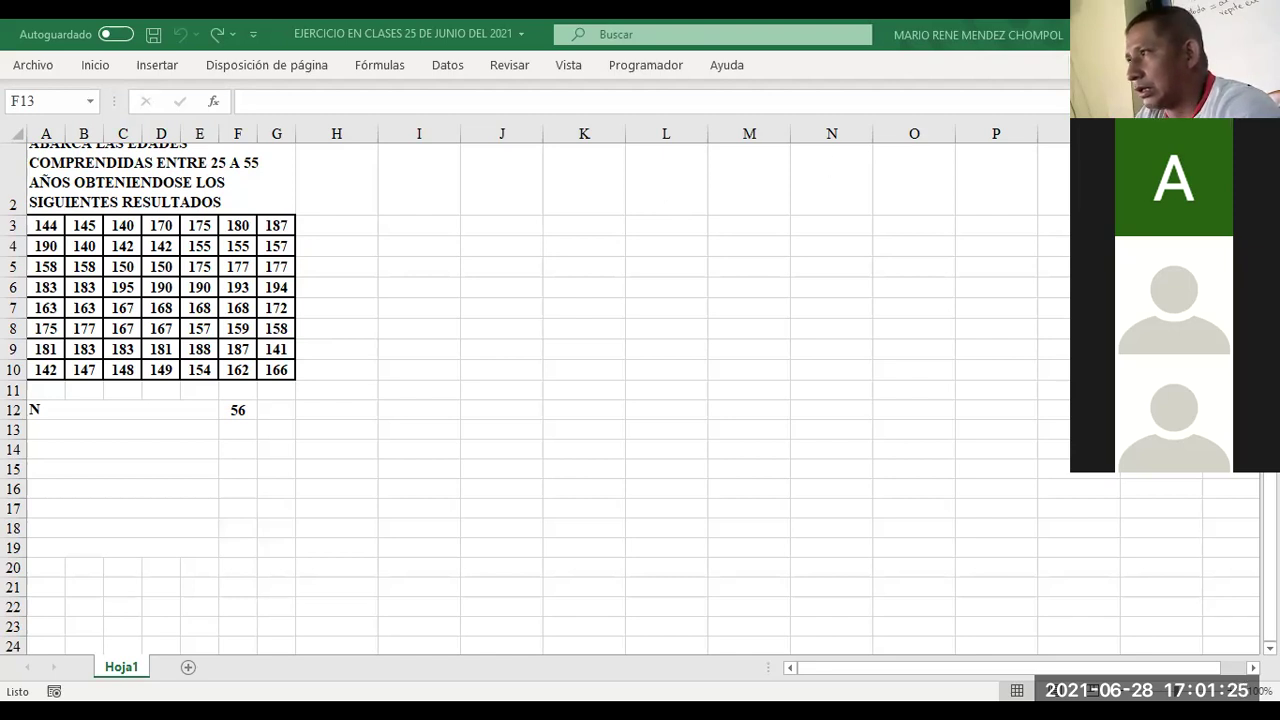
Step: Insert the canton name NOBOL after CANTON in the A1 problem statement
{"action": "scroll", "coordinate": [530, 390], "scroll_direction": "up", "scroll_amount": 1}
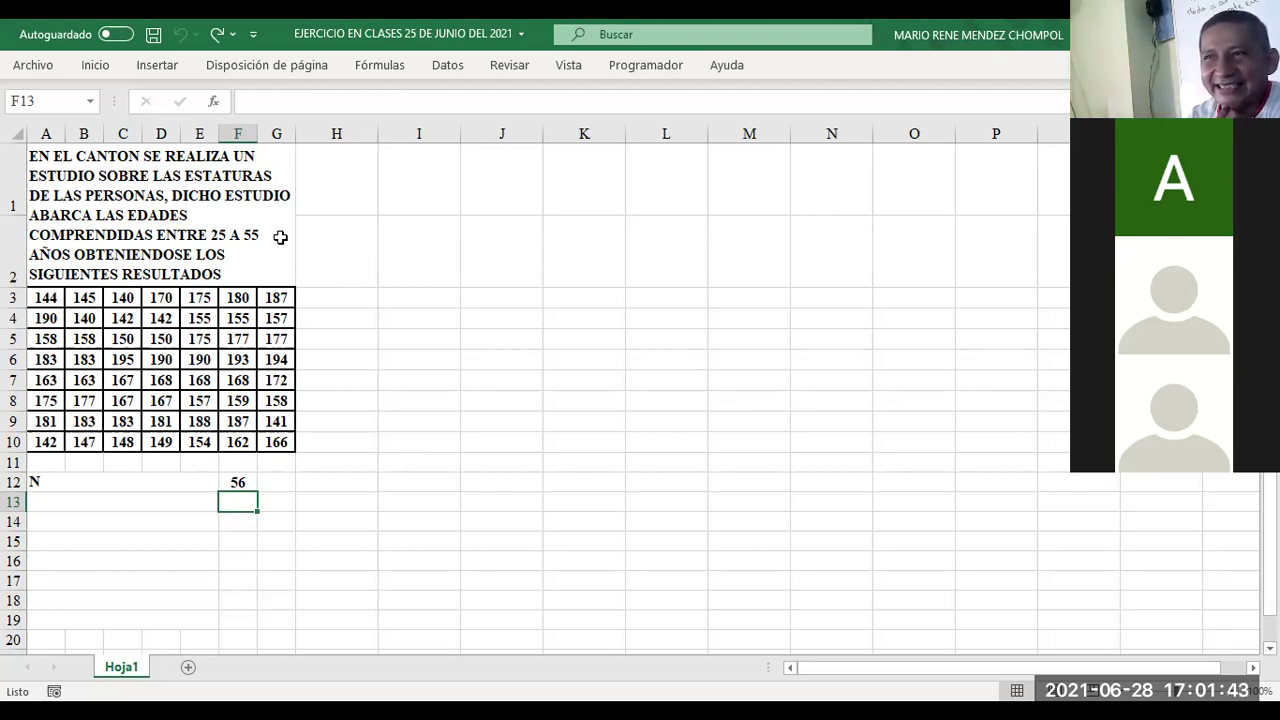
{"action": "left_click", "coordinate": [148, 155]}
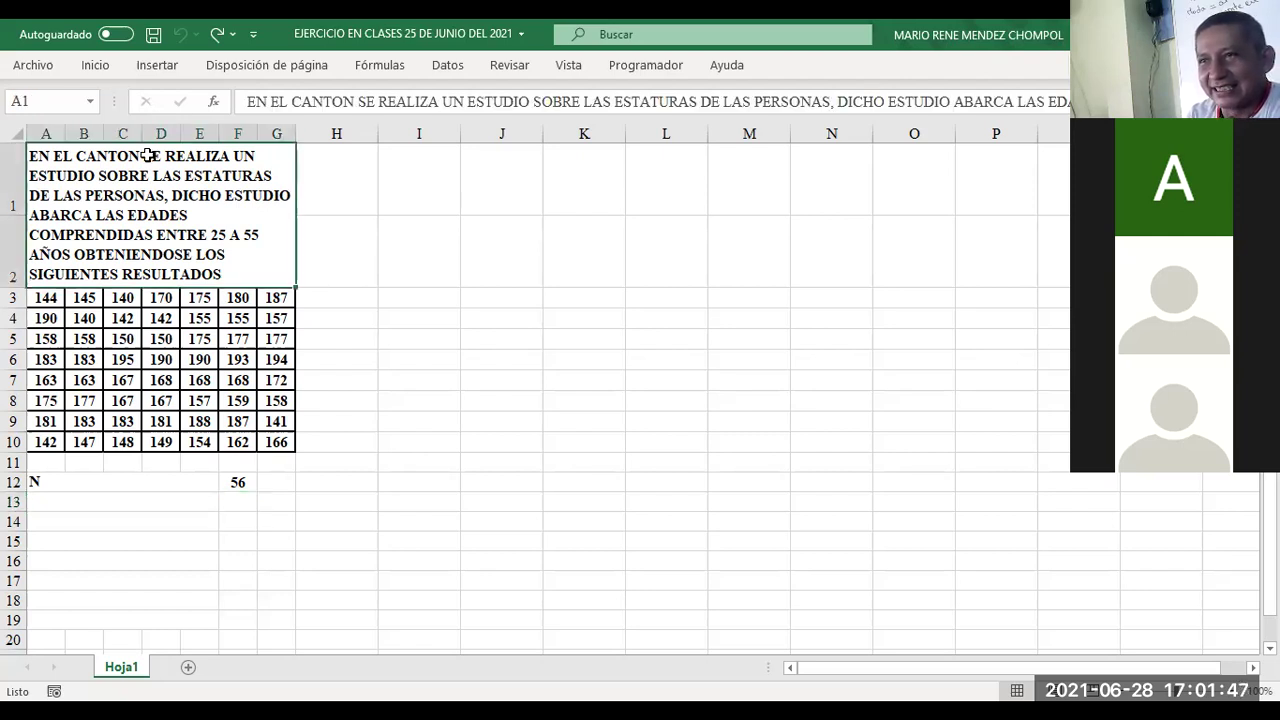
{"action": "double_click", "coordinate": [148, 155]}
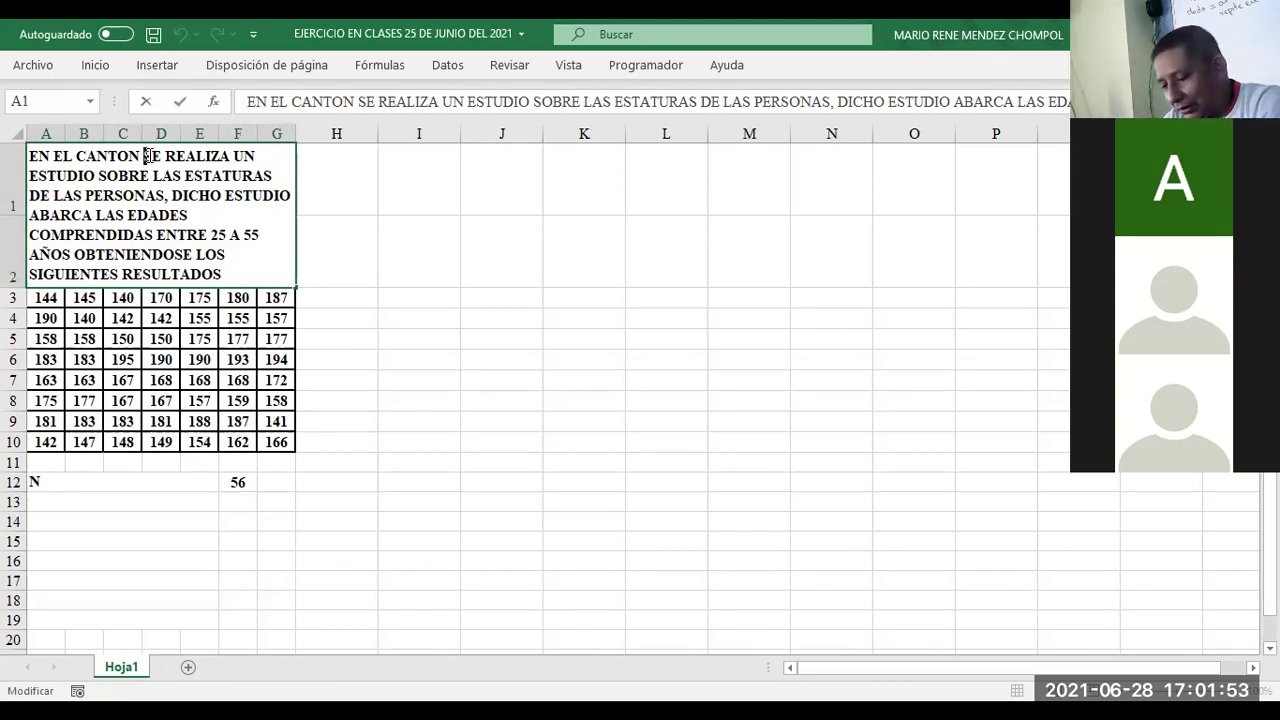
{"action": "type", "text": "NOBOL"}
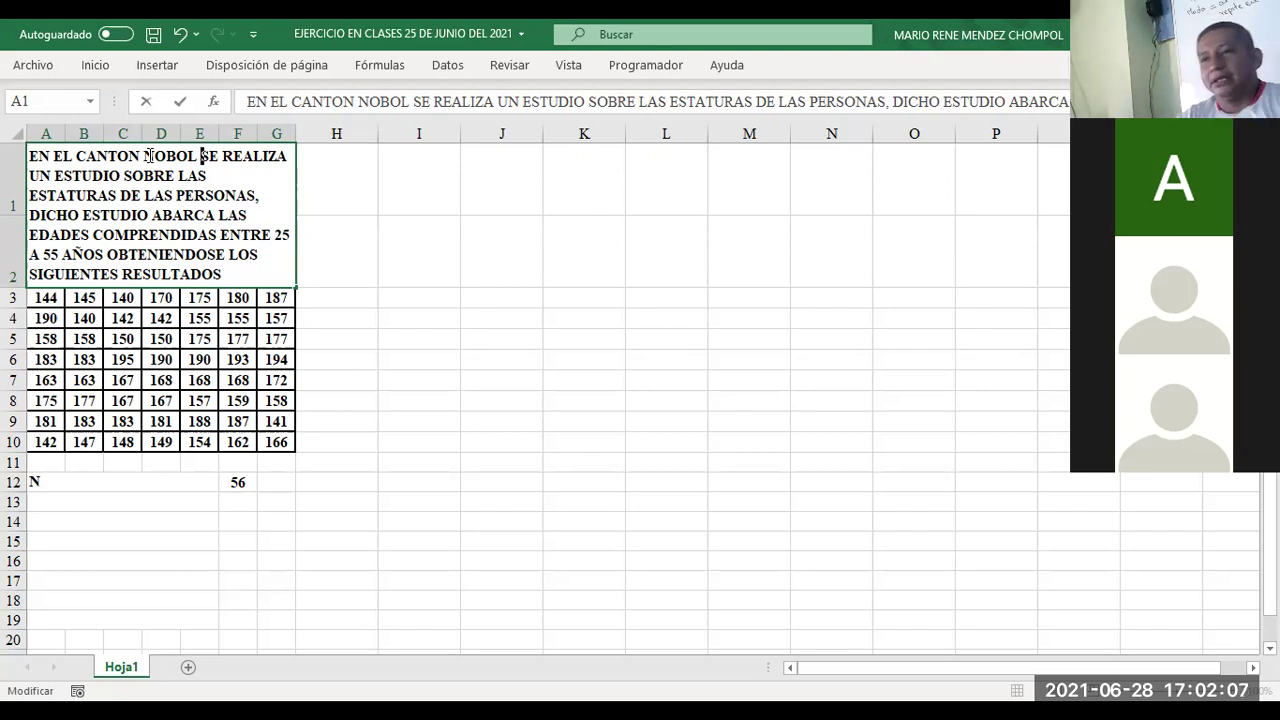
{"action": "left_click", "coordinate": [237, 500]}
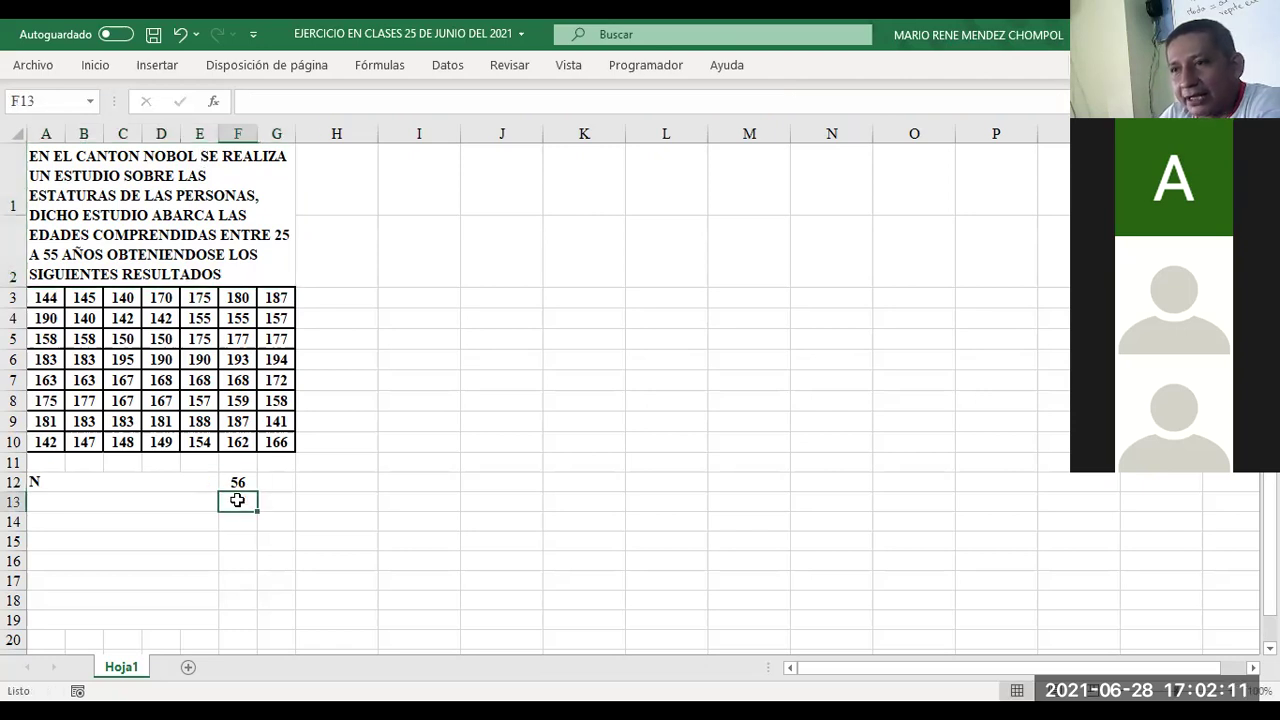
{"action": "left_click", "coordinate": [55, 498]}
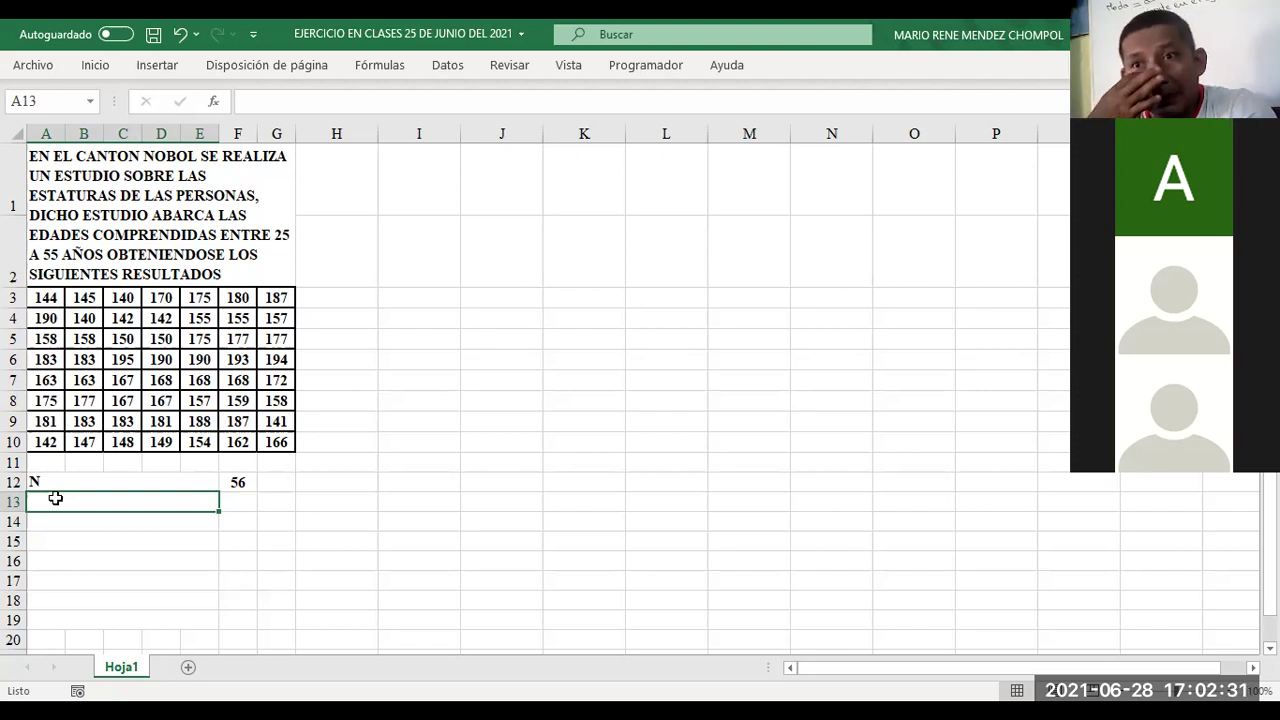
{"action": "key", "text": "Up"}
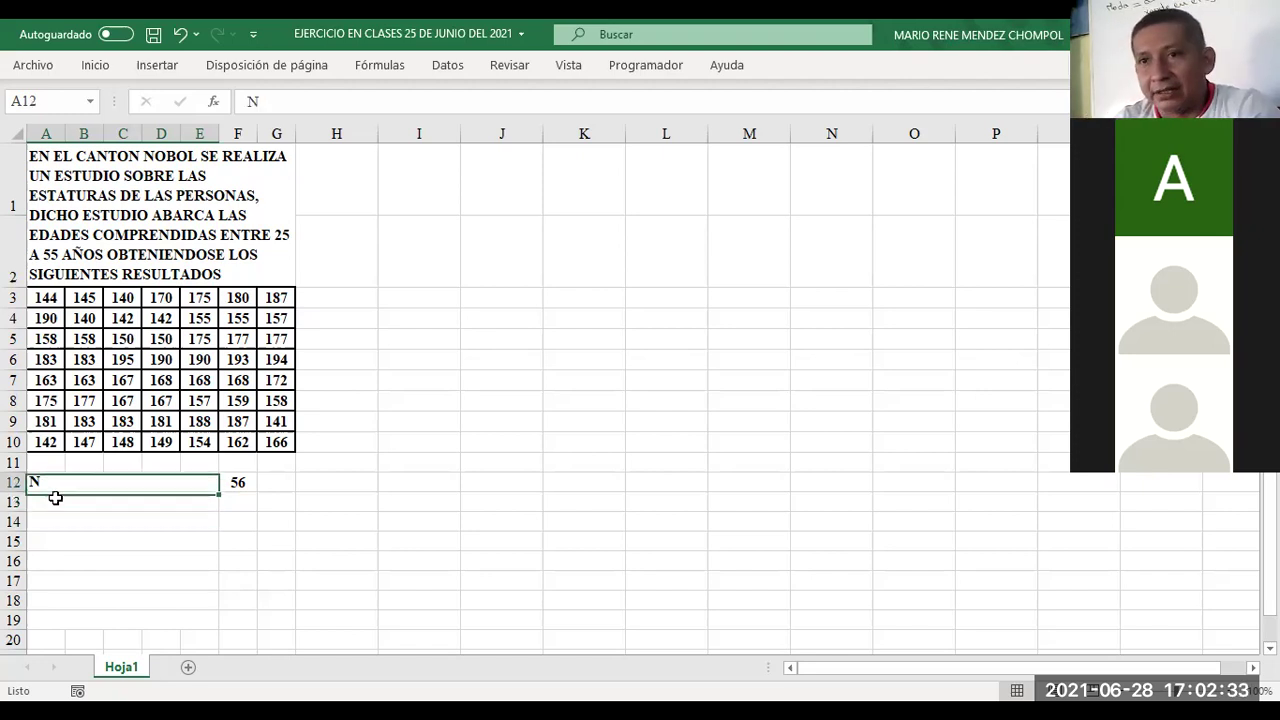
{"action": "key", "text": "Right"}
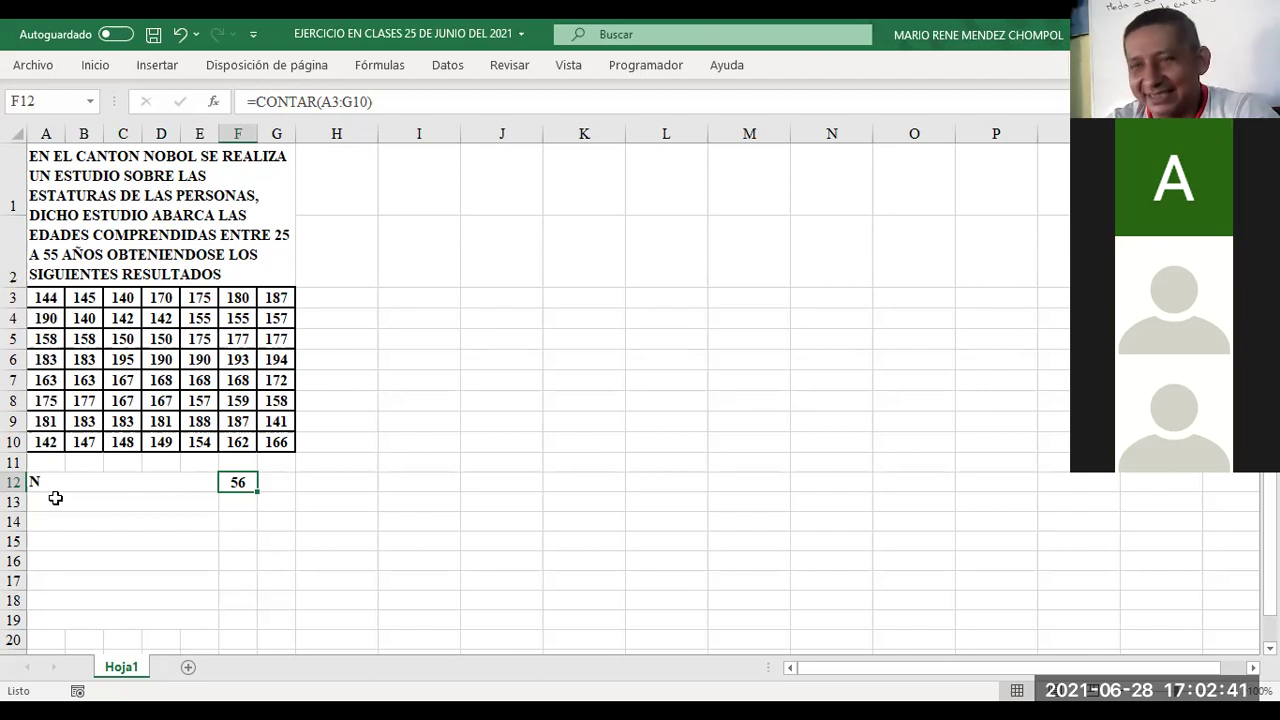
Step: Replace F12 with =CONTAR(A3:G10) to count the 56 heights
{"action": "key", "text": "Delete"}
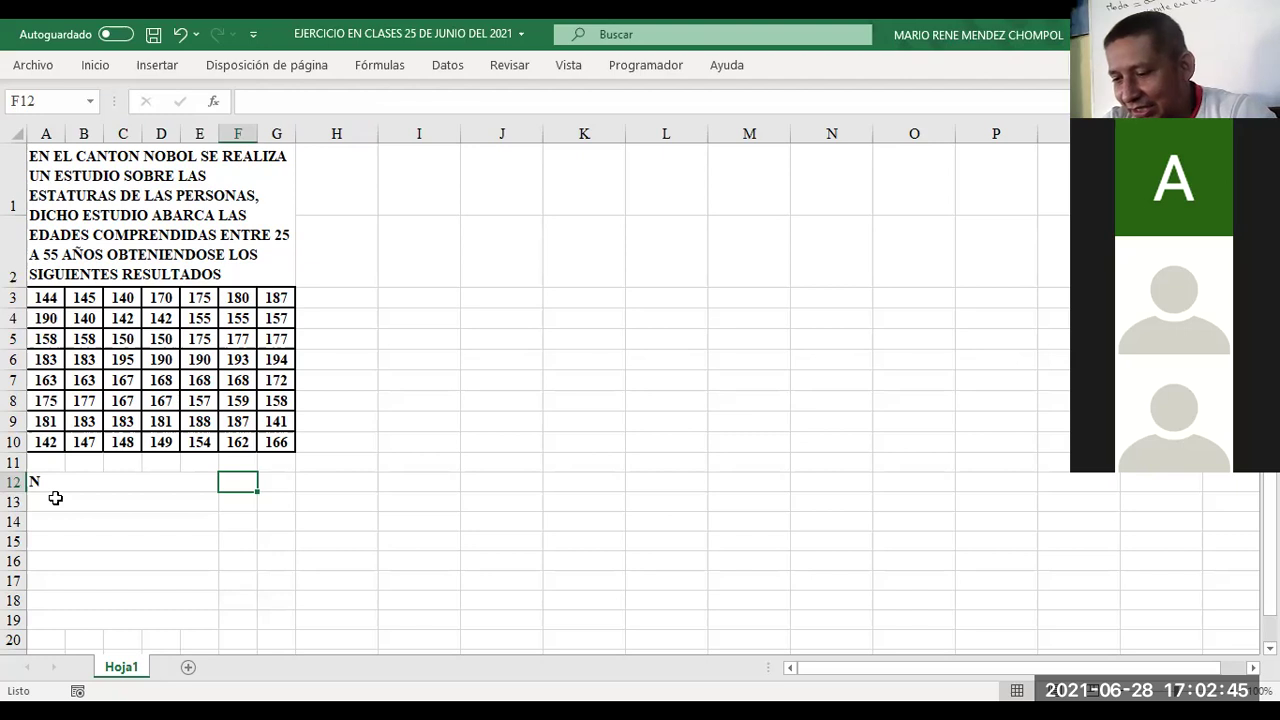
{"action": "type", "text": "="}
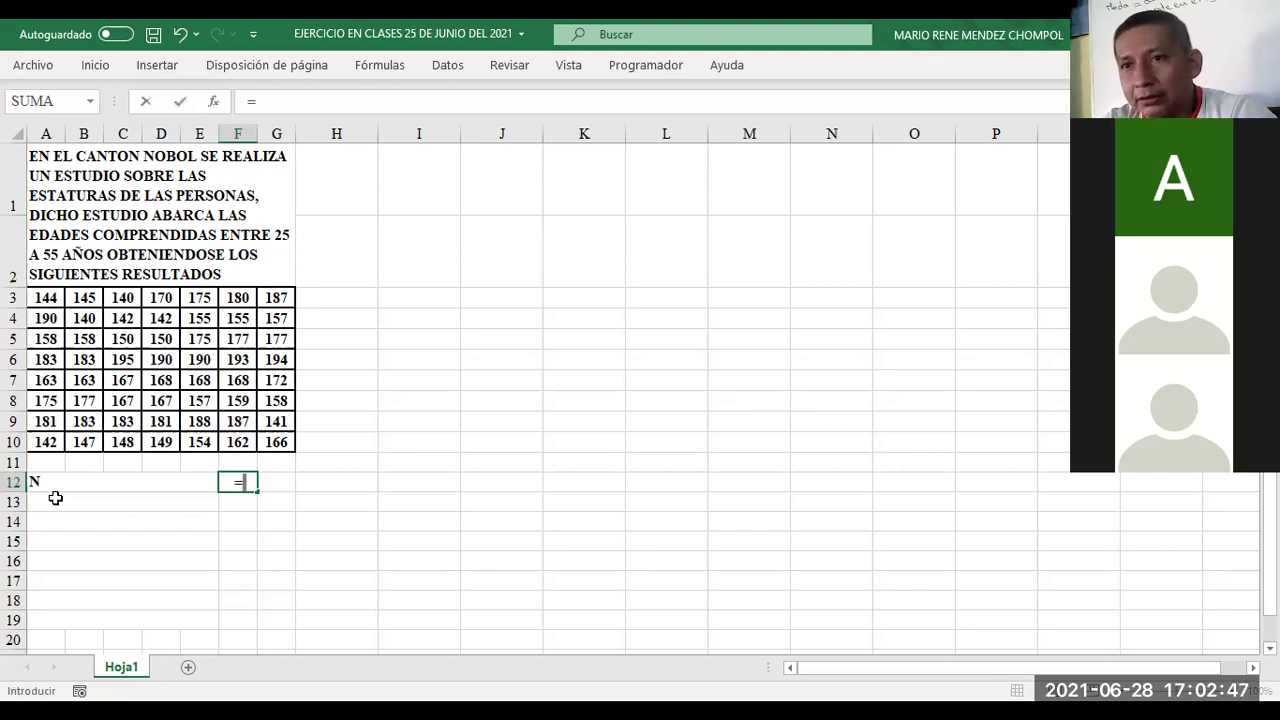
{"action": "type", "text": "C"}
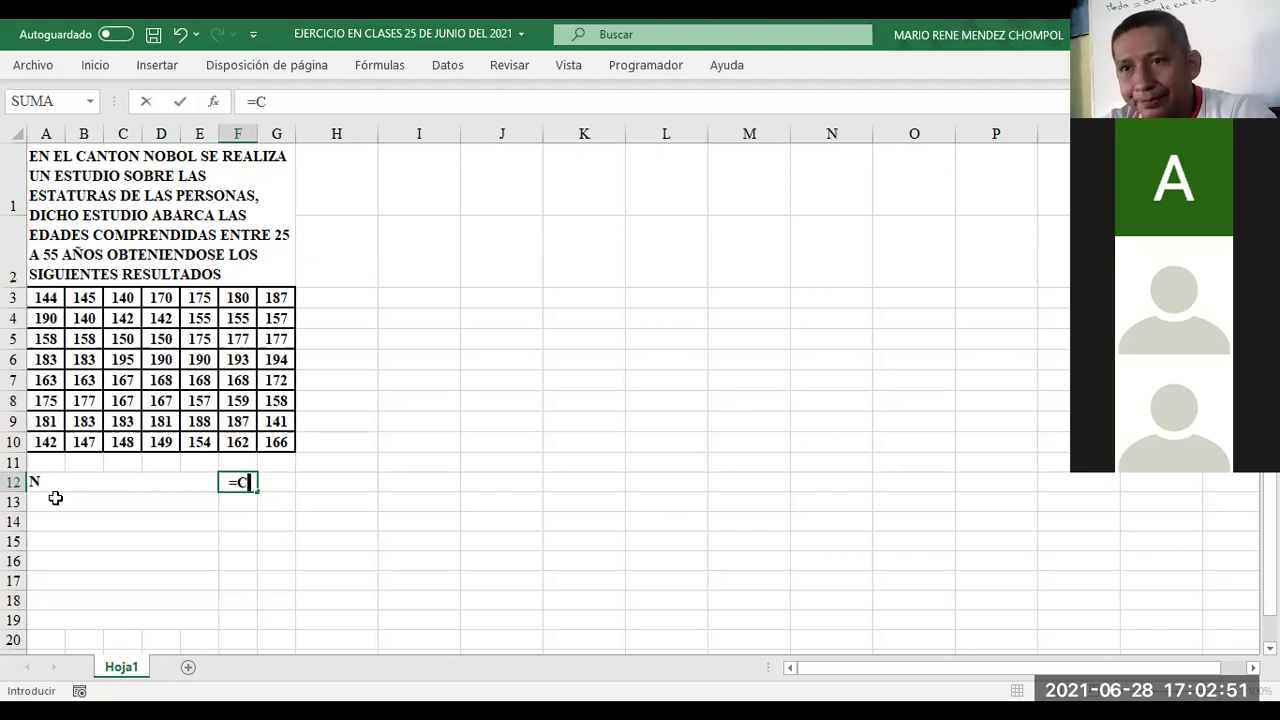
{"action": "type", "text": "ONTAR"}
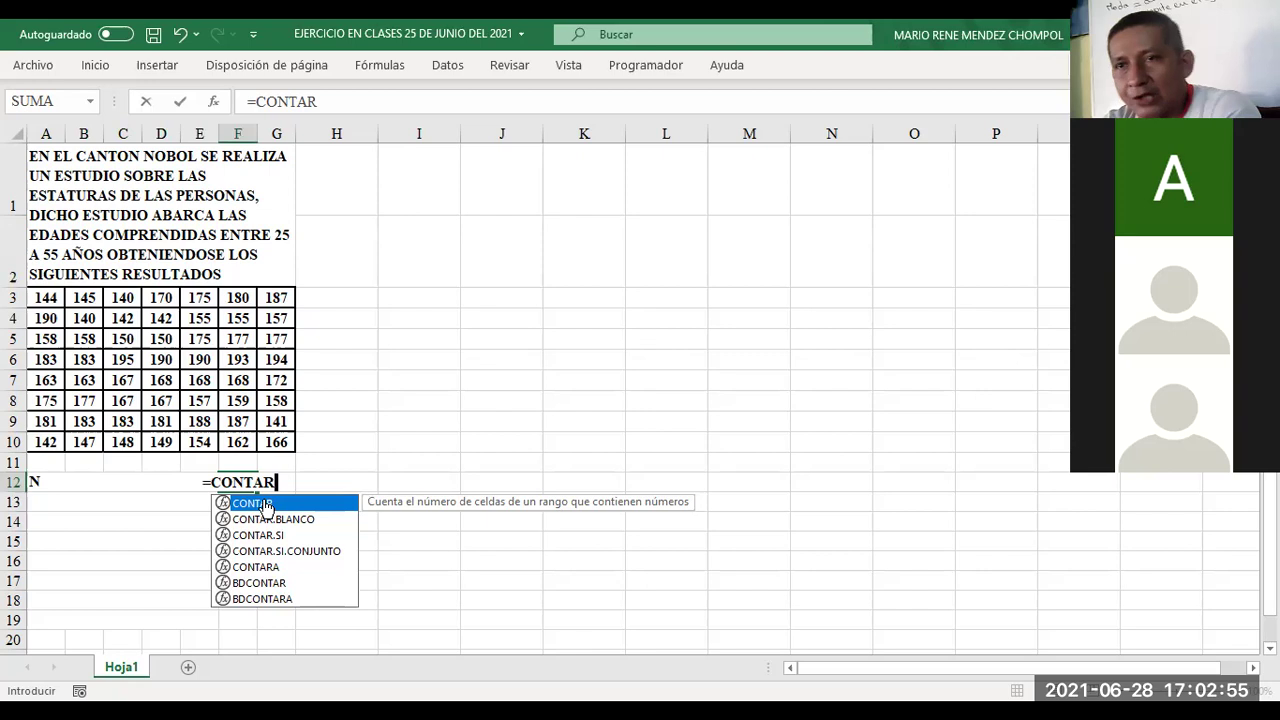
{"action": "double_click", "coordinate": [267, 505]}
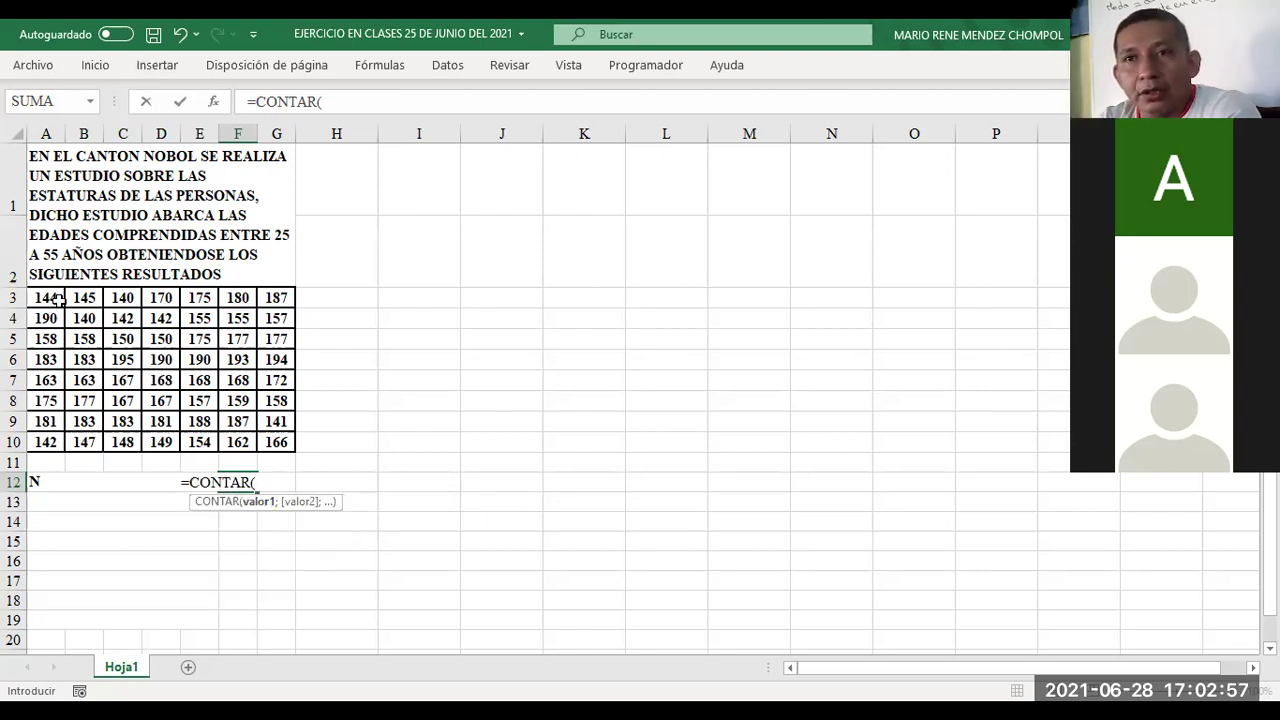
{"action": "left_click_drag", "start_coordinate": [38, 297], "coordinate": [268, 436]}
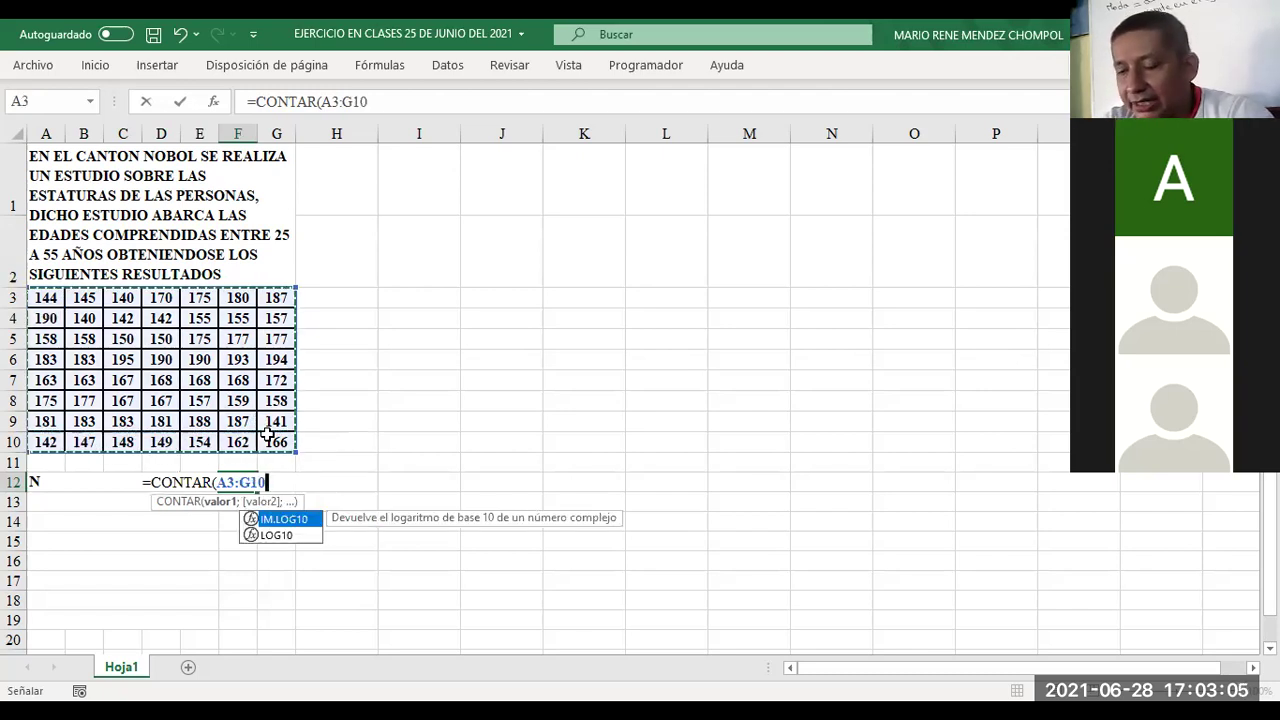
{"action": "type", "text": ")"}
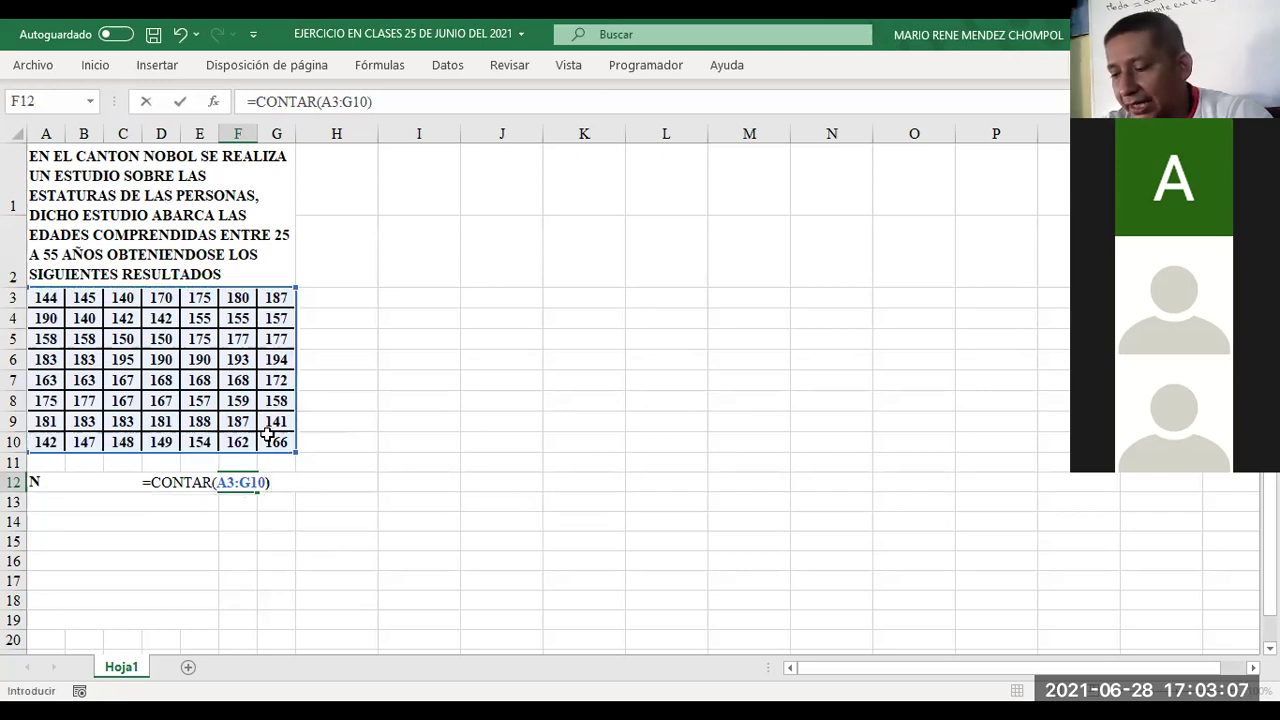
{"action": "key", "text": "Return"}
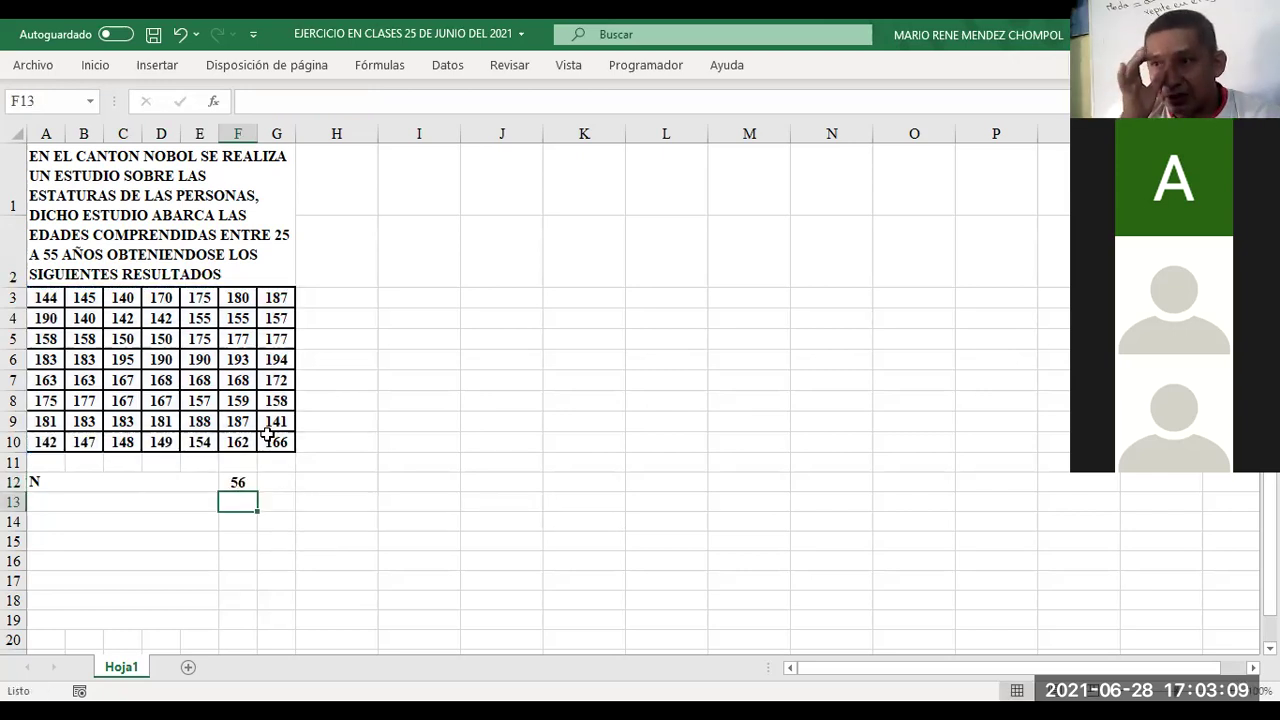
Step: Return to F12 and delete the count again
{"action": "key", "text": "Left"}
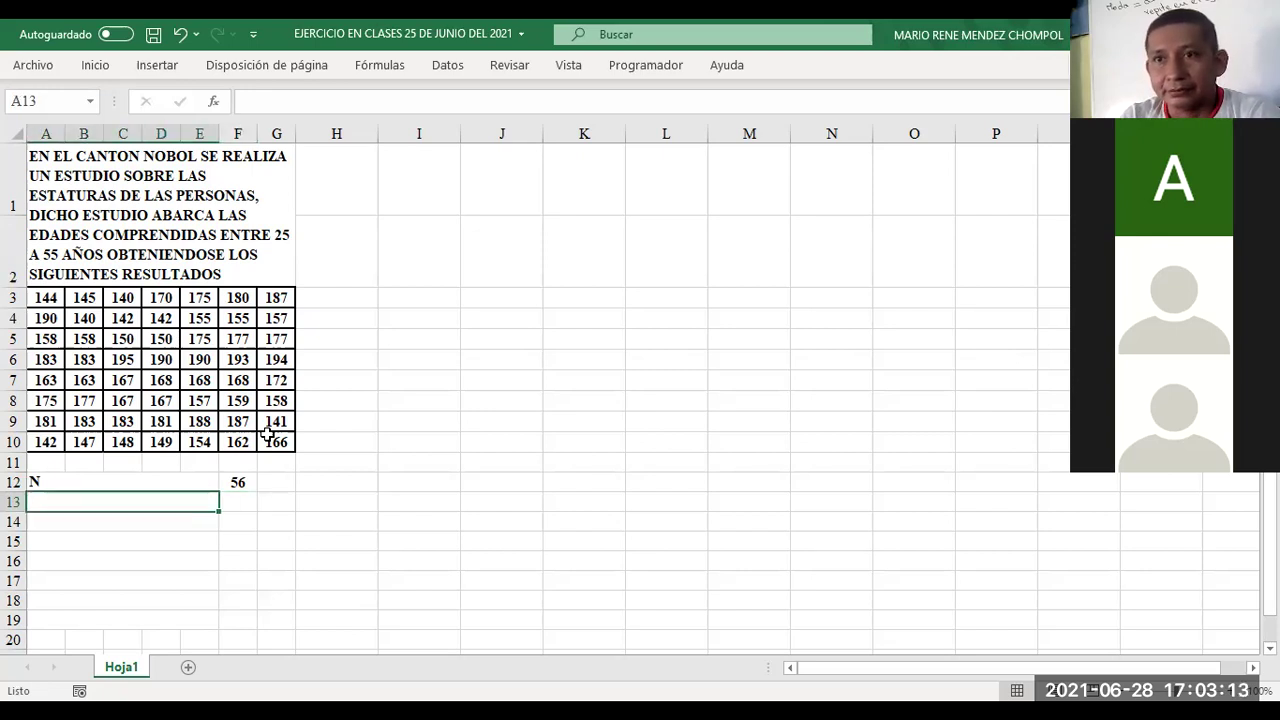
{"action": "key", "text": "Right"}
{"action": "key", "text": "Up"}
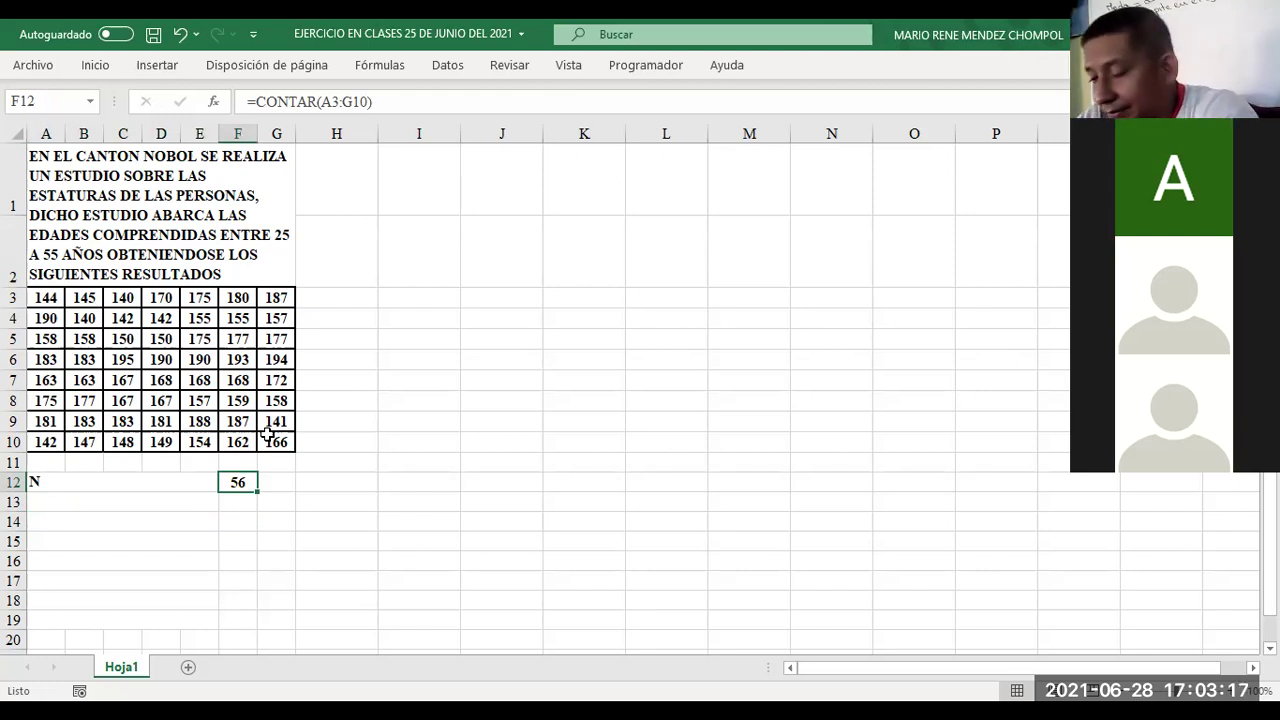
{"action": "key", "text": "Delete"}
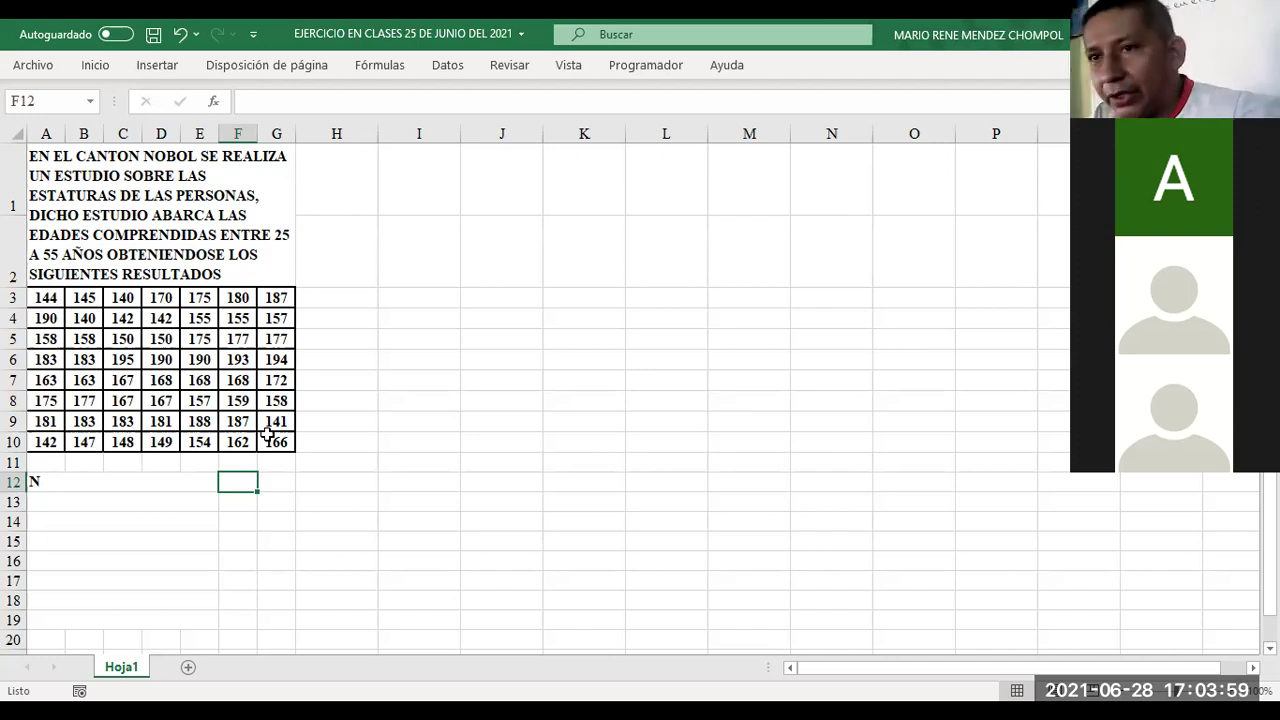
Step: Enter =CONTAR(A3:G10) in F12 so N shows 56
{"action": "type", "text": "="}
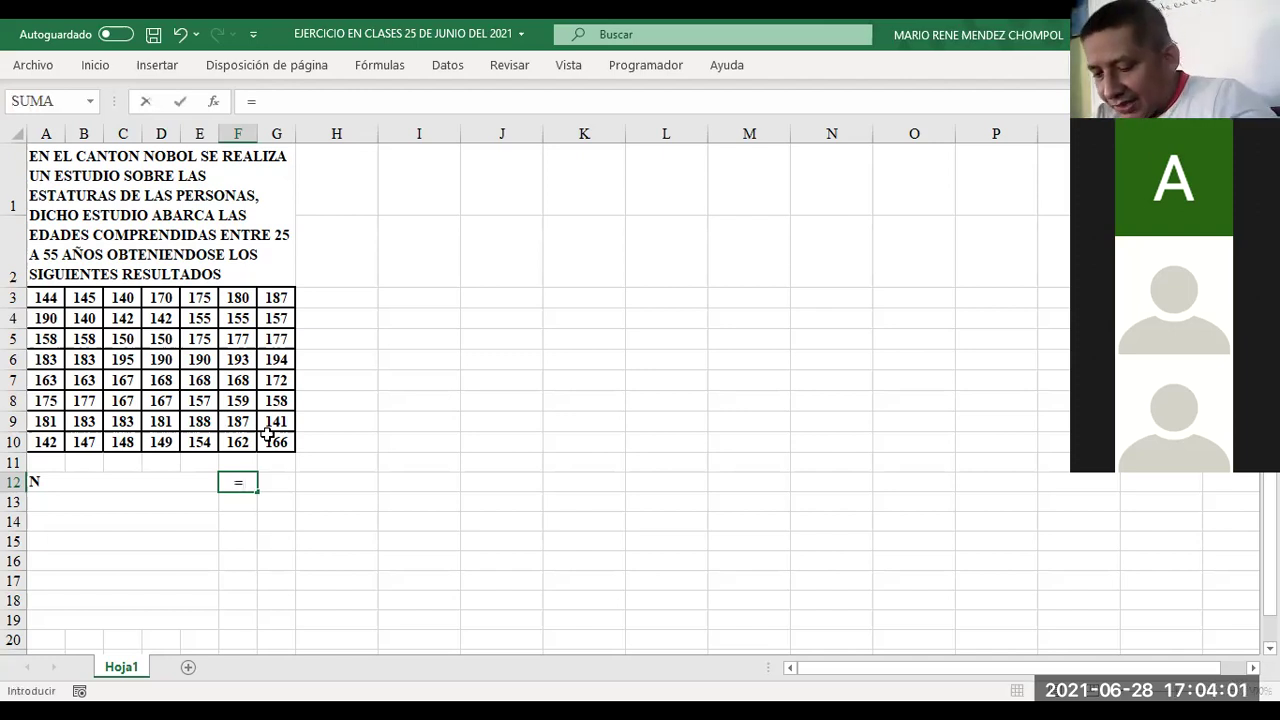
{"action": "type", "text": "C"}
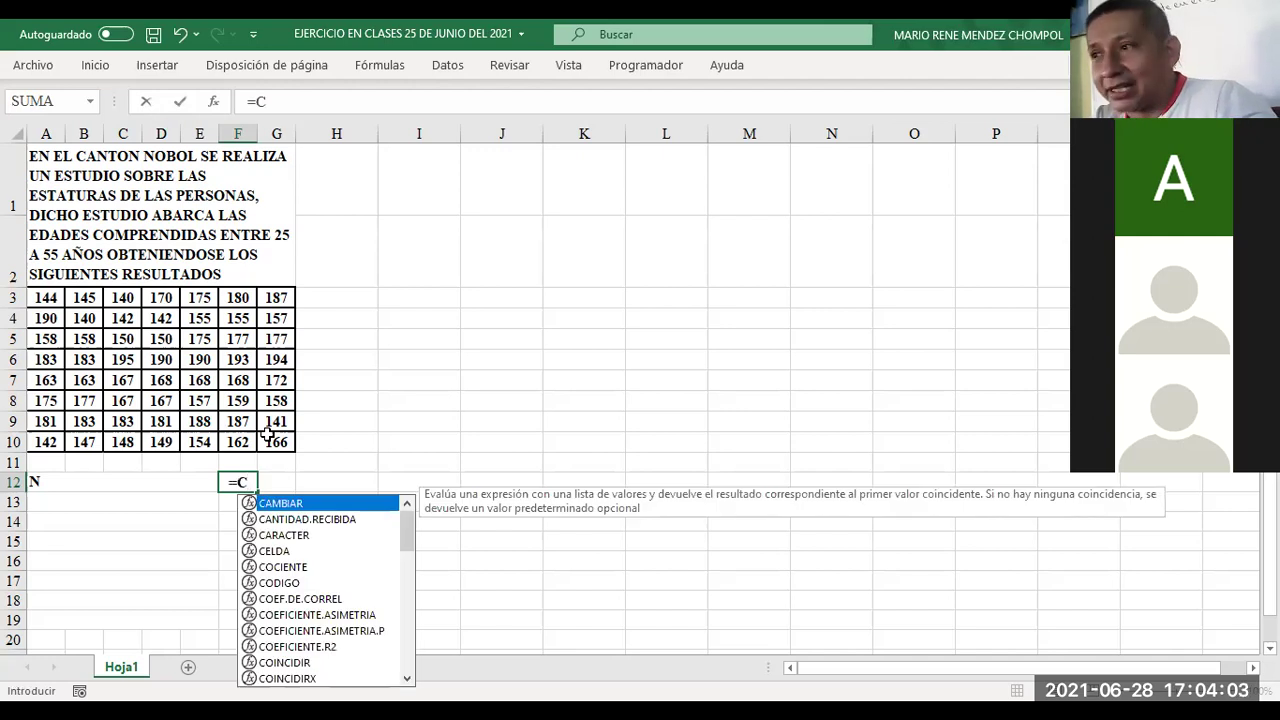
{"action": "type", "text": "ON"}
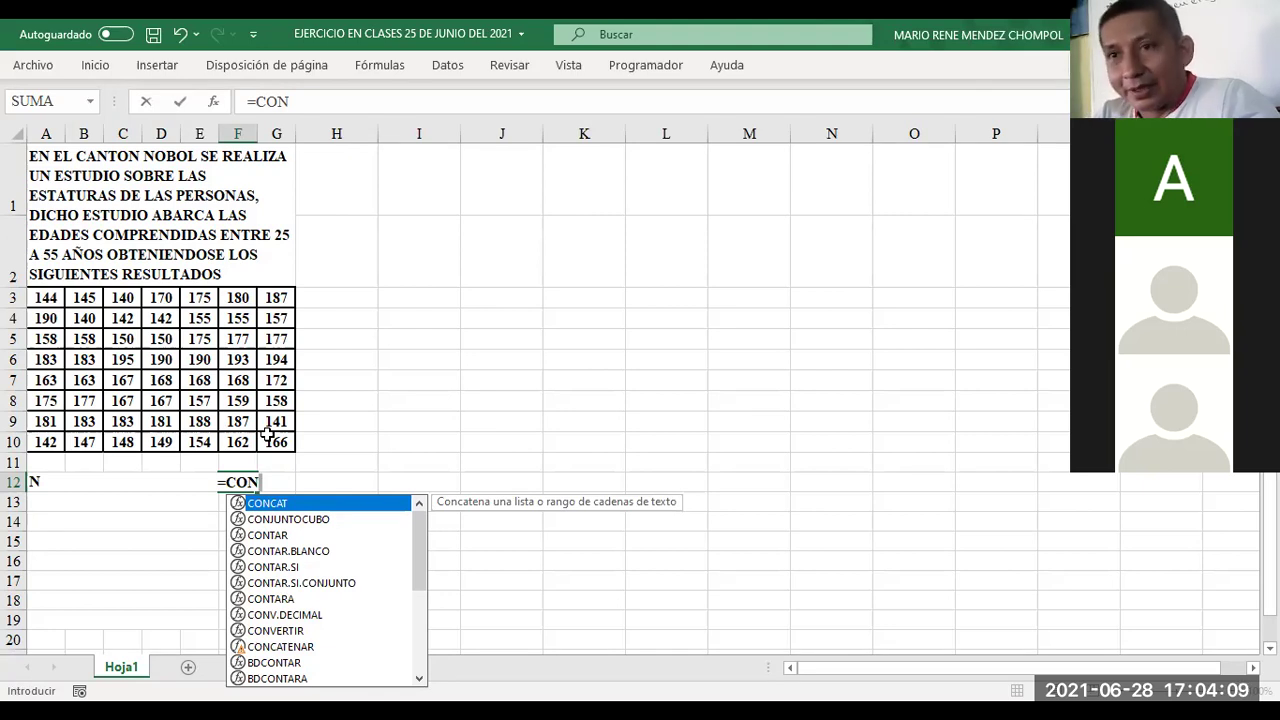
{"action": "type", "text": "TAR"}
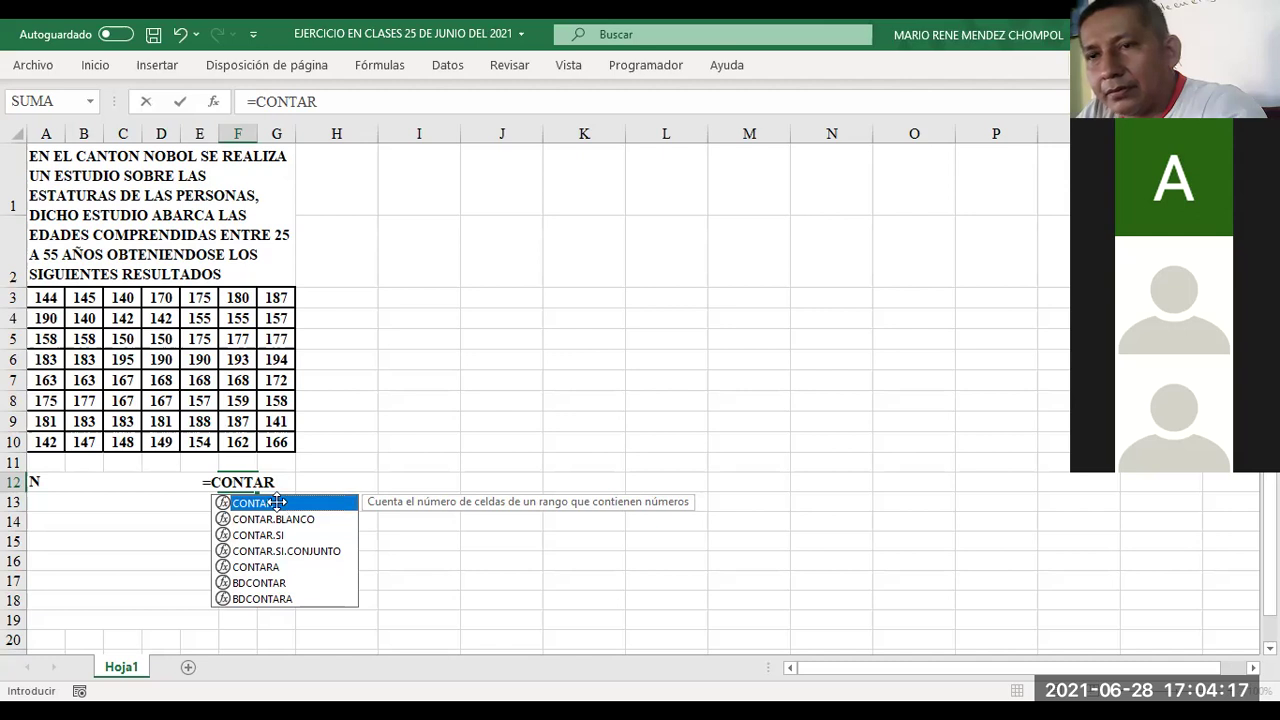
{"action": "double_click", "coordinate": [276, 502]}
{"action": "left_click", "coordinate": [33, 297]}
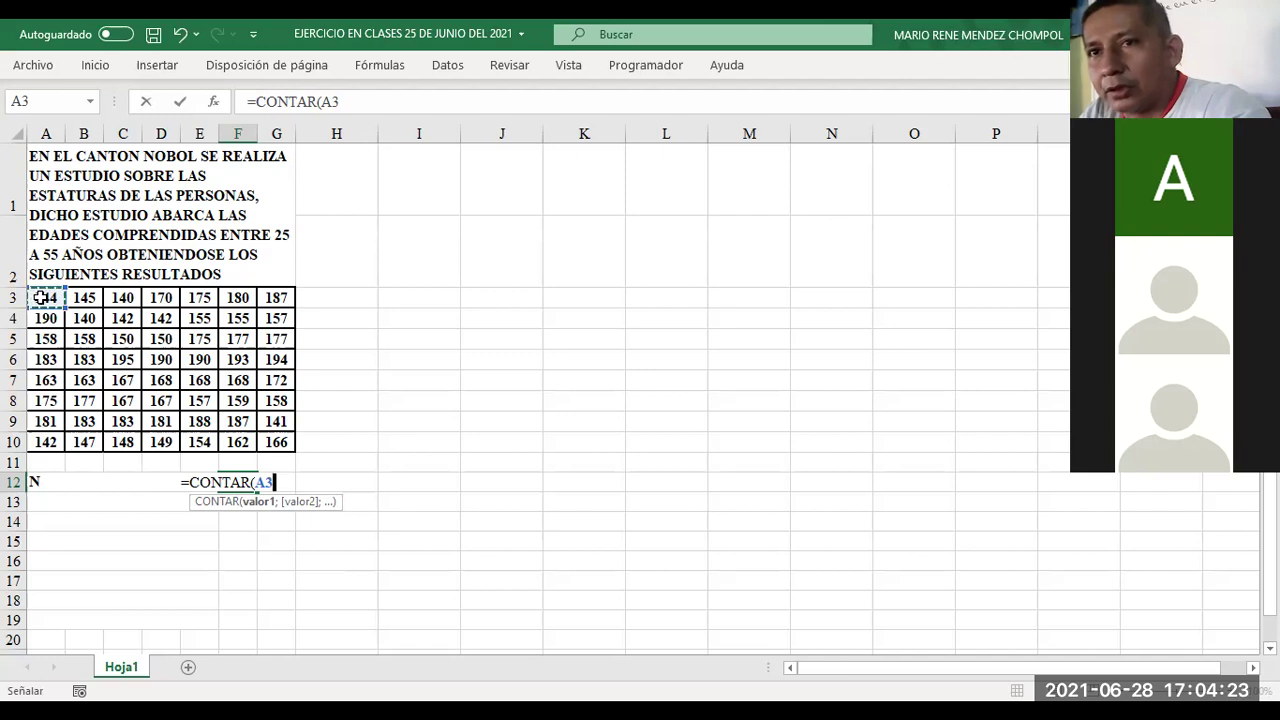
{"action": "mouse_move", "coordinate": [62, 307]}
{"action": "left_mouse_down"}
{"action": "mouse_move", "coordinate": [264, 412]}
{"action": "mouse_move", "coordinate": [270, 433]}
{"action": "left_mouse_up"}
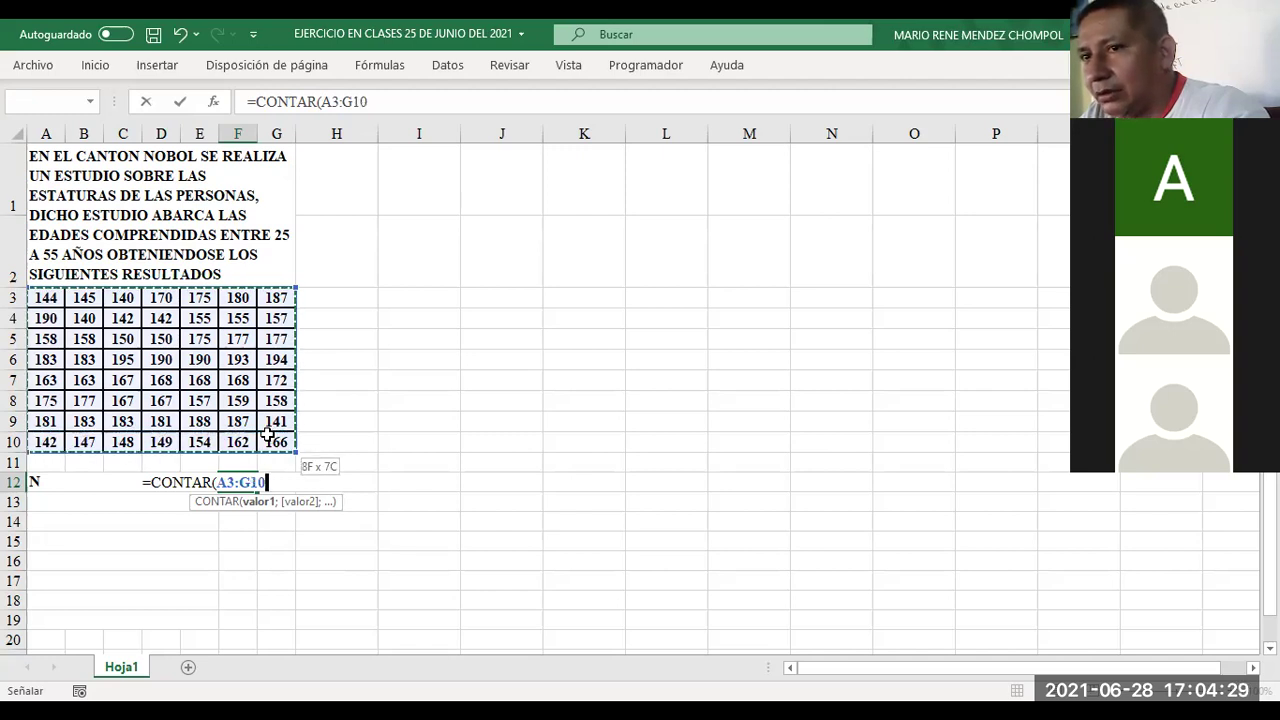
{"action": "left_click_drag", "start_coordinate": [268, 432], "coordinate": [268, 432]}
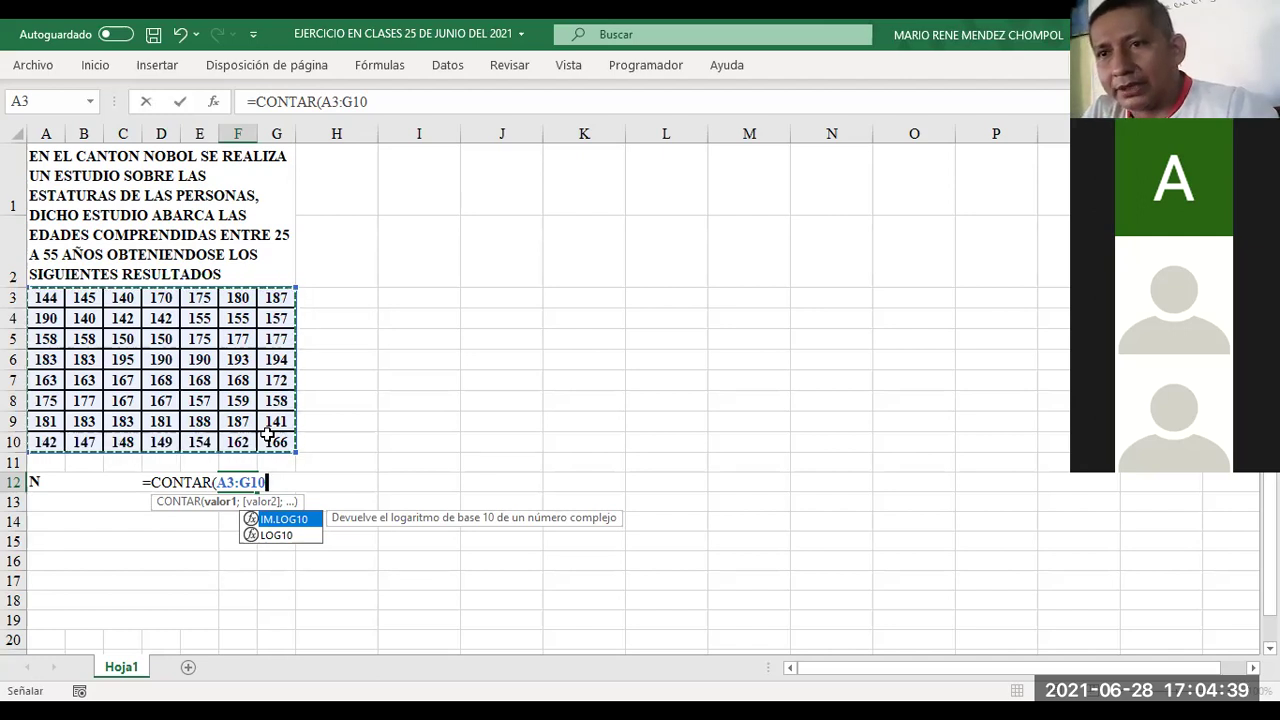
{"action": "type", "text": ")"}
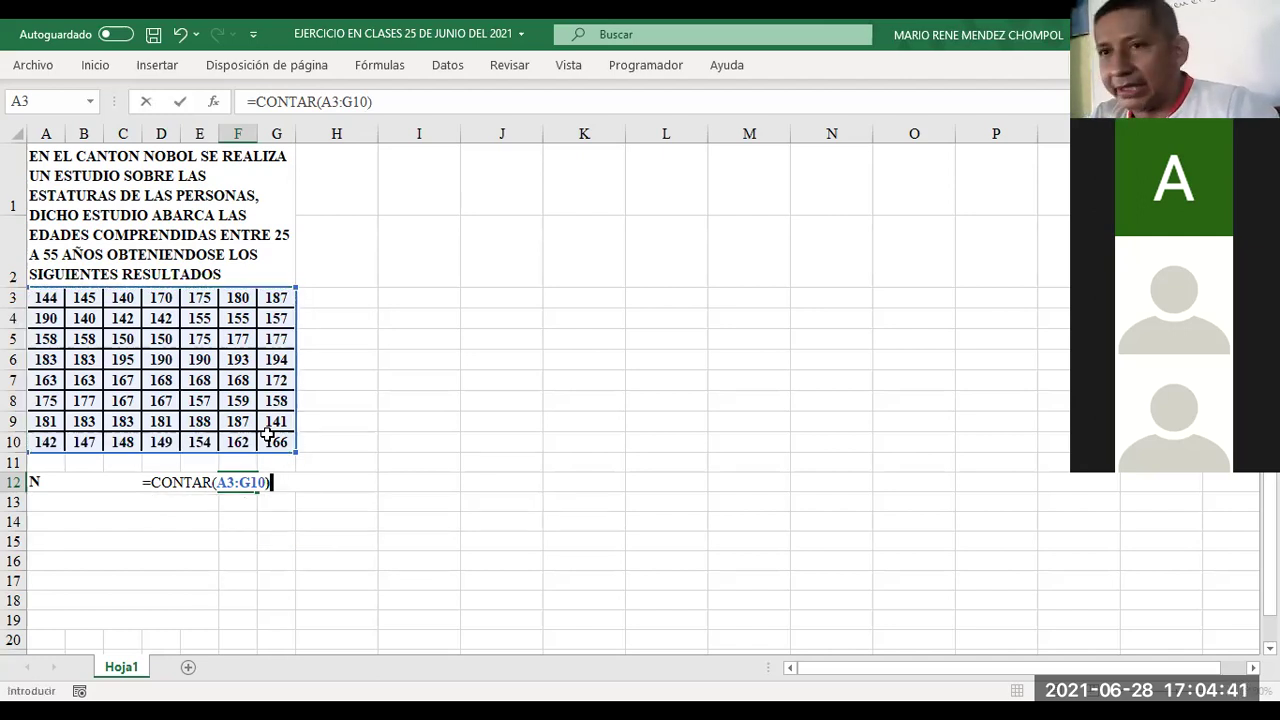
{"action": "key", "text": "Return"}
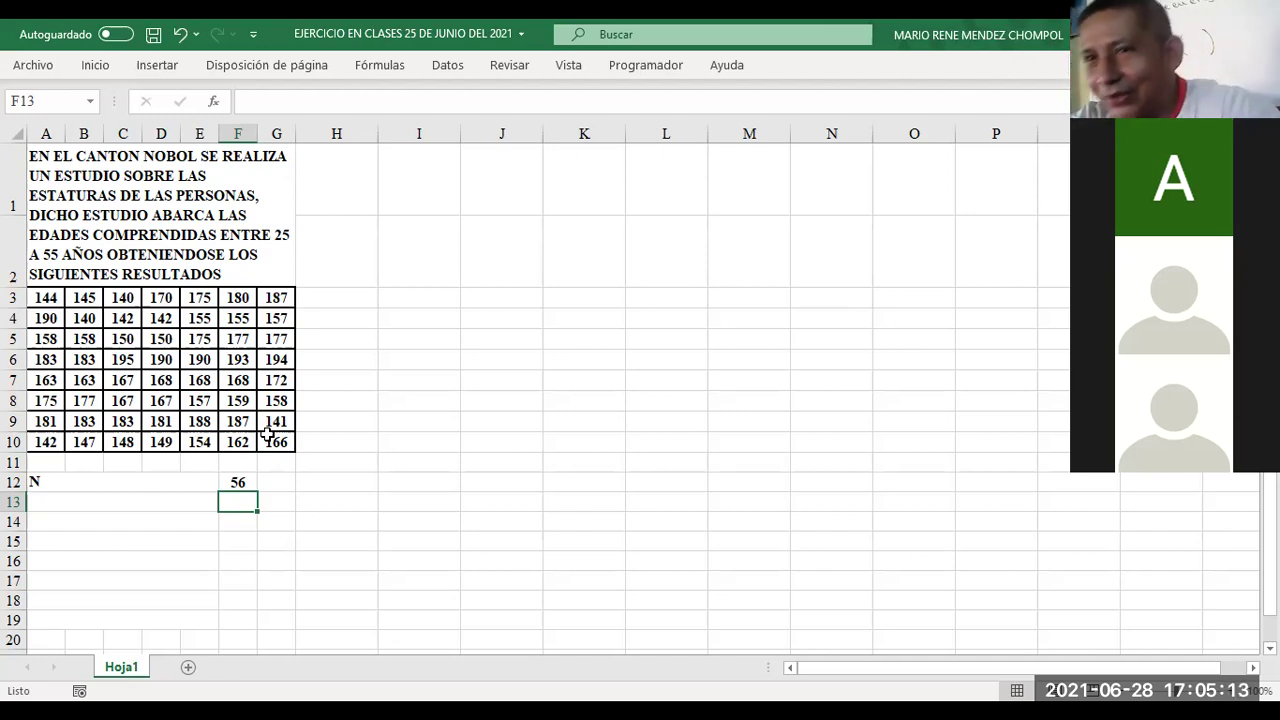
{"action": "key", "text": "Left"}
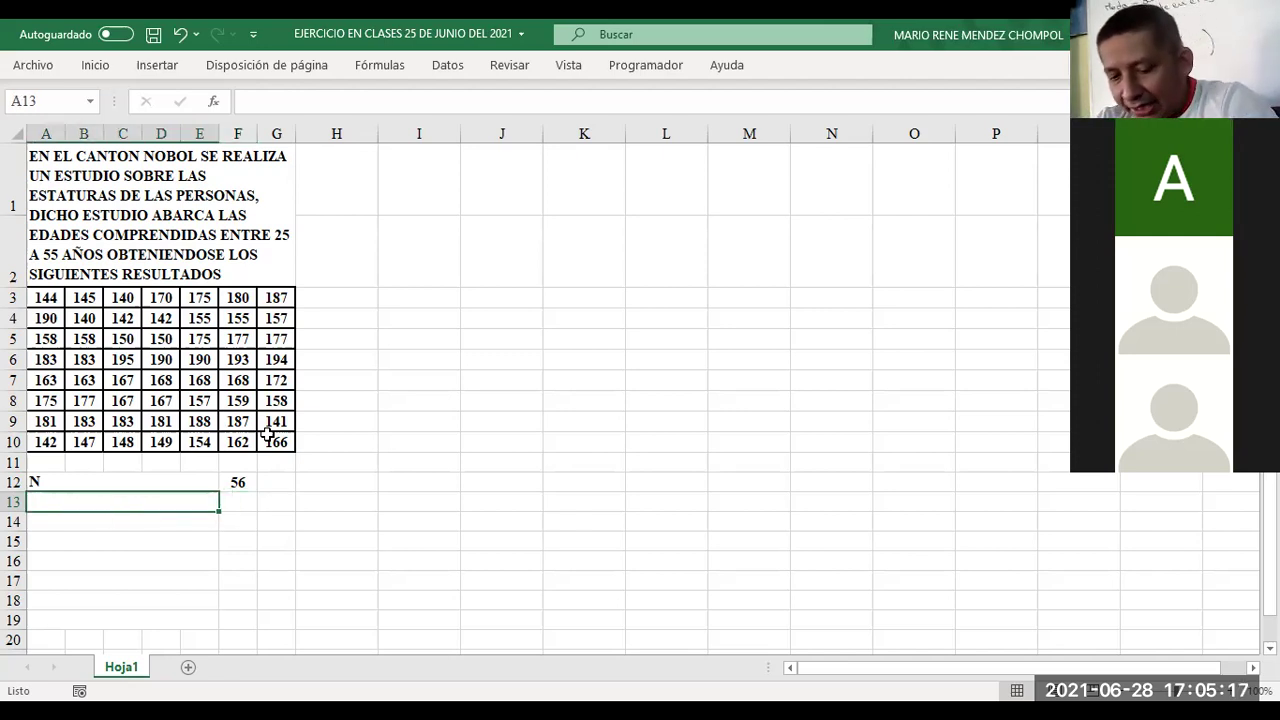
Step: Label rows 13 and 14 VALOR MAXIMO and VALOR MINIMO, then start =MAX in F13
{"action": "type", "text": "VALOR MAXIMO"}
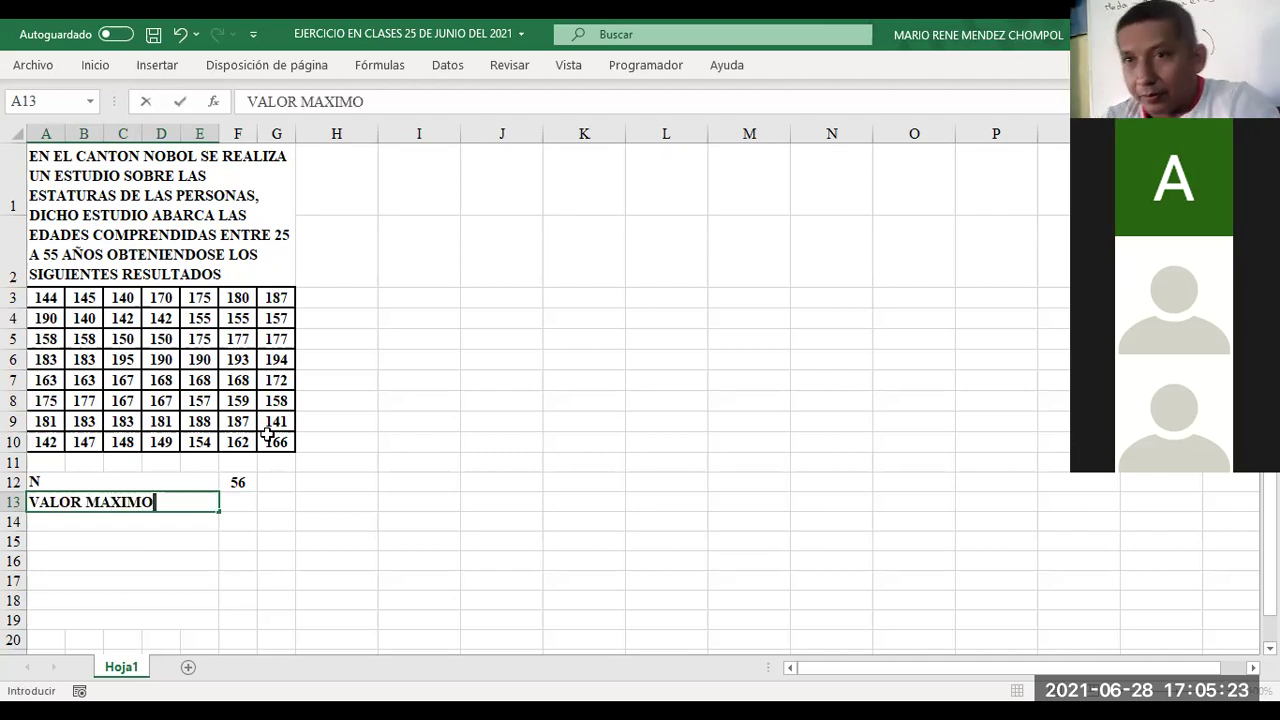
{"action": "key", "text": "Return"}
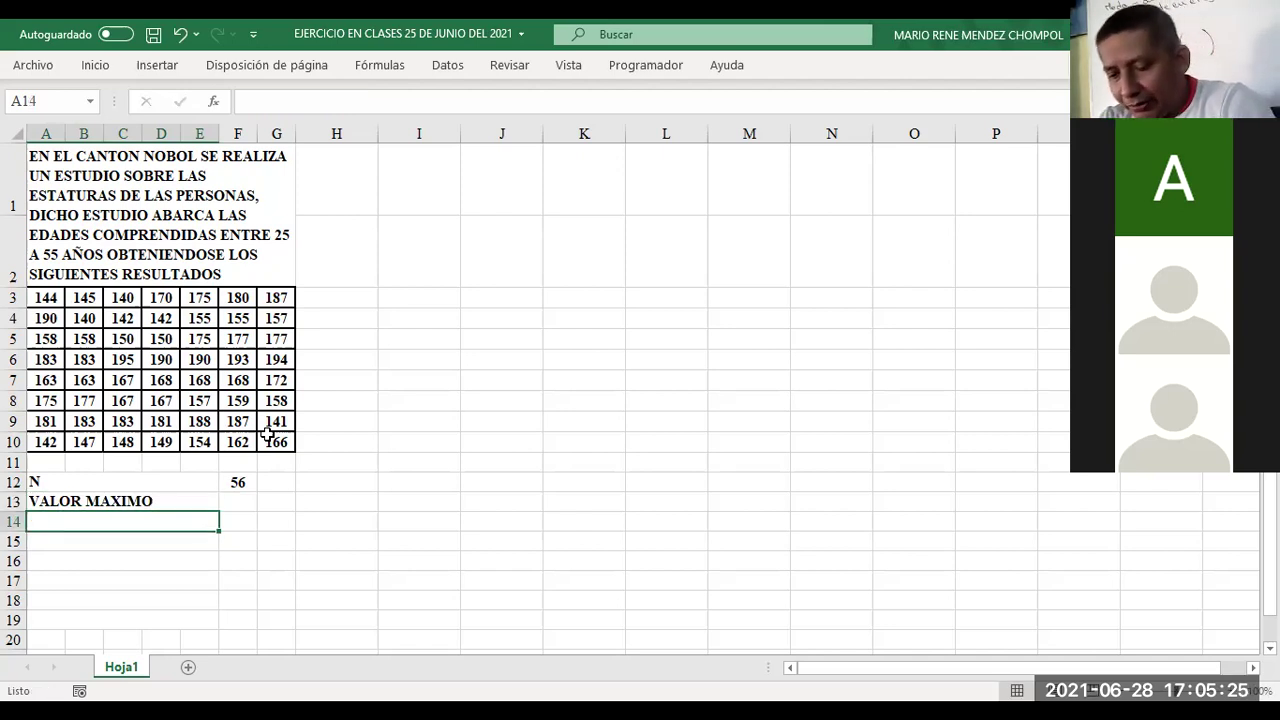
{"action": "type", "text": "VALOR MINIMO"}
{"action": "key", "text": "Right"}
{"action": "key", "text": "Right"}
{"action": "key", "text": "Right"}
{"action": "key", "text": "Up"}
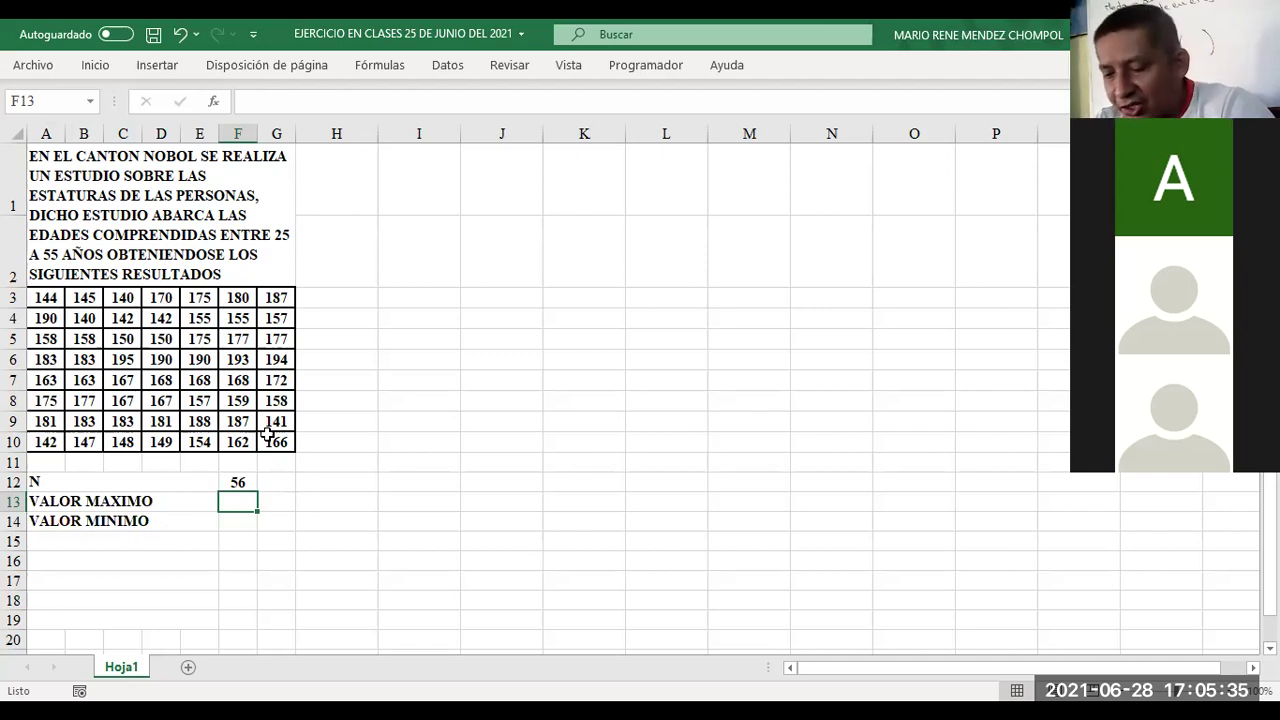
{"action": "type", "text": "="}
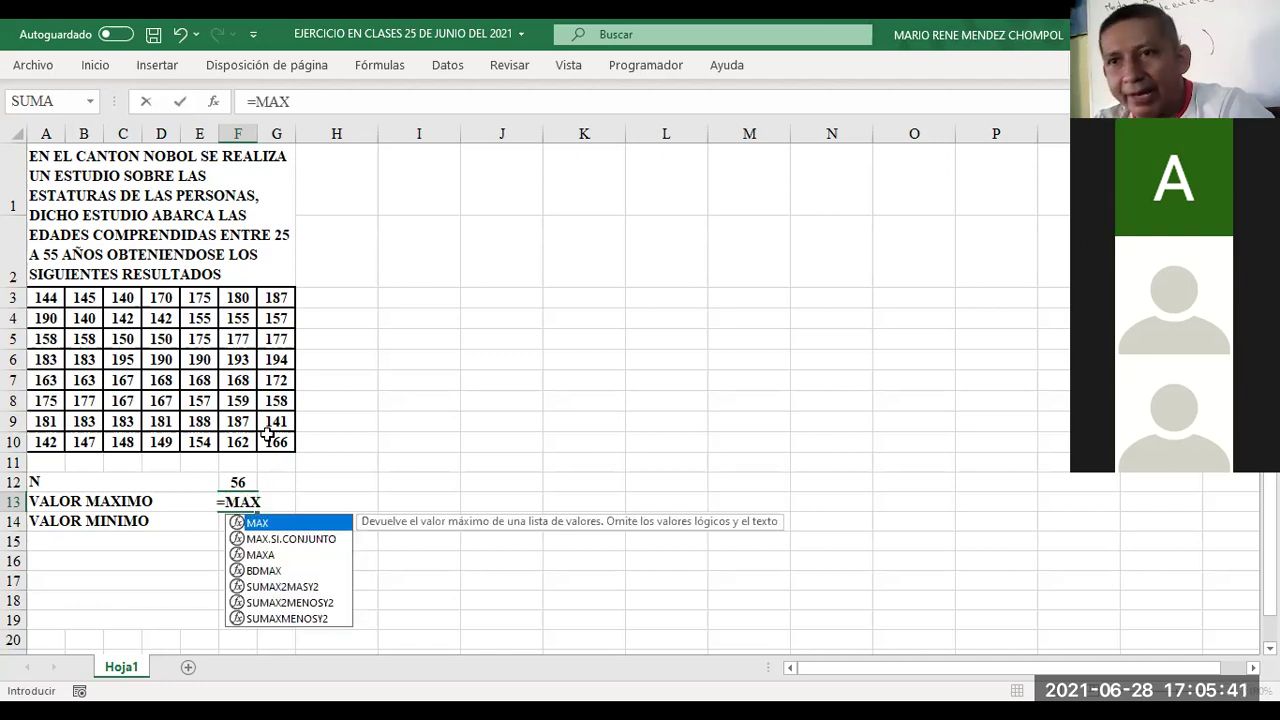
{"action": "type", "text": "MAX"}
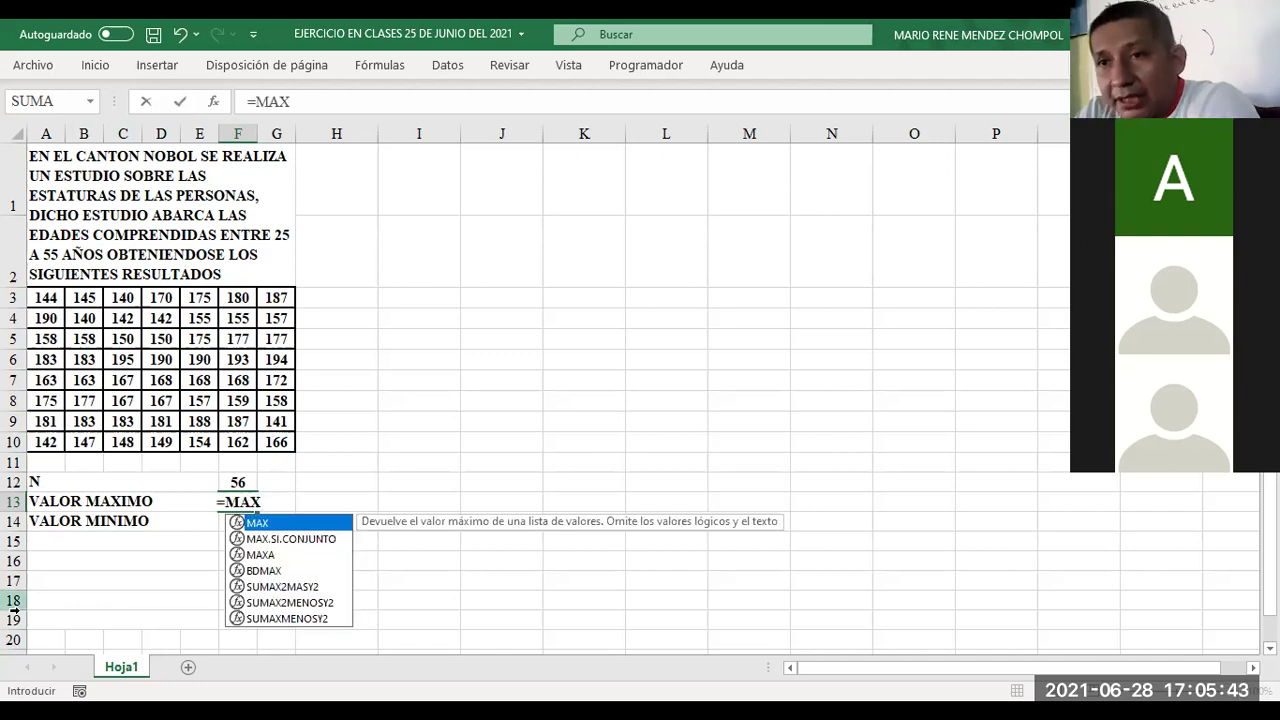
Step: Insert MAX over A3:G10, then erase the attempt and reselect F13
{"action": "double_click", "coordinate": [277, 522]}
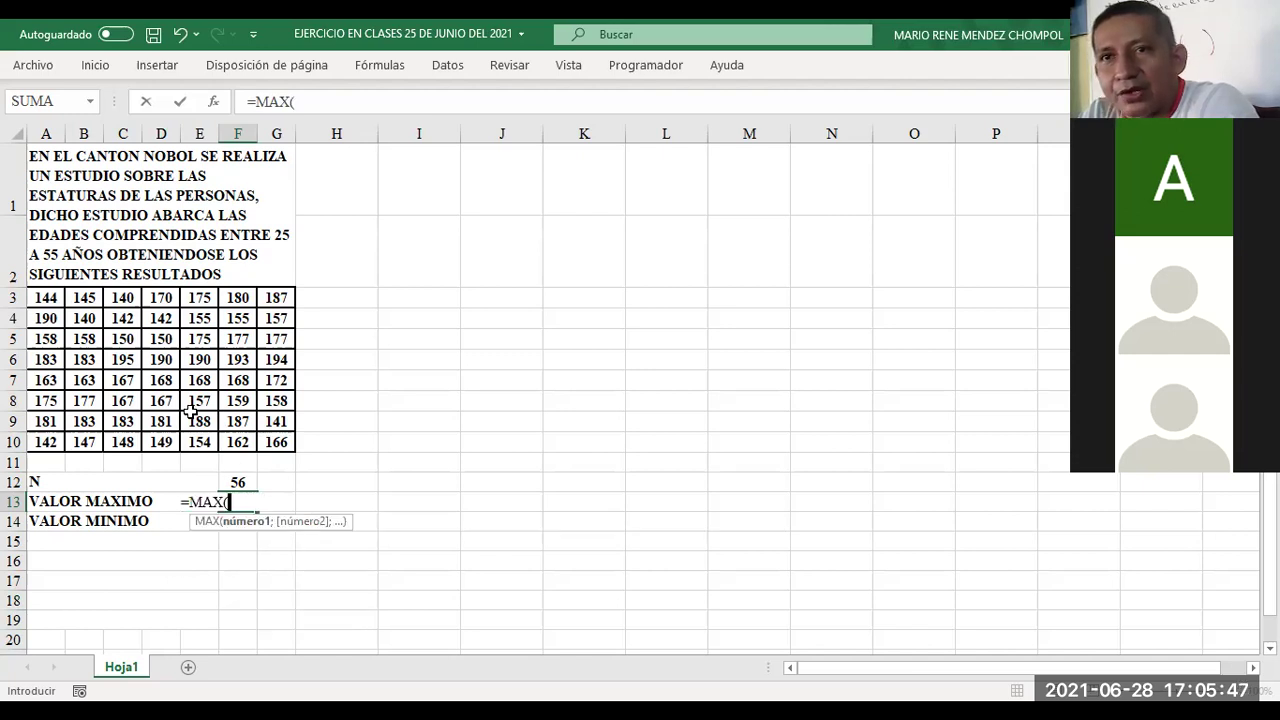
{"action": "left_click", "coordinate": [48, 297]}
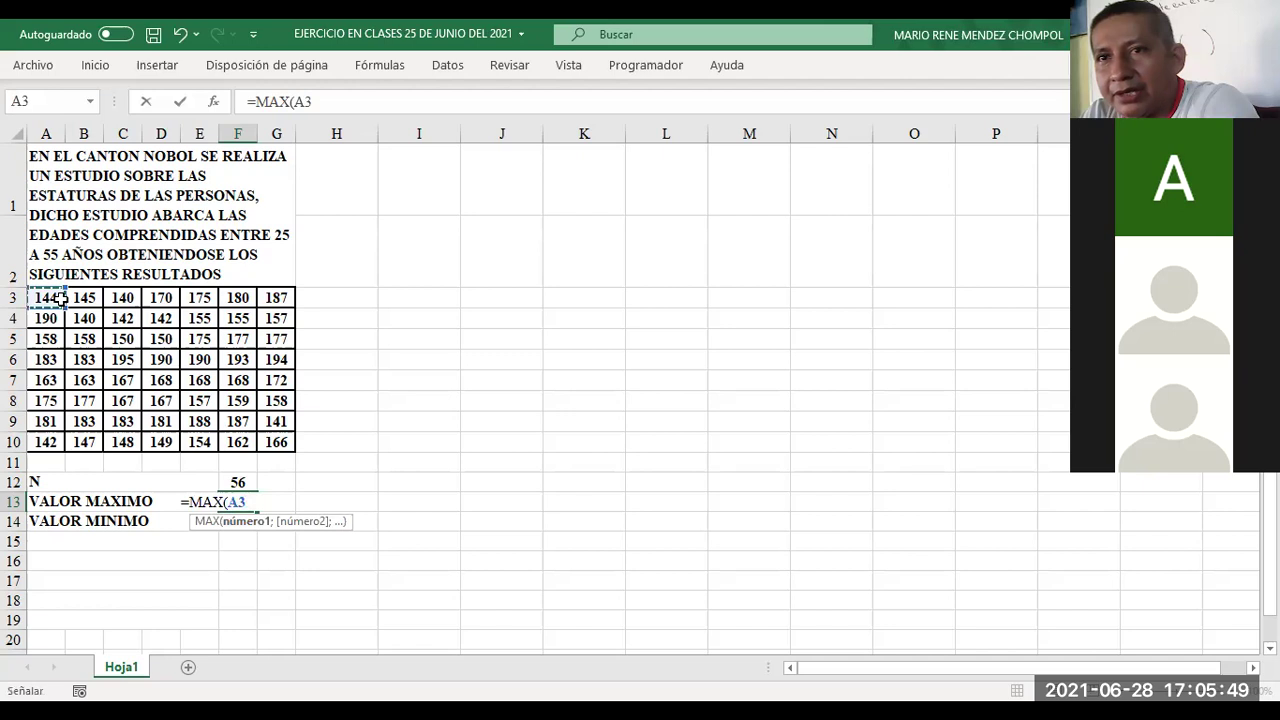
{"action": "left_click", "coordinate": [265, 442], "text": "shift"}
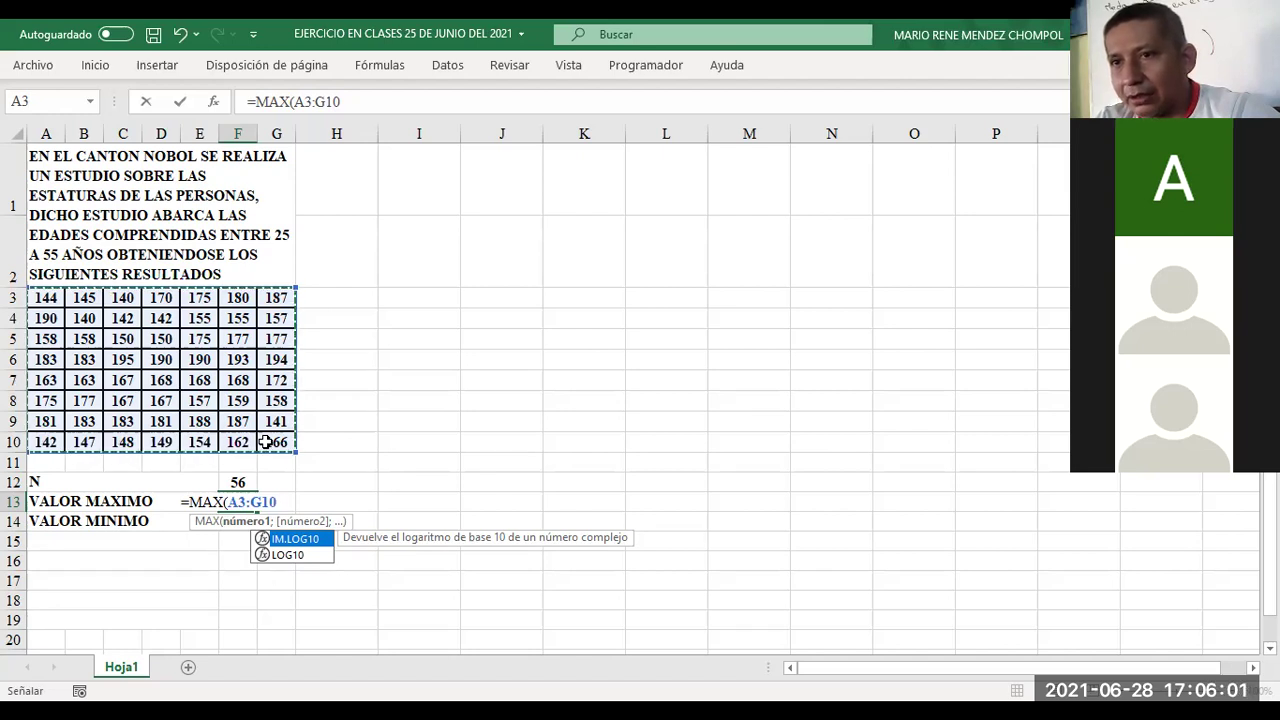
{"action": "type", "text": ":G10"}
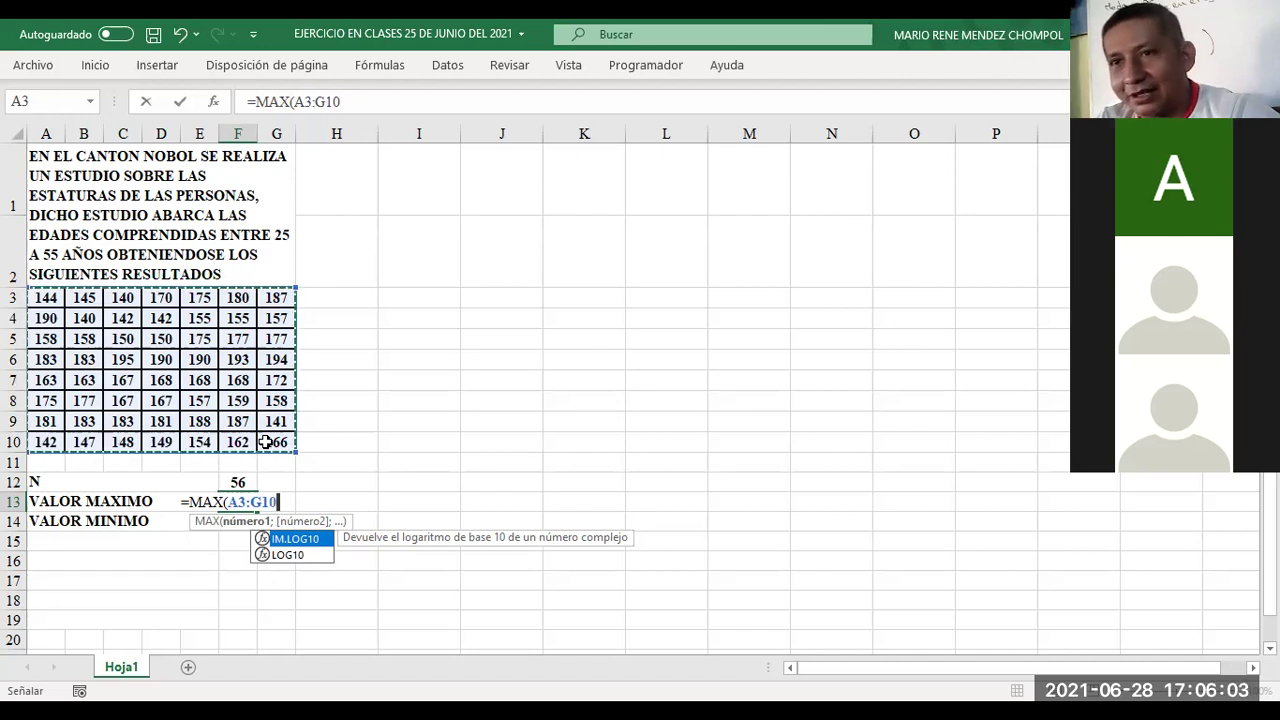
{"action": "key", "text": "BackSpace"}
{"action": "key", "text": "BackSpace"}
{"action": "key", "text": "BackSpace"}
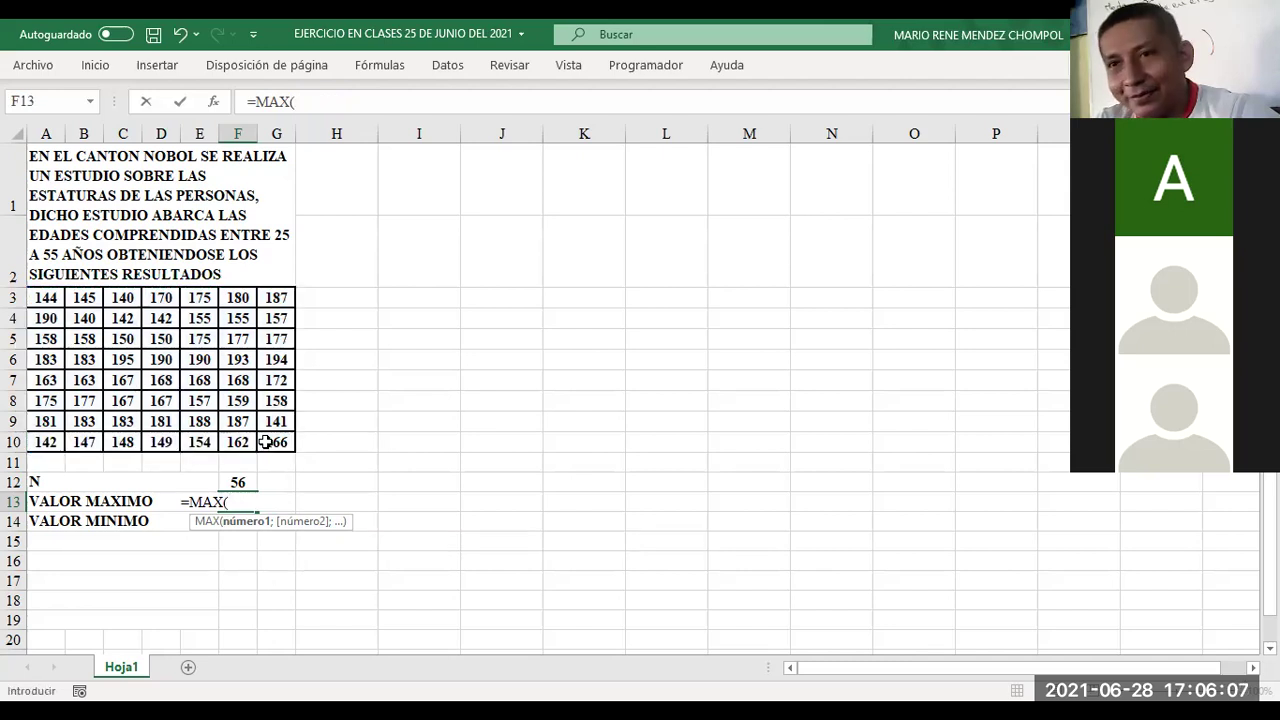
{"action": "key", "text": "BackSpace"}
{"action": "key", "text": "BackSpace"}
{"action": "key", "text": "BackSpace"}
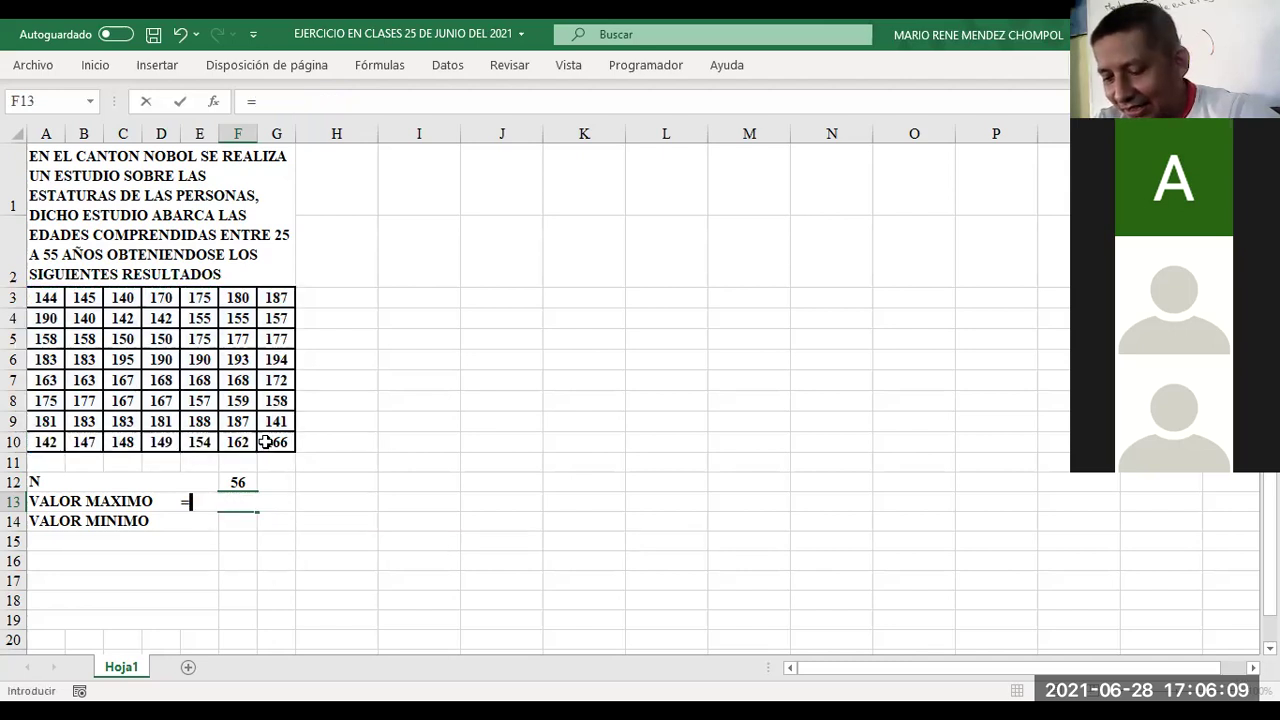
{"action": "key", "text": "BackSpace"}
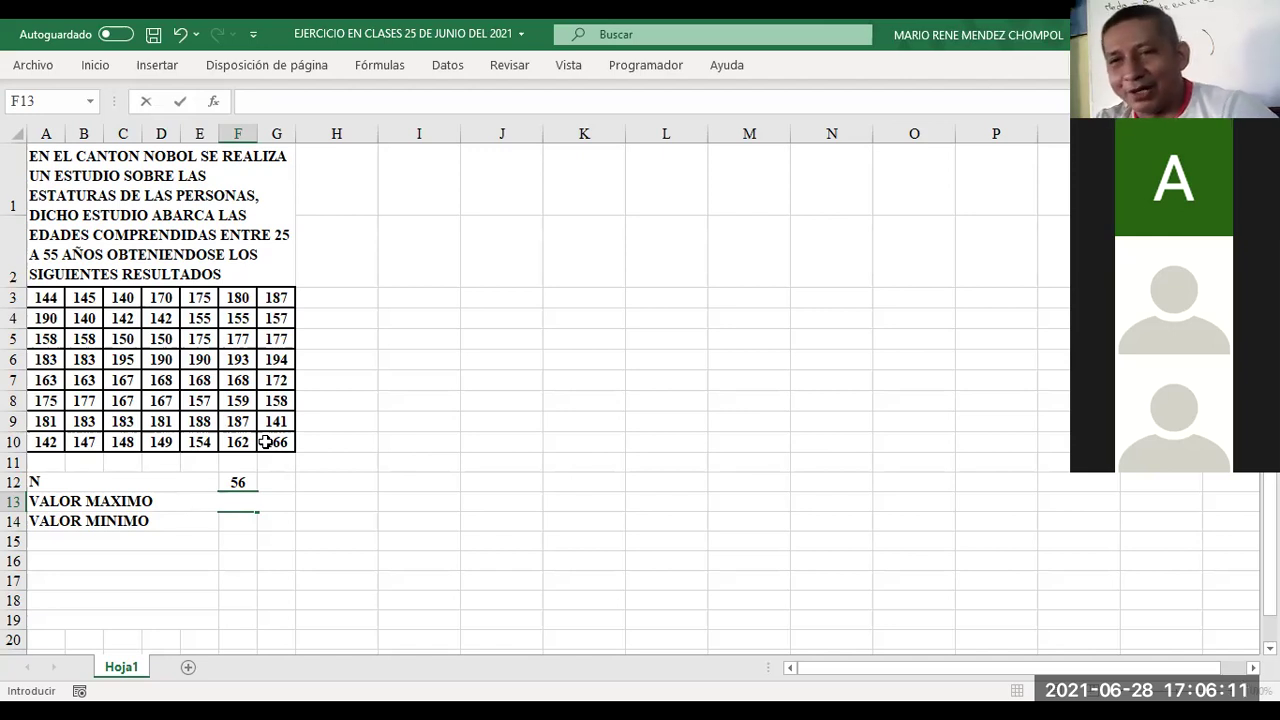
{"action": "left_click", "coordinate": [319, 501]}
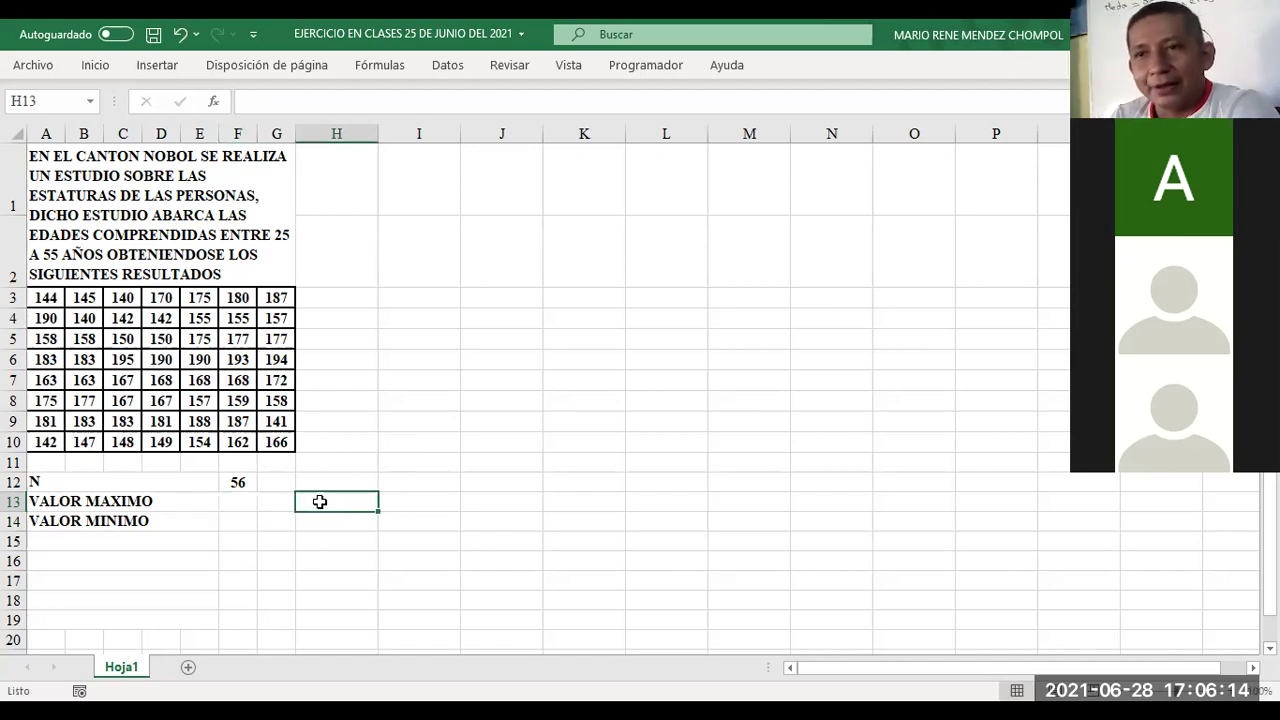
{"action": "left_click", "coordinate": [239, 501]}
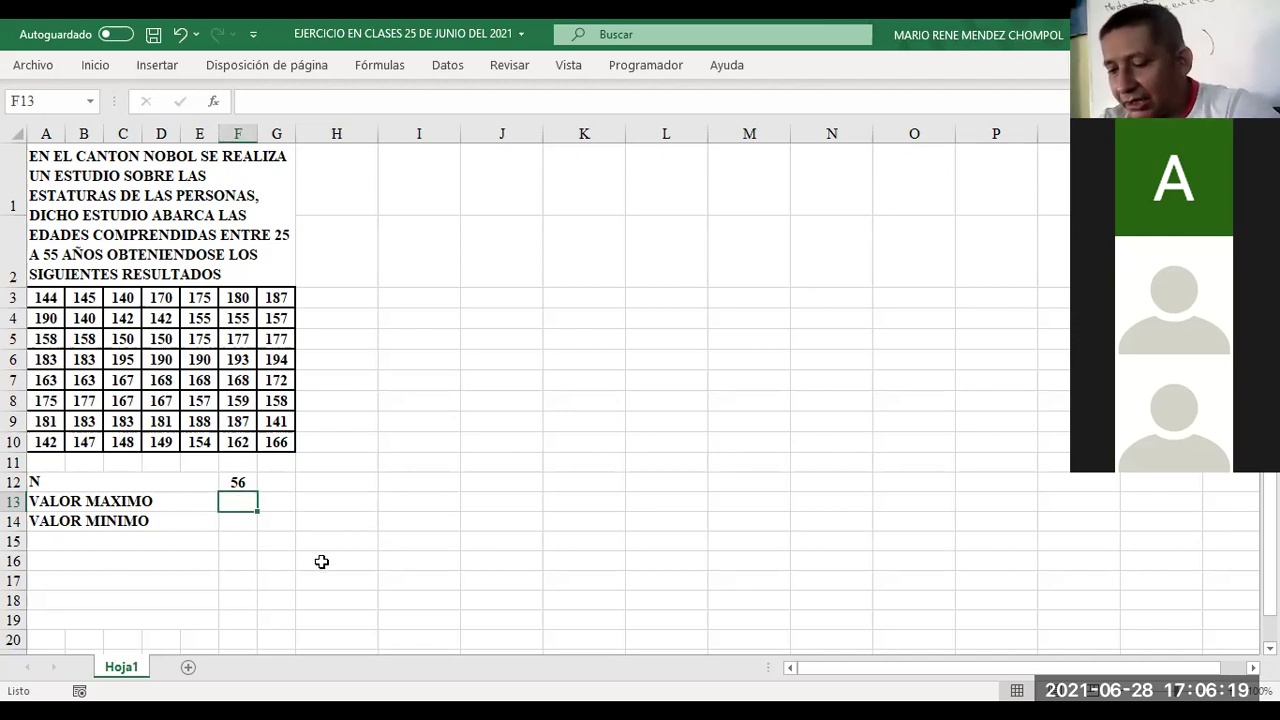
Step: Retype =MAX in F13 and select the whole height table A3:G10 as its range
{"action": "type", "text": "="}
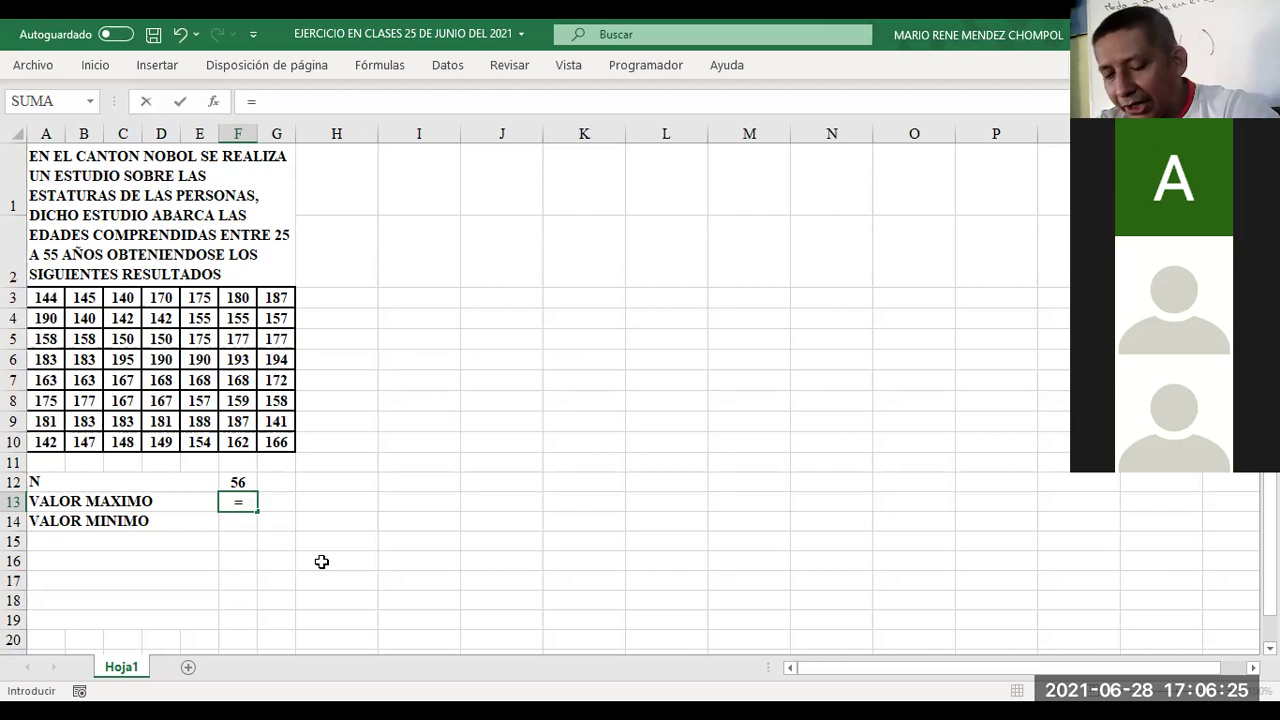
{"action": "type", "text": "MA"}
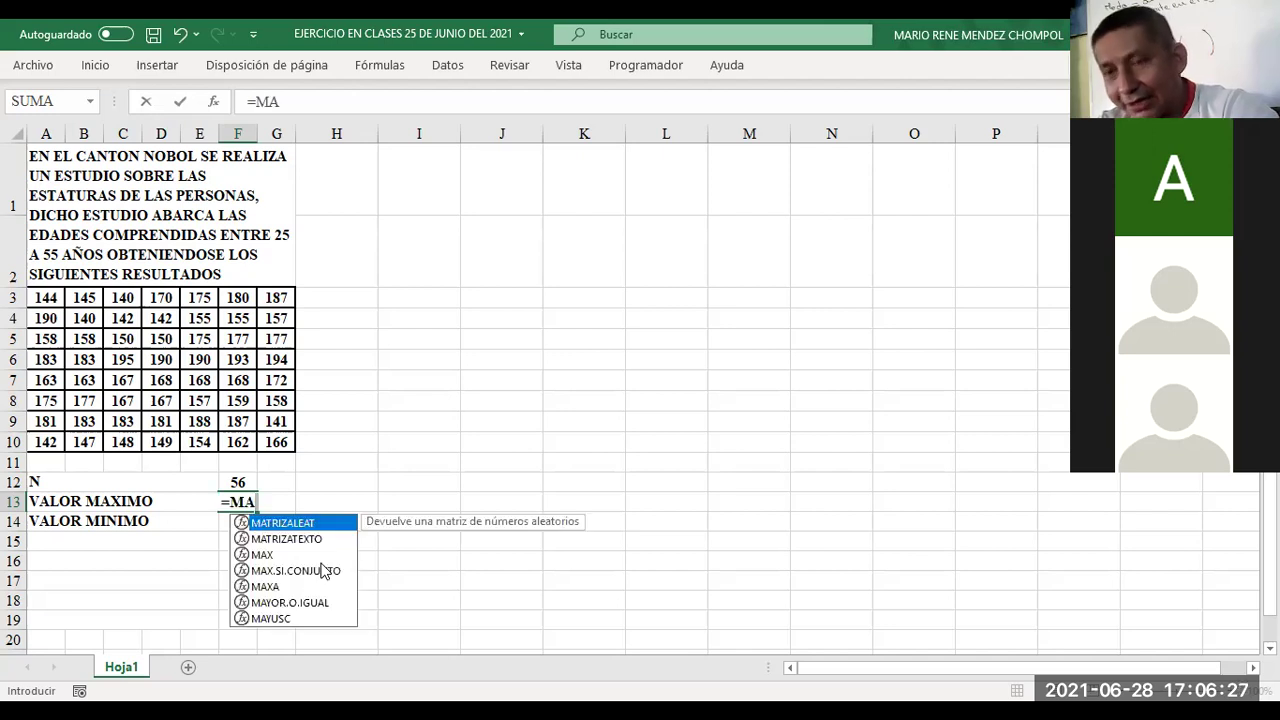
{"action": "type", "text": "X"}
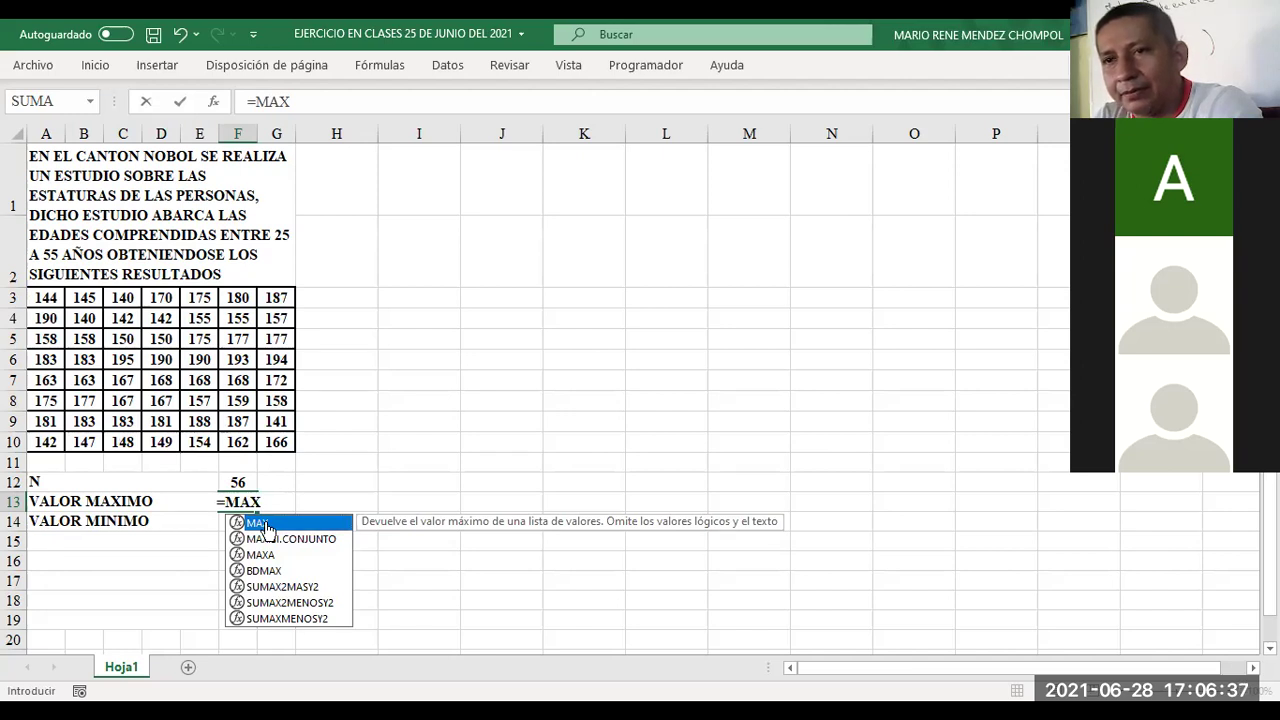
{"action": "double_click", "coordinate": [267, 523]}
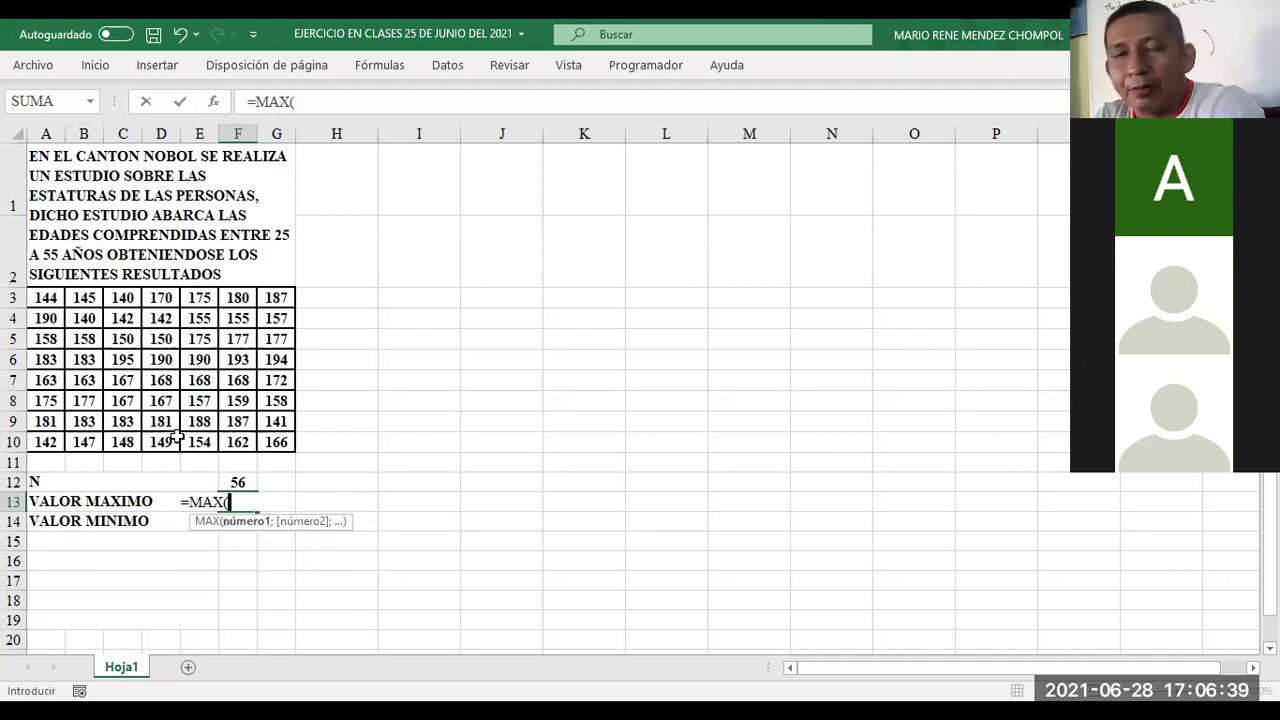
{"action": "left_click", "coordinate": [45, 297]}
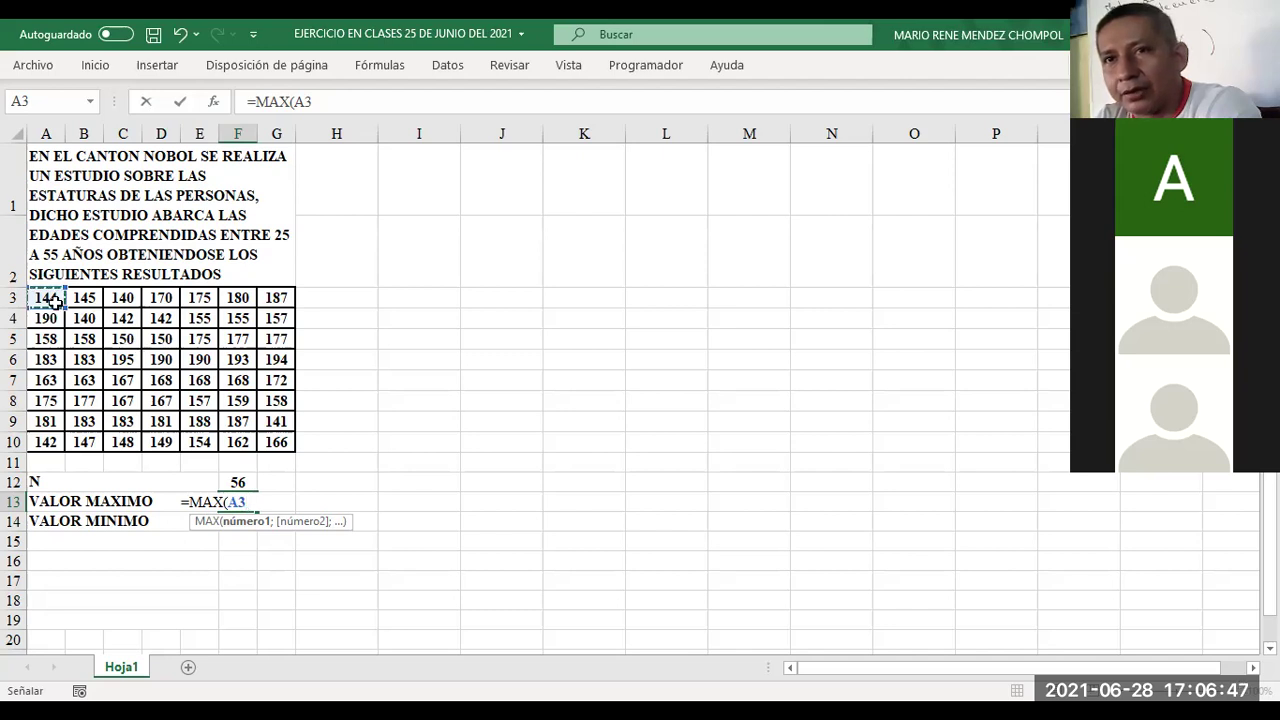
{"action": "left_click_drag", "start_coordinate": [58, 302], "coordinate": [264, 436]}
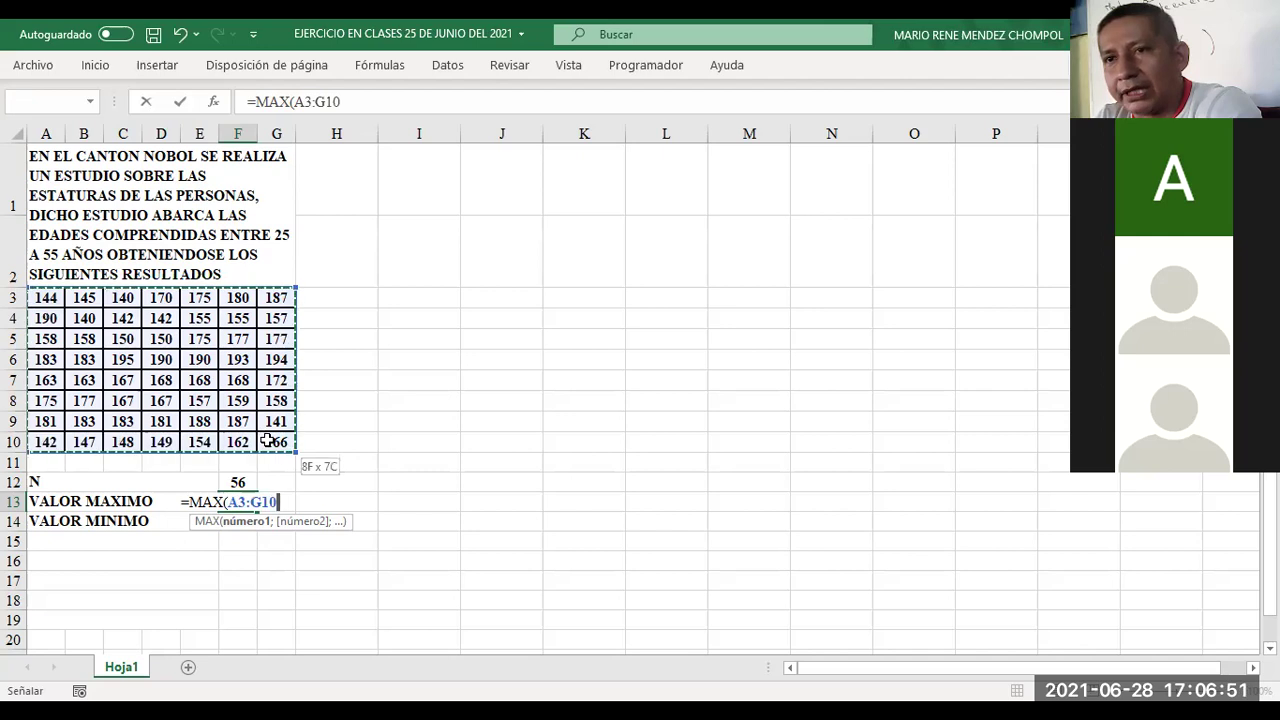
{"action": "left_click_drag", "start_coordinate": [268, 440], "coordinate": [268, 440]}
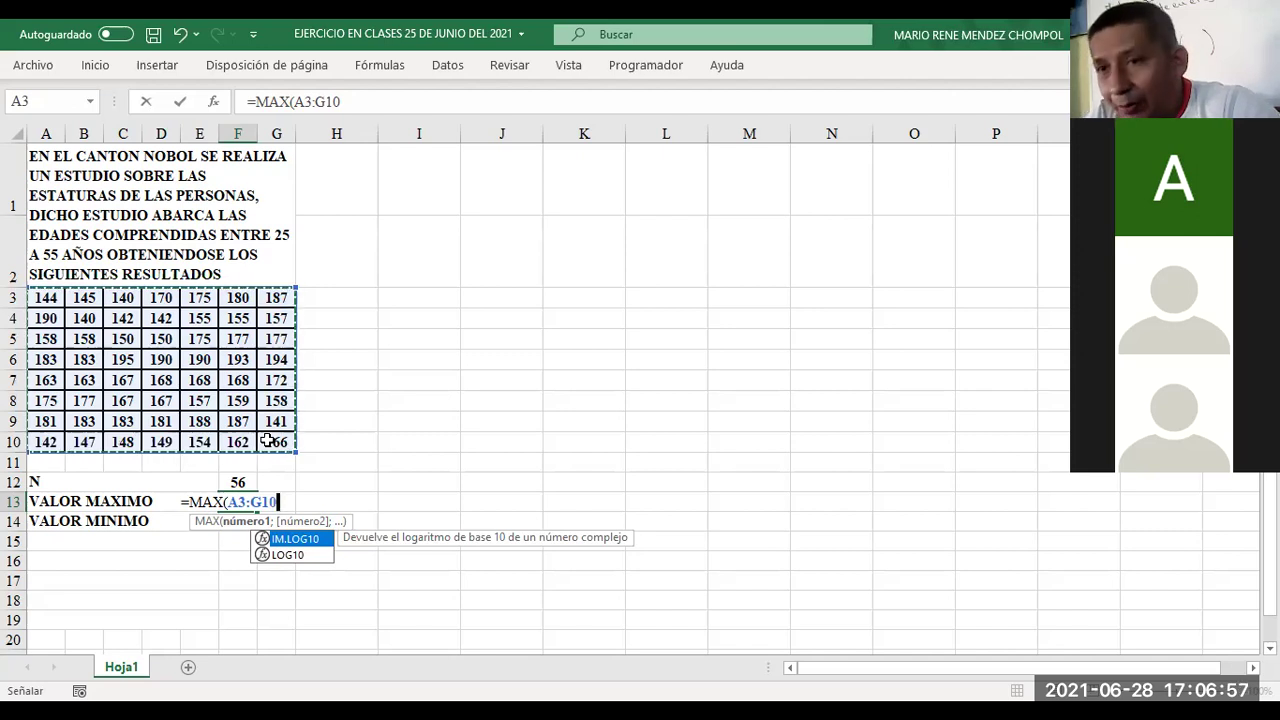
Step: Close the parenthesis and confirm =MAX(A3:G10) in F13
{"action": "type", "text": ")"}
{"action": "key", "text": "Return"}
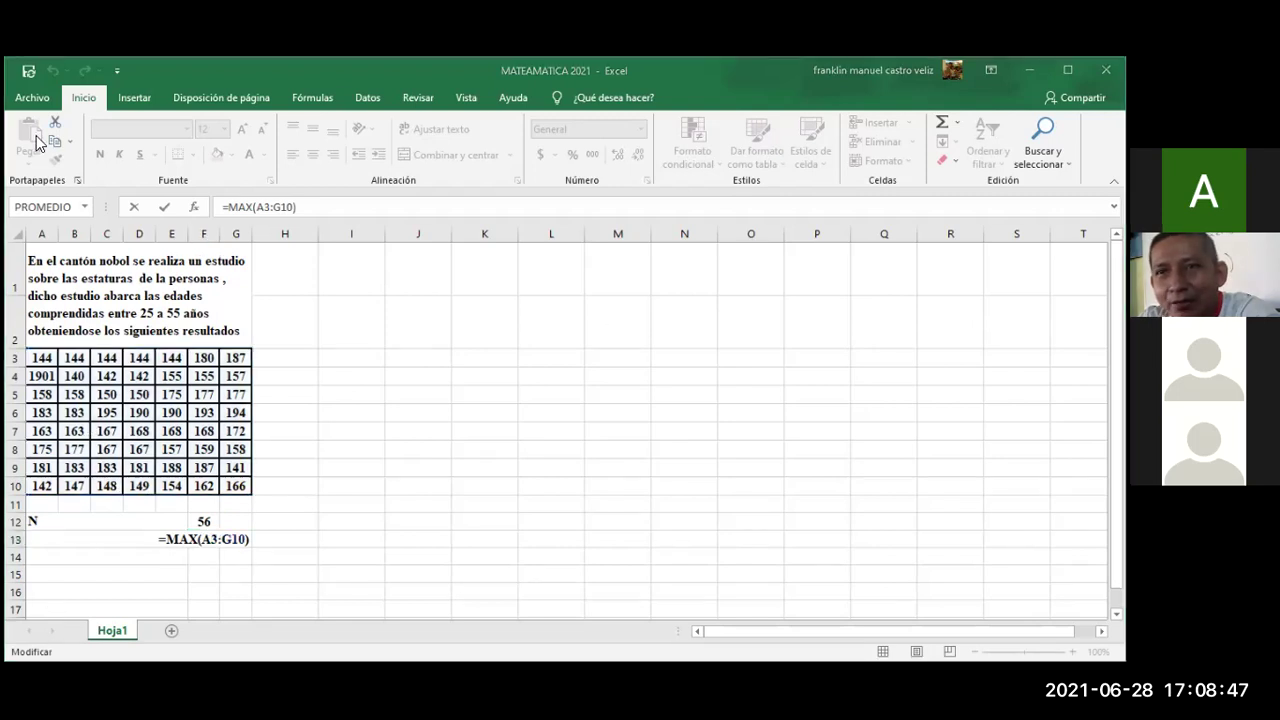
Step: Correct the height in A4 from 1901 to 190
{"action": "left_click", "coordinate": [47, 375]}
{"action": "left_click", "coordinate": [388, 411]}
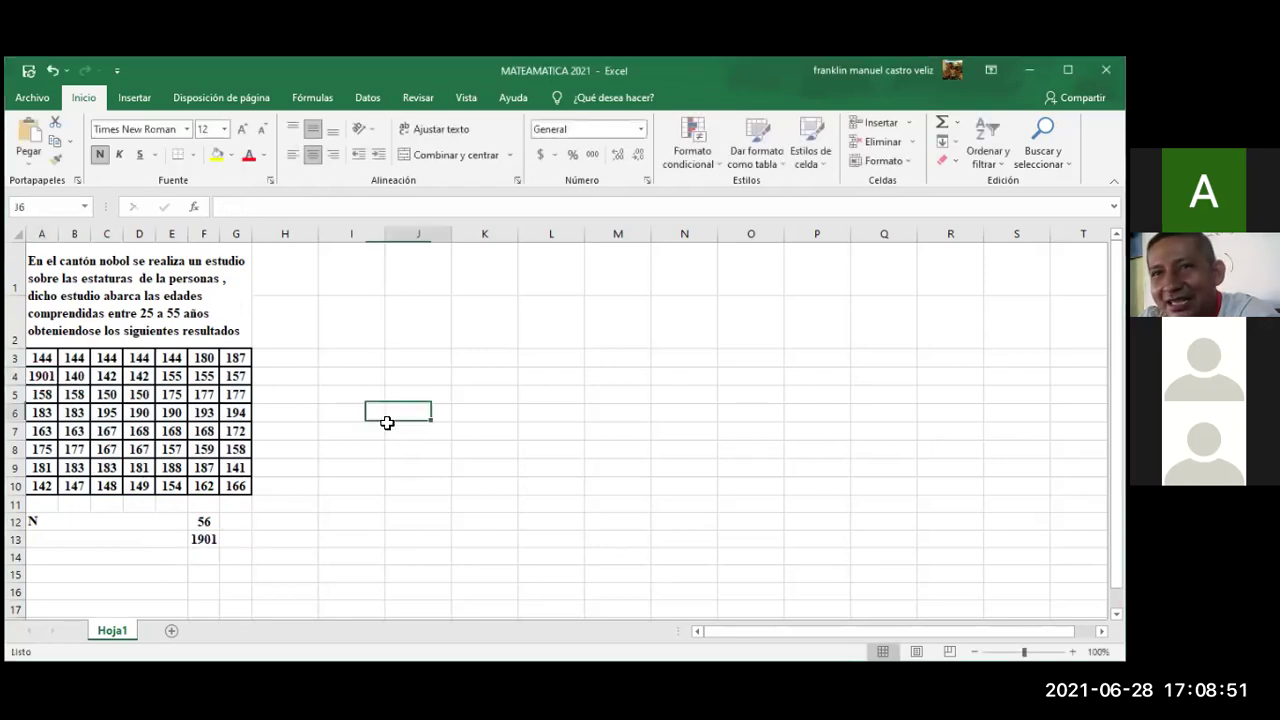
{"action": "left_click", "coordinate": [46, 376]}
{"action": "double_click", "coordinate": [50, 377]}
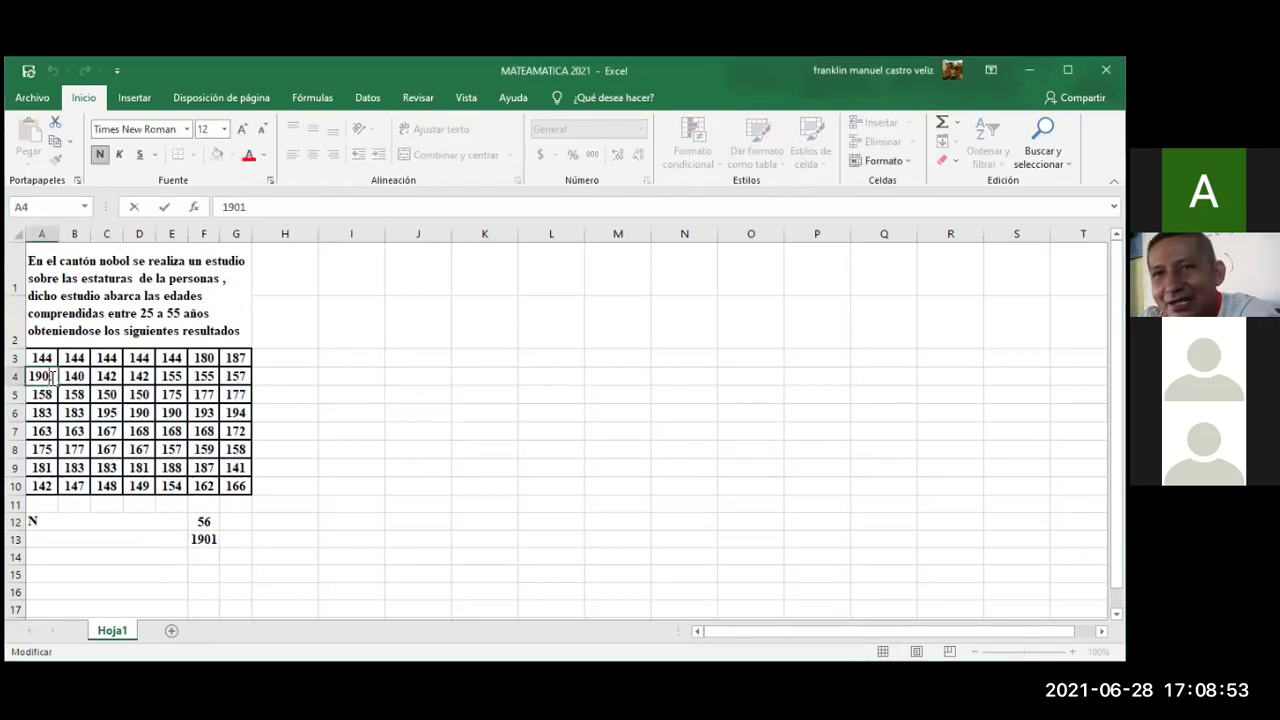
{"action": "key", "text": "BackSpace"}
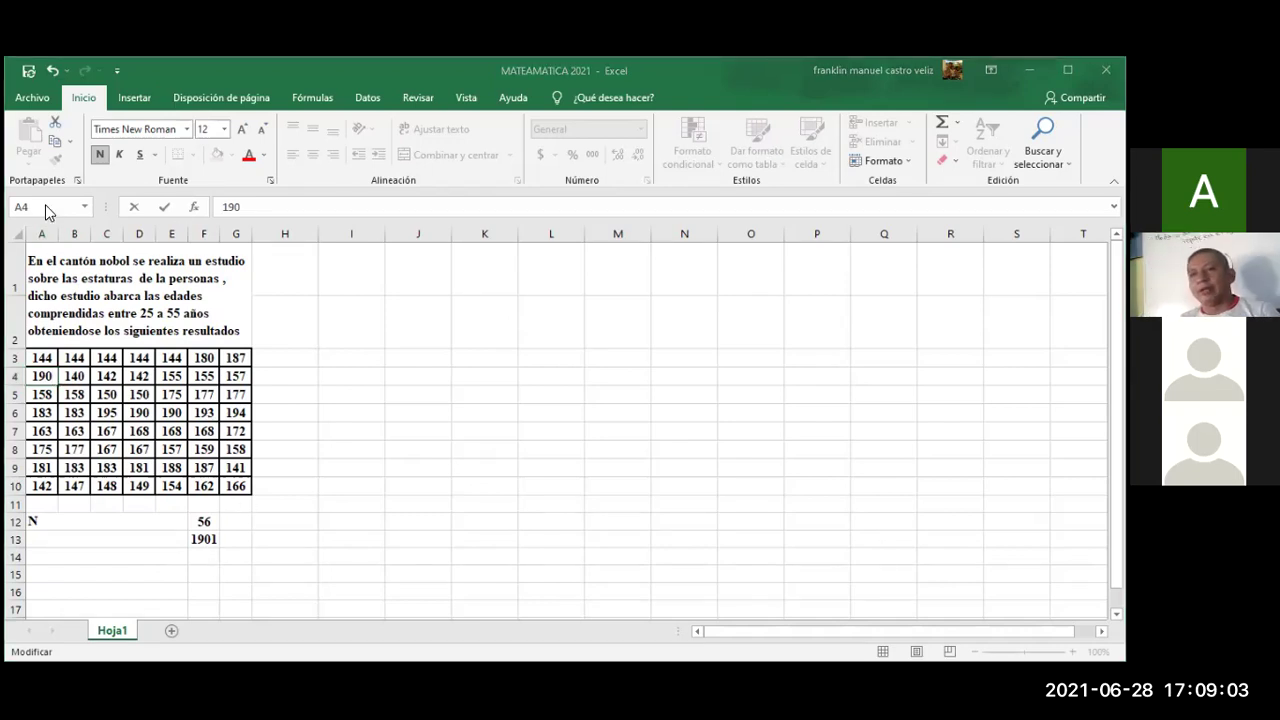
{"action": "left_click", "coordinate": [213, 540]}
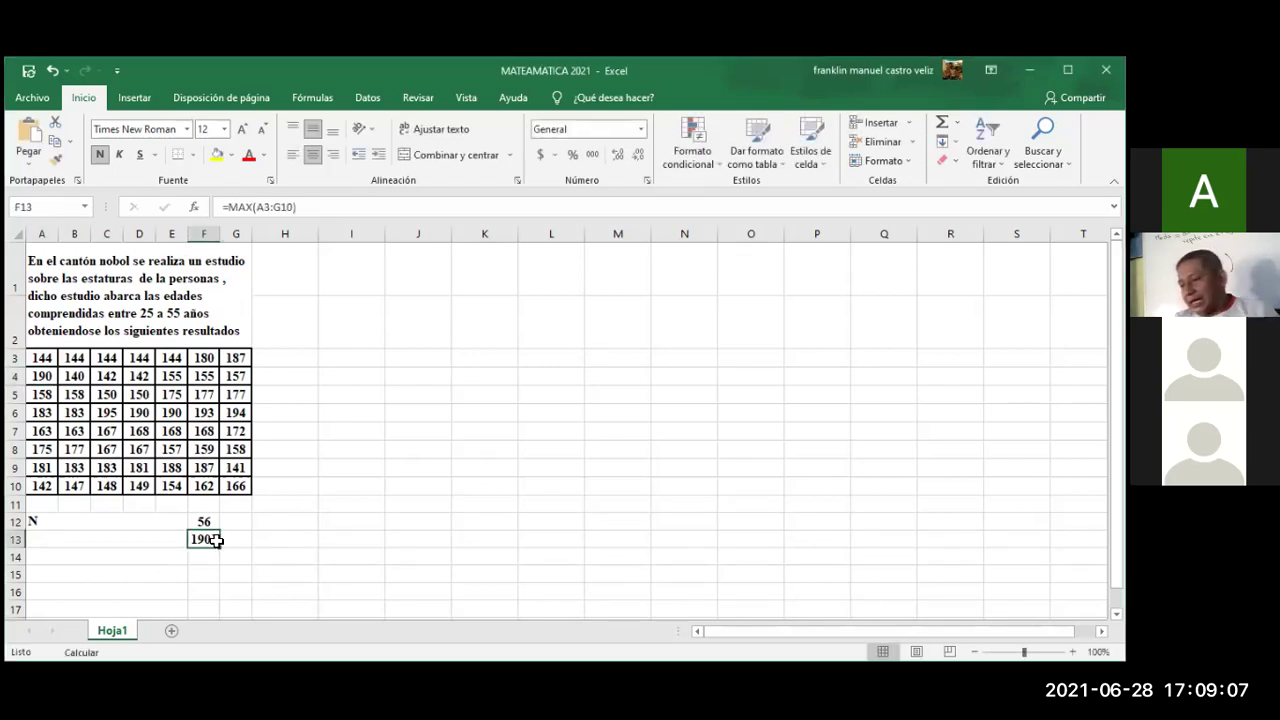
Step: Clear the maximum formula from F13, leaving it blank
{"action": "key", "text": "BackSpace"}
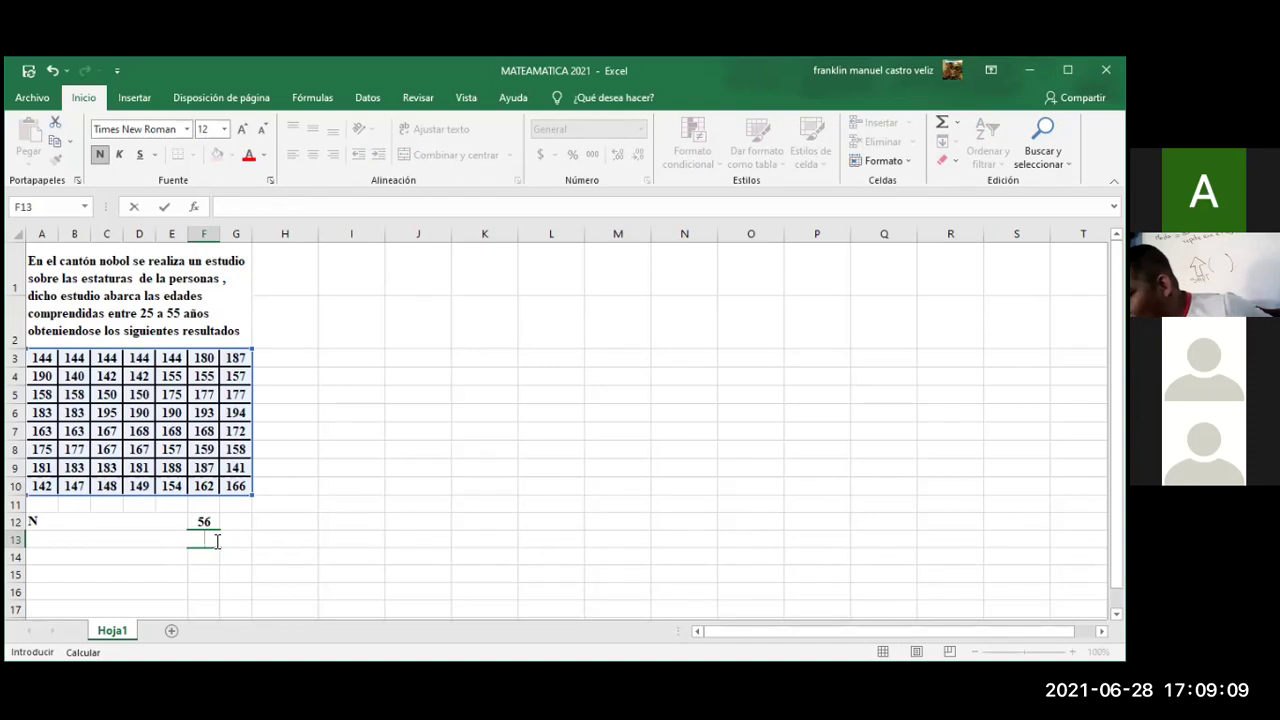
{"action": "left_click", "coordinate": [403, 437]}
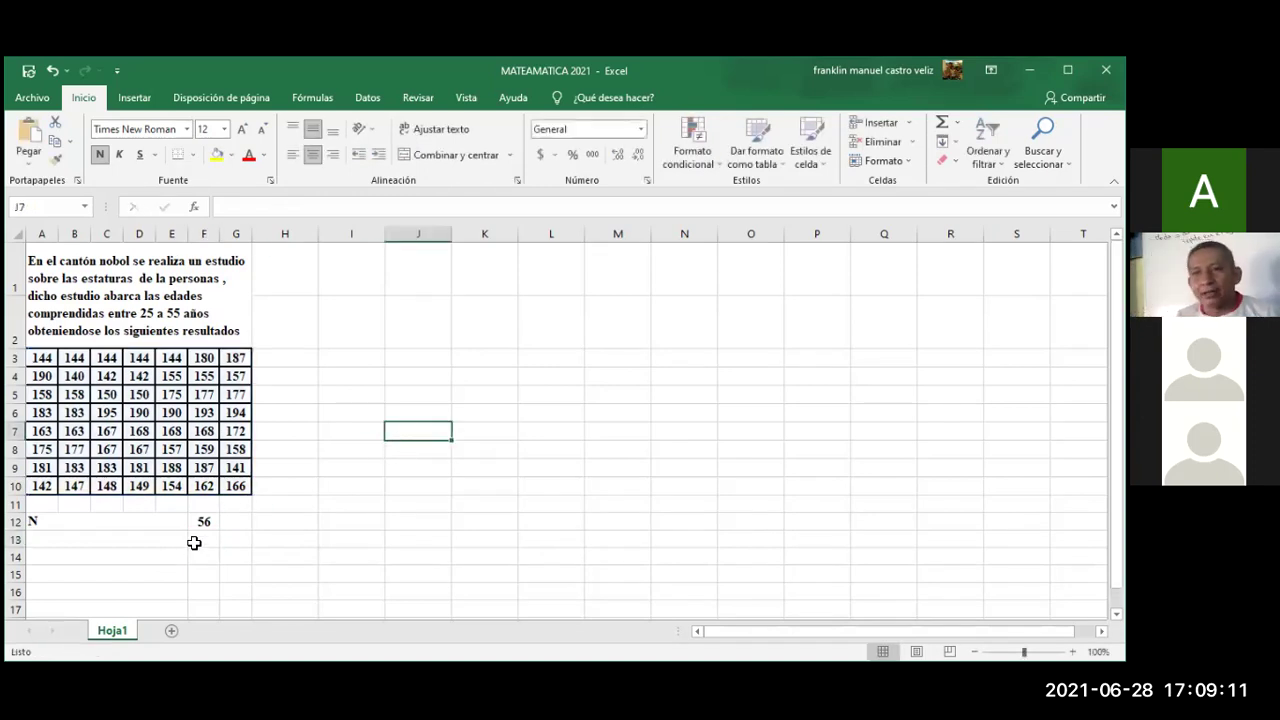
{"action": "left_click", "coordinate": [200, 542]}
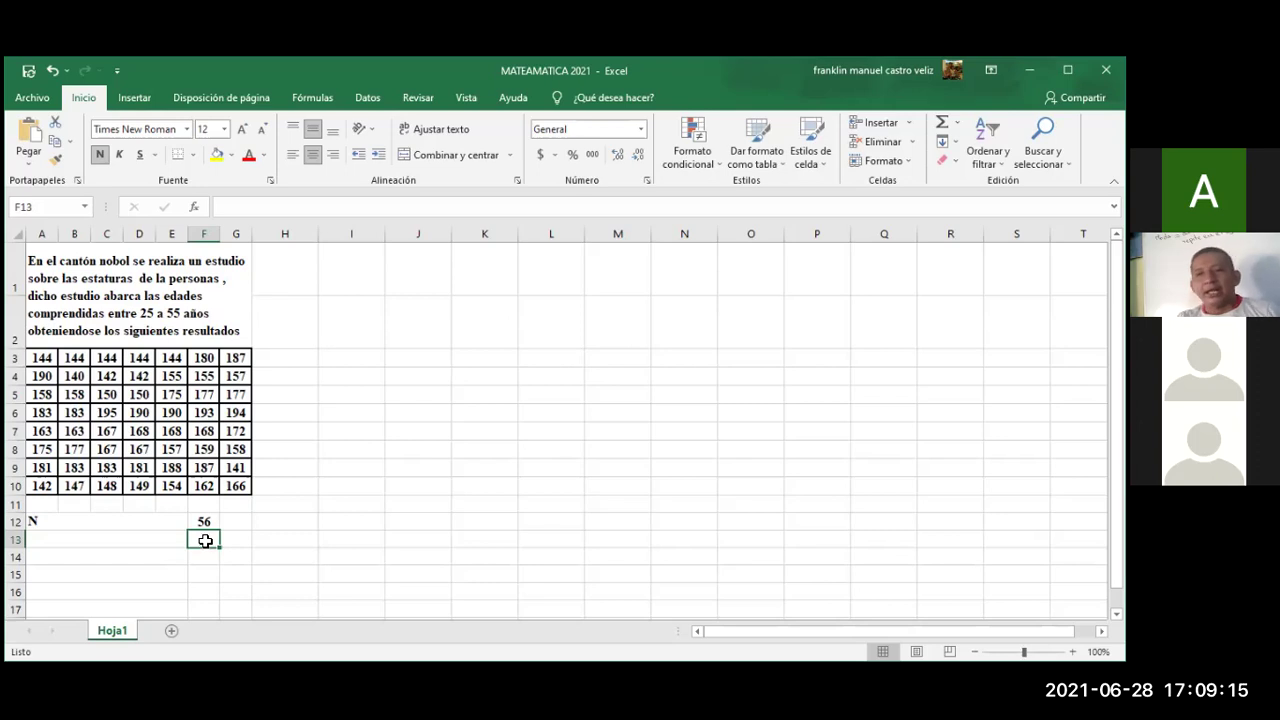
Step: Enter =MAX(A3:G10) in F13, returning 195
{"action": "type", "text": "="}
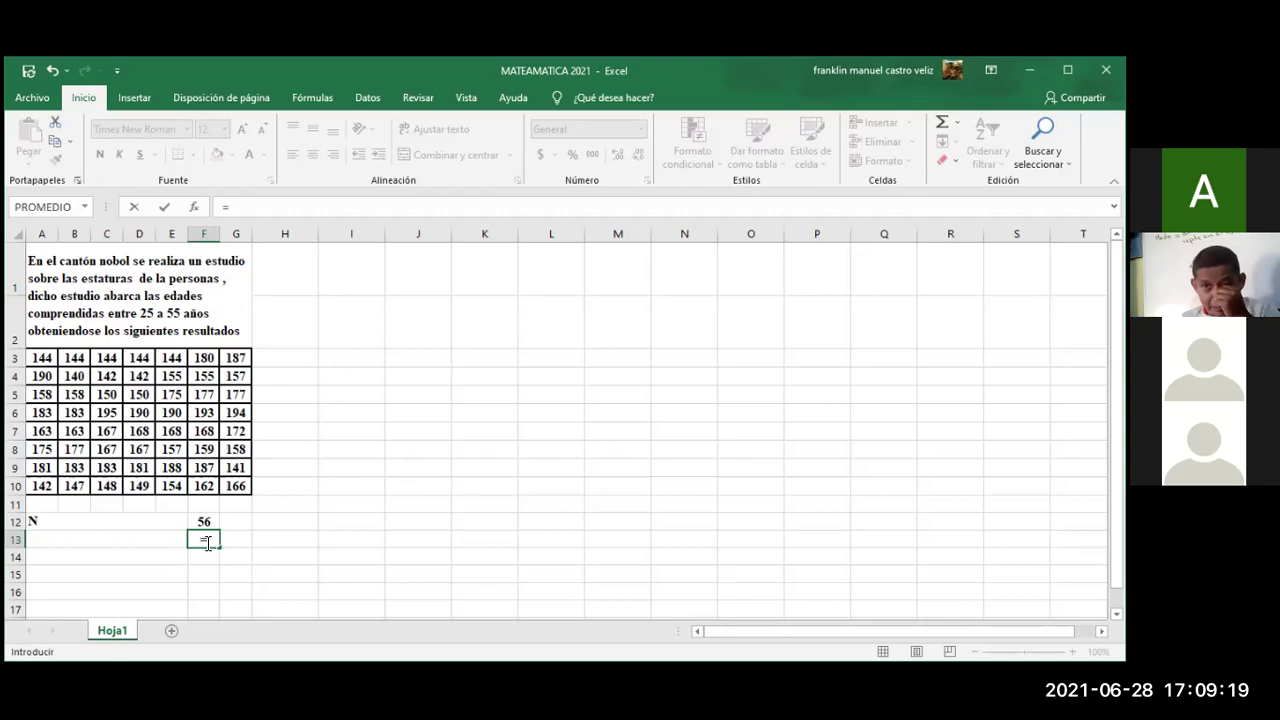
{"action": "type", "text": "MAX"}
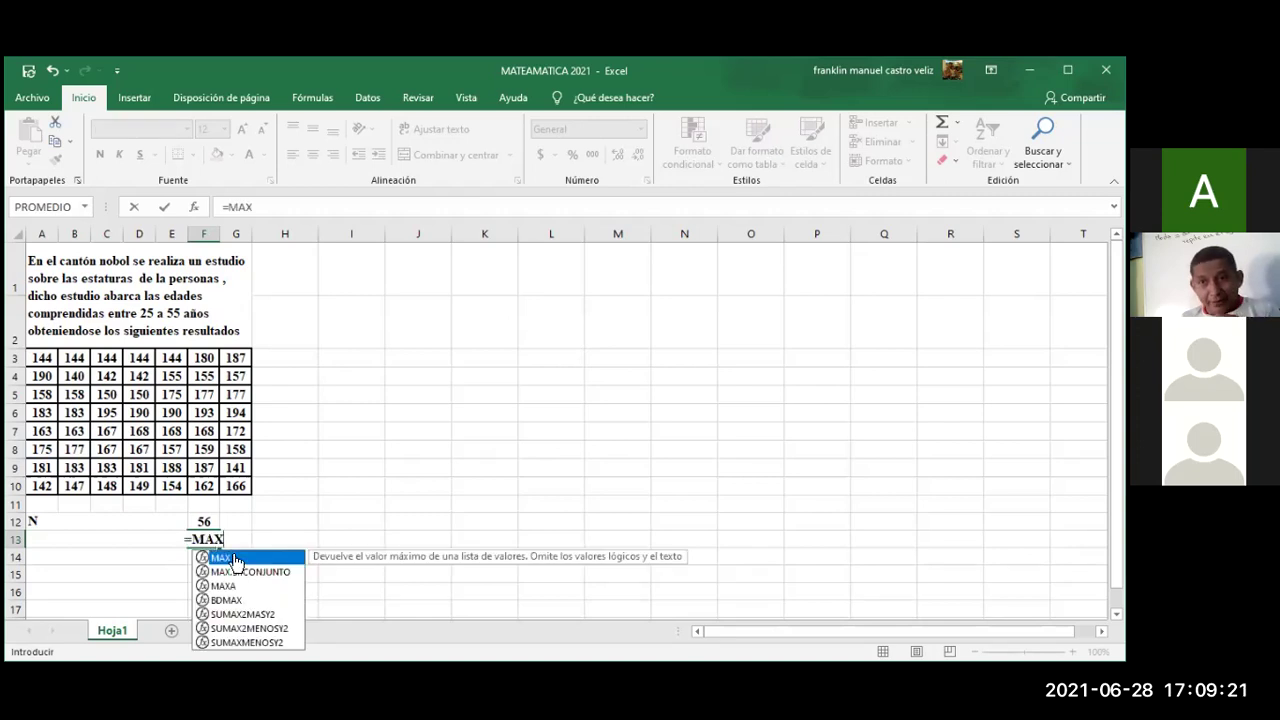
{"action": "type", "text": "("}
{"action": "left_click", "coordinate": [42, 358]}
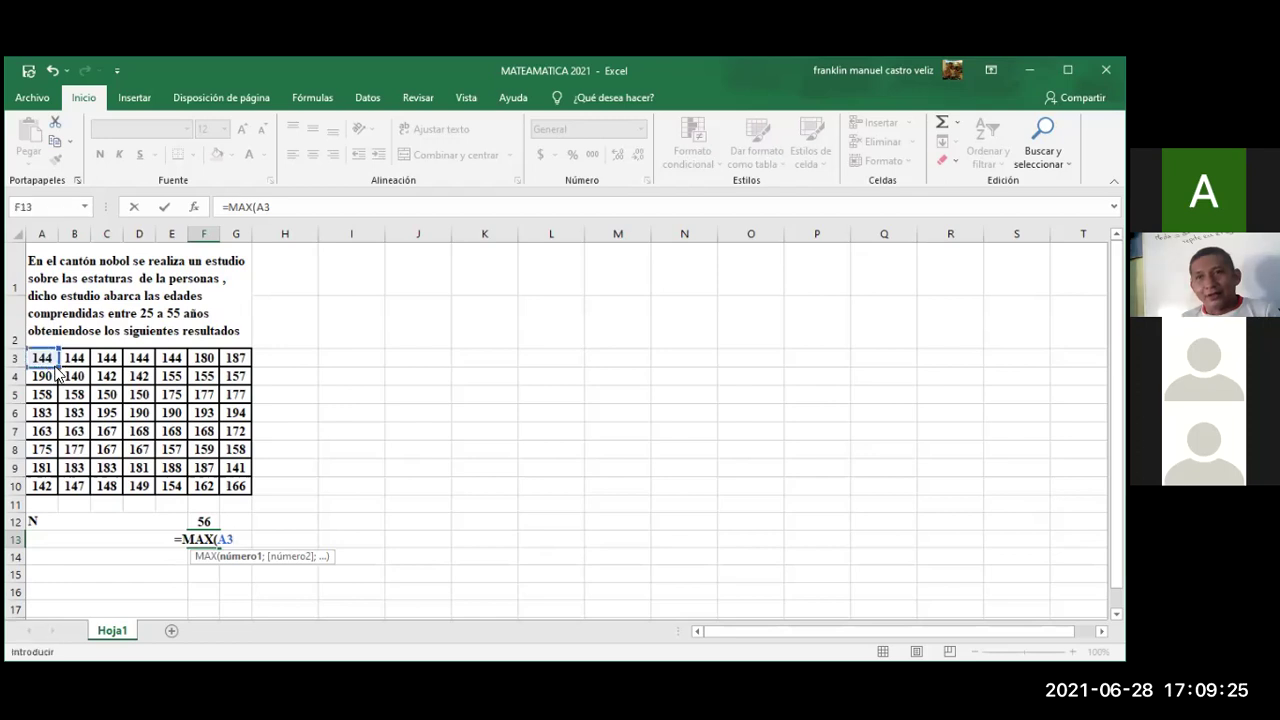
{"action": "left_click_drag", "start_coordinate": [60, 366], "coordinate": [240, 486]}
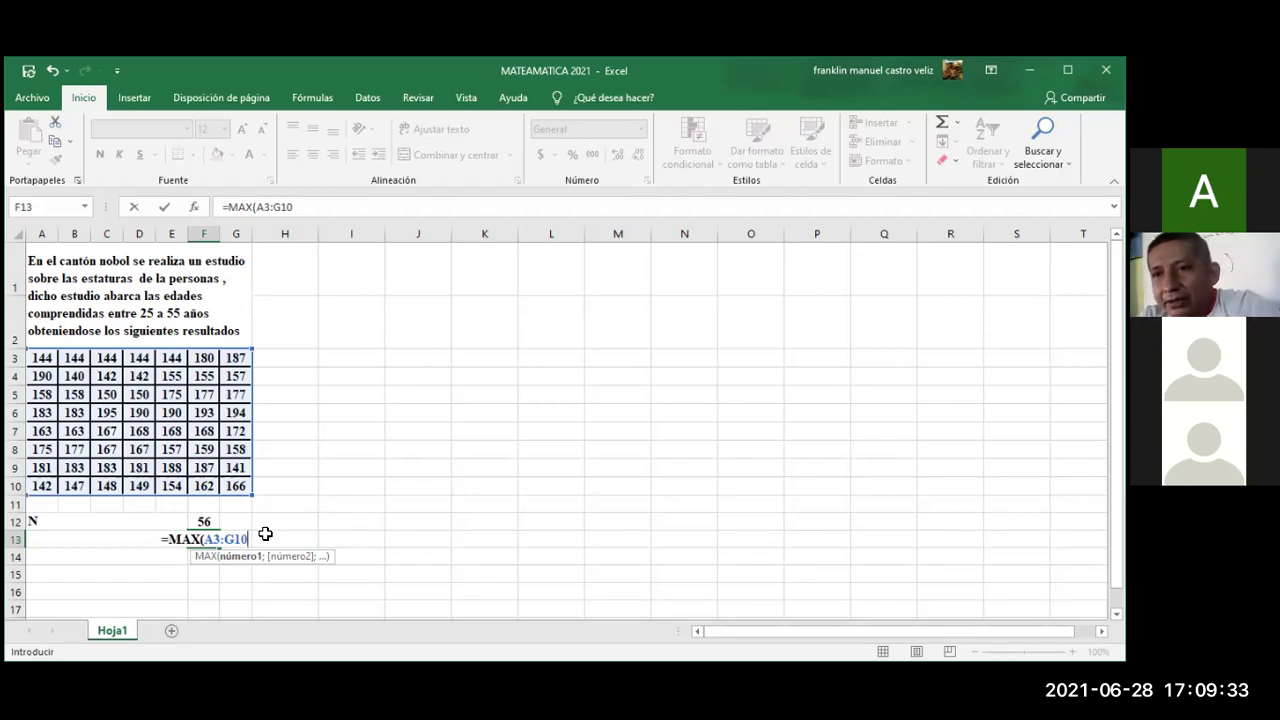
{"action": "type", "text": ")"}
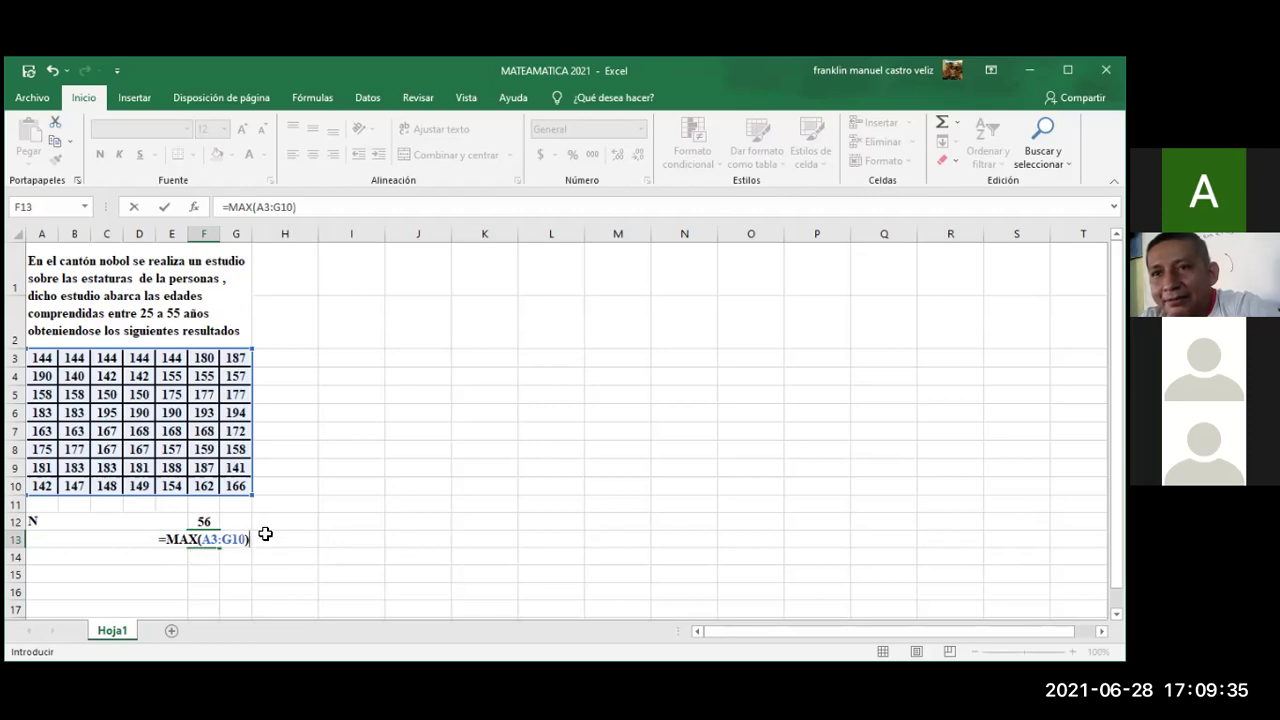
{"action": "key", "text": "Return"}
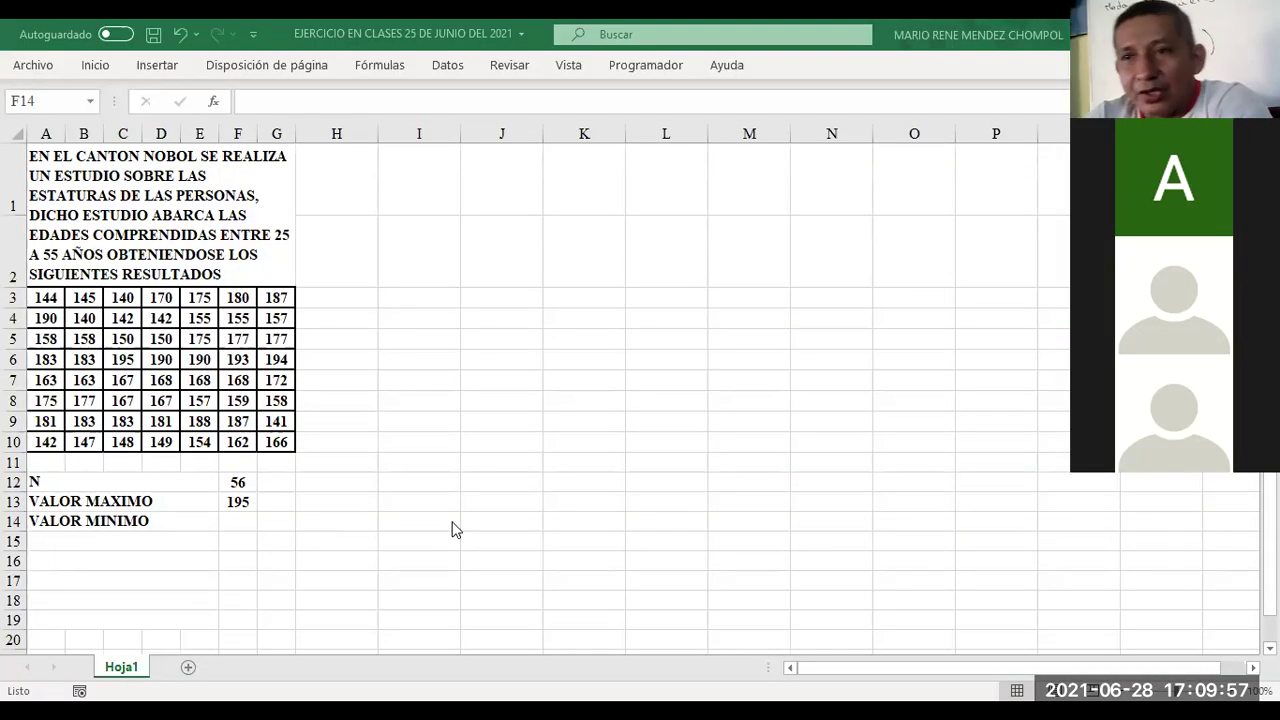
Step: Enter =MIN(A3:G10) in F14 beside VALOR MINIMO, giving 140
{"action": "left_click", "coordinate": [226, 513]}
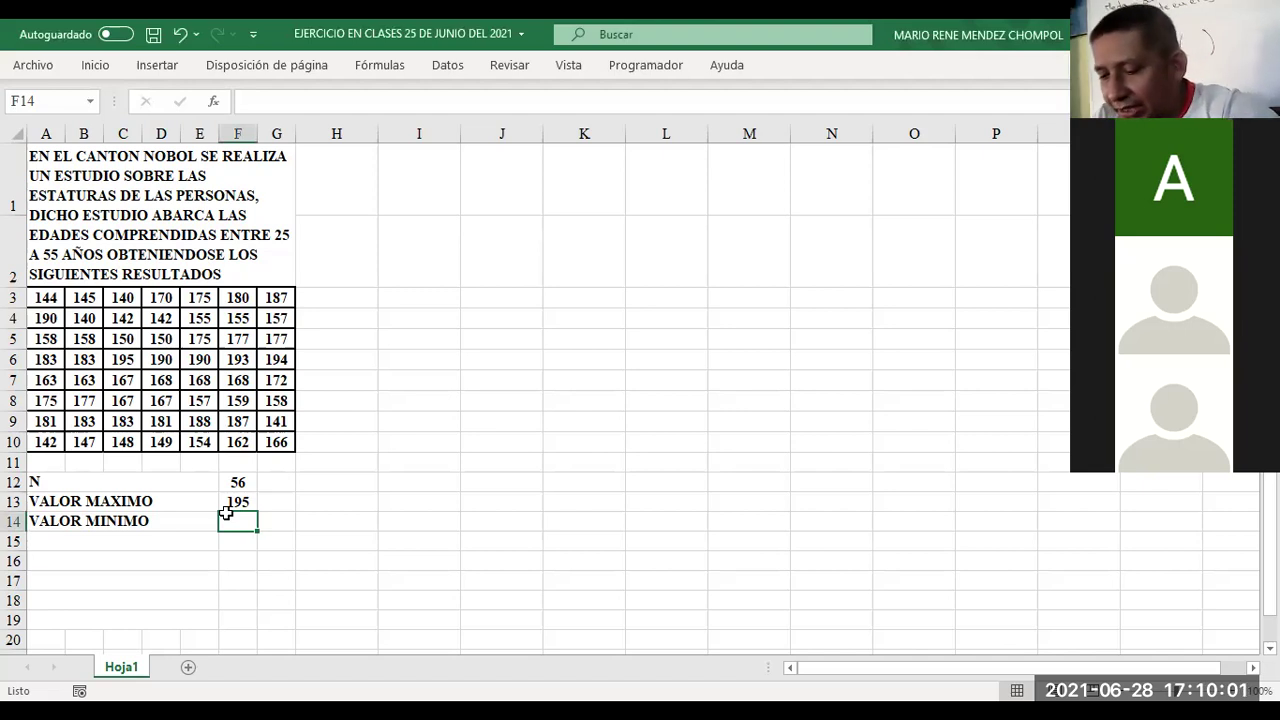
{"action": "type", "text": "="}
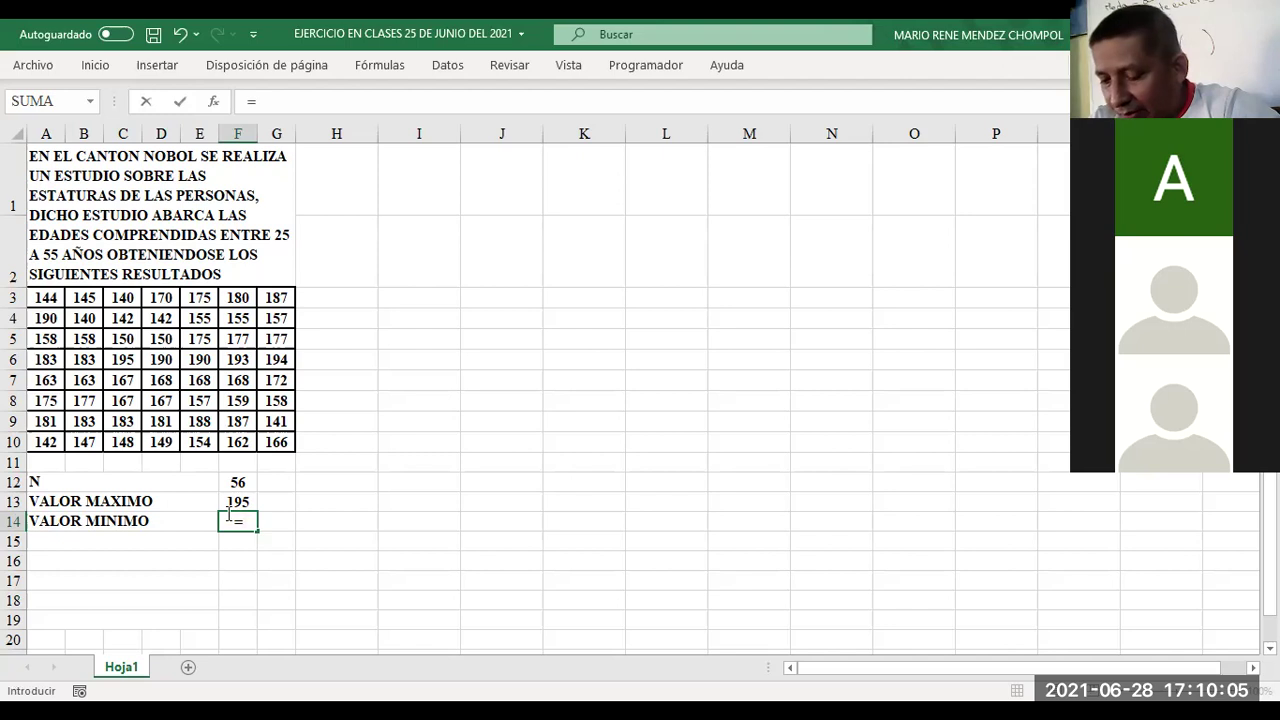
{"action": "type", "text": "M"}
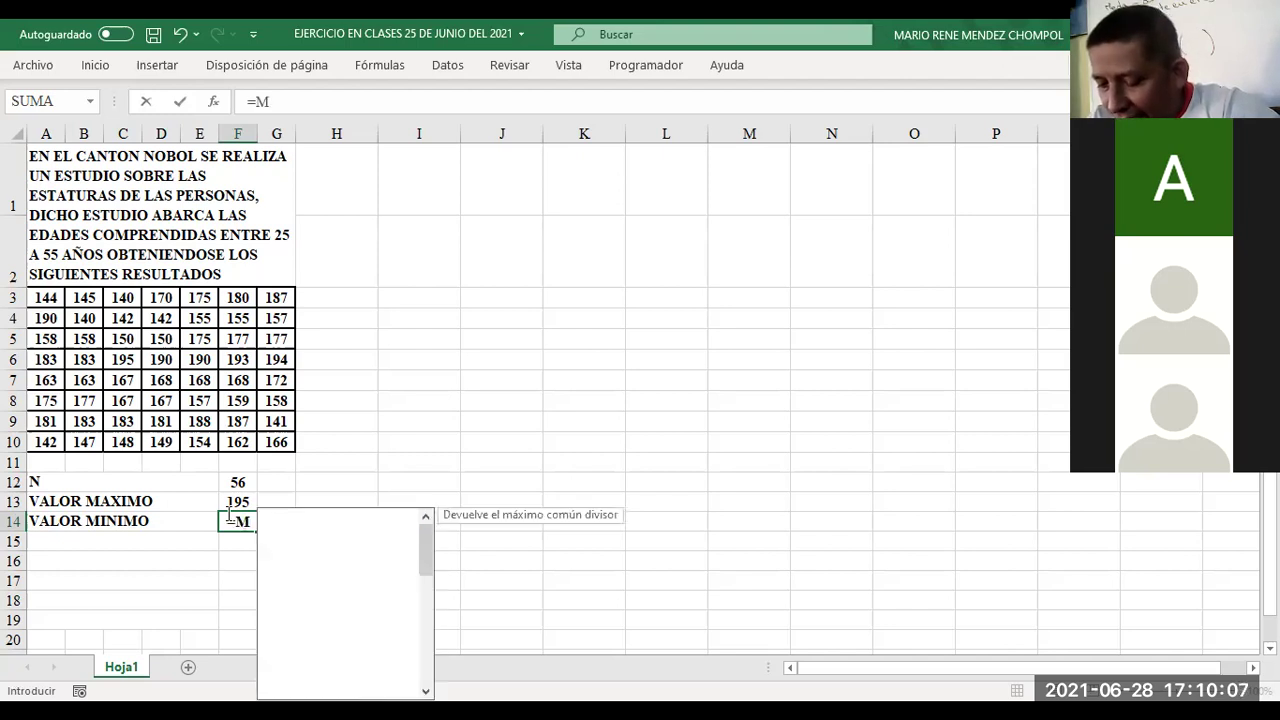
{"action": "type", "text": "IN"}
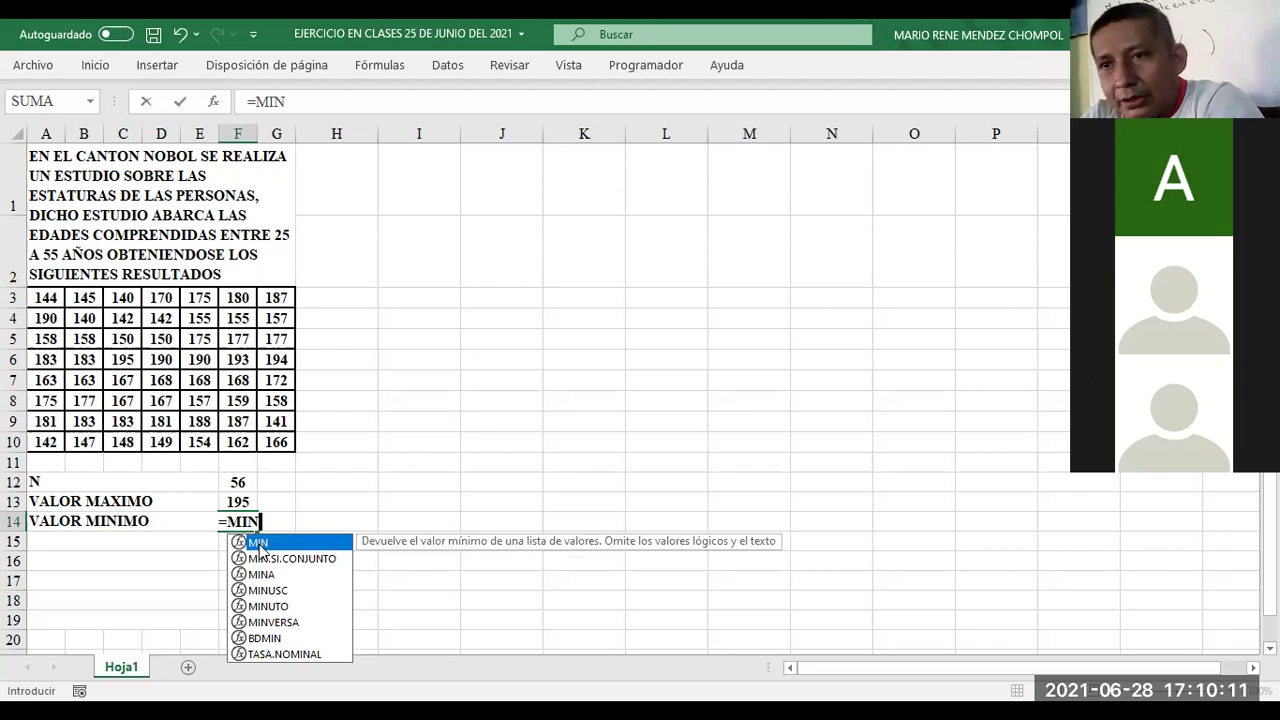
{"action": "double_click", "coordinate": [258, 545]}
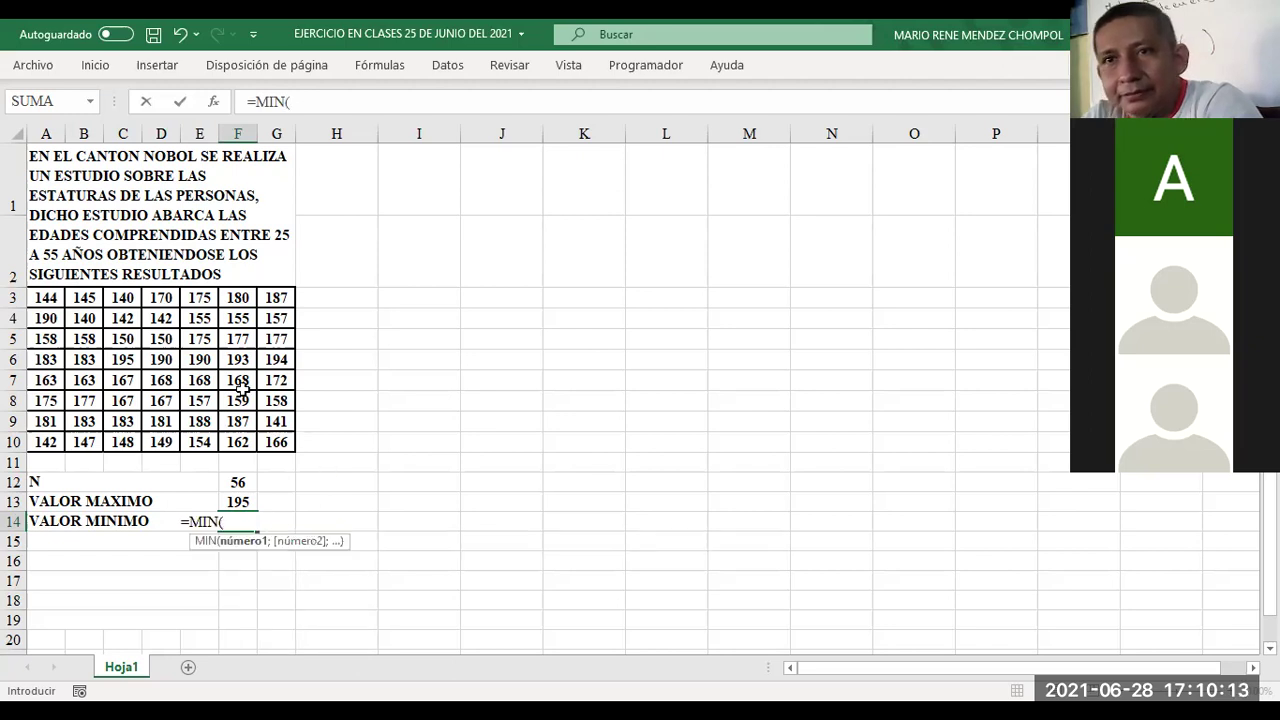
{"action": "left_click", "coordinate": [34, 294]}
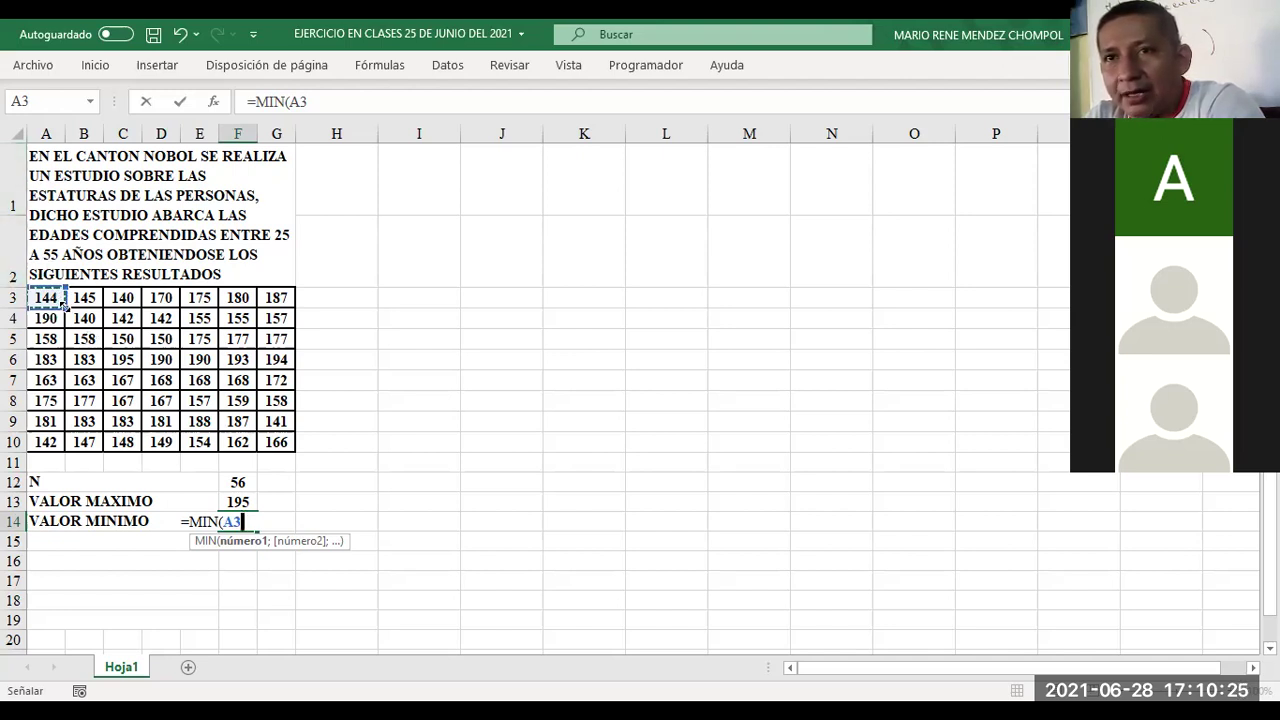
{"action": "left_click", "coordinate": [63, 305]}
{"action": "mouse_move", "coordinate": [63, 305]}
{"action": "left_mouse_down"}
{"action": "mouse_move", "coordinate": [267, 404]}
{"action": "mouse_move", "coordinate": [285, 443]}
{"action": "left_mouse_up"}
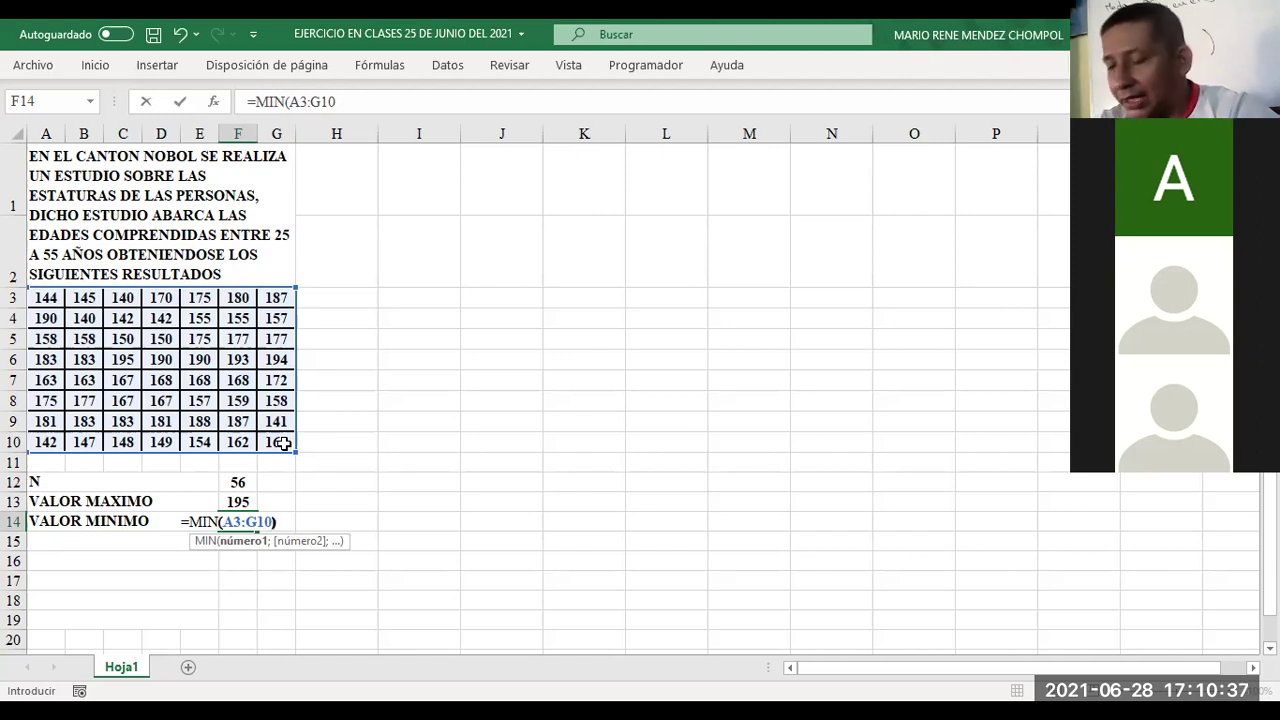
{"action": "key", "text": "Return"}
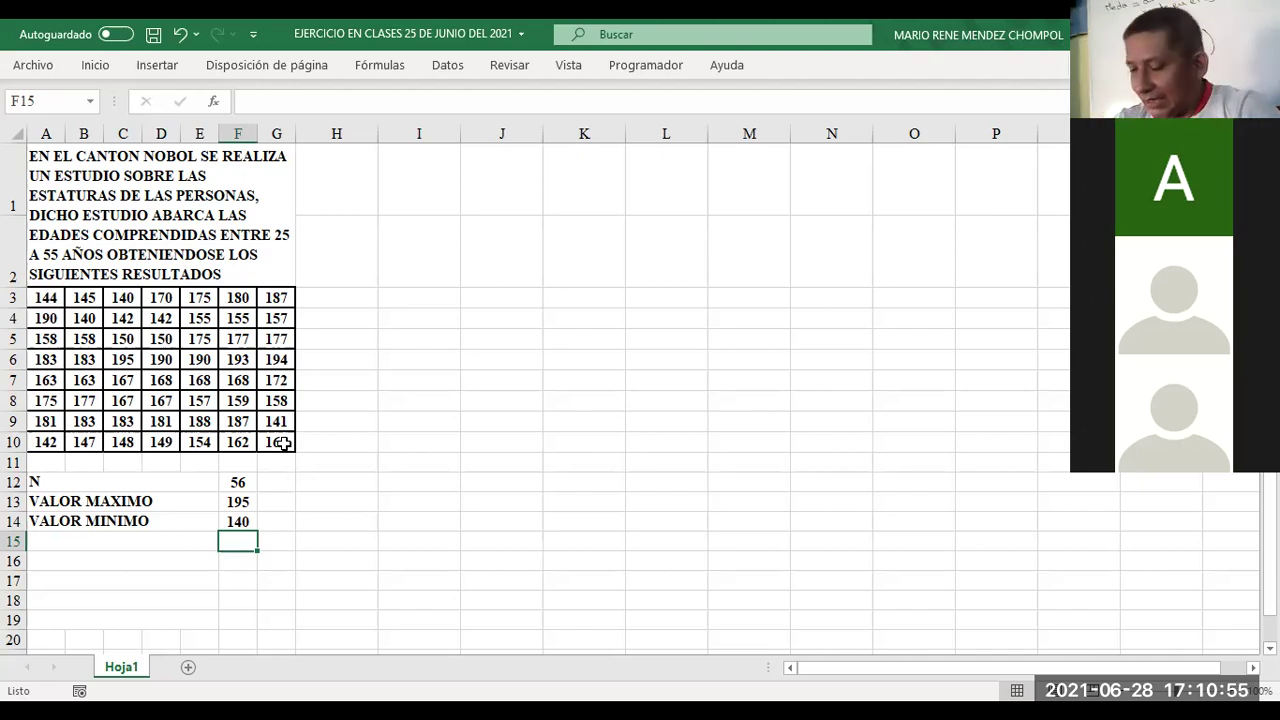
Step: Label row 15 RANGO and compute =F13-F14 in F15, giving 55
{"action": "key", "text": "Left"}
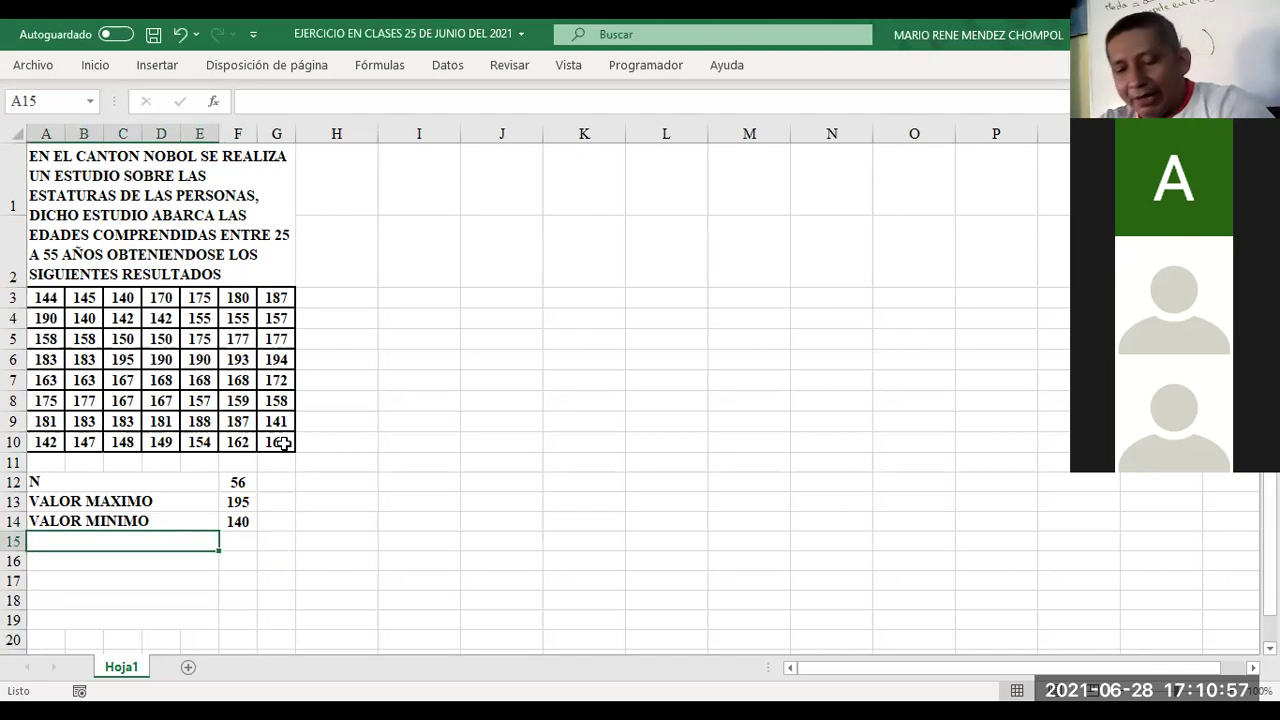
{"action": "type", "text": "RA"}
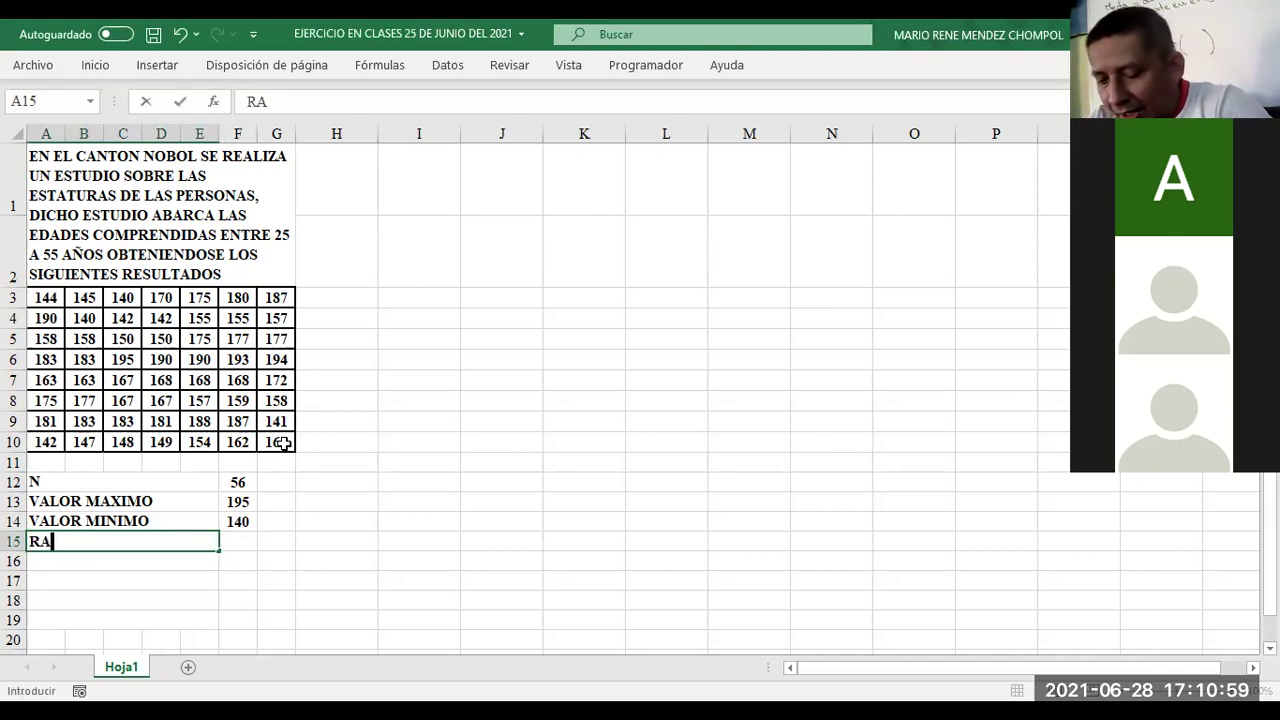
{"action": "type", "text": "NGO"}
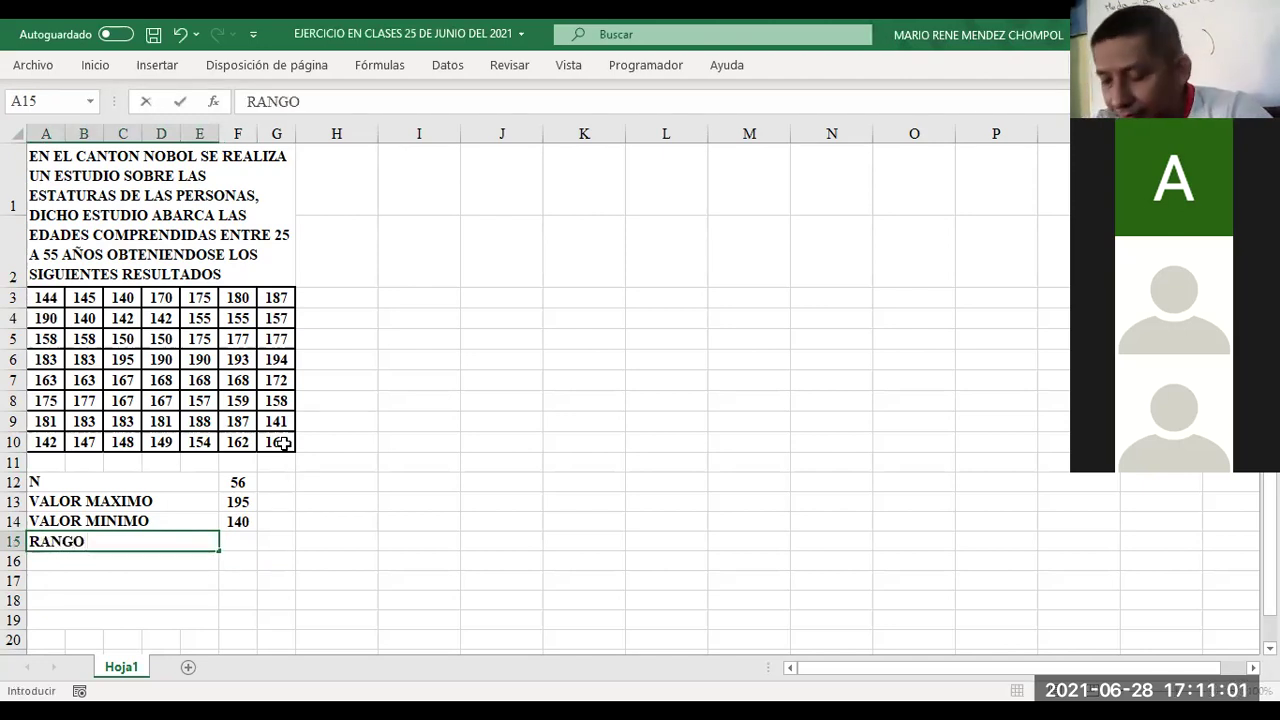
{"action": "key", "text": "Right"}
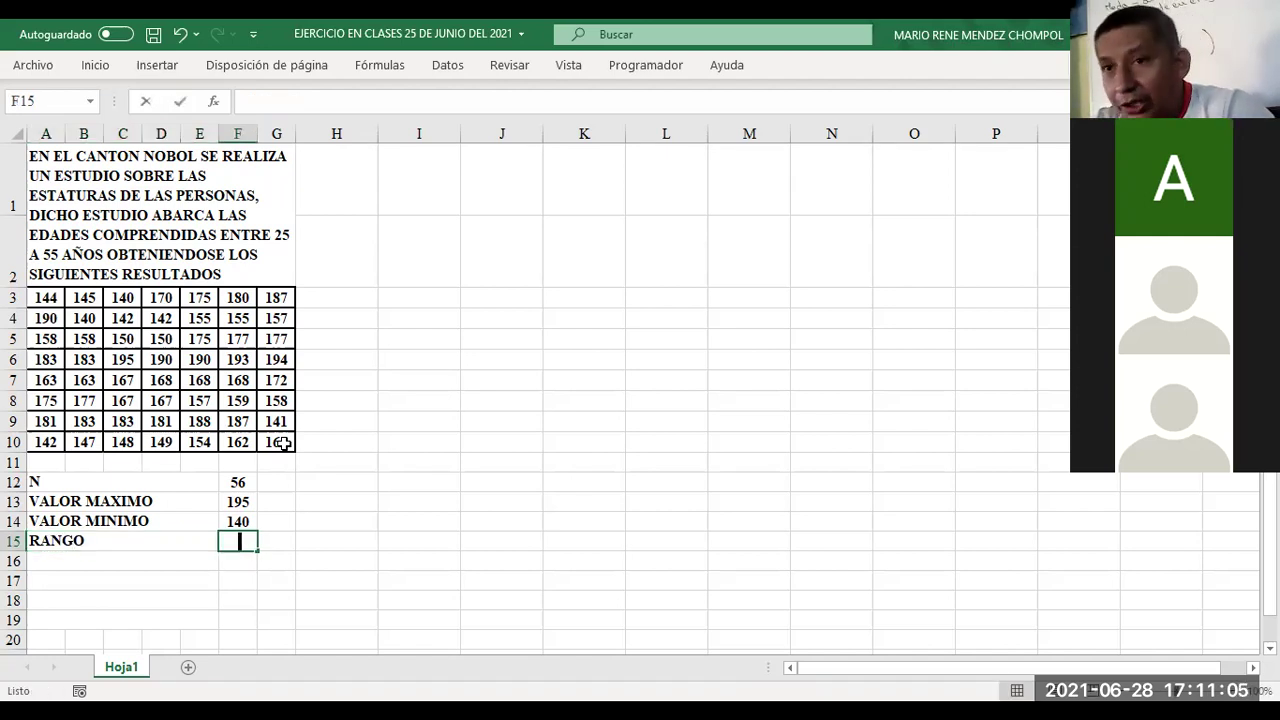
{"action": "type", "text": "="}
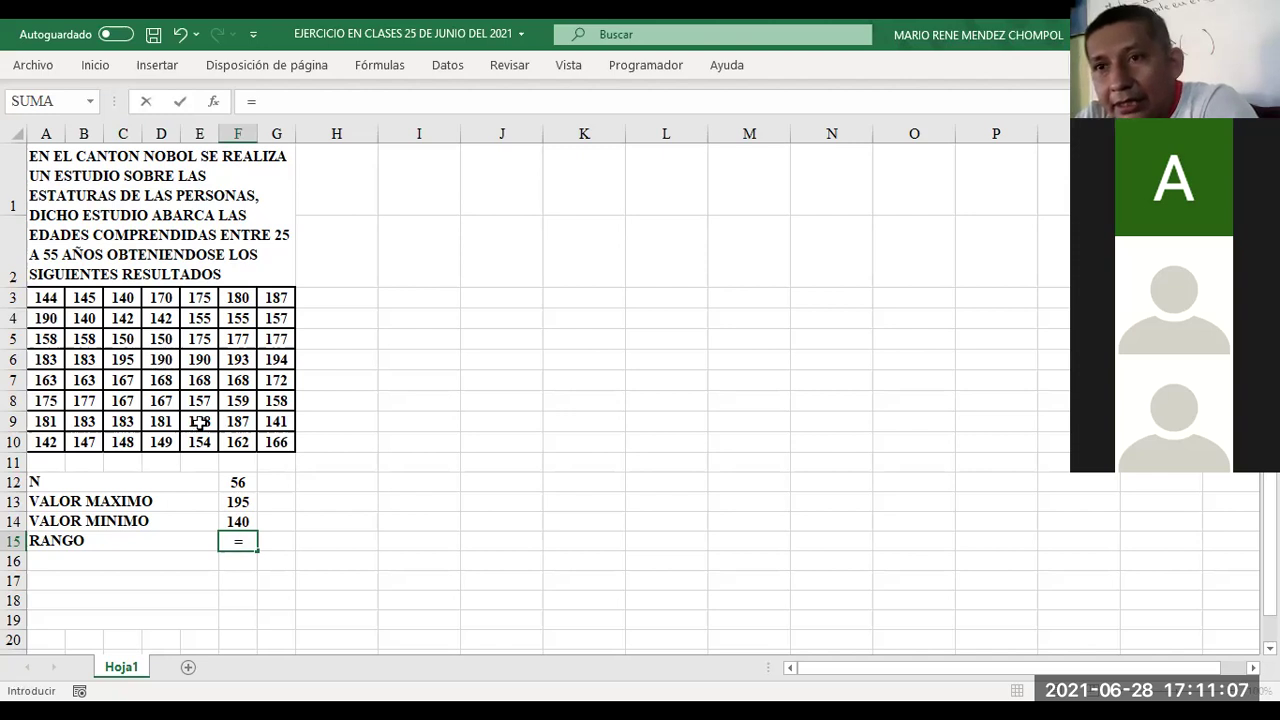
{"action": "left_click", "coordinate": [222, 501]}
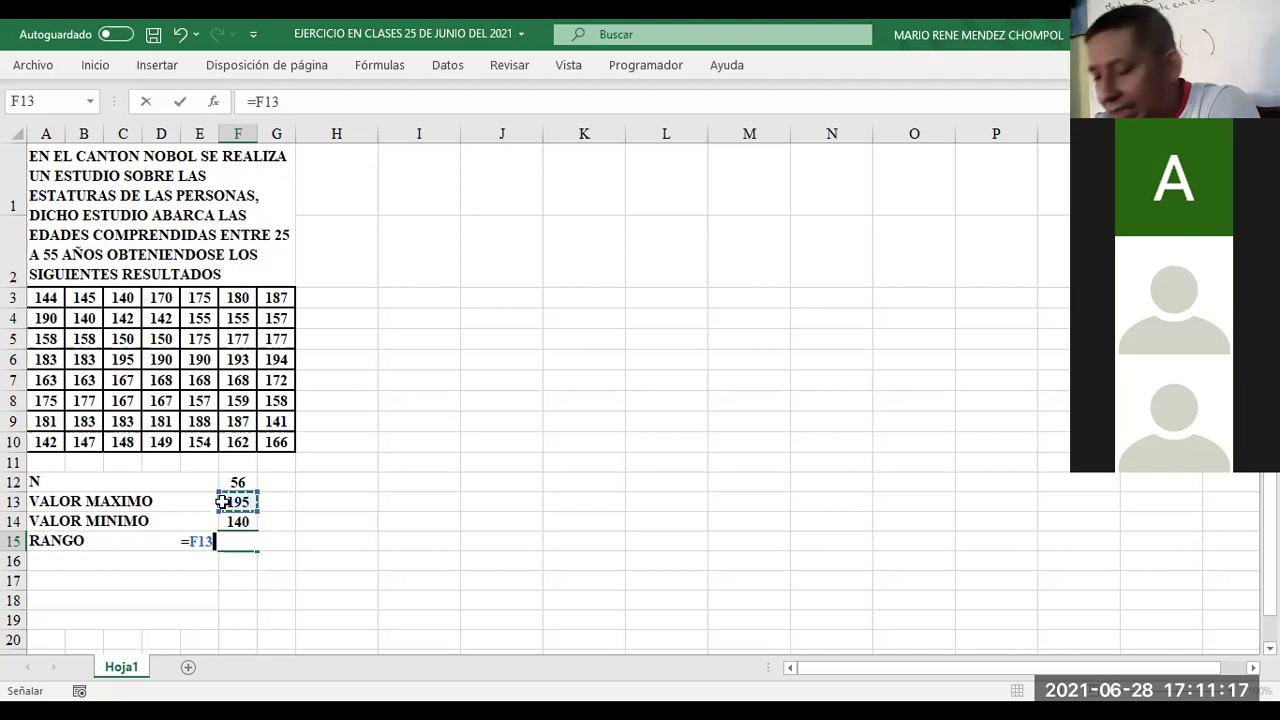
{"action": "type", "text": "-"}
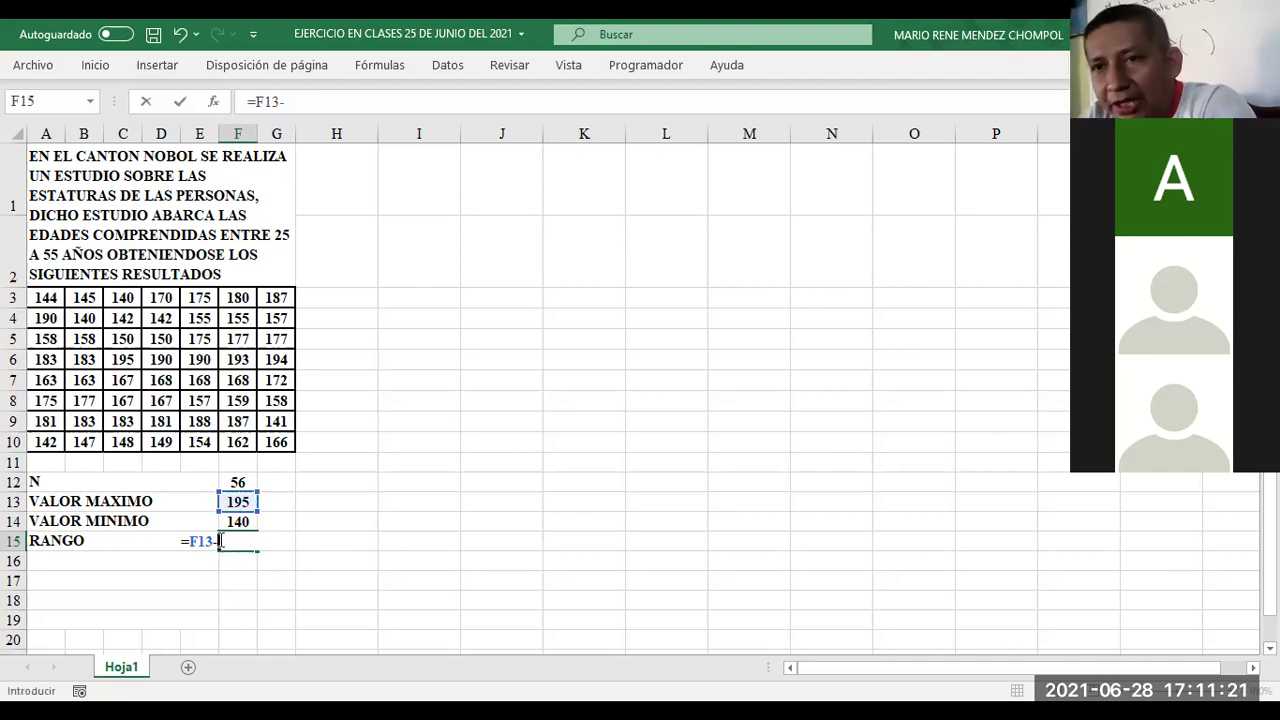
{"action": "left_click", "coordinate": [230, 520]}
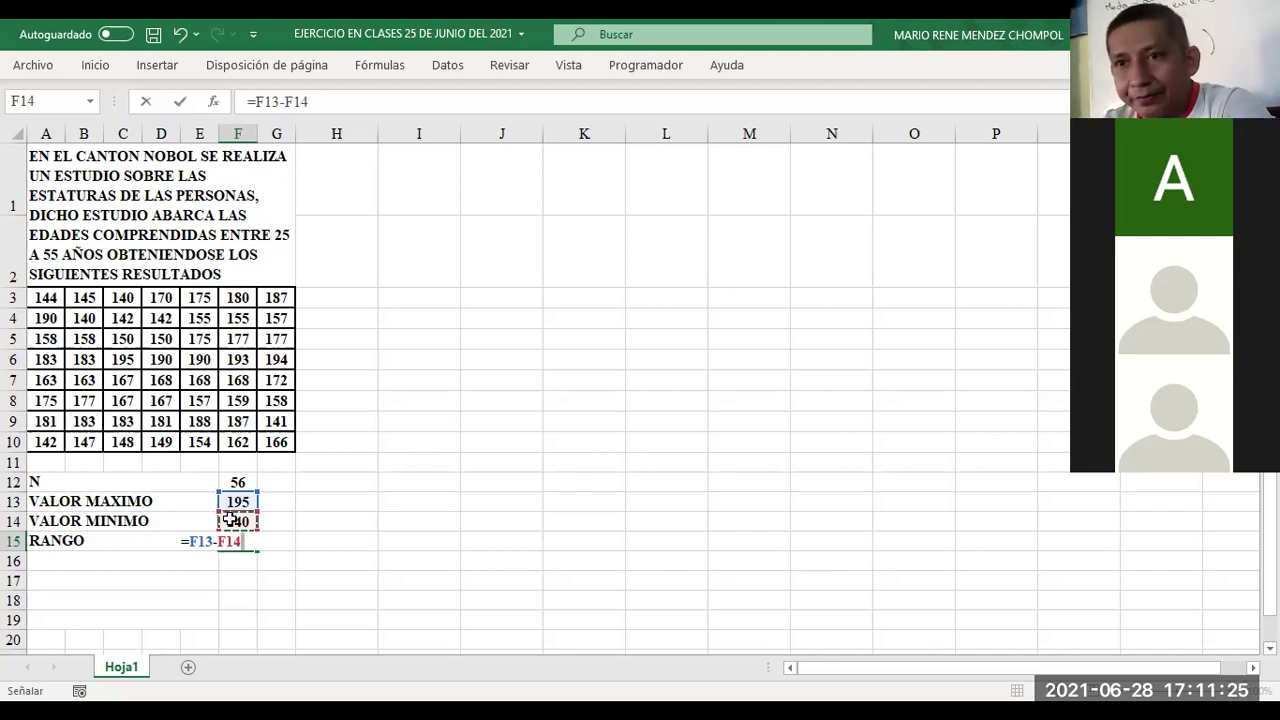
{"action": "key", "text": "Return"}
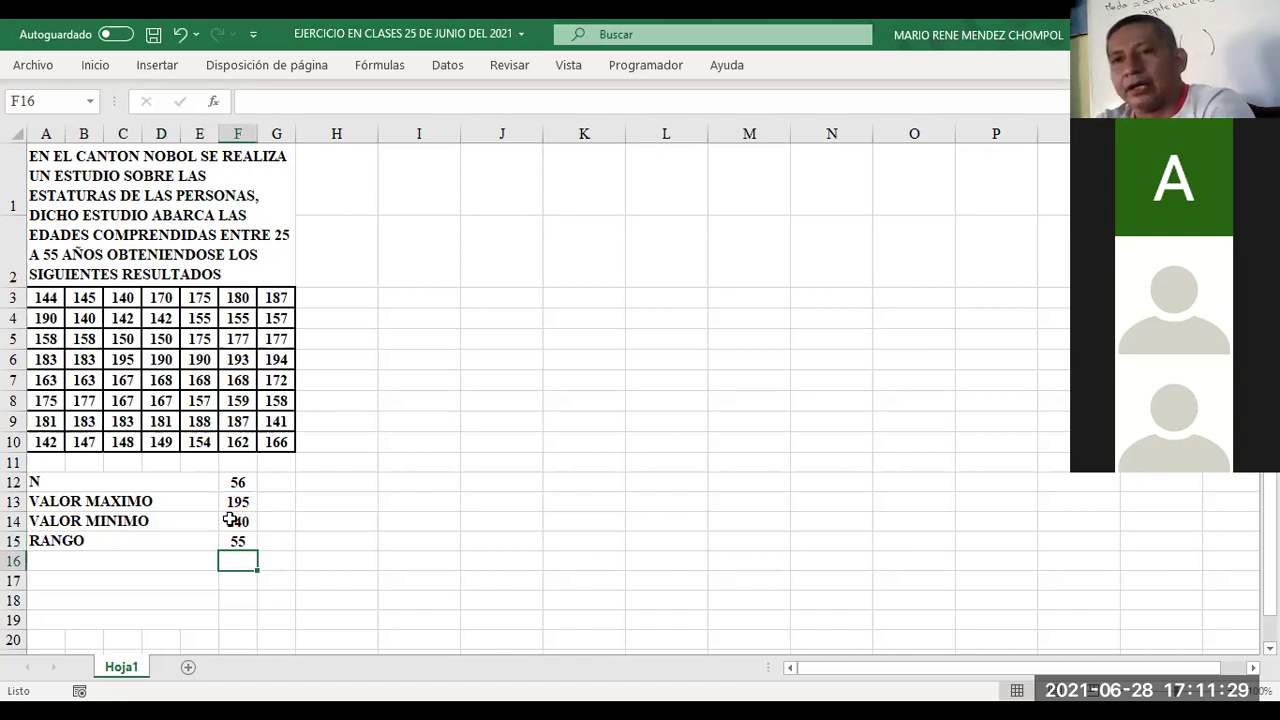
Step: Fill the RANGO row, A15 to F15, with yellow
{"action": "left_click_drag", "start_coordinate": [53, 540], "coordinate": [218, 541]}
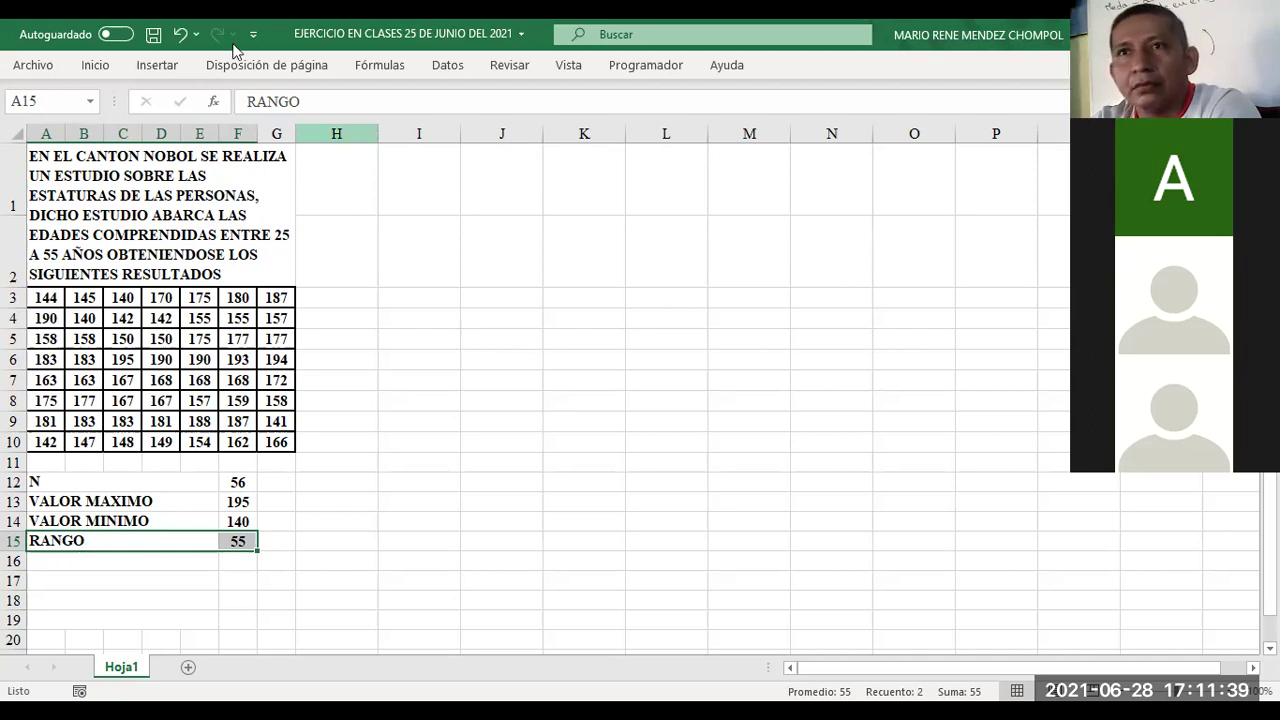
{"action": "left_click", "coordinate": [95, 67]}
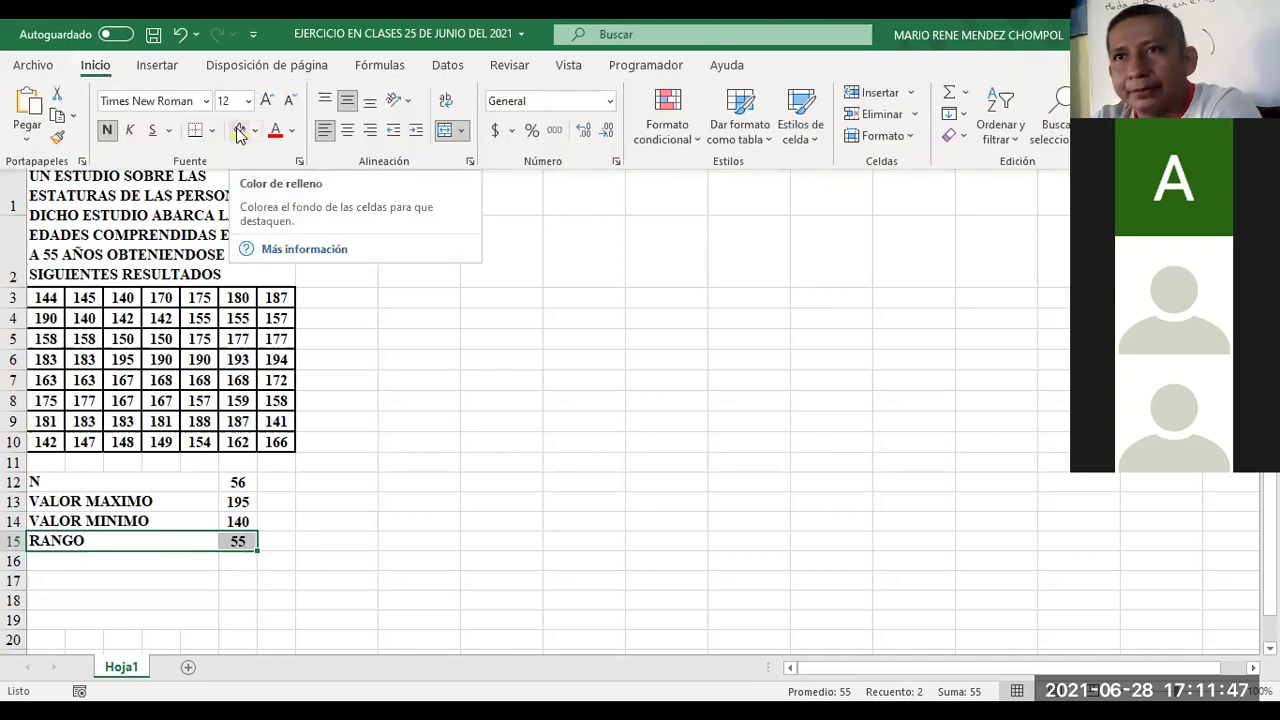
{"action": "left_click", "coordinate": [239, 132]}
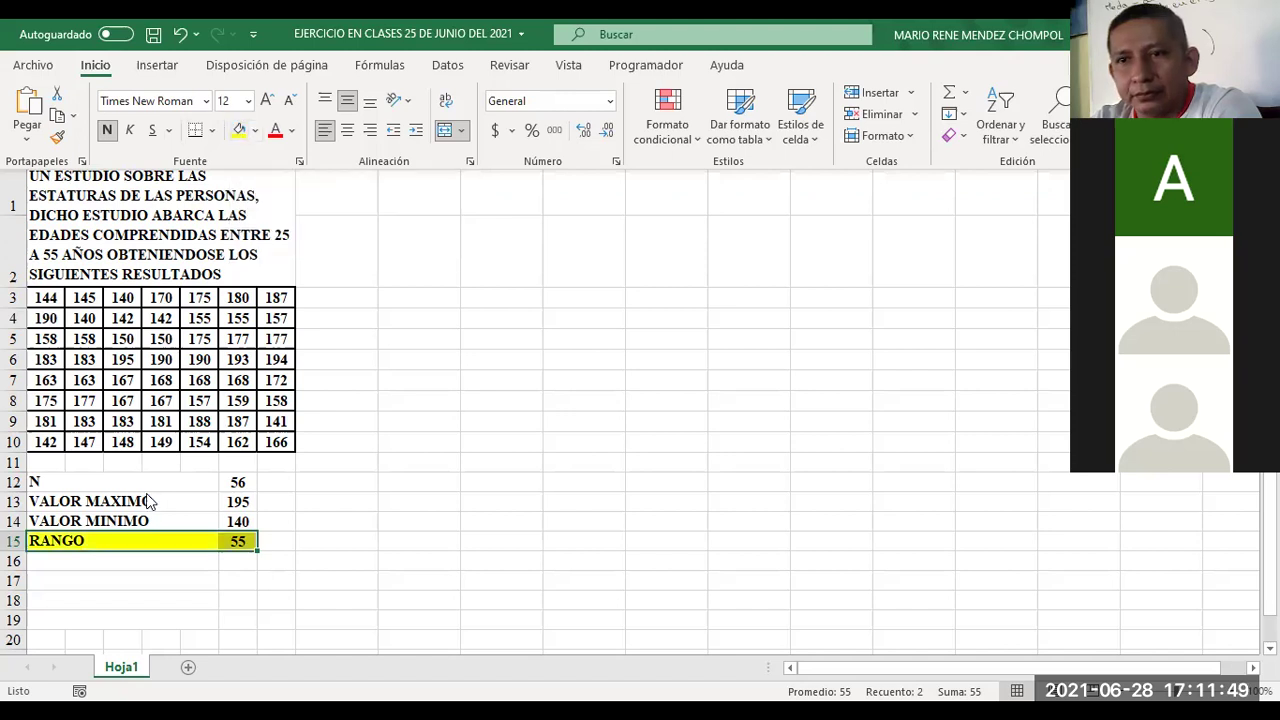
{"action": "left_click", "coordinate": [139, 559]}
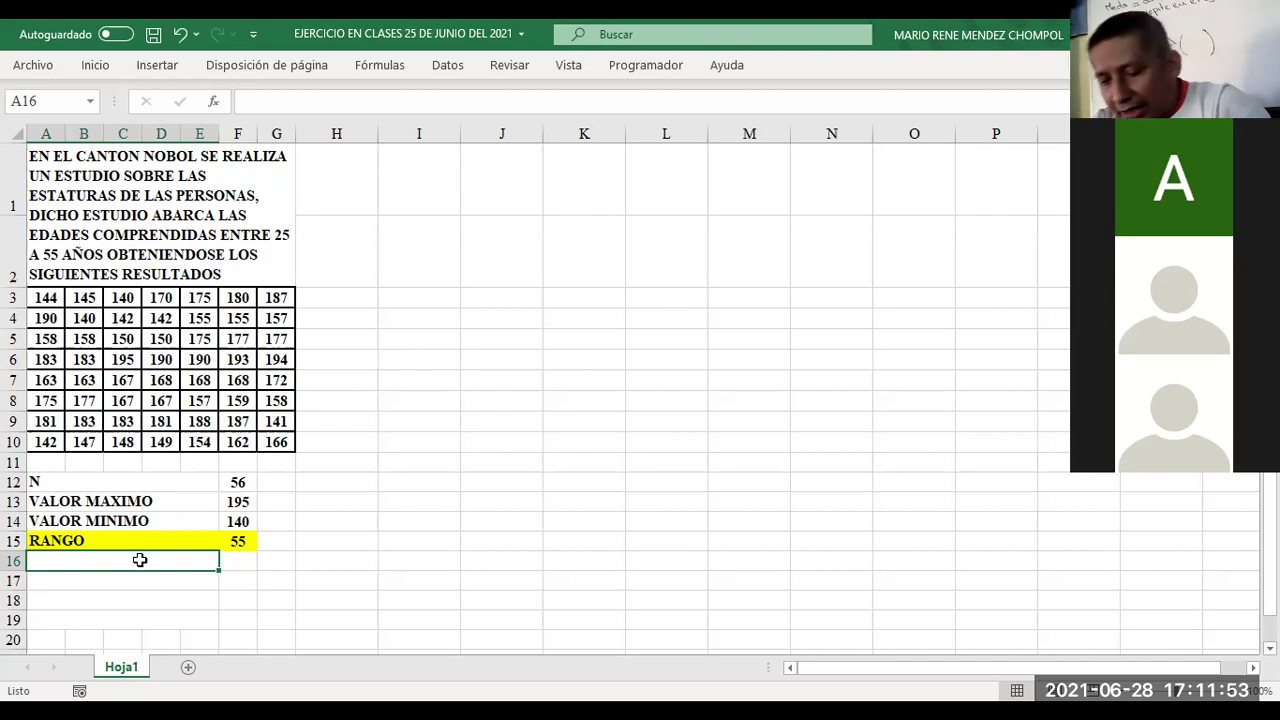
Step: Enter the label NUMERO DE CLASES in A16 and check the range formula in F15
{"action": "type", "text": "NUMERO DE CLASES"}
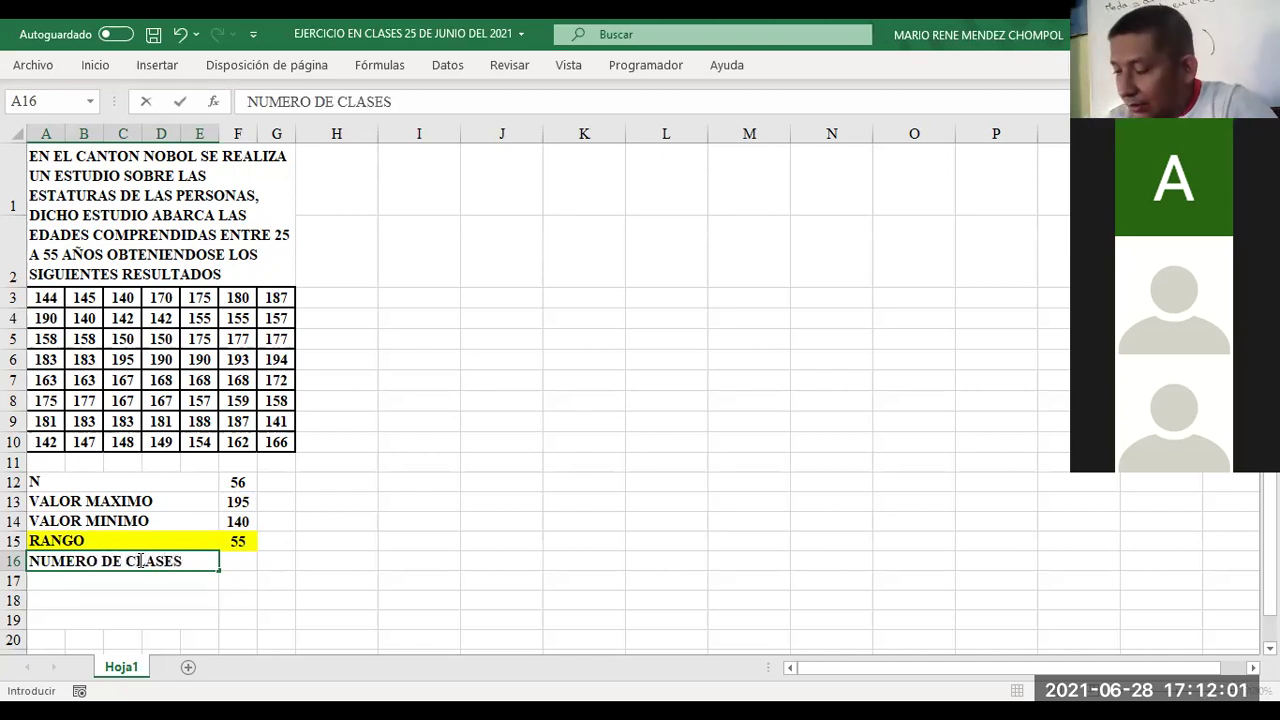
{"action": "key", "text": "Tab"}
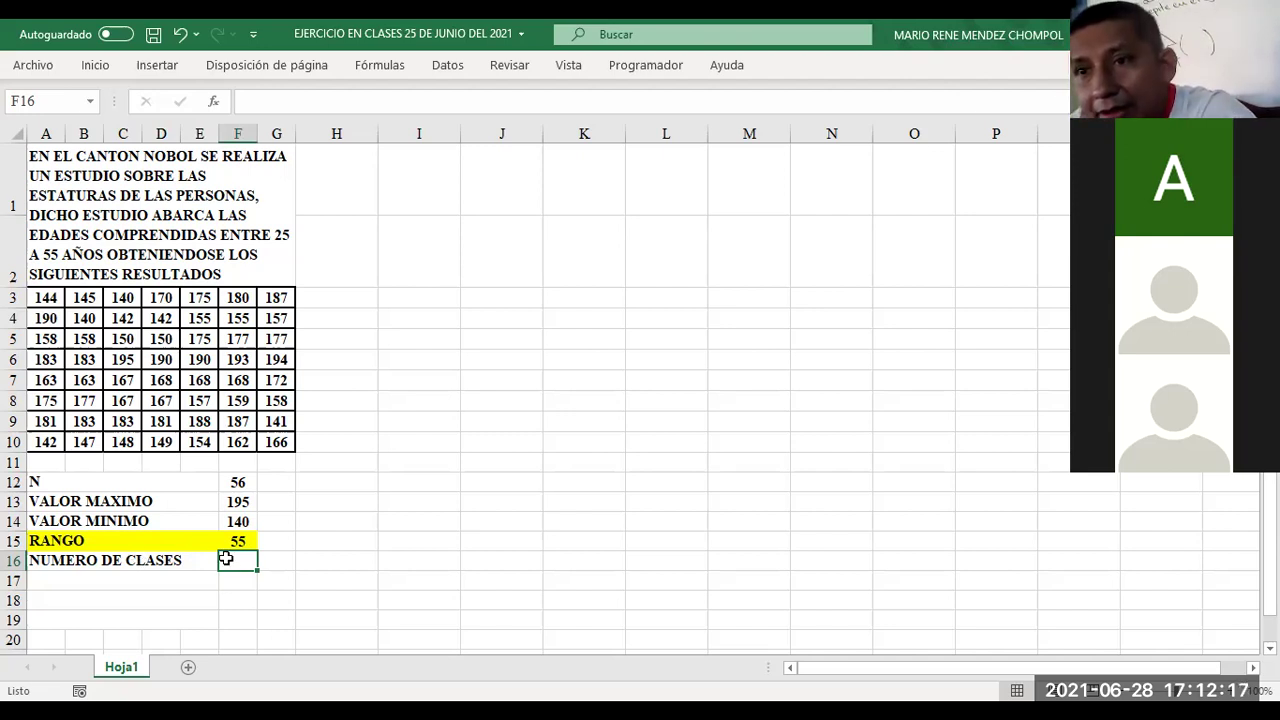
{"action": "left_click", "coordinate": [235, 541]}
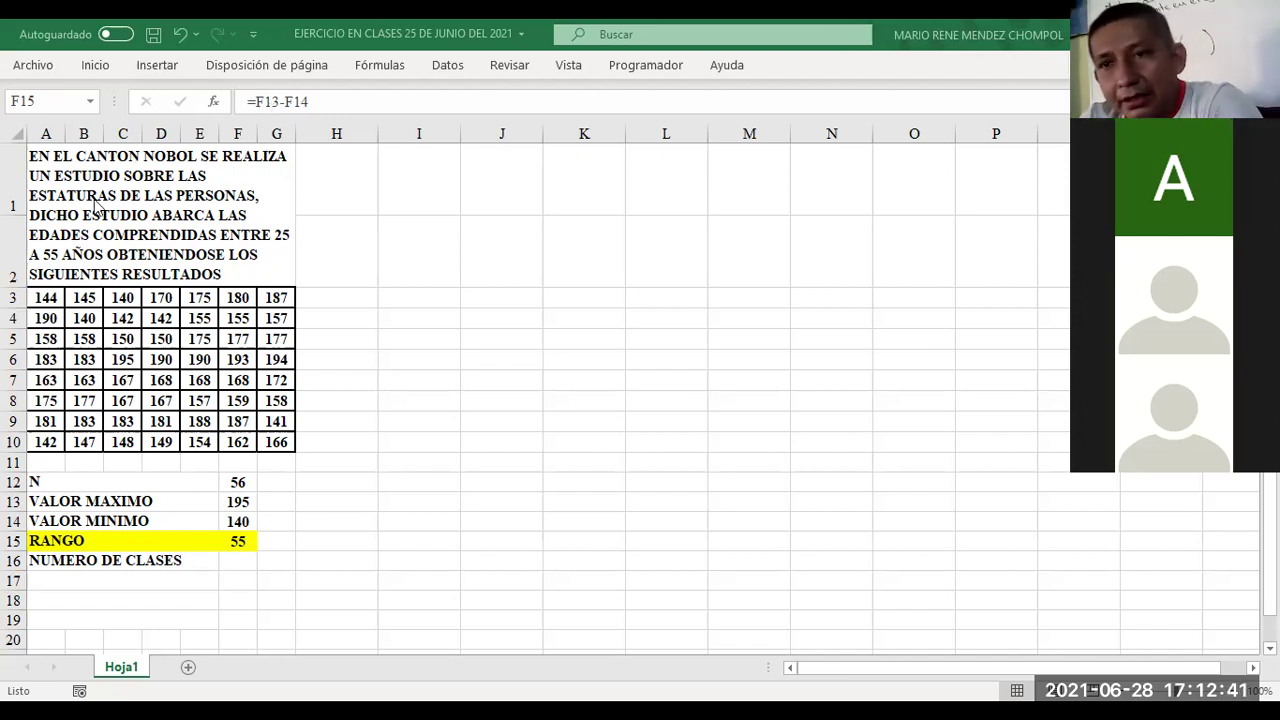
Step: Complete G15 as =G13-G14 so the range shows 55
{"action": "left_click", "coordinate": [238, 566]}
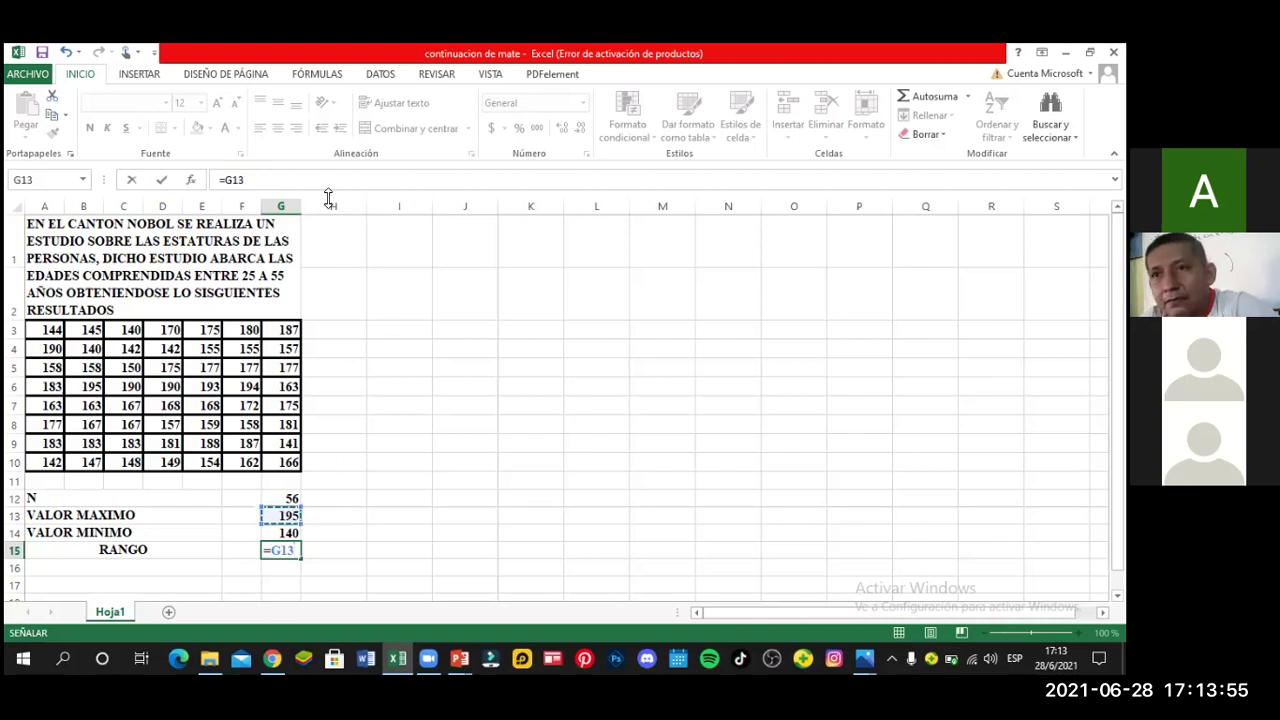
{"action": "type", "text": "-"}
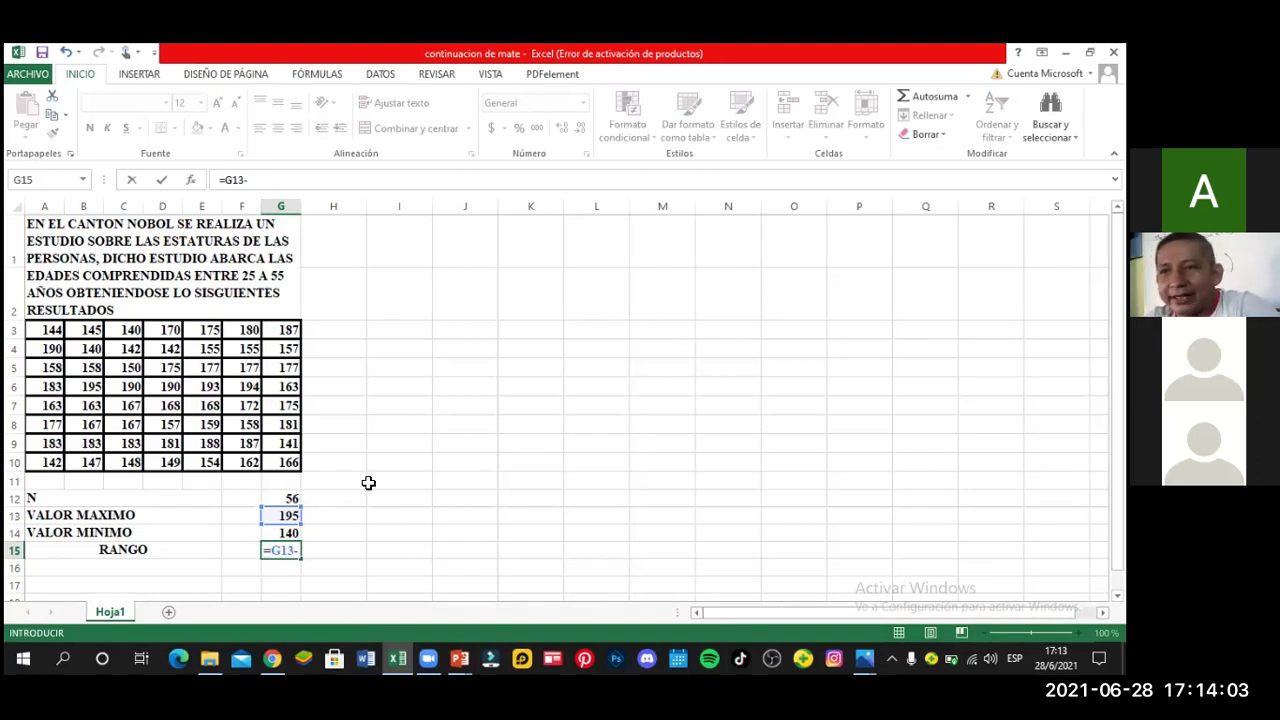
{"action": "left_click", "coordinate": [286, 532]}
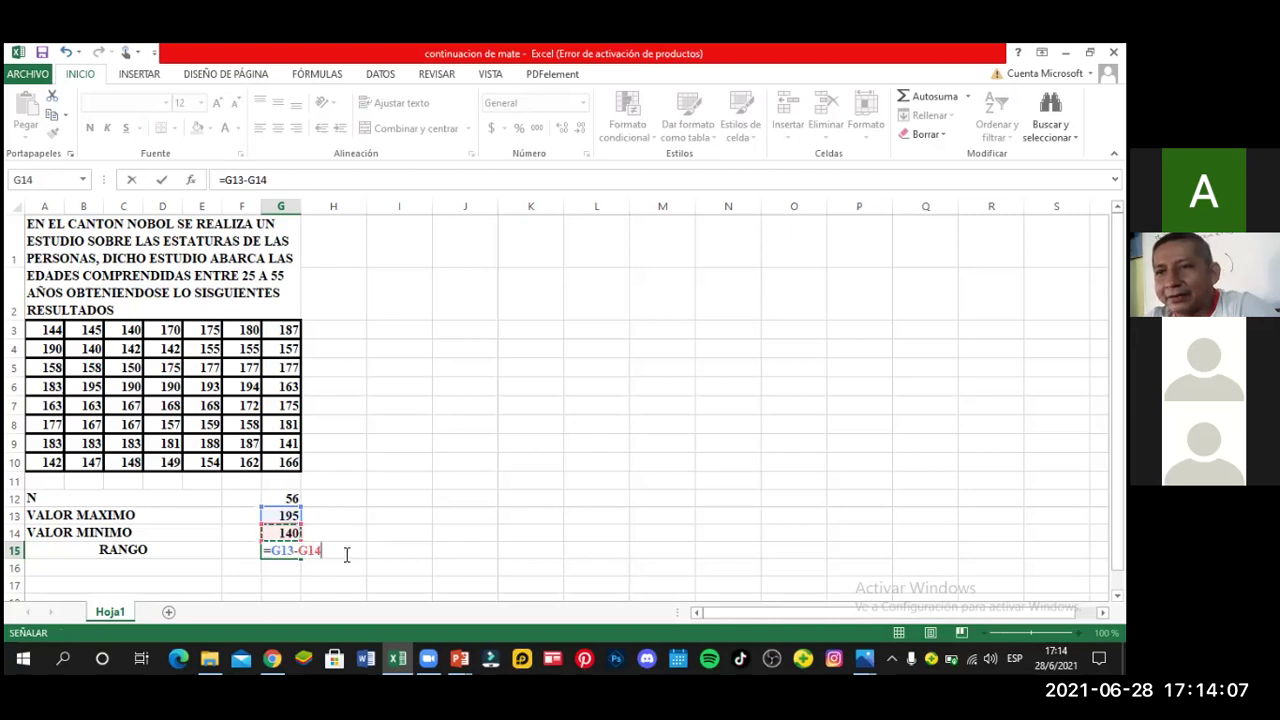
{"action": "key", "text": "Return"}
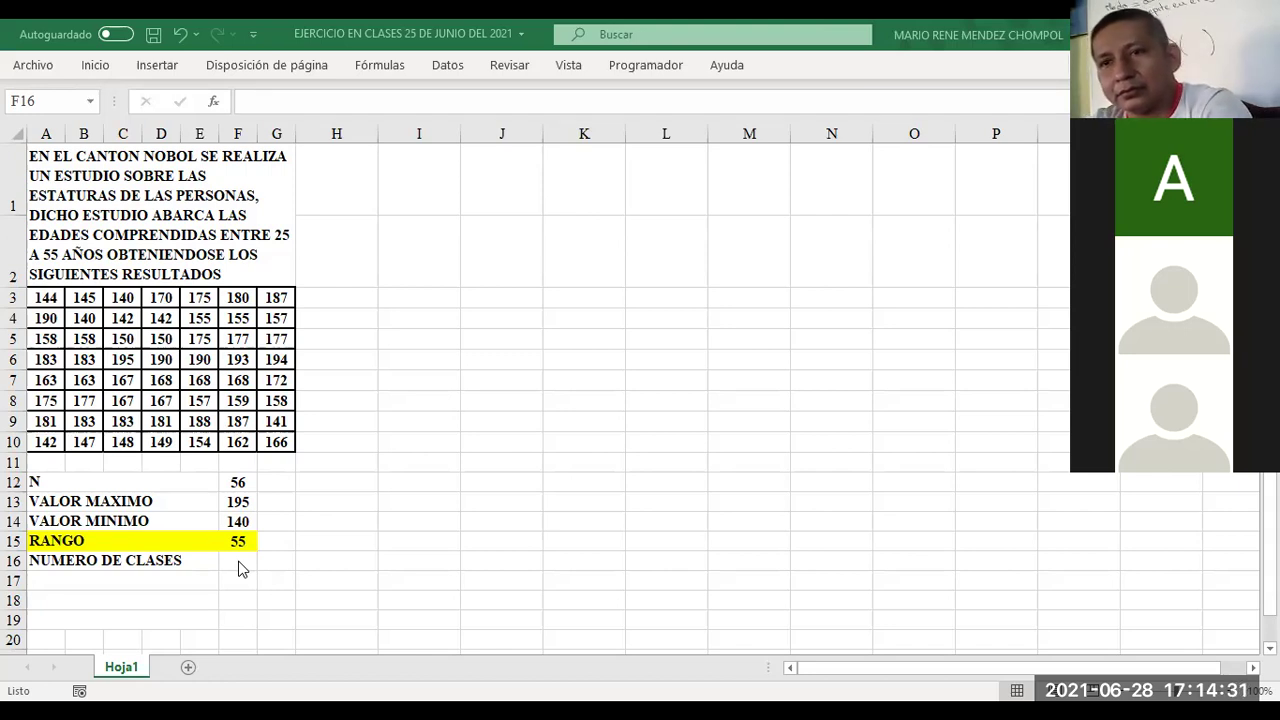
Step: Enter =1+3,322*LOG(F12) in F16 to compute the number of classes
{"action": "left_click", "coordinate": [237, 560]}
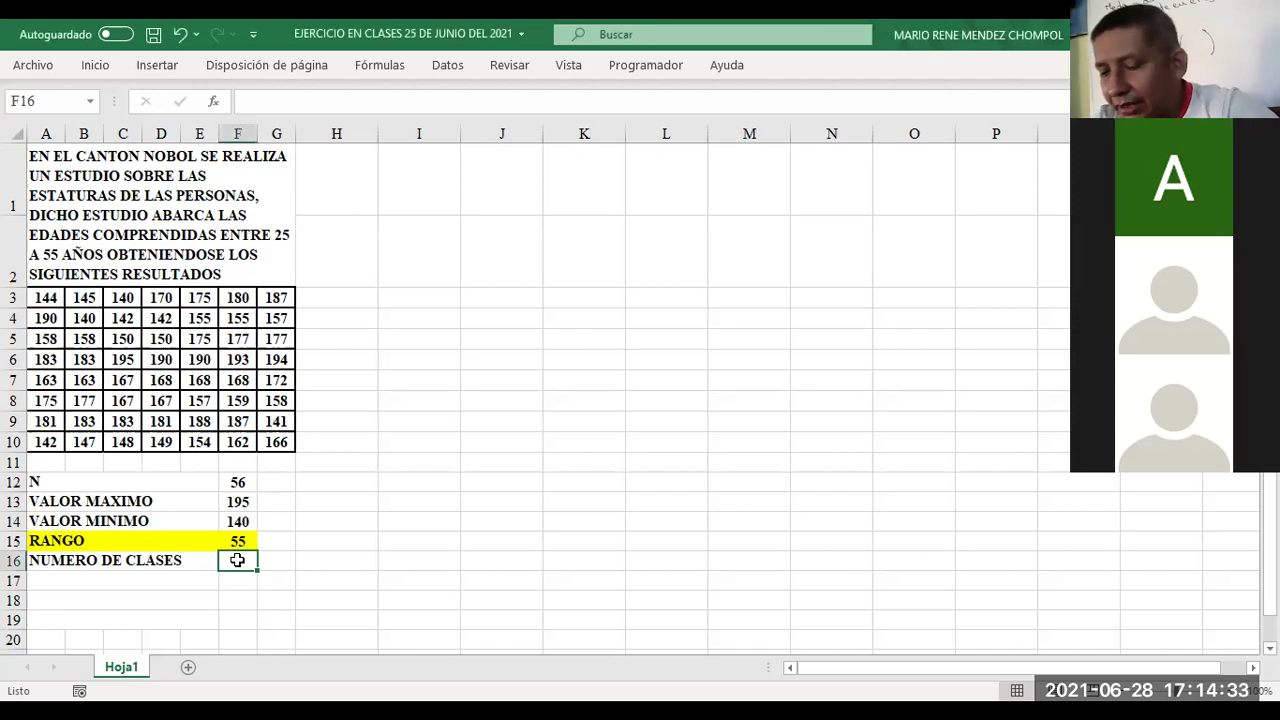
{"action": "type", "text": "="}
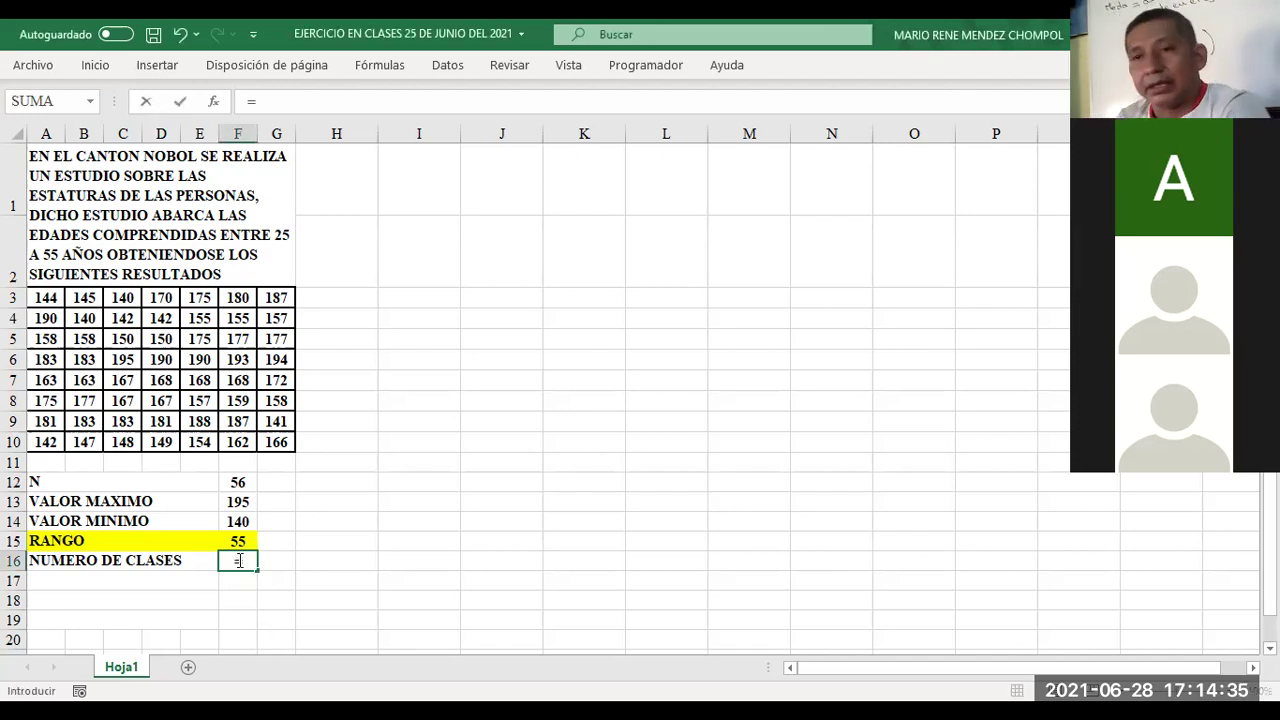
{"action": "type", "text": "1"}
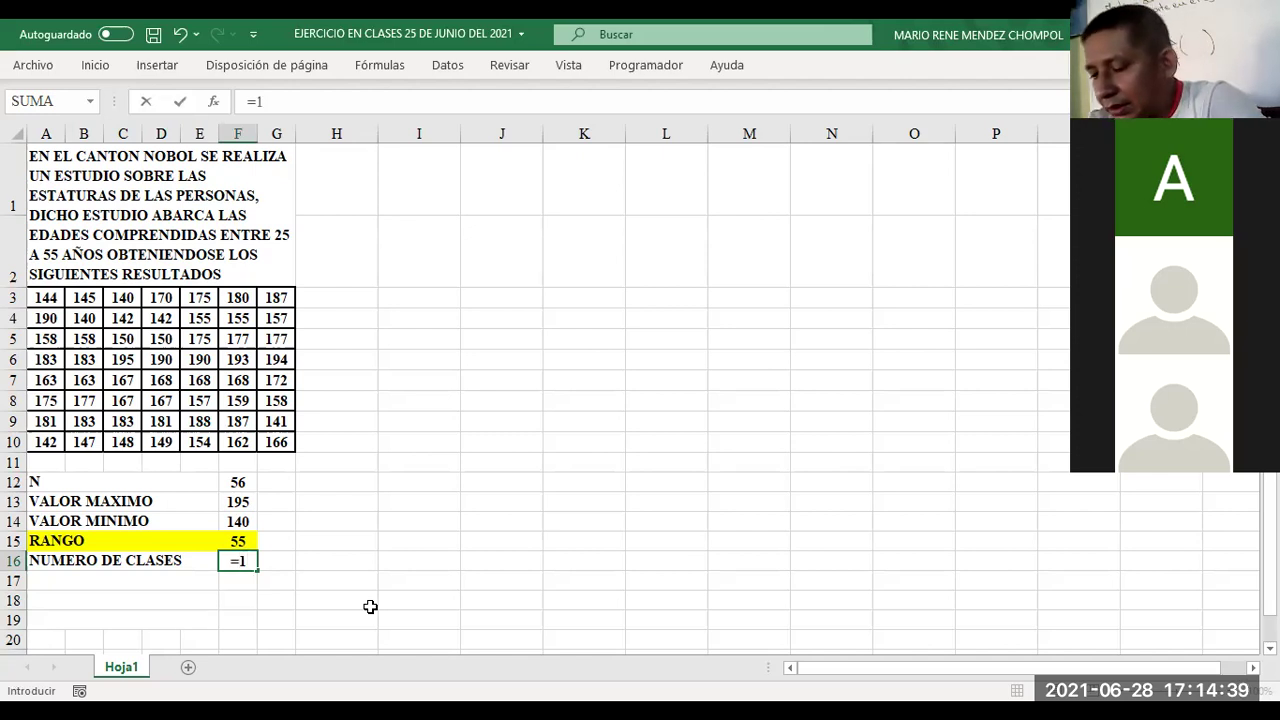
{"action": "type", "text": "+"}
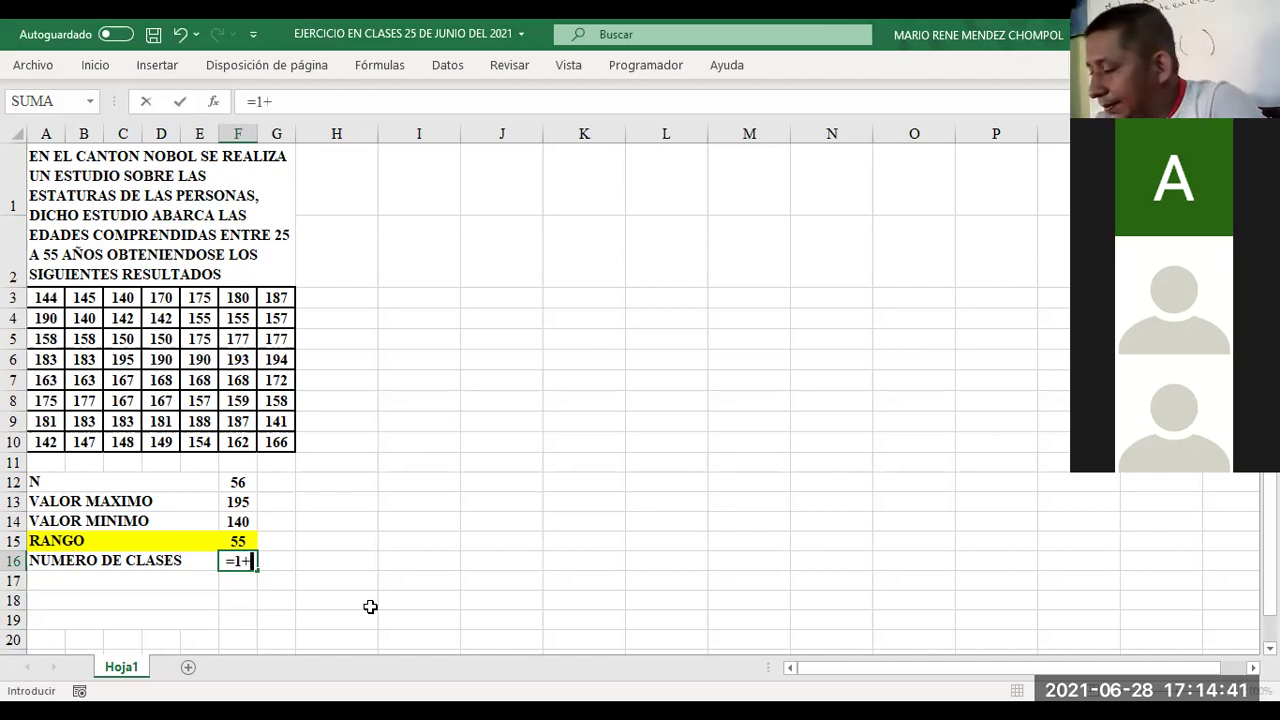
{"action": "type", "text": "3,322"}
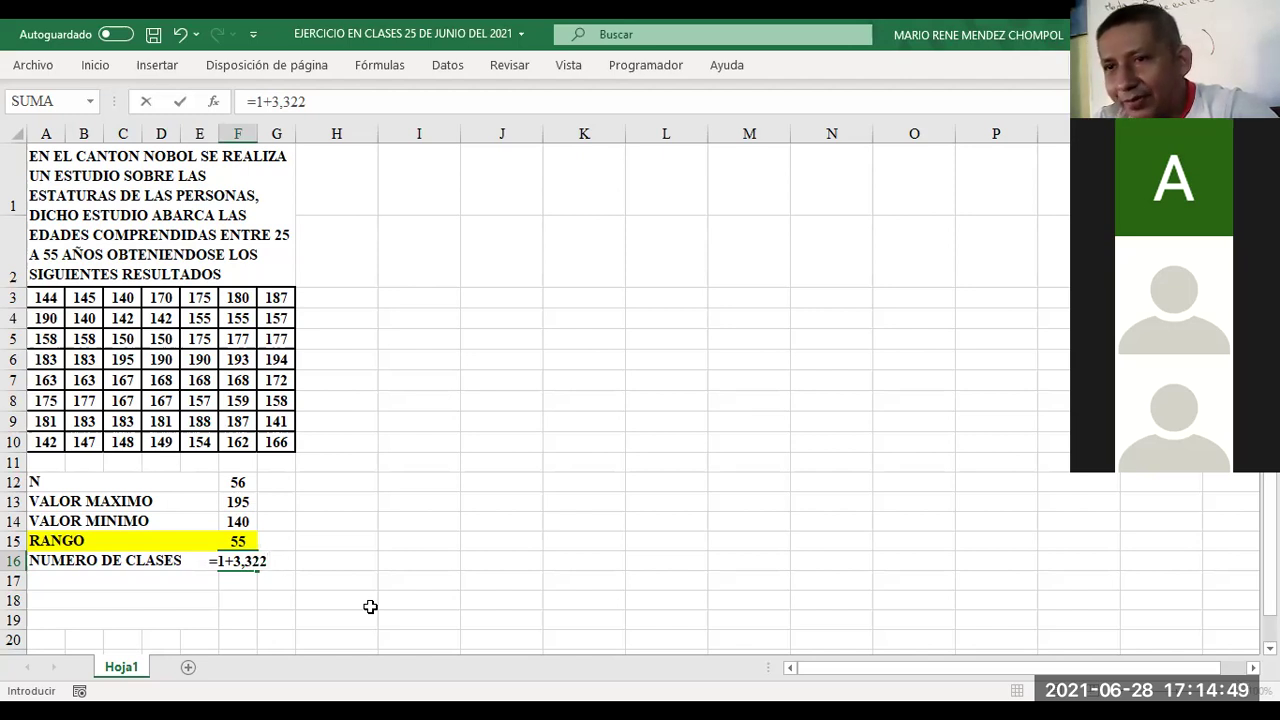
{"action": "type", "text": "*"}
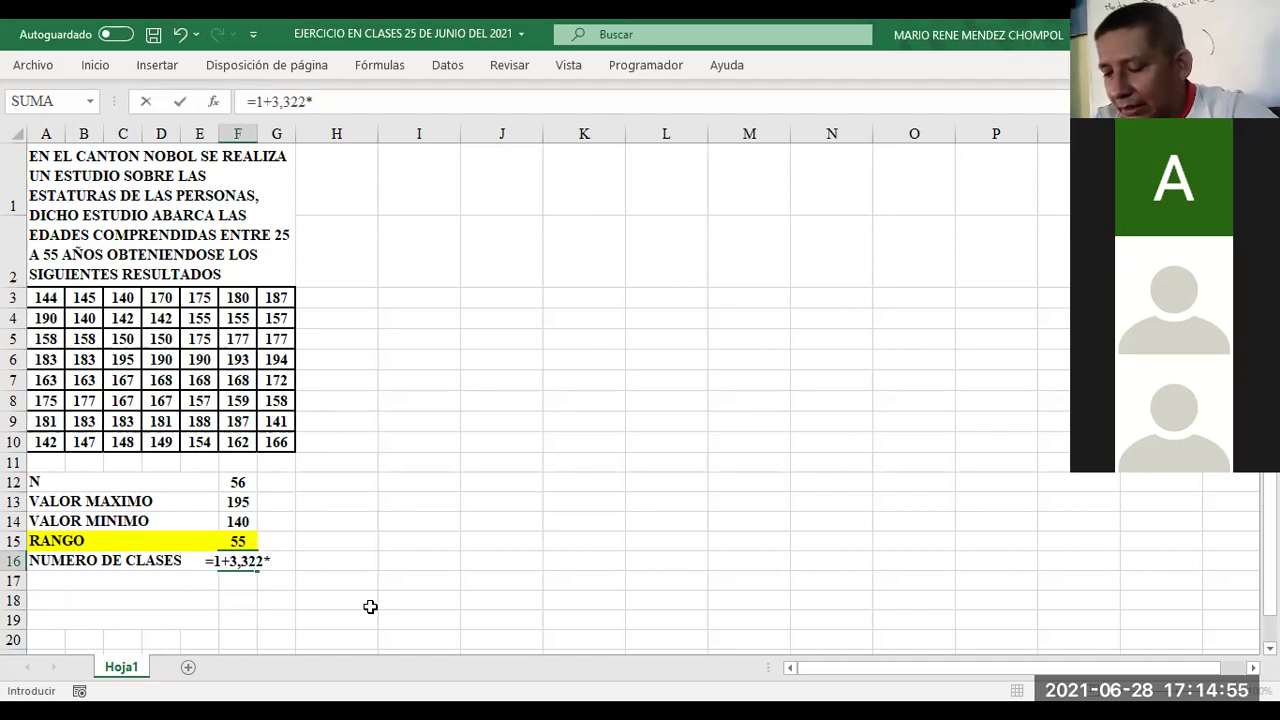
{"action": "type", "text": "LO"}
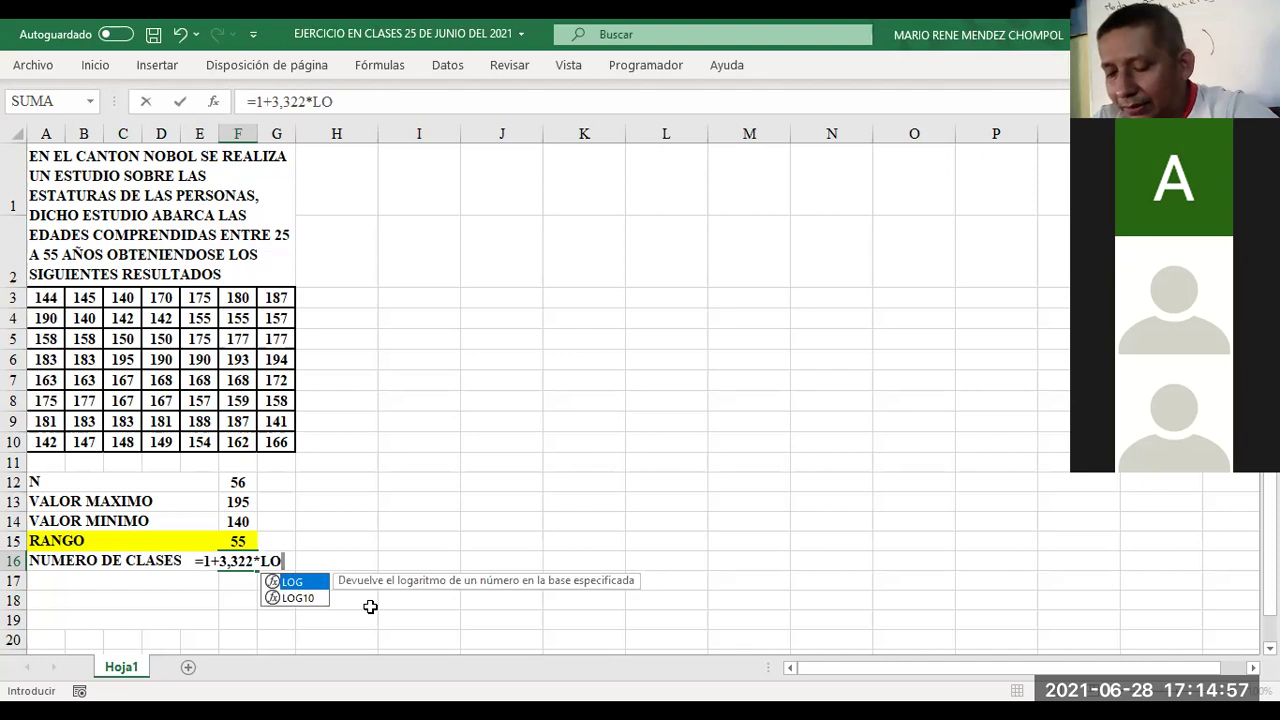
{"action": "type", "text": "G"}
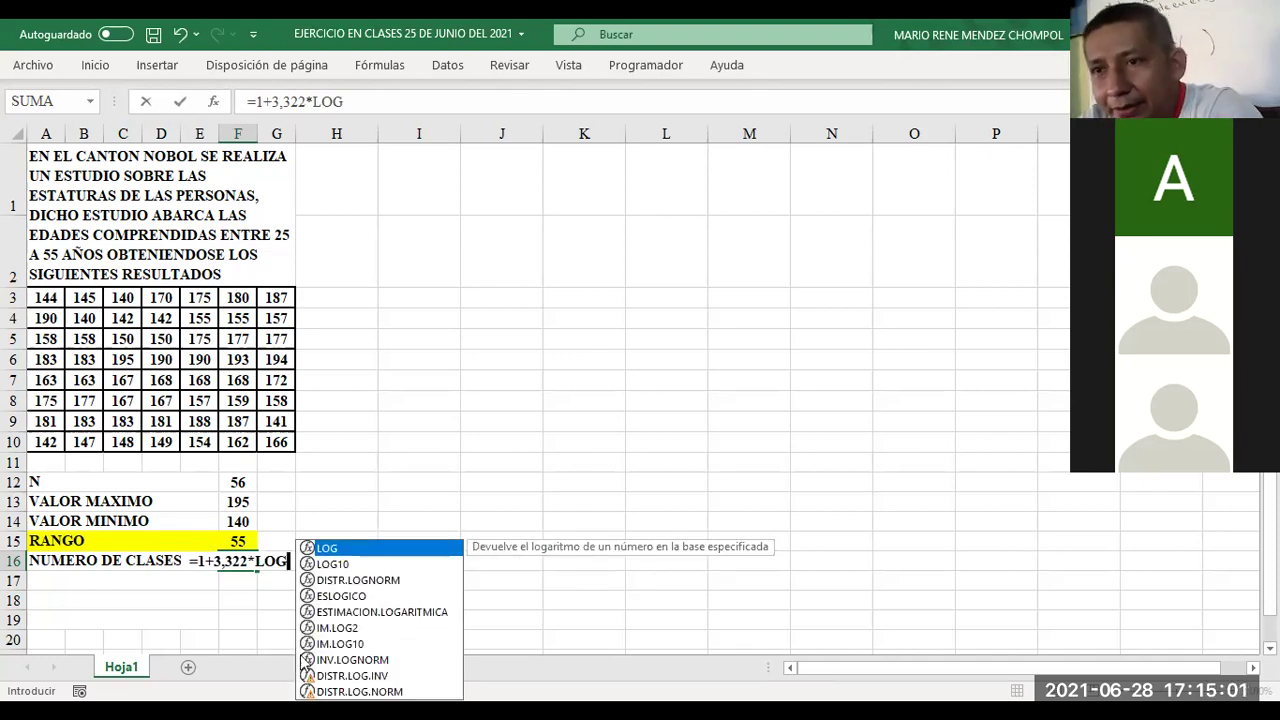
{"action": "double_click", "coordinate": [351, 548]}
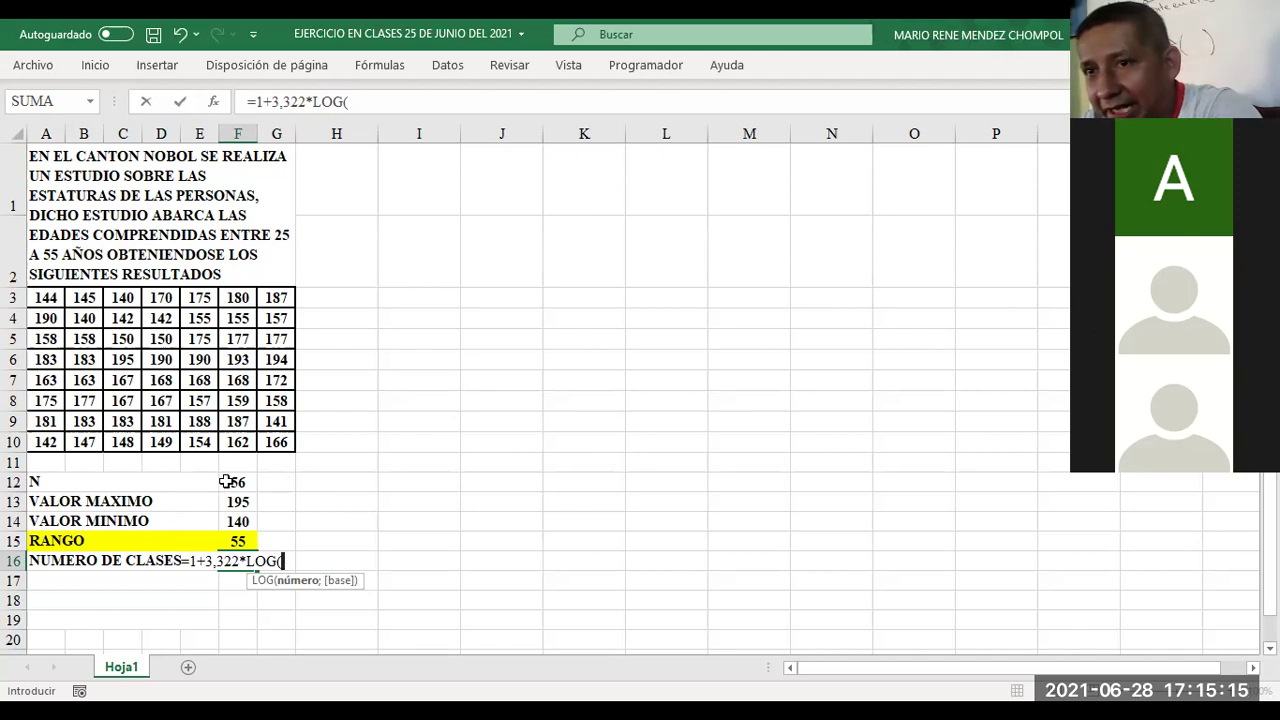
{"action": "left_click", "coordinate": [227, 482]}
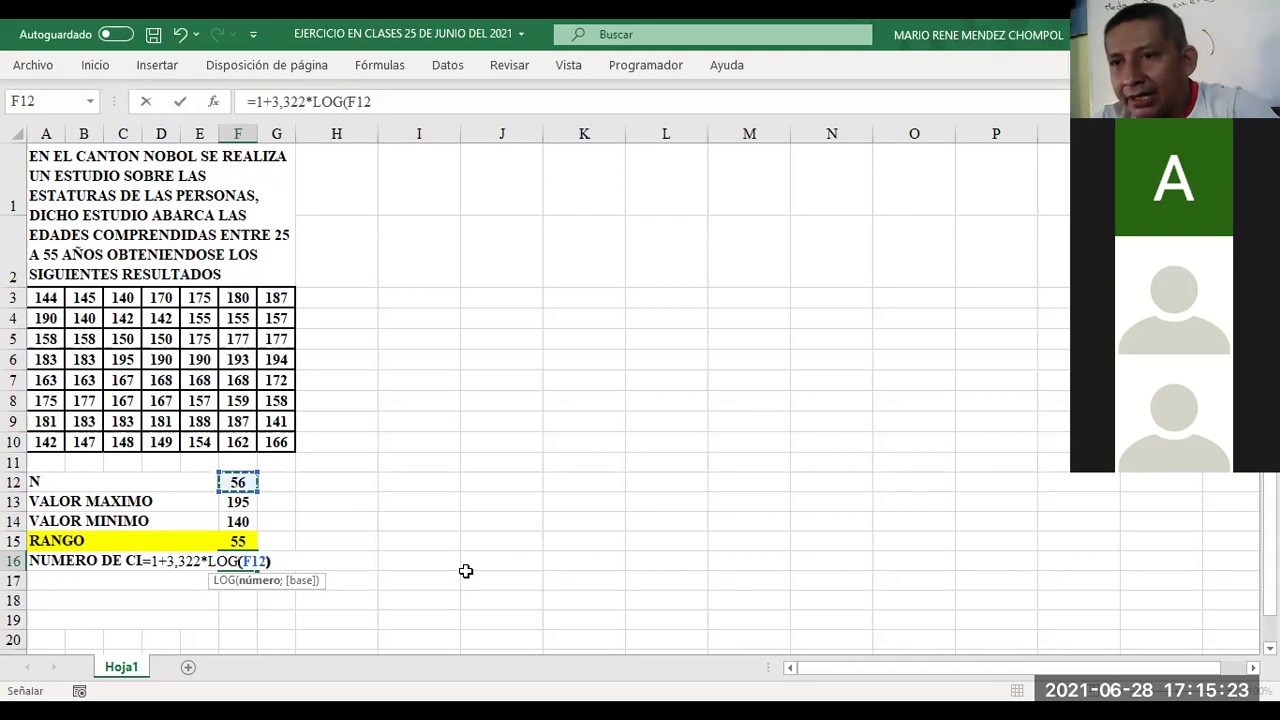
{"action": "type", "text": ")"}
{"action": "key", "text": "Return"}
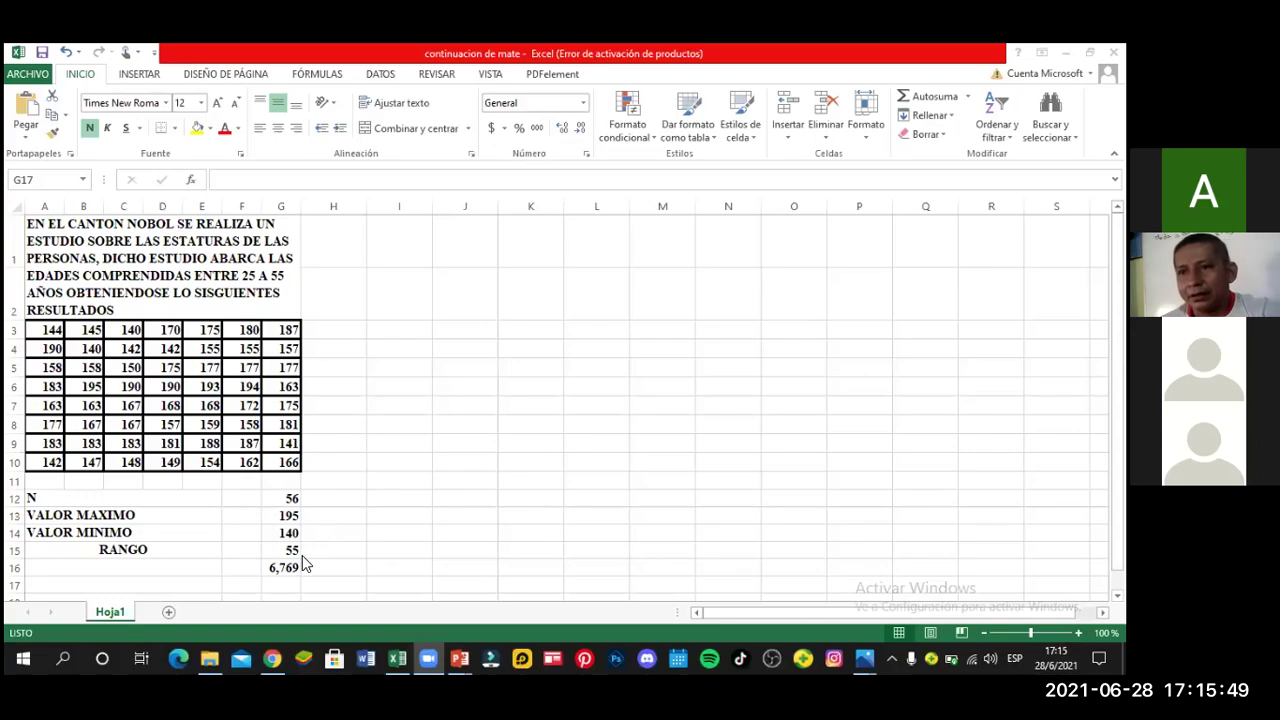
Step: Rewrite G16 as 1+3,322*LOG(G12) so it shows 6,807
{"action": "left_click", "coordinate": [302, 560]}
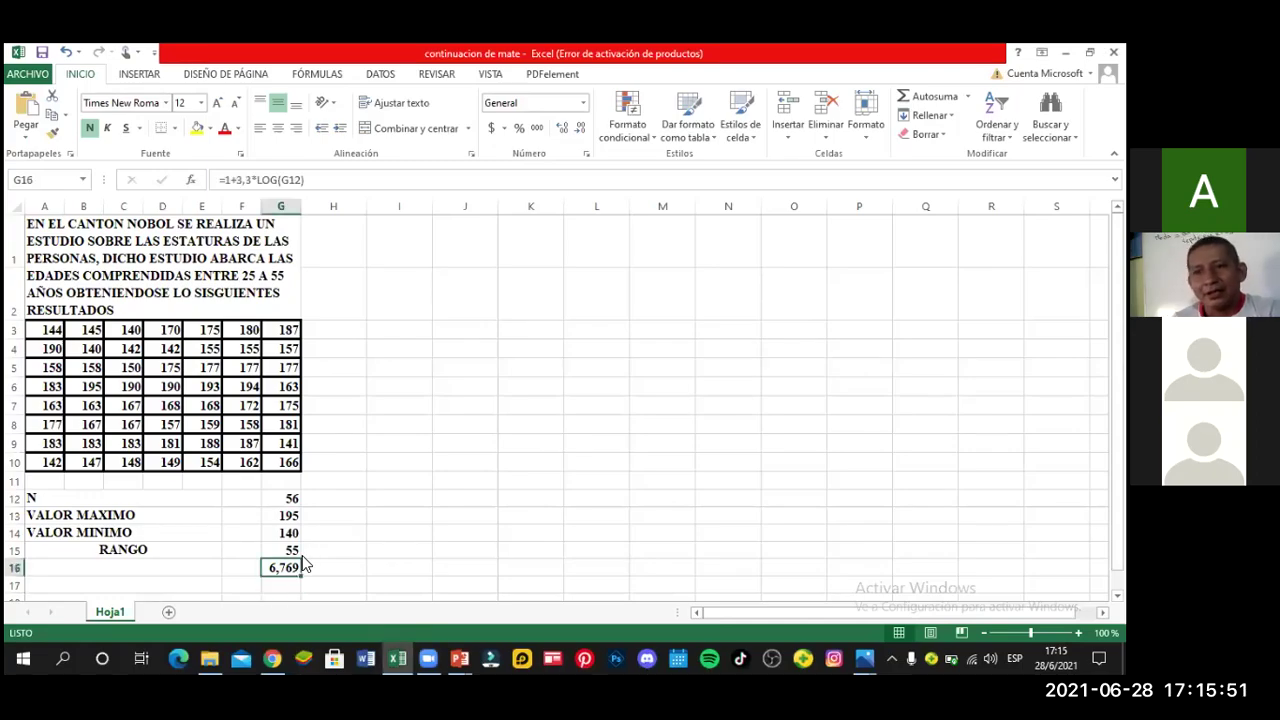
{"action": "key", "text": "BackSpace"}
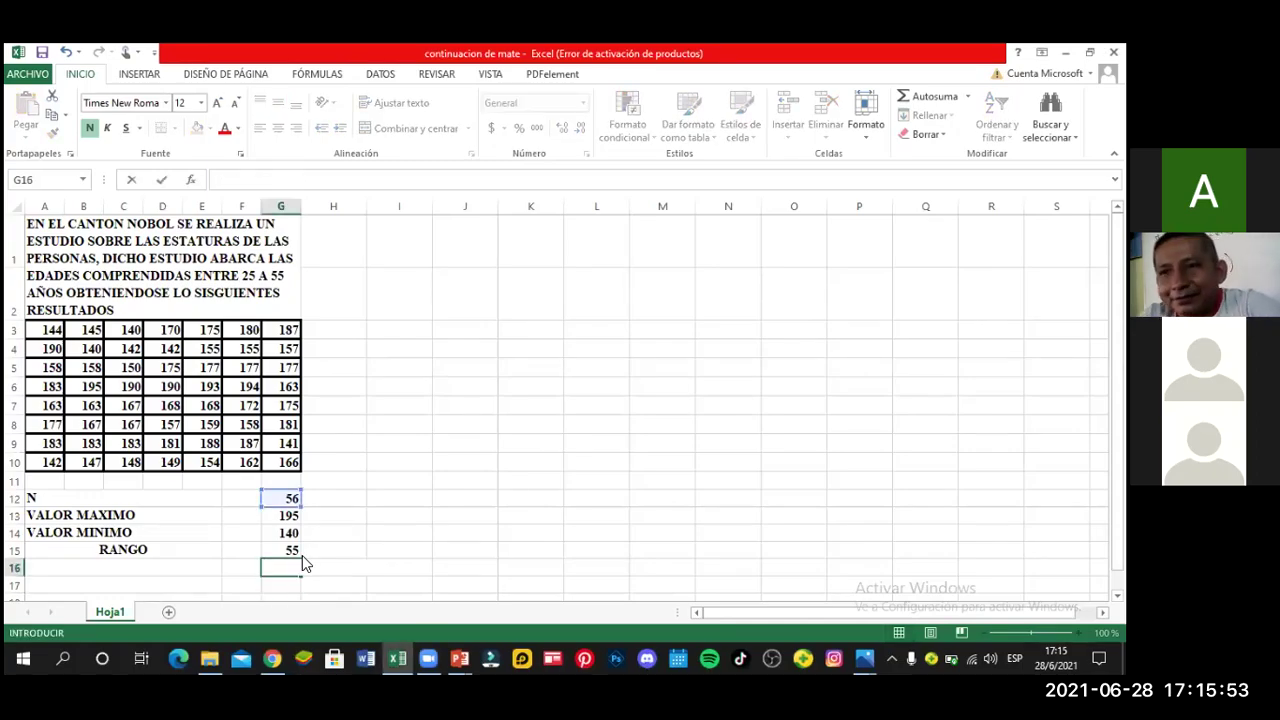
{"action": "key", "text": "F2"}
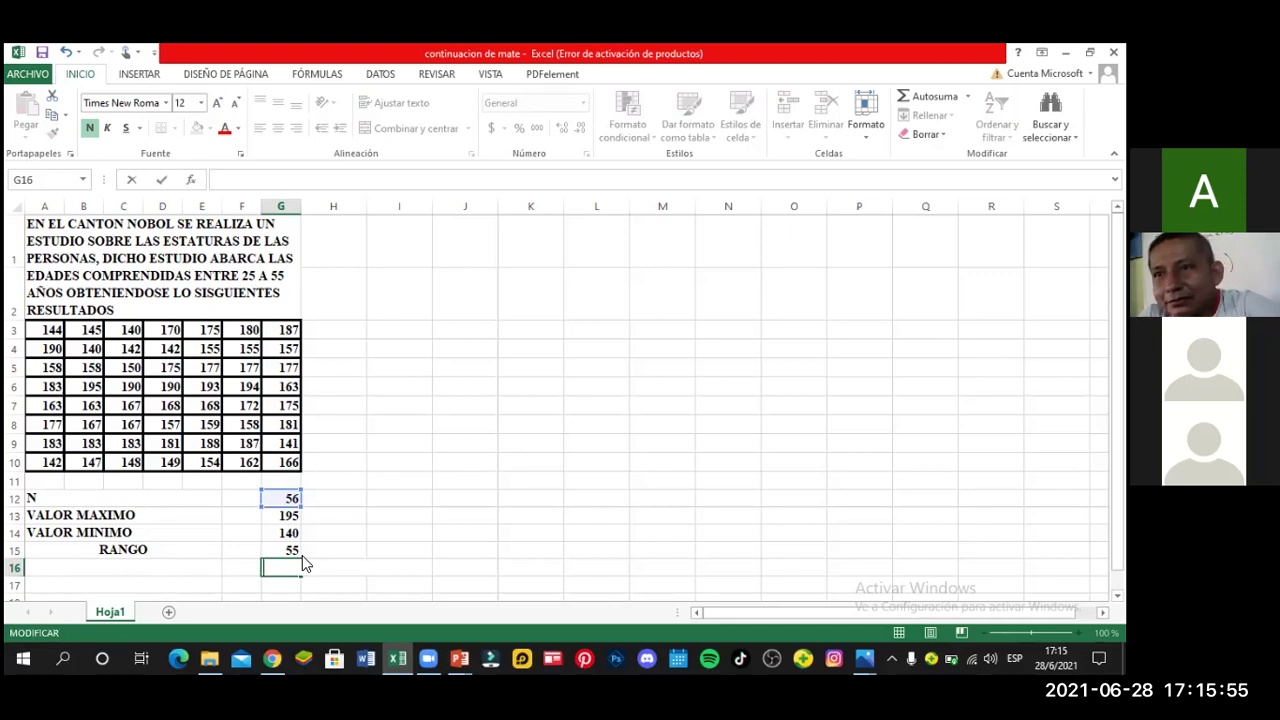
{"action": "type", "text": "="}
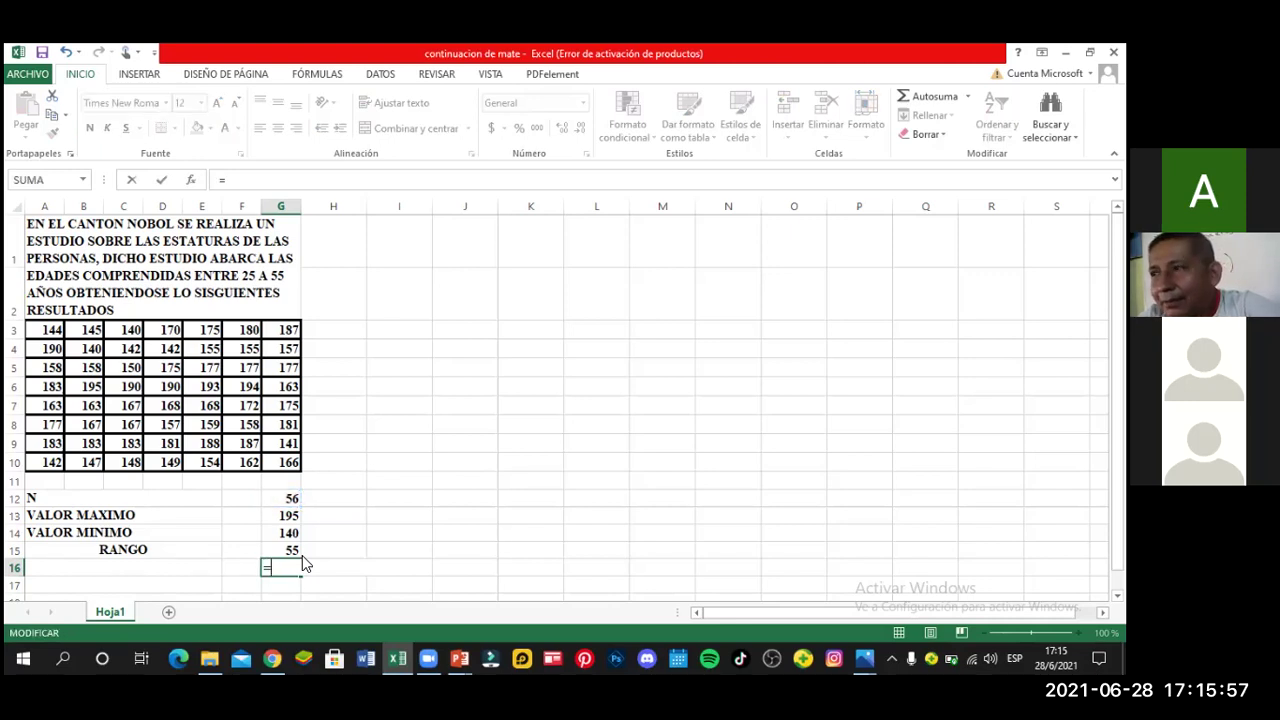
{"action": "type", "text": "1+3,322"}
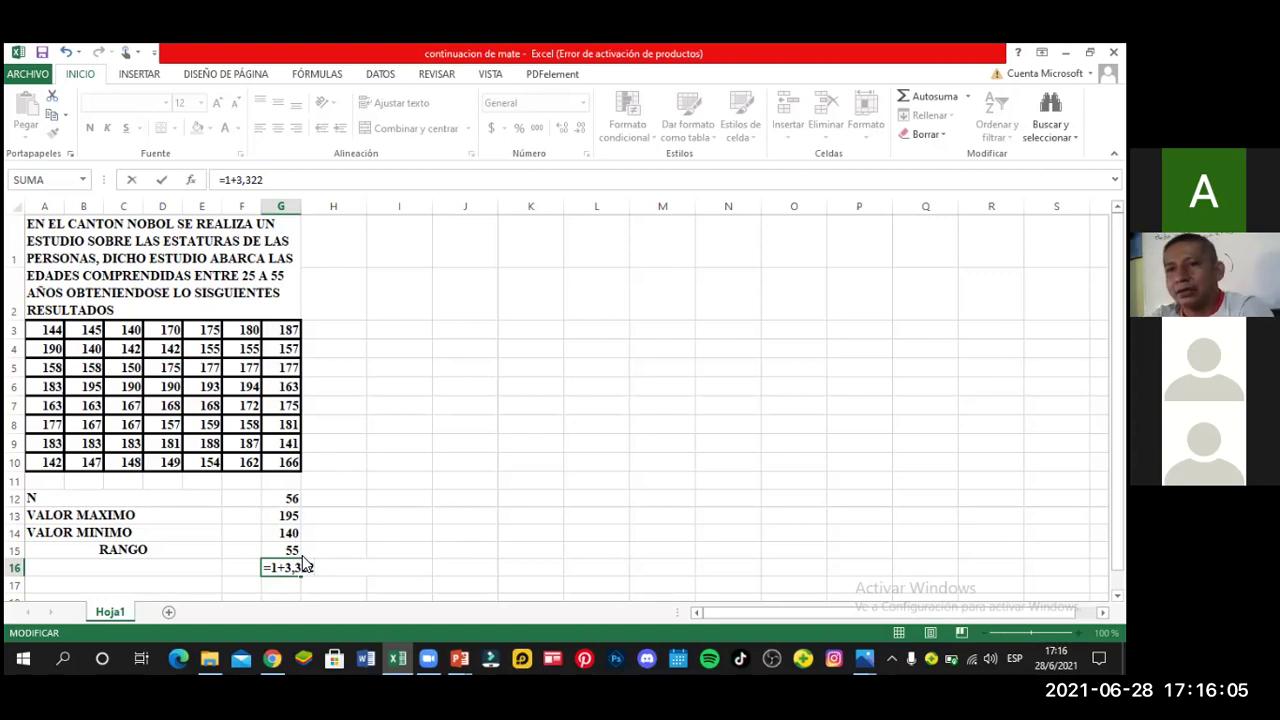
{"action": "type", "text": "*"}
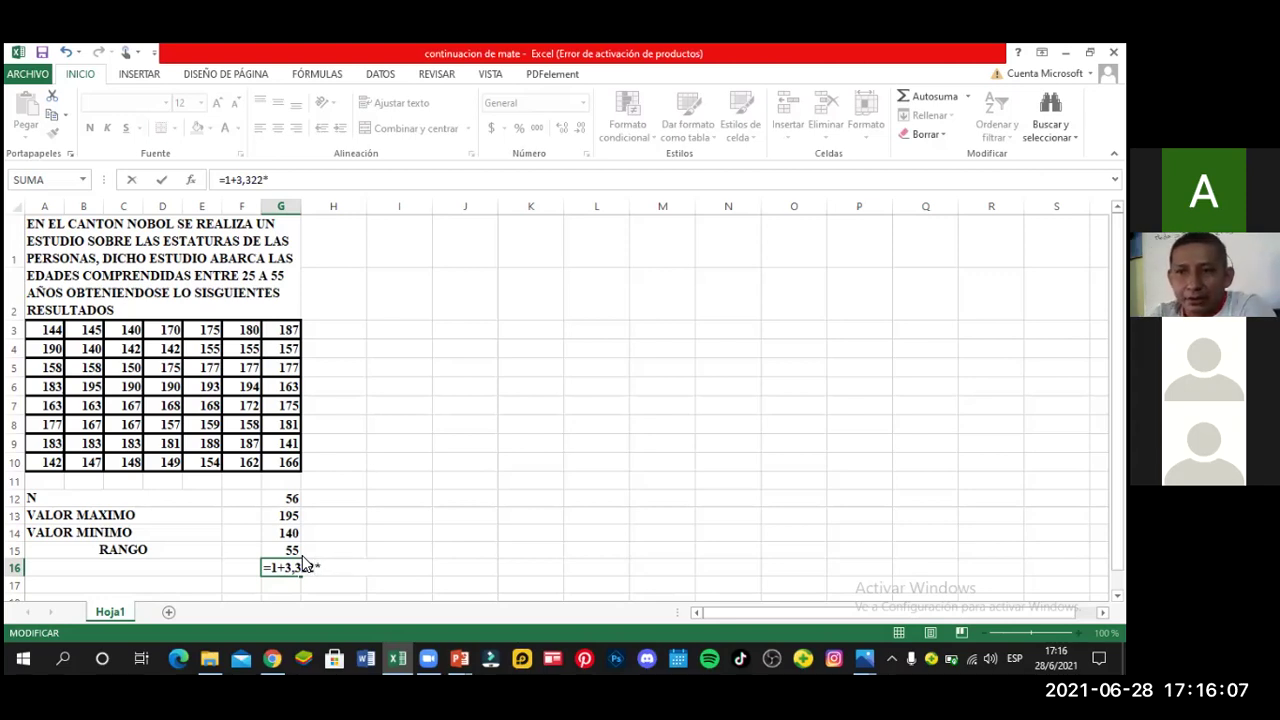
{"action": "type", "text": "log"}
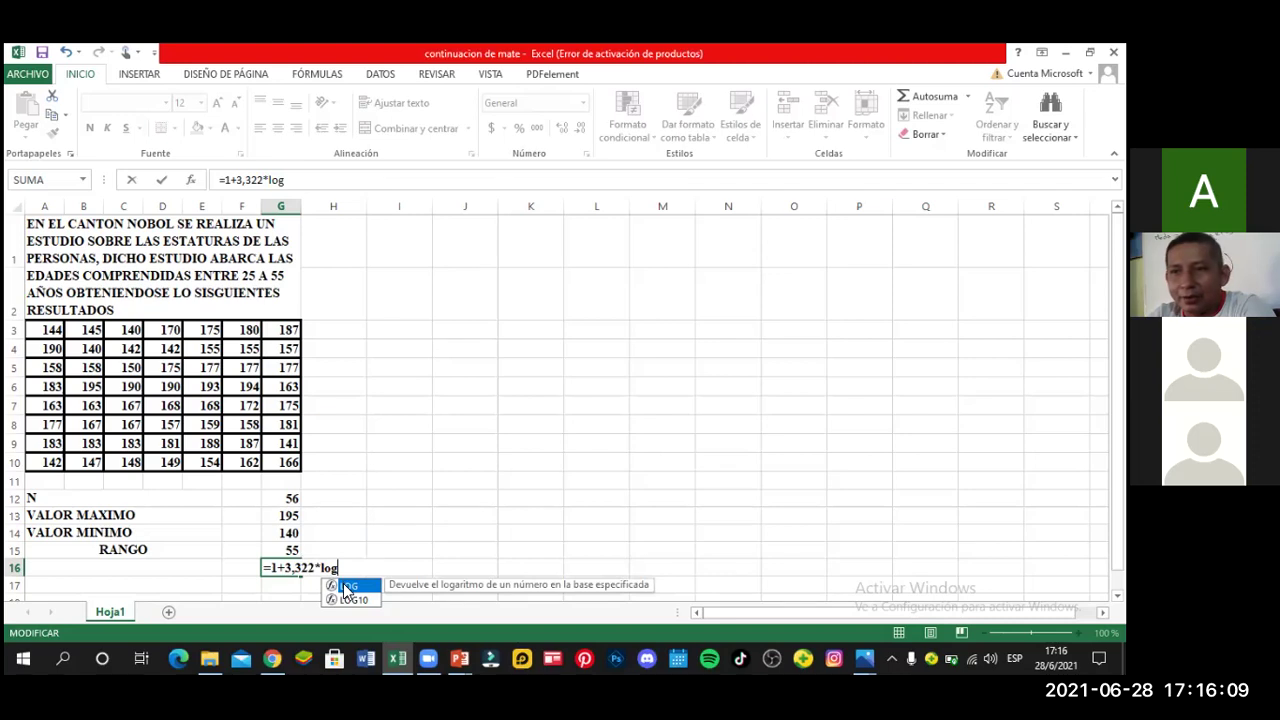
{"action": "double_click", "coordinate": [345, 586]}
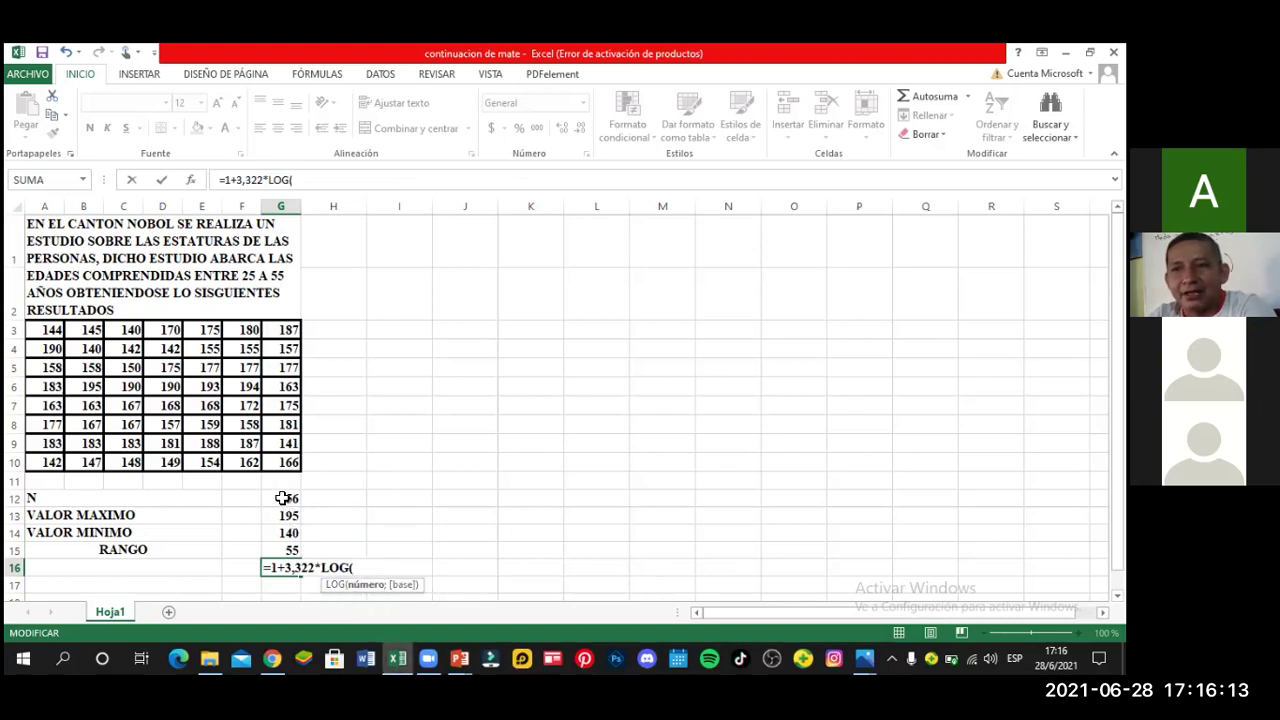
{"action": "left_click", "coordinate": [283, 498]}
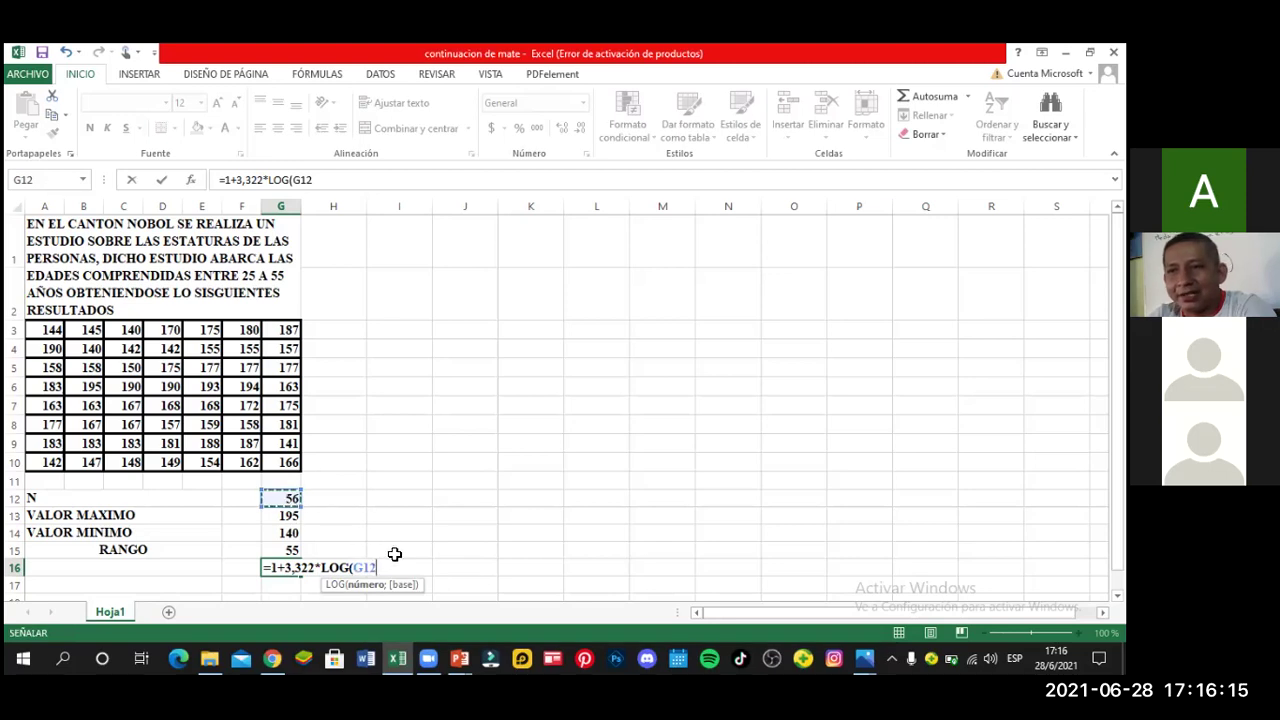
{"action": "key", "text": "Return"}
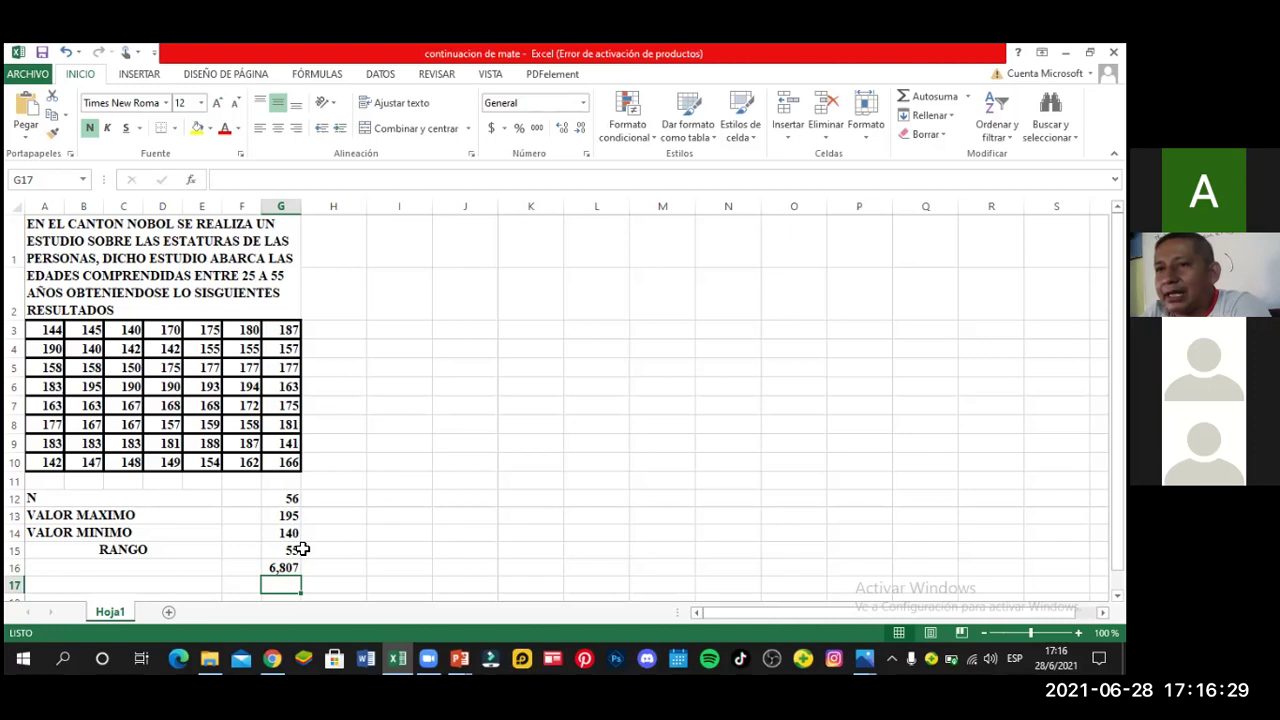
{"action": "key", "text": "Up"}
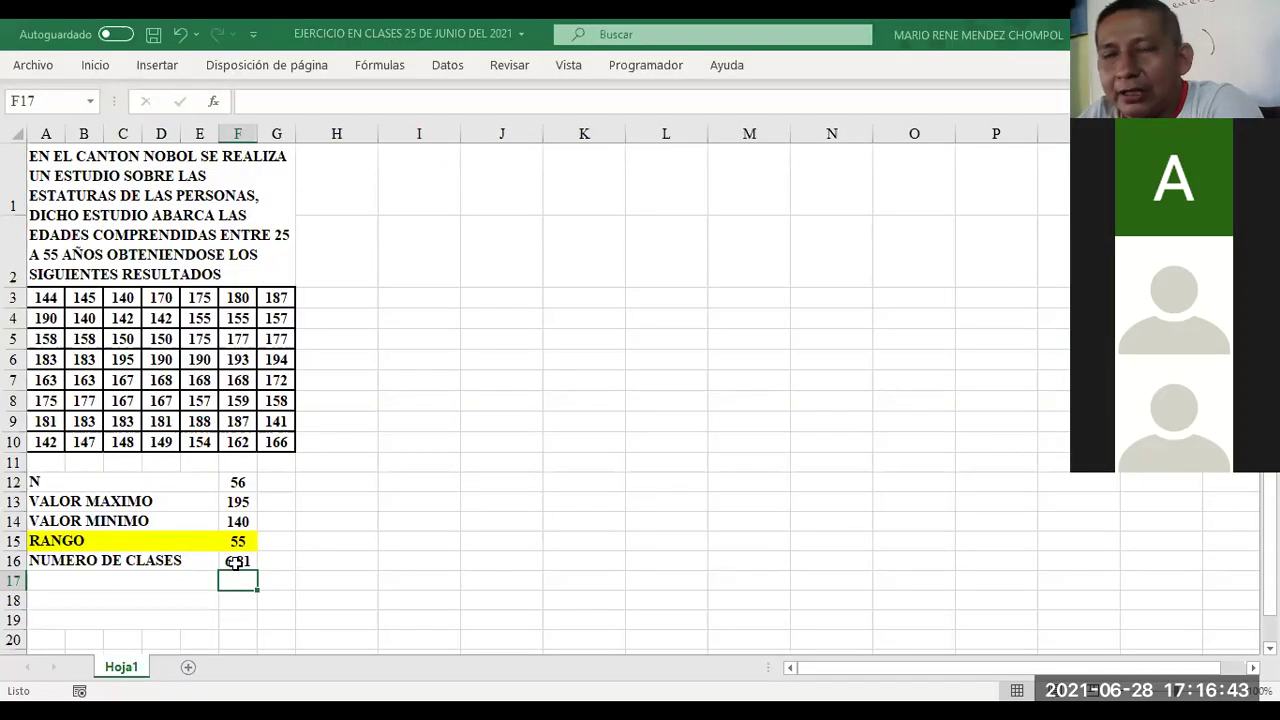
Step: Widen column F and wrap F16's class-count formula in REDONDEAR with 2 decimals
{"action": "left_click", "coordinate": [235, 564]}
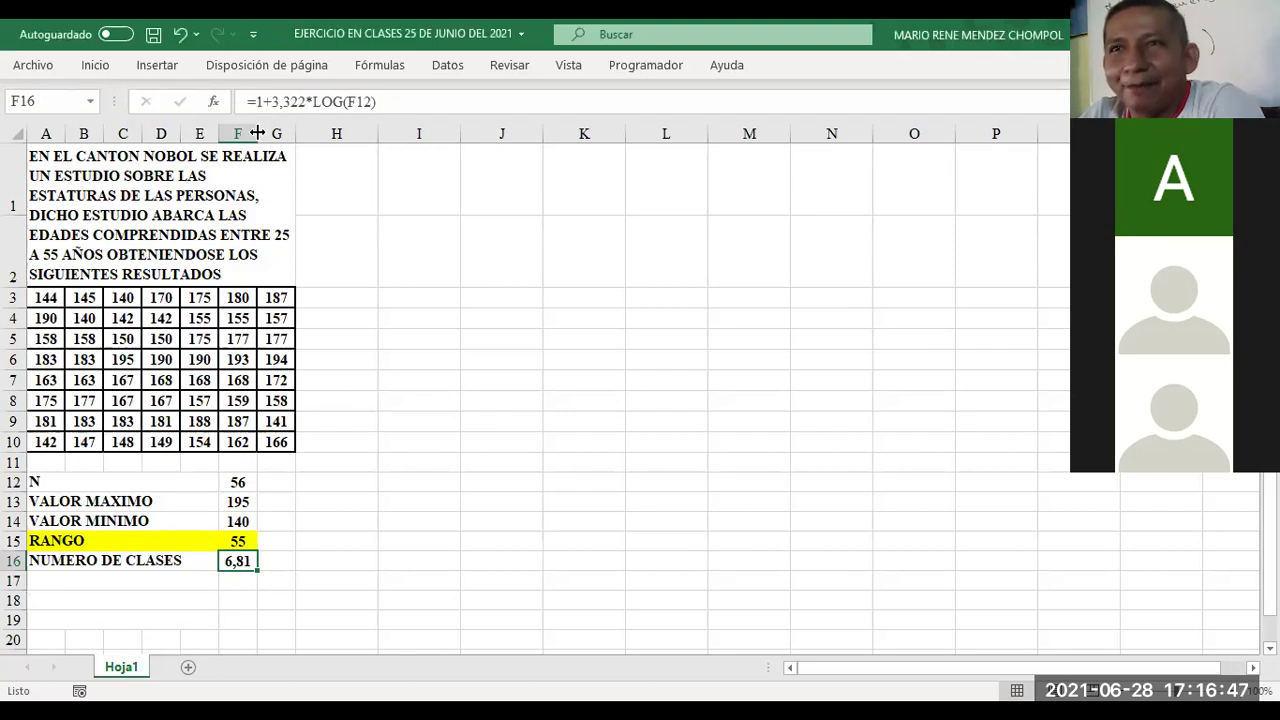
{"action": "left_click_drag", "start_coordinate": [257, 133], "coordinate": [265, 133]}
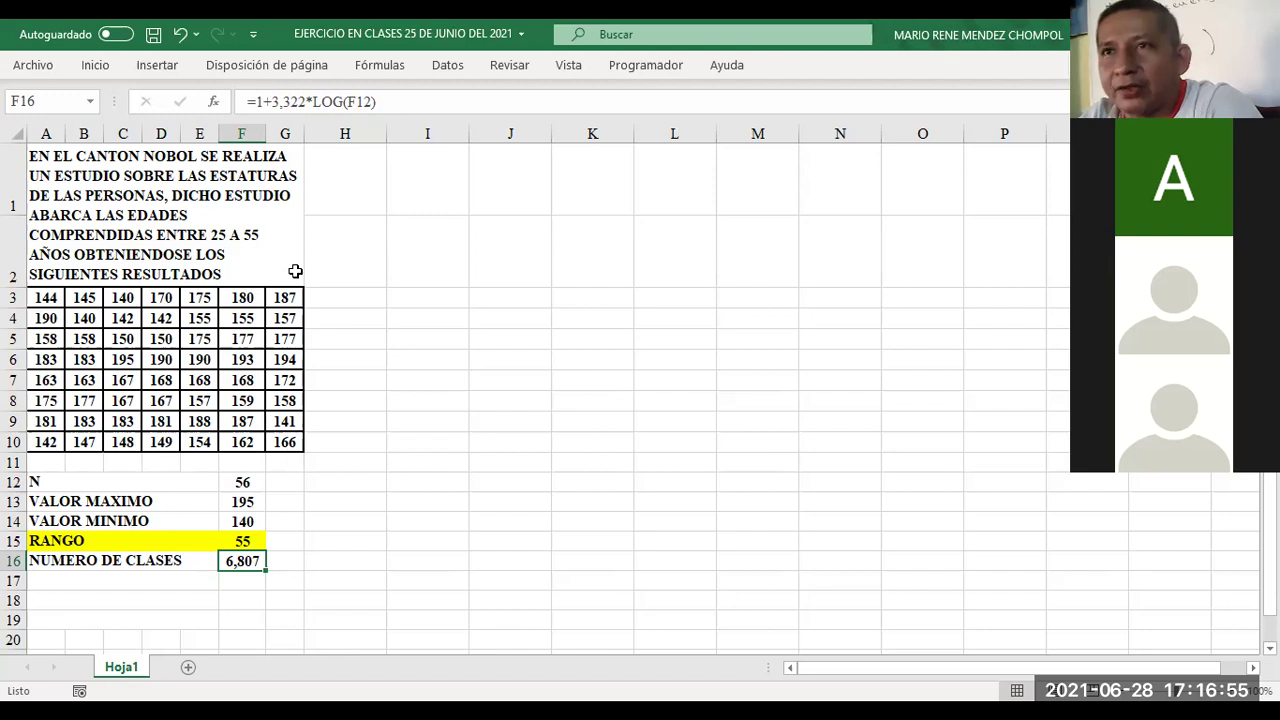
{"action": "left_click", "coordinate": [257, 101]}
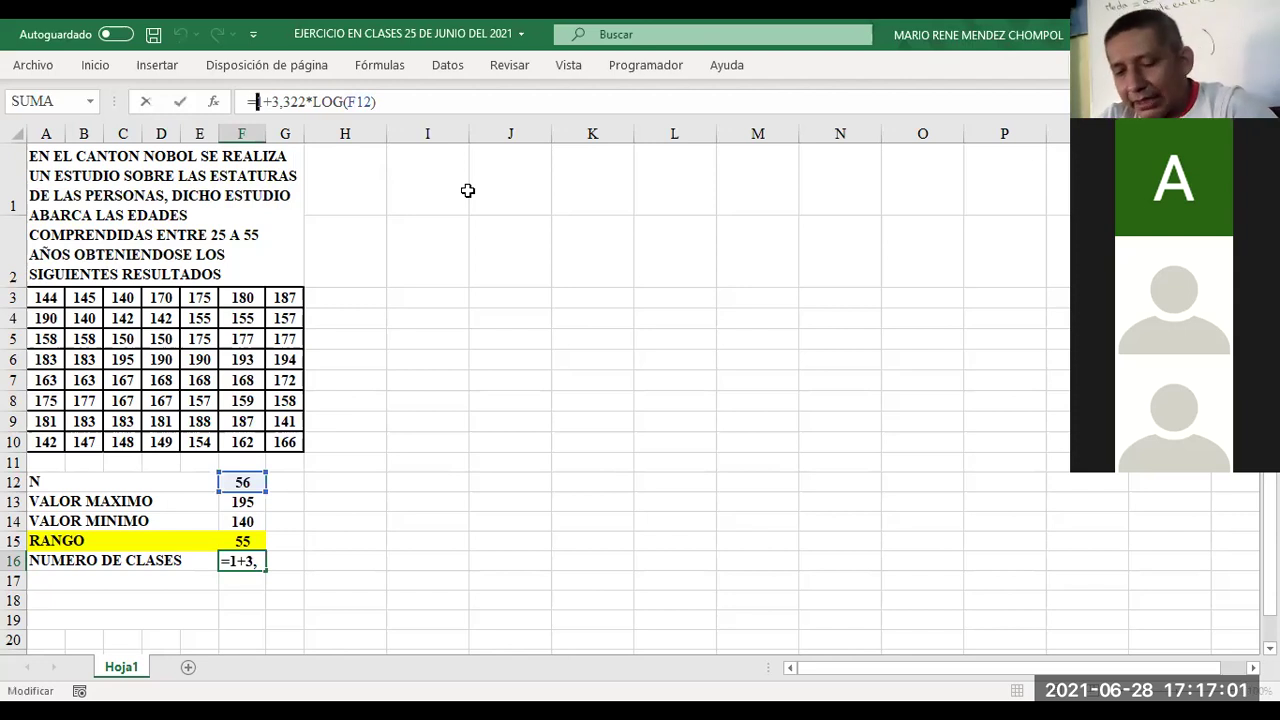
{"action": "type", "text": "R"}
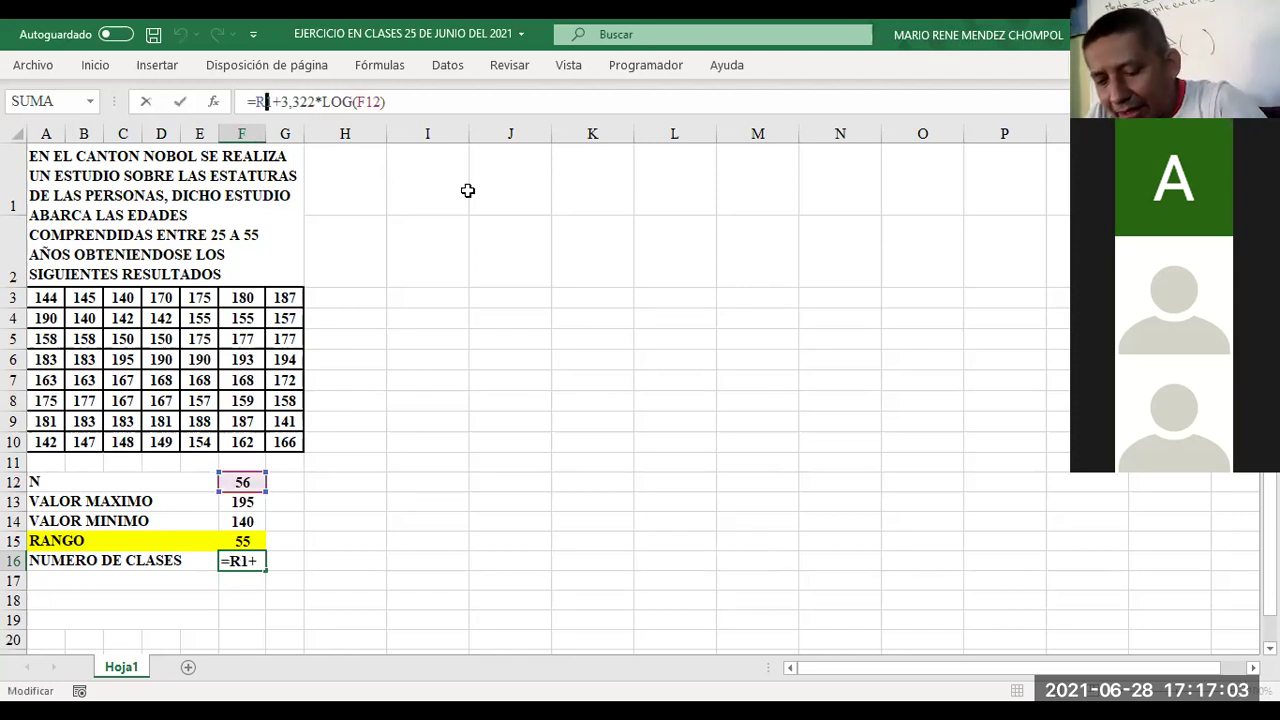
{"action": "type", "text": "E"}
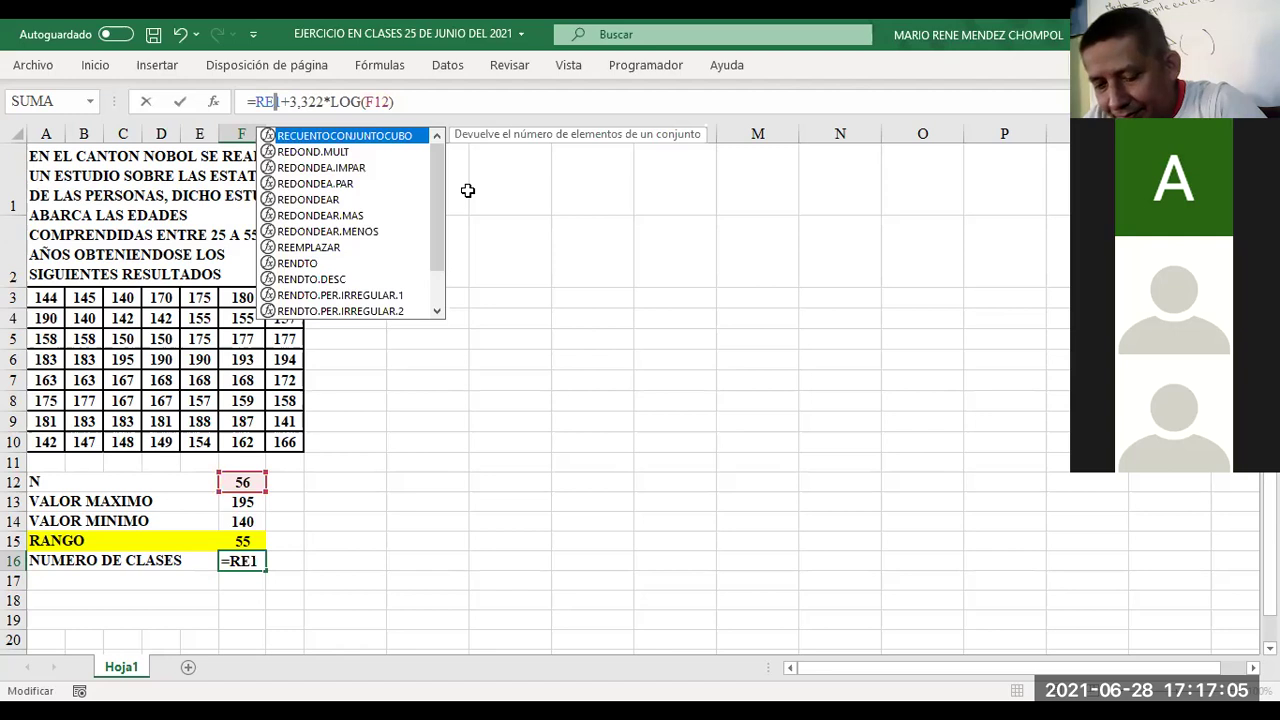
{"action": "type", "text": "DONDE"}
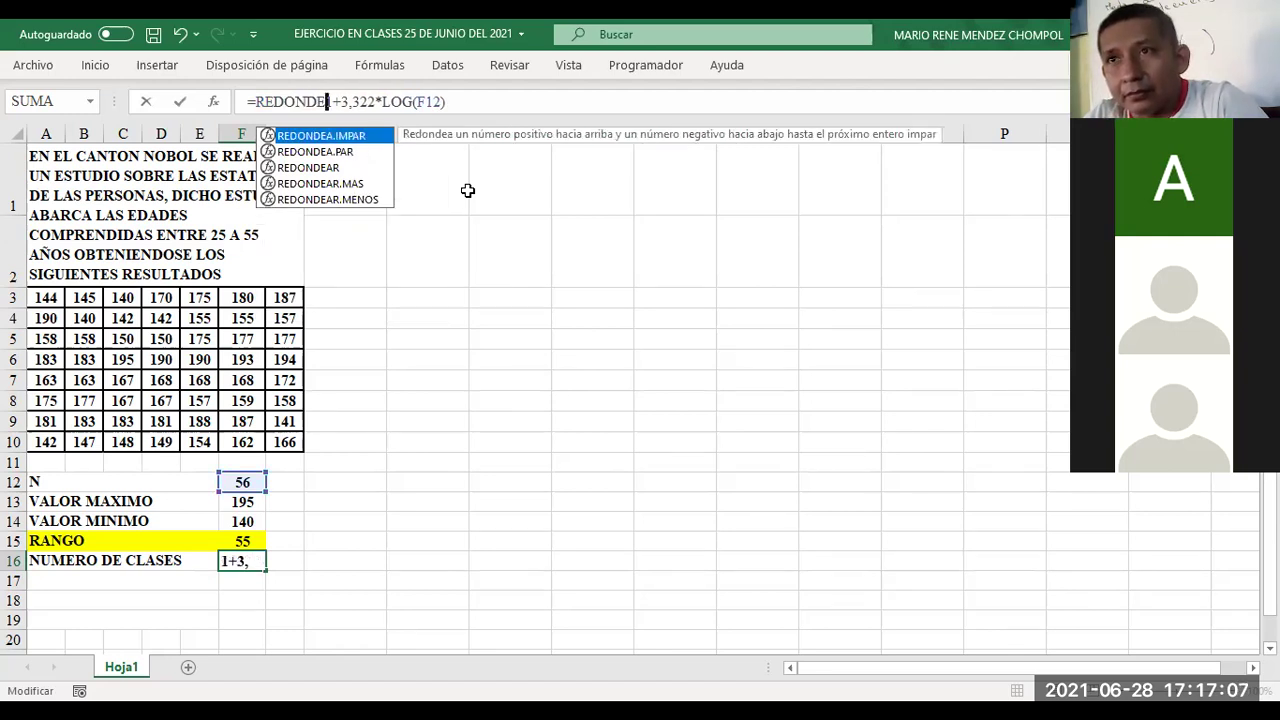
{"action": "type", "text": "AR"}
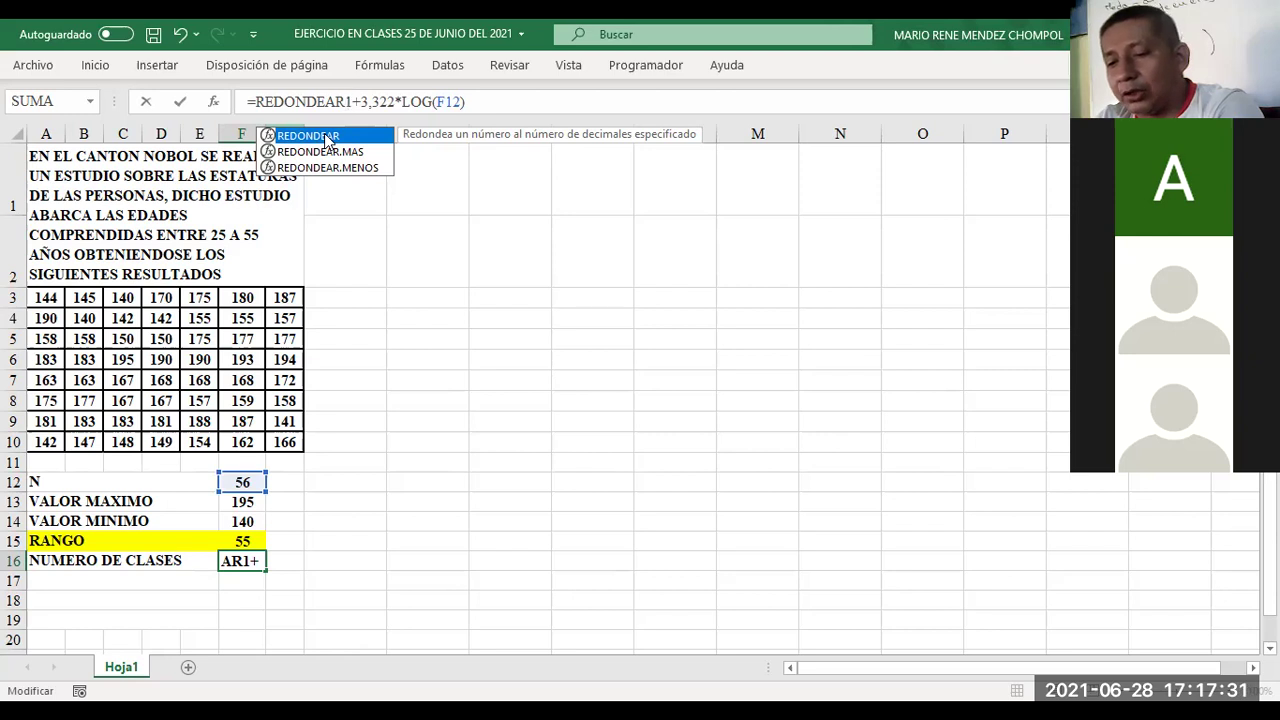
{"action": "double_click", "coordinate": [326, 138]}
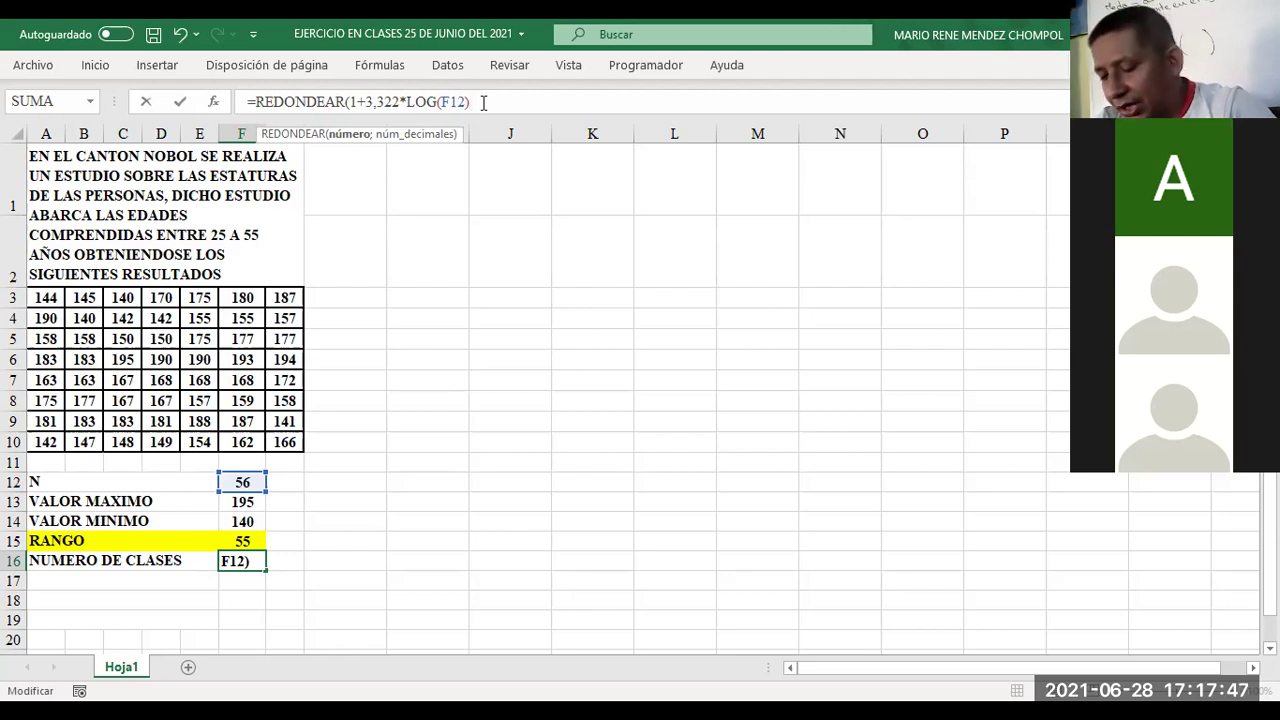
{"action": "type", "text": ";"}
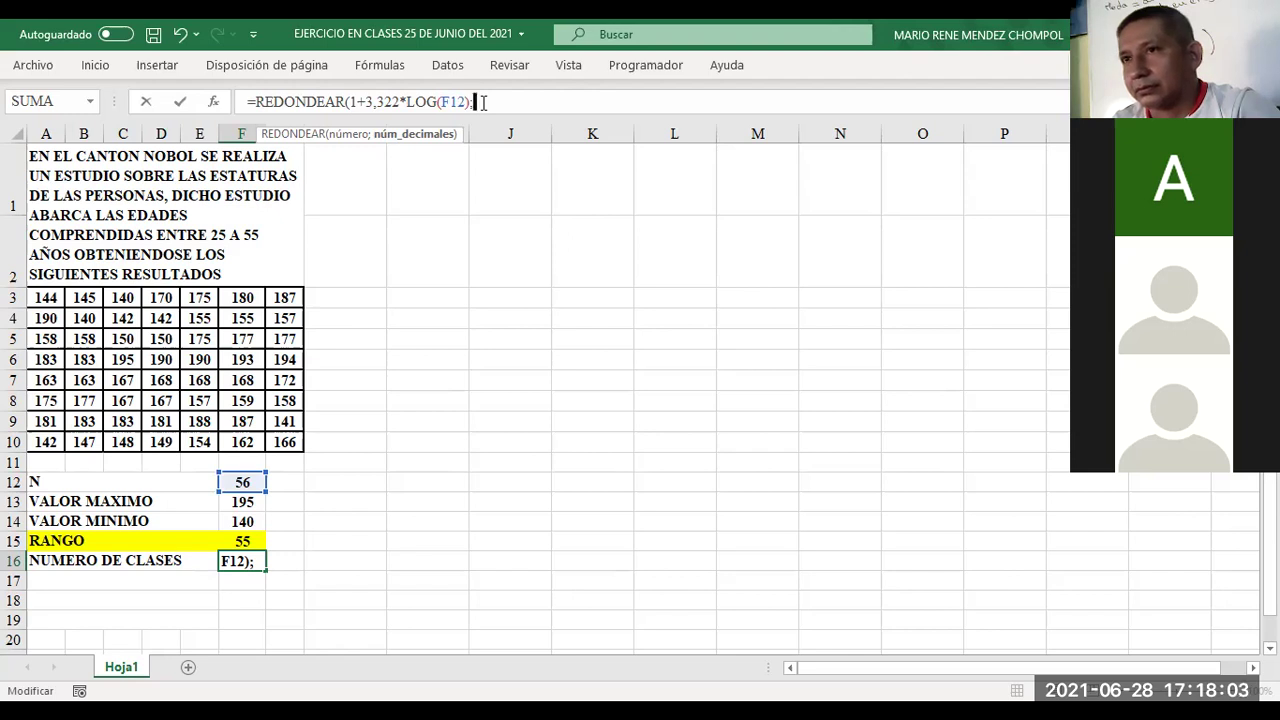
{"action": "type", "text": "2"}
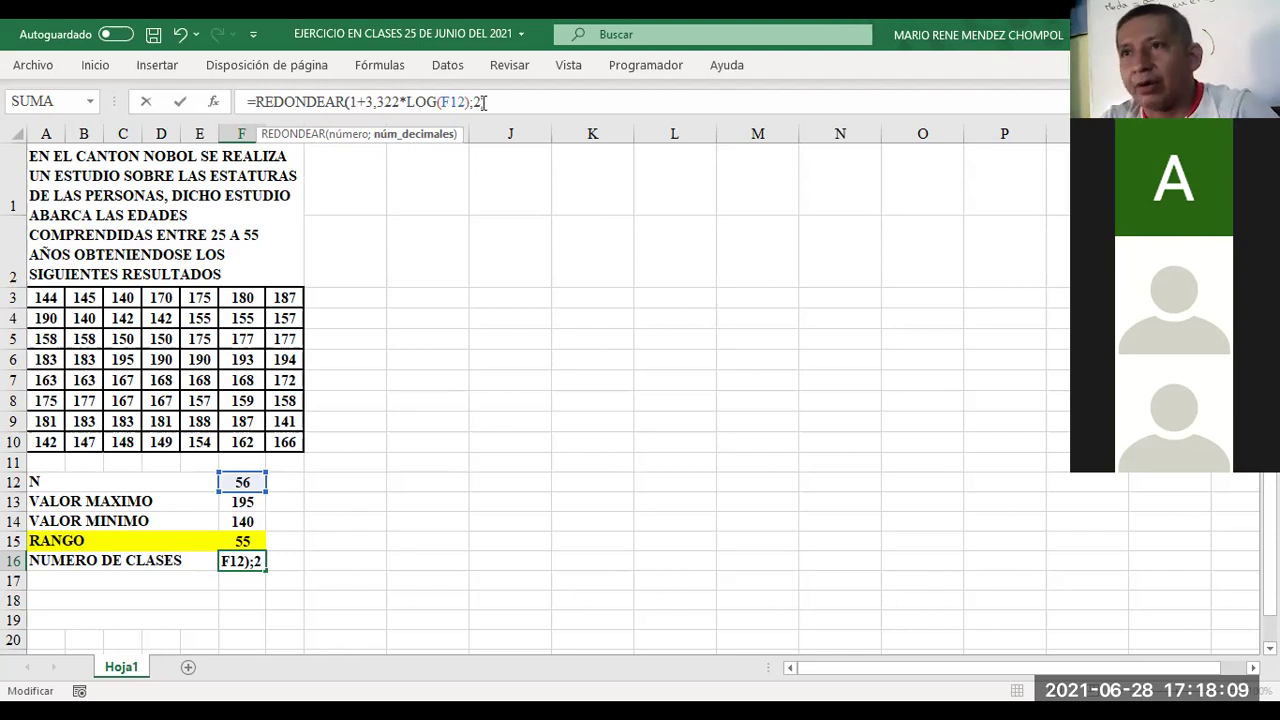
{"action": "type", "text": ")"}
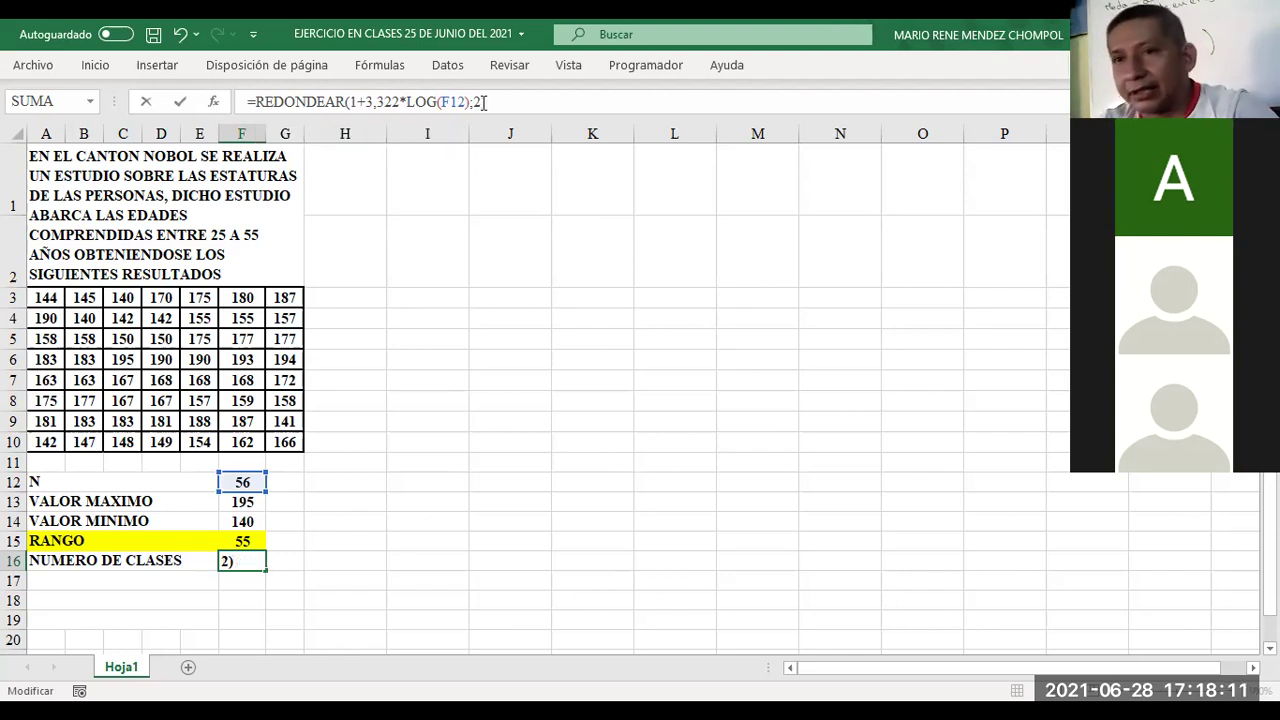
{"action": "key", "text": "Return"}
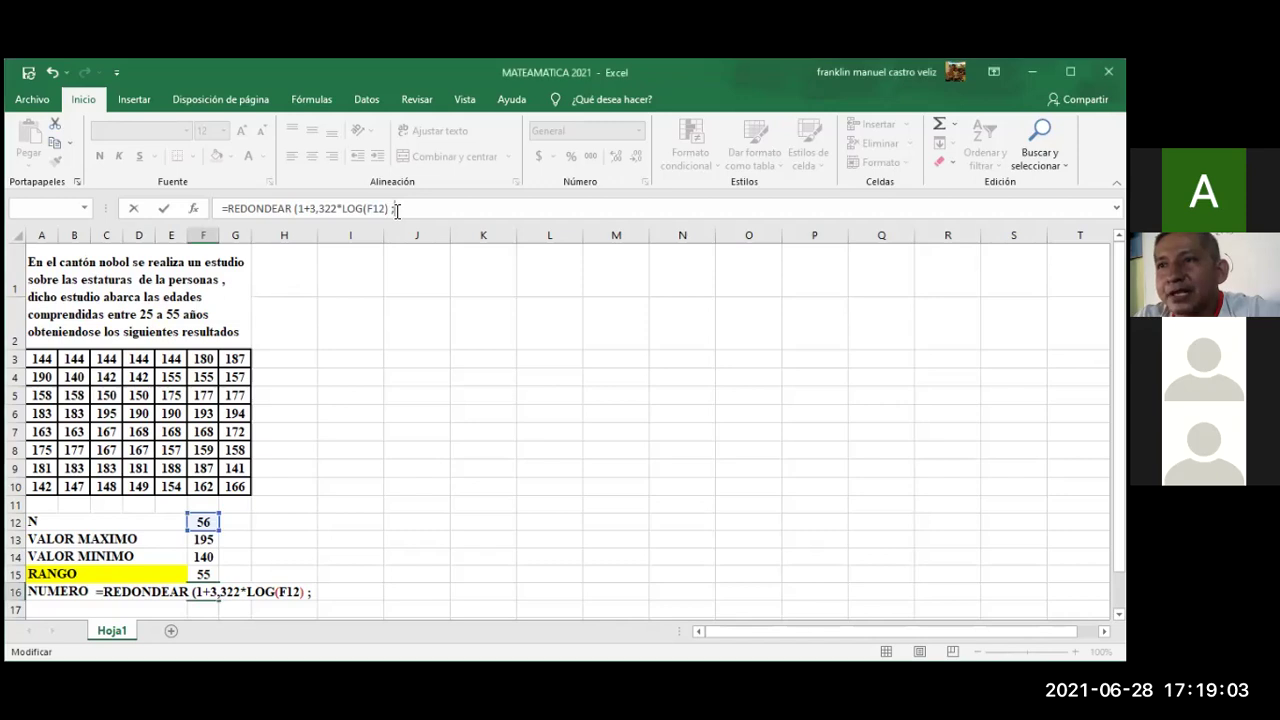
Step: Fix F16 to =REDONDEAR(1+3,322*LOG(F12);2) and accept Excel's correction, showing 6,81
{"action": "key", "text": "BackSpace"}
{"action": "key", "text": "BackSpace"}
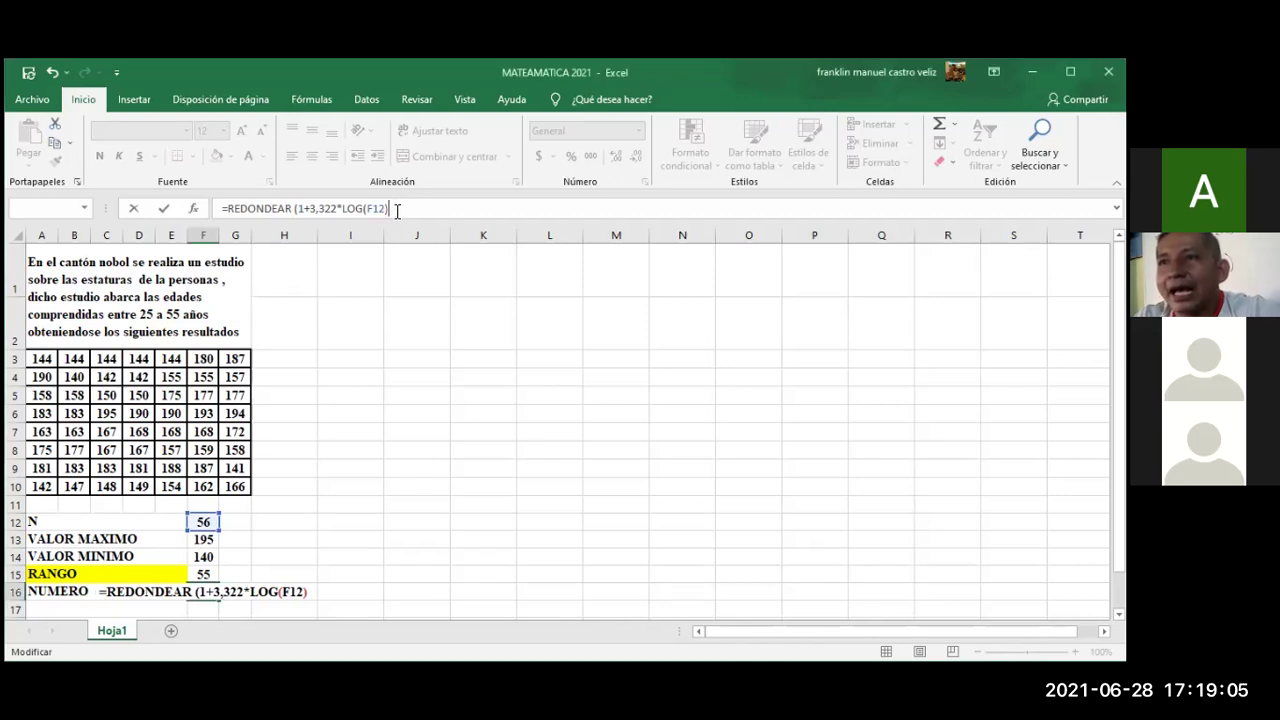
{"action": "type", "text": ";"}
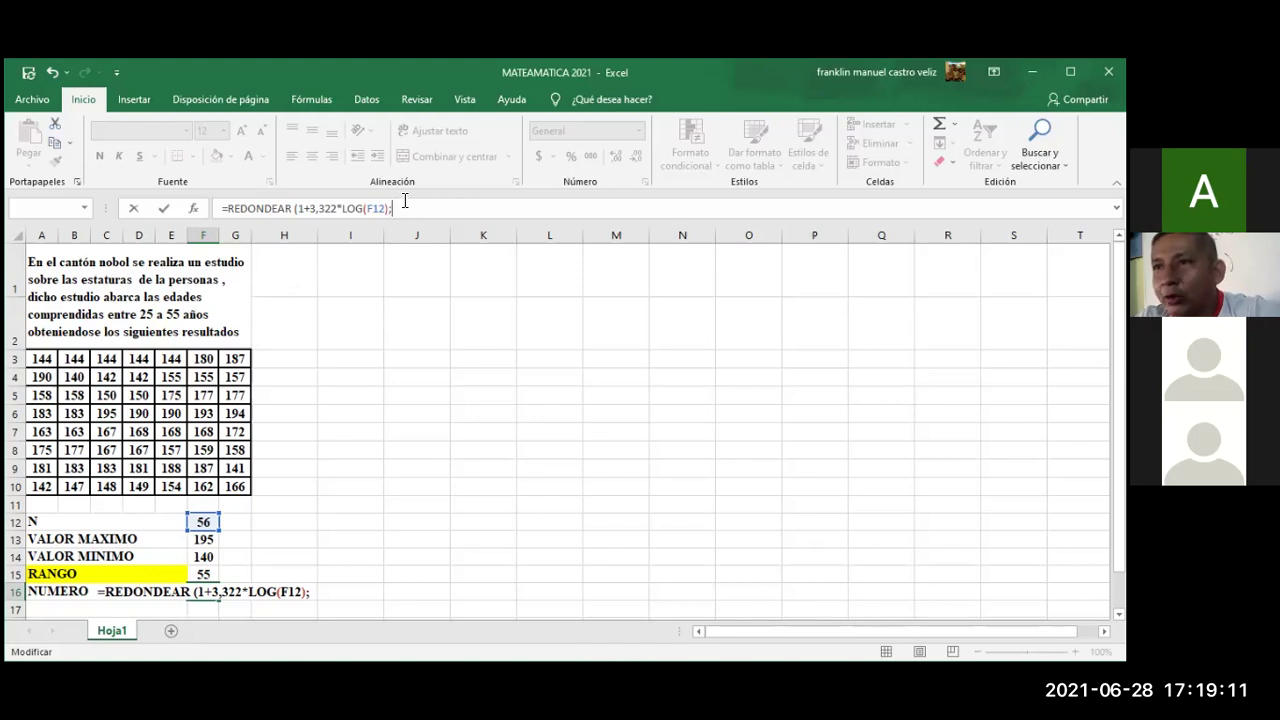
{"action": "type", "text": "2"}
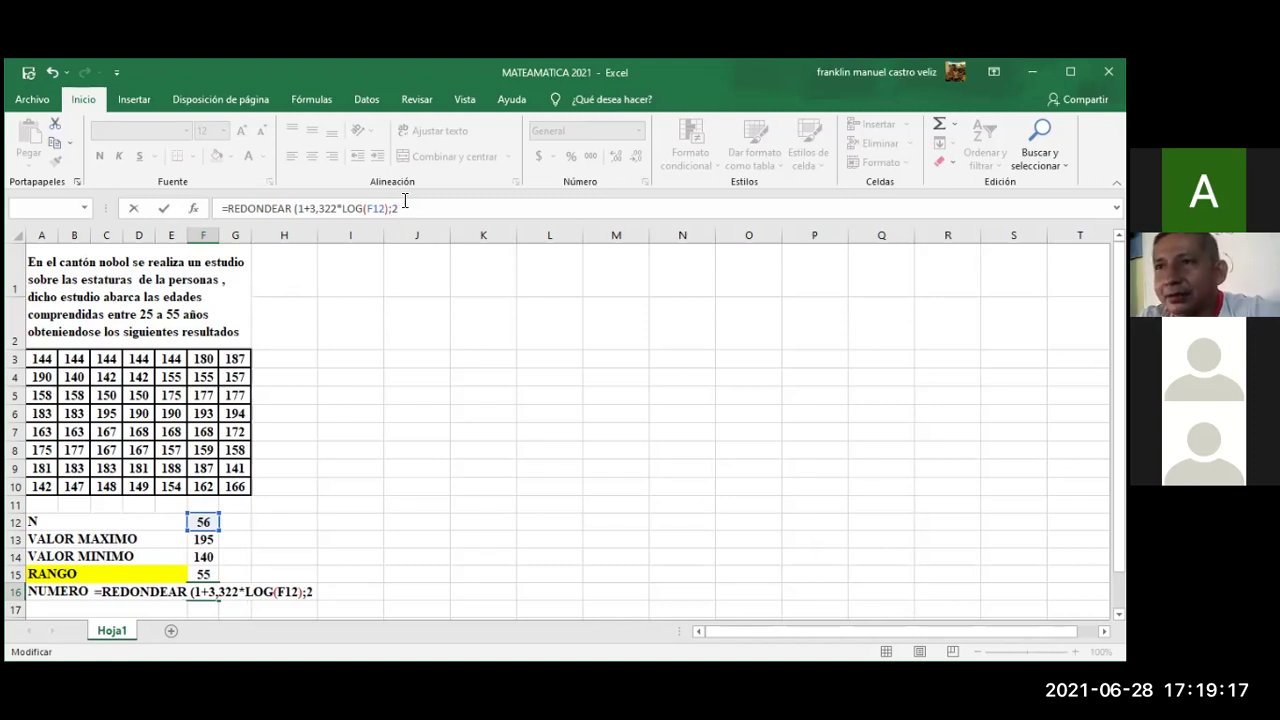
{"action": "type", "text": ")"}
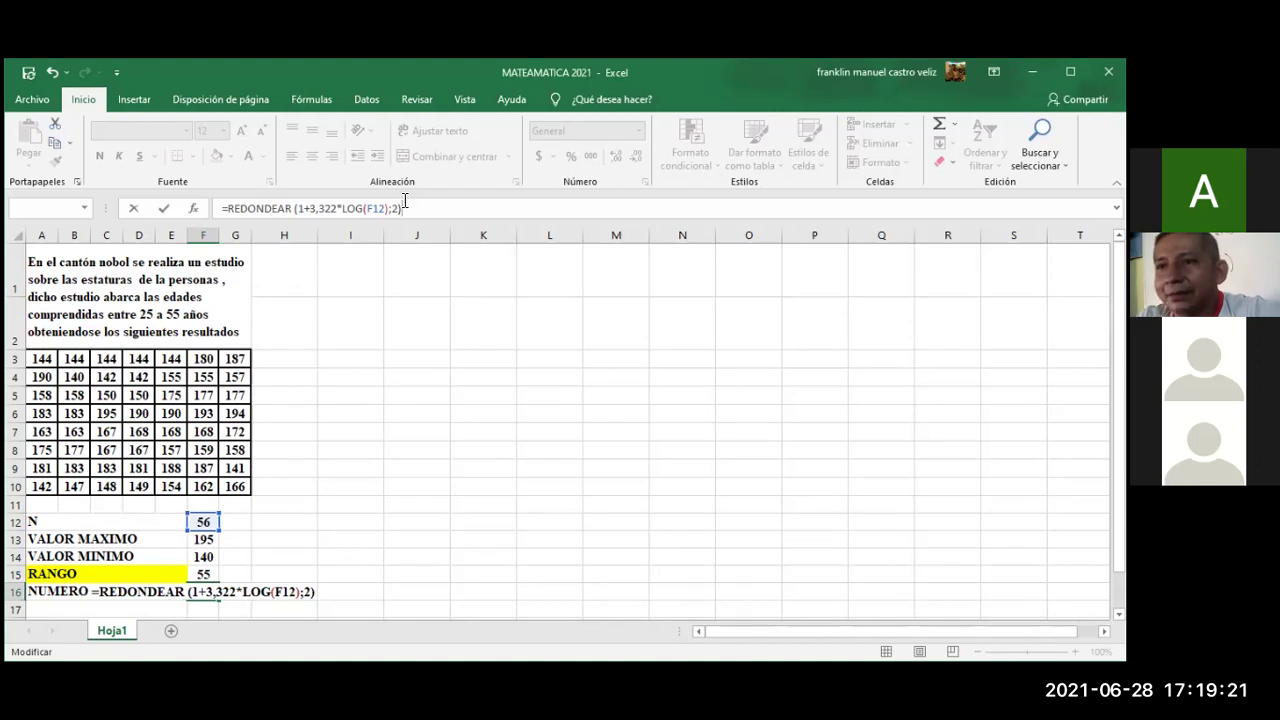
{"action": "key", "text": "Return"}
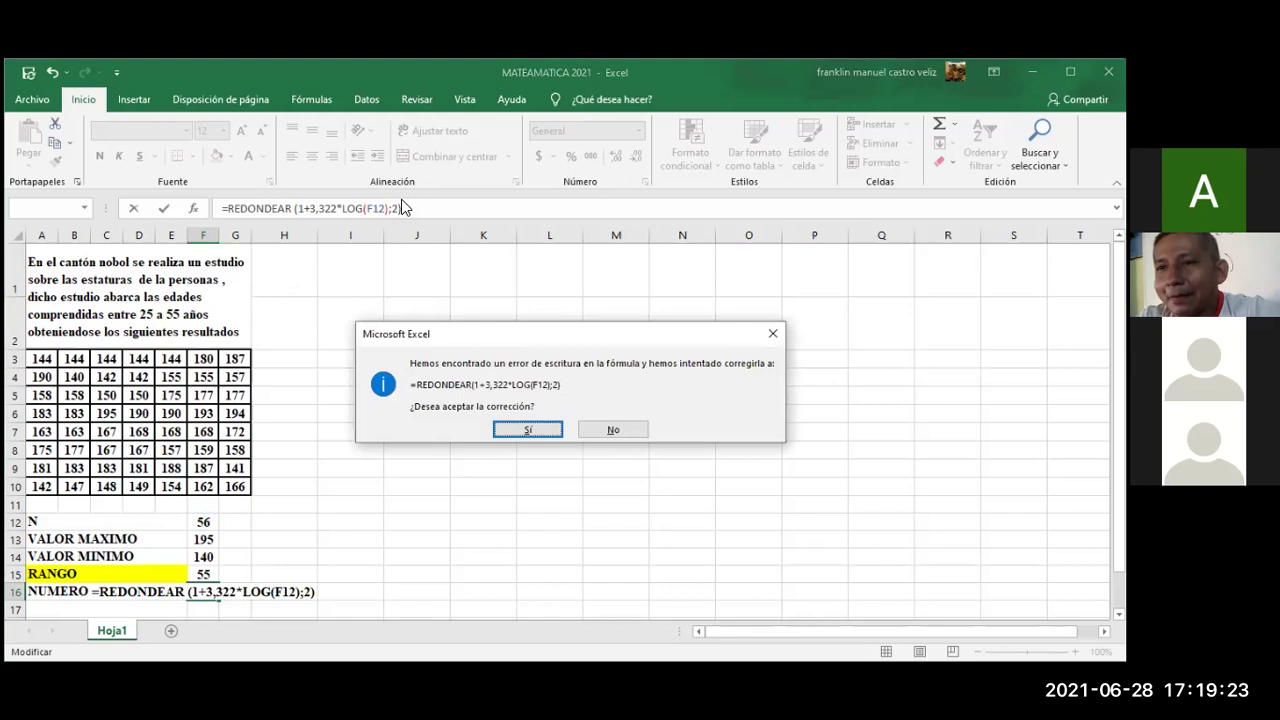
{"action": "left_click", "coordinate": [519, 431]}
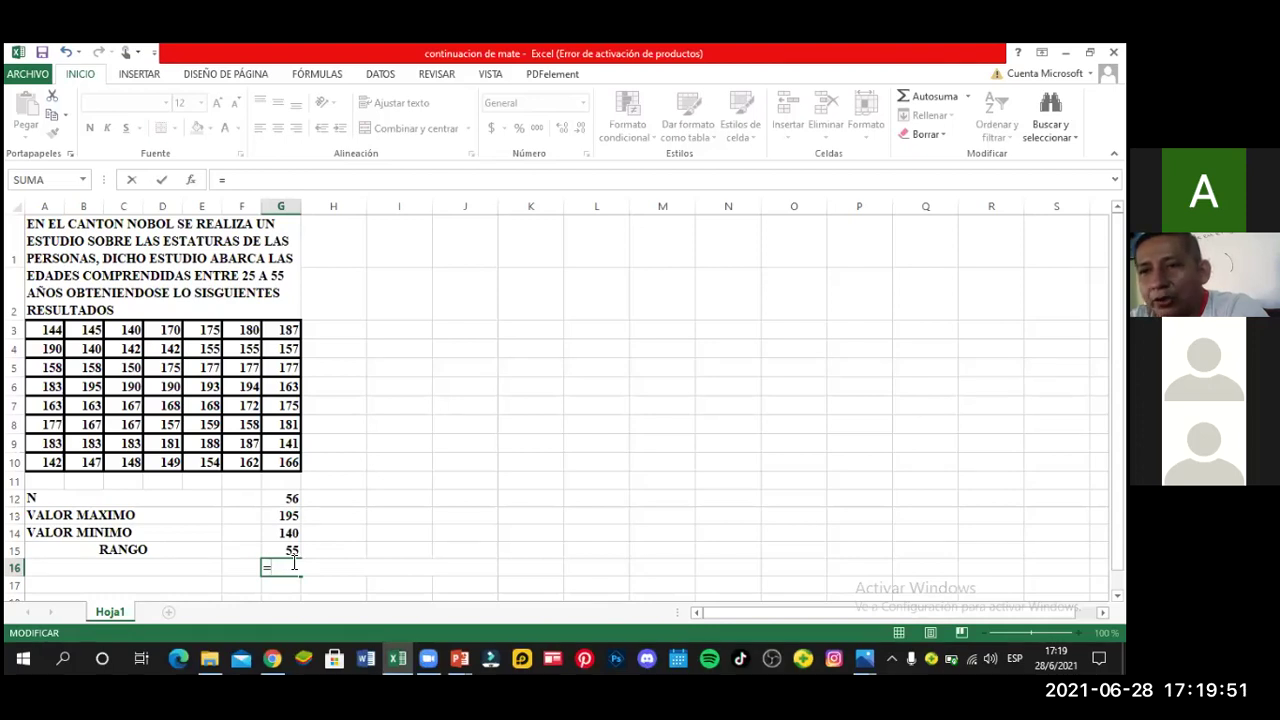
Step: Enter =REDONDEAR(1+3,322*LOG(G12);2) in G16 for the rounded class count
{"action": "type", "text": "1+"}
{"action": "key", "text": "BackSpace"}
{"action": "type", "text": "22"}
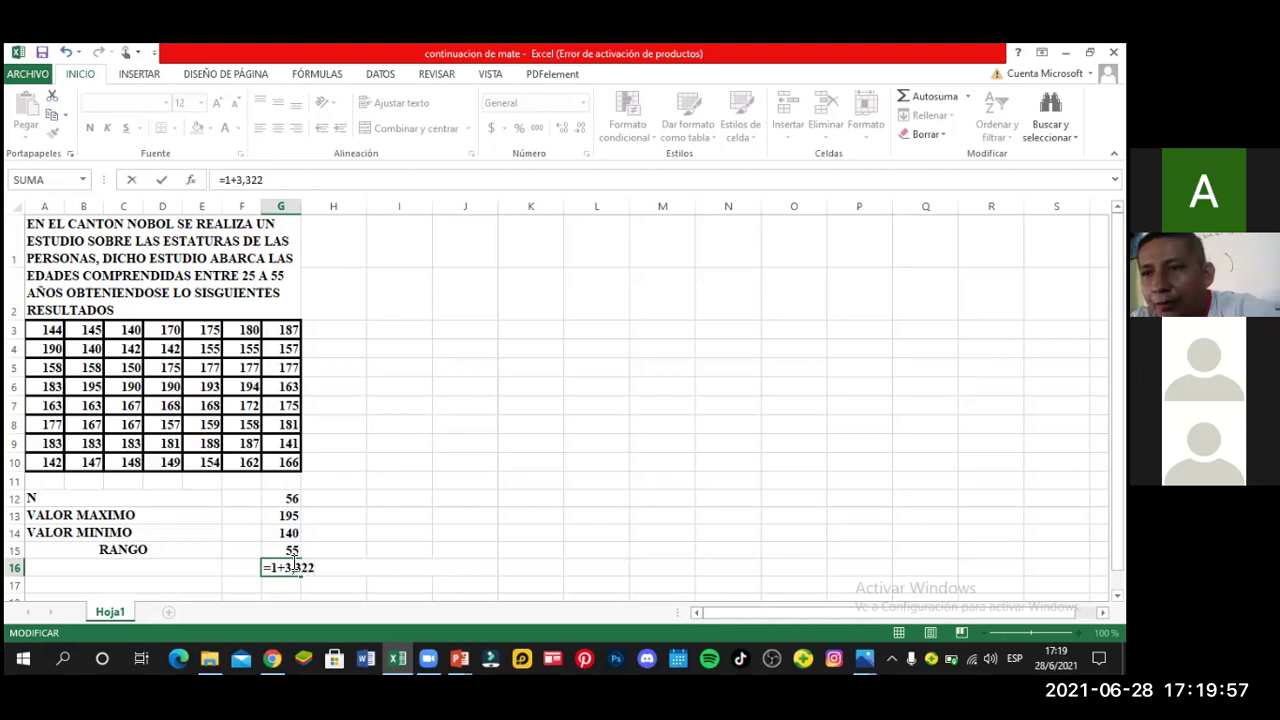
{"action": "type", "text": "*log"}
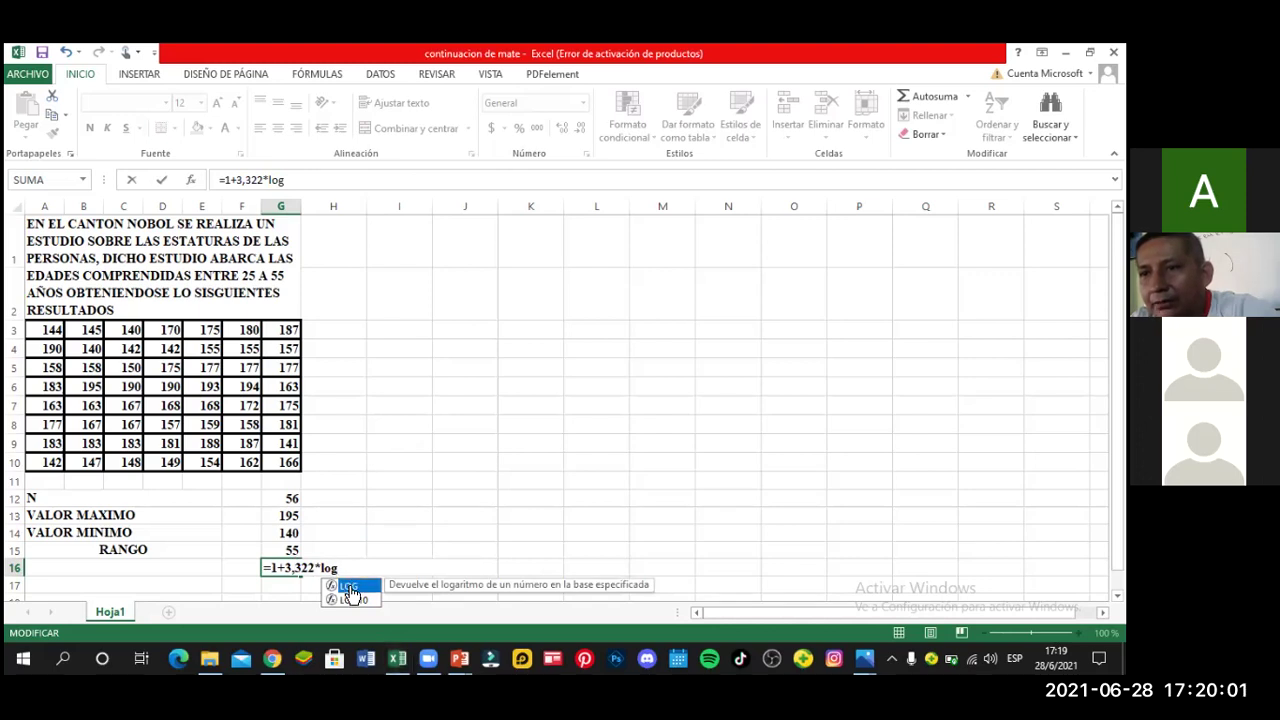
{"action": "double_click", "coordinate": [352, 587]}
{"action": "left_click", "coordinate": [289, 500]}
{"action": "type", "text": ")"}
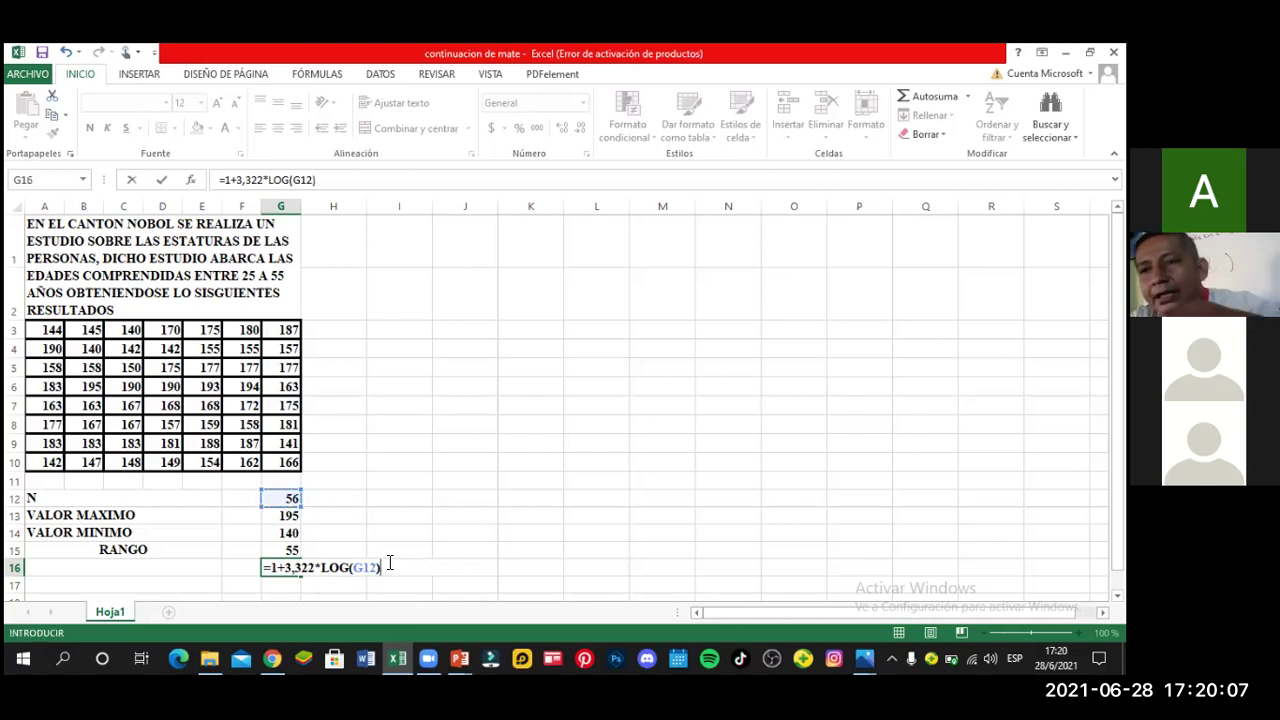
{"action": "left_click", "coordinate": [227, 181]}
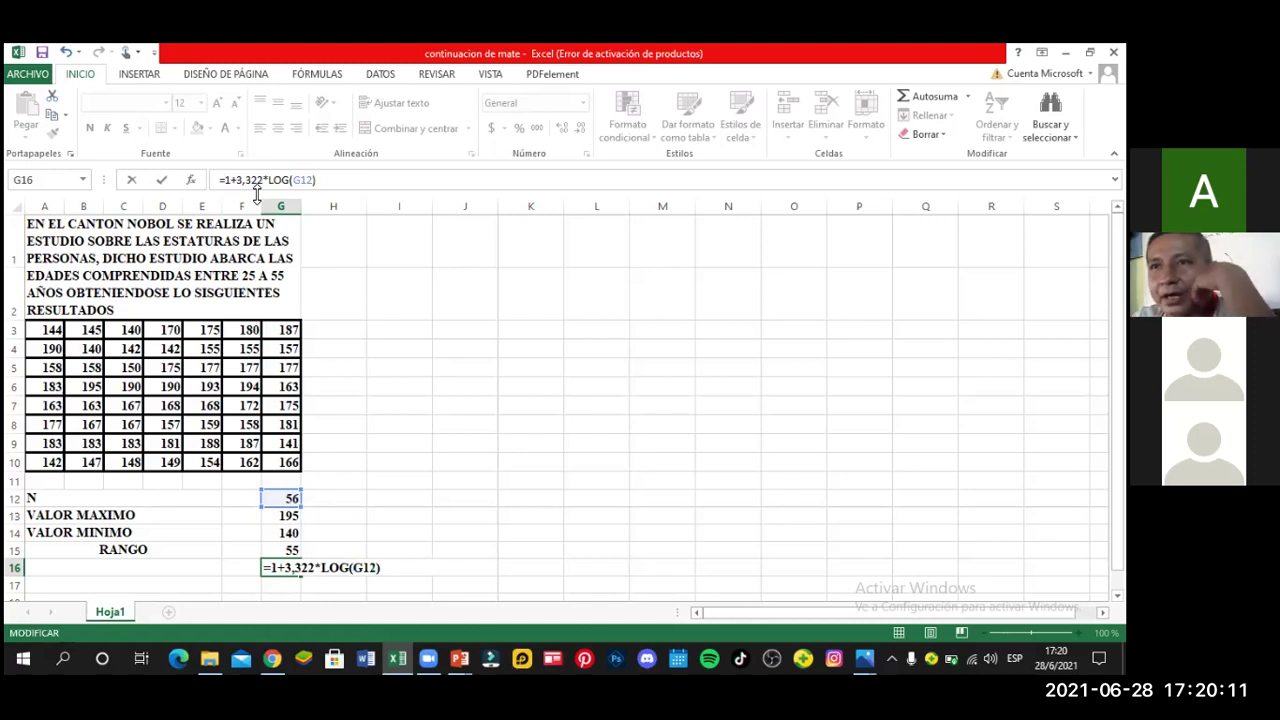
{"action": "type", "text": "REDONDEAR"}
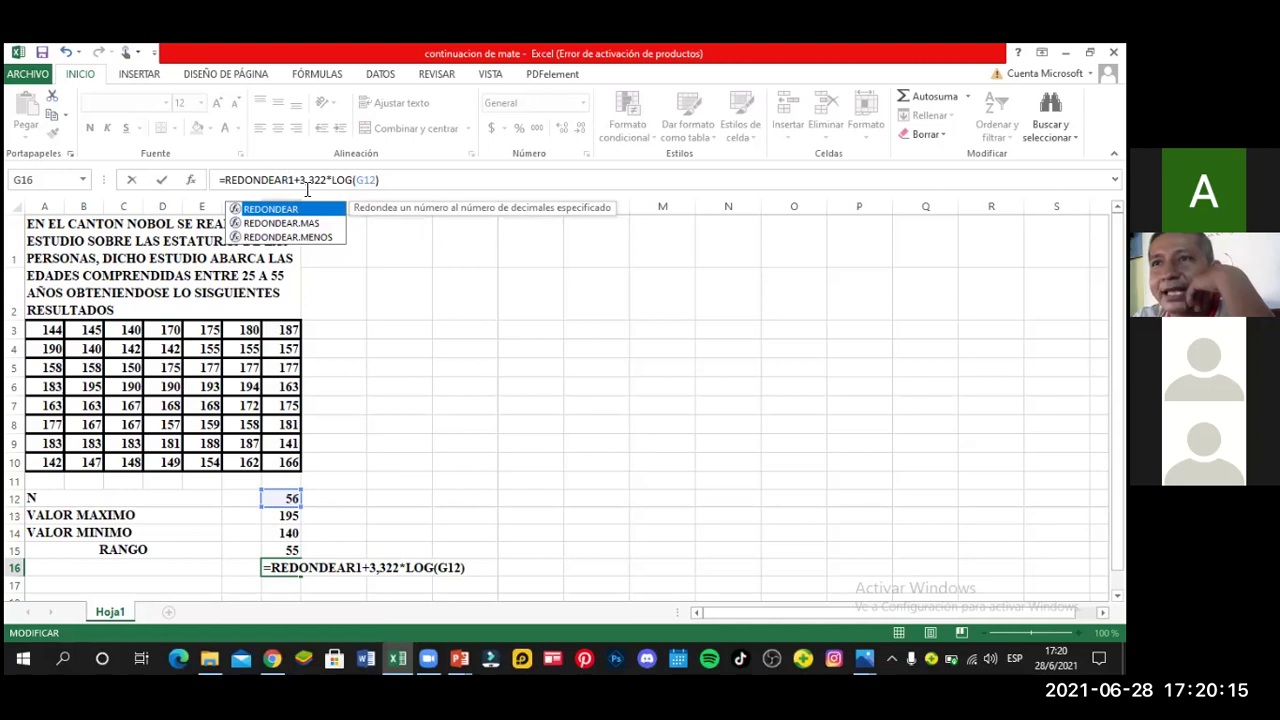
{"action": "type", "text": "("}
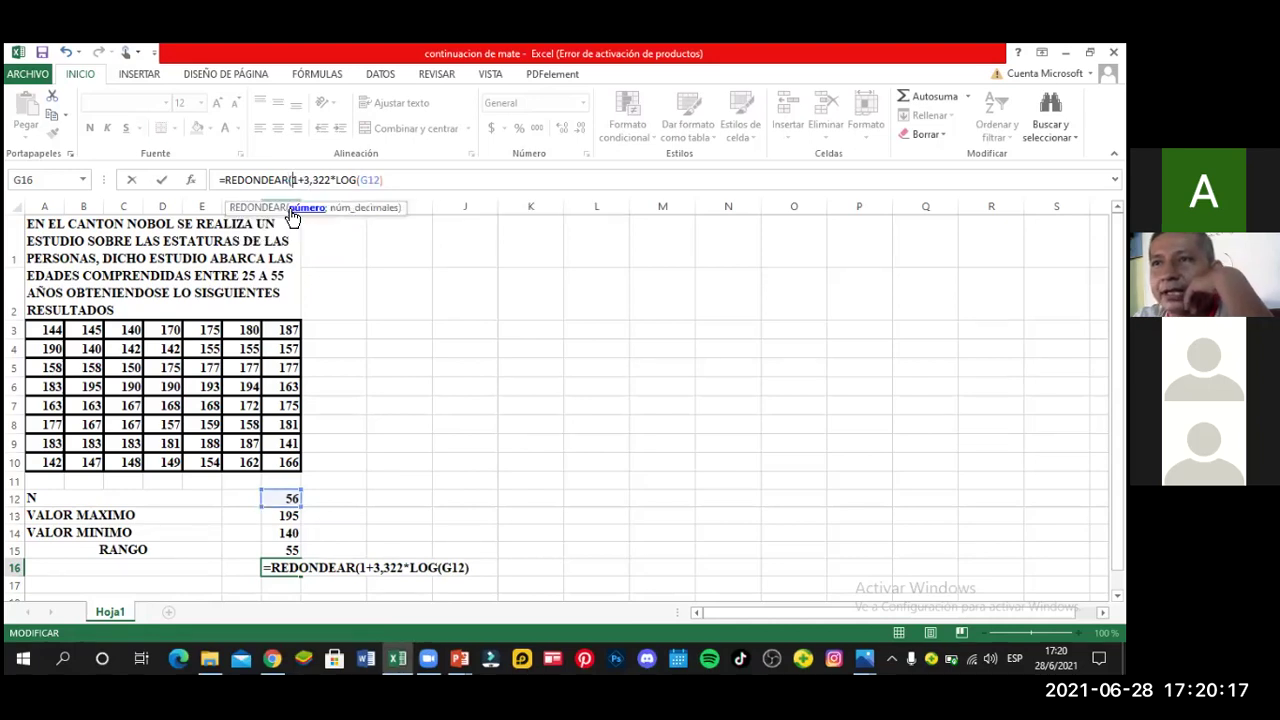
{"action": "type", "text": ";2"}
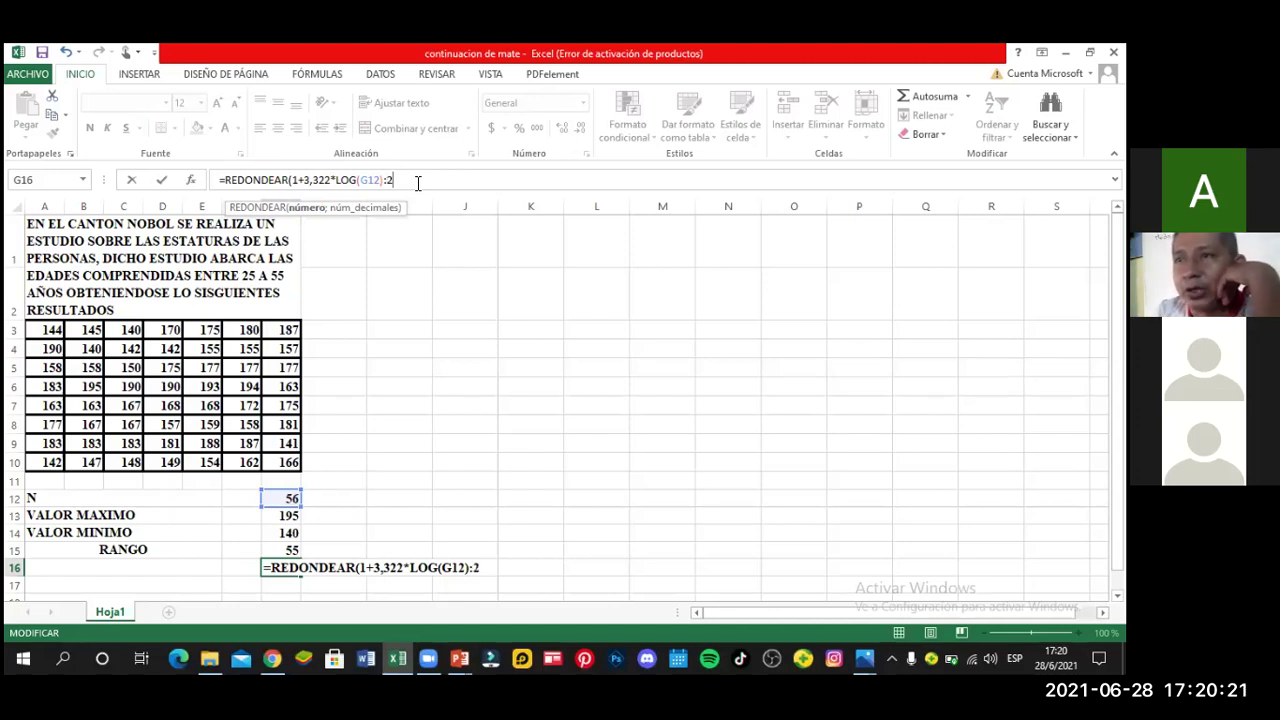
{"action": "type", "text": ";"}
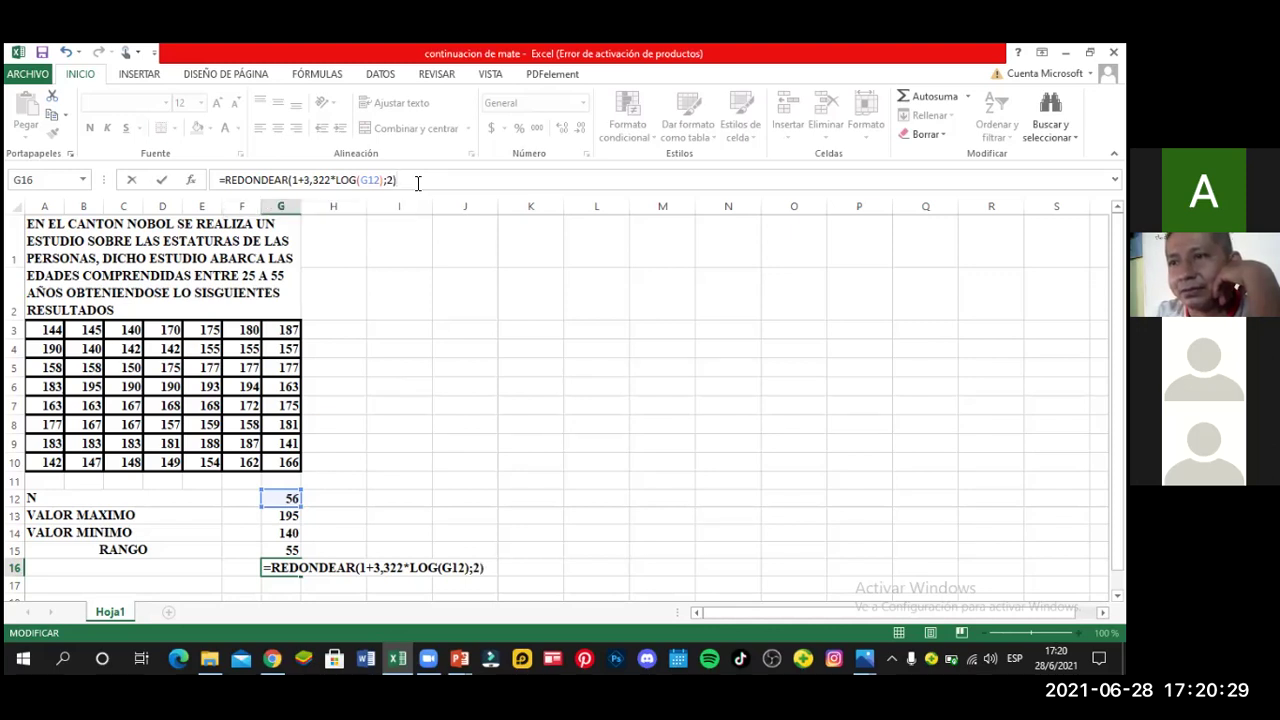
{"action": "key", "text": "Return"}
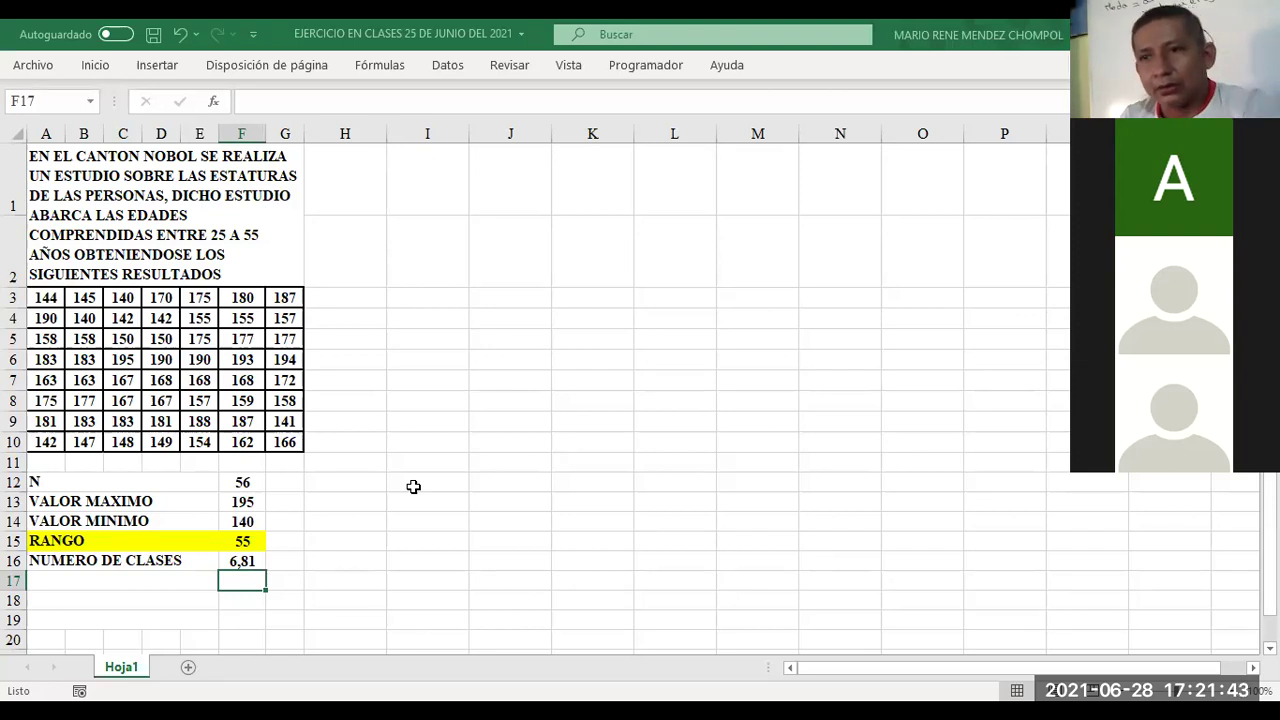
Step: Fill A16:F16 with Verde, Énfasis 6, Claro 60%
{"action": "left_click", "coordinate": [143, 582]}
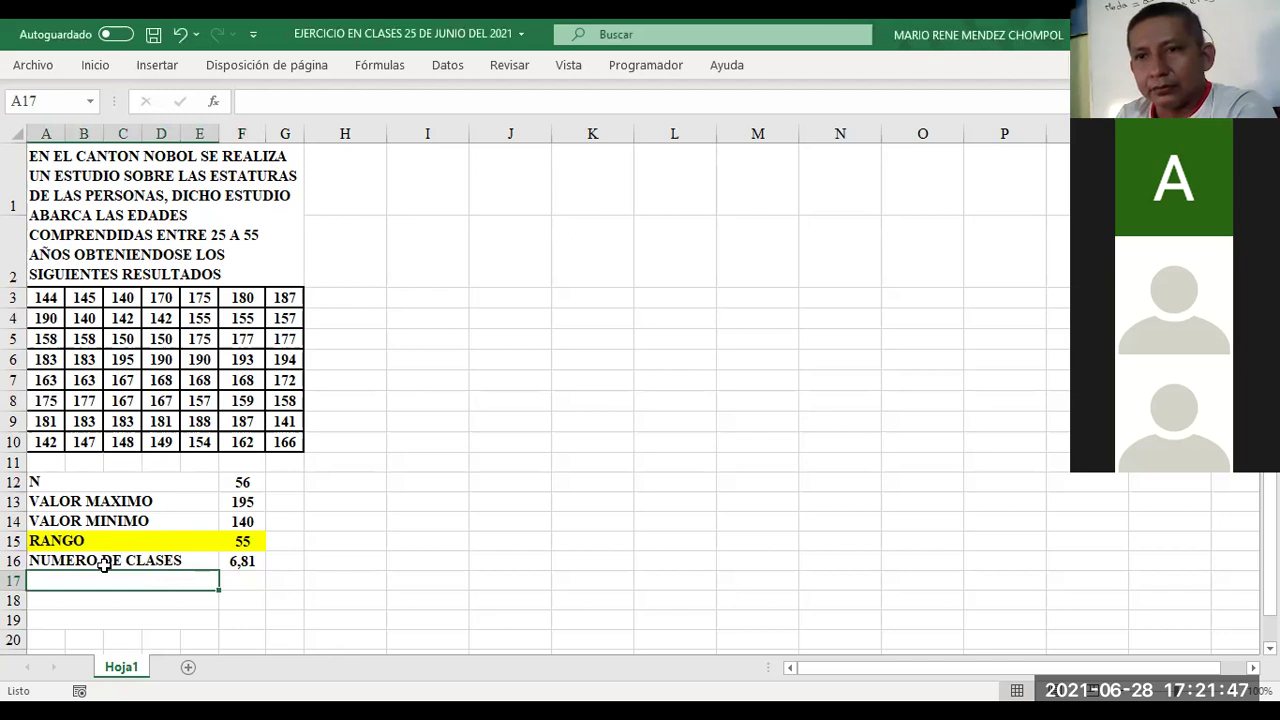
{"action": "left_click_drag", "start_coordinate": [104, 564], "coordinate": [241, 561]}
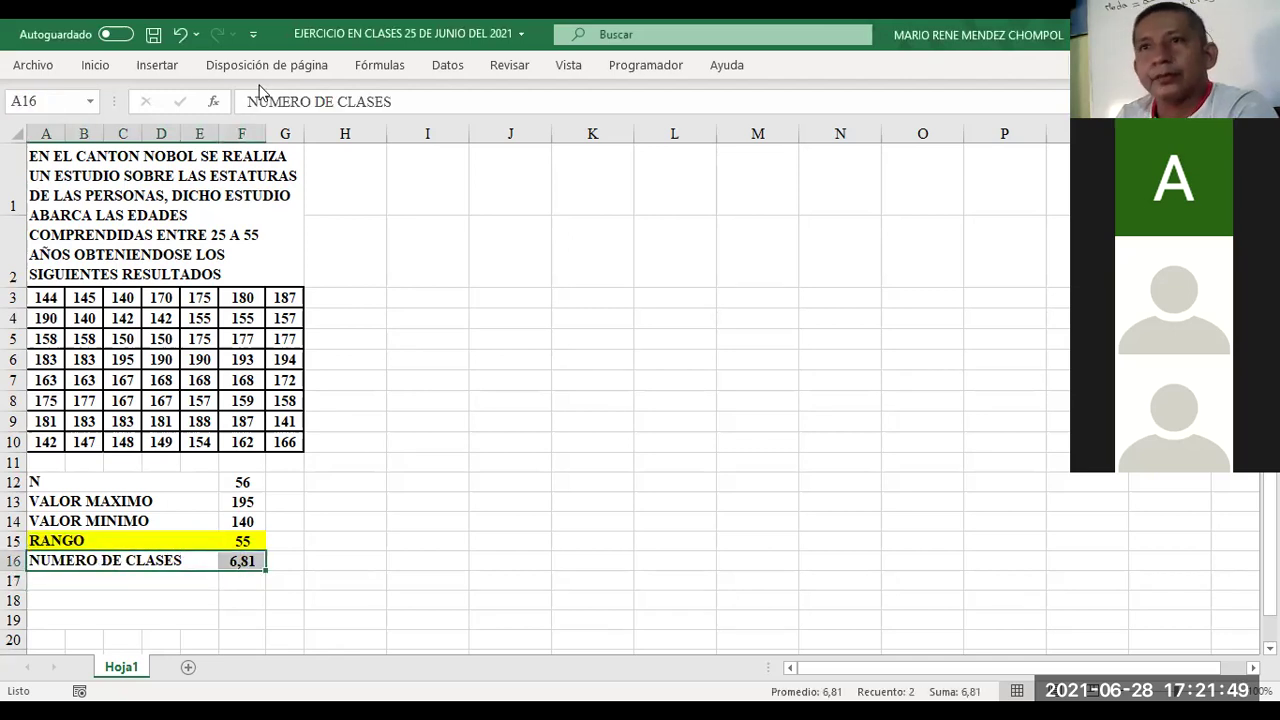
{"action": "left_click", "coordinate": [97, 66]}
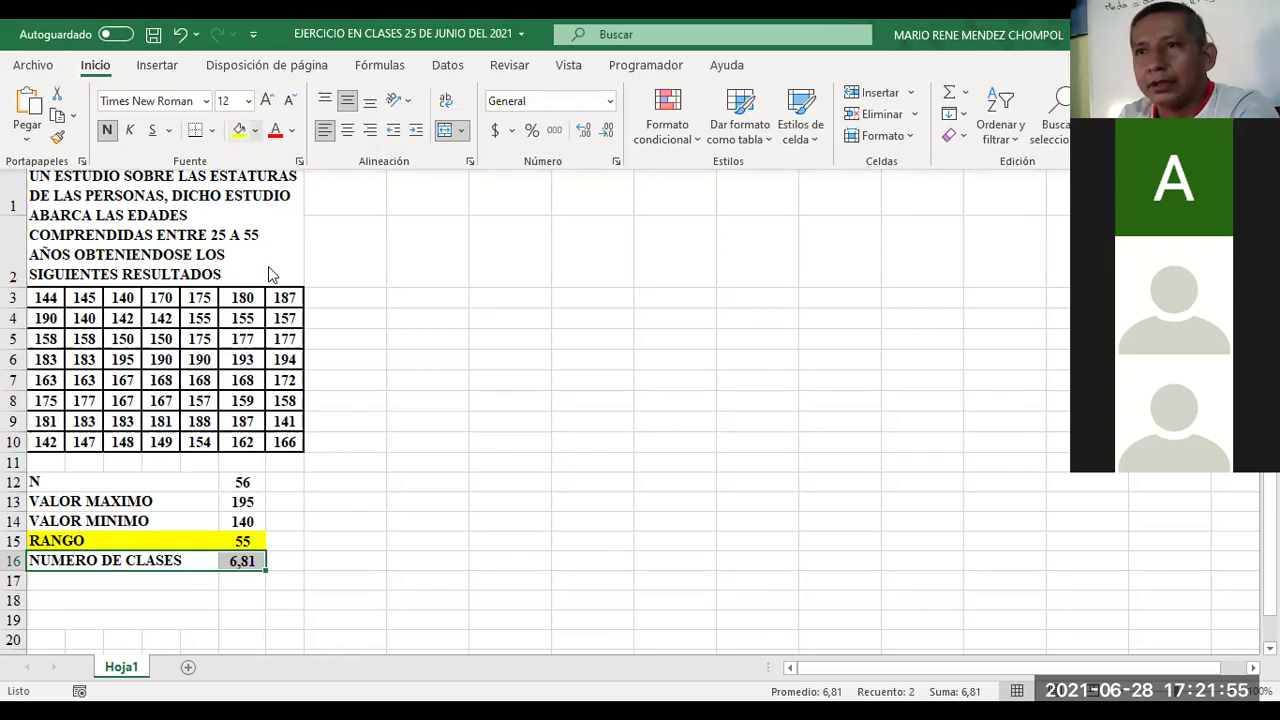
{"action": "left_click", "coordinate": [256, 131]}
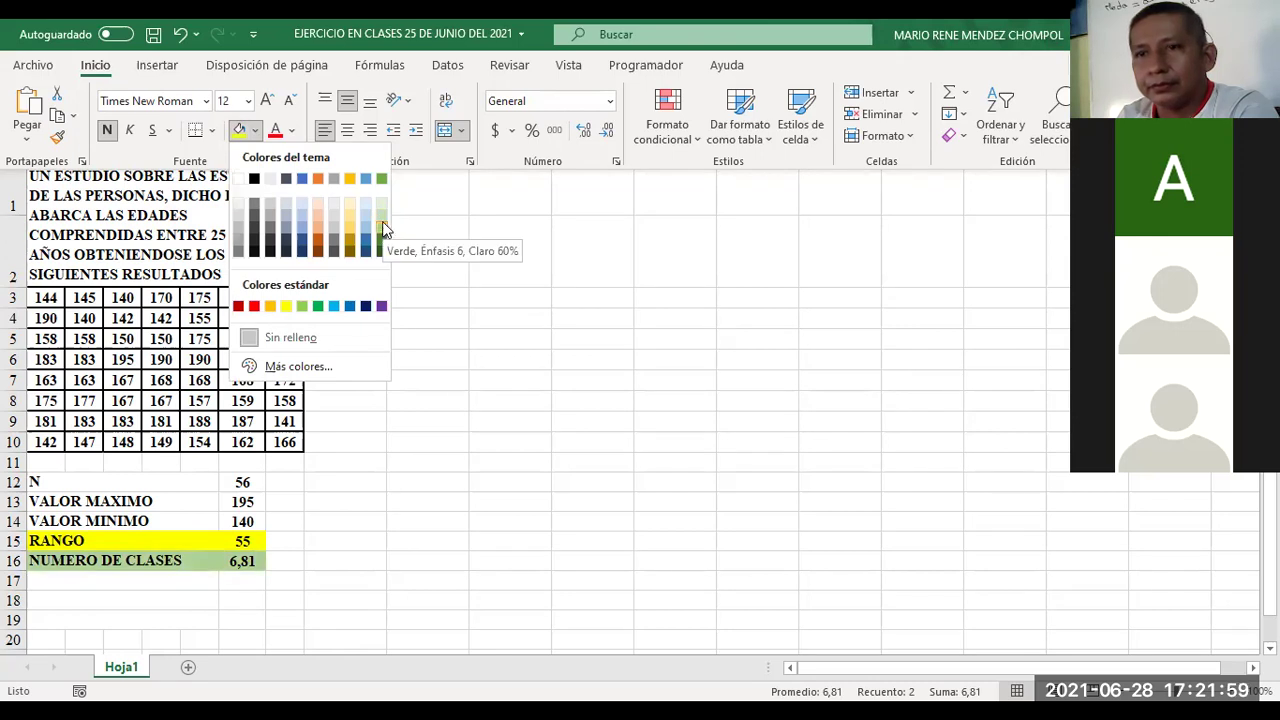
{"action": "left_click", "coordinate": [383, 229]}
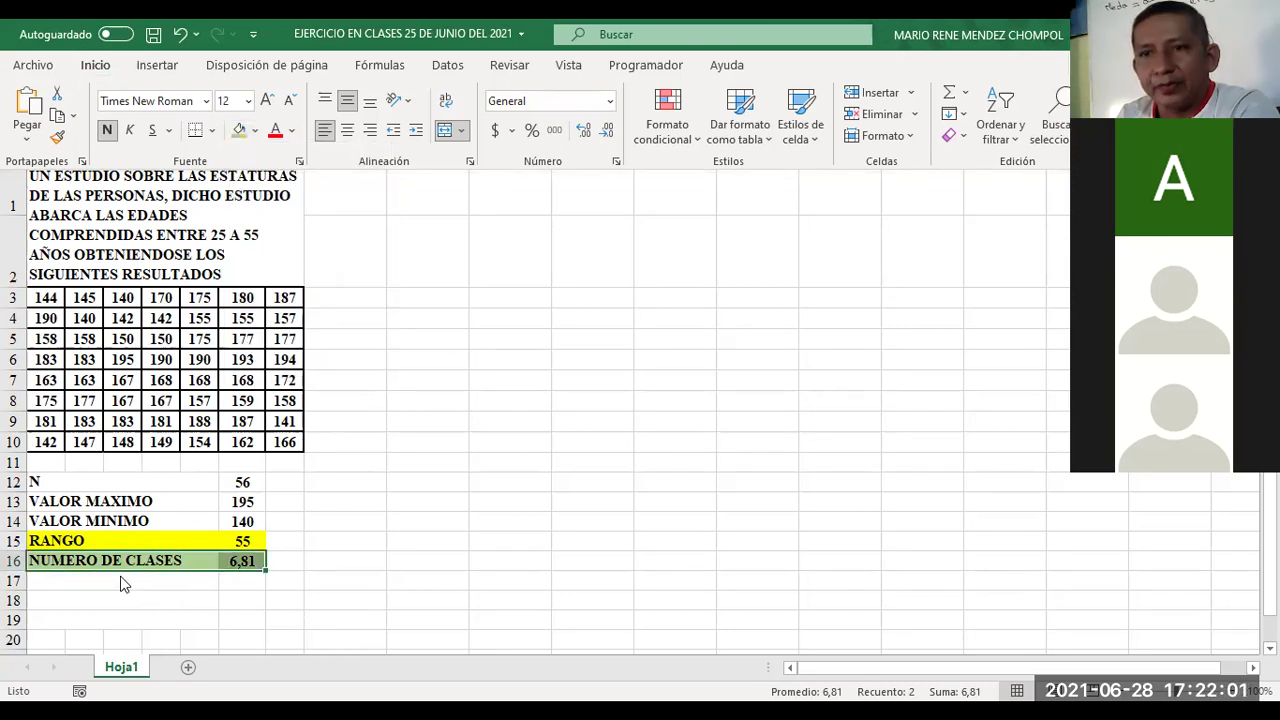
{"action": "left_click", "coordinate": [120, 582]}
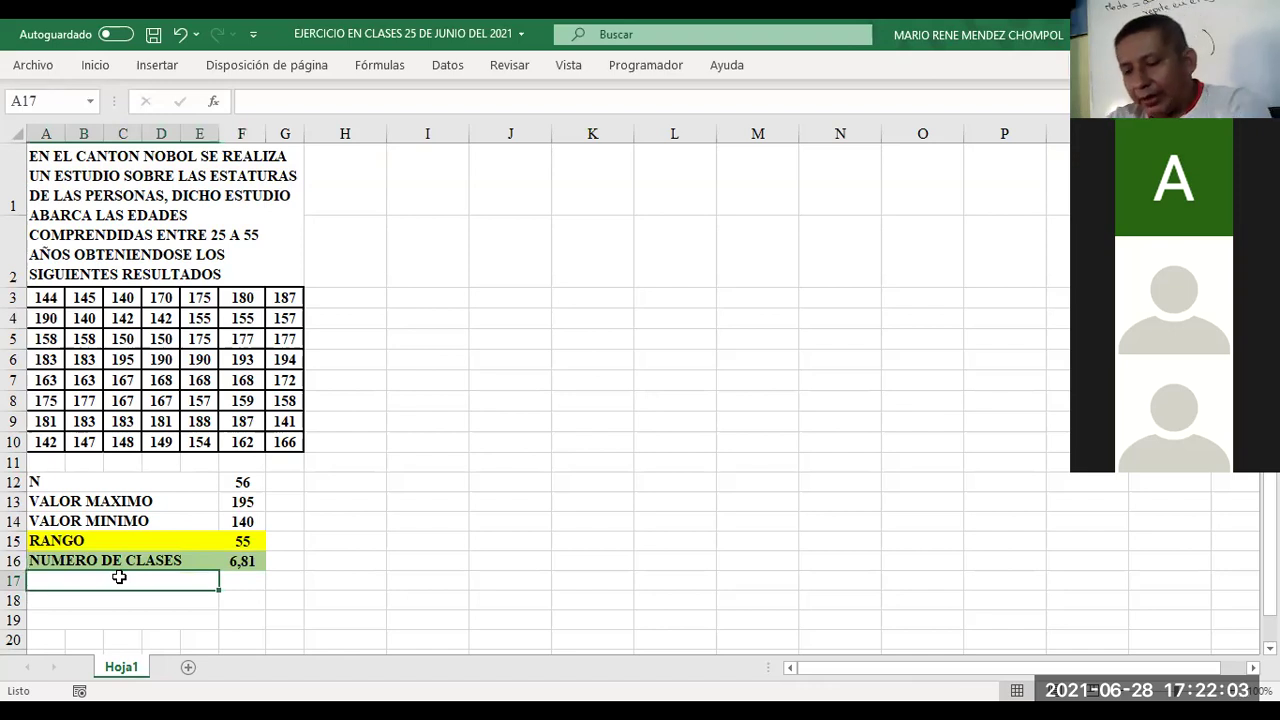
Step: Add the NUMERO DE FILAS label in A17 and =REDONDEAR.MAS(F16;0) in F17, giving 7
{"action": "type", "text": "N"}
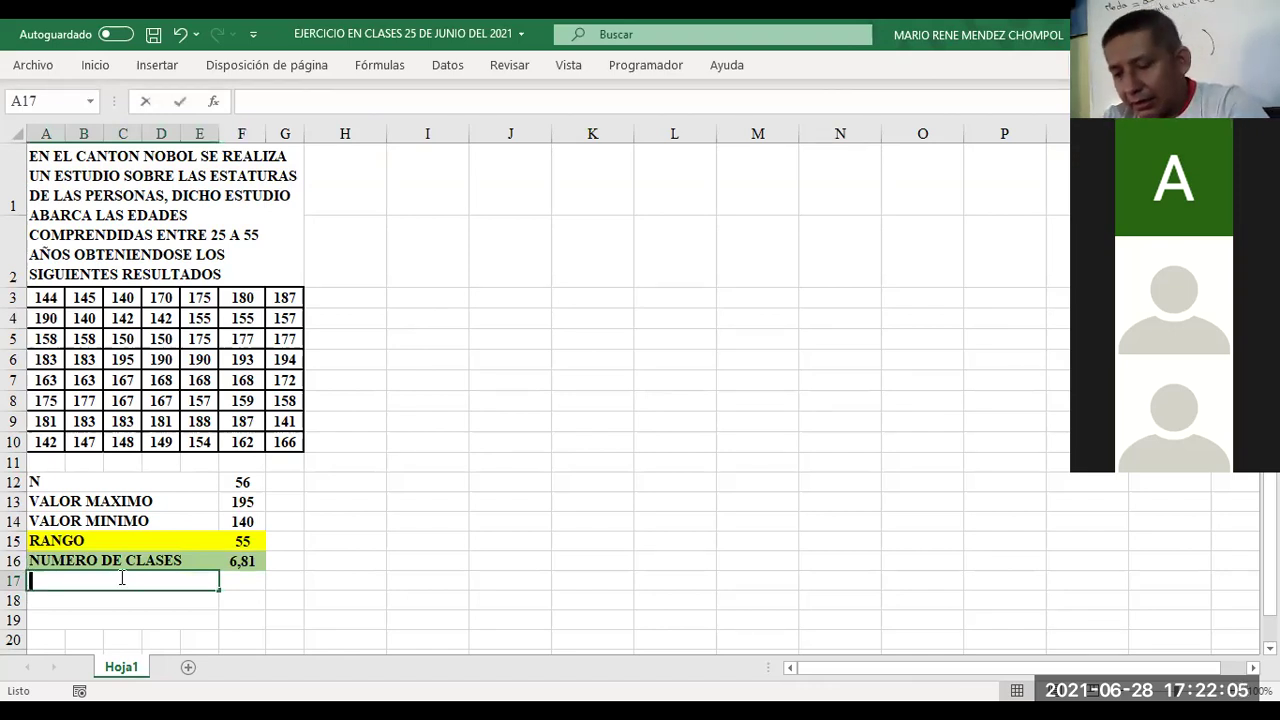
{"action": "type", "text": "UMERO DE "}
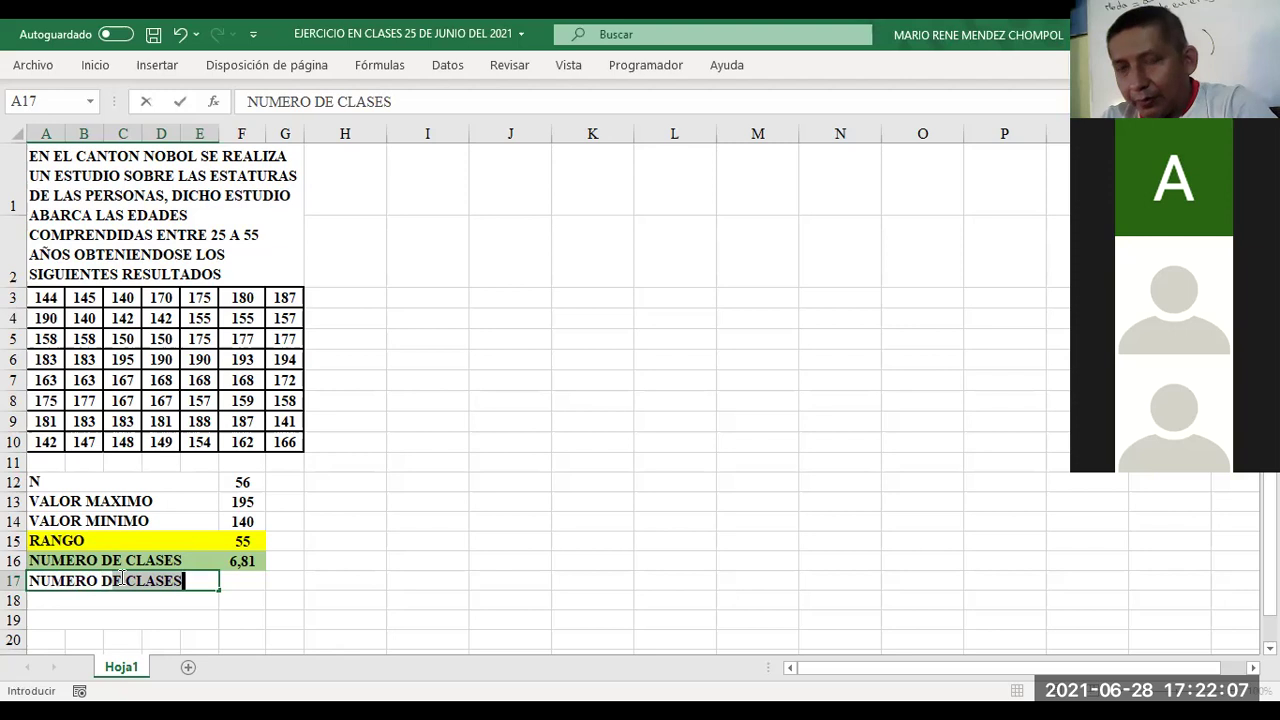
{"action": "type", "text": "FILAS"}
{"action": "key", "text": "Tab"}
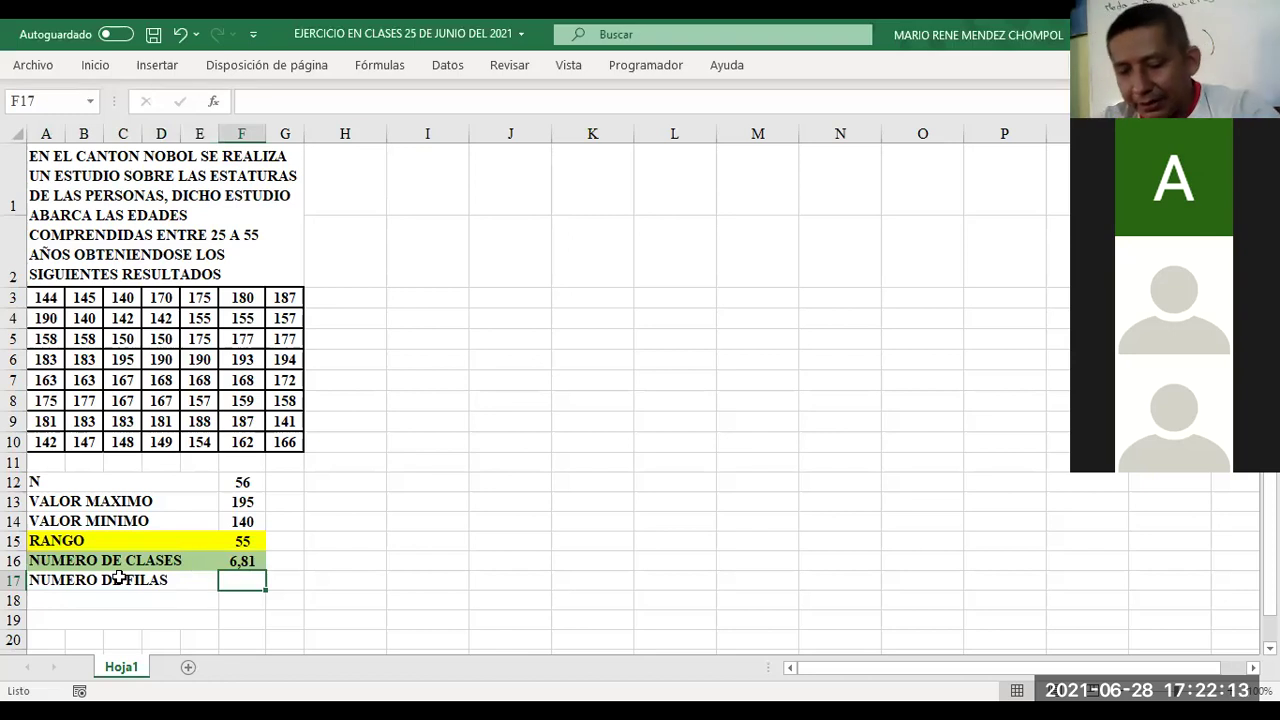
{"action": "type", "text": "="}
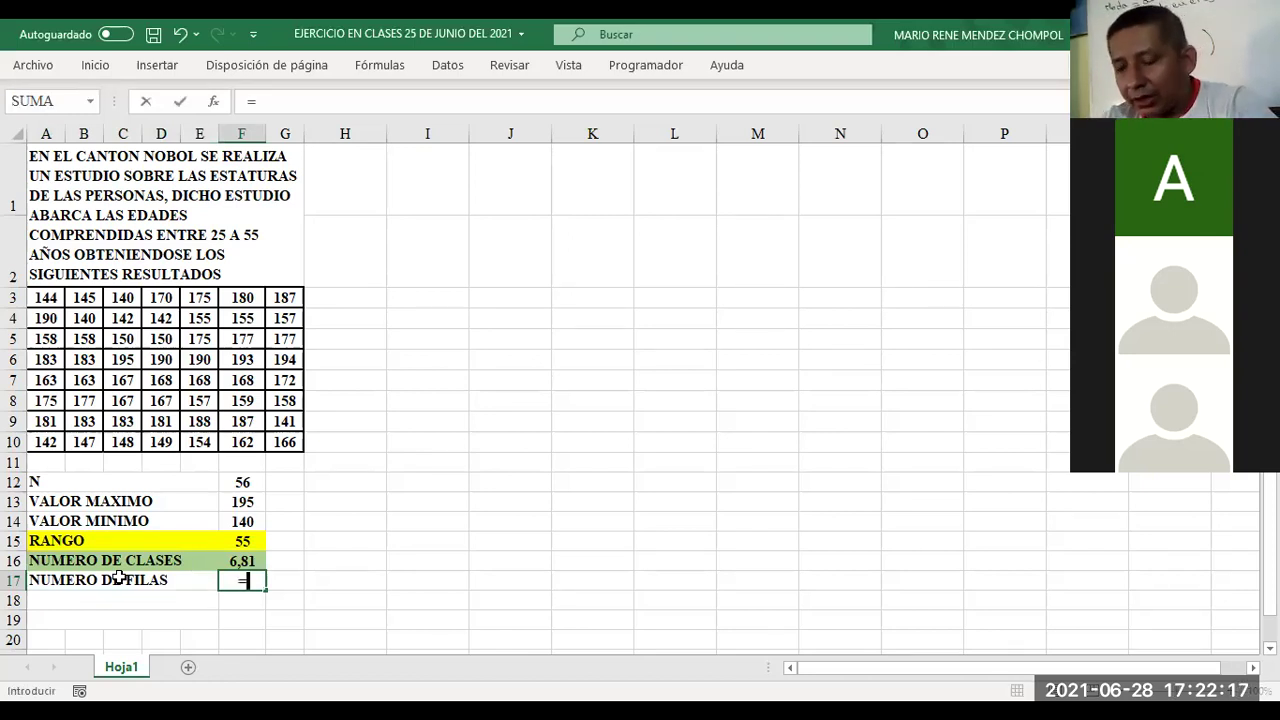
{"action": "type", "text": "RE"}
{"action": "key", "text": "BackSpace"}
{"action": "key", "text": "BackSpace"}
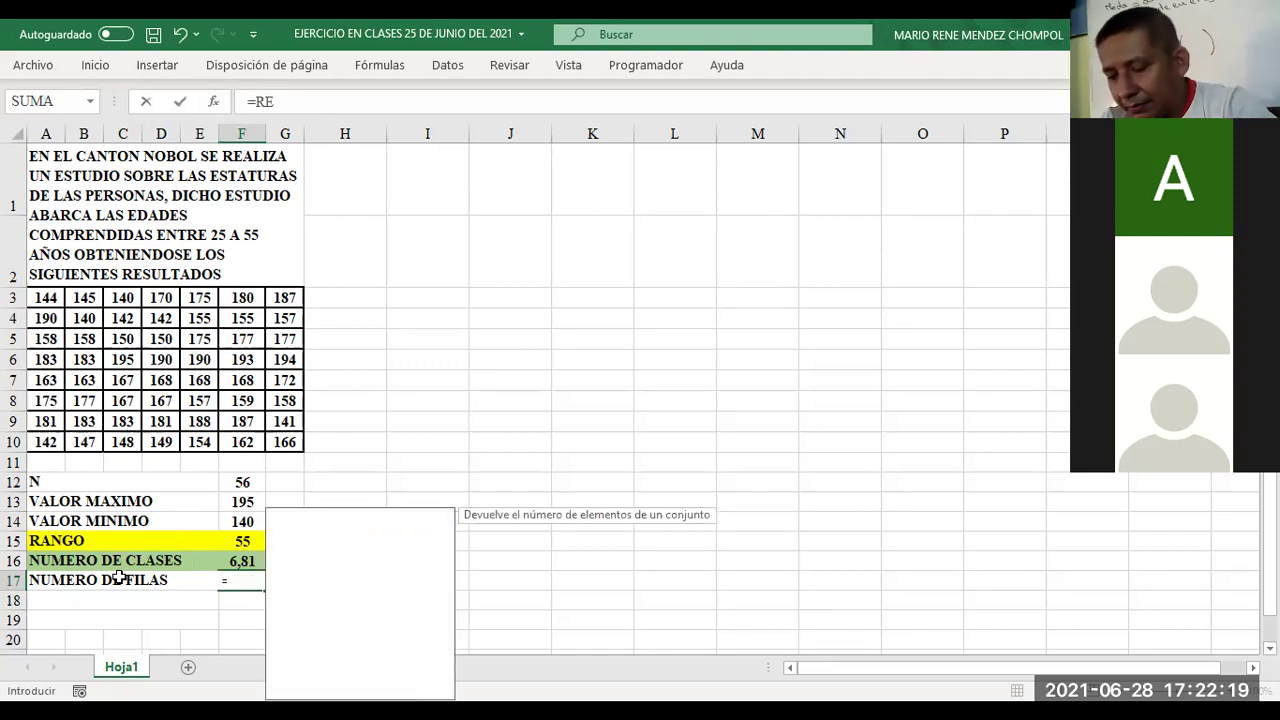
{"action": "type", "text": "DONDE"}
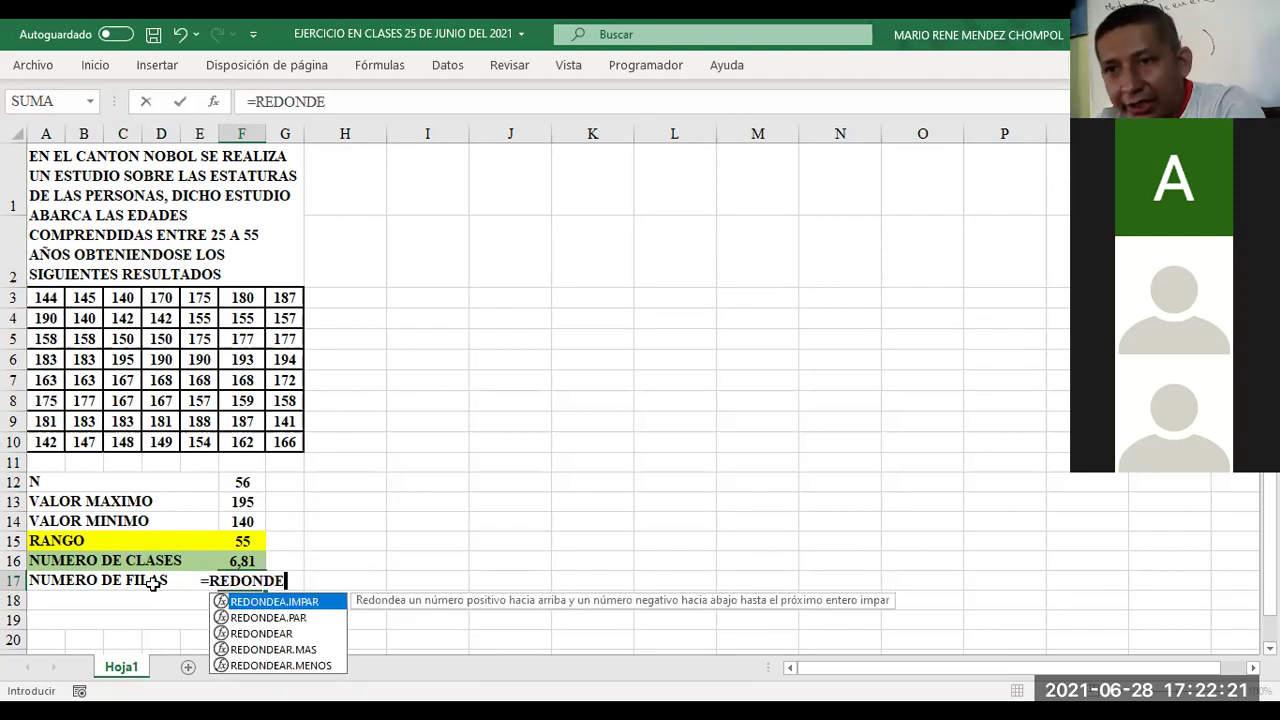
{"action": "left_click", "coordinate": [274, 649]}
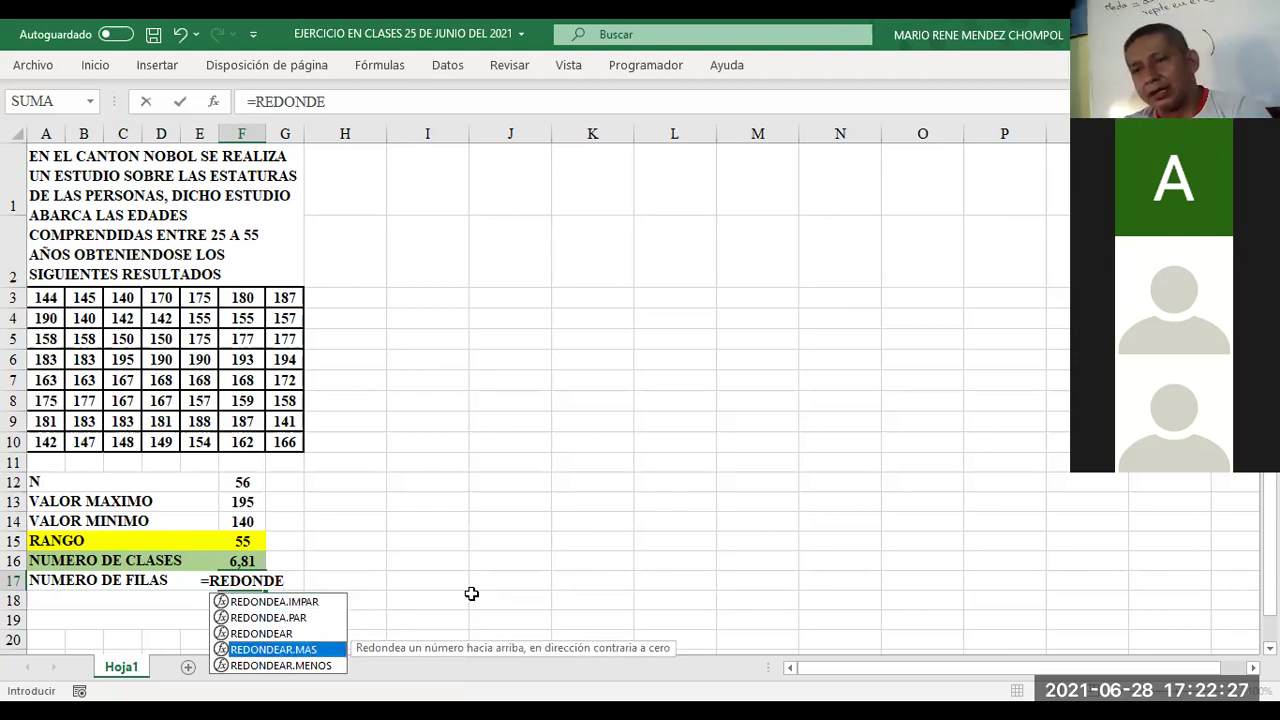
{"action": "double_click", "coordinate": [285, 651]}
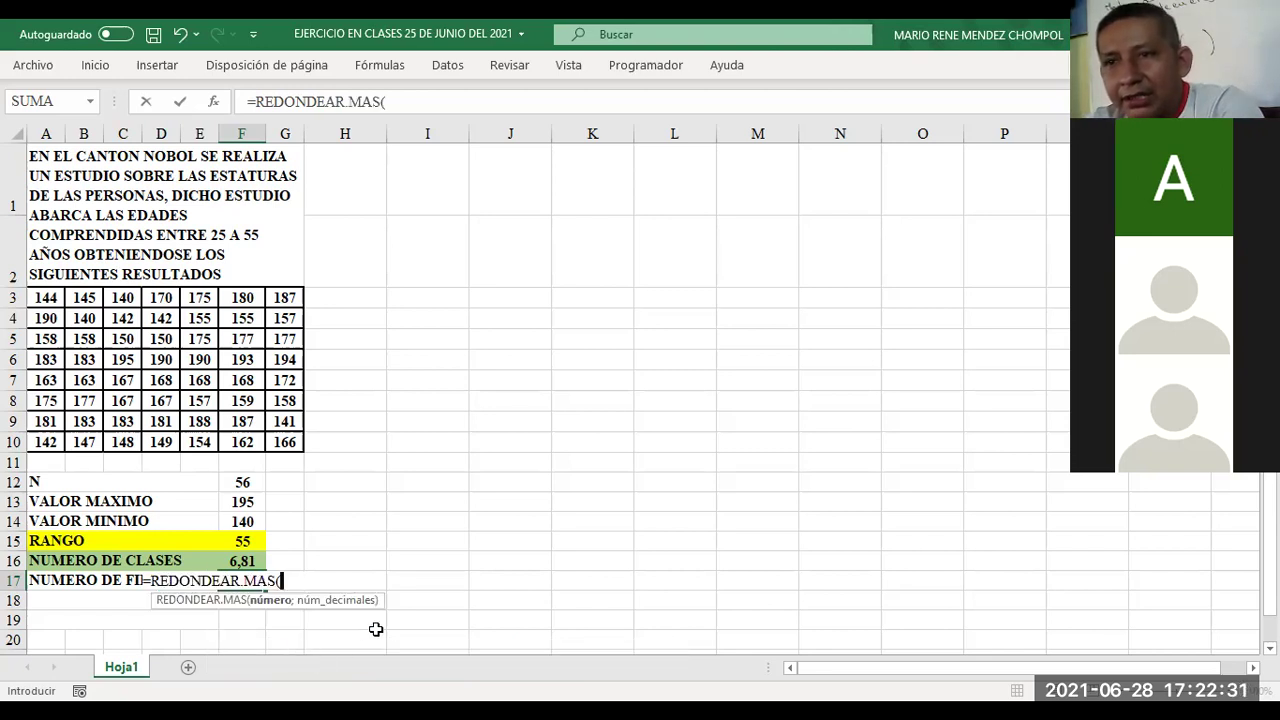
{"action": "left_click", "coordinate": [232, 563]}
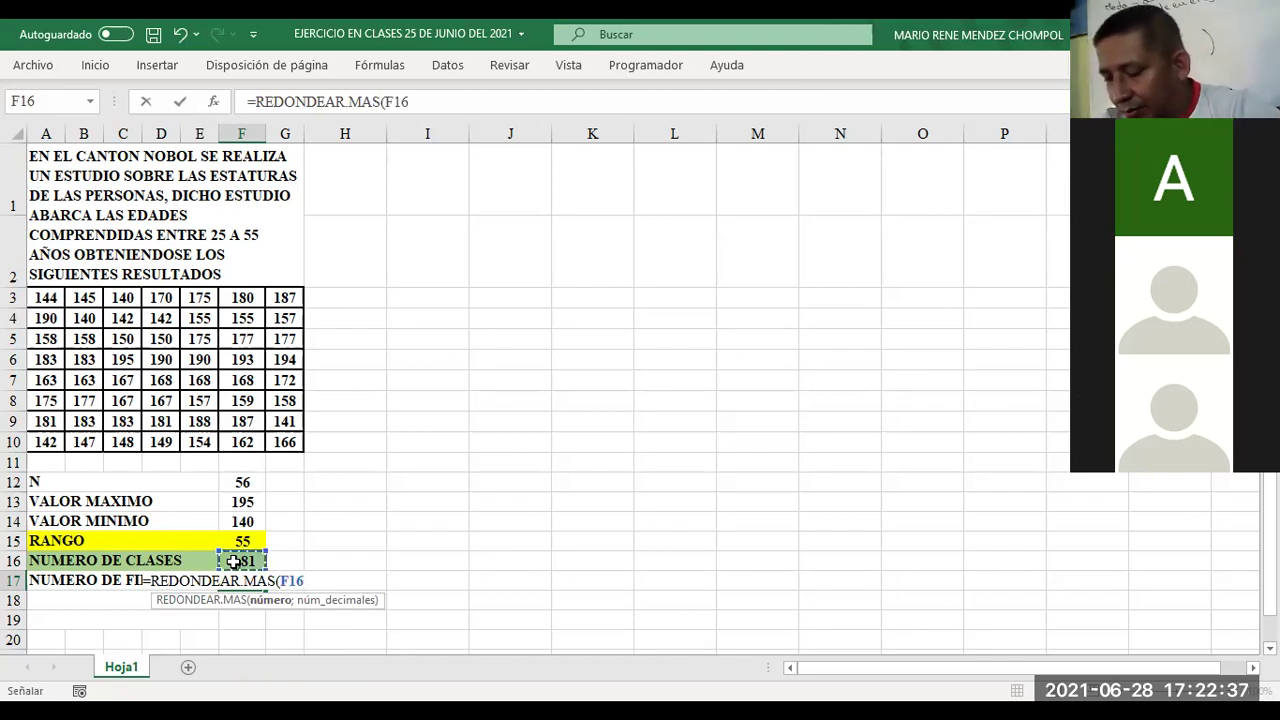
{"action": "type", "text": ";"}
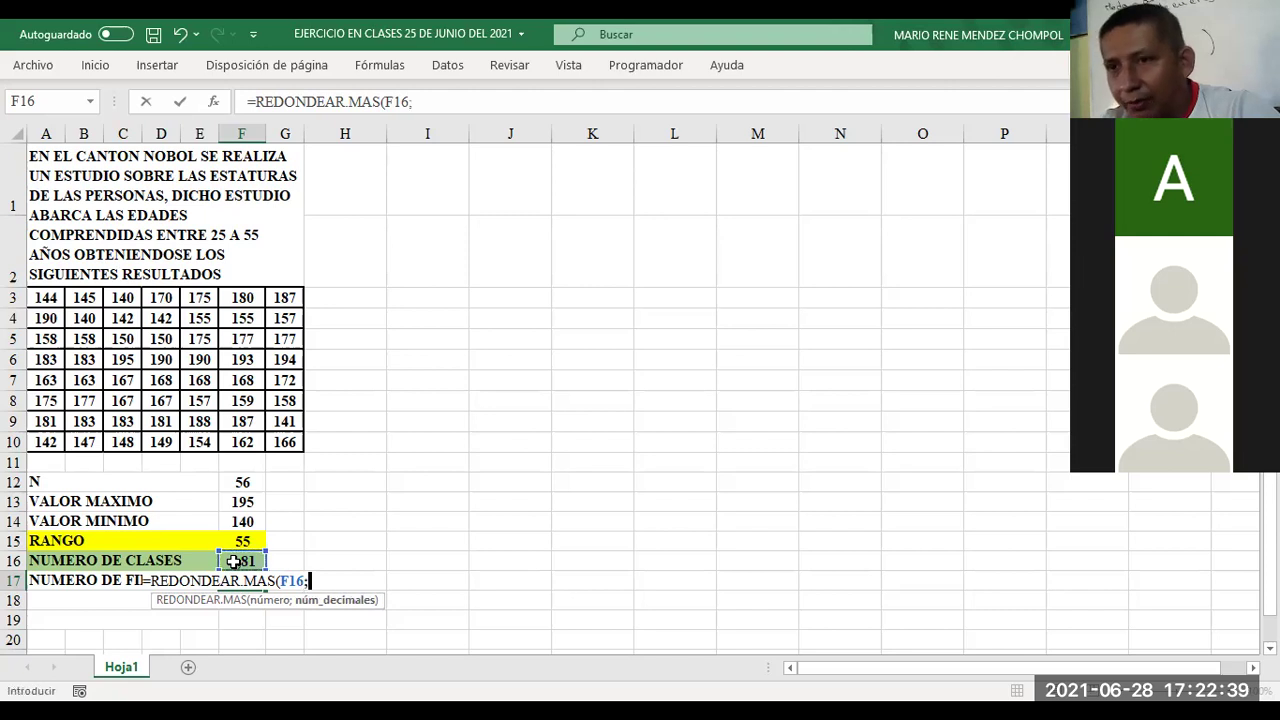
{"action": "type", "text": "0"}
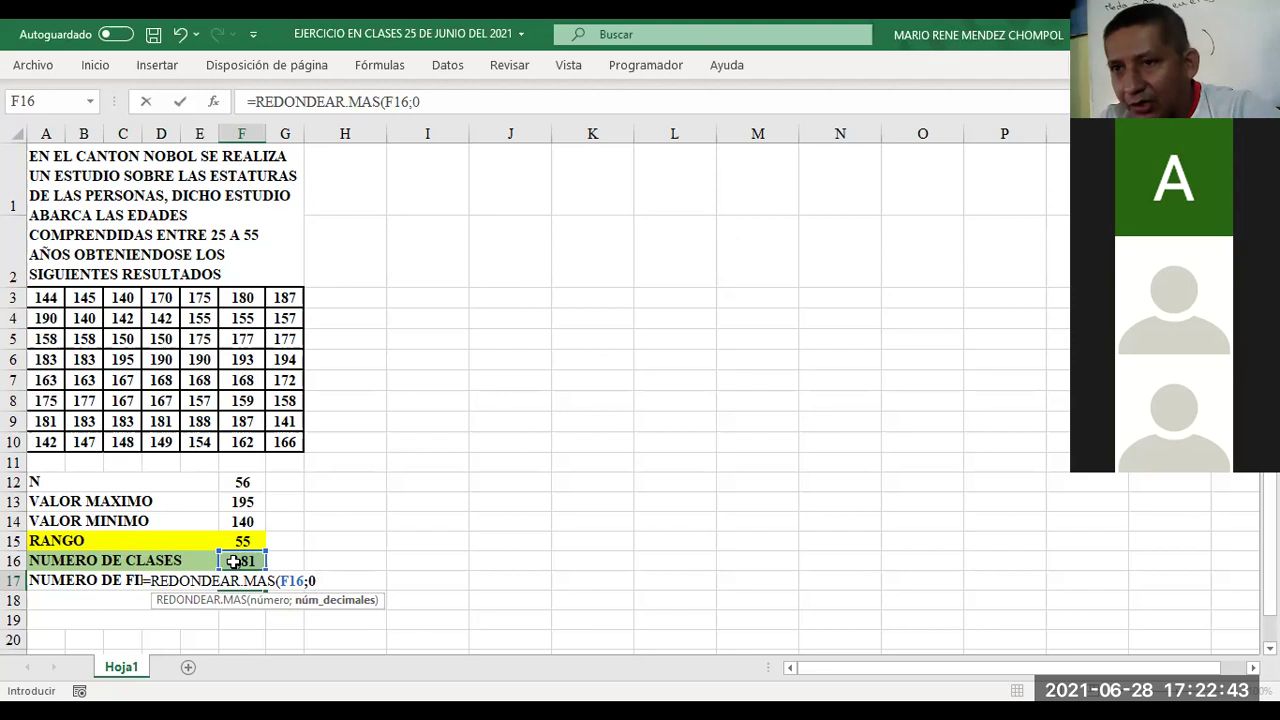
{"action": "type", "text": ")"}
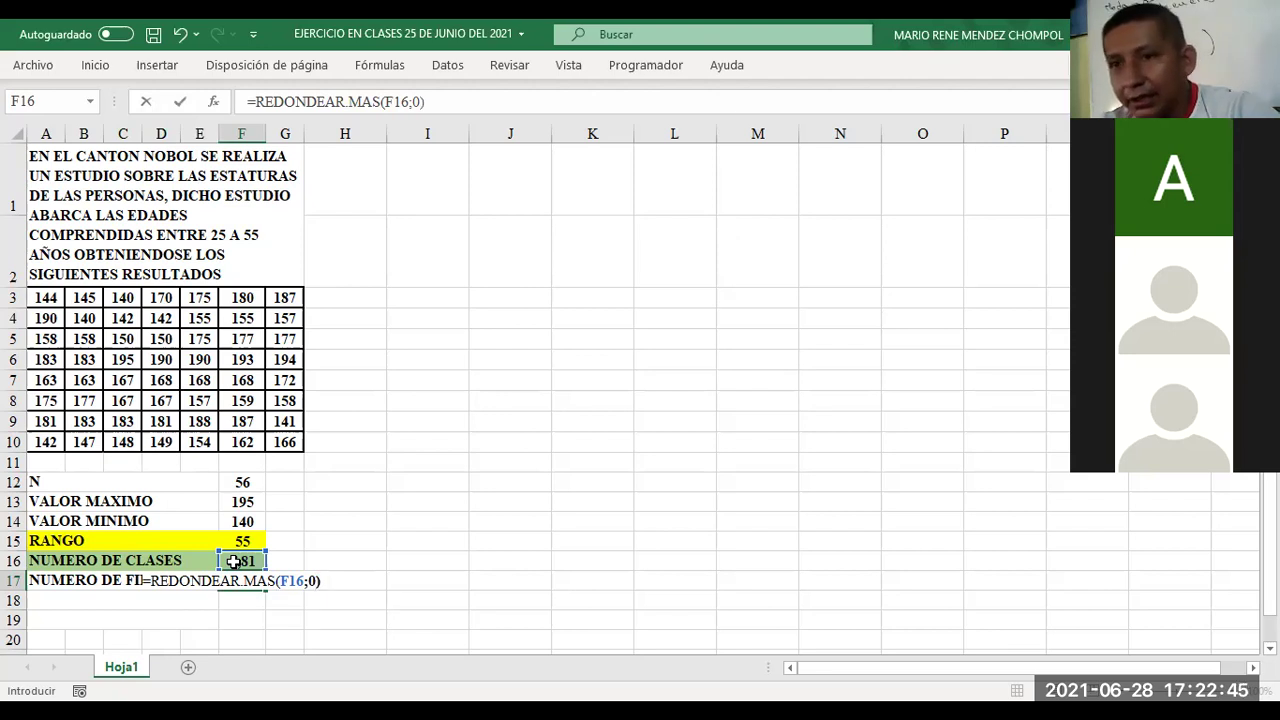
{"action": "key", "text": "Return"}
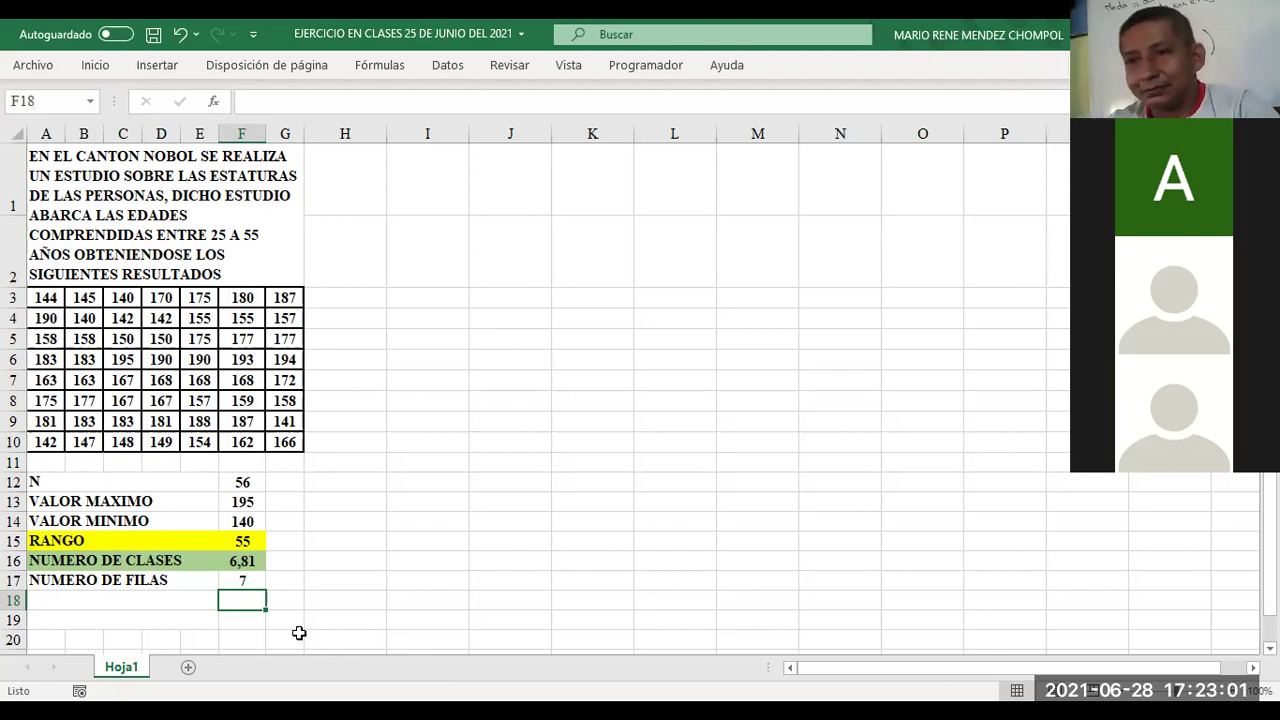
Step: Clear the existing value and formula from F17
{"action": "type", "text": "="}
{"action": "key", "text": "Up"}
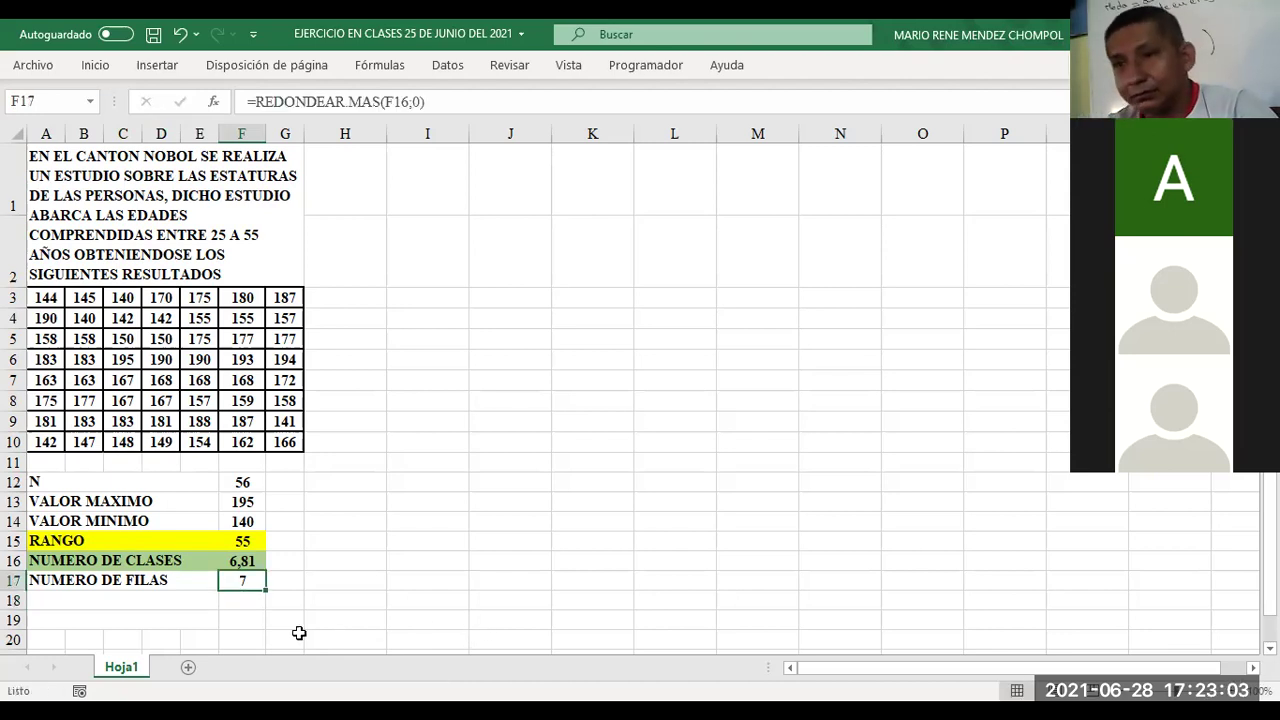
{"action": "key", "text": "Delete"}
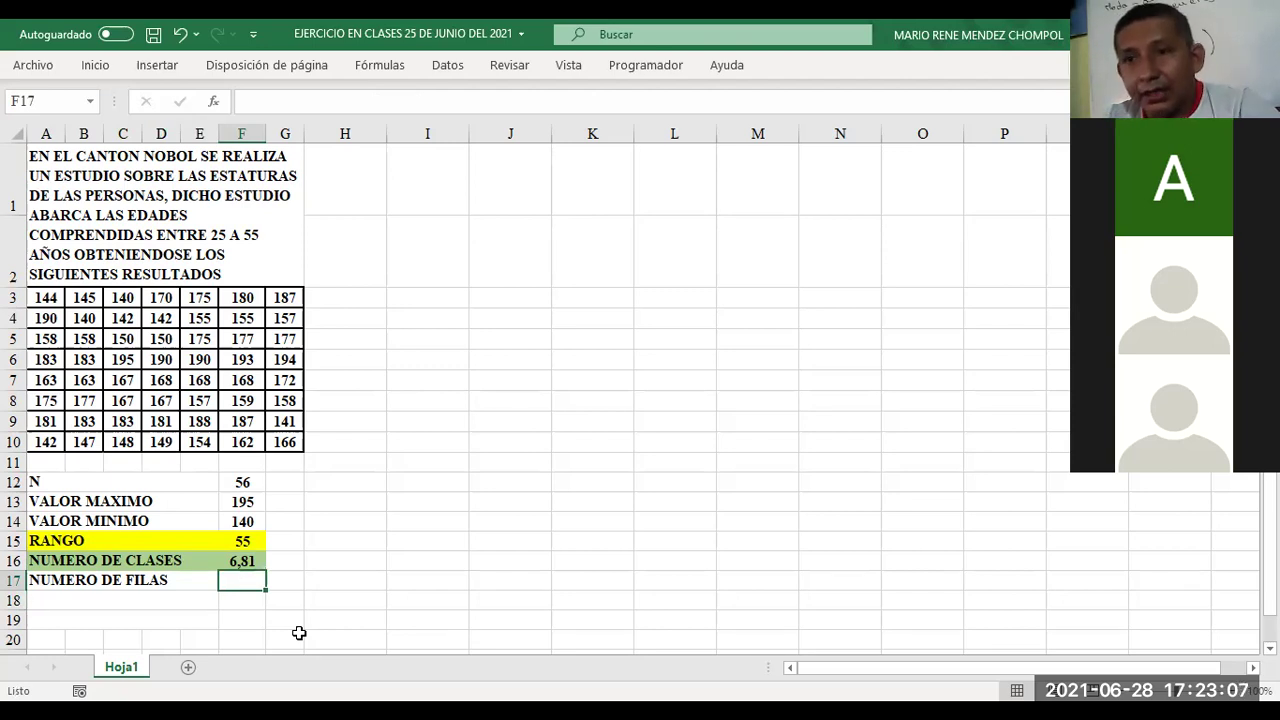
Step: Start an =REDONDEAR.MAS( formula on F16 in F17, erasing the mistyped arguments
{"action": "type", "text": "="}
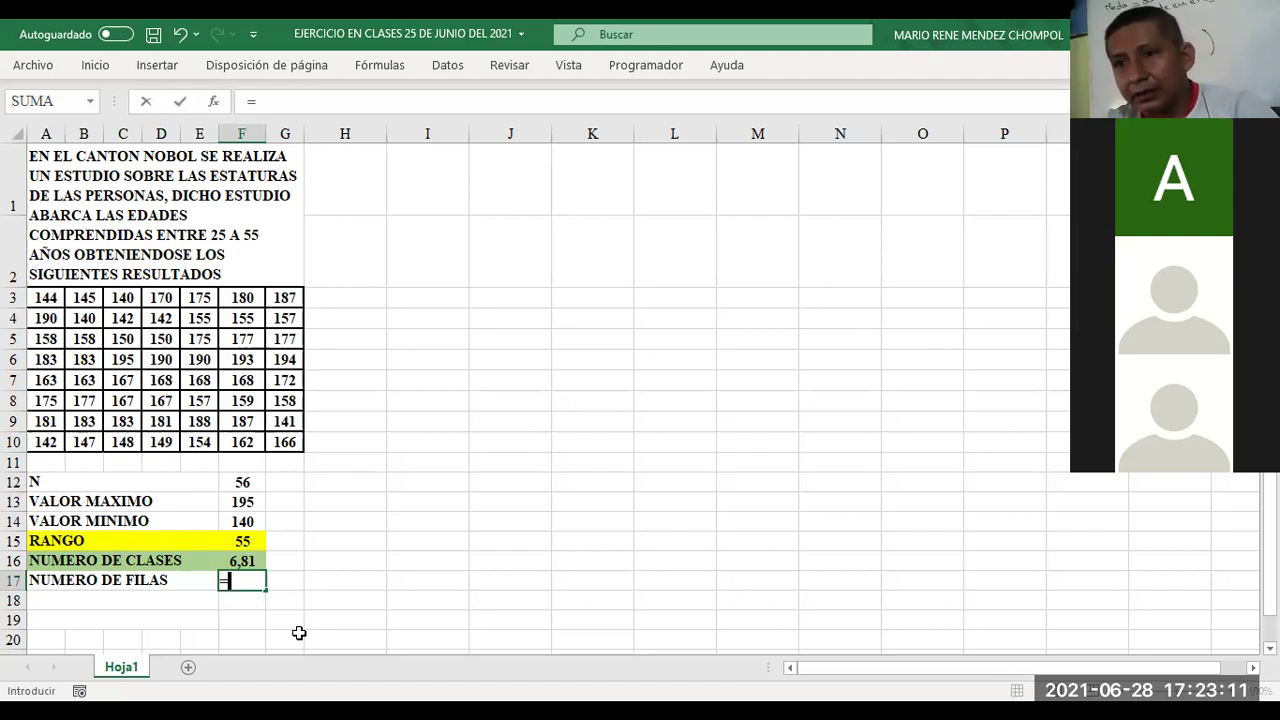
{"action": "type", "text": "R"}
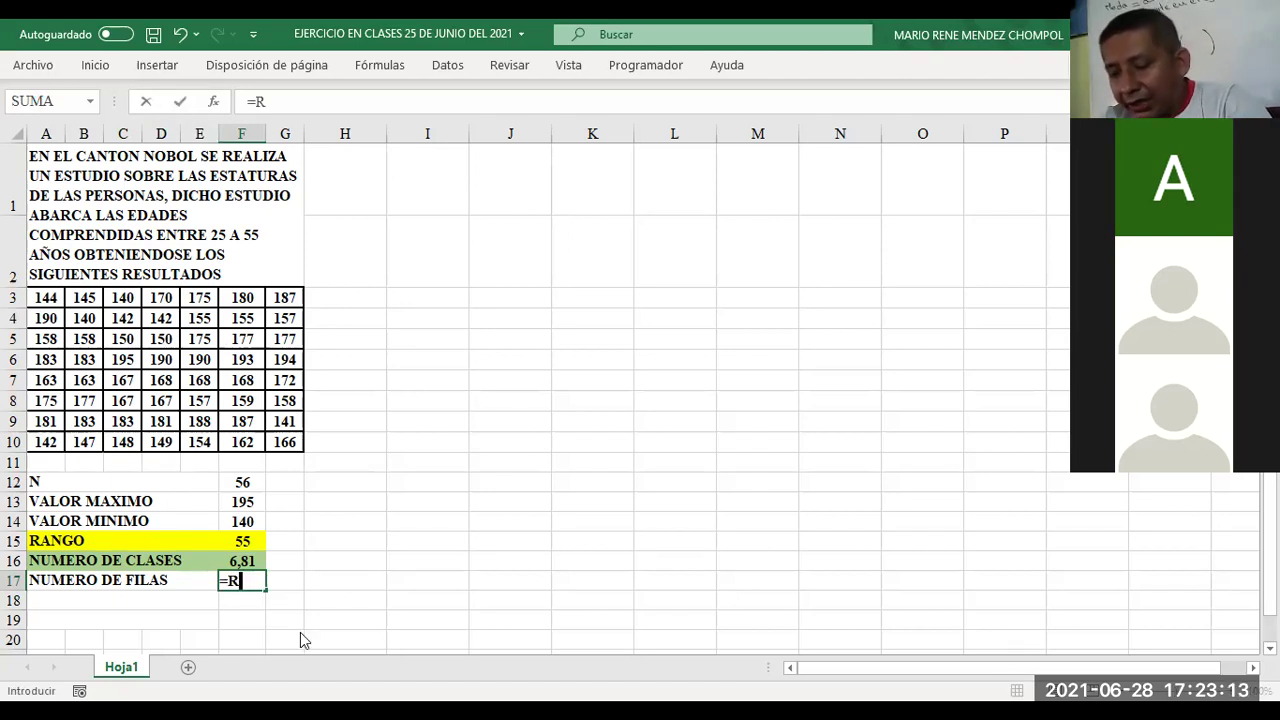
{"action": "type", "text": "EDONDE"}
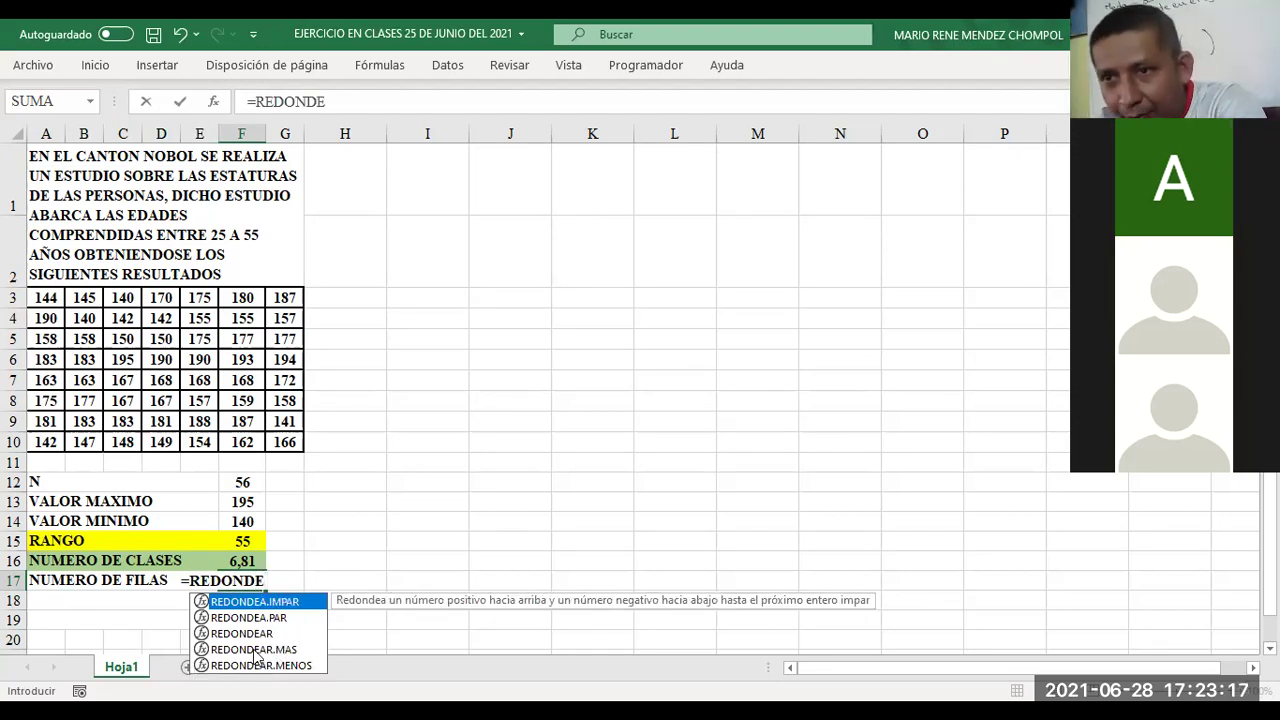
{"action": "left_click", "coordinate": [256, 650]}
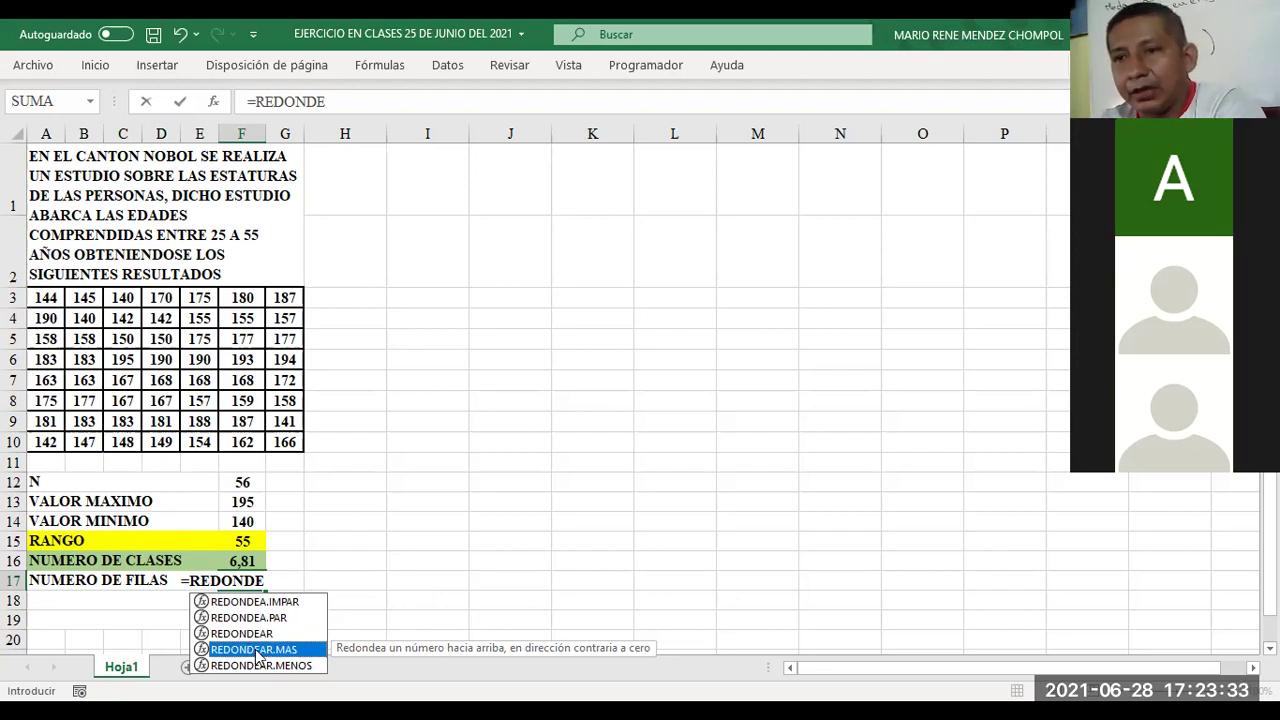
{"action": "double_click", "coordinate": [257, 652]}
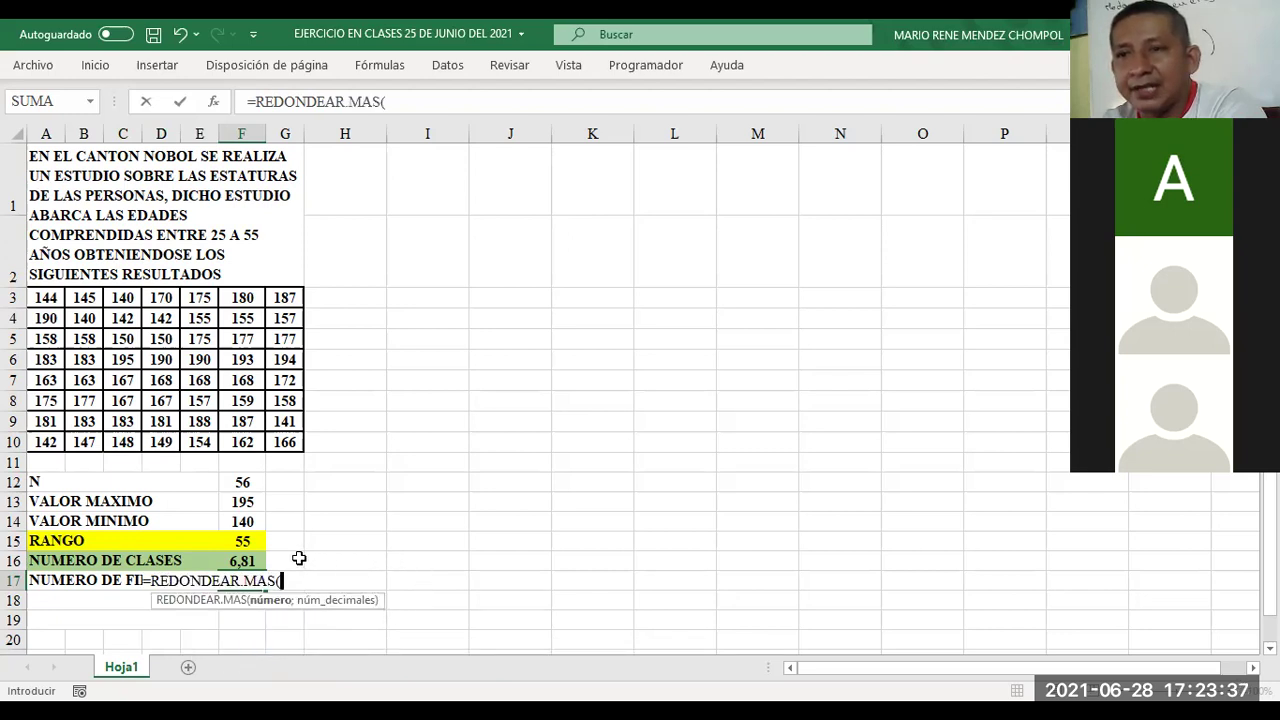
{"action": "left_click", "coordinate": [238, 557]}
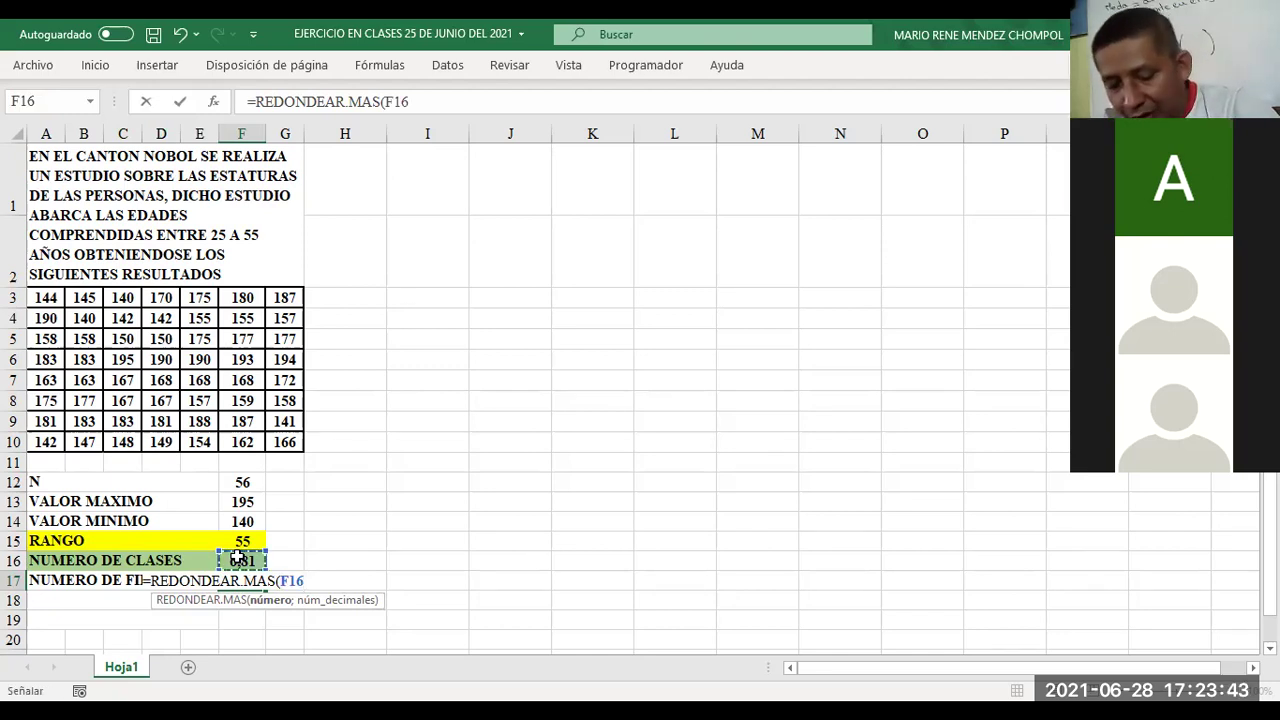
{"action": "type", "text": ";"}
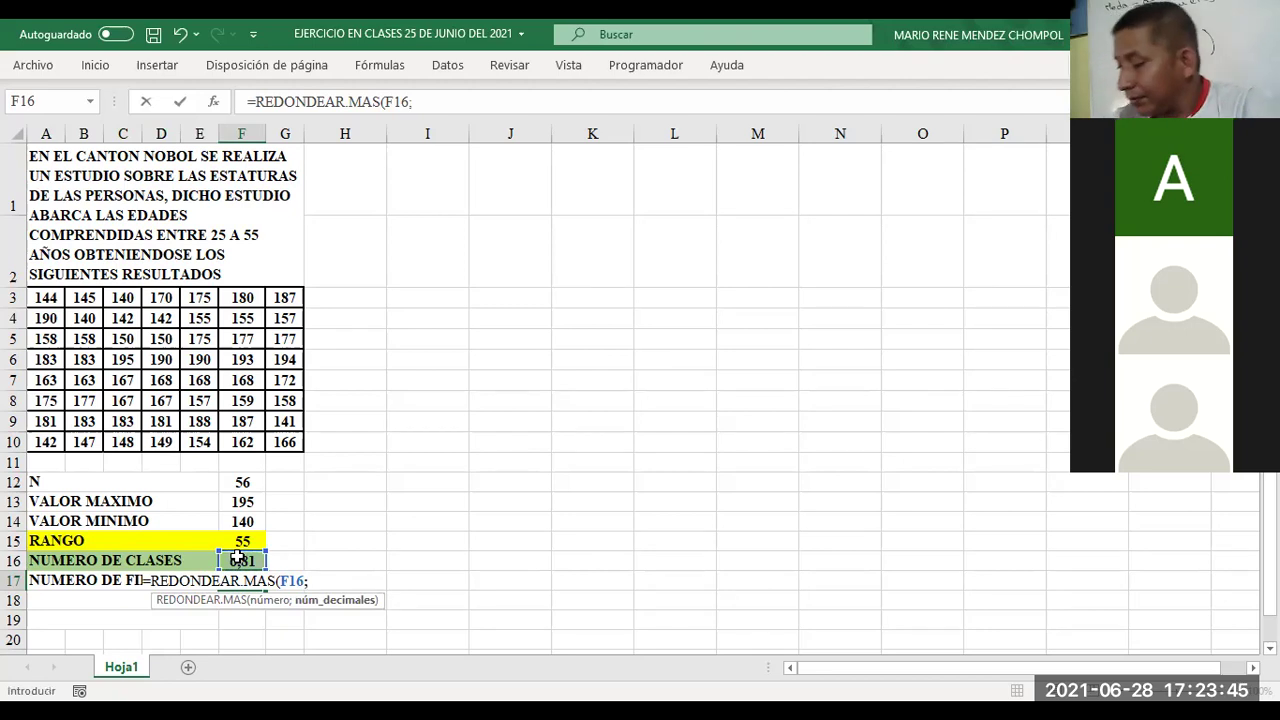
{"action": "type", "text": "0"}
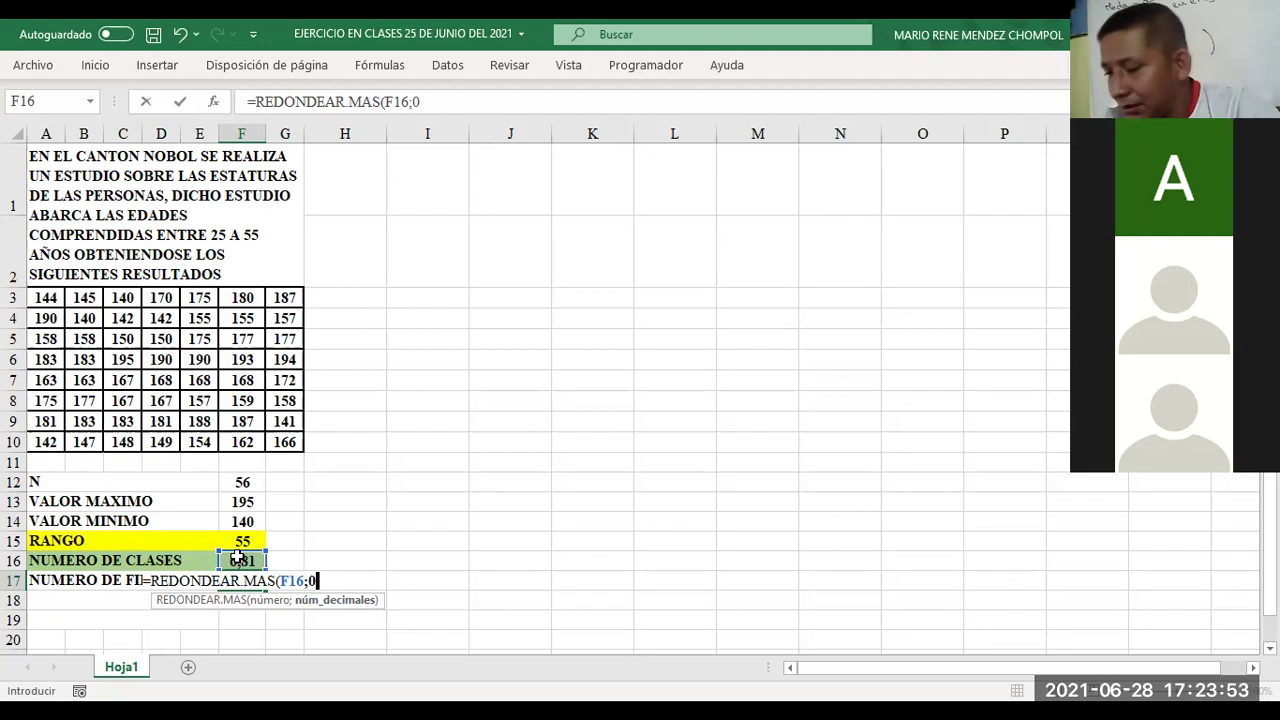
{"action": "key", "text": "BackSpace"}
{"action": "key", "text": "BackSpace"}
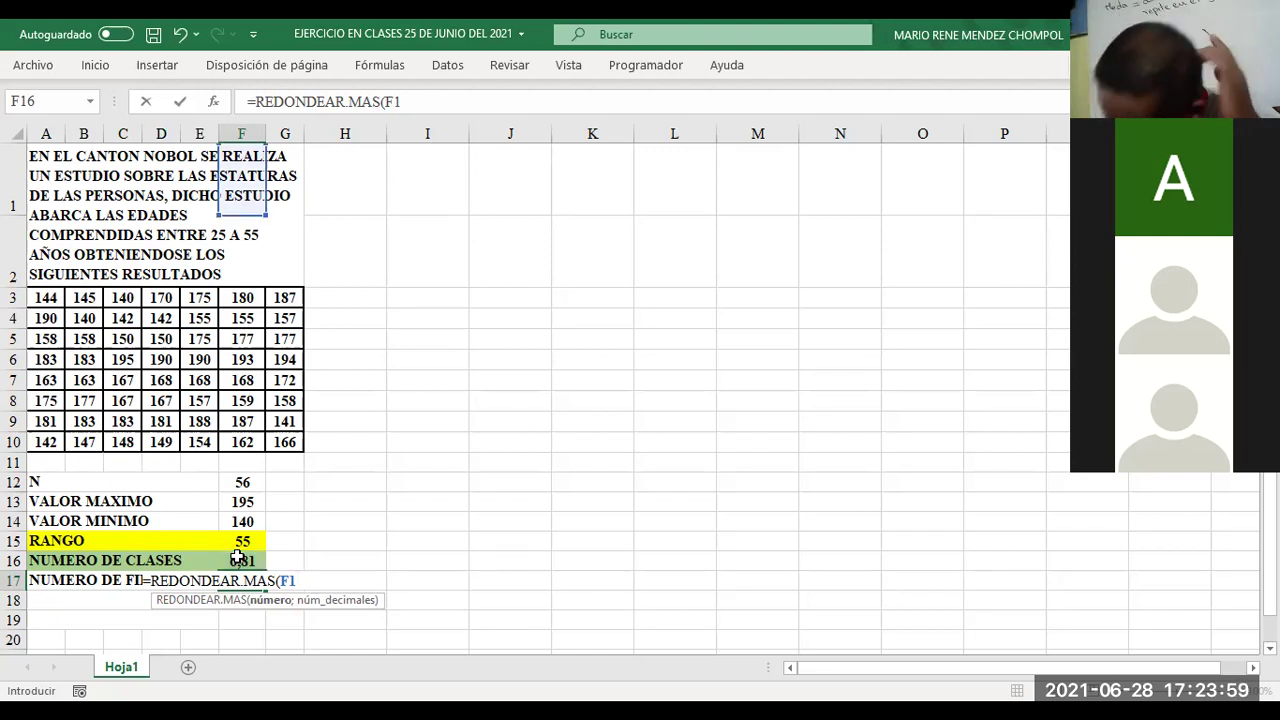
{"action": "key", "text": "BackSpace"}
{"action": "key", "text": "BackSpace"}
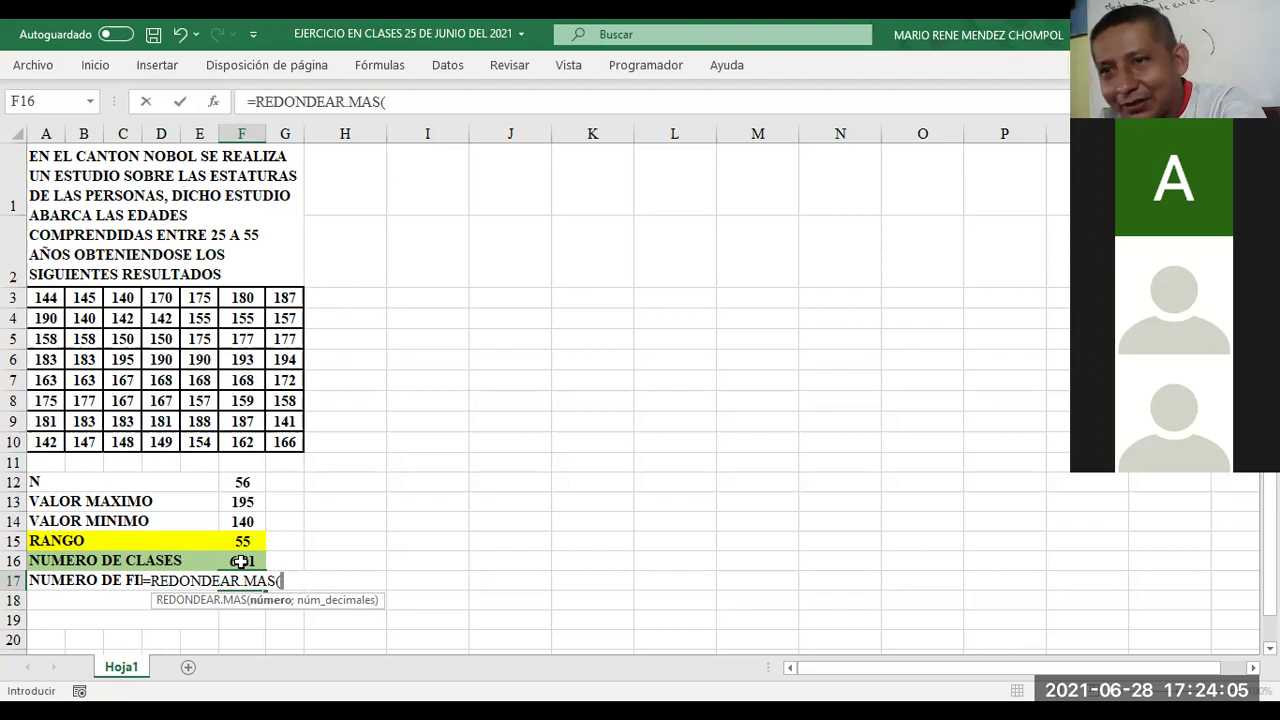
Step: Complete F17 as =REDONDEAR.MAS(F16;0) so it shows 7 rows
{"action": "left_click", "coordinate": [241, 561]}
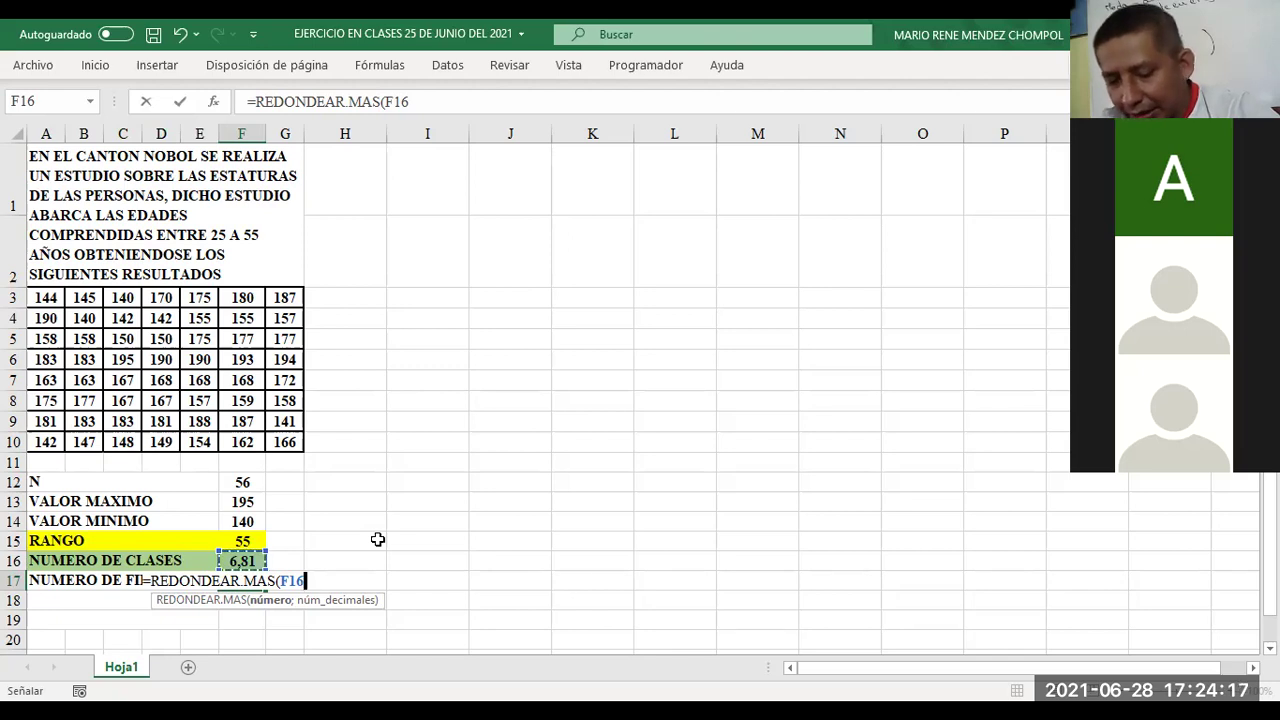
{"action": "type", "text": ";"}
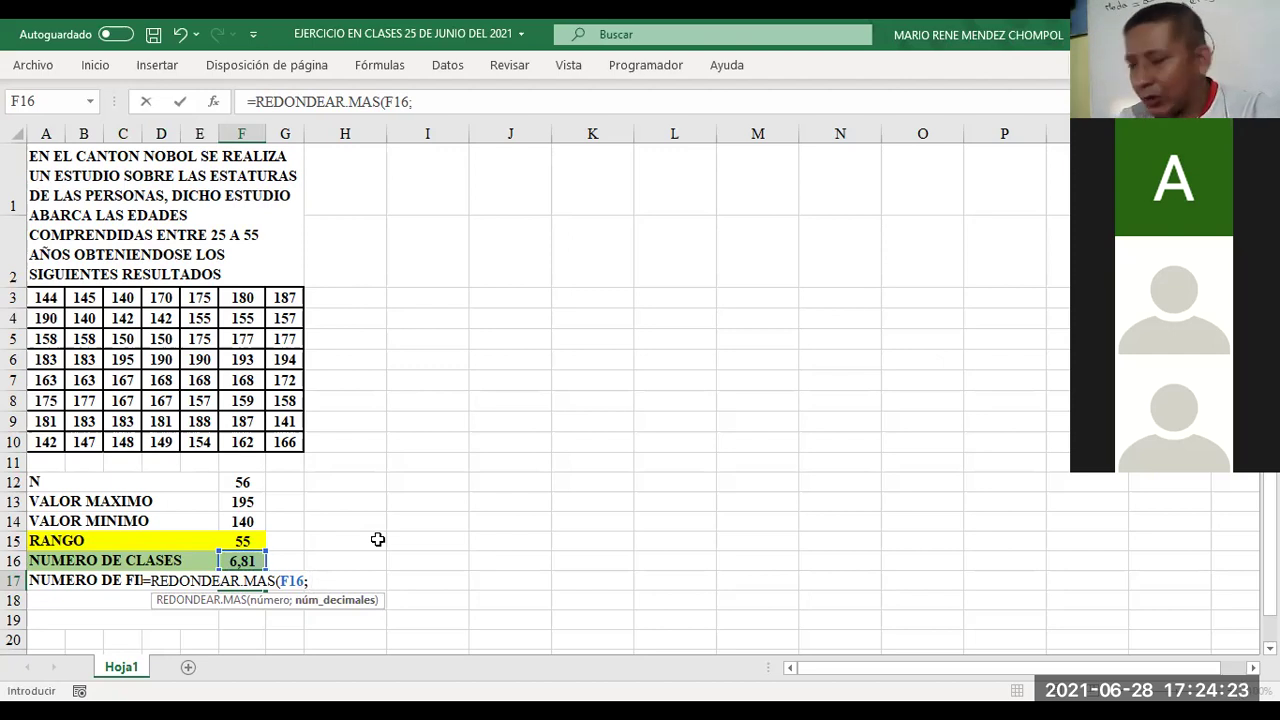
{"action": "type", "text": "0"}
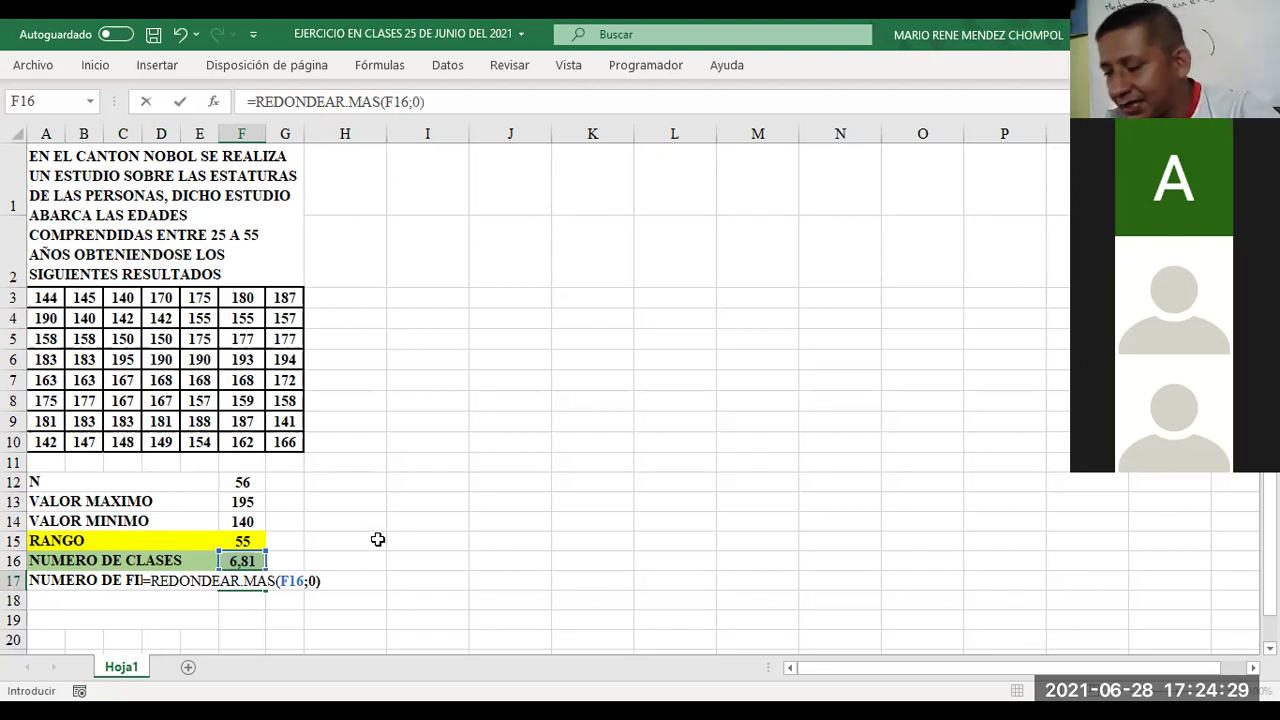
{"action": "key", "text": "Return"}
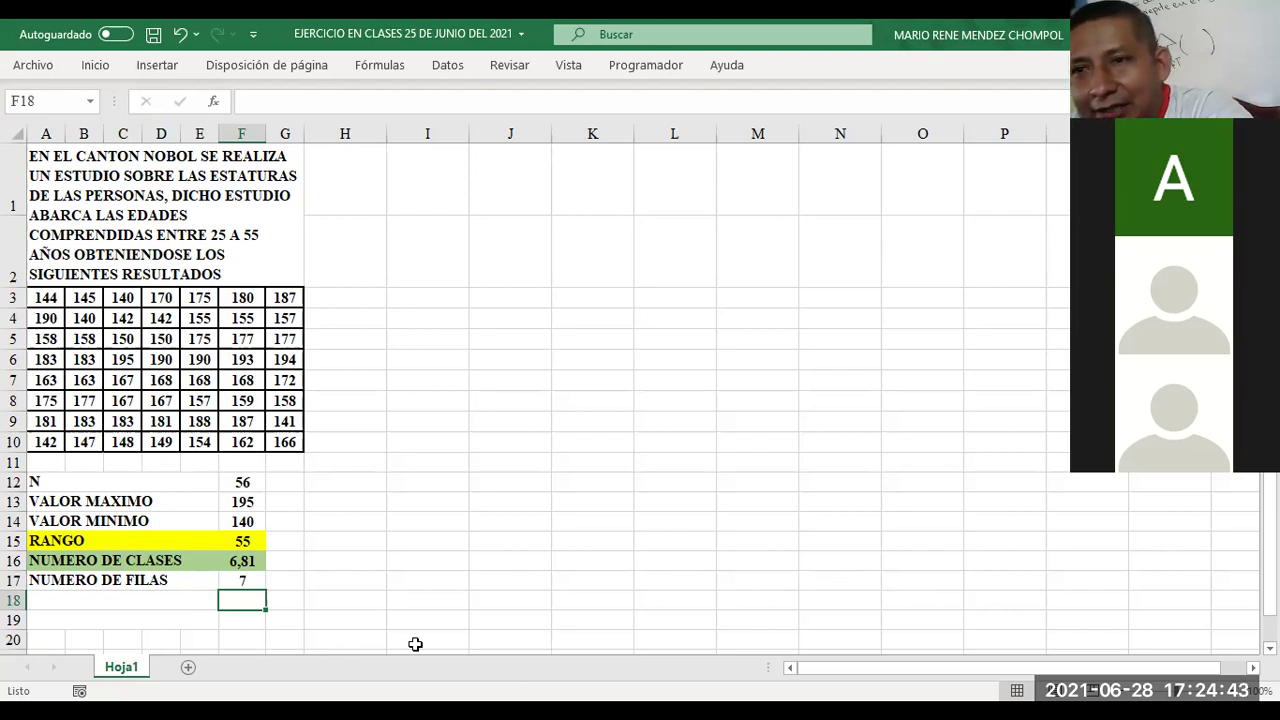
Step: Give A17:F17 a custom pink fill from Más colores
{"action": "left_click", "coordinate": [108, 580]}
{"action": "left_click_drag", "start_coordinate": [190, 578], "coordinate": [240, 580]}
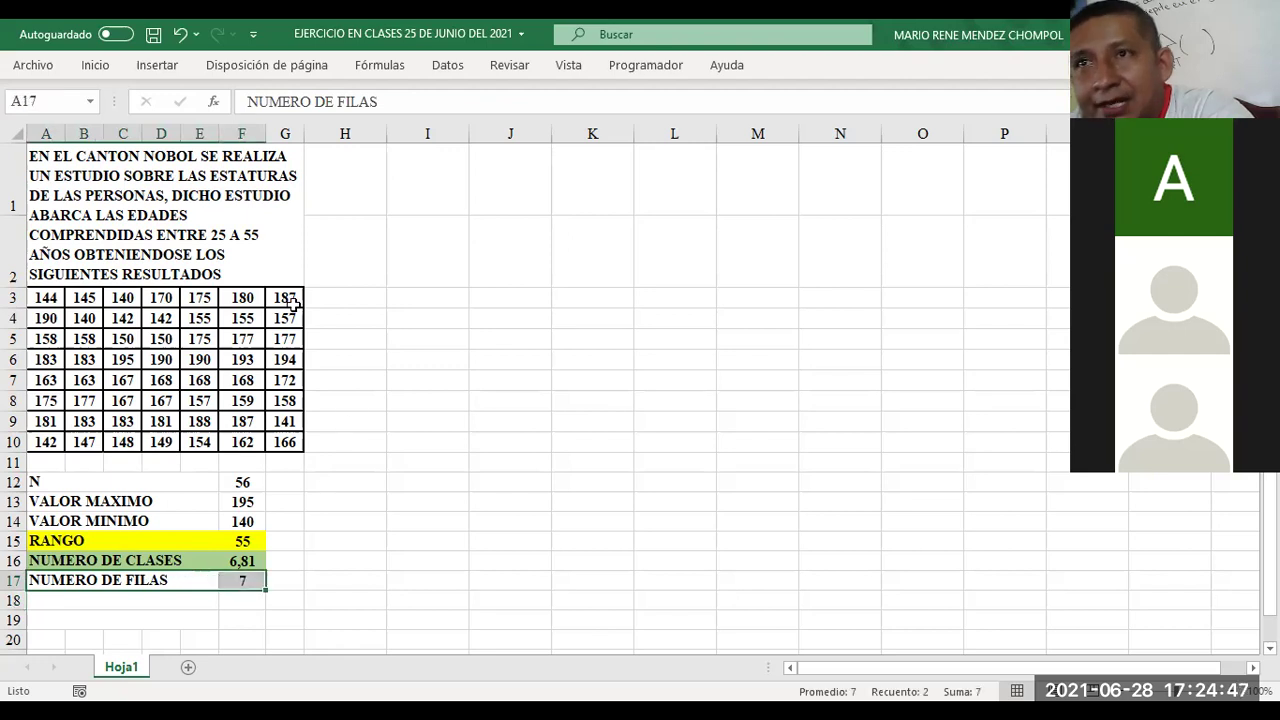
{"action": "left_click", "coordinate": [95, 66]}
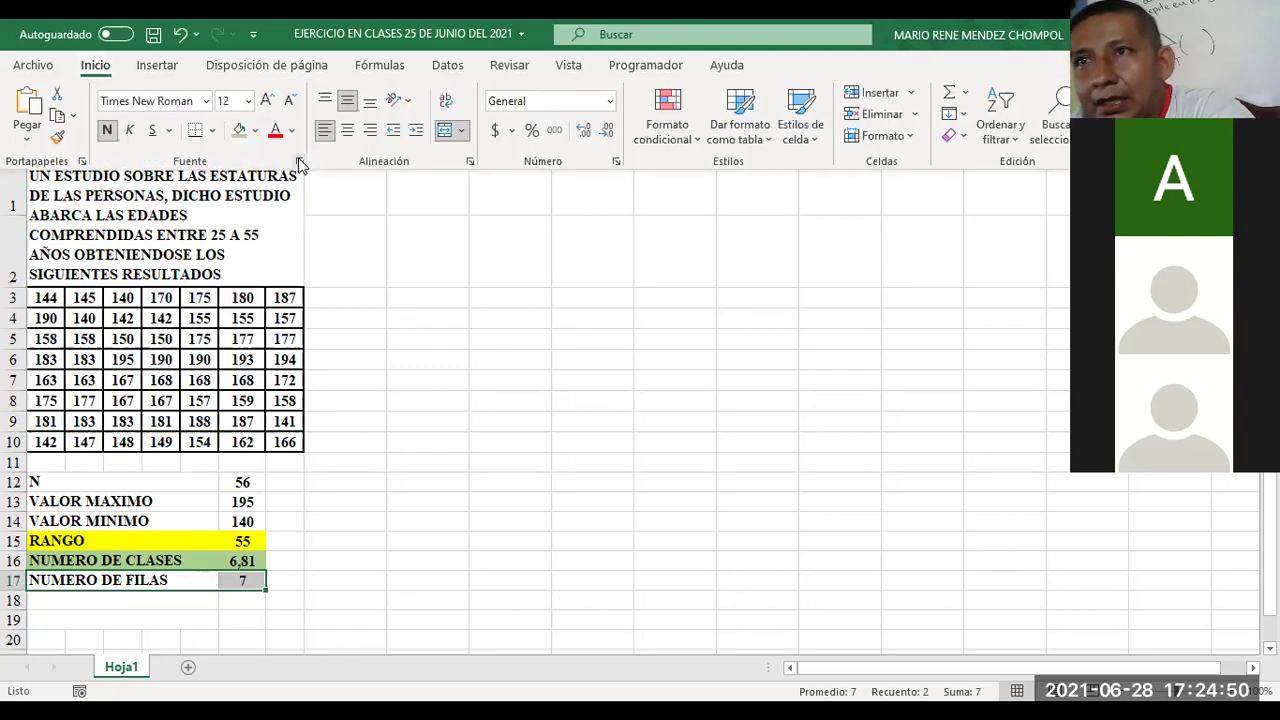
{"action": "left_click", "coordinate": [255, 131]}
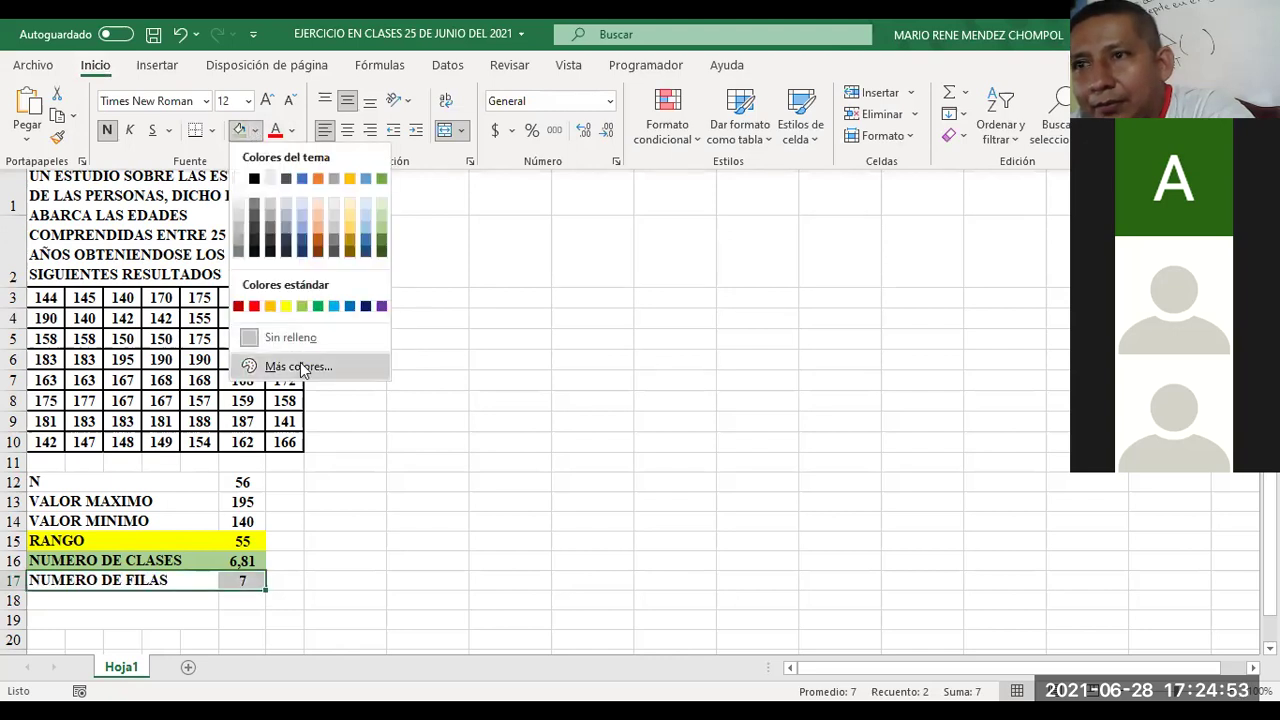
{"action": "left_click", "coordinate": [300, 367]}
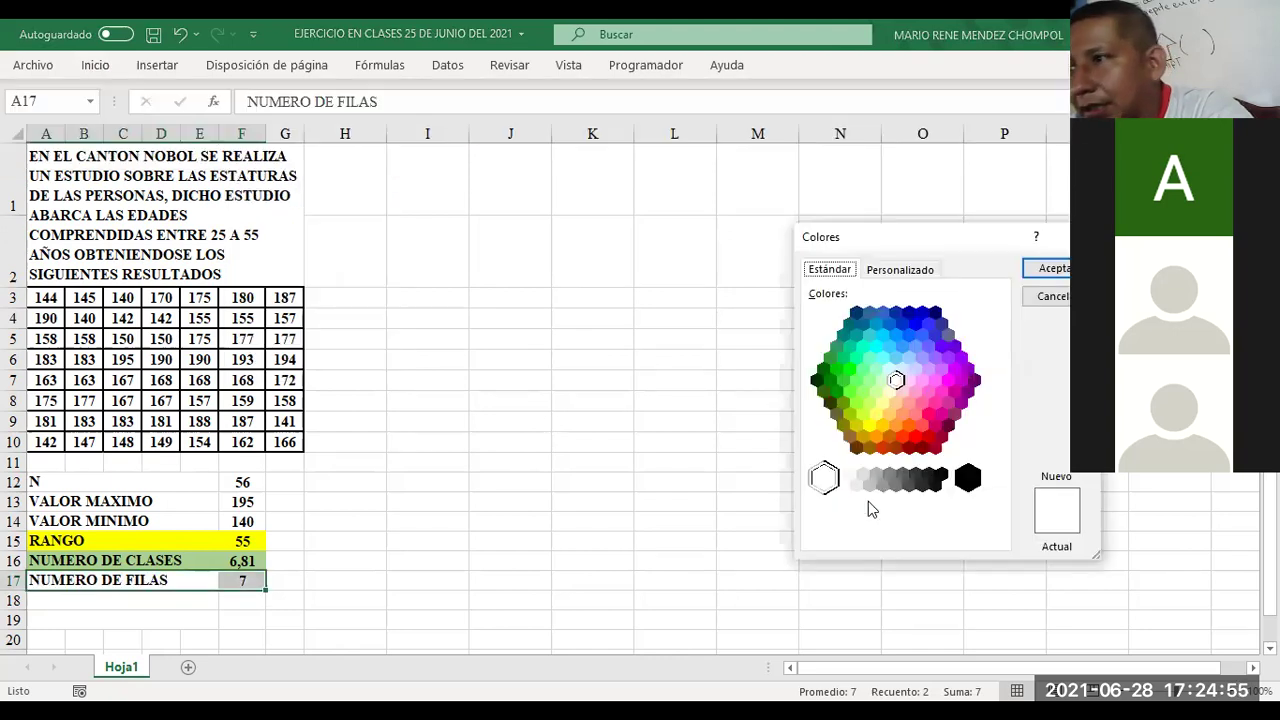
{"action": "left_click", "coordinate": [922, 381]}
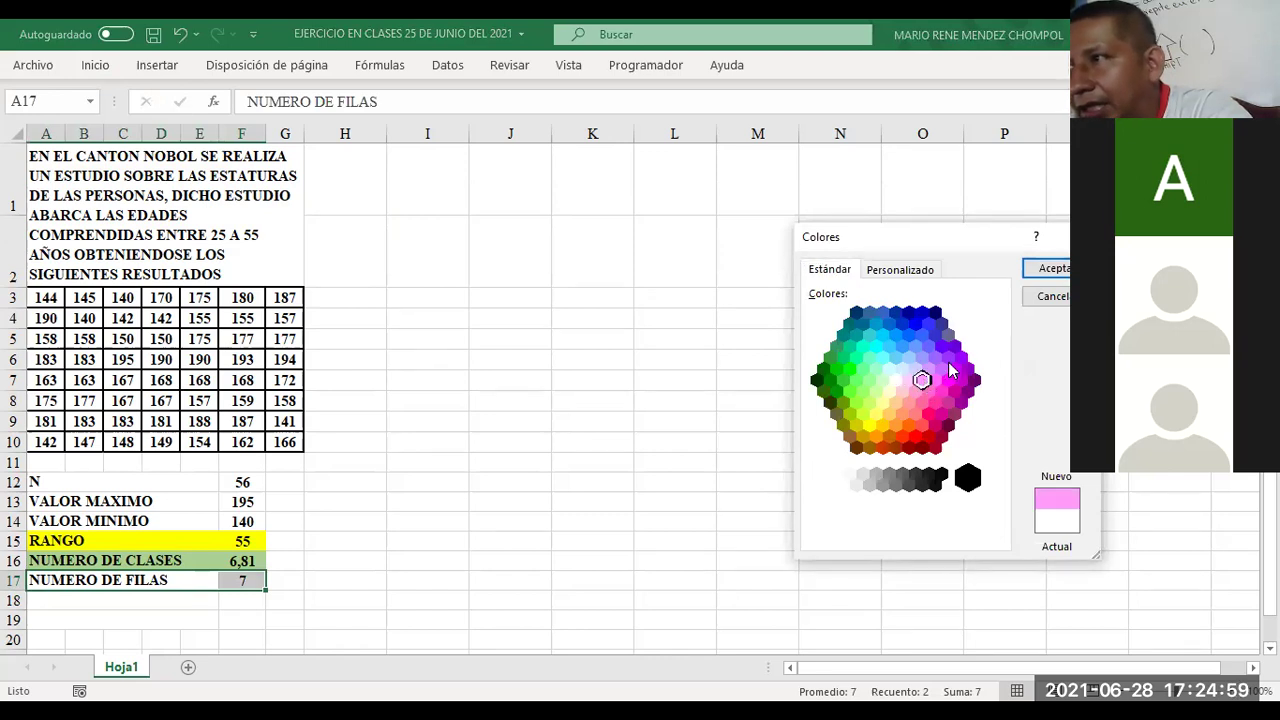
{"action": "left_click", "coordinate": [1027, 271]}
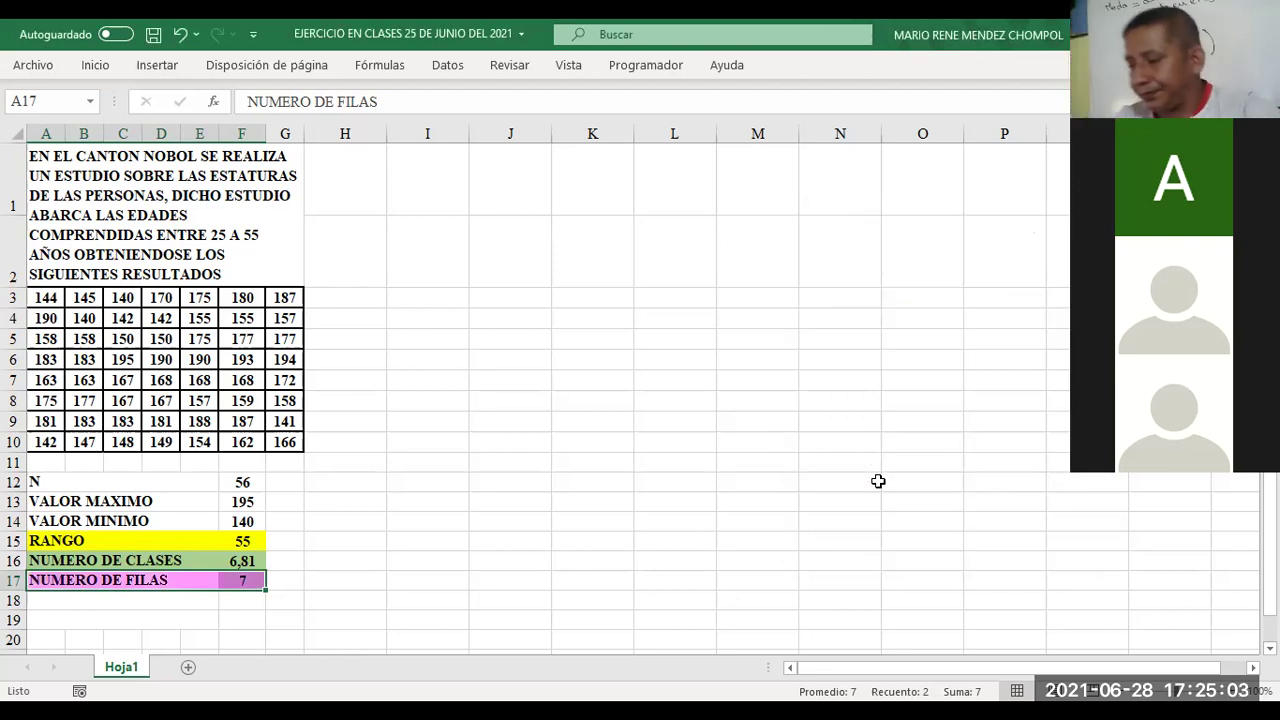
Step: Enter the label TAMAÑO DE CLASES in A18
{"action": "key", "text": "Down"}
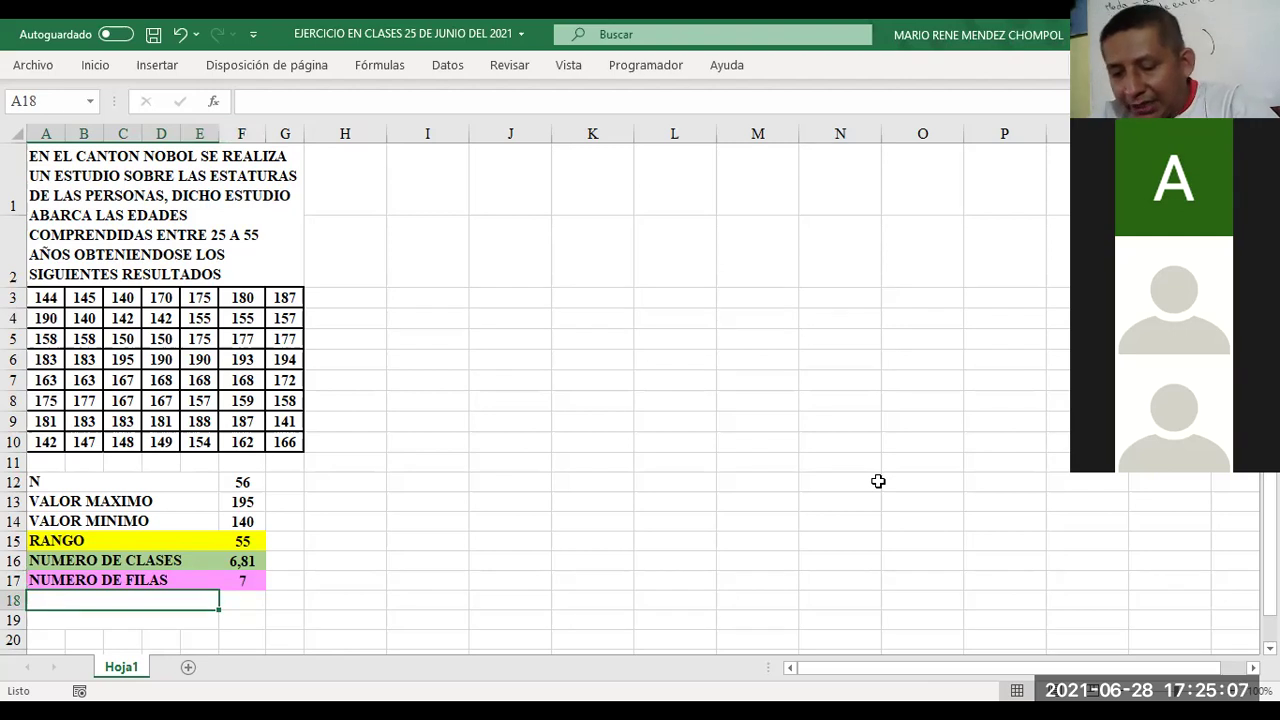
{"action": "type", "text": "TAMAÑO DE "}
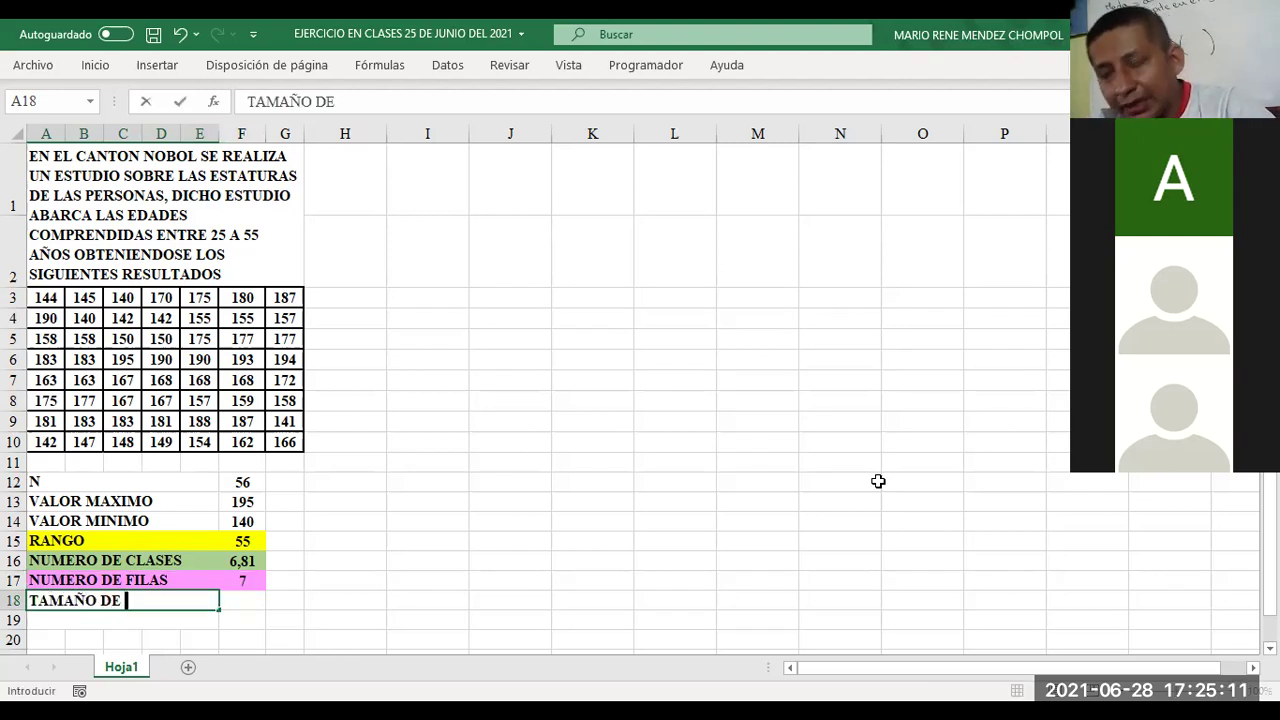
{"action": "type", "text": "CLAS"}
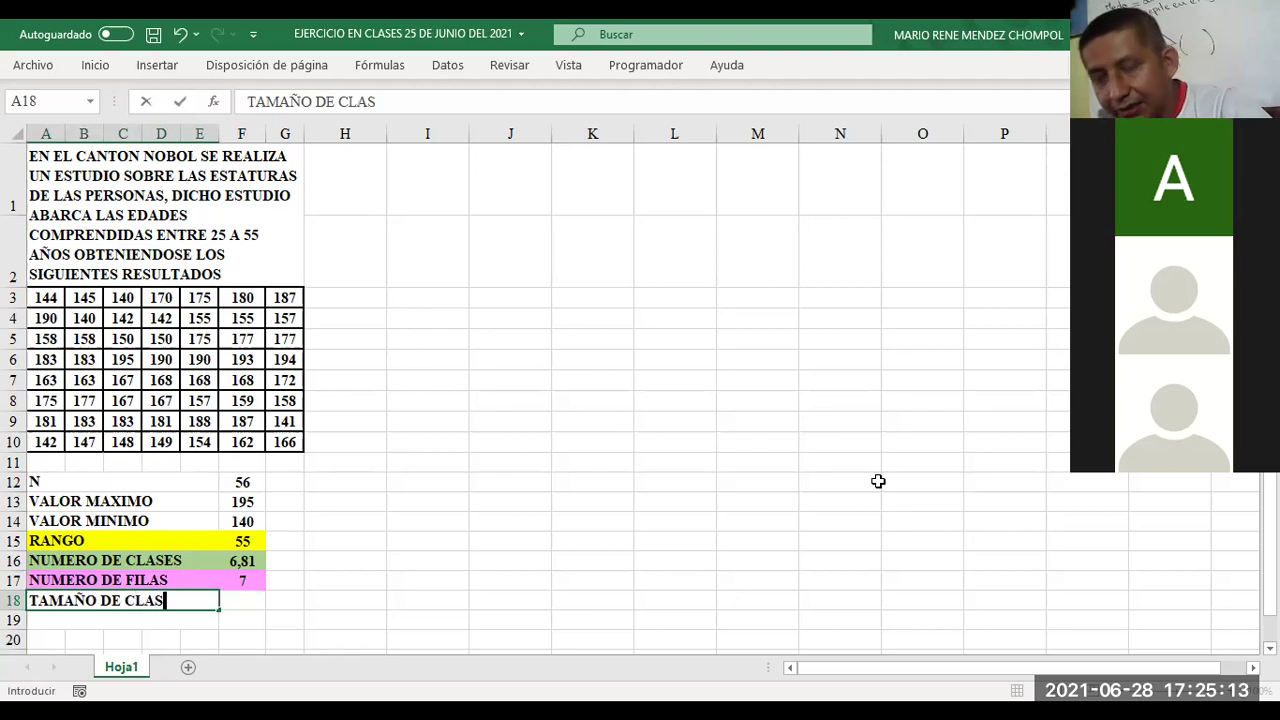
{"action": "type", "text": "ES"}
{"action": "key", "text": "Tab"}
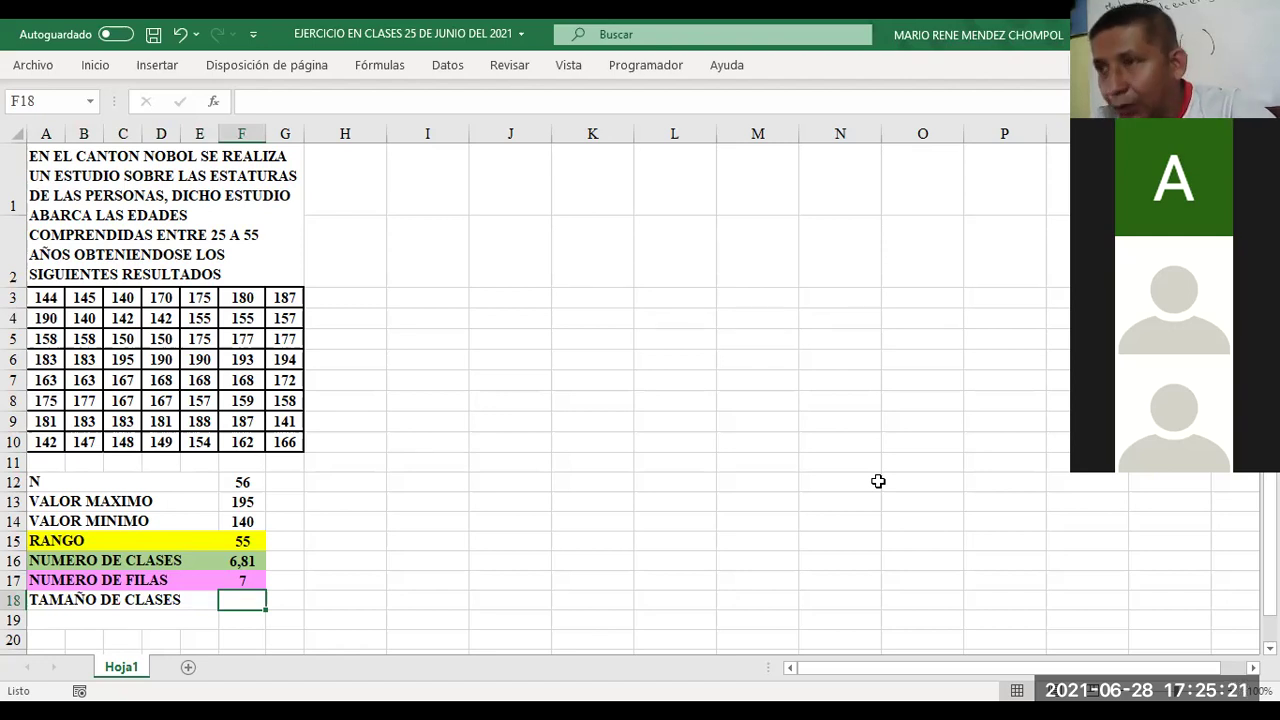
Step: Enter =F15/F16 in F18 so the class size shows 8,076
{"action": "type", "text": "="}
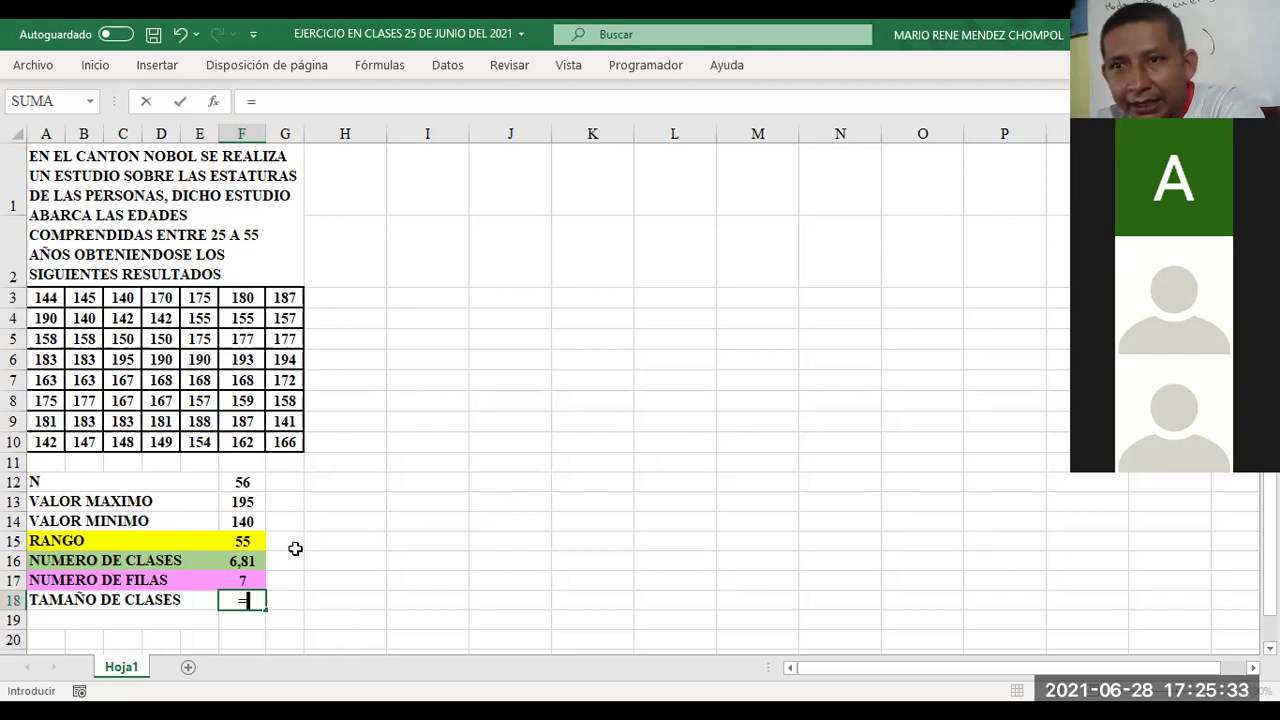
{"action": "left_click", "coordinate": [241, 540]}
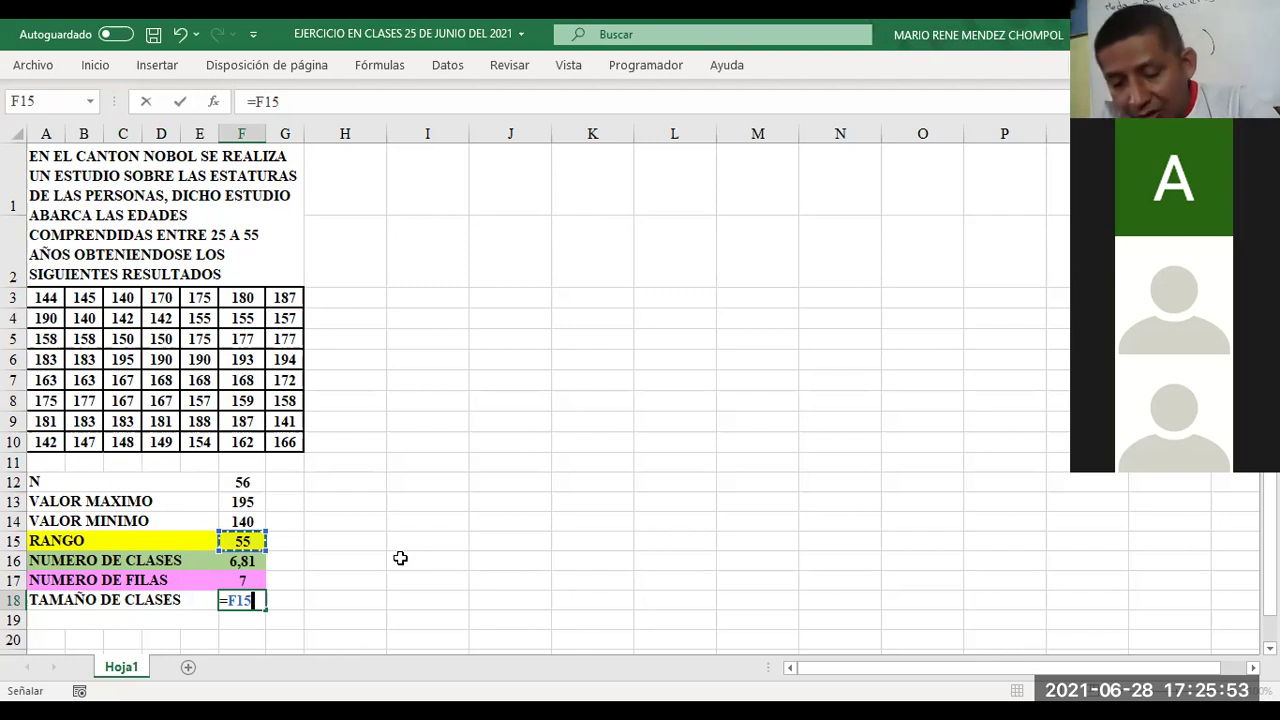
{"action": "type", "text": "/"}
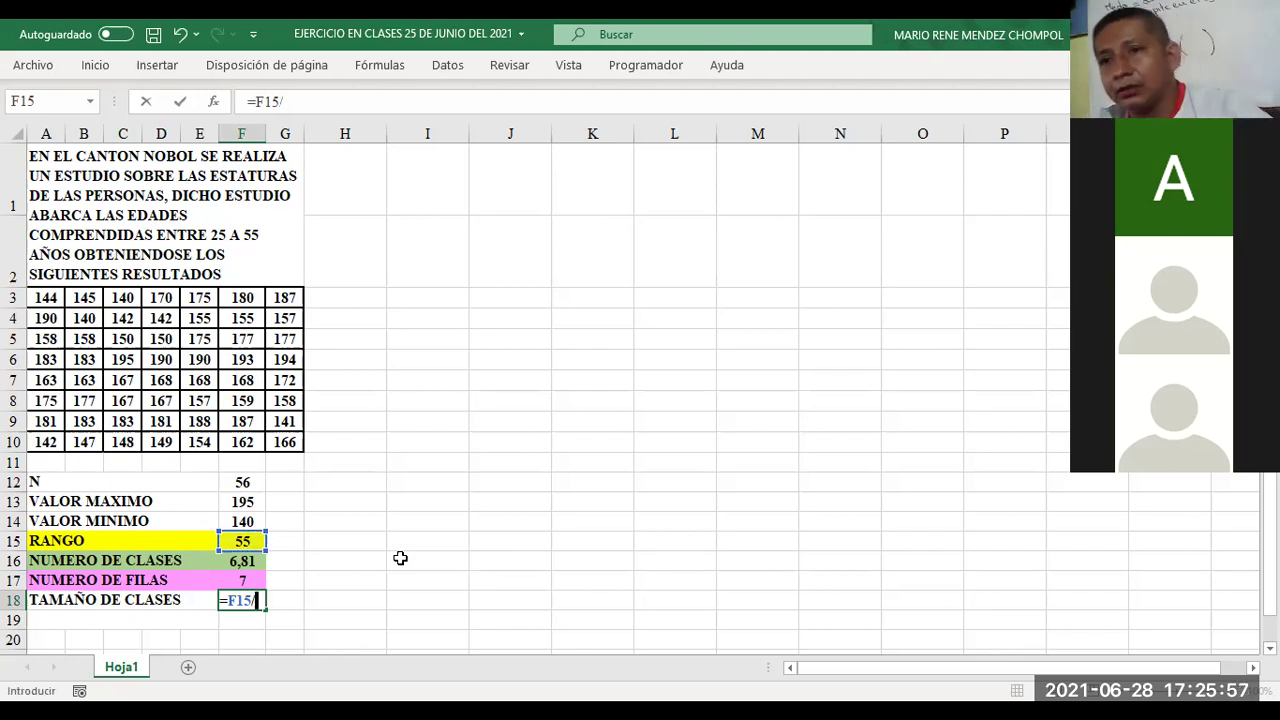
{"action": "left_click", "coordinate": [237, 563]}
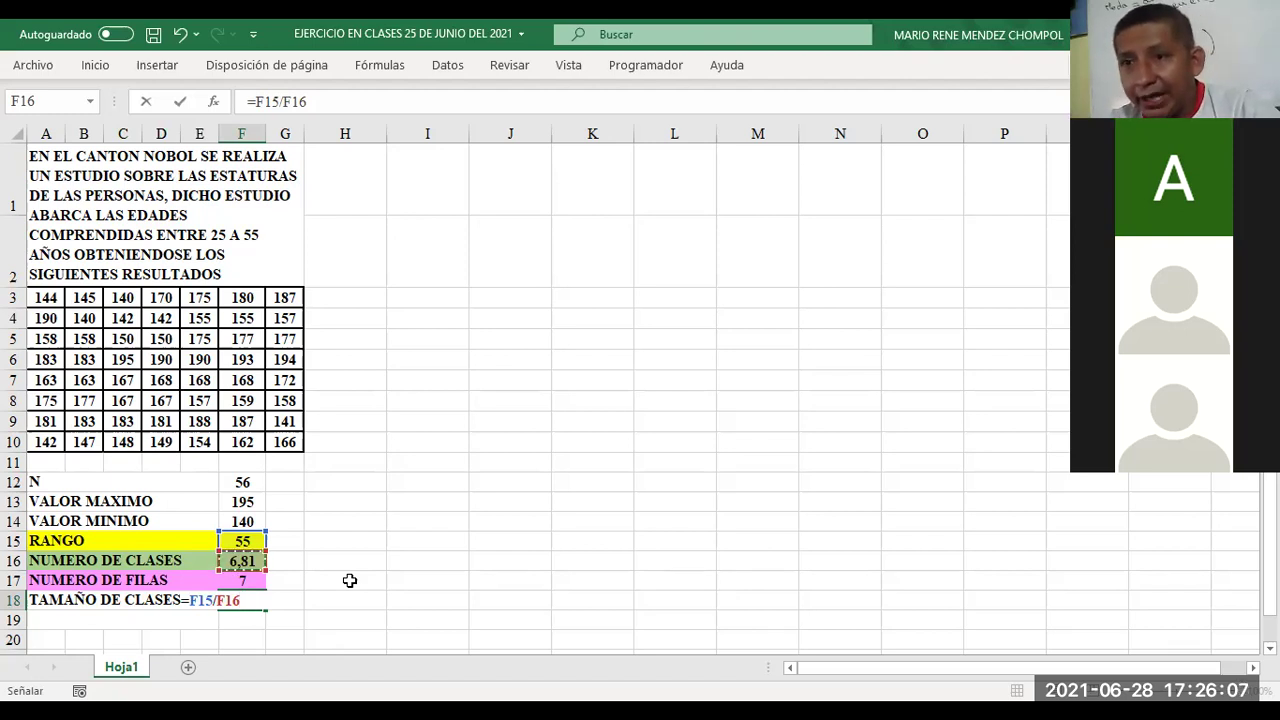
{"action": "key", "text": "Return"}
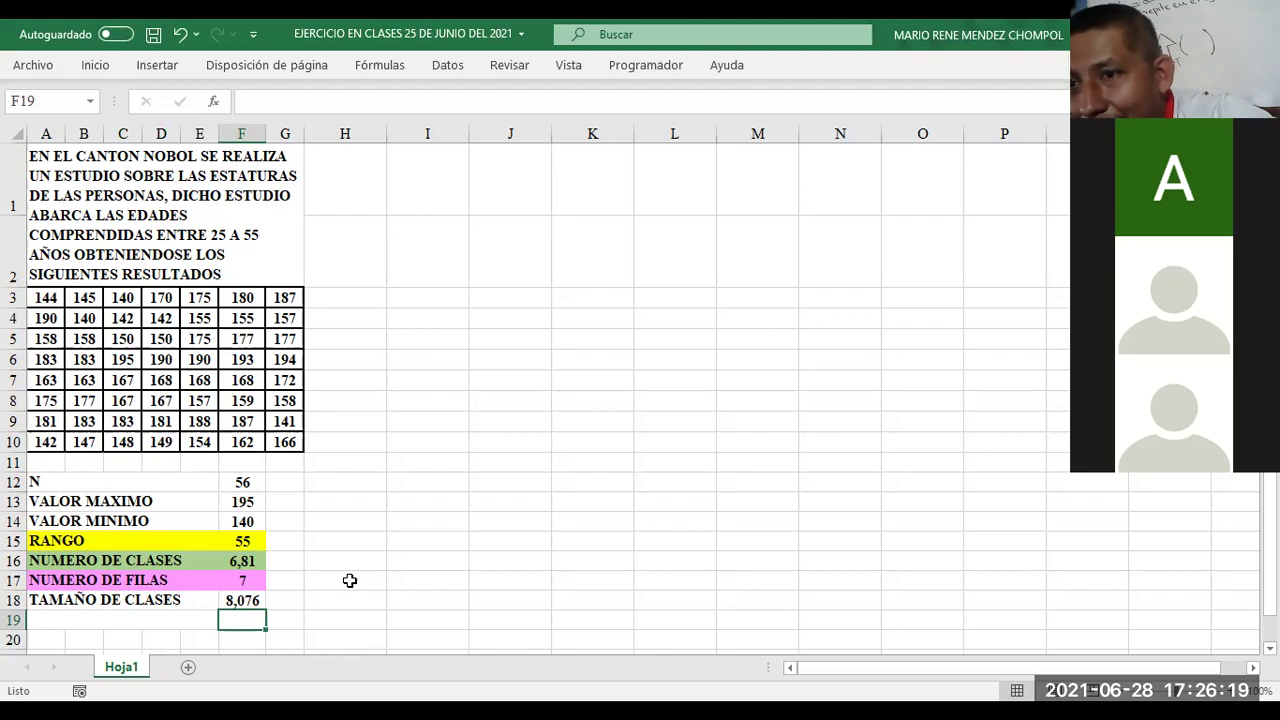
{"action": "key", "text": "Up"}
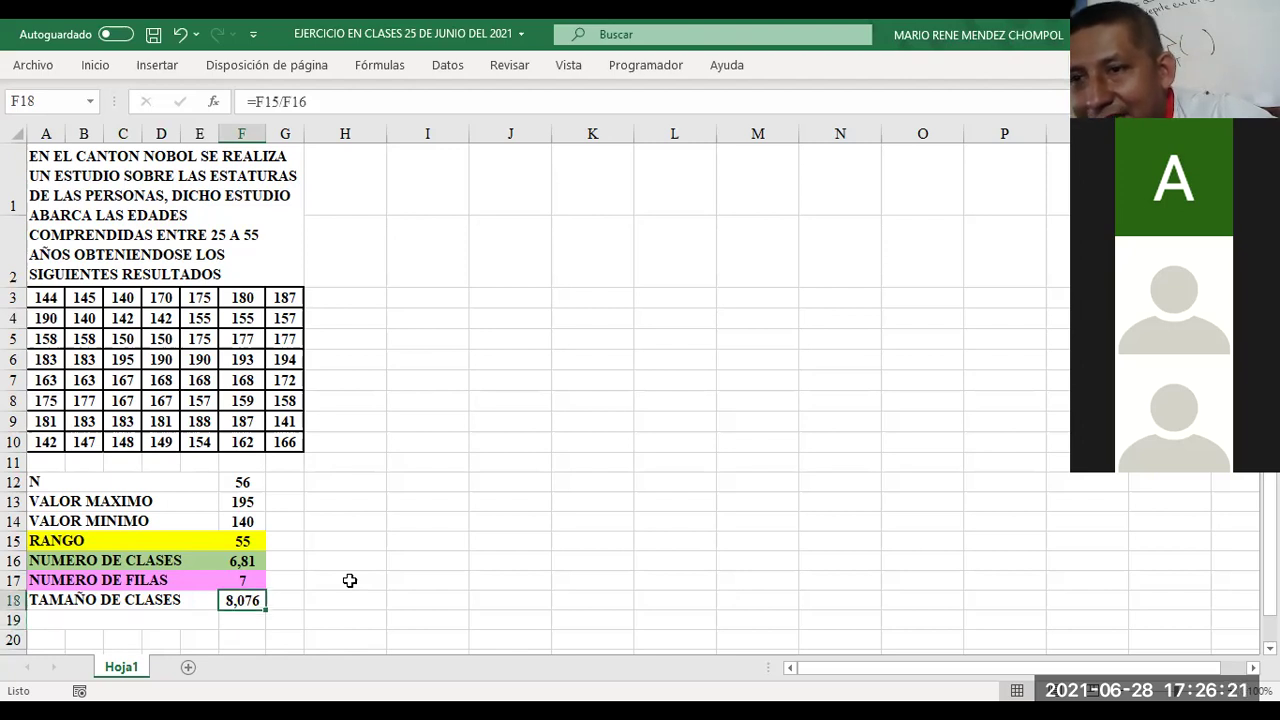
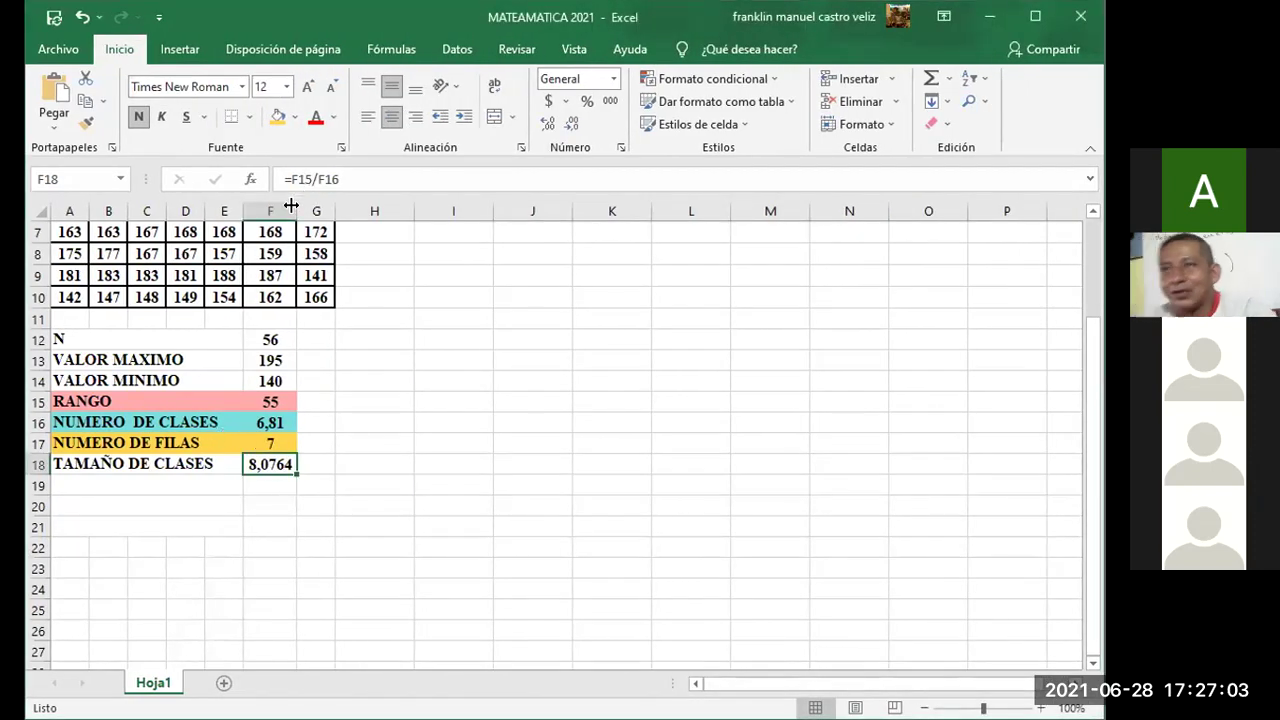
Step: Wrap the F18 class-size formula in REDONDEAR with 2 decimals and adjust column F's width
{"action": "left_click_drag", "start_coordinate": [297, 211], "coordinate": [291, 207]}
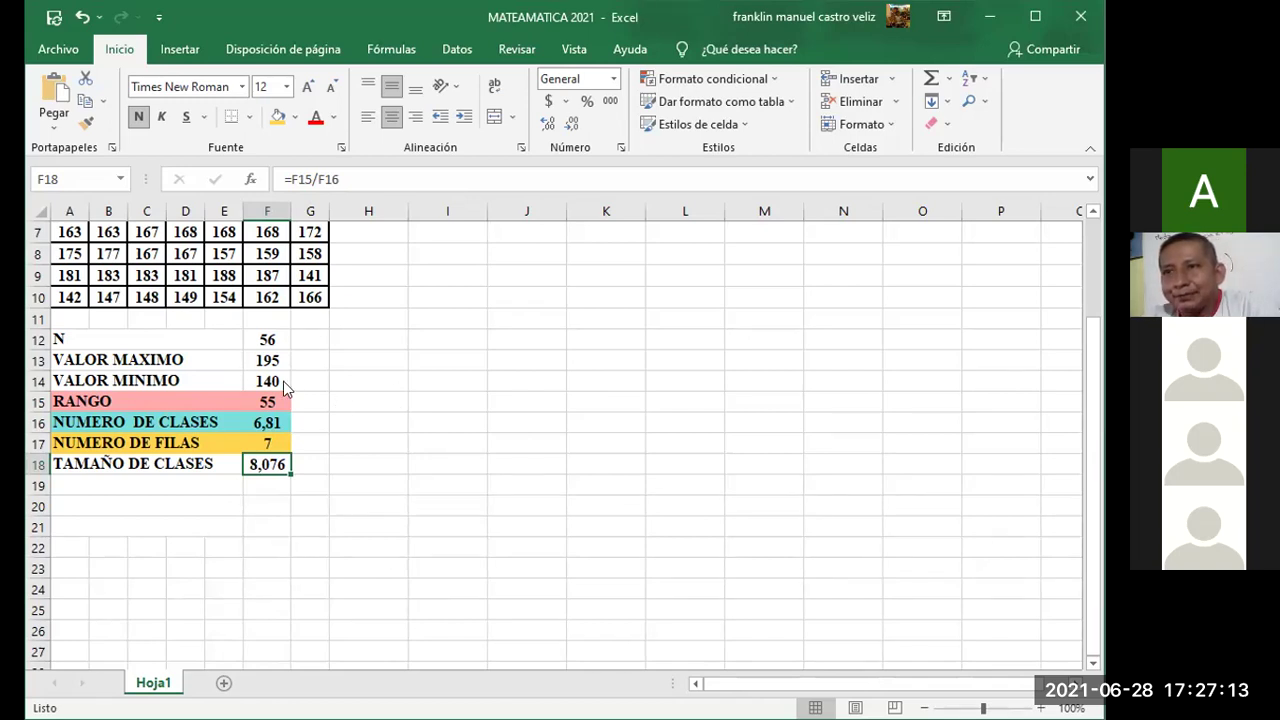
{"action": "left_click", "coordinate": [284, 178]}
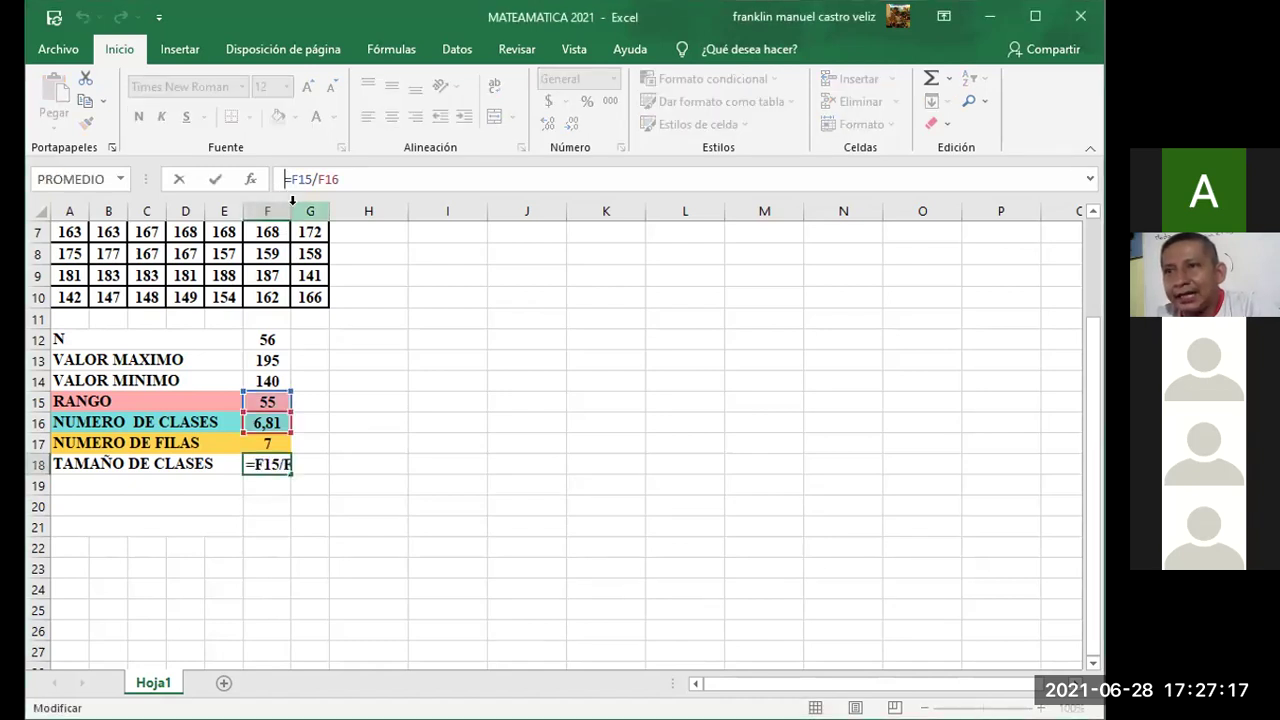
{"action": "left_click", "coordinate": [287, 178]}
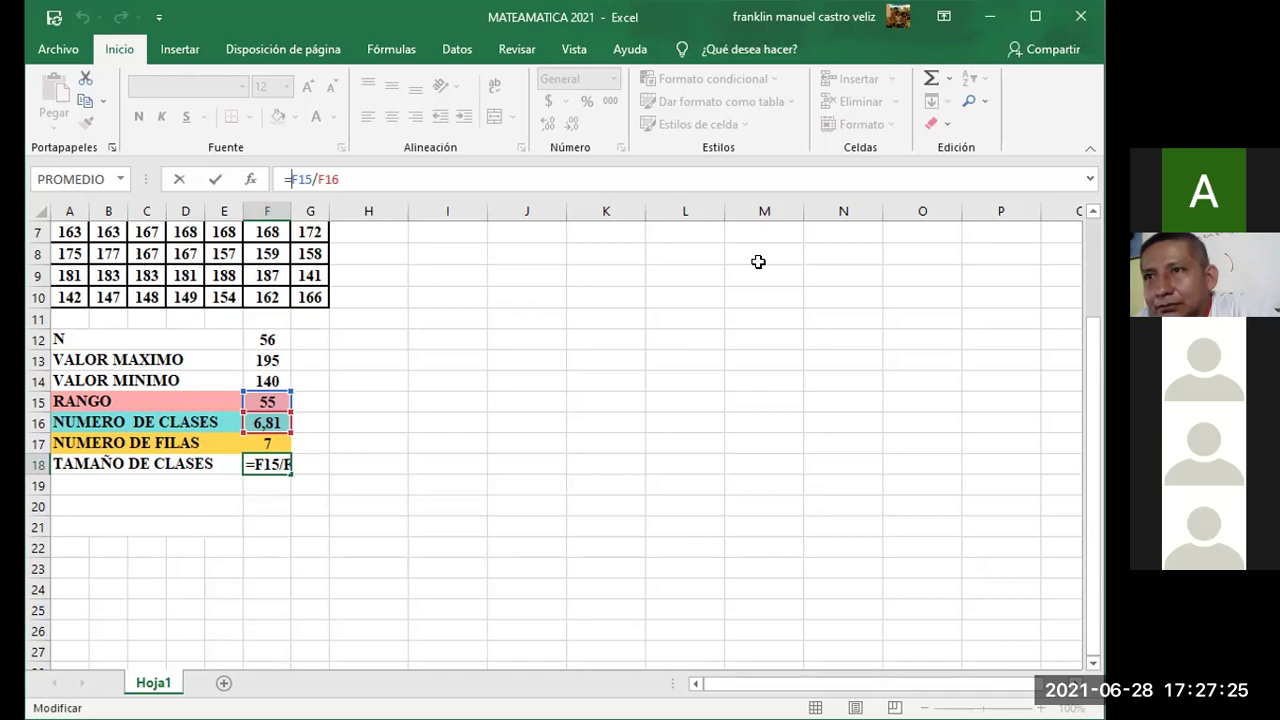
{"action": "type", "text": "REDONDEAR"}
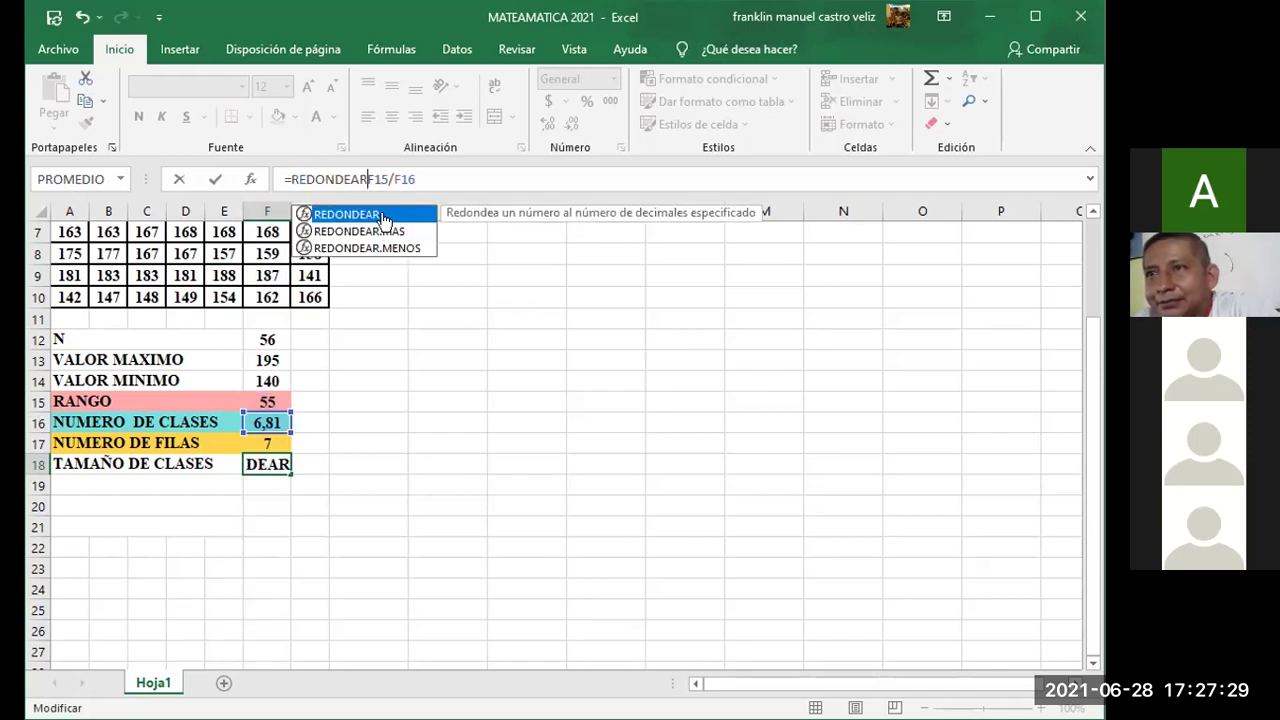
{"action": "double_click", "coordinate": [385, 218]}
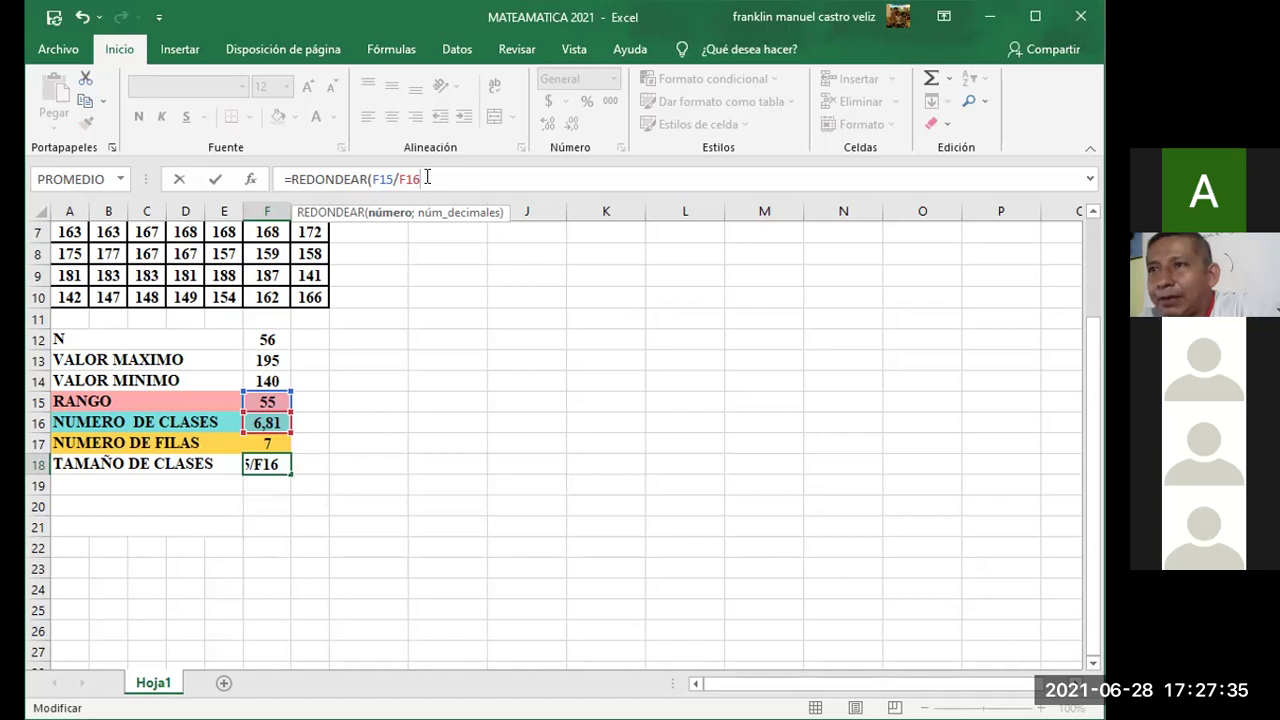
{"action": "type", "text": ";"}
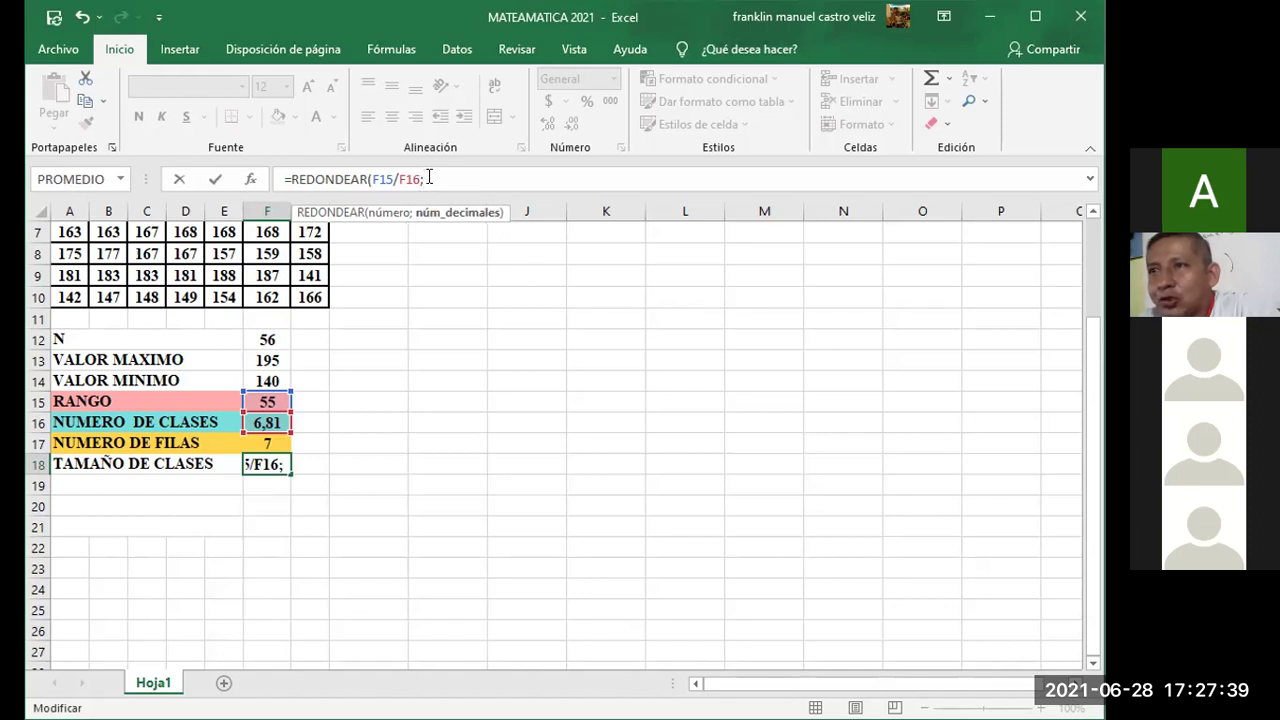
{"action": "type", "text": "2"}
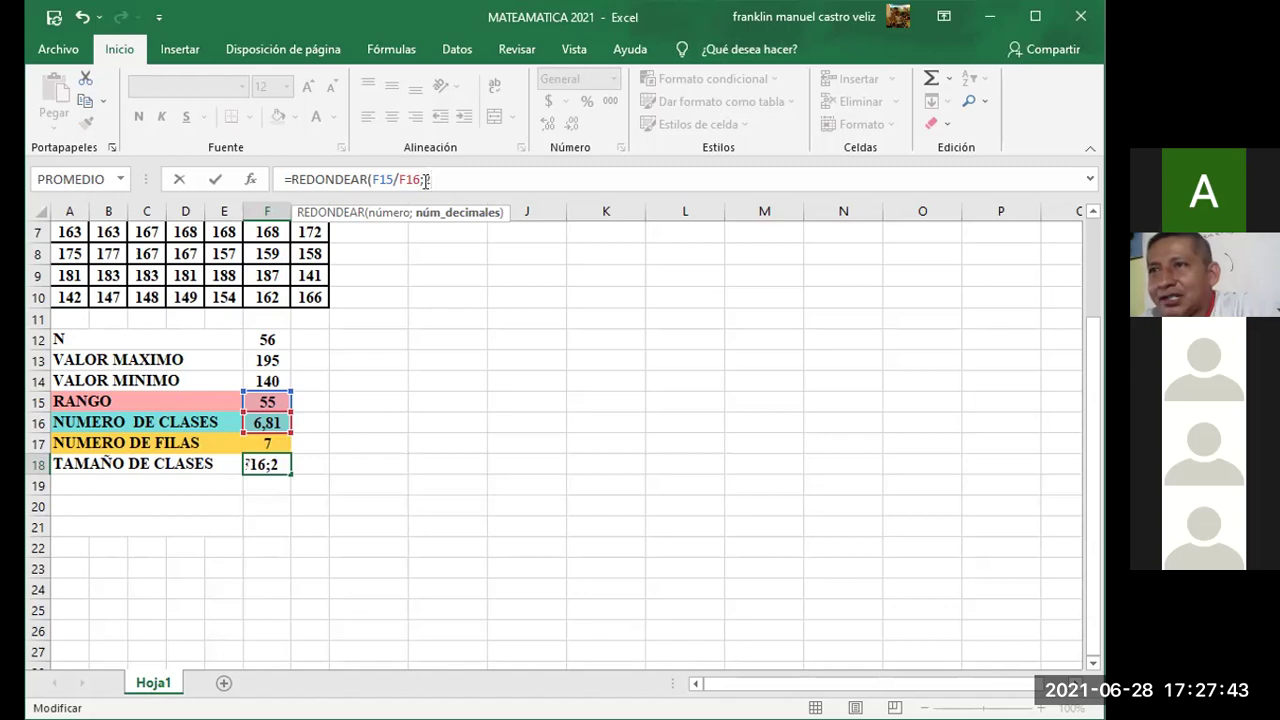
{"action": "type", "text": ")"}
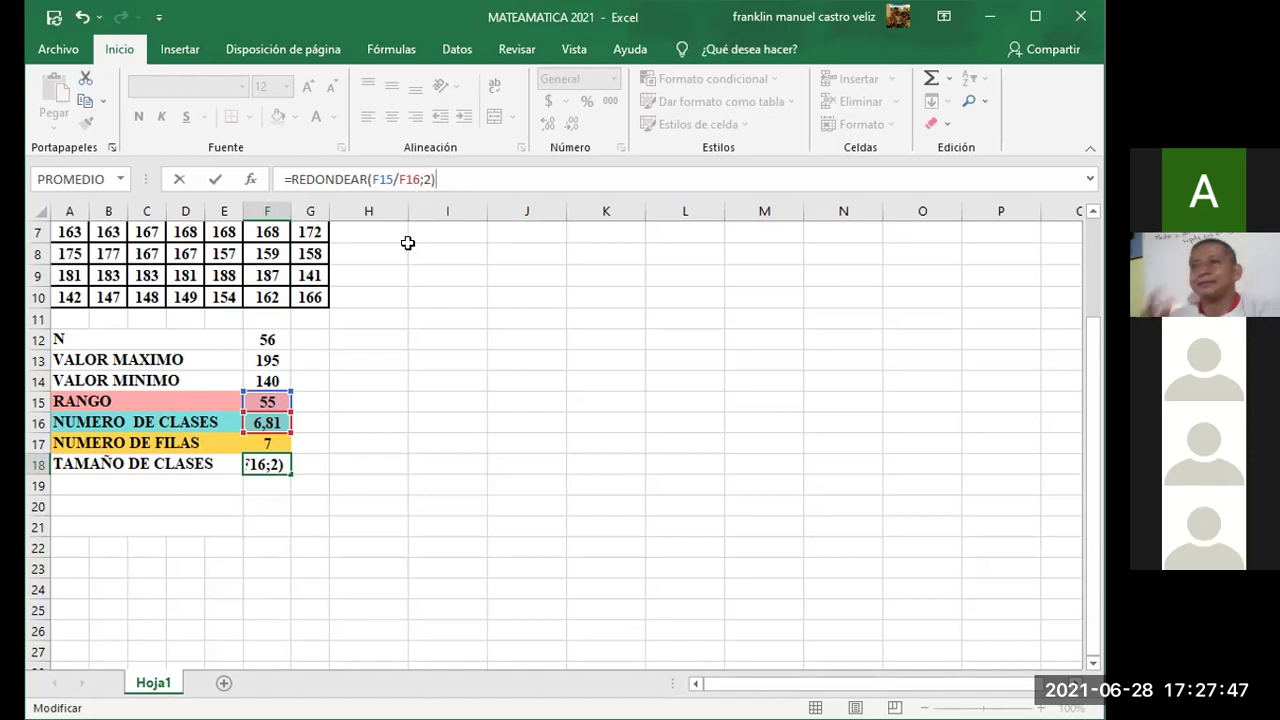
{"action": "key", "text": "Return"}
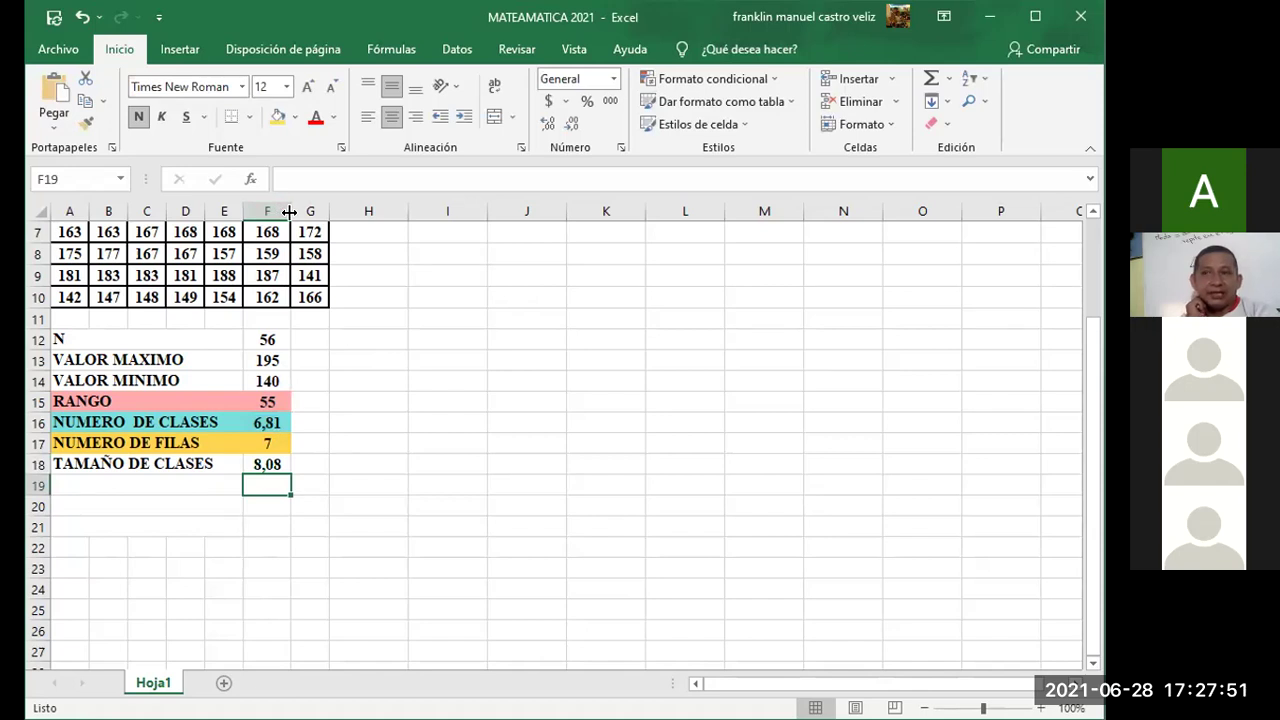
{"action": "mouse_move", "coordinate": [288, 212]}
{"action": "left_mouse_down"}
{"action": "mouse_move", "coordinate": [298, 205]}
{"action": "mouse_move", "coordinate": [288, 209]}
{"action": "left_mouse_up"}
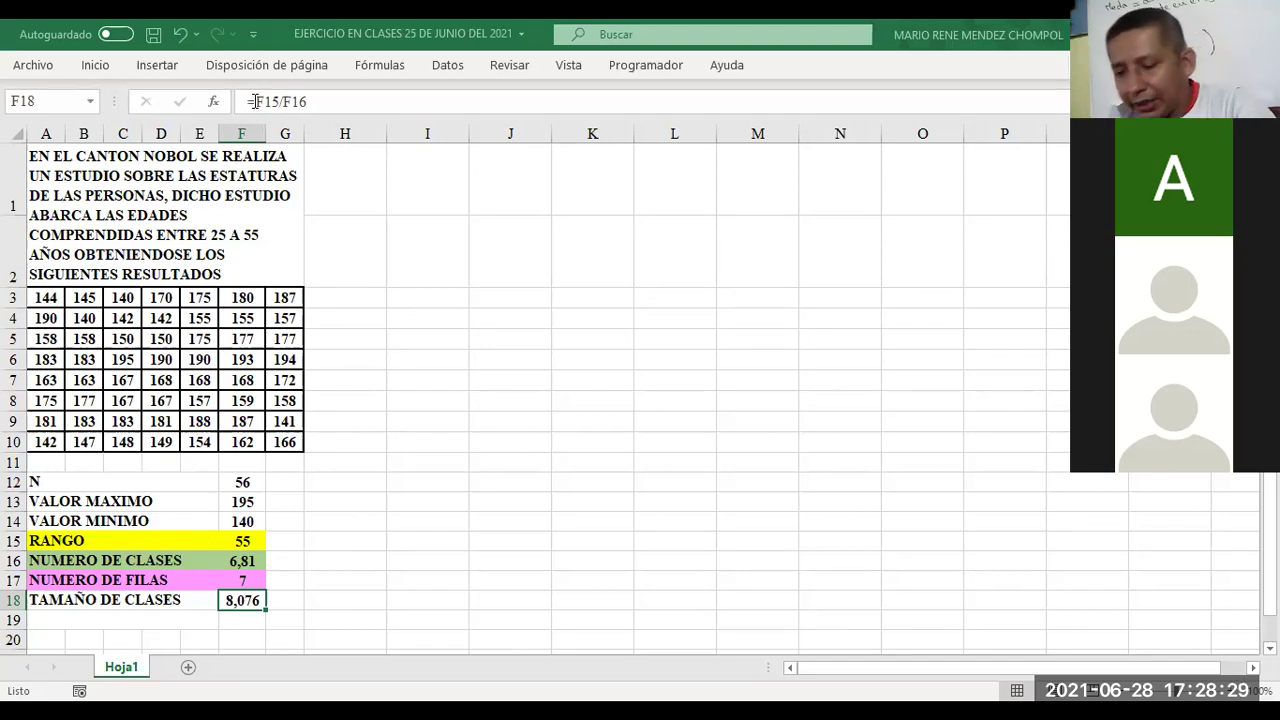
Step: Round F18 with REDONDEAR so it shows 8,08, and narrow column H to 3,63
{"action": "left_click", "coordinate": [255, 101]}
{"action": "type", "text": "REDONDE"}
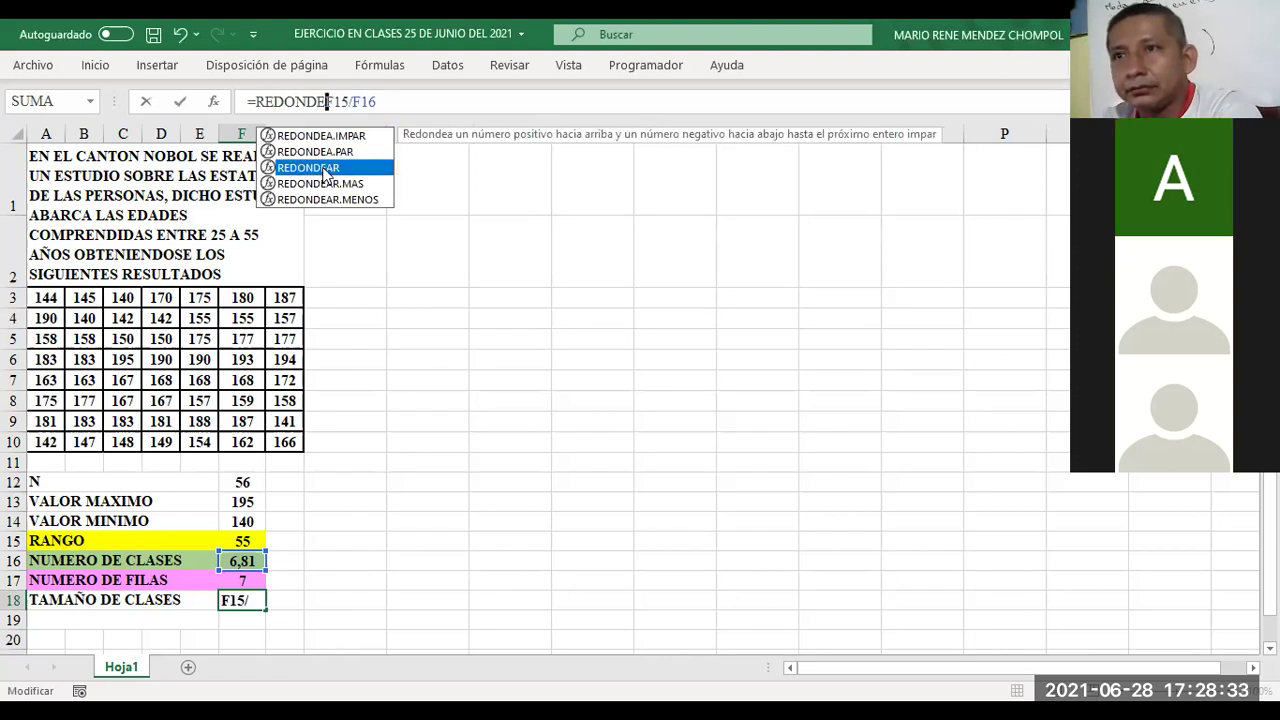
{"action": "double_click", "coordinate": [323, 168]}
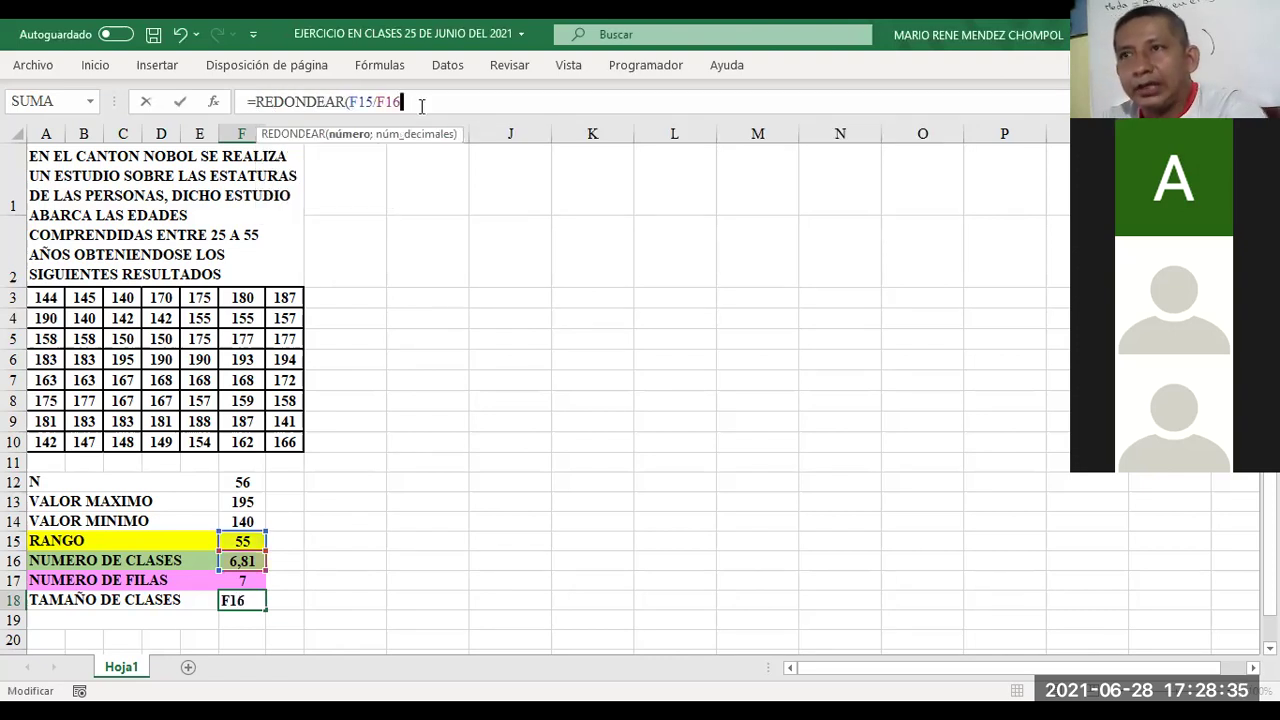
{"action": "type", "text": ";2"}
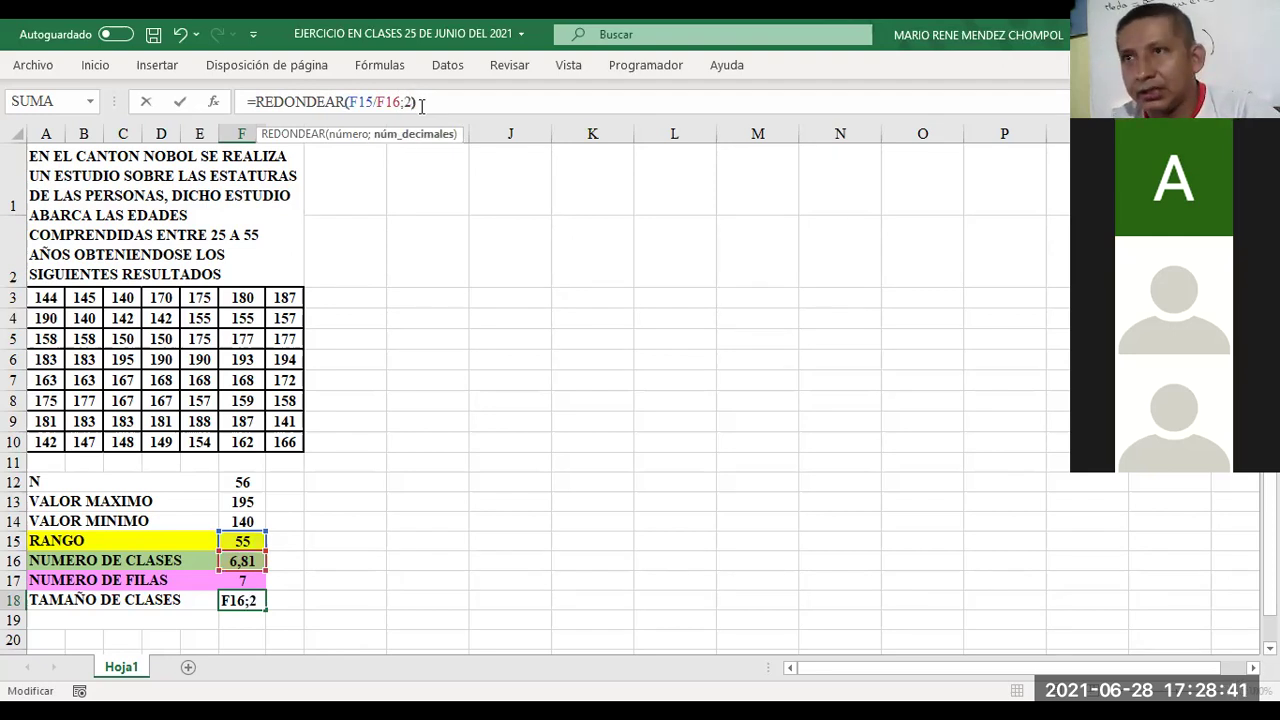
{"action": "key", "text": "Return"}
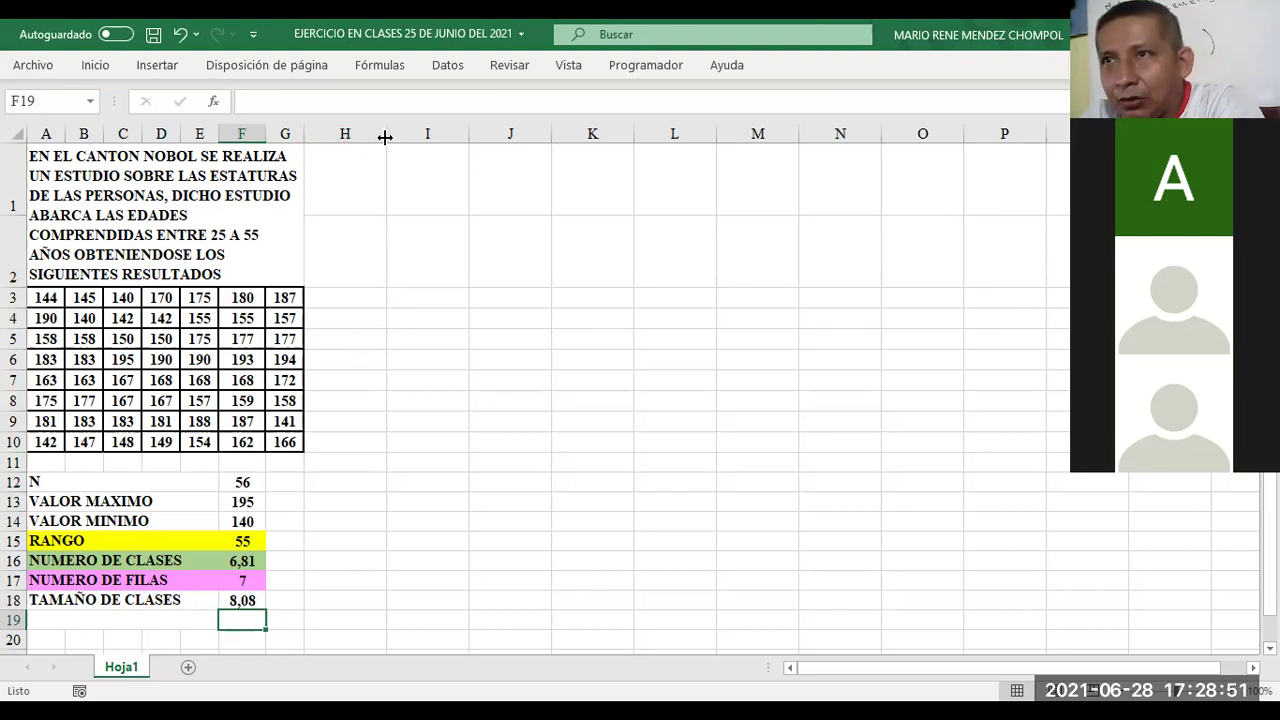
{"action": "left_click_drag", "start_coordinate": [385, 137], "coordinate": [335, 153]}
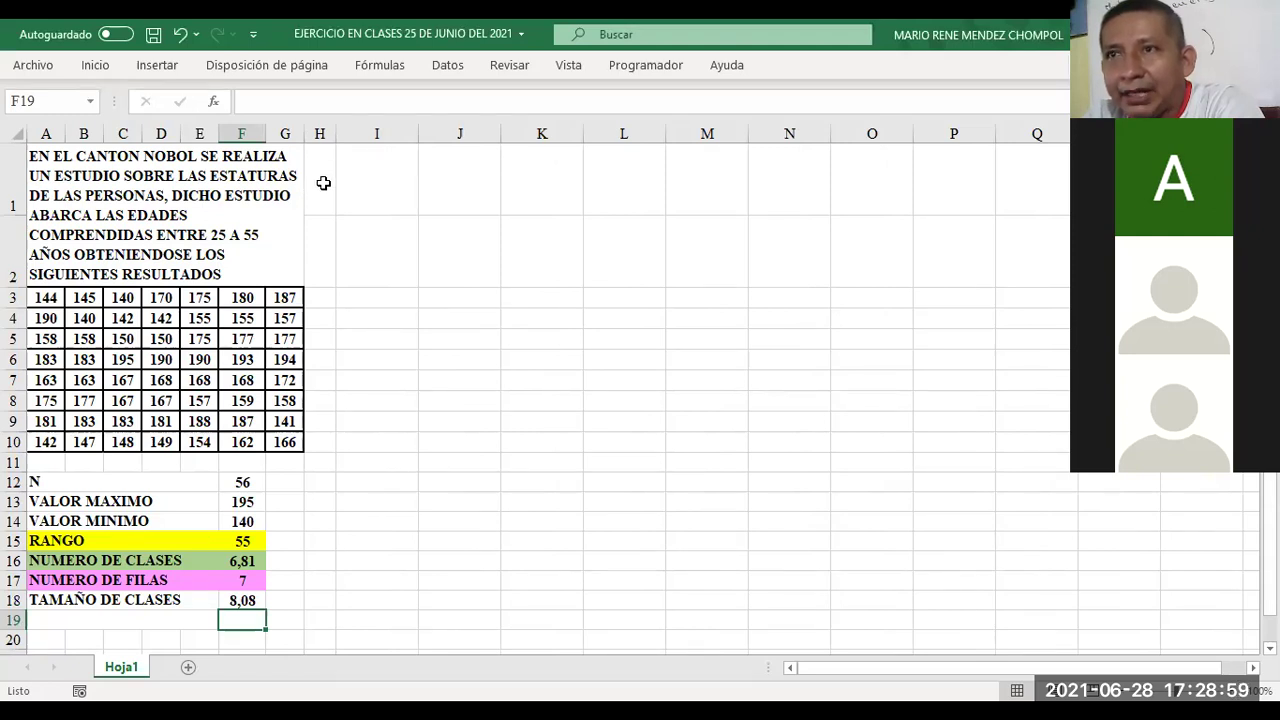
{"action": "left_click", "coordinate": [323, 183]}
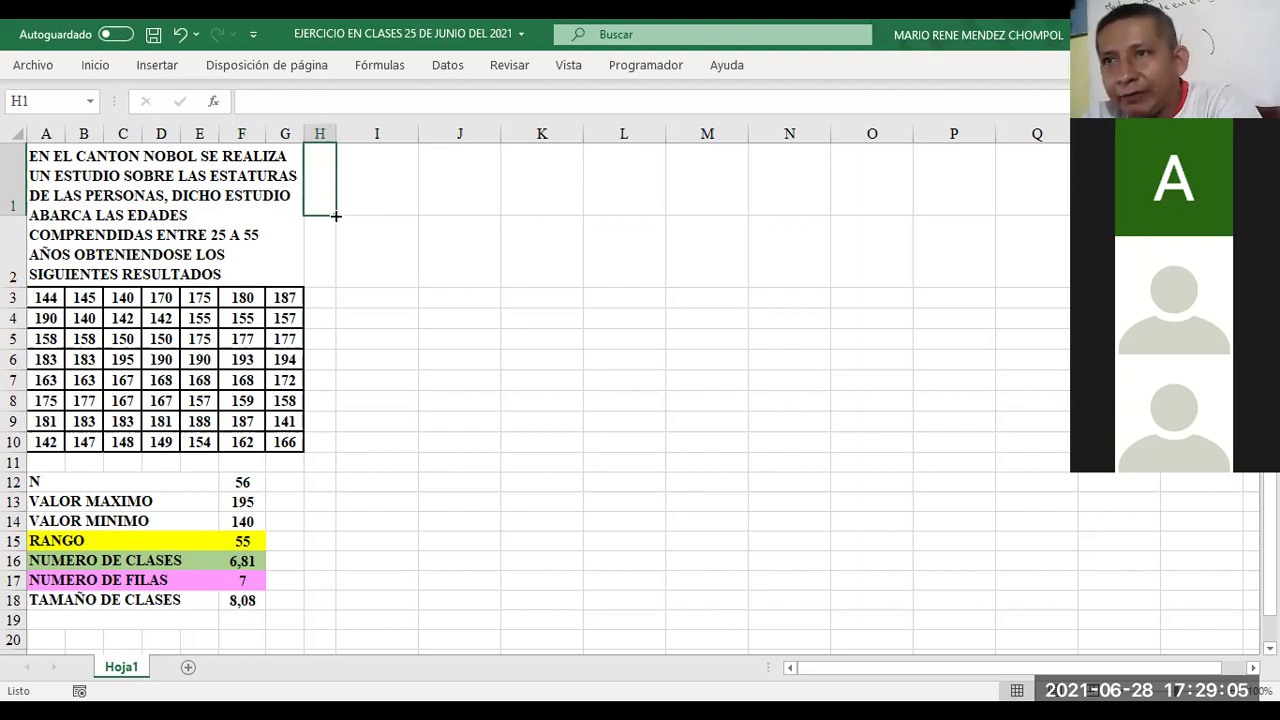
Step: Fill H1 through H18 with orange as a divider strip
{"action": "mouse_move", "coordinate": [336, 216]}
{"action": "left_mouse_down"}
{"action": "mouse_move", "coordinate": [330, 625]}
{"action": "mouse_move", "coordinate": [322, 469]}
{"action": "left_mouse_up"}
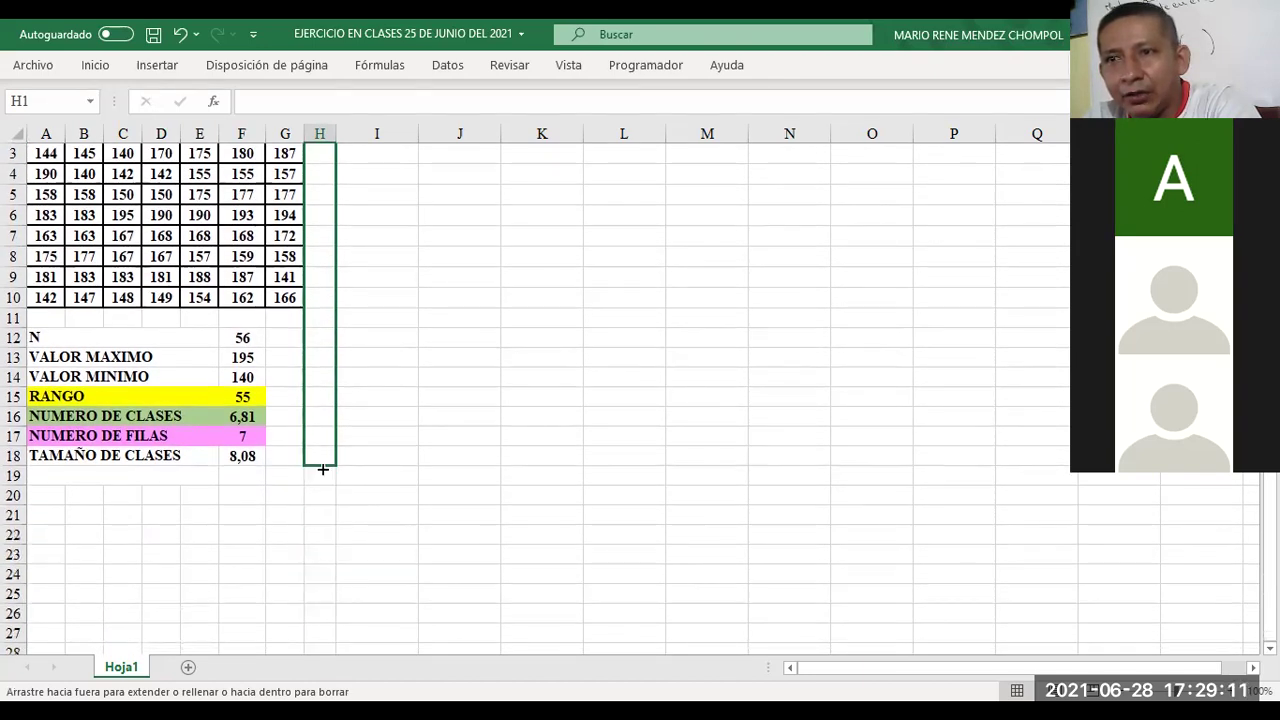
{"action": "left_click_drag", "start_coordinate": [322, 469], "coordinate": [321, 468]}
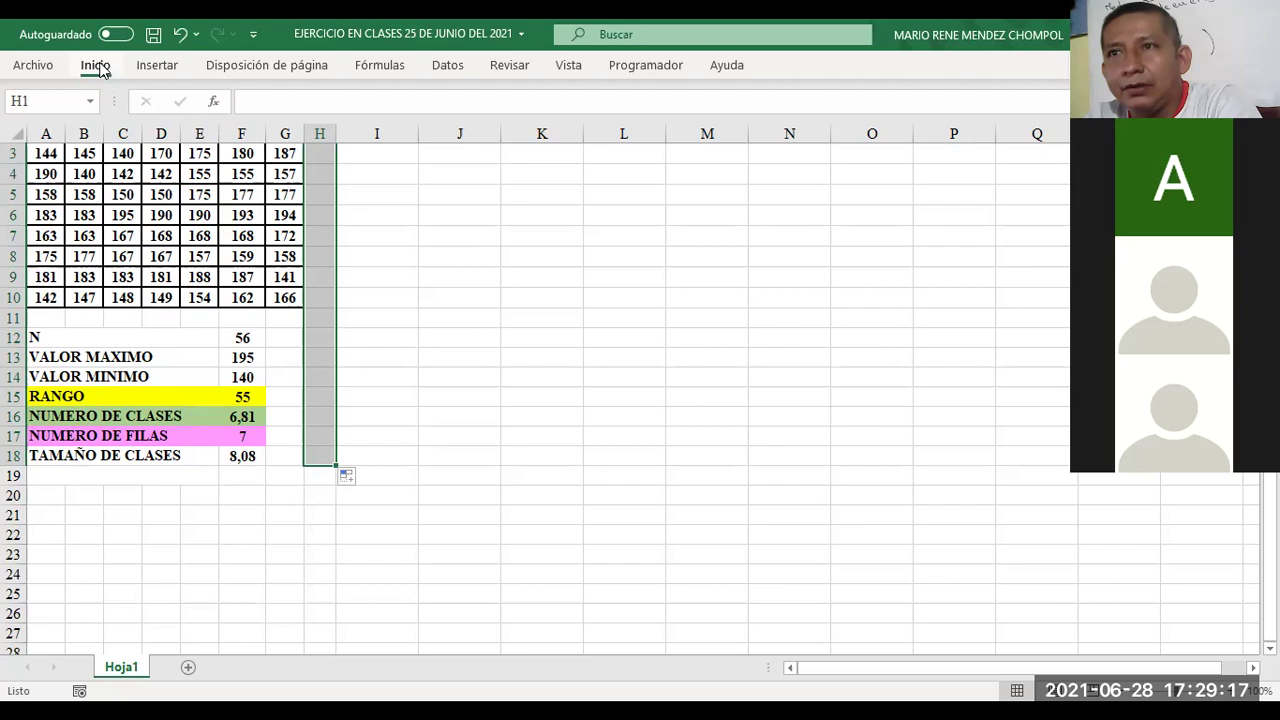
{"action": "left_click", "coordinate": [97, 66]}
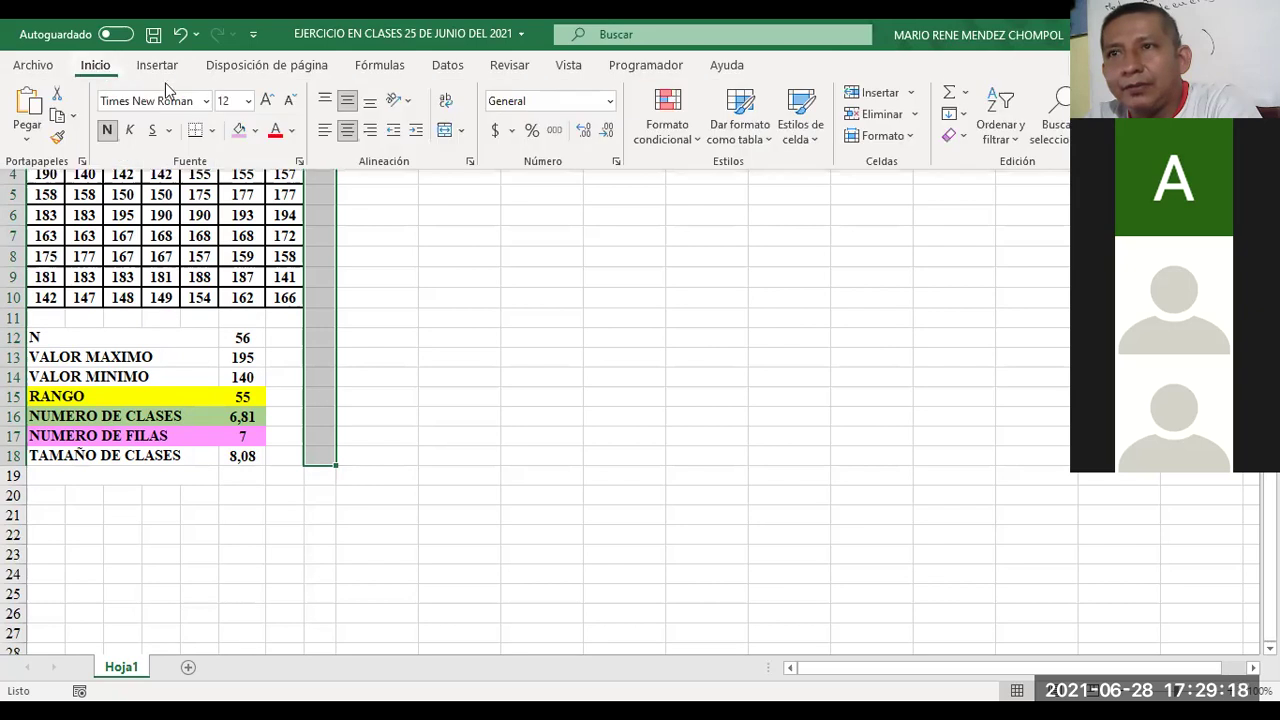
{"action": "left_click", "coordinate": [255, 133]}
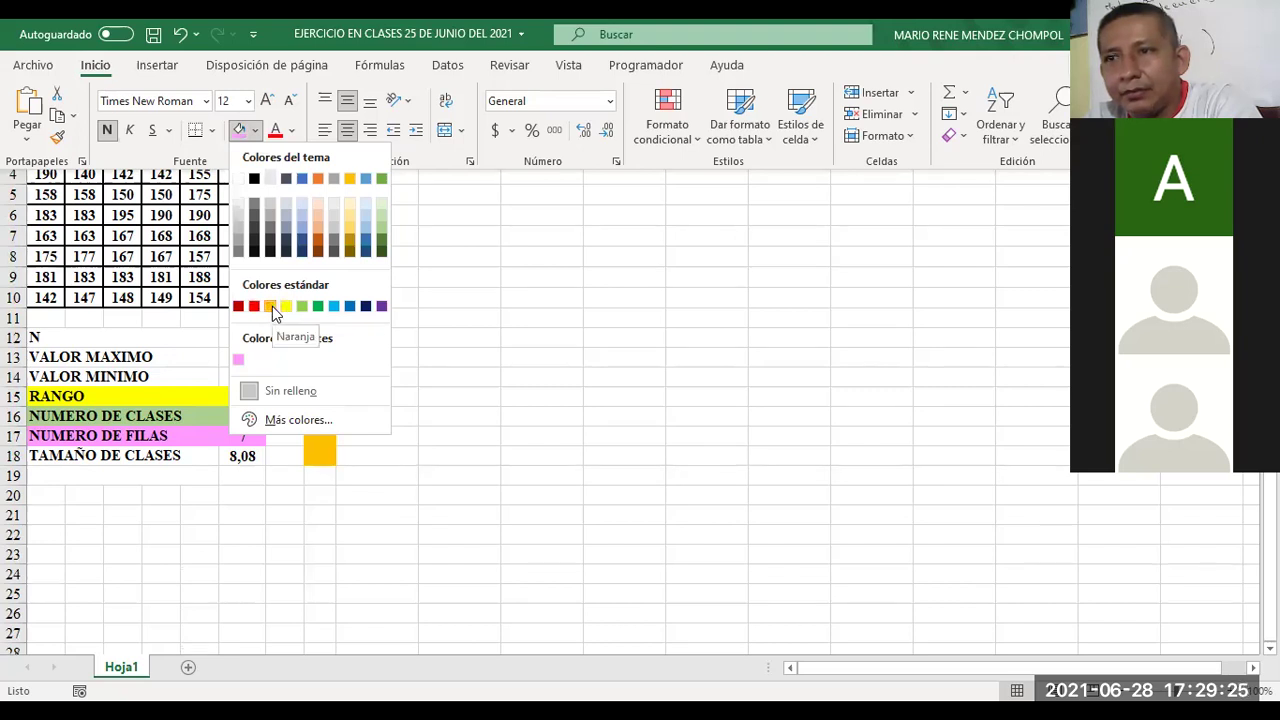
{"action": "left_click", "coordinate": [272, 306]}
{"action": "scroll", "coordinate": [425, 405], "scroll_direction": "up", "scroll_amount": 1}
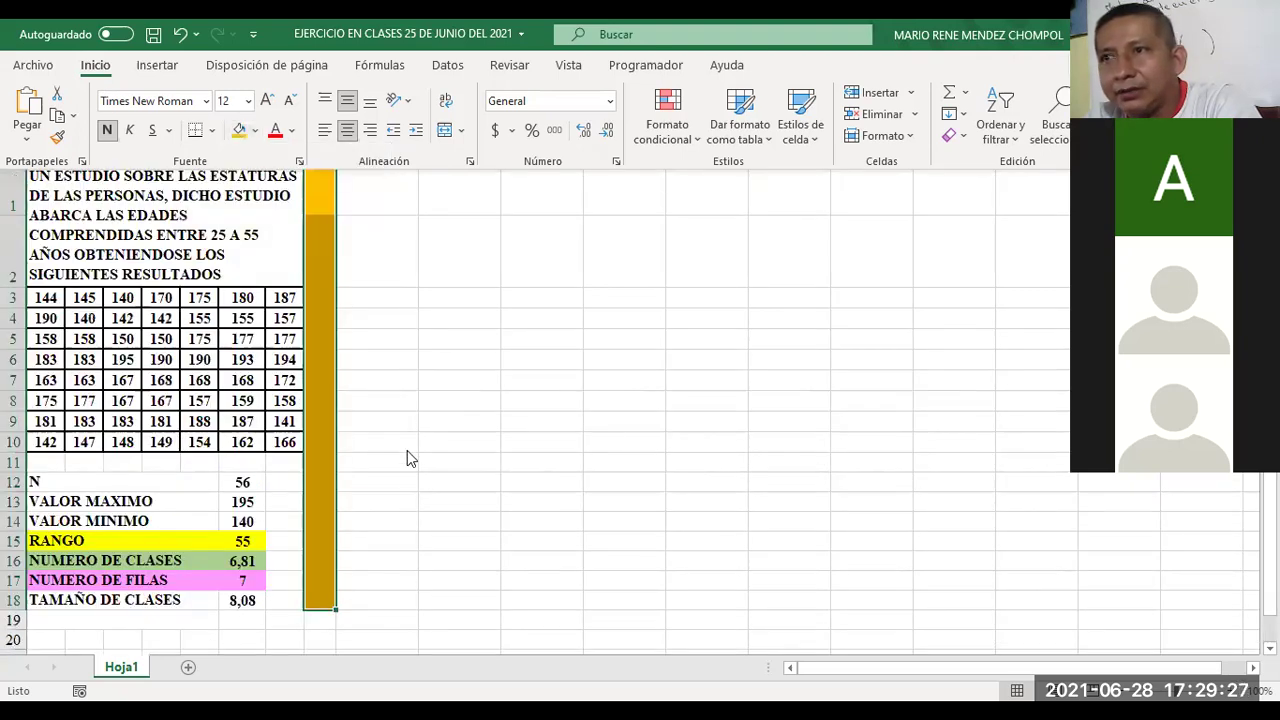
{"action": "left_click", "coordinate": [407, 450]}
{"action": "left_click", "coordinate": [398, 427]}
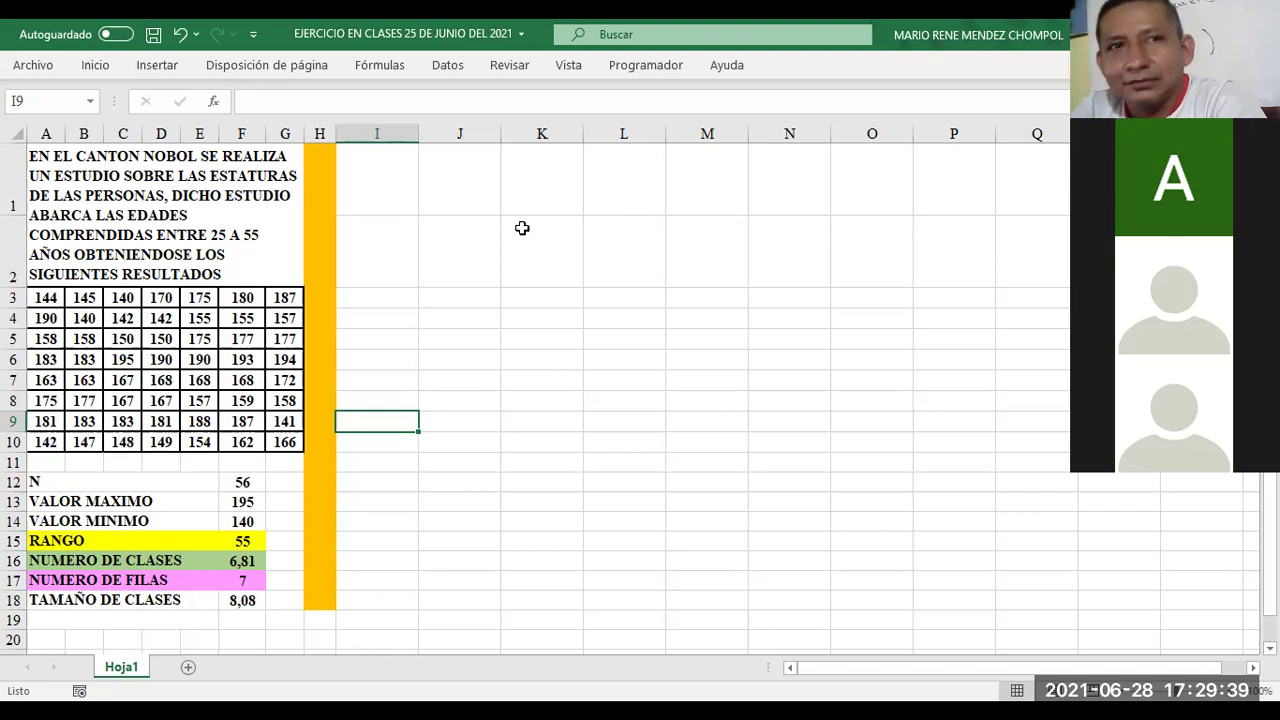
Step: Merge I1 and J1 into one cell with wrapped text
{"action": "left_click", "coordinate": [377, 196]}
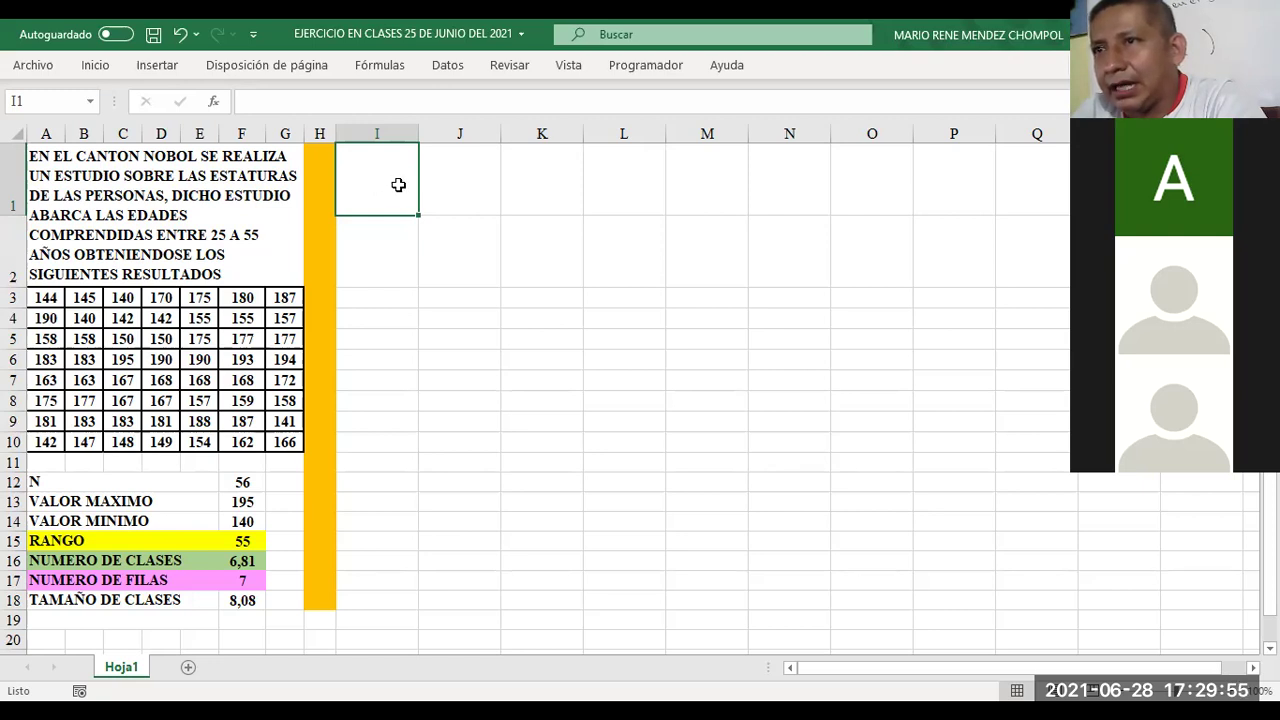
{"action": "left_click_drag", "start_coordinate": [397, 183], "coordinate": [438, 189]}
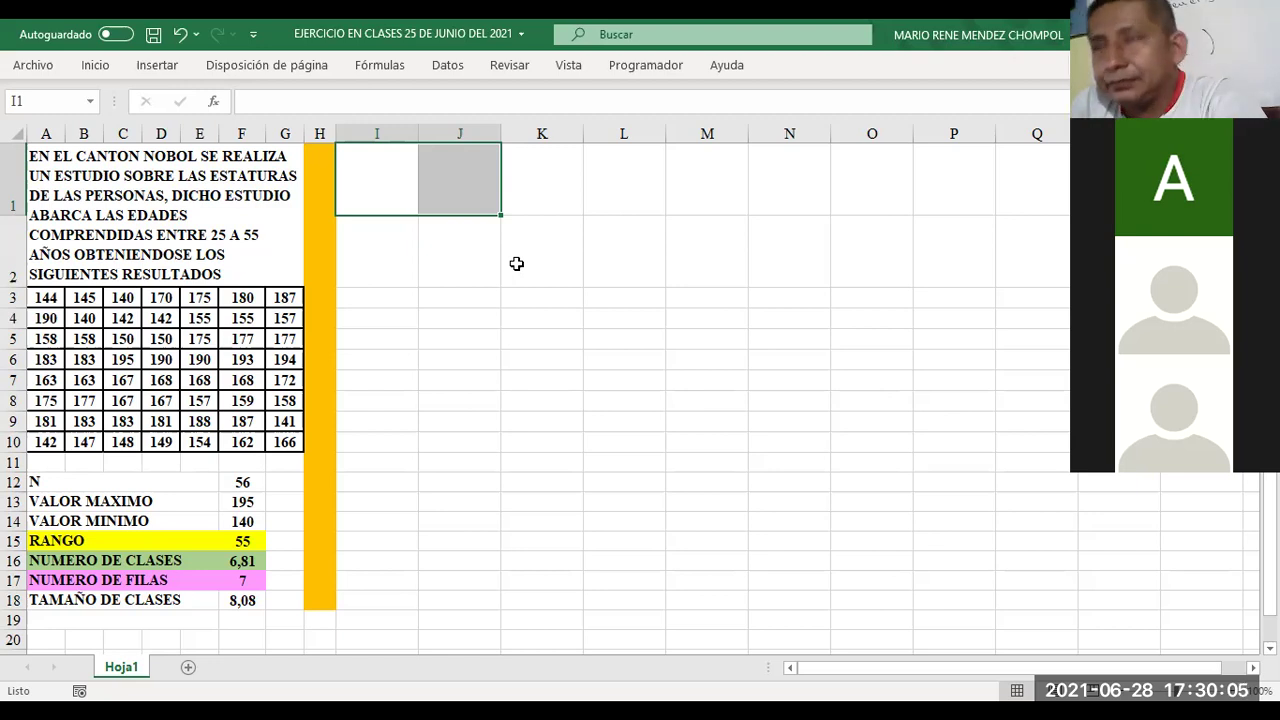
{"action": "left_click", "coordinate": [97, 66]}
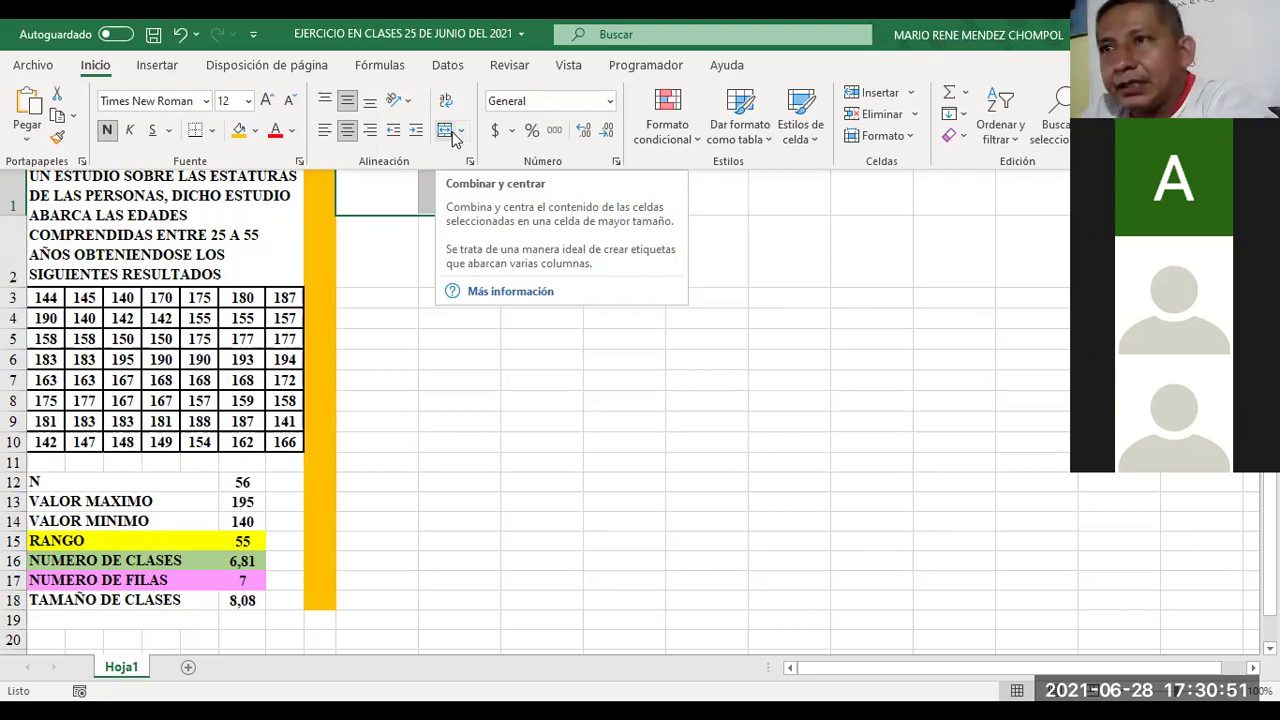
{"action": "left_click", "coordinate": [447, 133]}
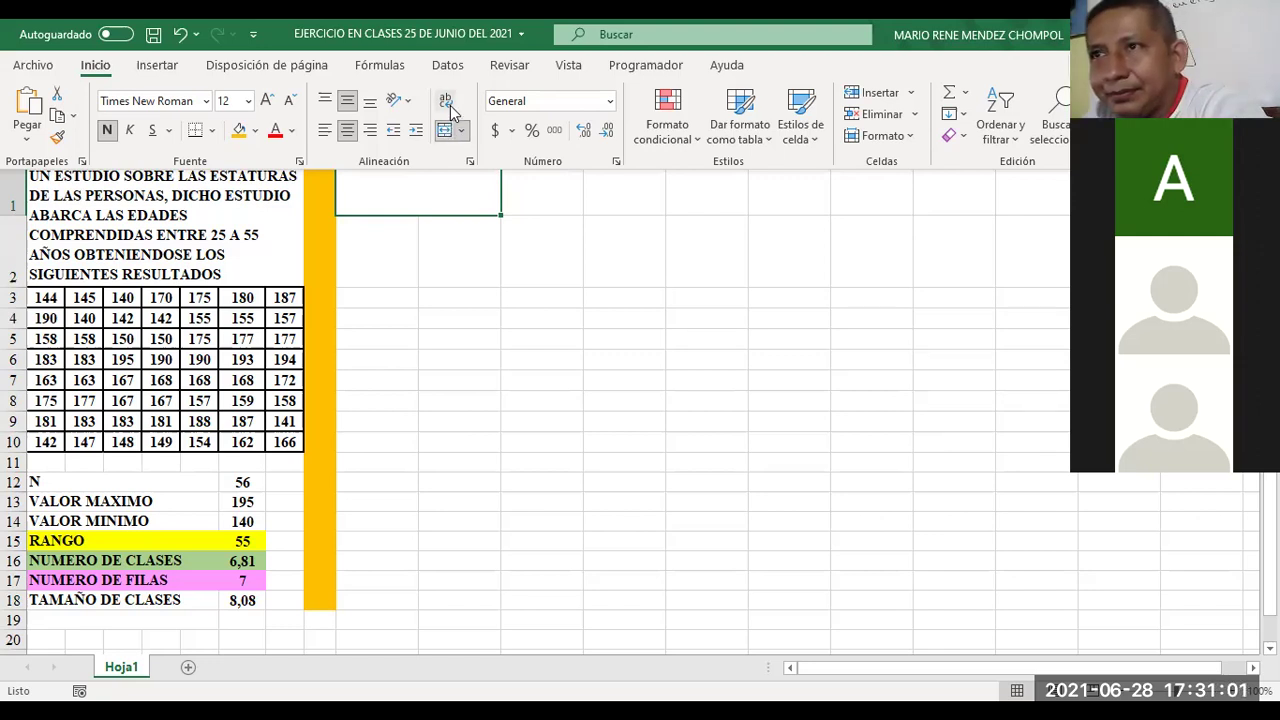
{"action": "left_click", "coordinate": [447, 103]}
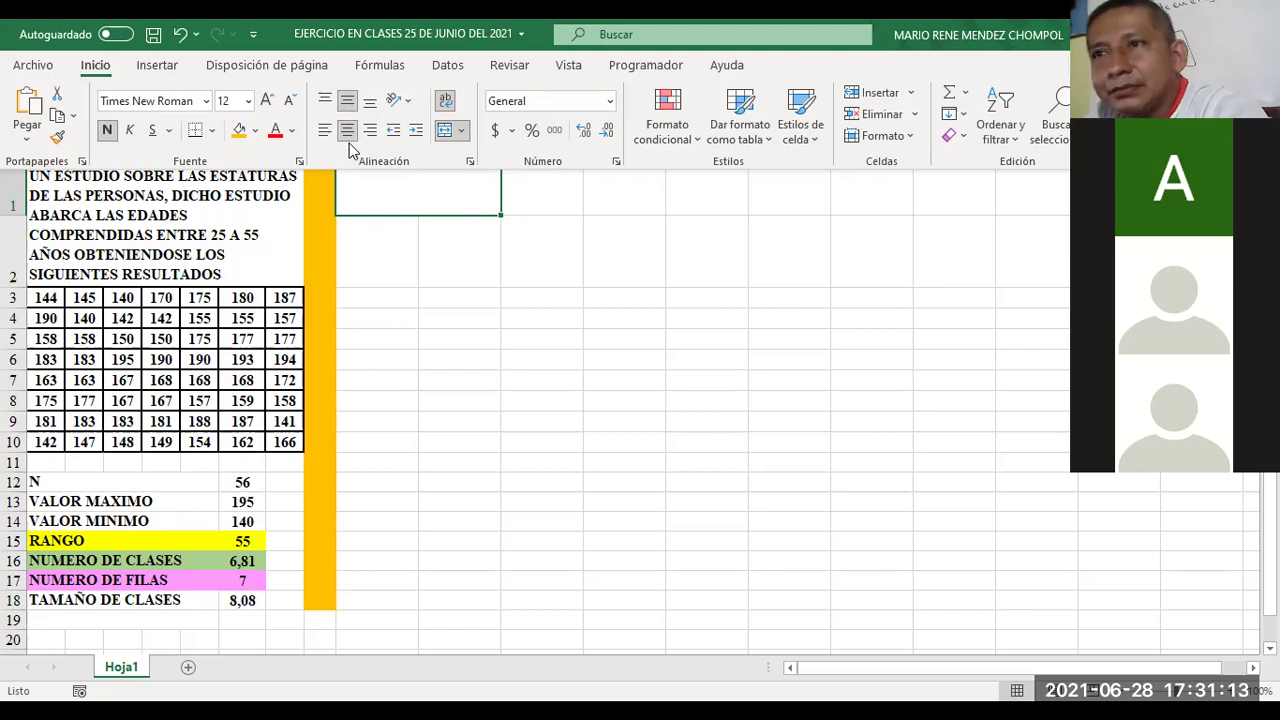
{"action": "left_click", "coordinate": [399, 252]}
{"action": "left_click", "coordinate": [398, 251]}
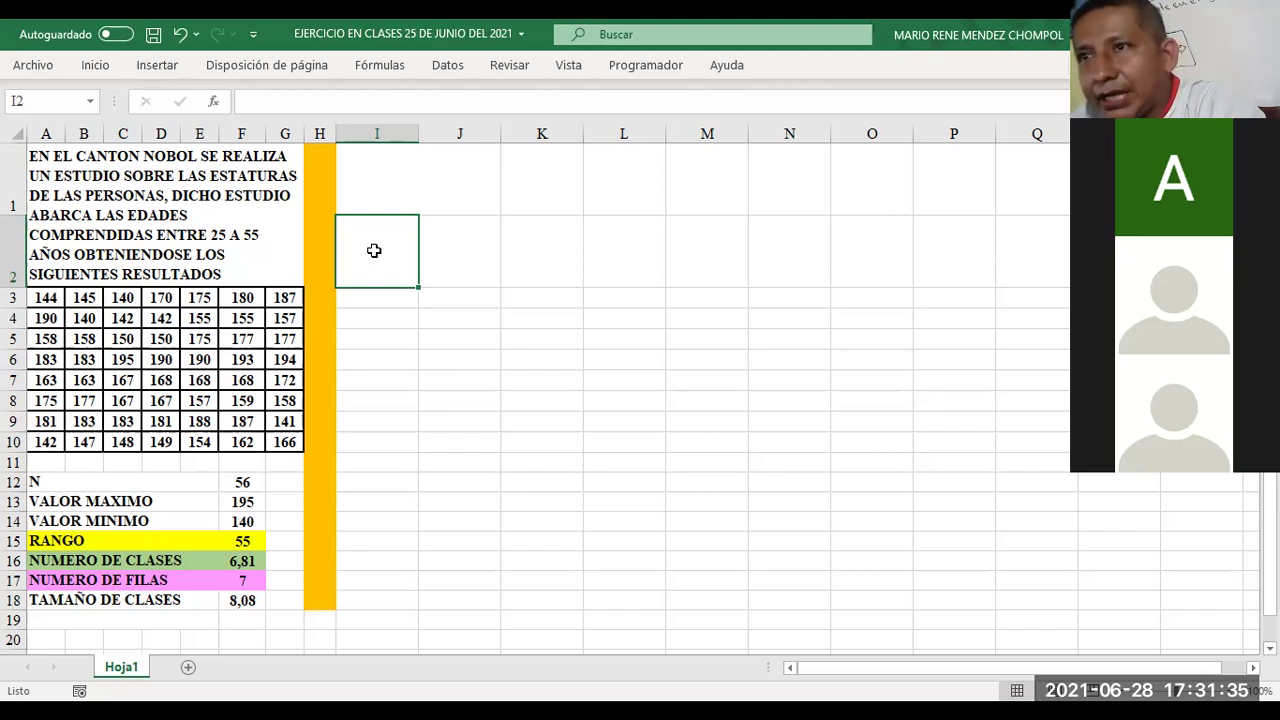
Step: Select I2:J2 and expand the Inicio ribbon
{"action": "left_click_drag", "start_coordinate": [374, 251], "coordinate": [469, 248]}
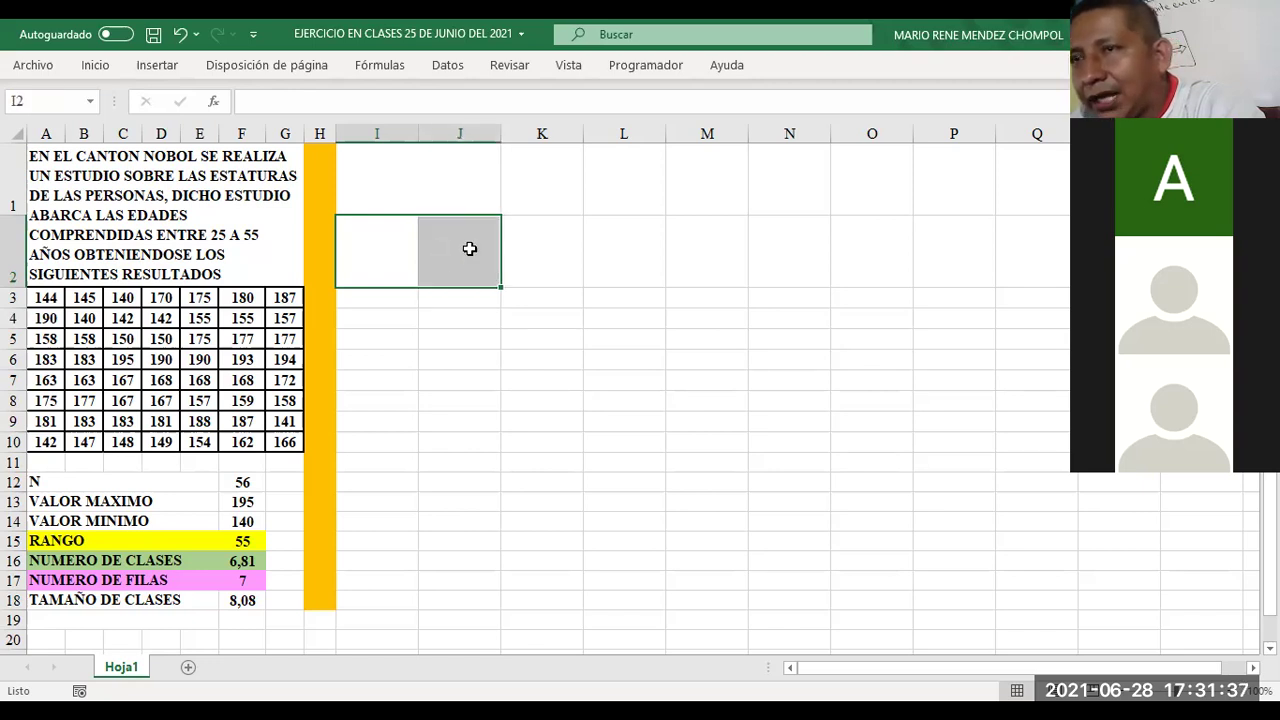
{"action": "left_click", "coordinate": [96, 65]}
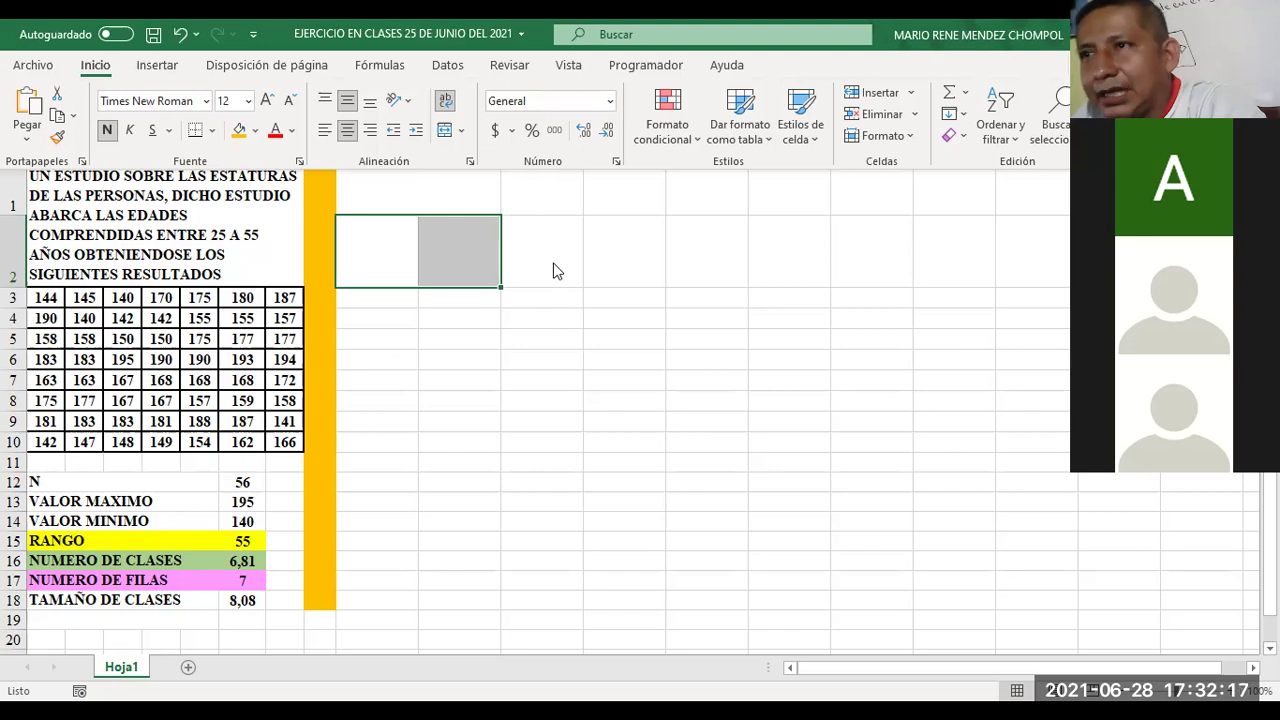
Step: Merge K1:K2 with Combinar y centrar, Ajustar texto and Centrar
{"action": "left_click", "coordinate": [553, 266]}
{"action": "left_click", "coordinate": [554, 263]}
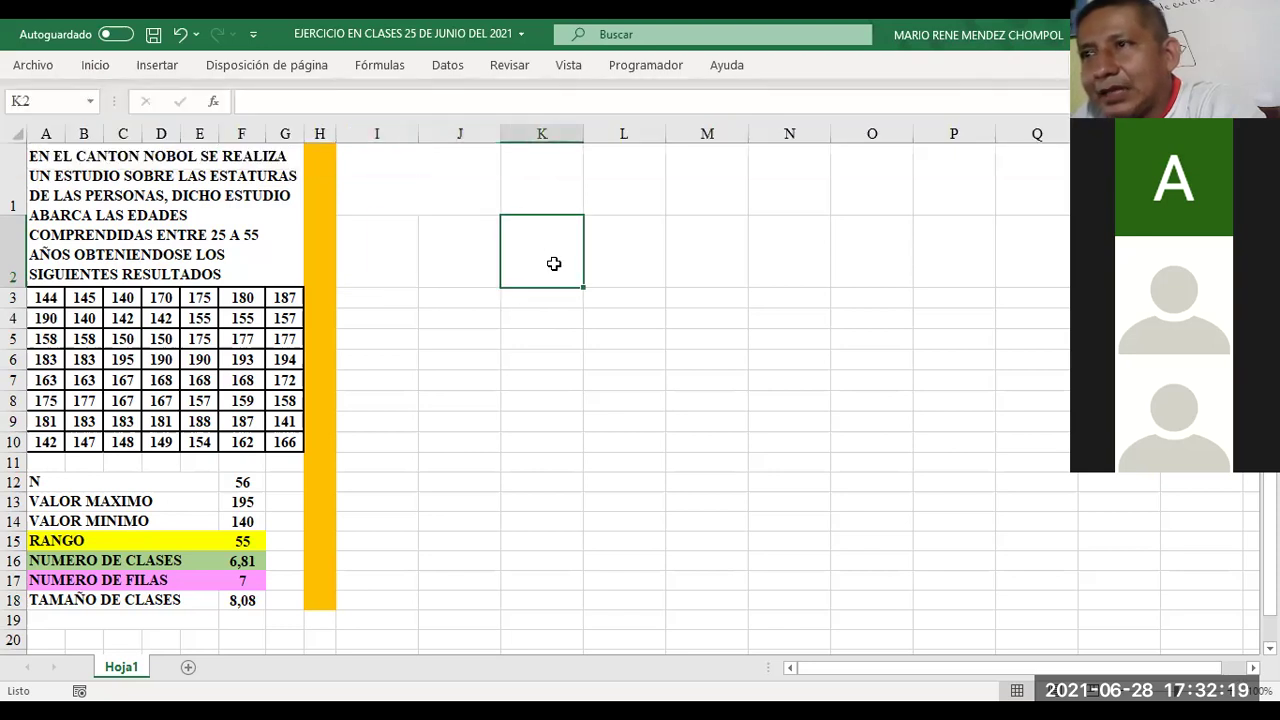
{"action": "left_click", "coordinate": [539, 179]}
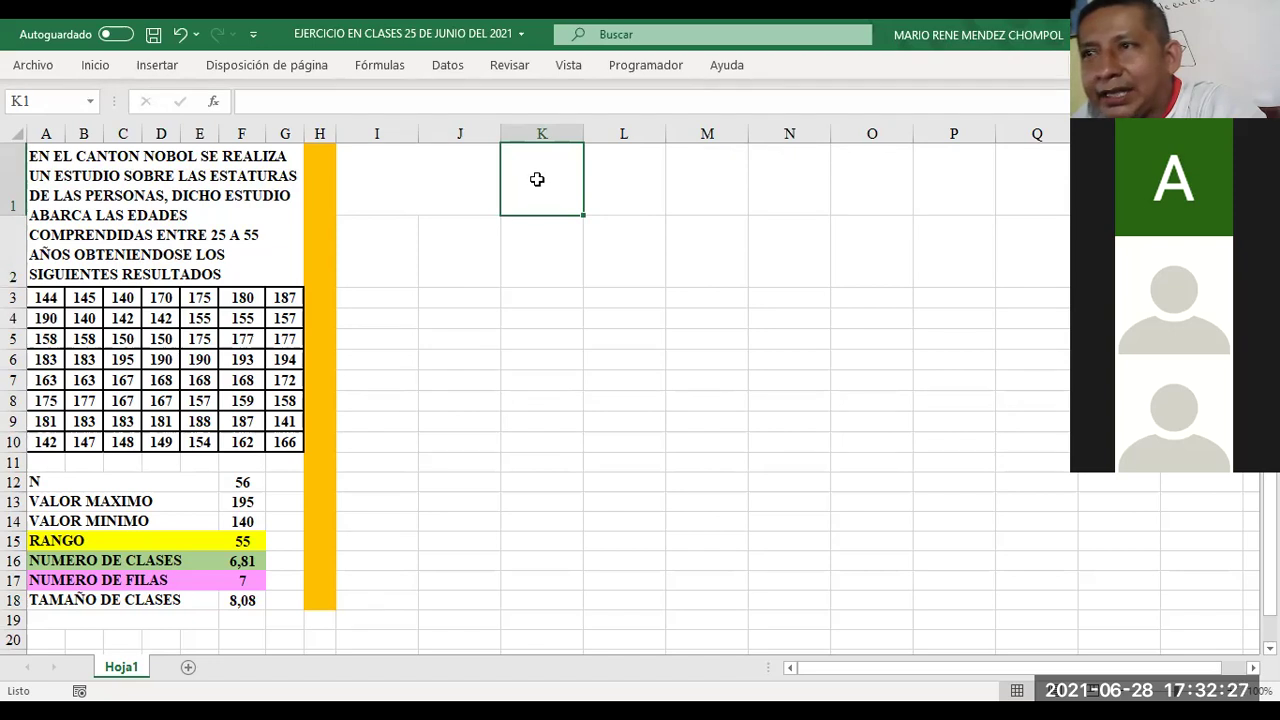
{"action": "left_click_drag", "start_coordinate": [531, 211], "coordinate": [529, 241]}
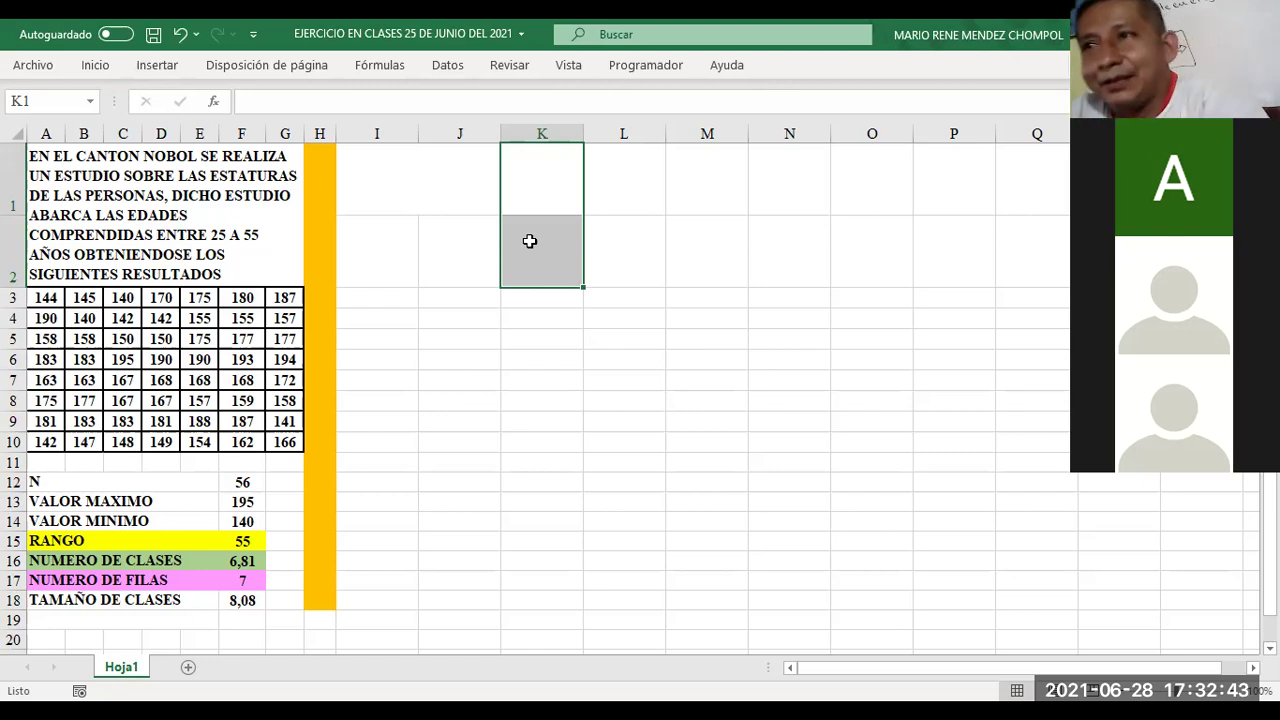
{"action": "left_click", "coordinate": [92, 68]}
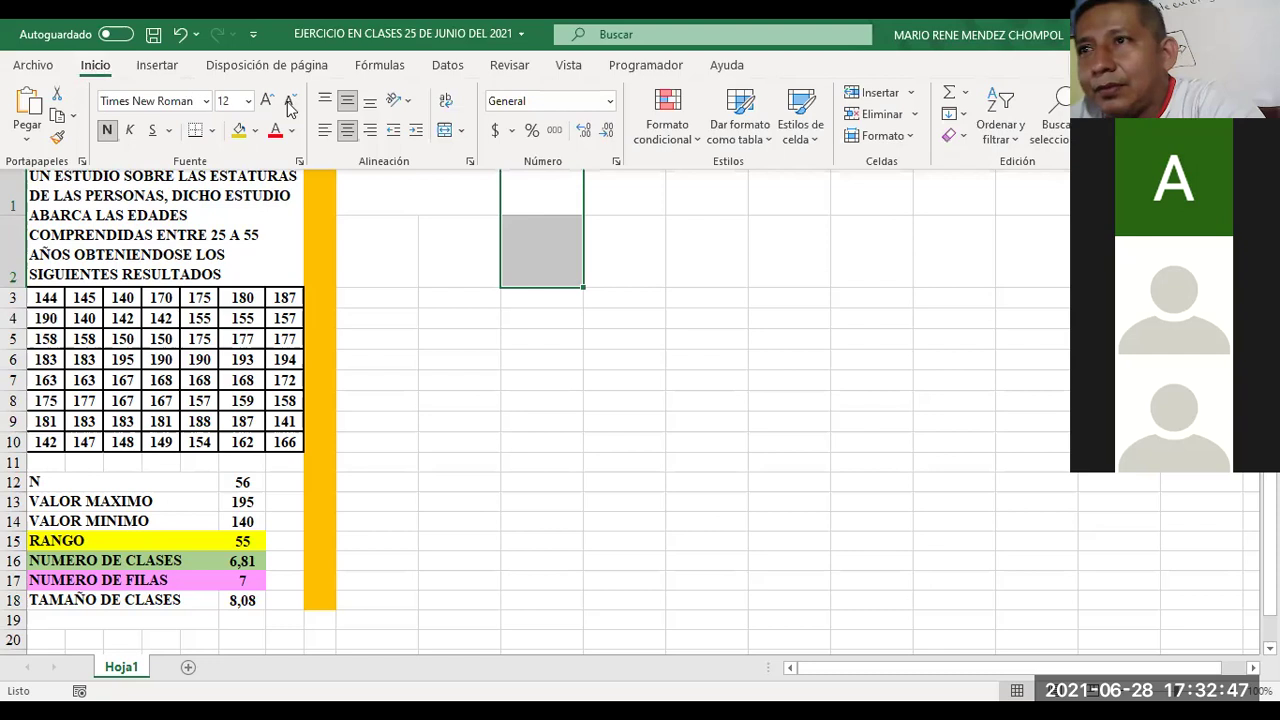
{"action": "left_click", "coordinate": [447, 132]}
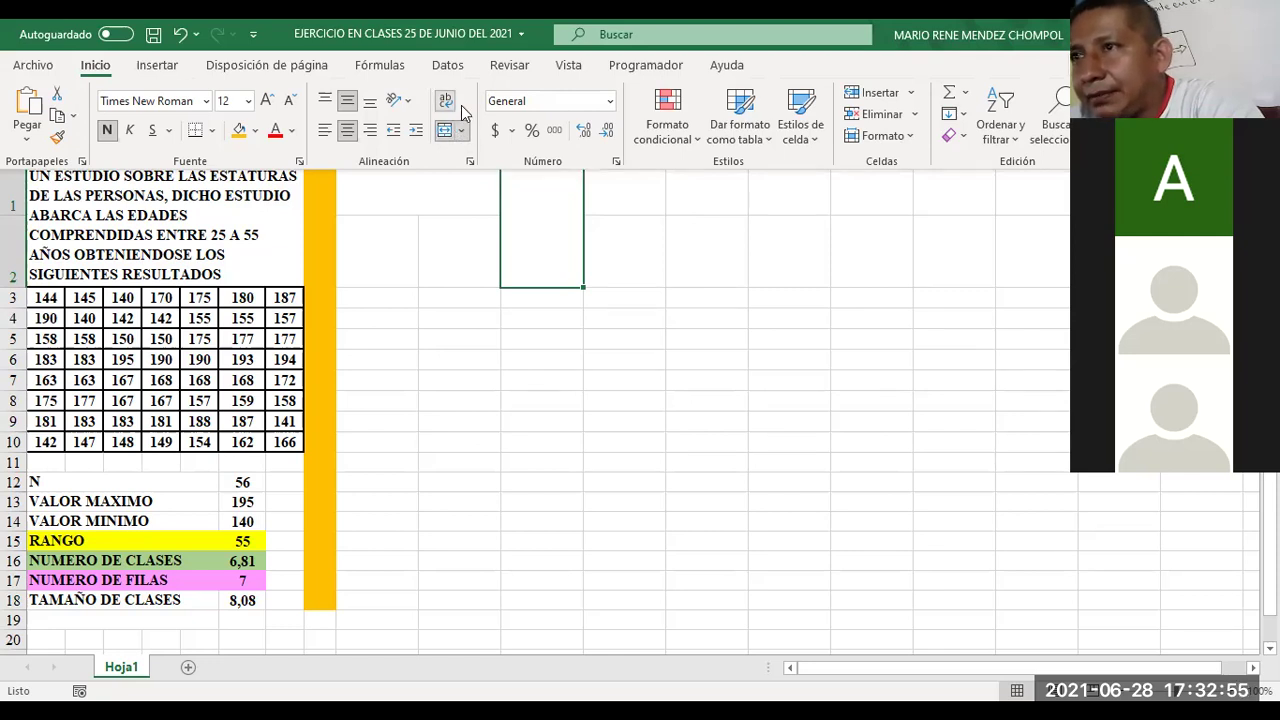
{"action": "left_click", "coordinate": [446, 102]}
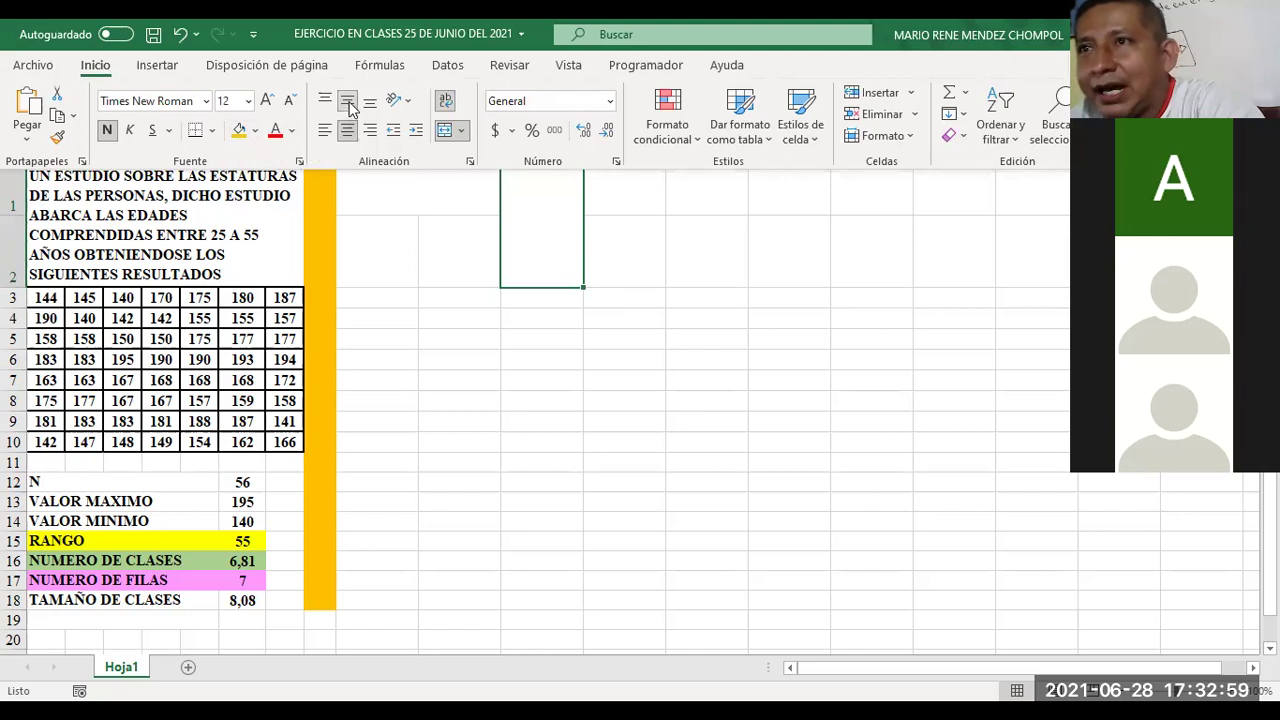
{"action": "left_click", "coordinate": [345, 131]}
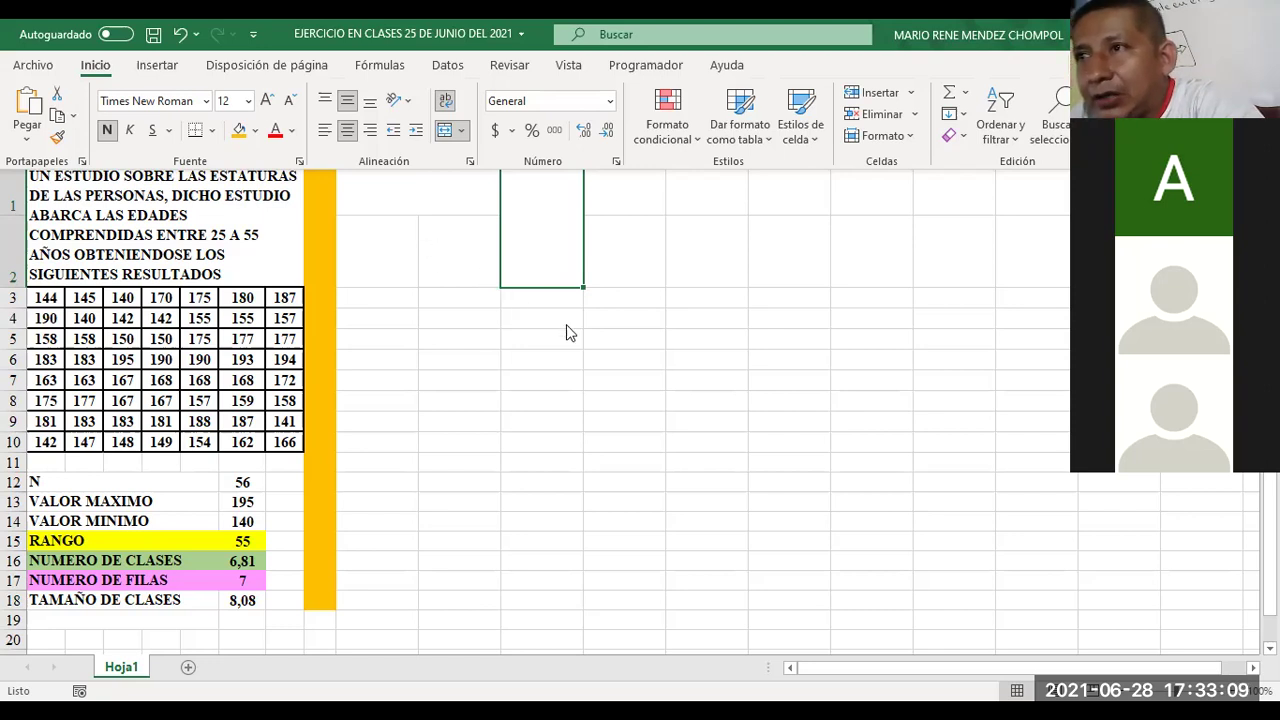
{"action": "left_click", "coordinate": [550, 254]}
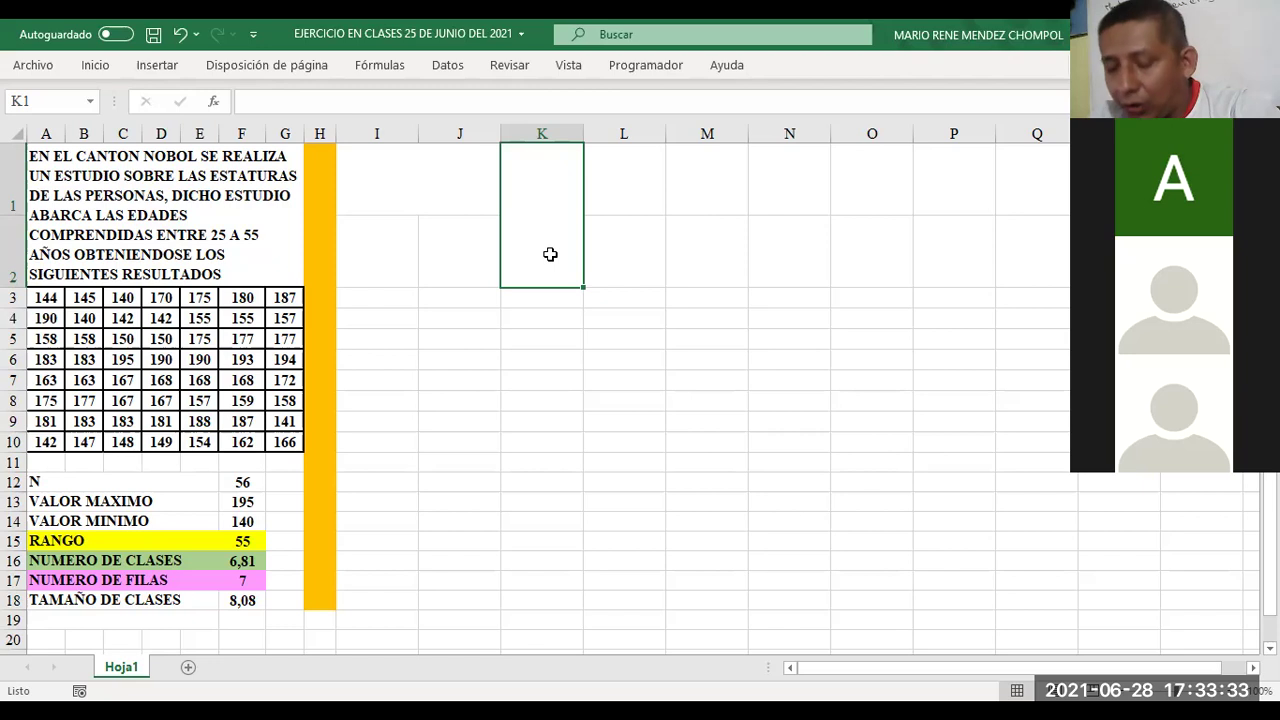
Step: Copy the merged K1:K2 cell with Ctrl+C
{"action": "key", "text": "ctrl+c"}
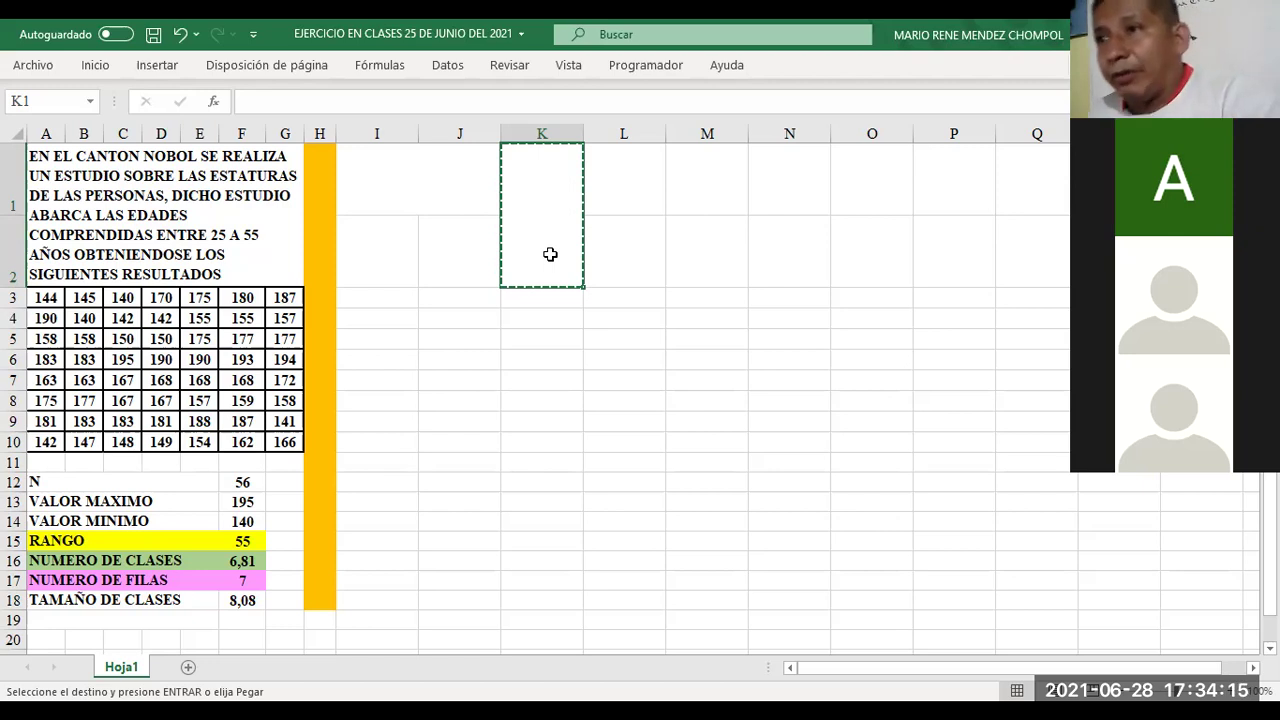
Step: Paste the merged two-row cell into L1, M1, N1, O1 and P1
{"action": "key", "text": "Right"}
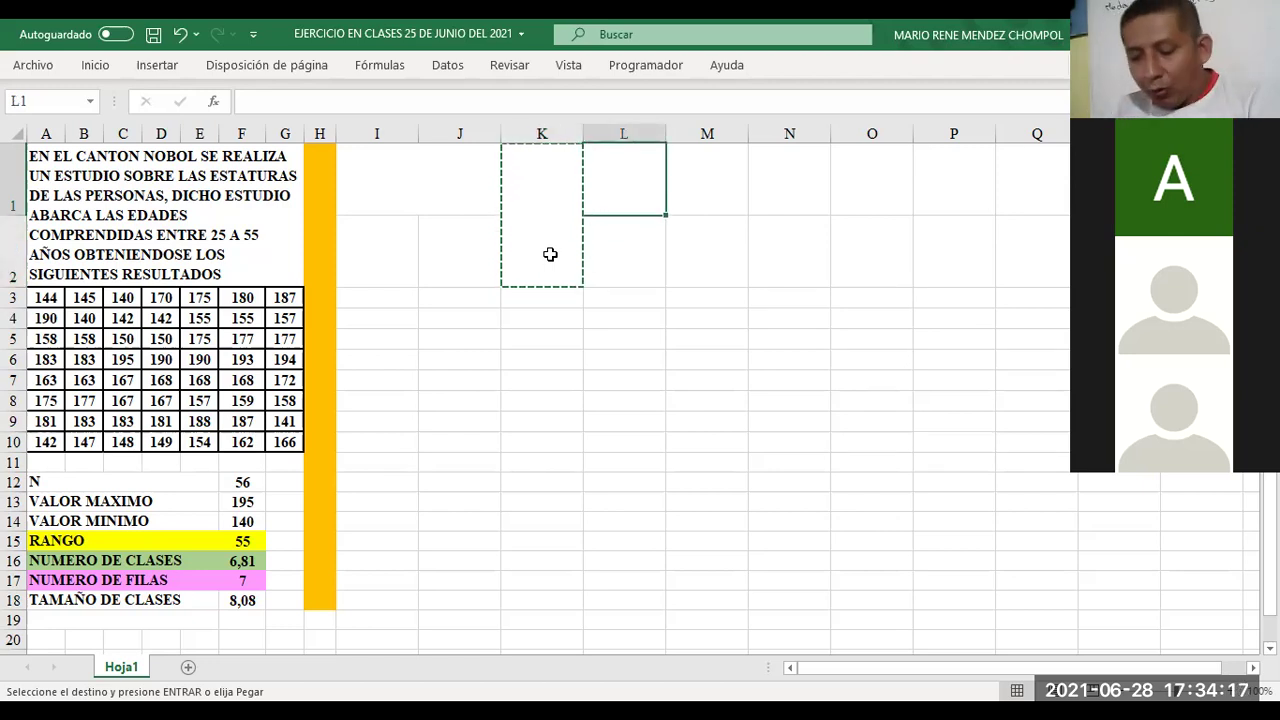
{"action": "key", "text": "ctrl+v"}
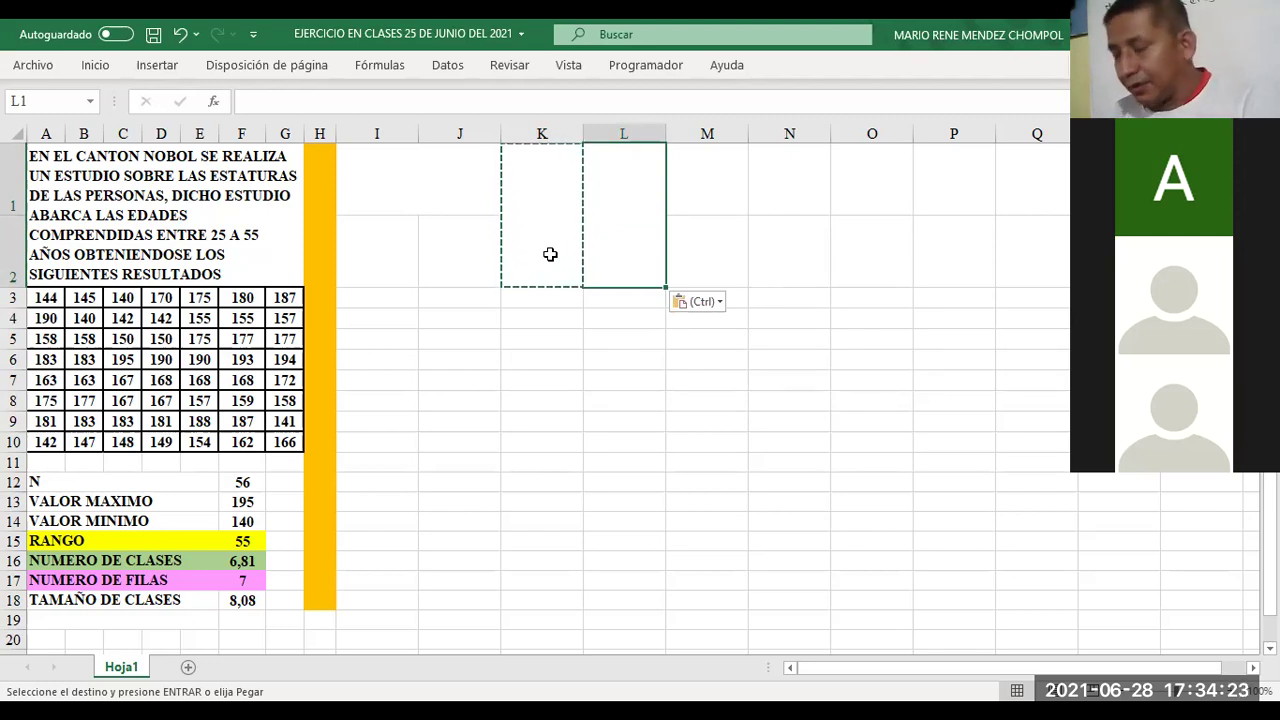
{"action": "key", "text": "Right"}
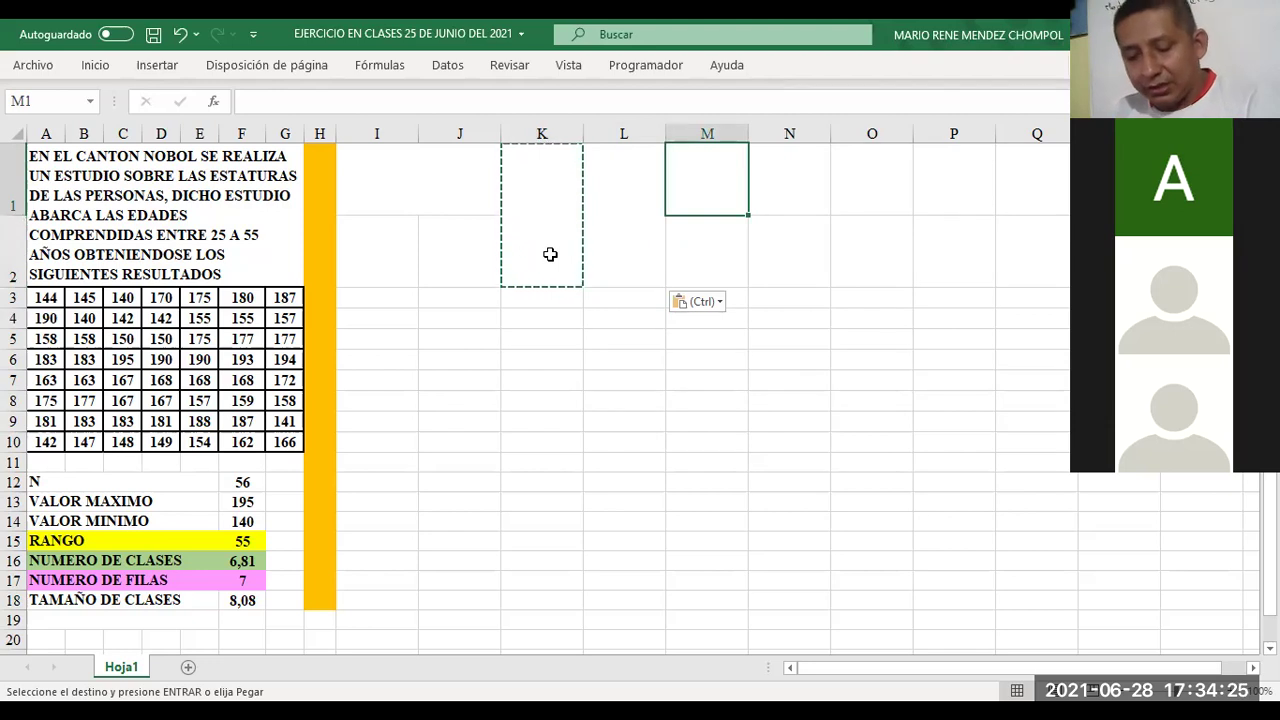
{"action": "key", "text": "ctrl+v"}
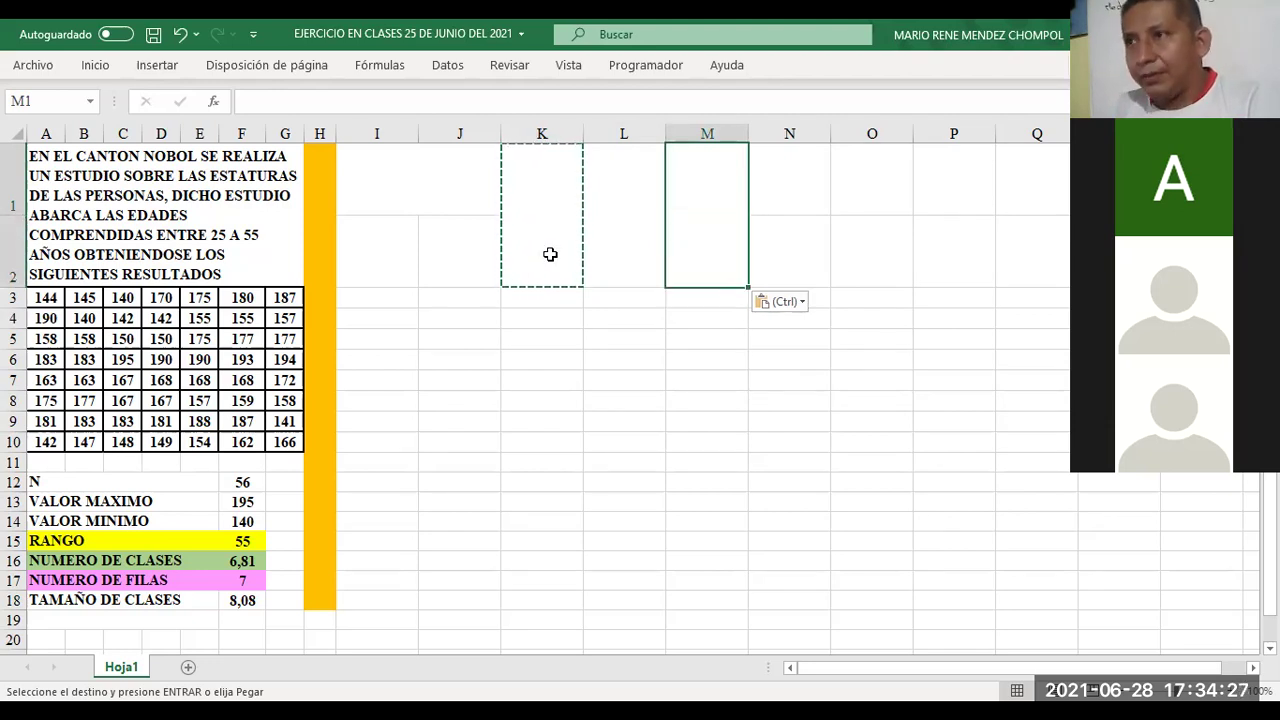
{"action": "key", "text": "Right"}
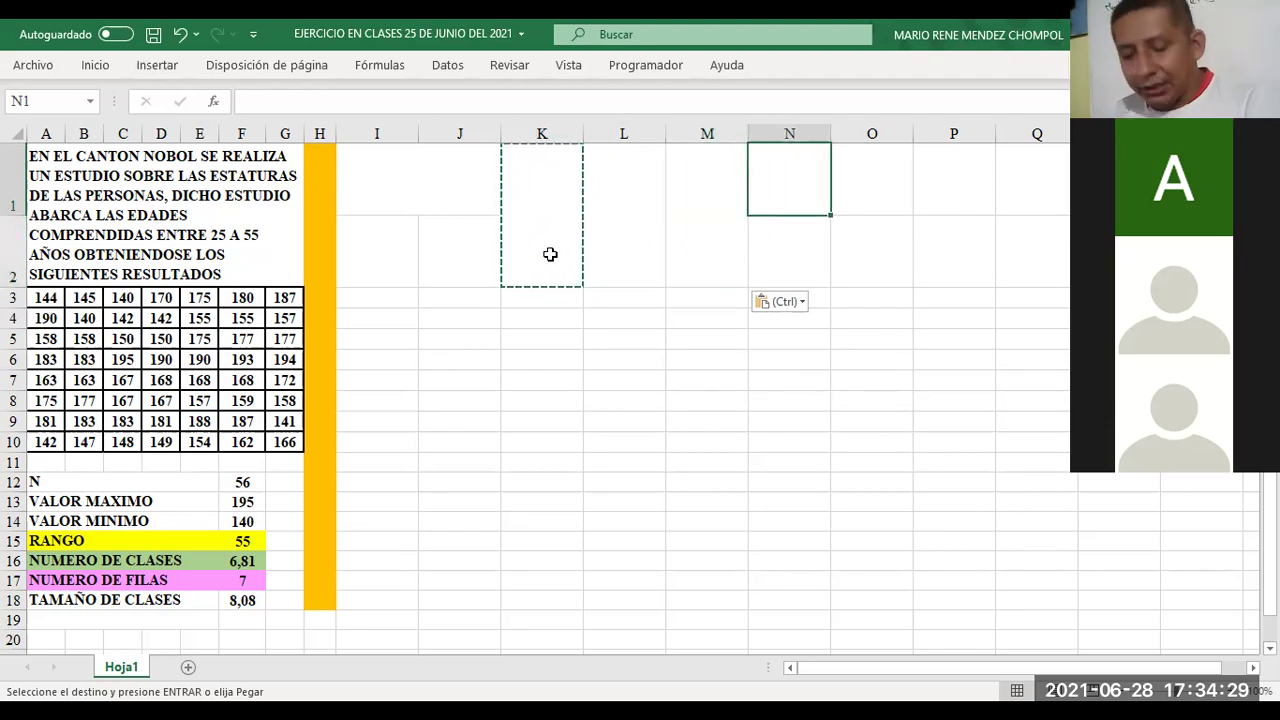
{"action": "key", "text": "ctrl+v"}
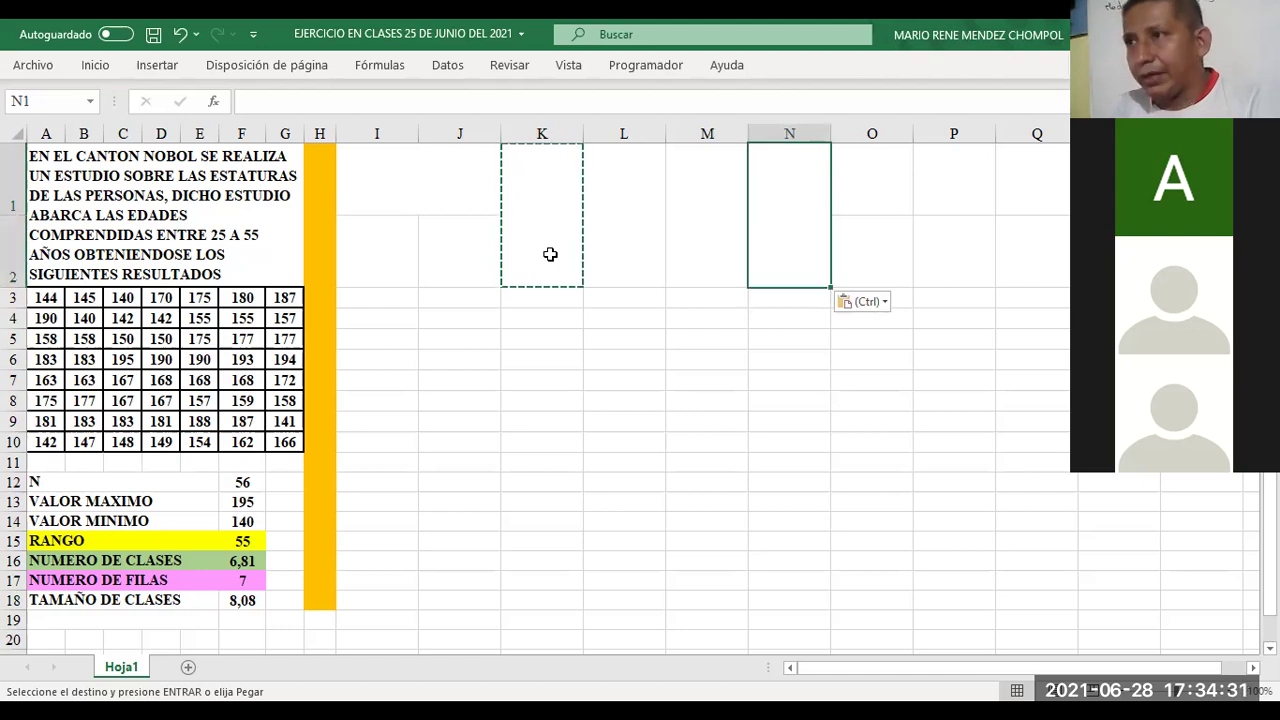
{"action": "key", "text": "Right"}
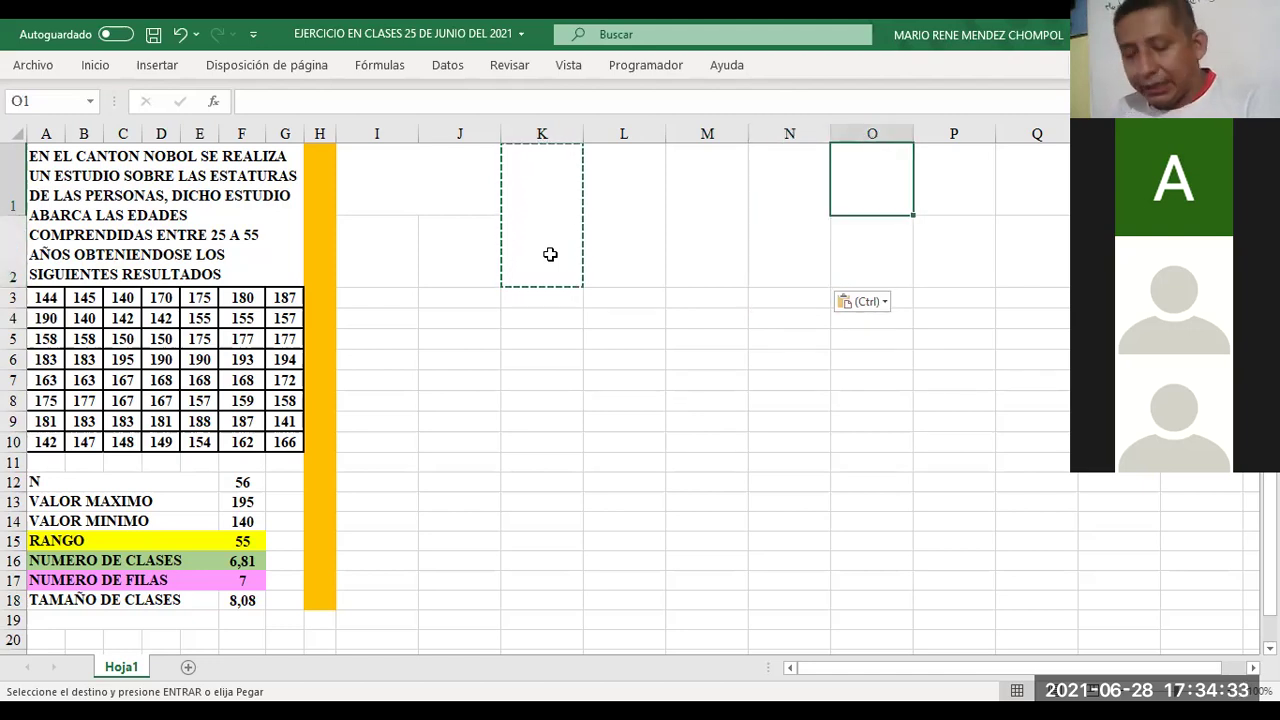
{"action": "key", "text": "ctrl+v"}
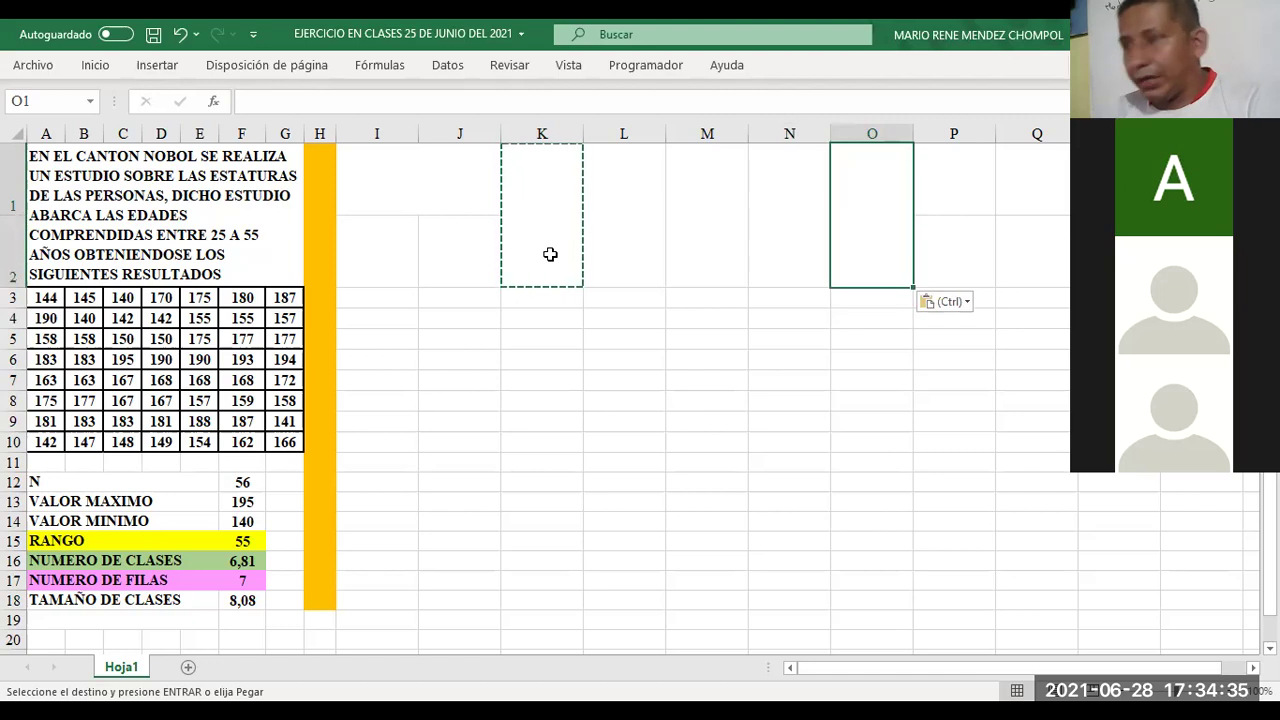
{"action": "key", "text": "Right"}
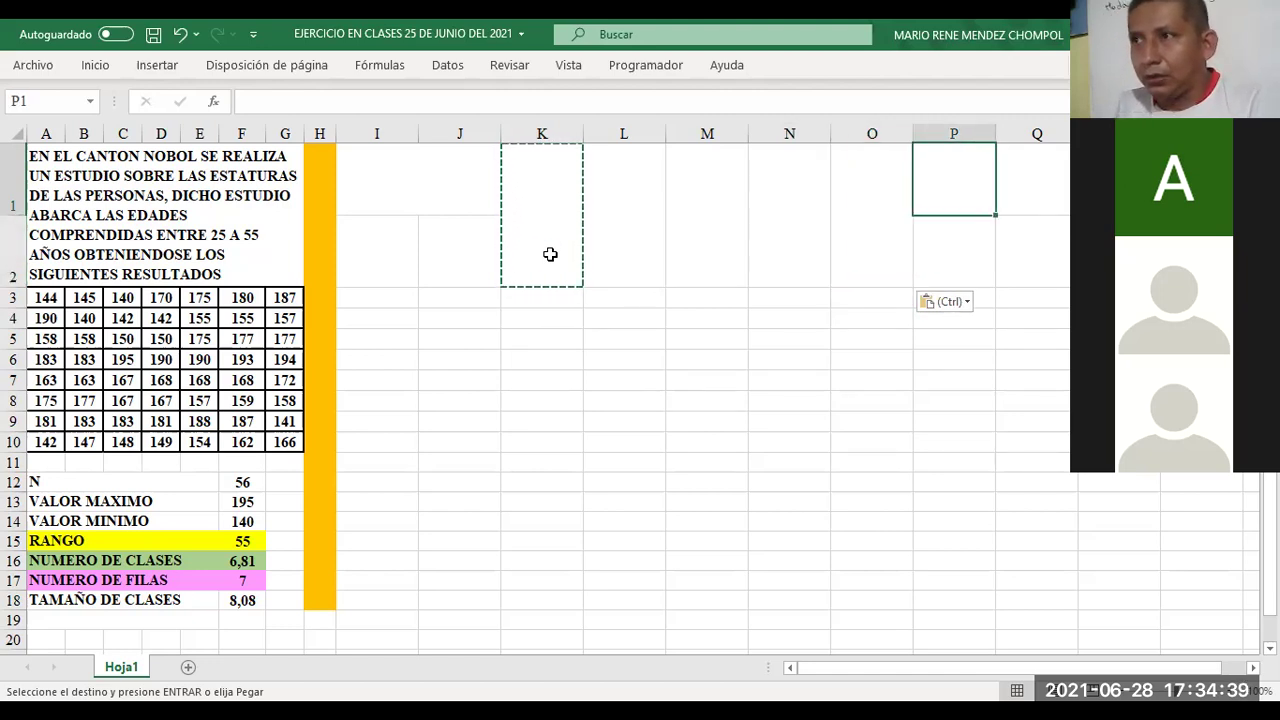
{"action": "key", "text": "ctrl+v"}
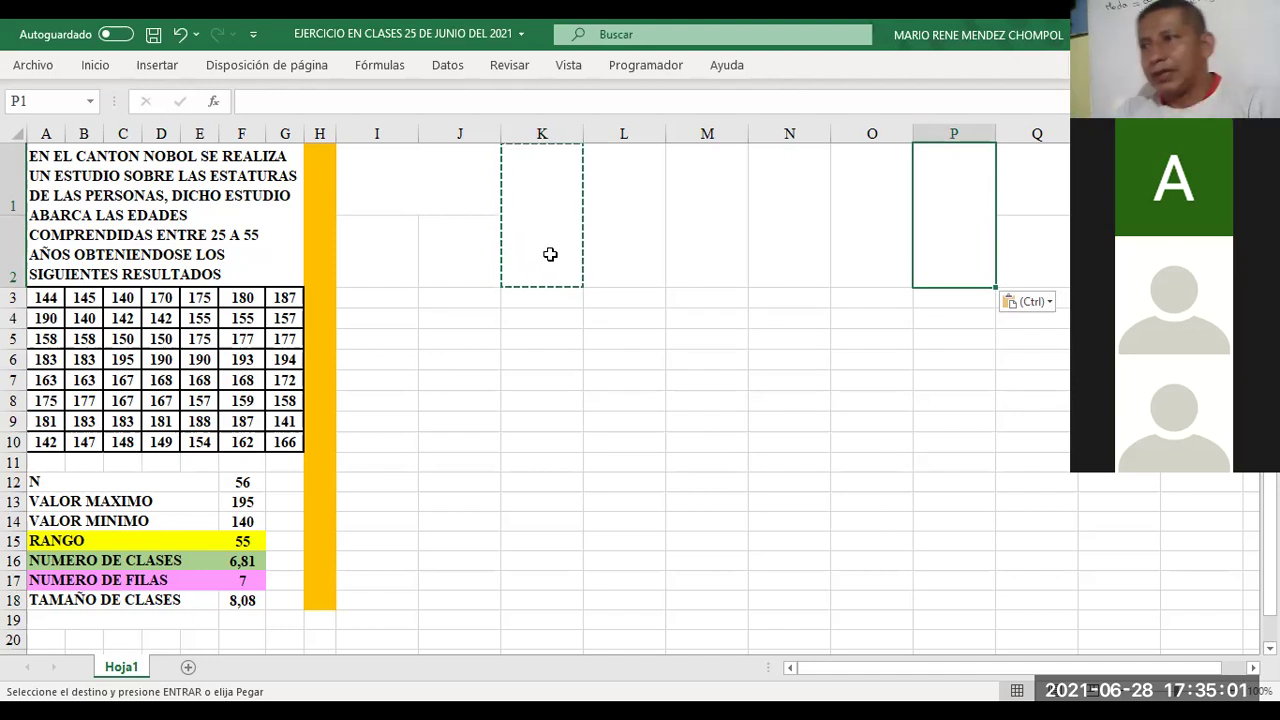
{"action": "key", "text": "Right"}
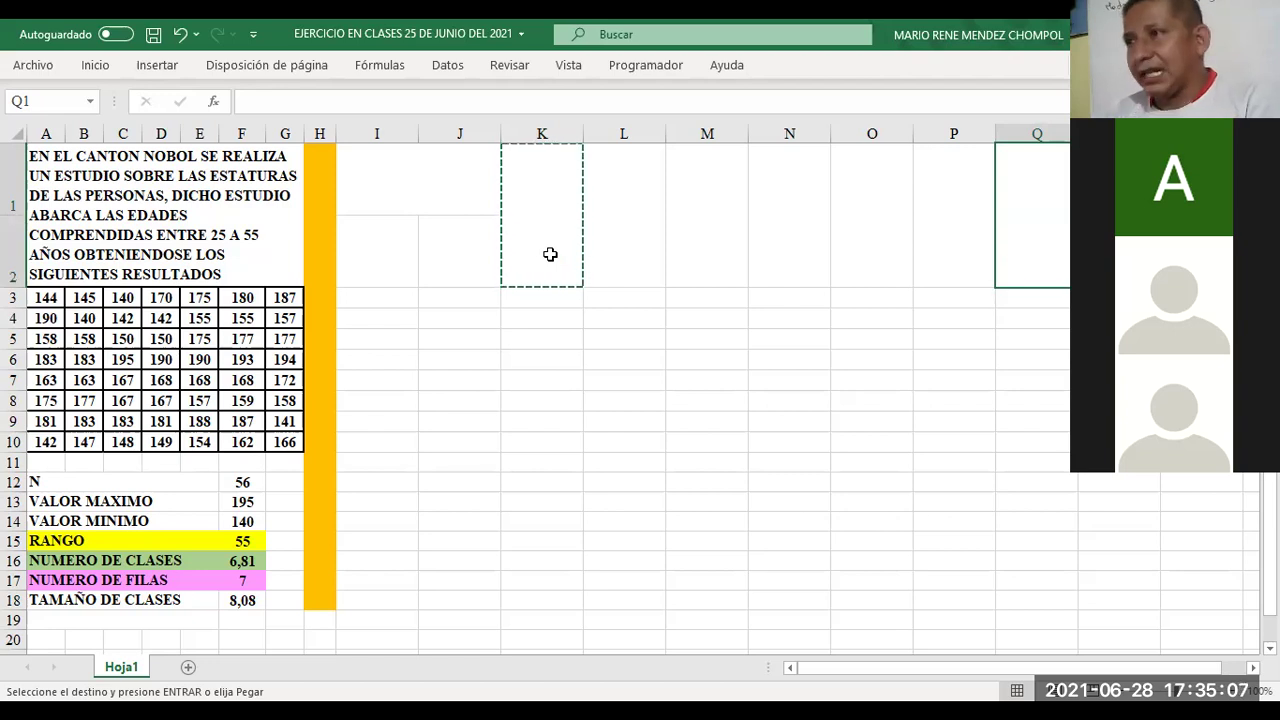
{"action": "key", "text": "Right"}
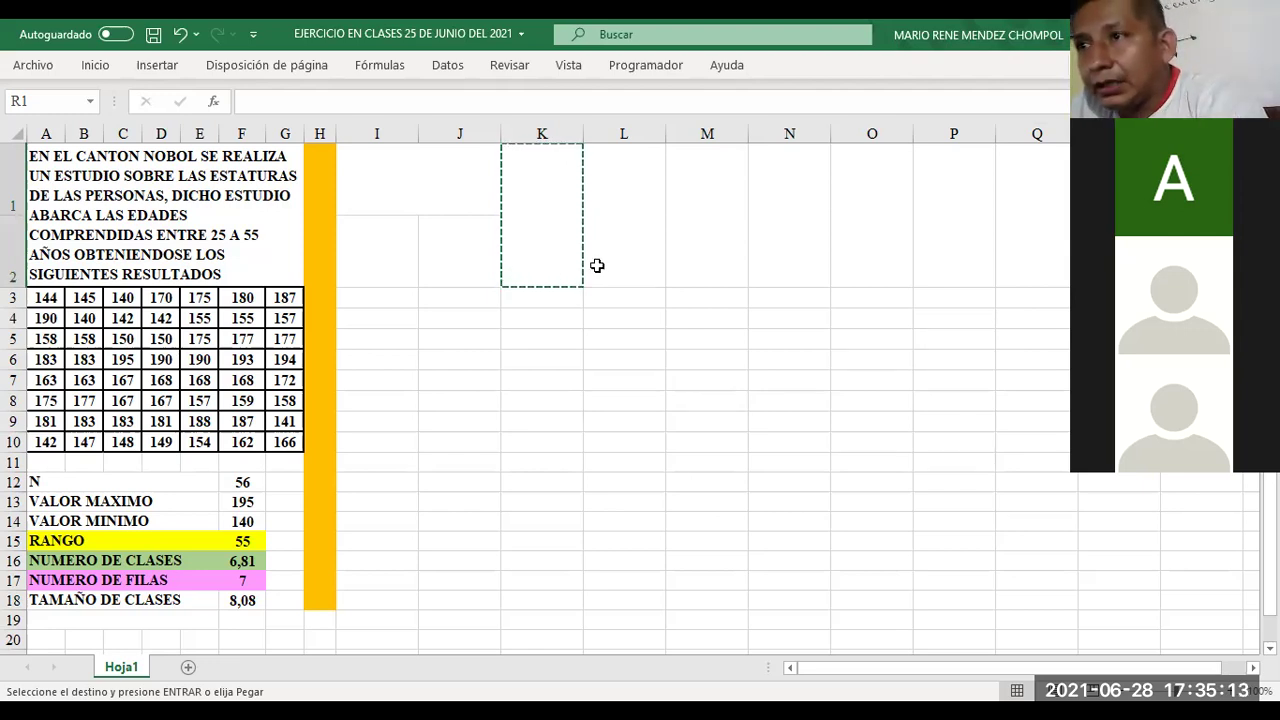
Step: Cancel the pending K1 copy and select the merged I1:J1 cell
{"action": "left_click", "coordinate": [694, 233]}
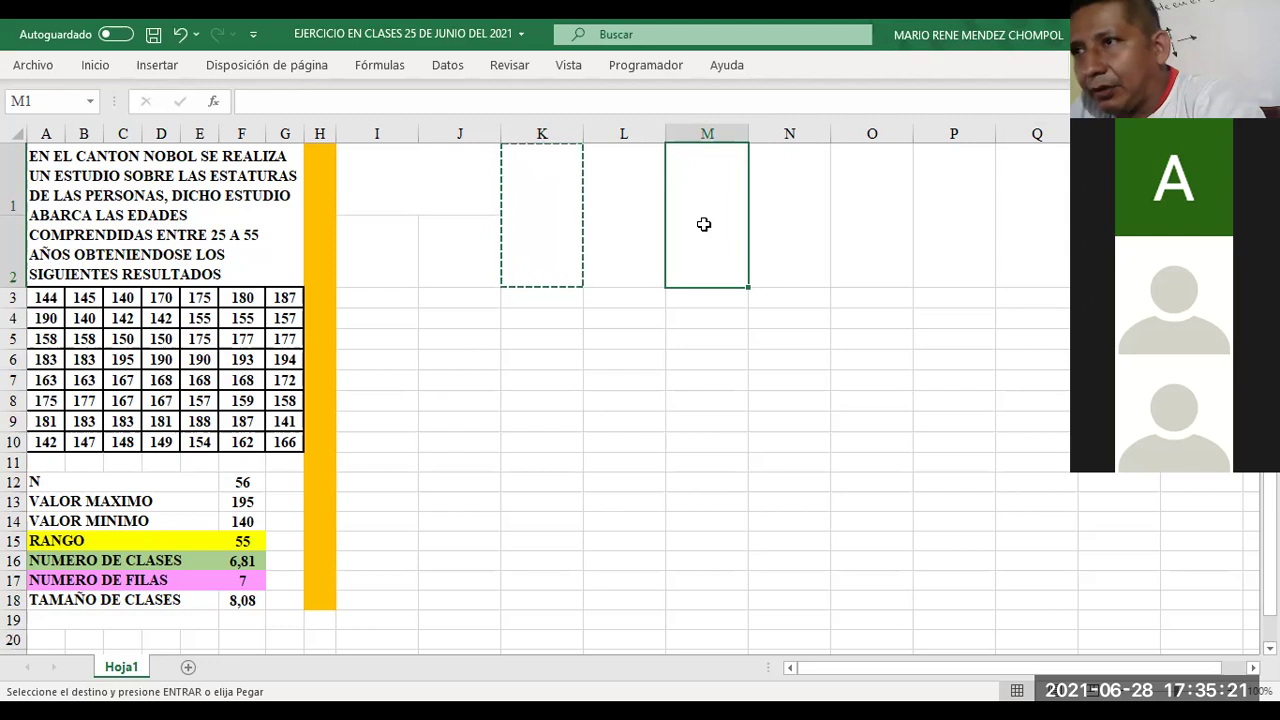
{"action": "double_click", "coordinate": [704, 224]}
{"action": "left_click", "coordinate": [618, 248]}
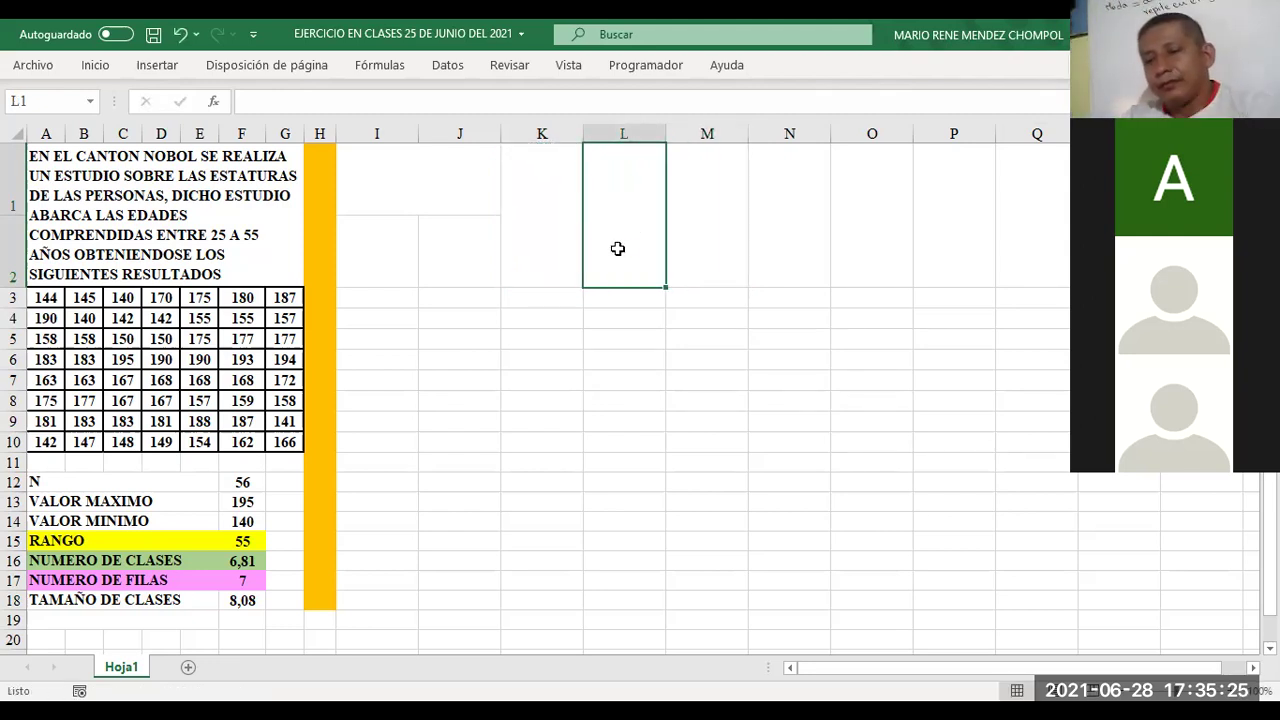
{"action": "left_click", "coordinate": [417, 190]}
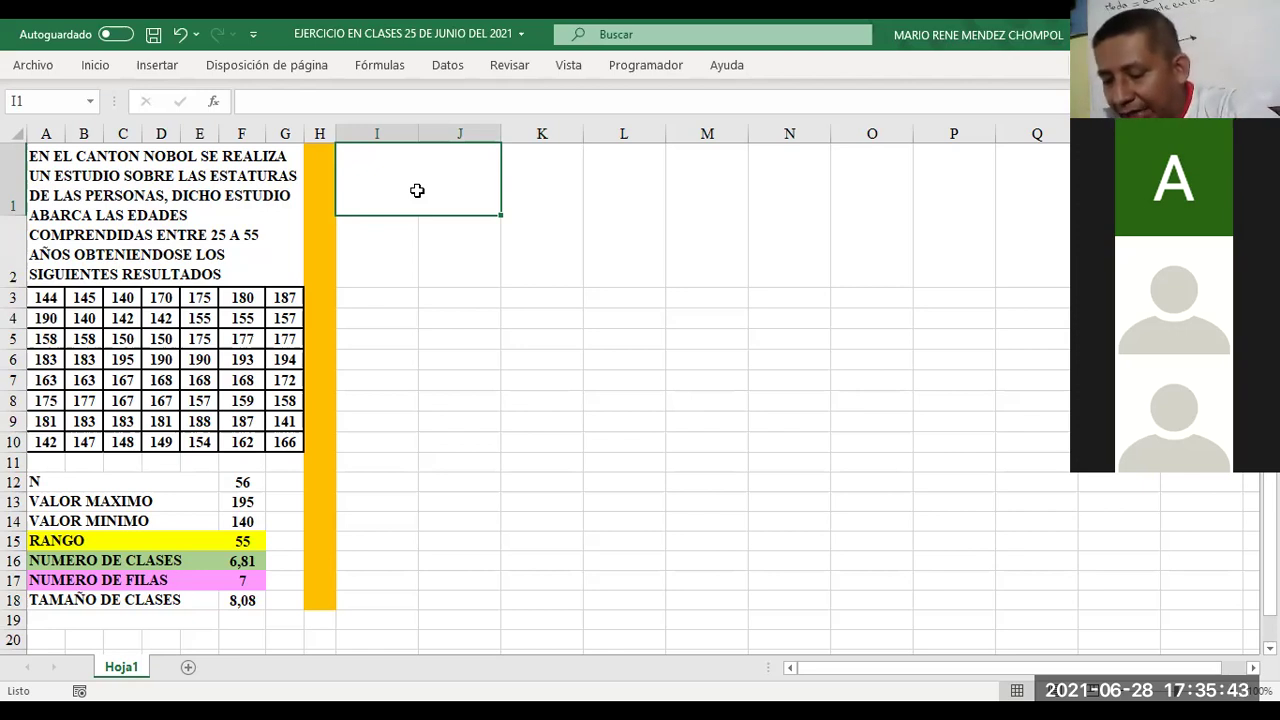
Step: Enter the header 'INTERVALOS DE CLASES' in merged cell I1:J1
{"action": "type", "text": "INTERVALOS DE CLAS"}
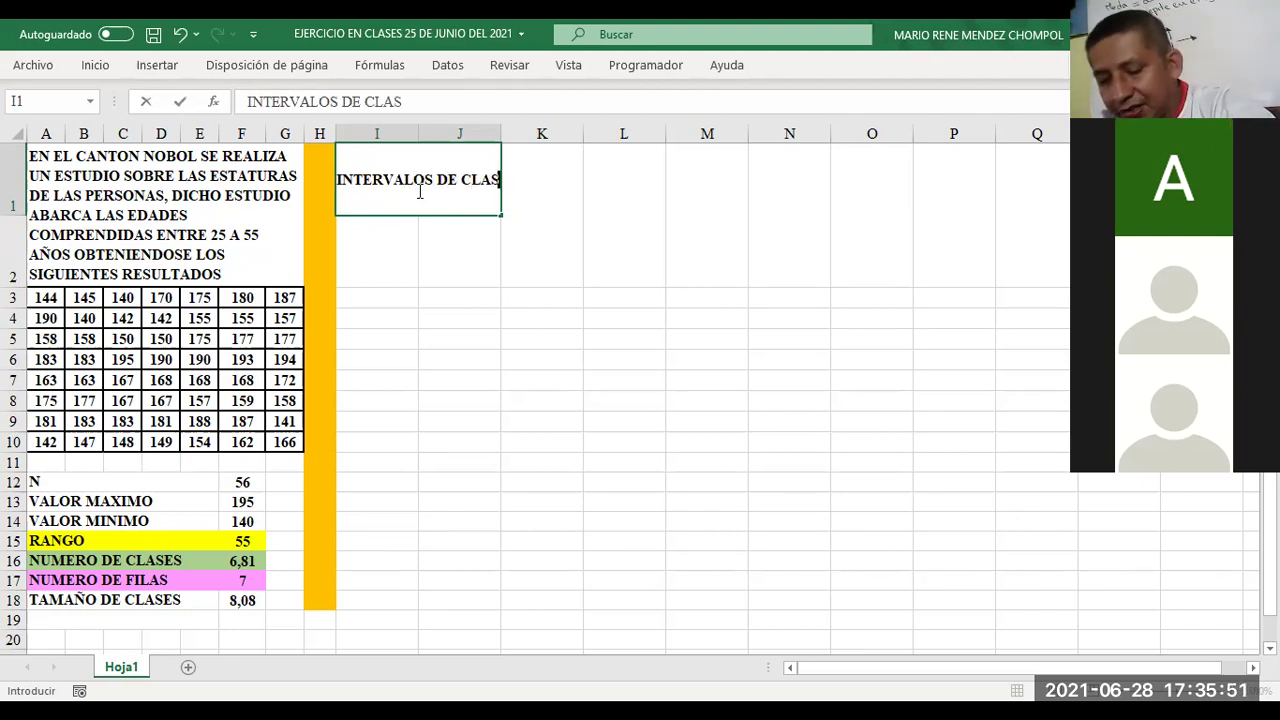
{"action": "type", "text": "W"}
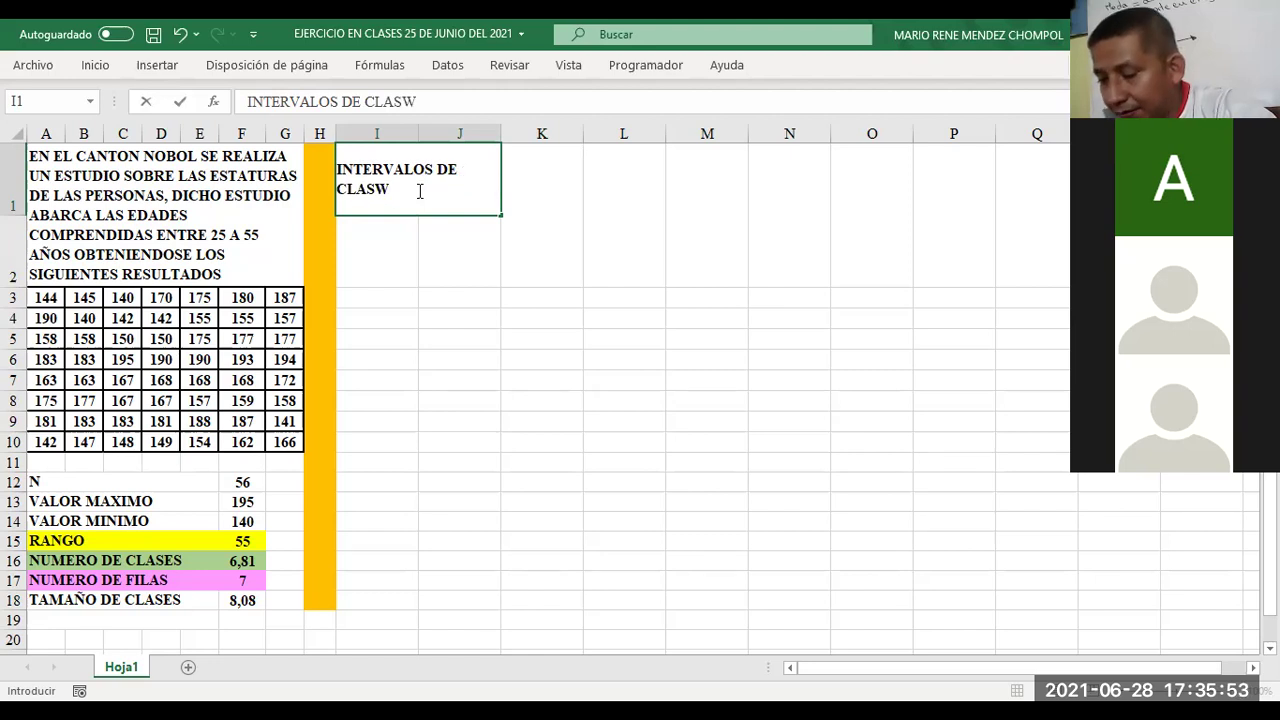
{"action": "key", "text": "BackSpace"}
{"action": "type", "text": "ES"}
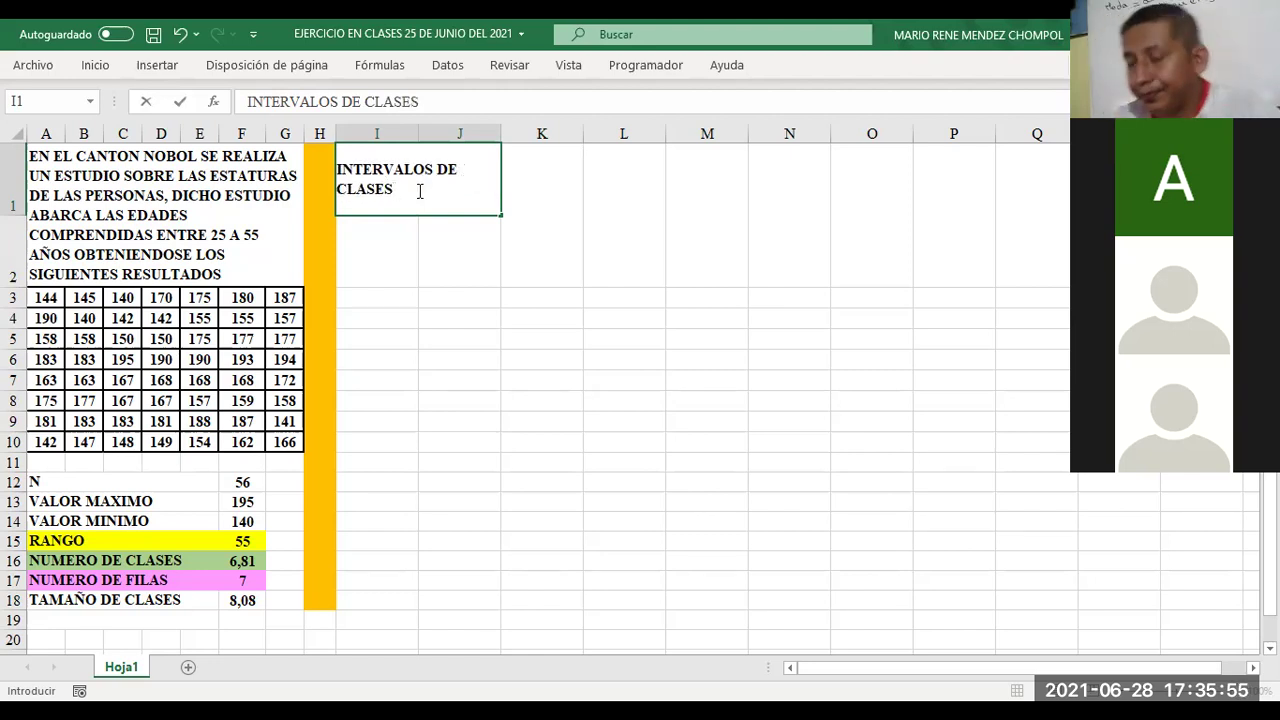
{"action": "key", "text": "Return"}
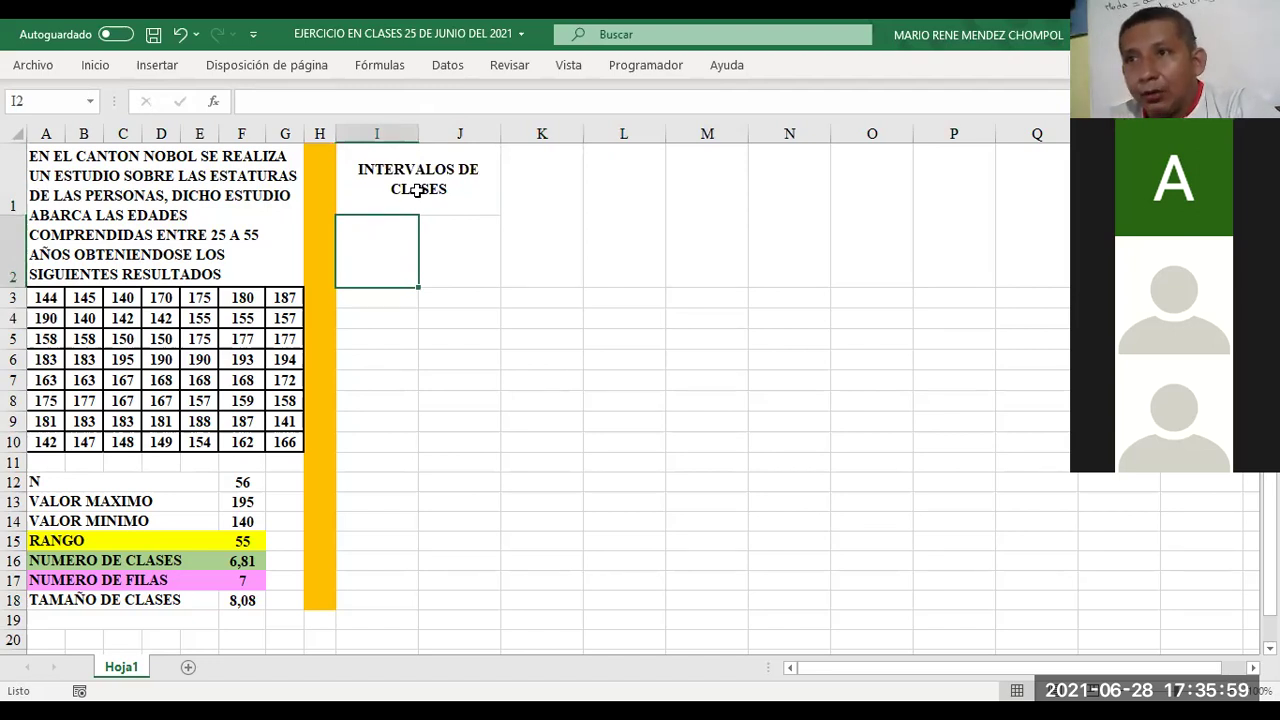
Step: Enter 'LIM. INF.' in I2 and 'LIM. SUP.' in J2
{"action": "type", "text": "LIM. "}
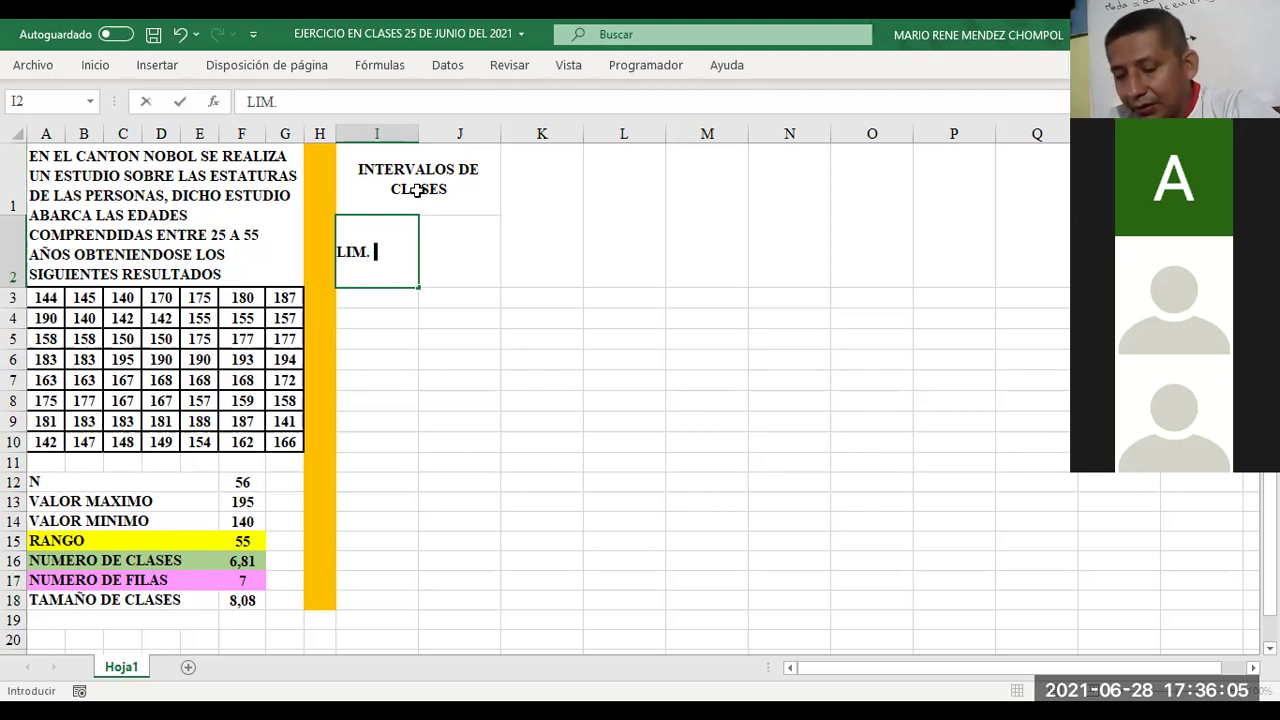
{"action": "type", "text": "INF."}
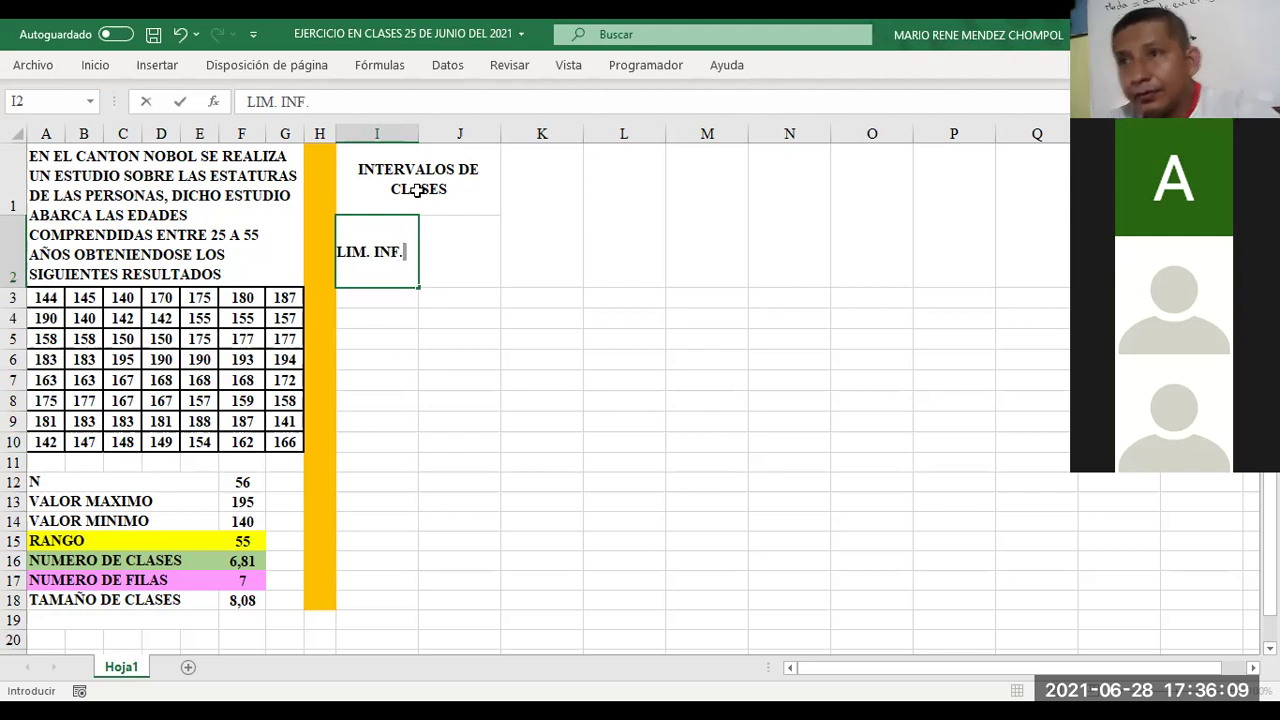
{"action": "key", "text": "Tab"}
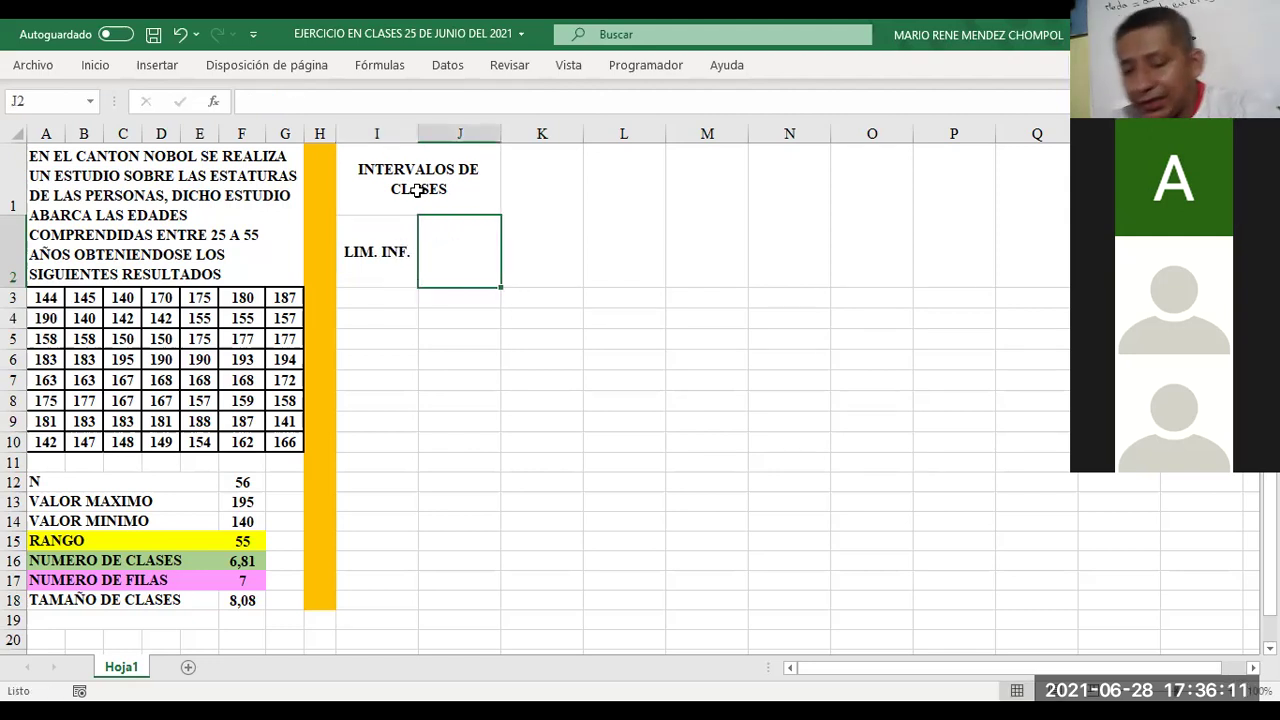
{"action": "type", "text": "LIM."}
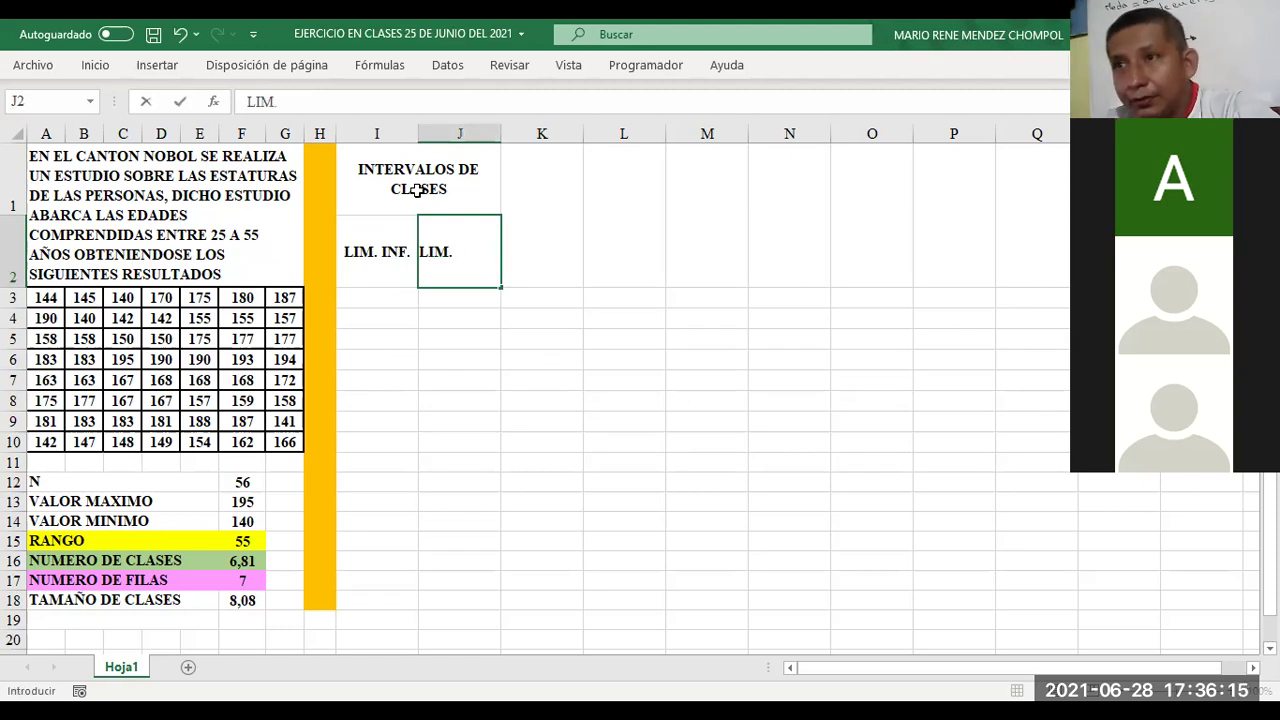
{"action": "type", "text": " SUP."}
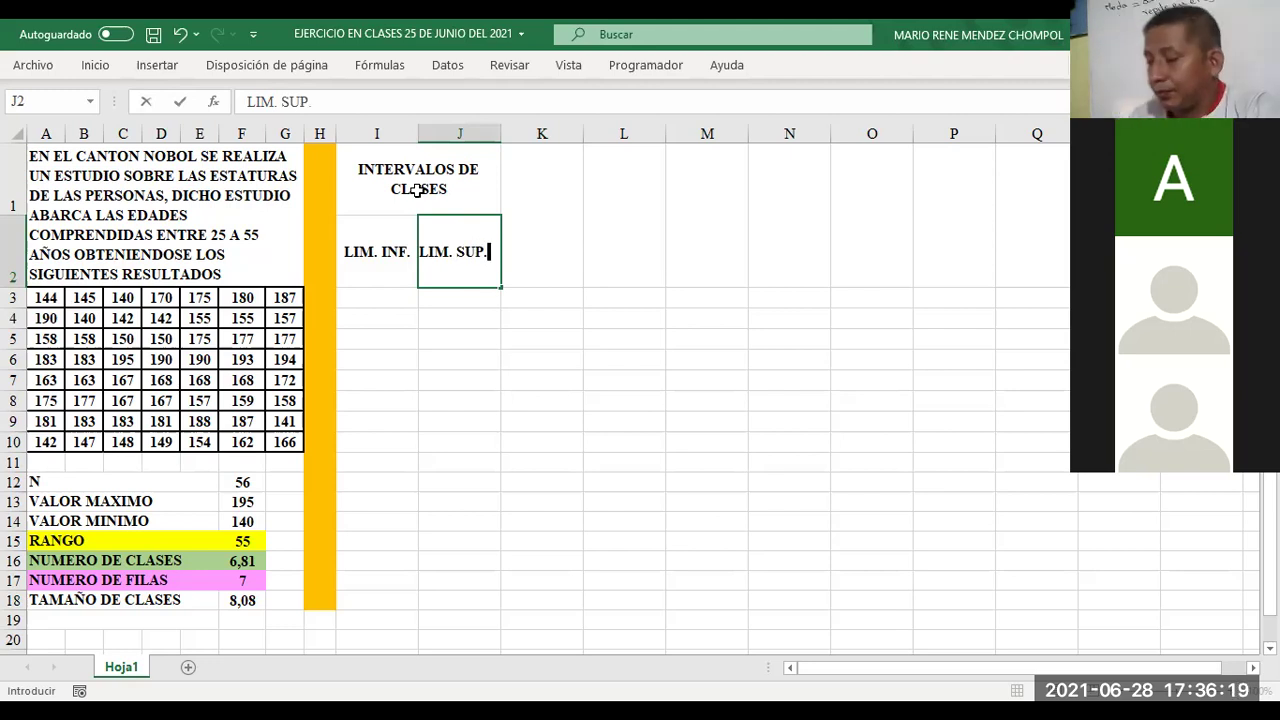
{"action": "key", "text": "Return"}
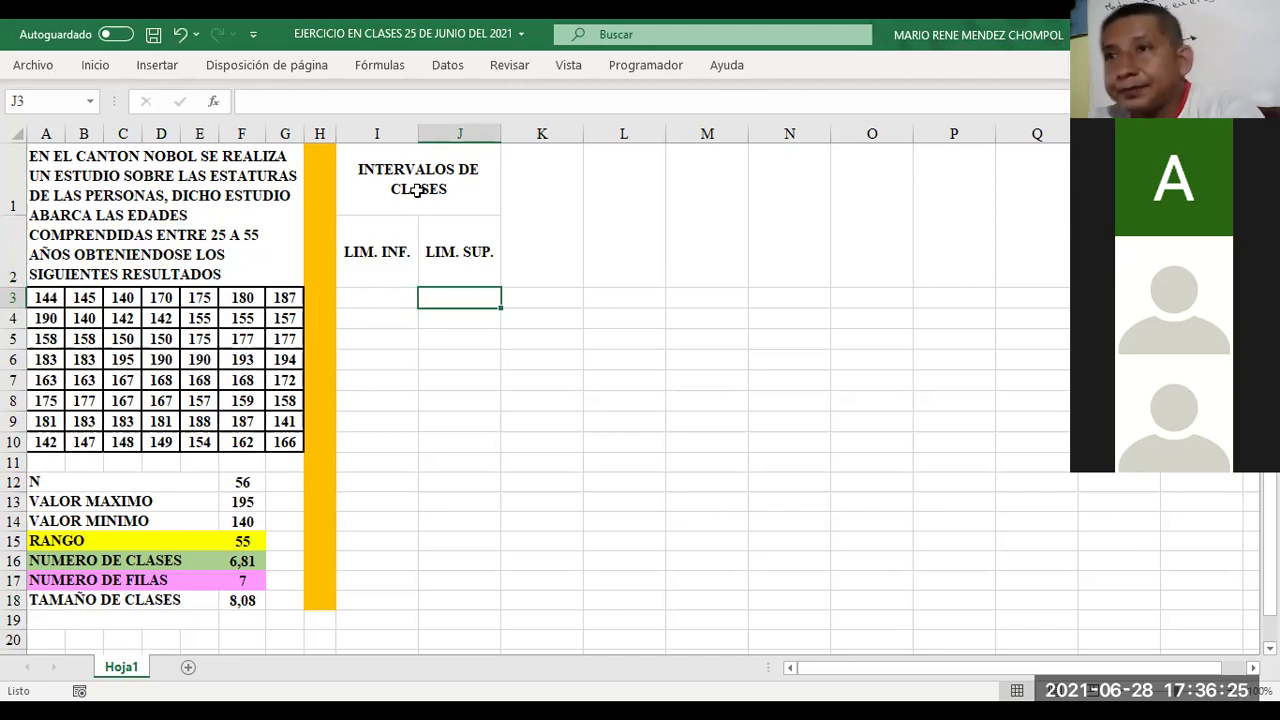
Step: Shrink columns I and J together to one equal, narrower width
{"action": "left_click", "coordinate": [377, 129]}
{"action": "mouse_move", "coordinate": [394, 131]}
{"action": "left_mouse_down"}
{"action": "mouse_move", "coordinate": [424, 137]}
{"action": "mouse_move", "coordinate": [408, 131]}
{"action": "left_mouse_up"}
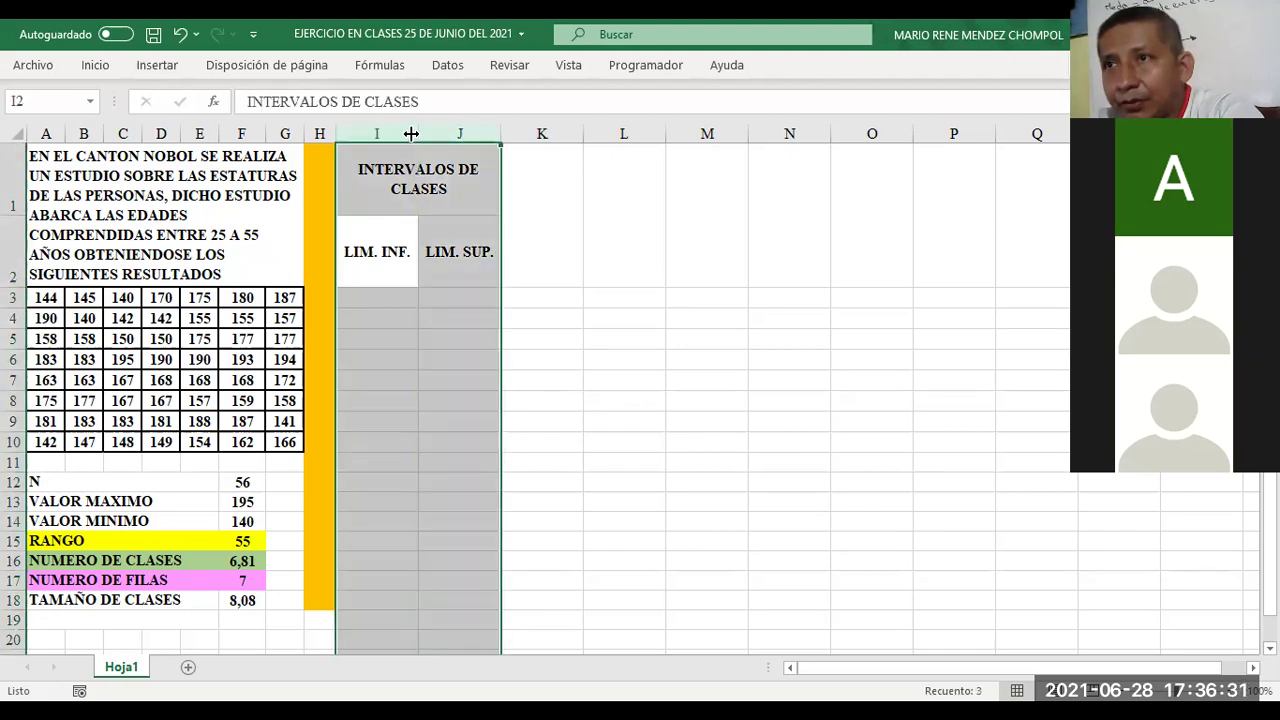
{"action": "left_click", "coordinate": [397, 131]}
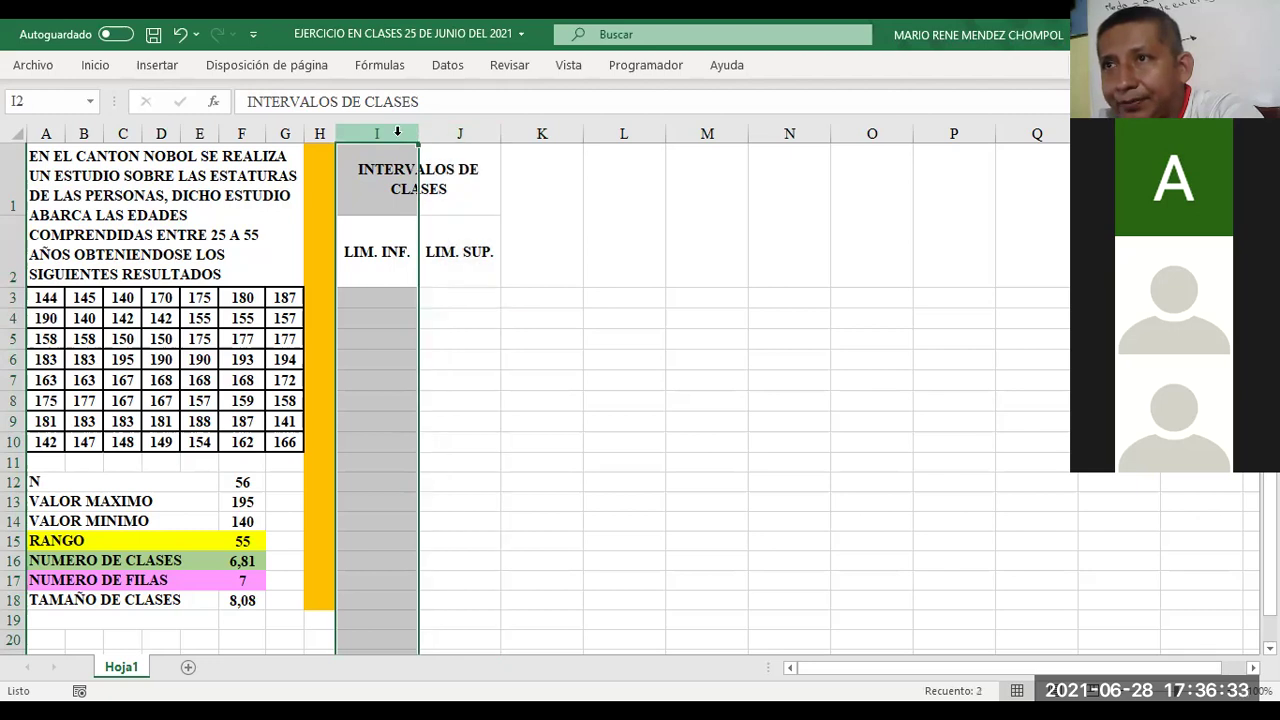
{"action": "left_click_drag", "start_coordinate": [397, 131], "coordinate": [433, 130]}
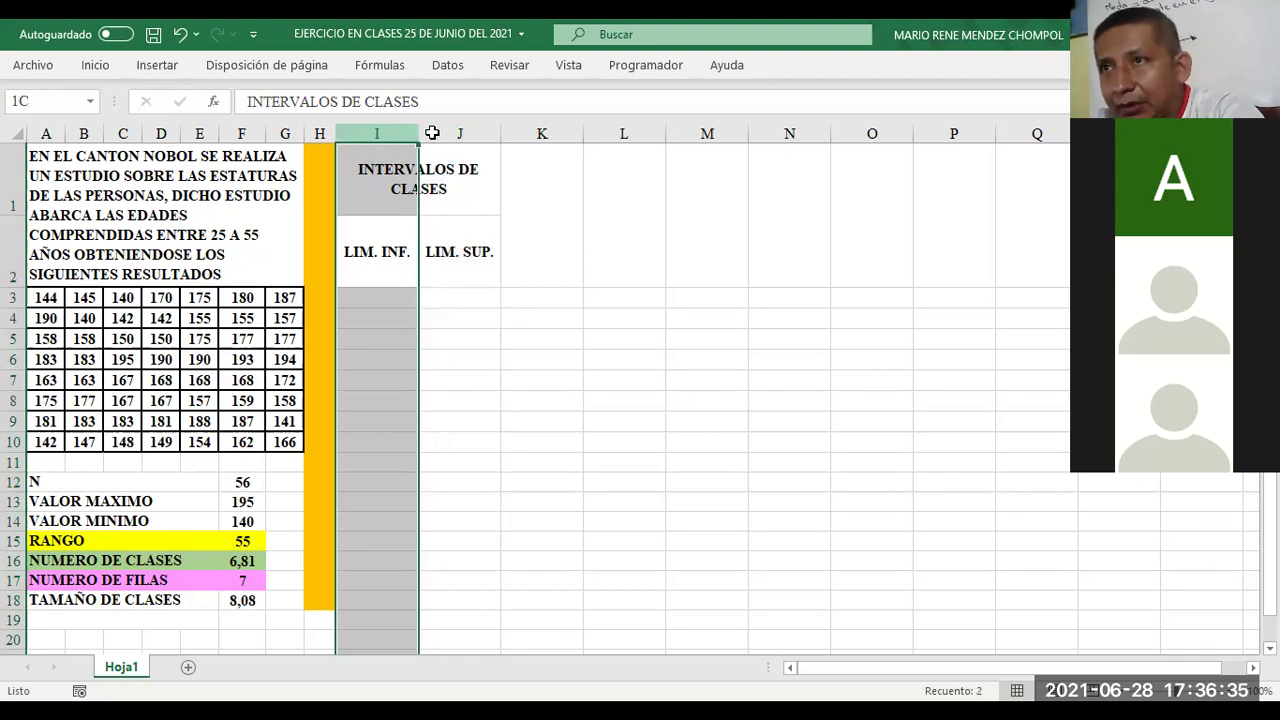
{"action": "left_click_drag", "start_coordinate": [429, 133], "coordinate": [421, 133]}
{"action": "left_click_drag", "start_coordinate": [418, 133], "coordinate": [399, 137]}
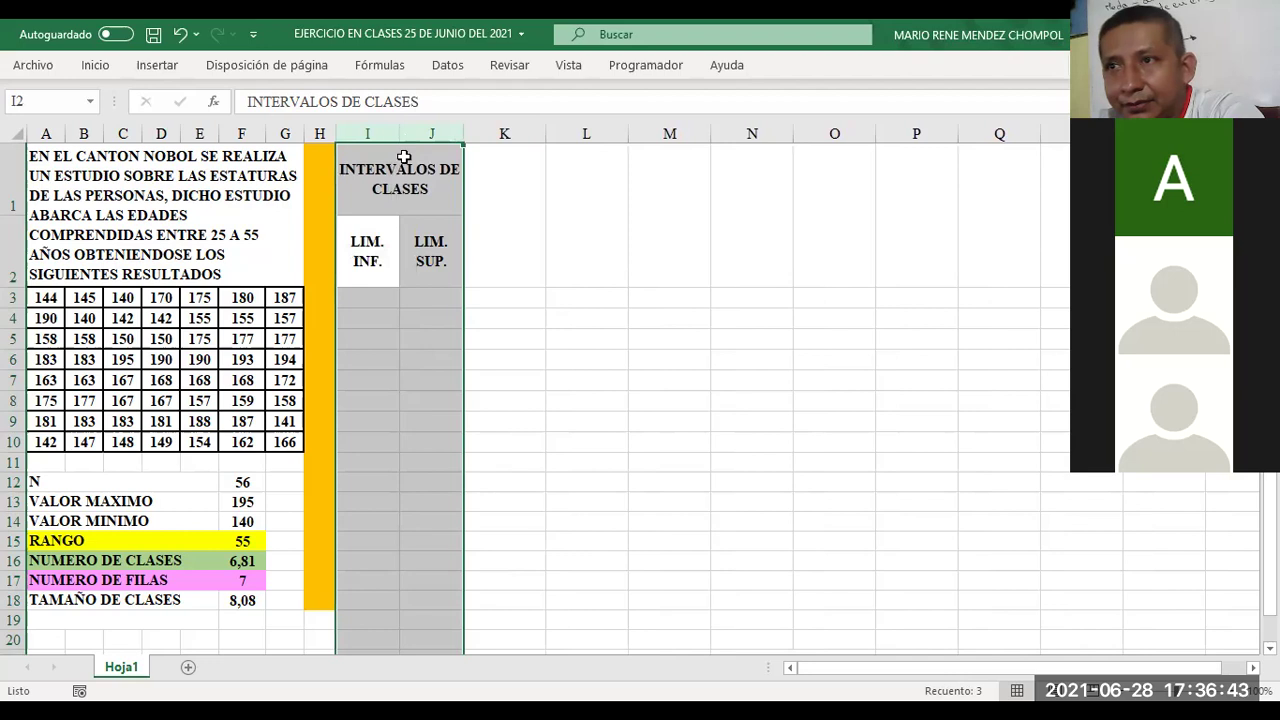
{"action": "left_click", "coordinate": [425, 363]}
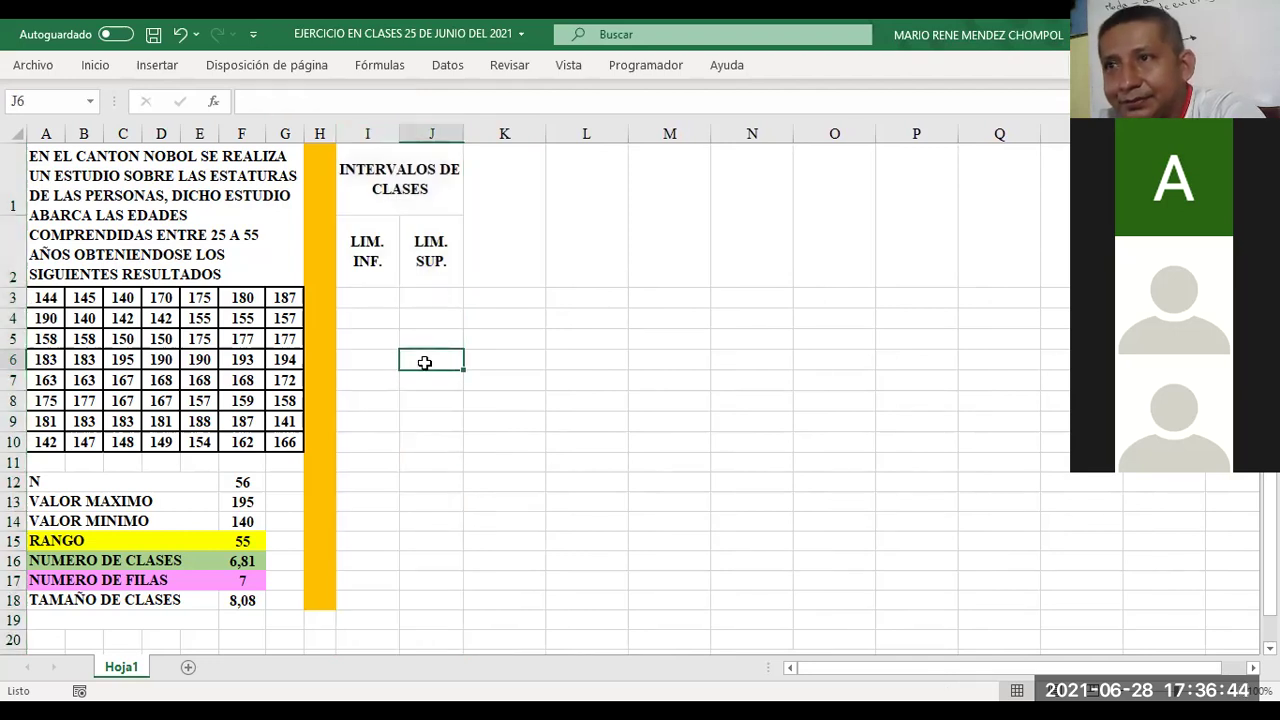
{"action": "left_click", "coordinate": [372, 303]}
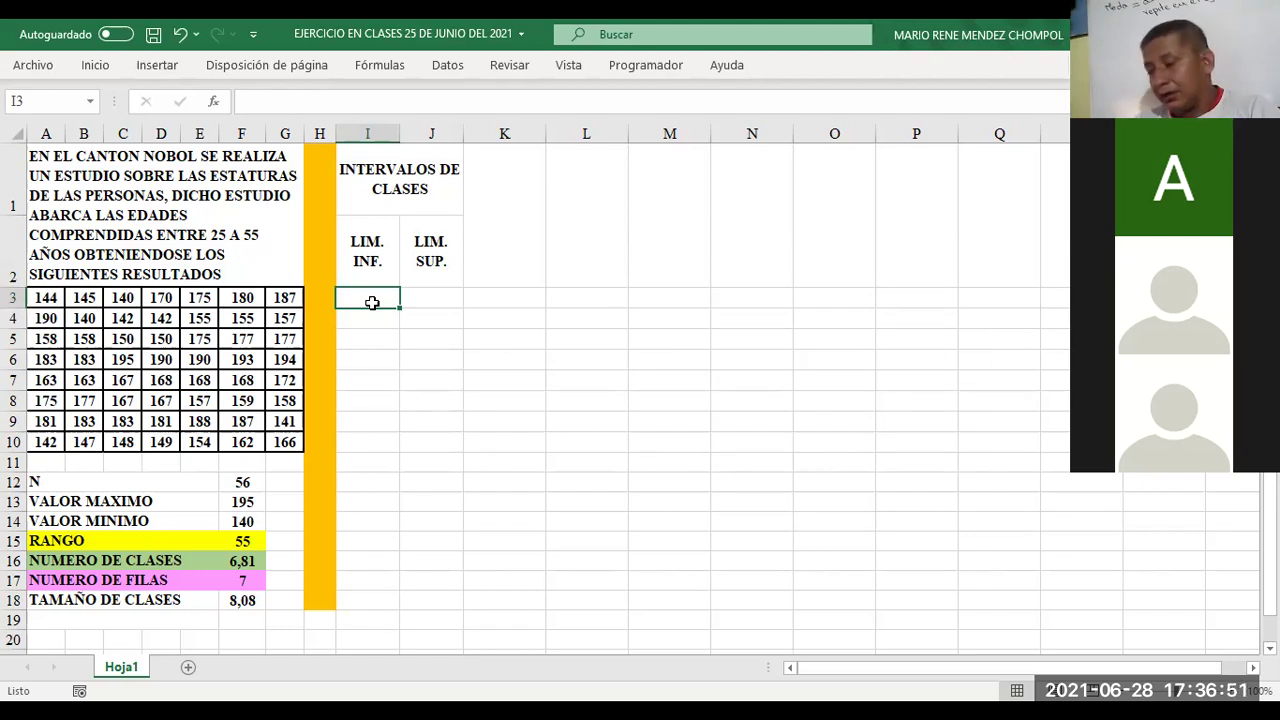
{"action": "key", "text": "Right"}
{"action": "key", "text": "Right"}
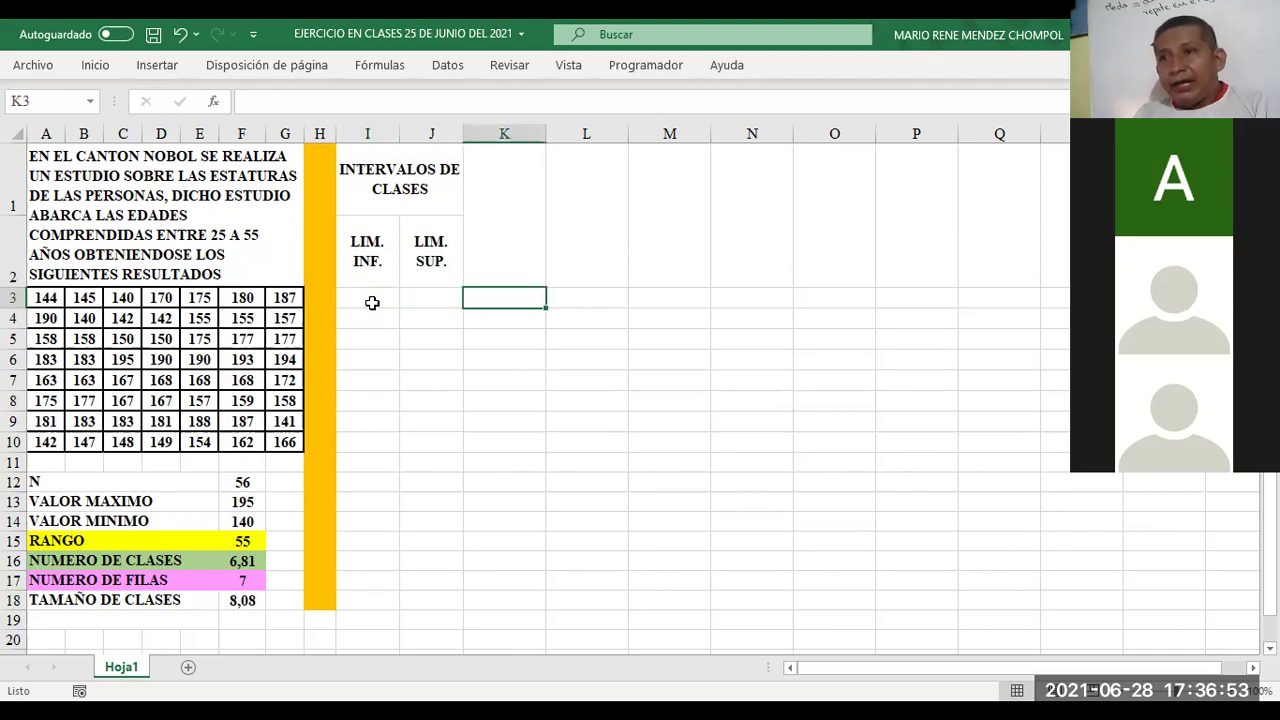
{"action": "key", "text": "Up"}
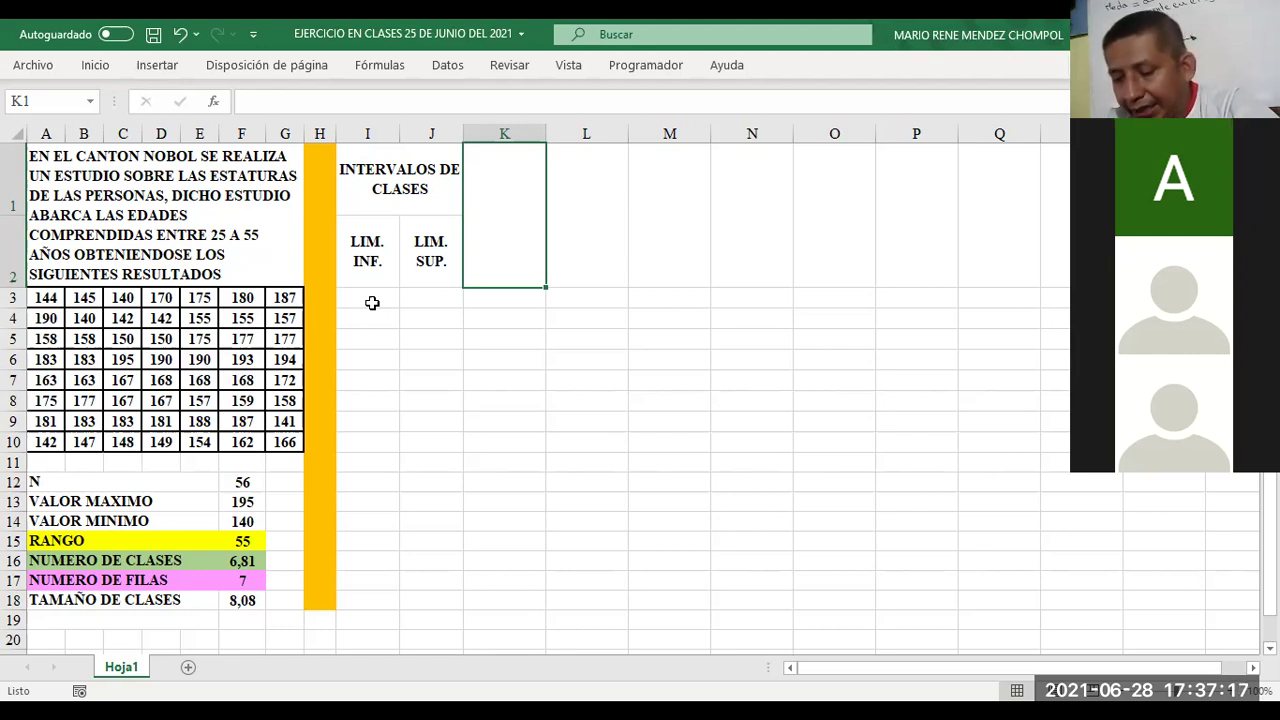
Step: Enter the header MARCA DE CLASES in K1 and zoom out to see more of the sheet
{"action": "type", "text": "MARCA DE "}
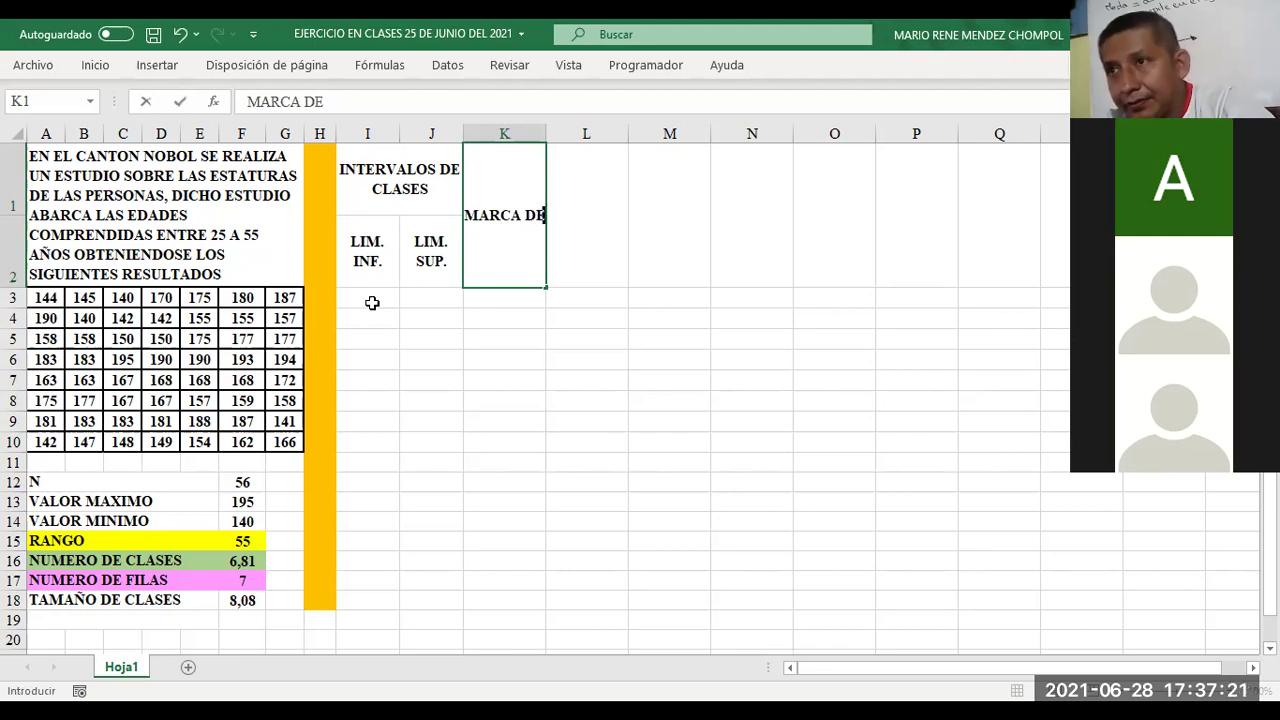
{"action": "type", "text": "CLASES"}
{"action": "key", "text": "Tab"}
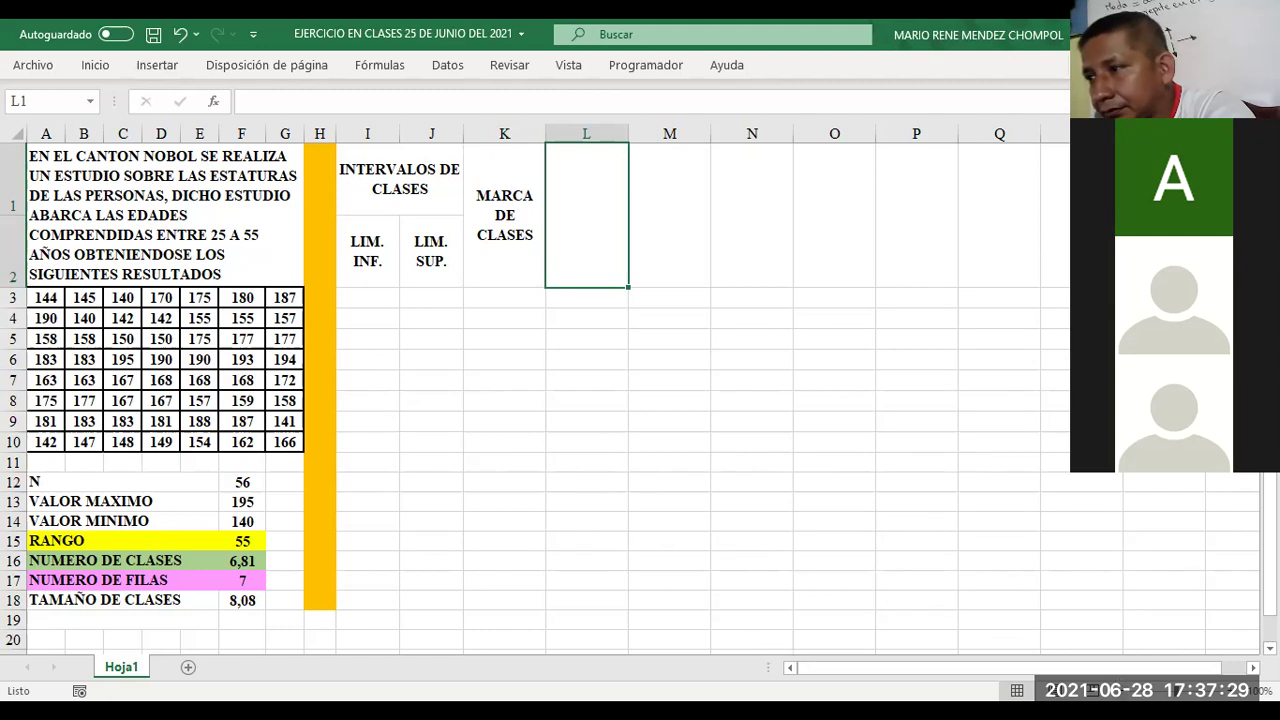
{"action": "left_click", "coordinate": [1120, 690]}
{"action": "left_click", "coordinate": [1120, 690]}
{"action": "left_click", "coordinate": [1120, 690]}
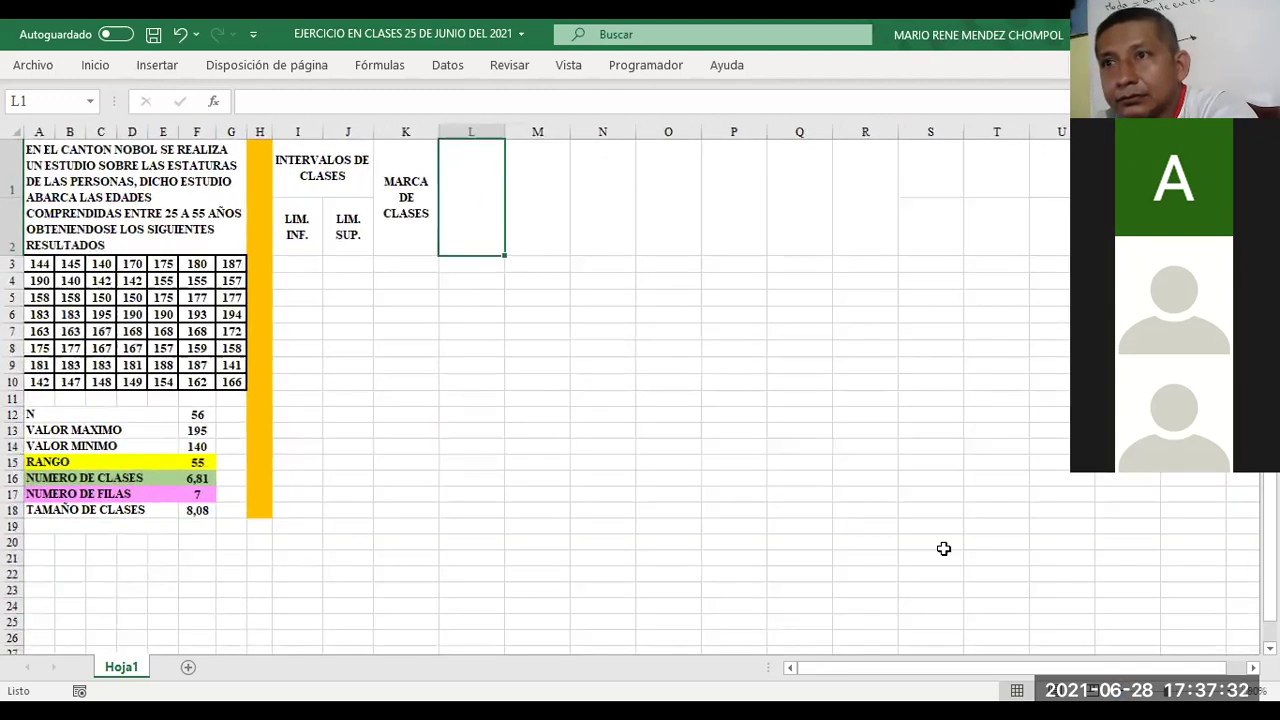
Step: Select the header cells from K1 across to R2
{"action": "left_click", "coordinate": [552, 217]}
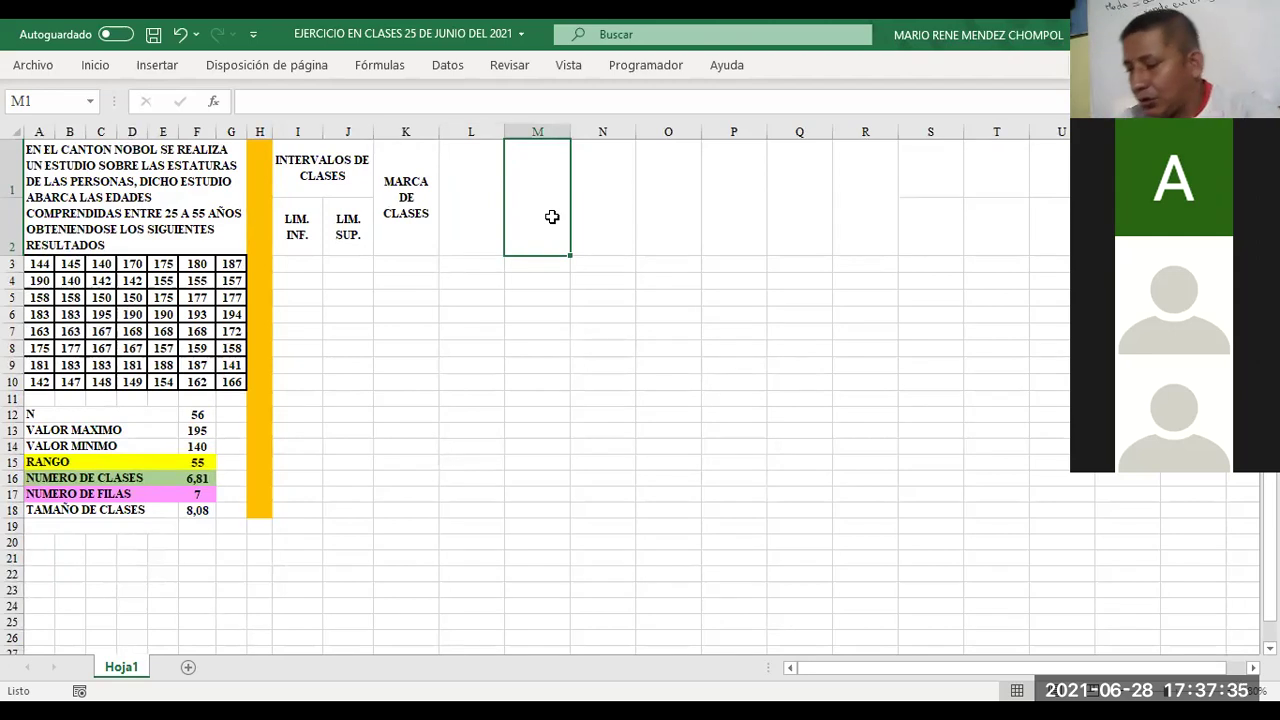
{"action": "key", "text": "Left"}
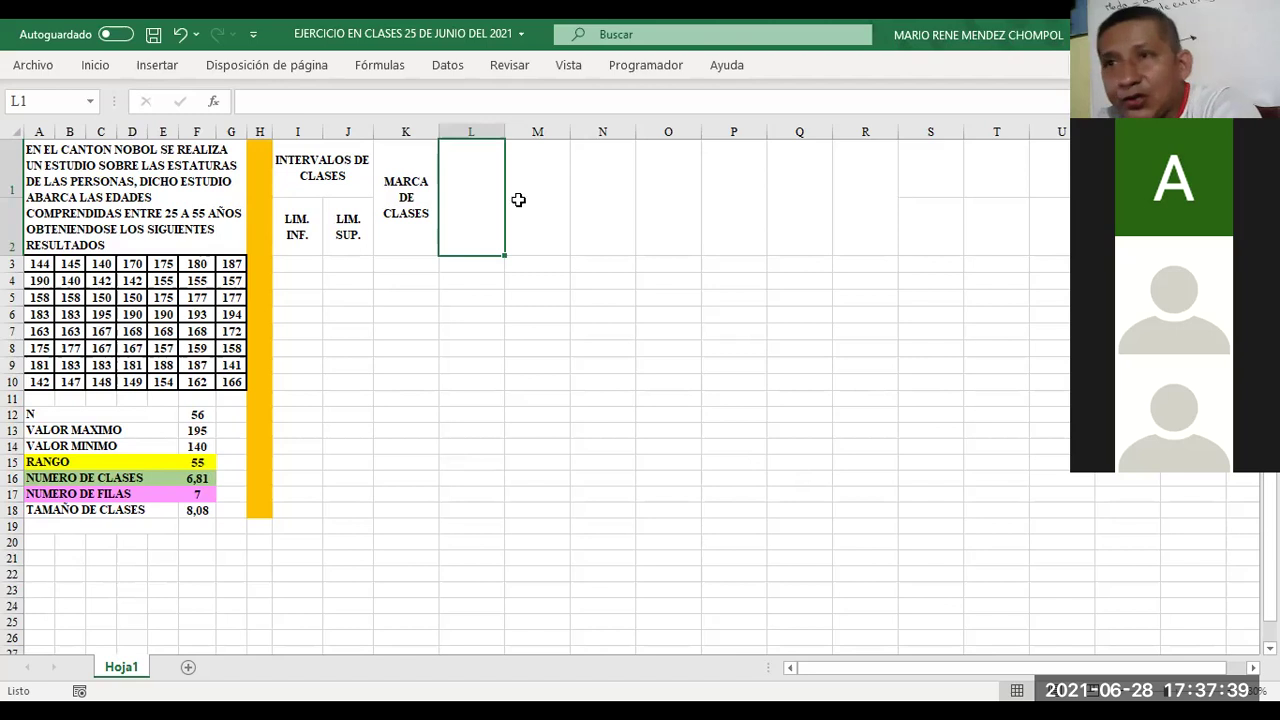
{"action": "left_click", "coordinate": [417, 201]}
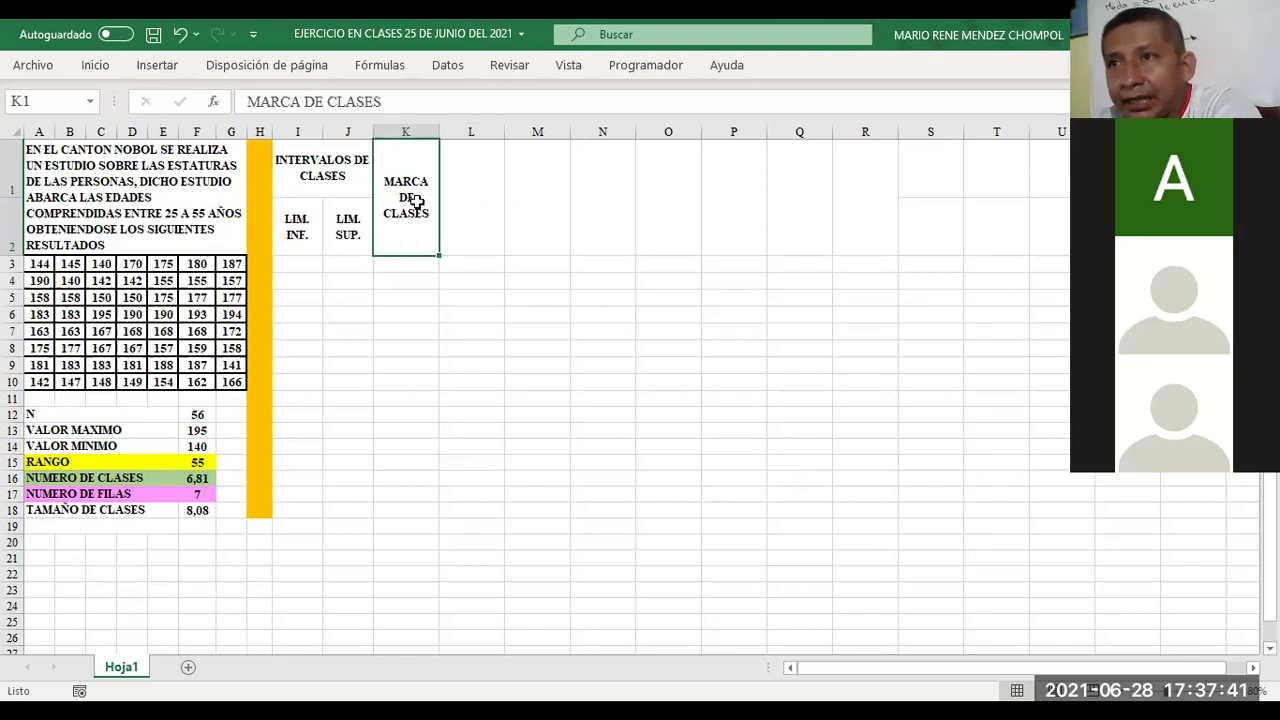
{"action": "left_click_drag", "start_coordinate": [415, 202], "coordinate": [853, 232]}
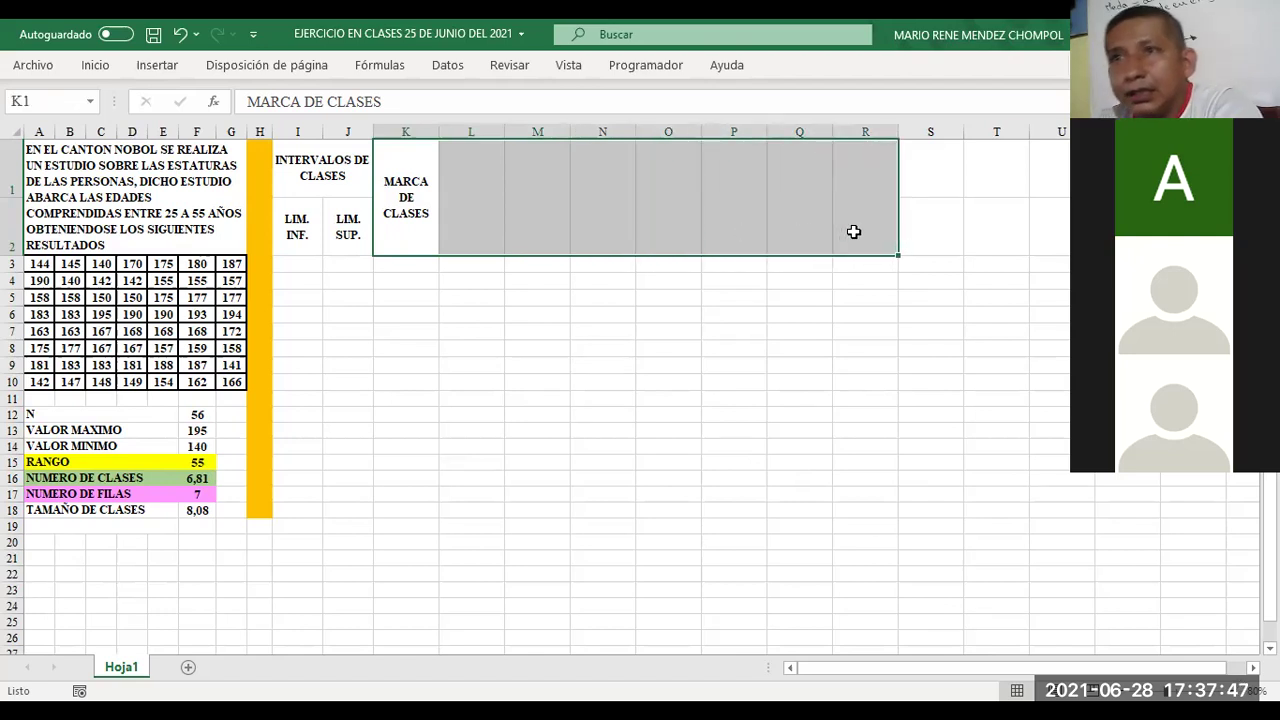
Step: Rotate the selected header text to read upward with Rotate Text Up
{"action": "left_click", "coordinate": [96, 67]}
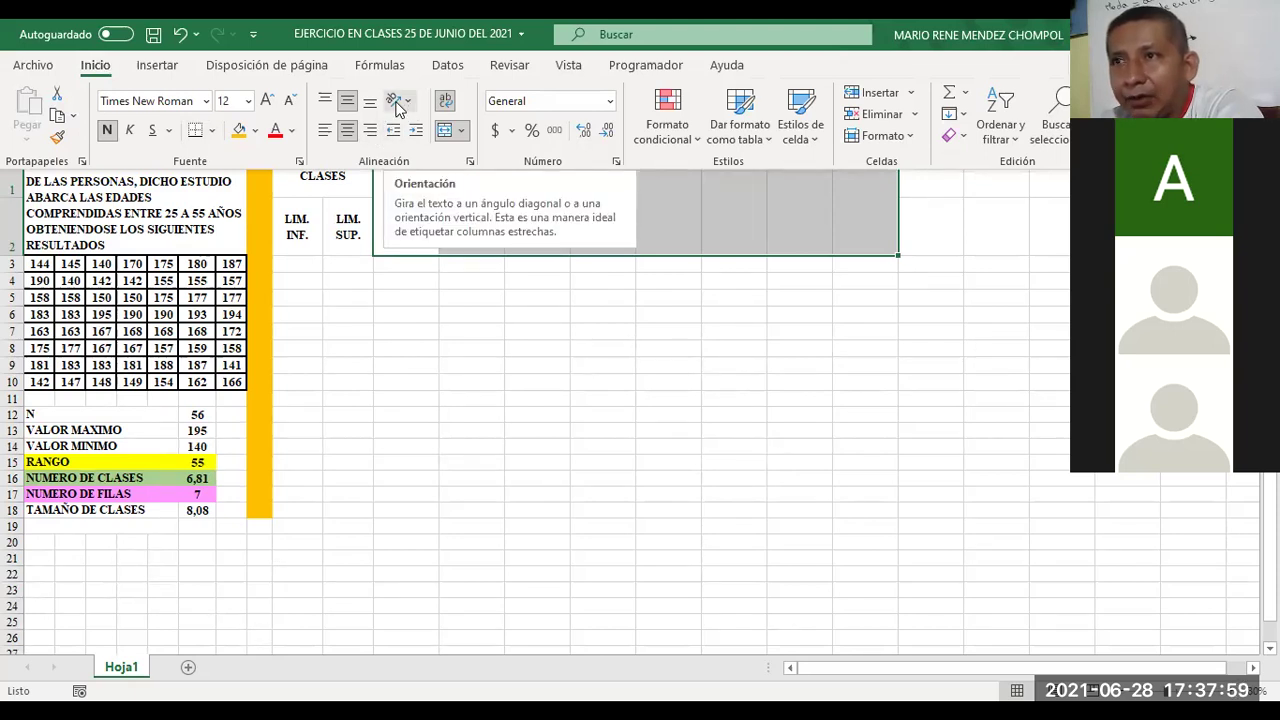
{"action": "left_click", "coordinate": [397, 108]}
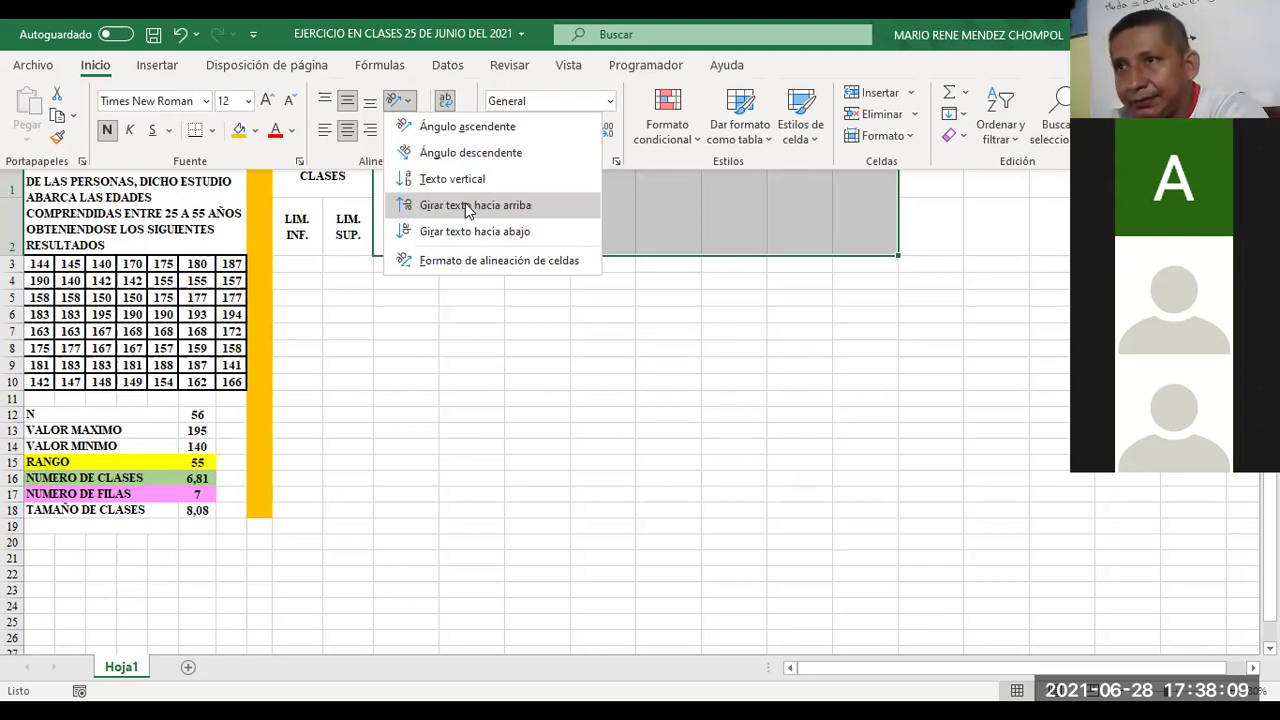
{"action": "left_click", "coordinate": [468, 206]}
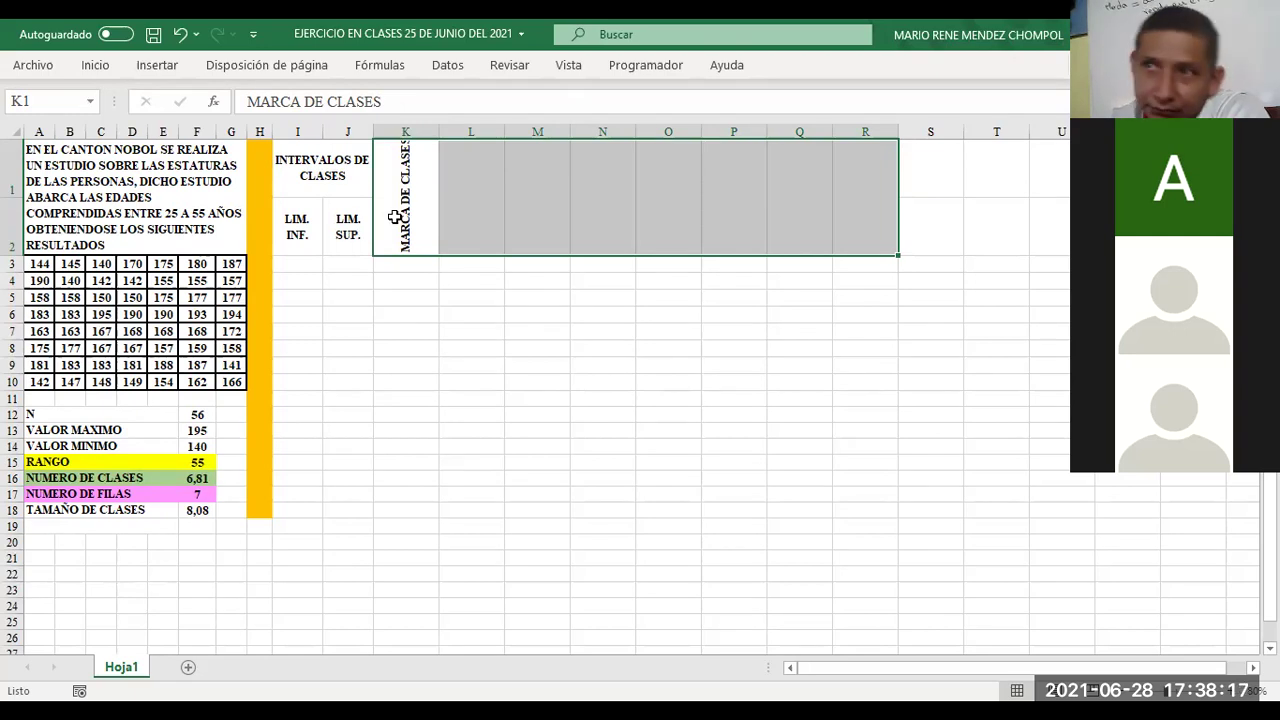
Step: Edit K1 to break MARCA DE CLASES between 'MARCA DE' and 'CLASES'
{"action": "left_click", "coordinate": [327, 104]}
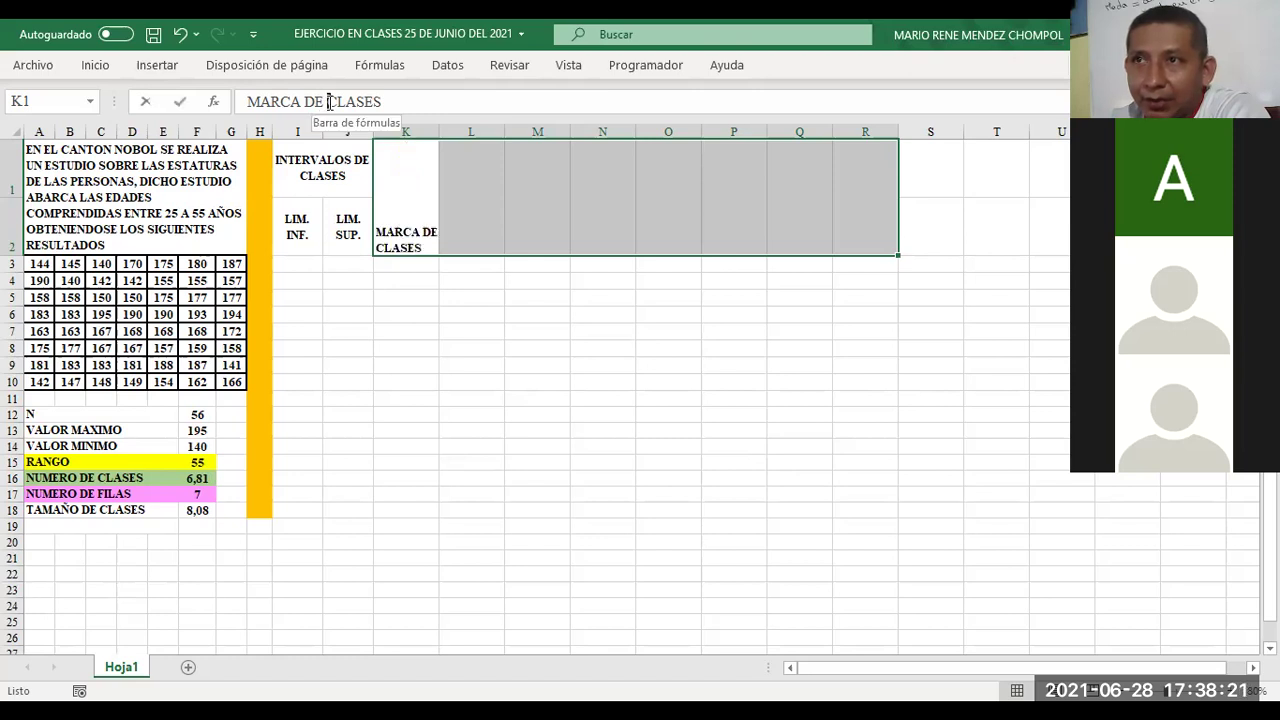
{"action": "left_click", "coordinate": [329, 104]}
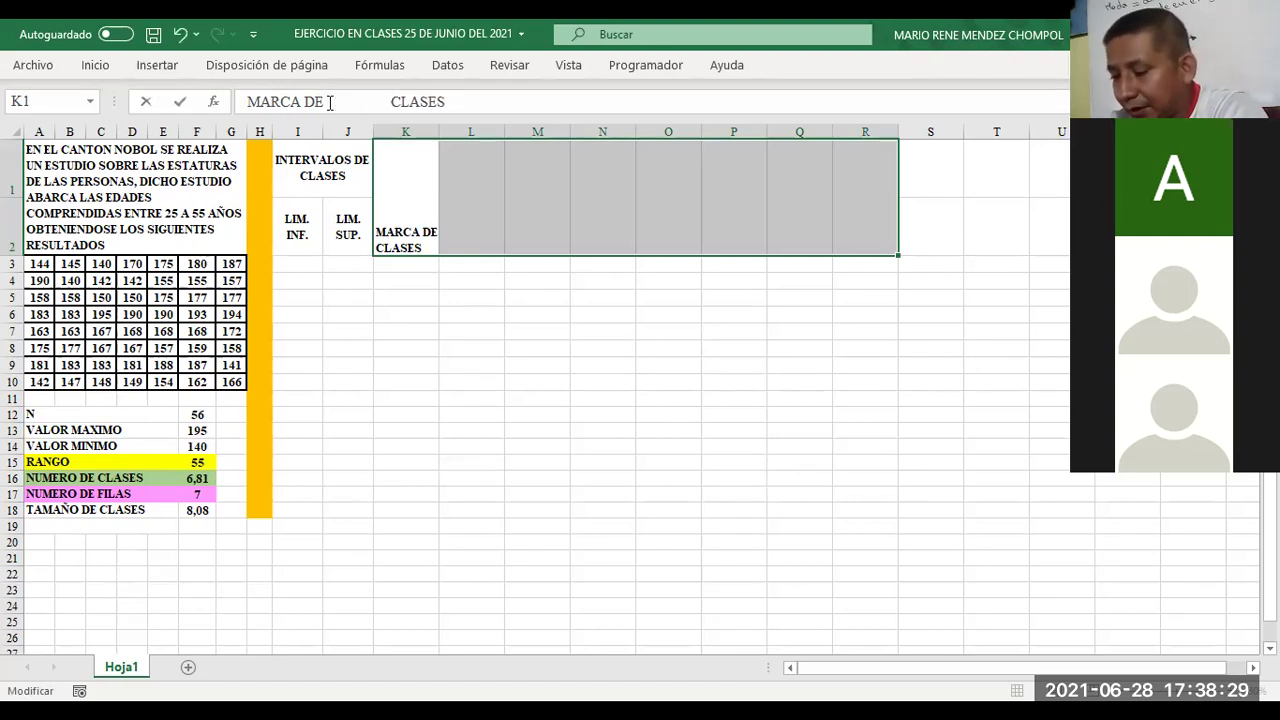
{"action": "left_click", "coordinate": [452, 210]}
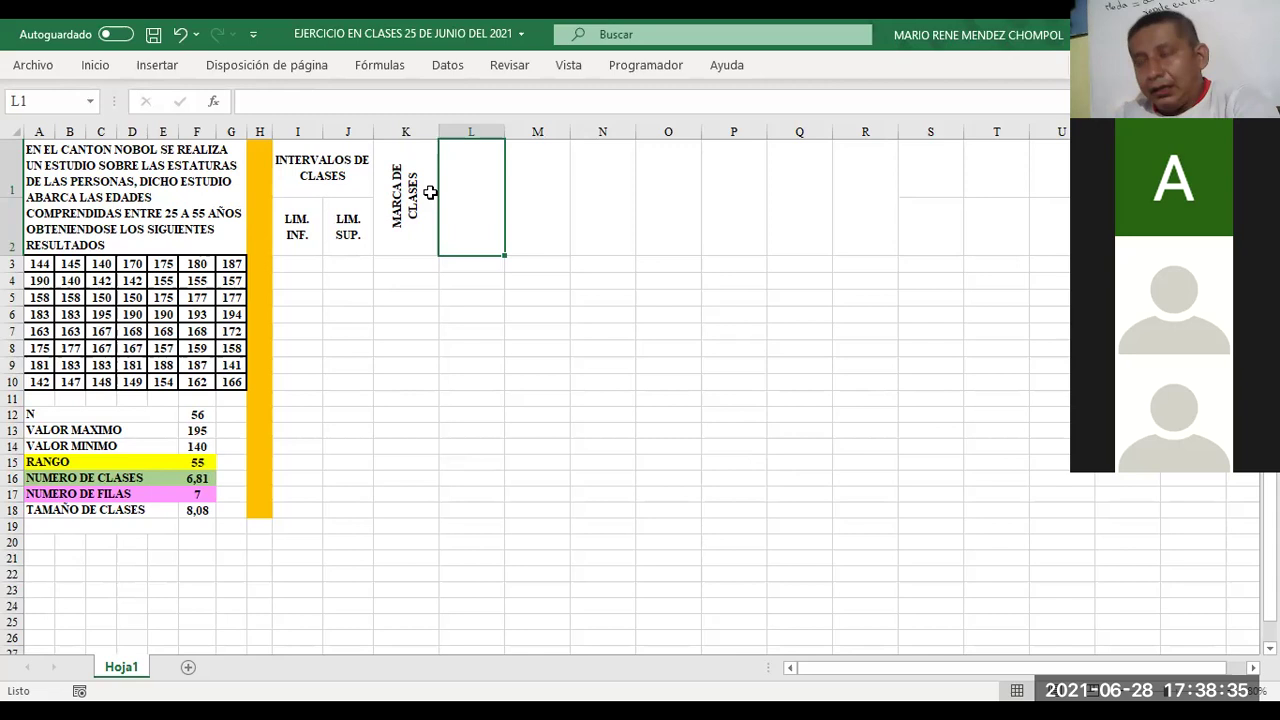
Step: Enter FRECUENCIAS ABSOLUTAS as the L1 header
{"action": "type", "text": "FRECUENCIAS A"}
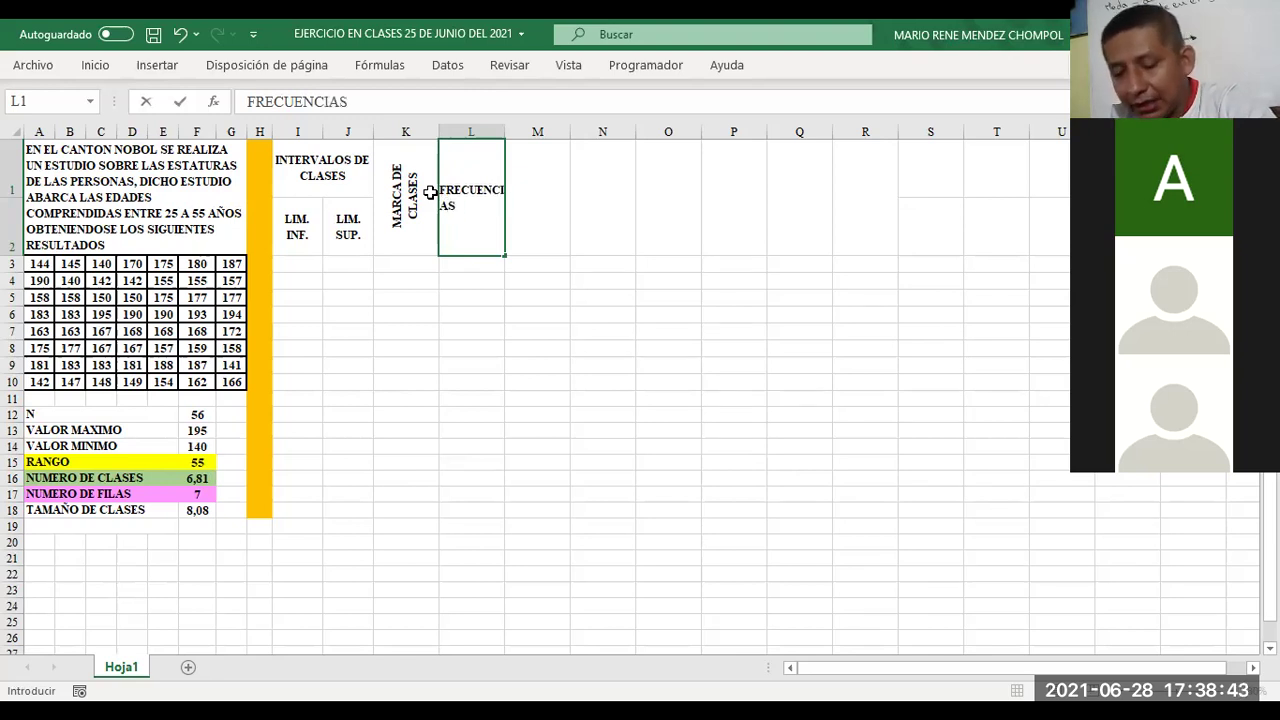
{"action": "type", "text": "BSOLUTAS"}
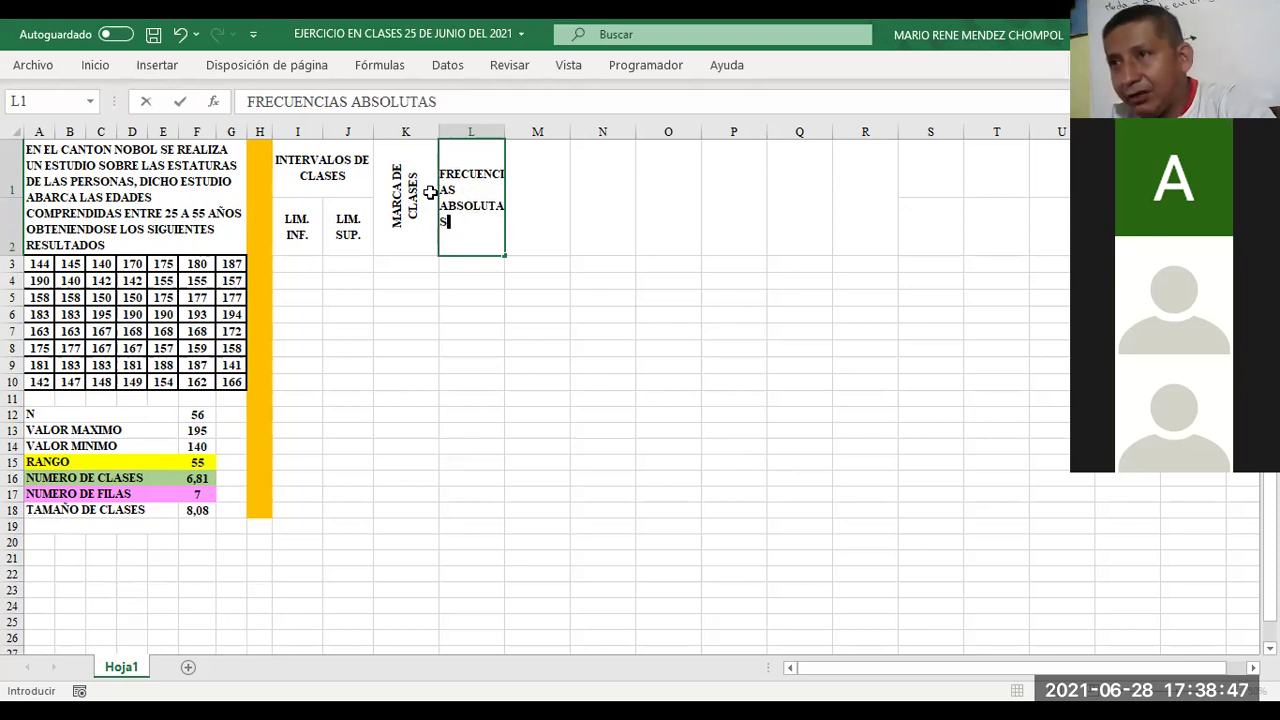
{"action": "key", "text": "Tab"}
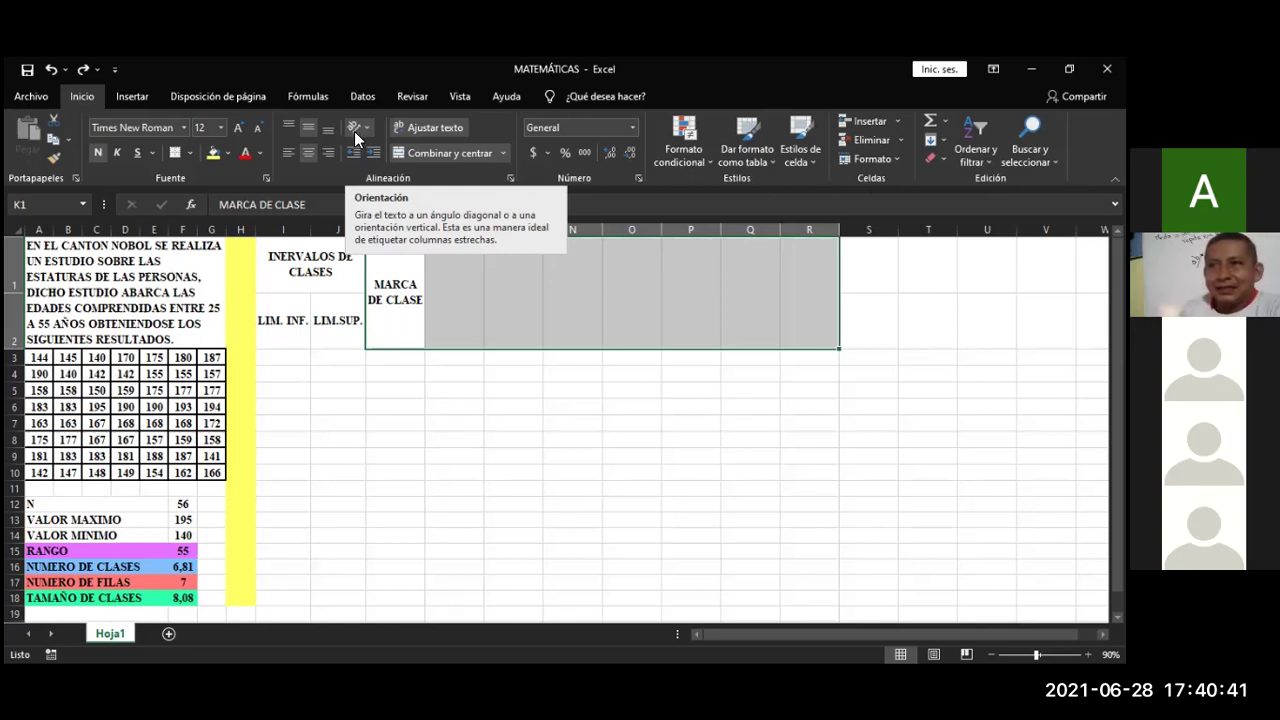
Step: Set the K1 MARCA DE CLASE text to Girar texto hacia arriba
{"action": "left_click", "coordinate": [354, 135]}
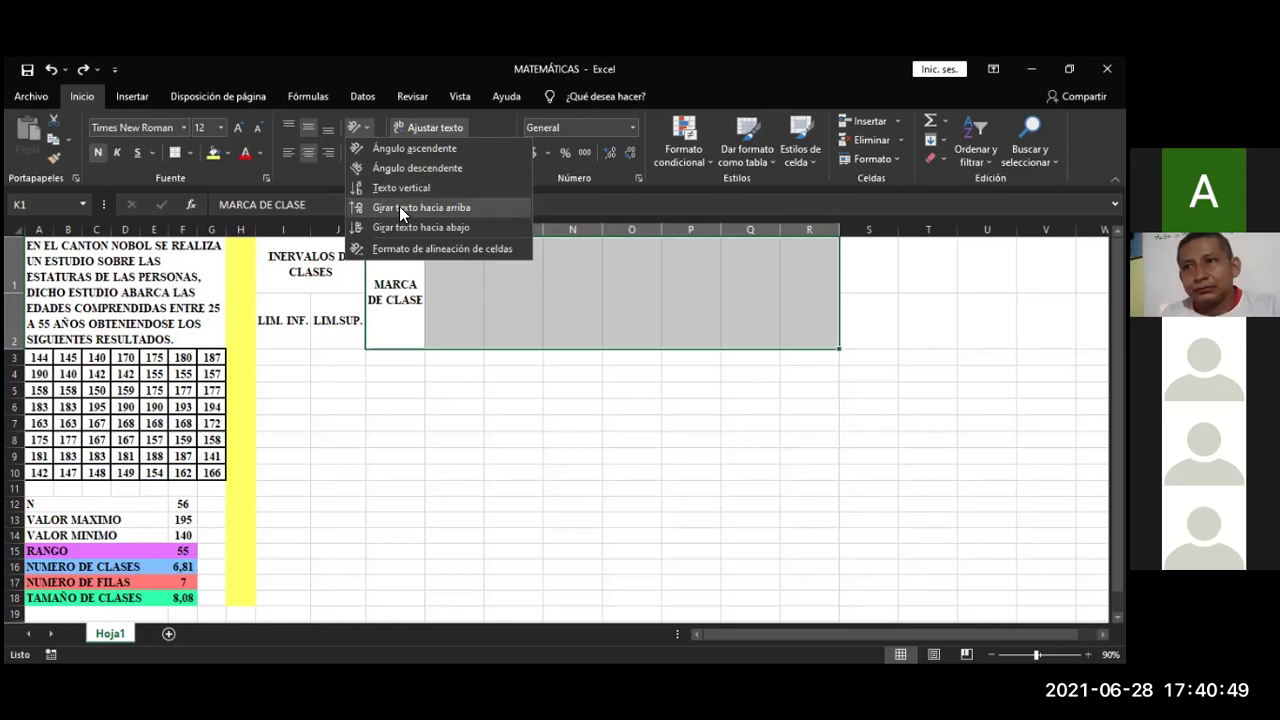
{"action": "left_click", "coordinate": [399, 206]}
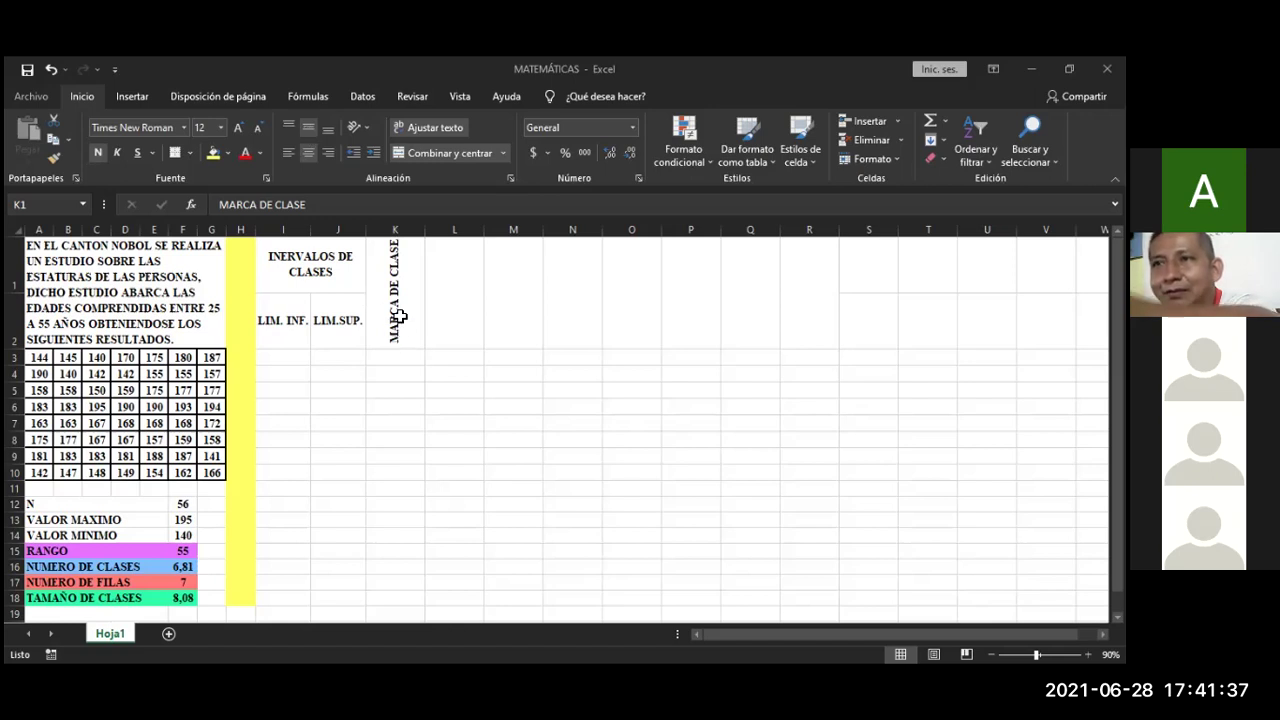
{"action": "left_click", "coordinate": [397, 313]}
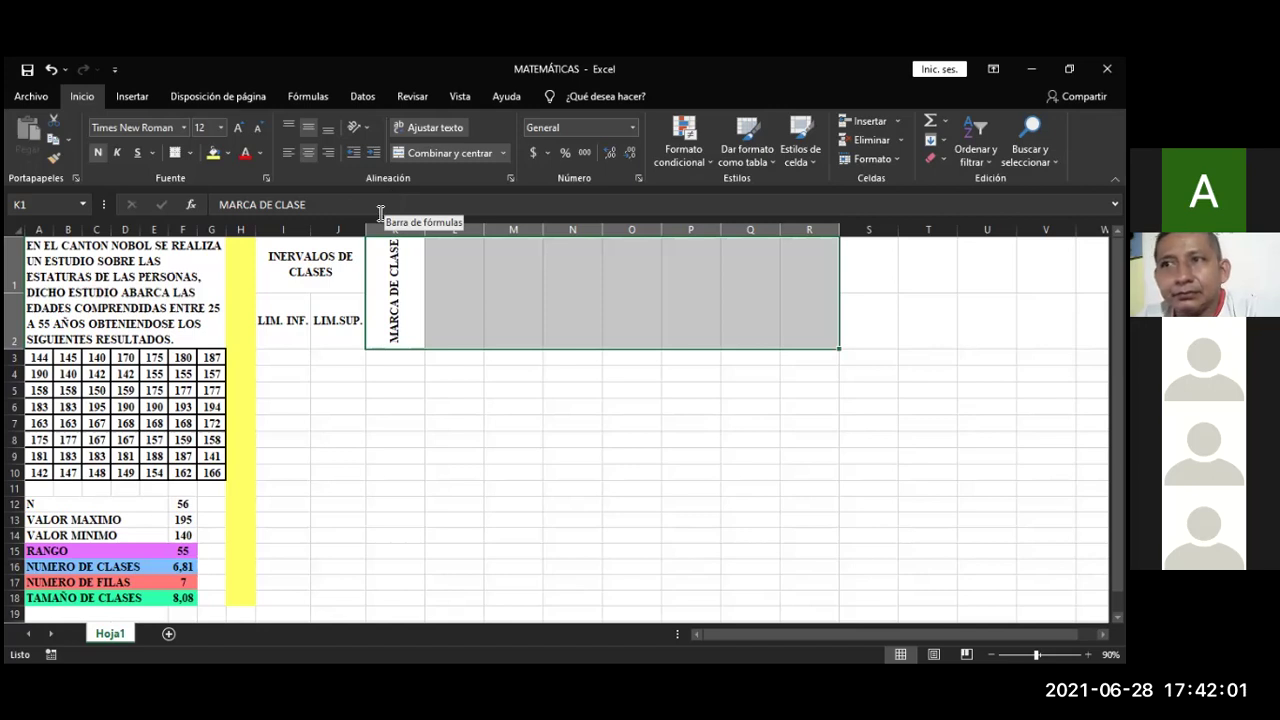
Step: Select and edit the MARCA DE CLASE text in K1, then return to the workbook
{"action": "left_click", "coordinate": [380, 210]}
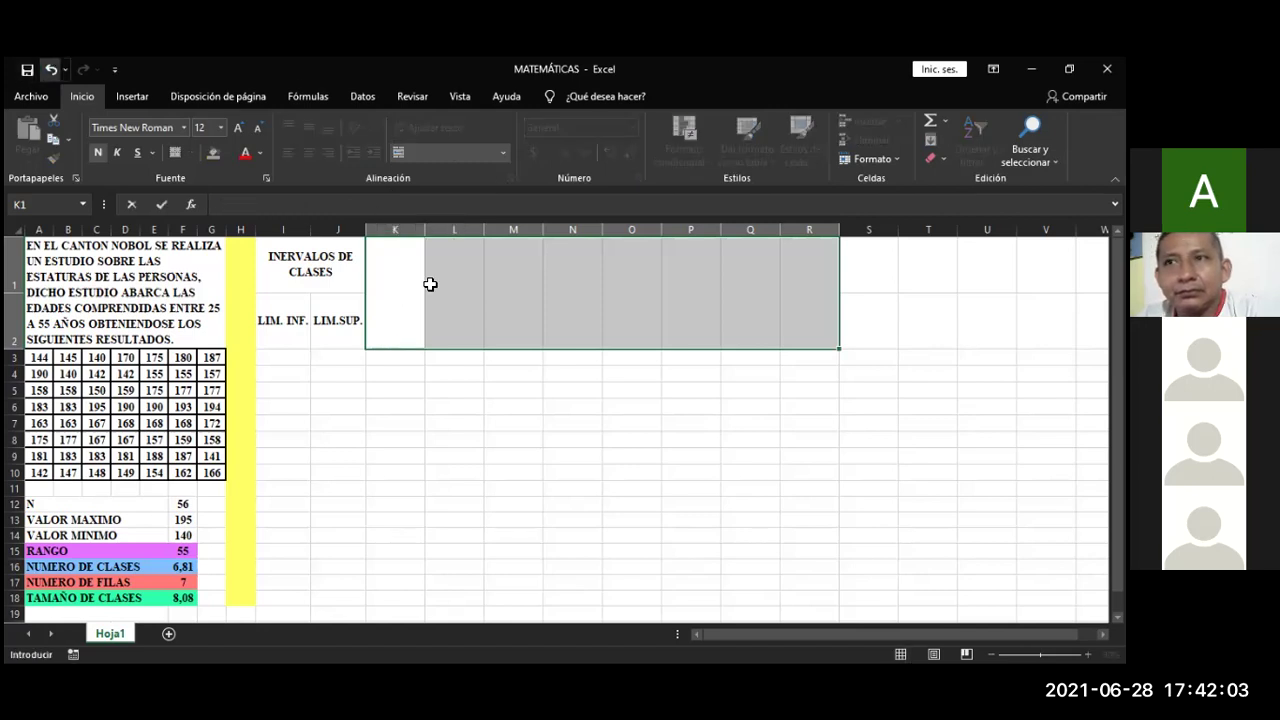
{"action": "triple_click", "coordinate": [418, 276]}
{"action": "type", "text": "MARCA DE CLASE"}
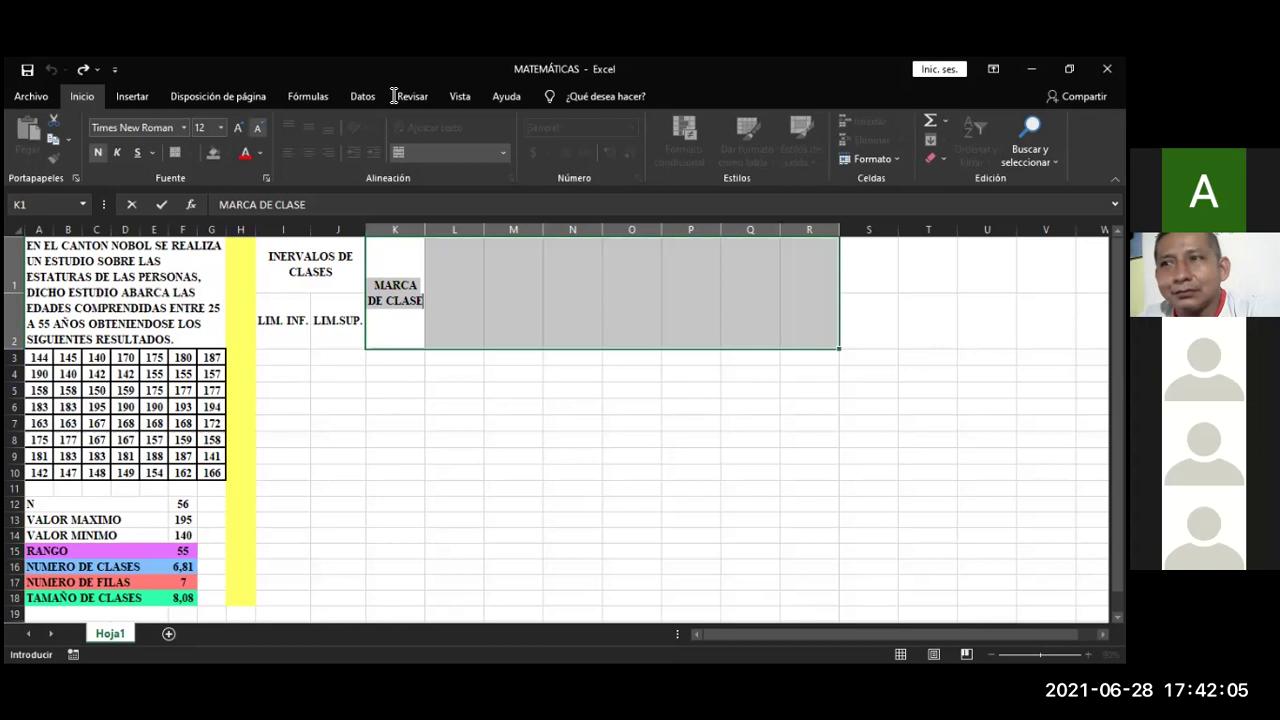
{"action": "left_click", "coordinate": [394, 246]}
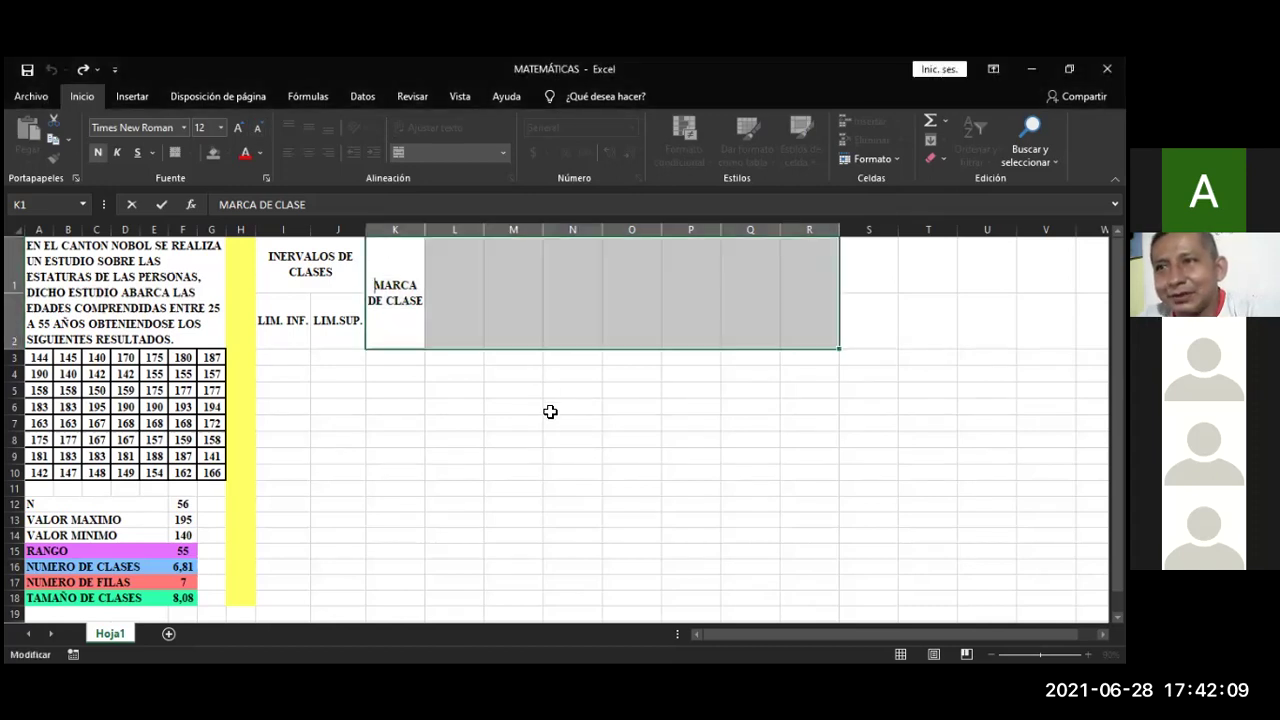
{"action": "left_click", "coordinate": [565, 406]}
{"action": "left_click", "coordinate": [391, 277]}
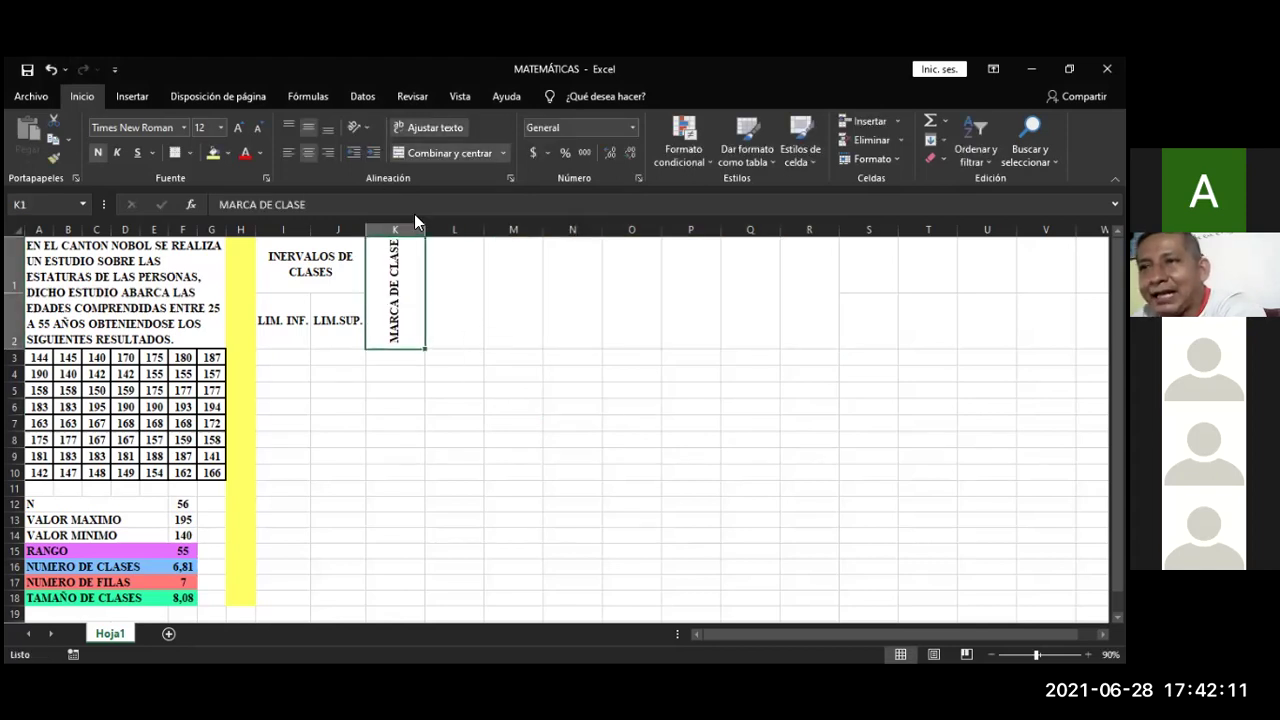
{"action": "left_click", "coordinate": [354, 127]}
{"action": "left_click", "coordinate": [384, 172]}
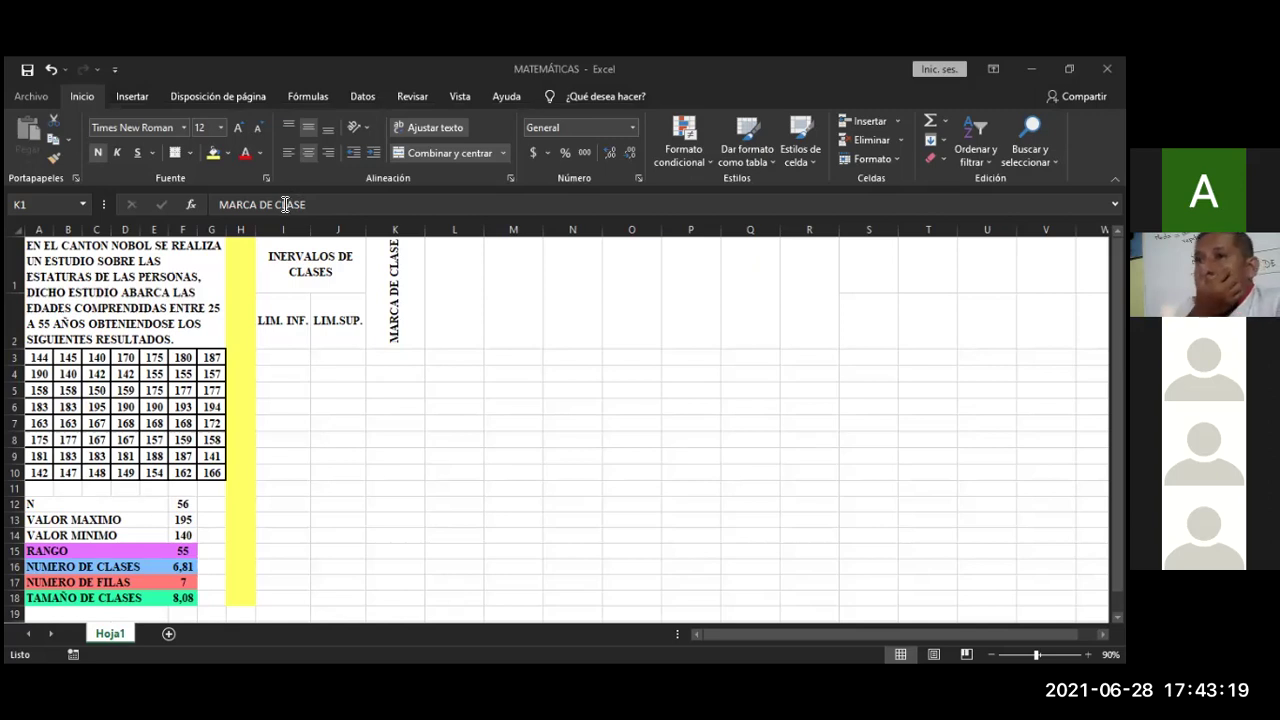
{"action": "key", "text": "alt+Tab"}
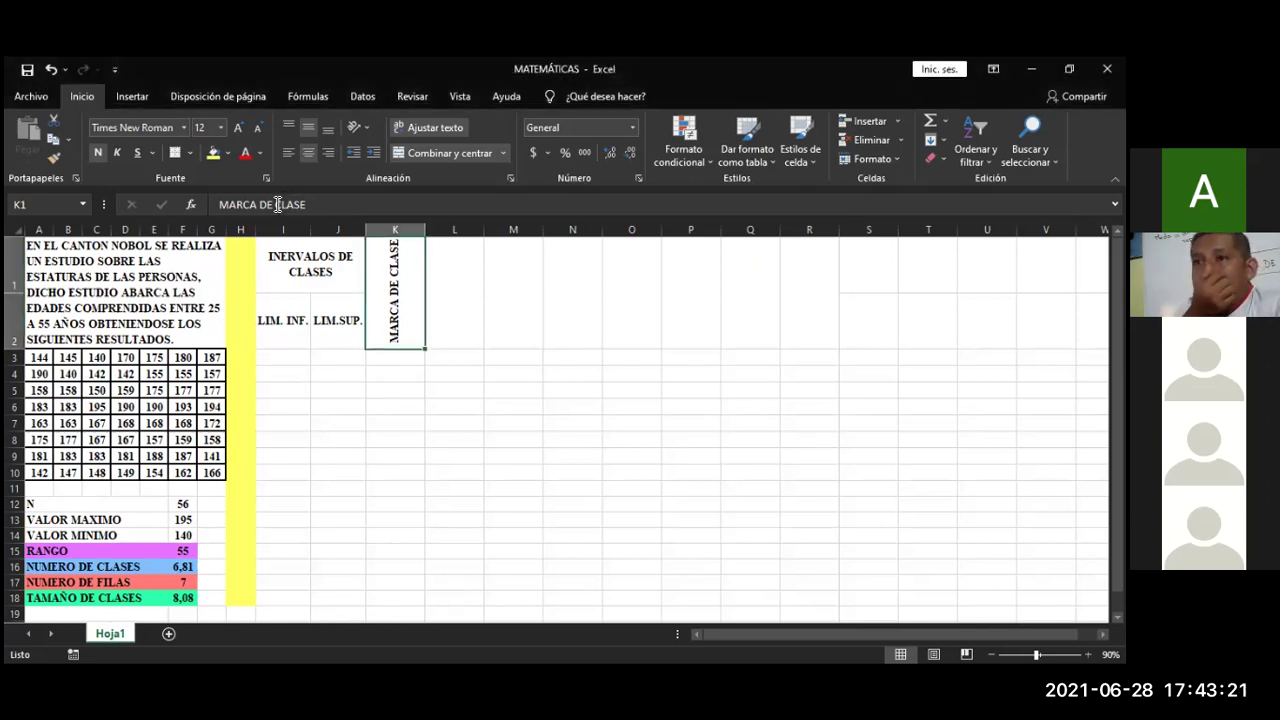
Step: Split the K1 header into 'MARCA DE' and 'CLASE' on two lines
{"action": "left_click", "coordinate": [278, 204]}
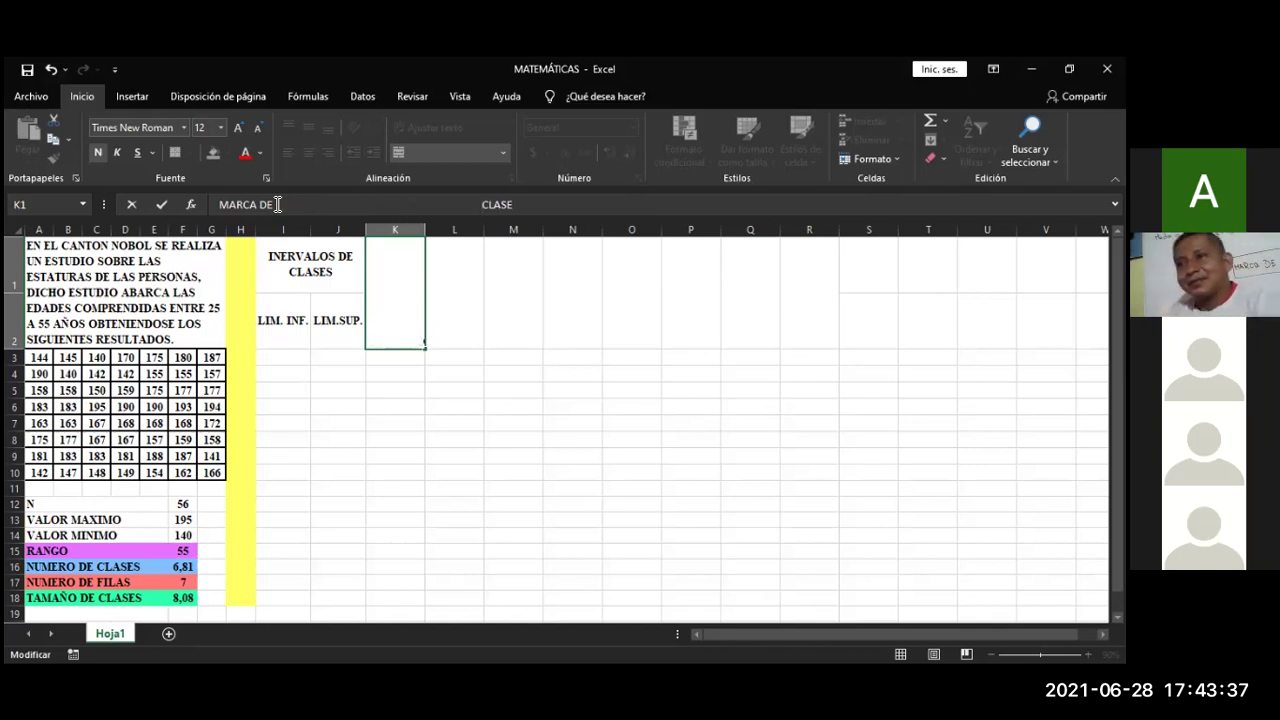
{"action": "key", "text": "Return"}
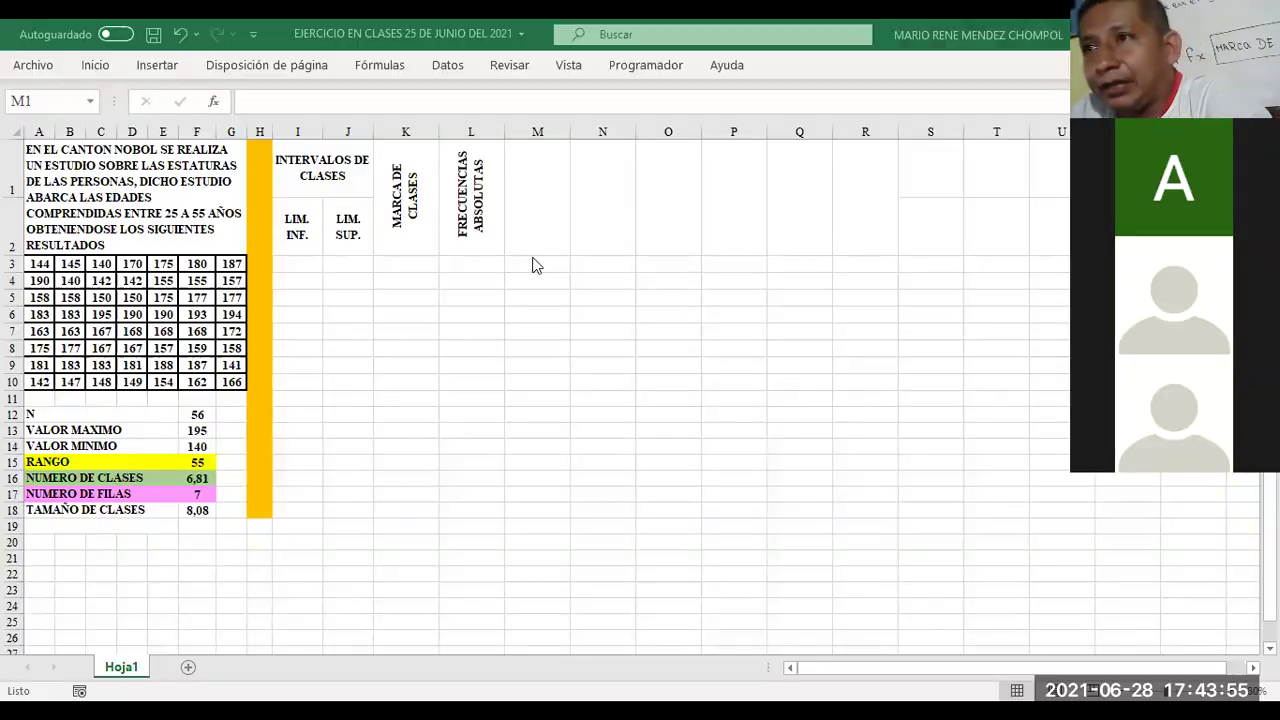
{"action": "left_click", "coordinate": [531, 194]}
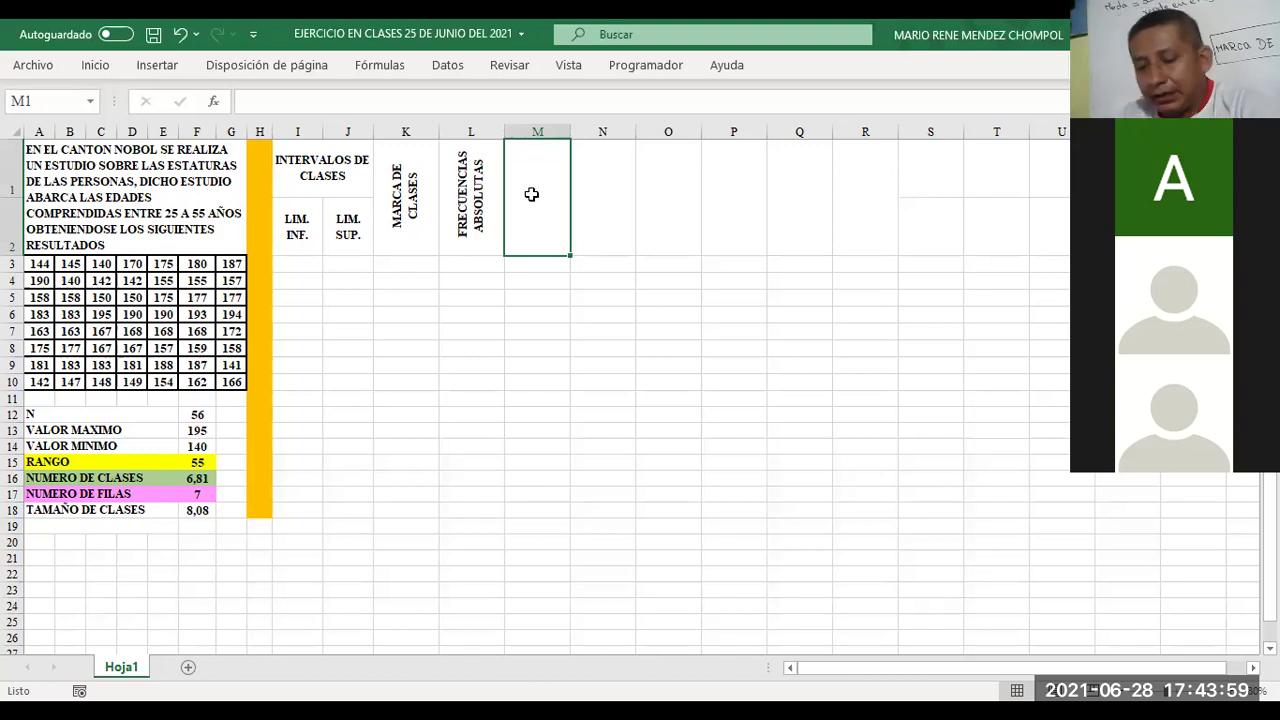
{"action": "key", "text": "Left"}
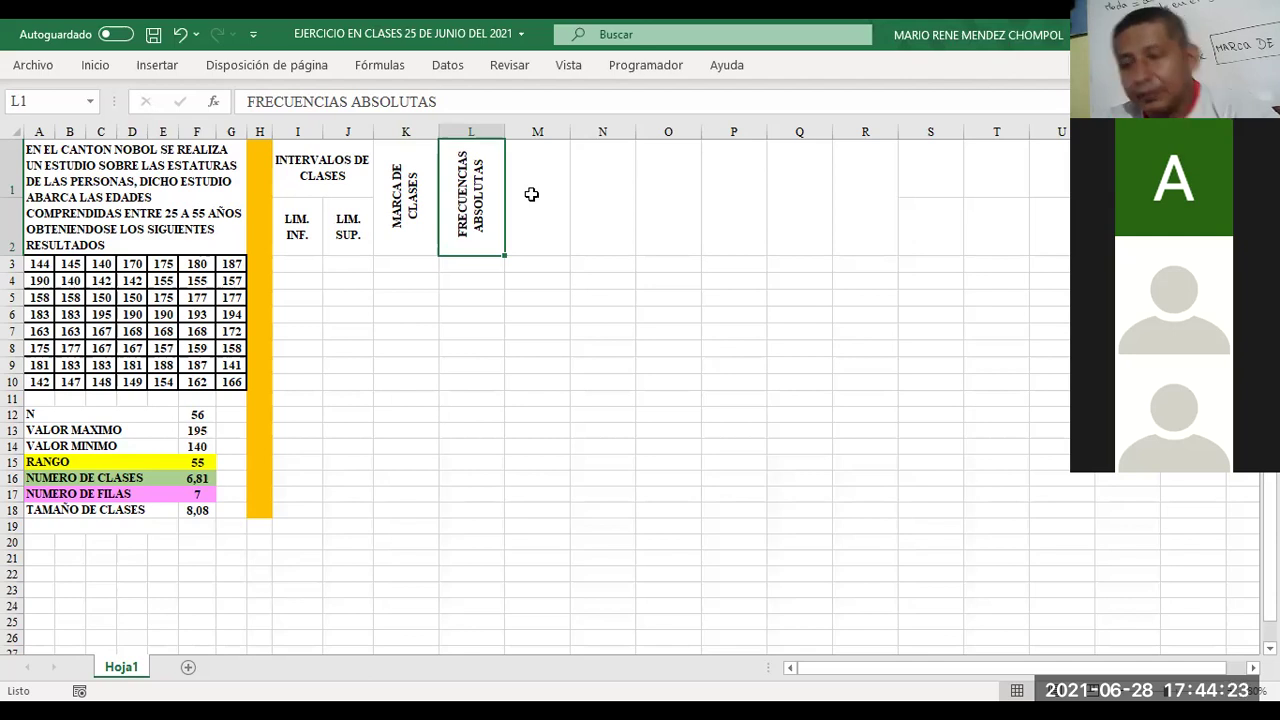
Step: Enter the header 'MC POR FA.' in cell M1, spaced across lines
{"action": "left_click", "coordinate": [544, 222]}
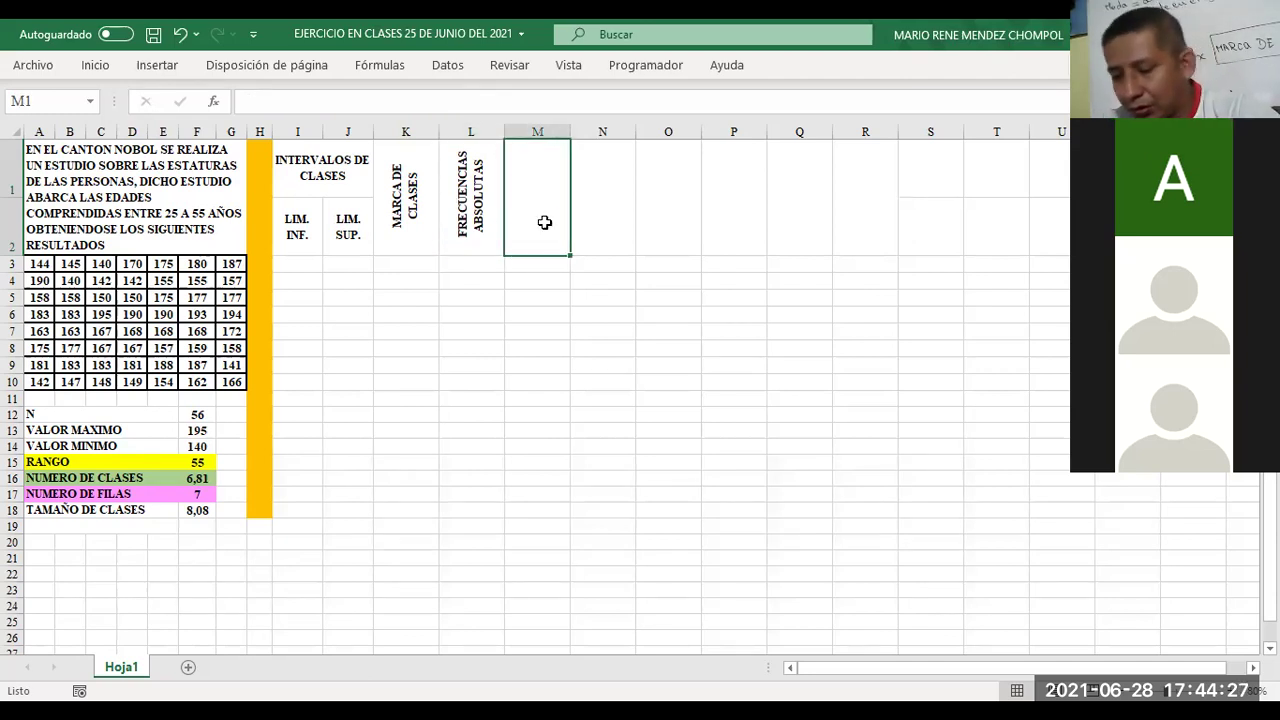
{"action": "type", "text": "M."}
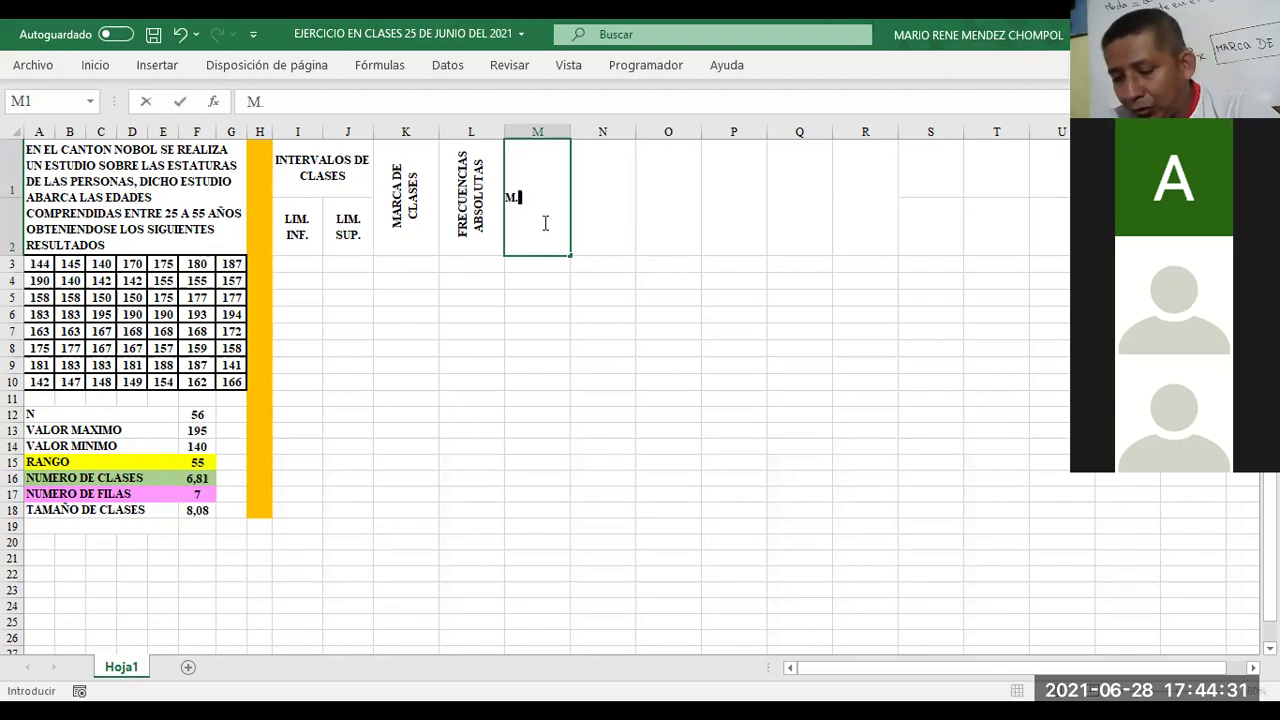
{"action": "type", "text": "C."}
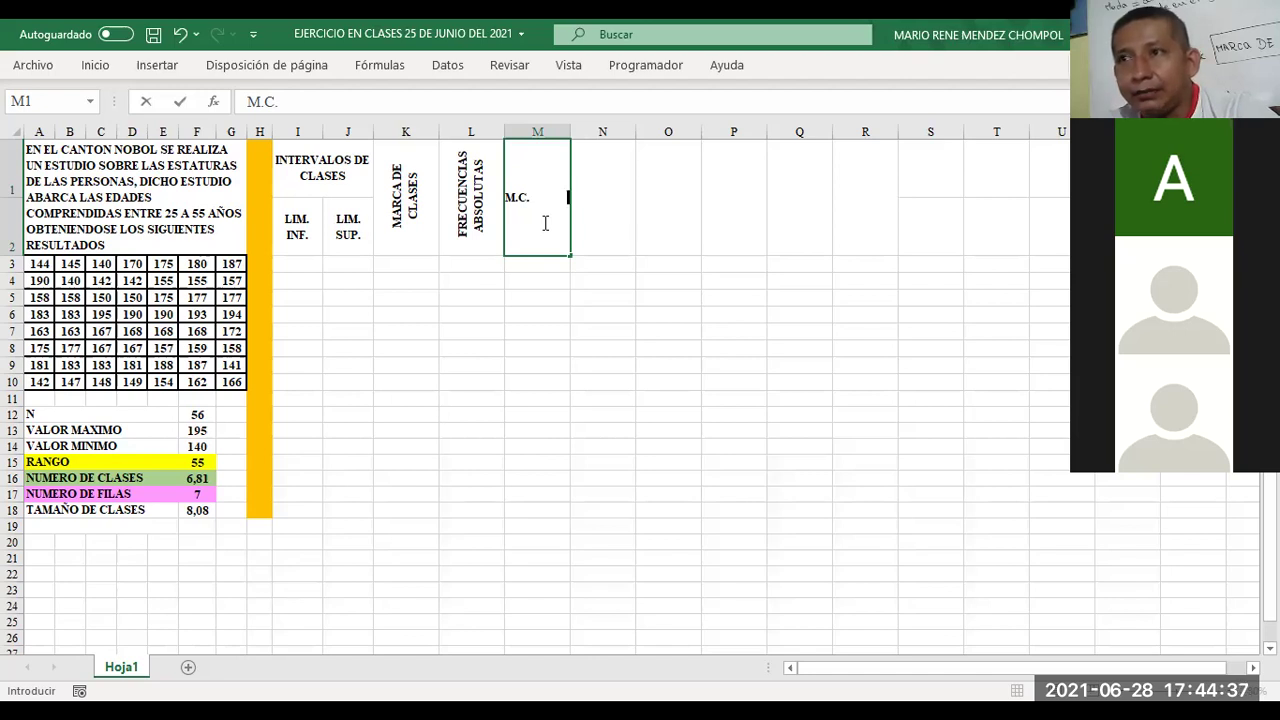
{"action": "type", "text": "     POR"}
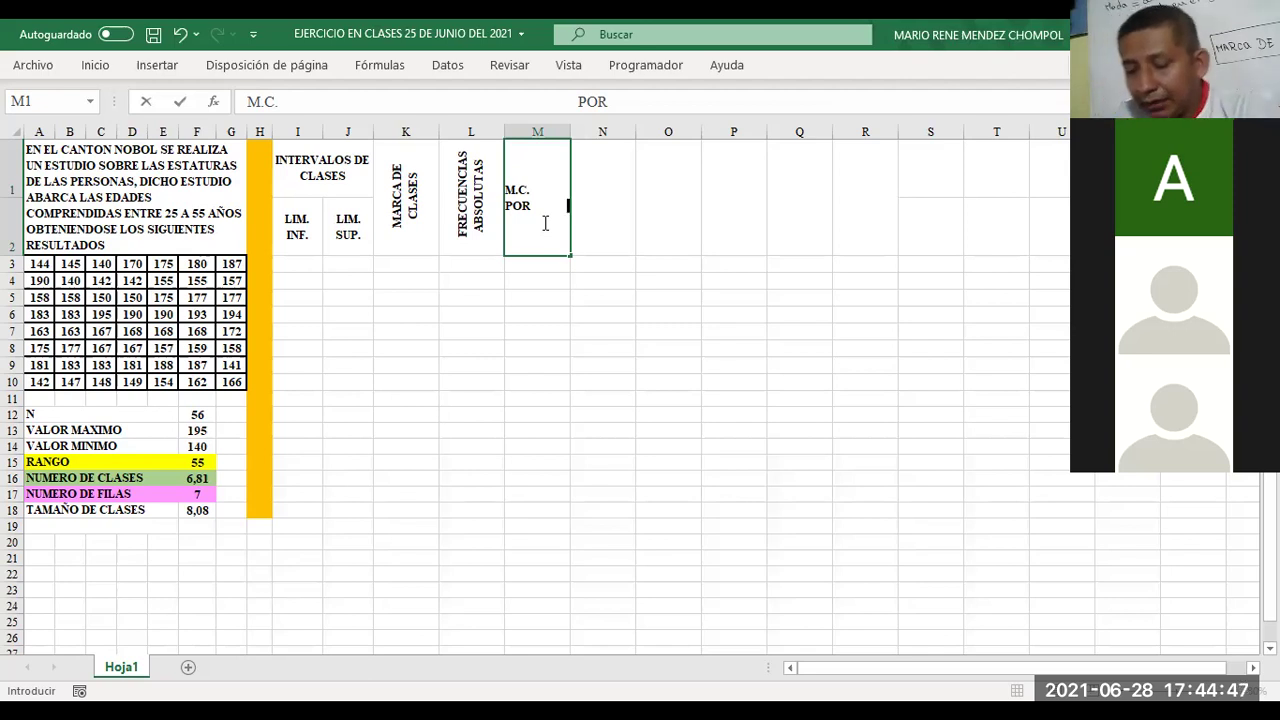
{"action": "type", "text": "       F."}
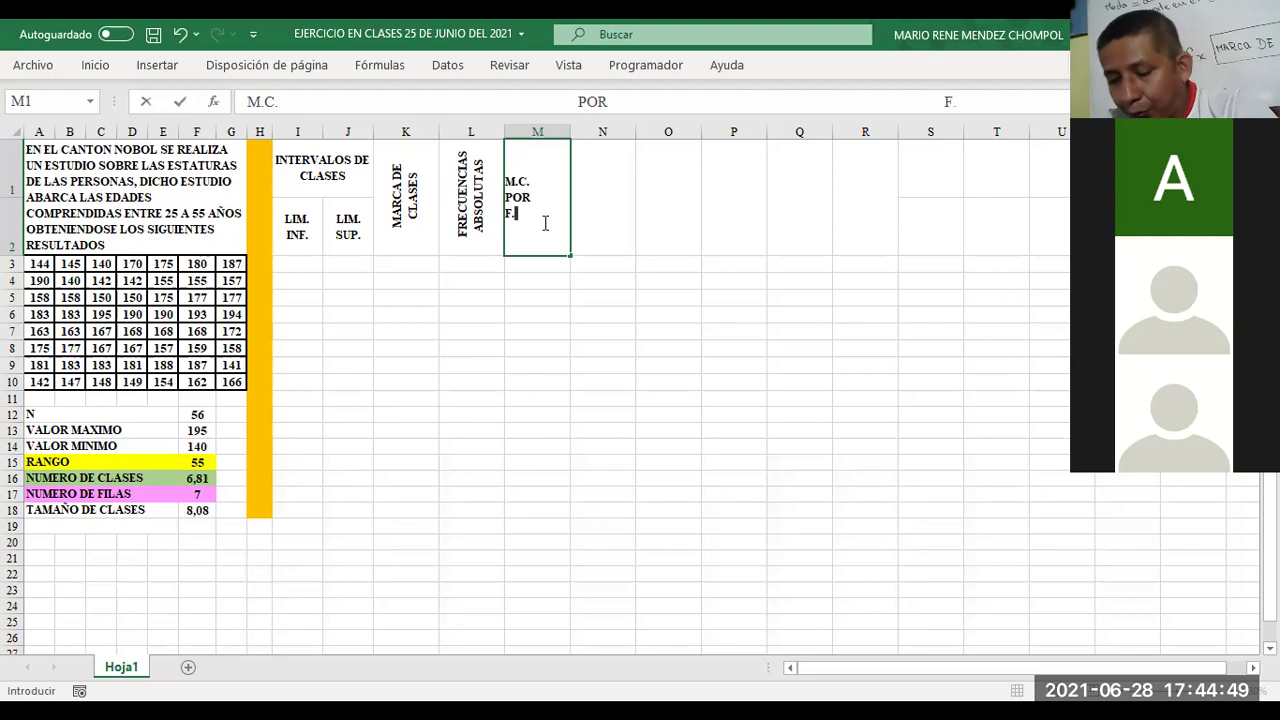
{"action": "type", "text": "A."}
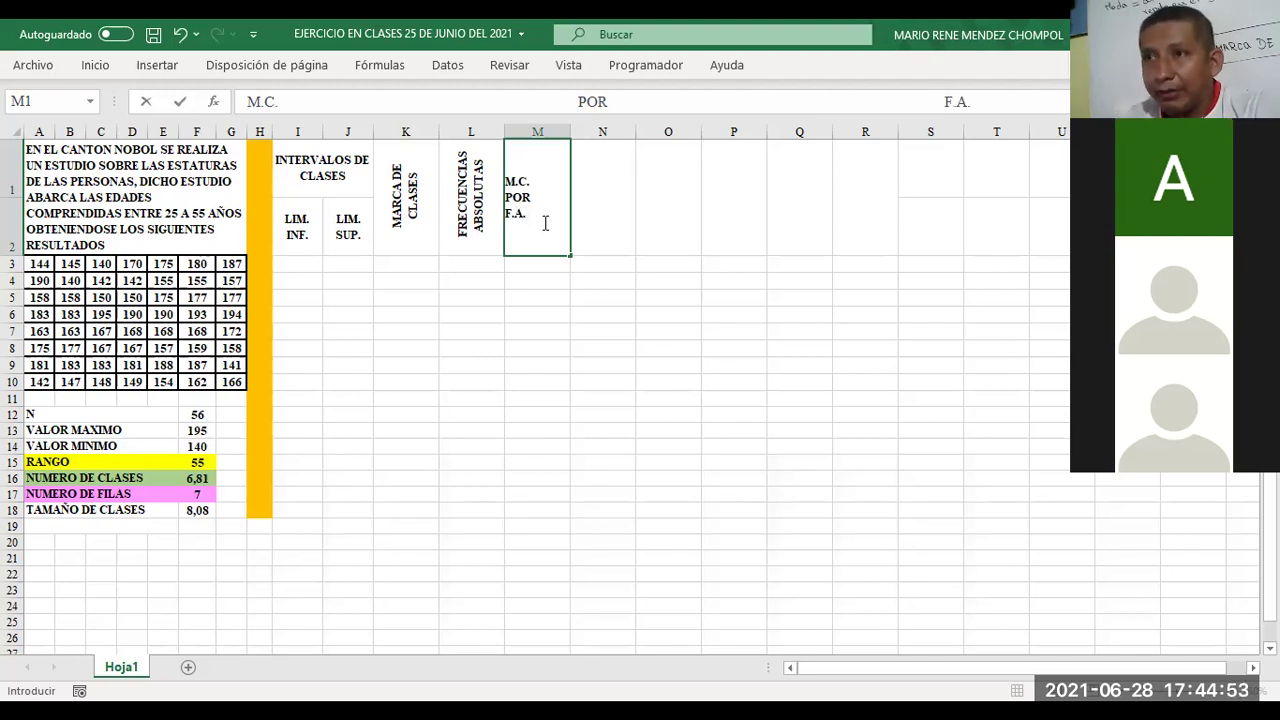
{"action": "key", "text": "Tab"}
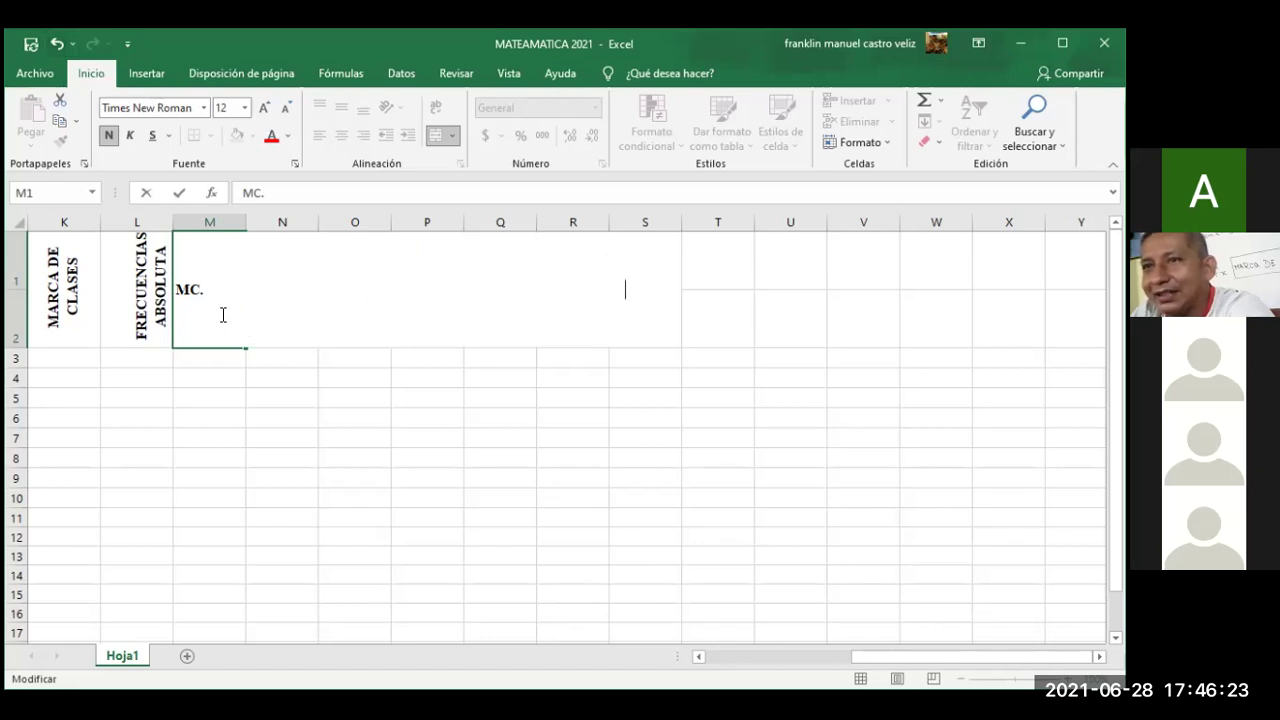
Step: Retype POR and FA in M1, fixing a typo and trimming spaces before POR
{"action": "type", "text": "PO R"}
{"action": "key", "text": "BackSpace"}
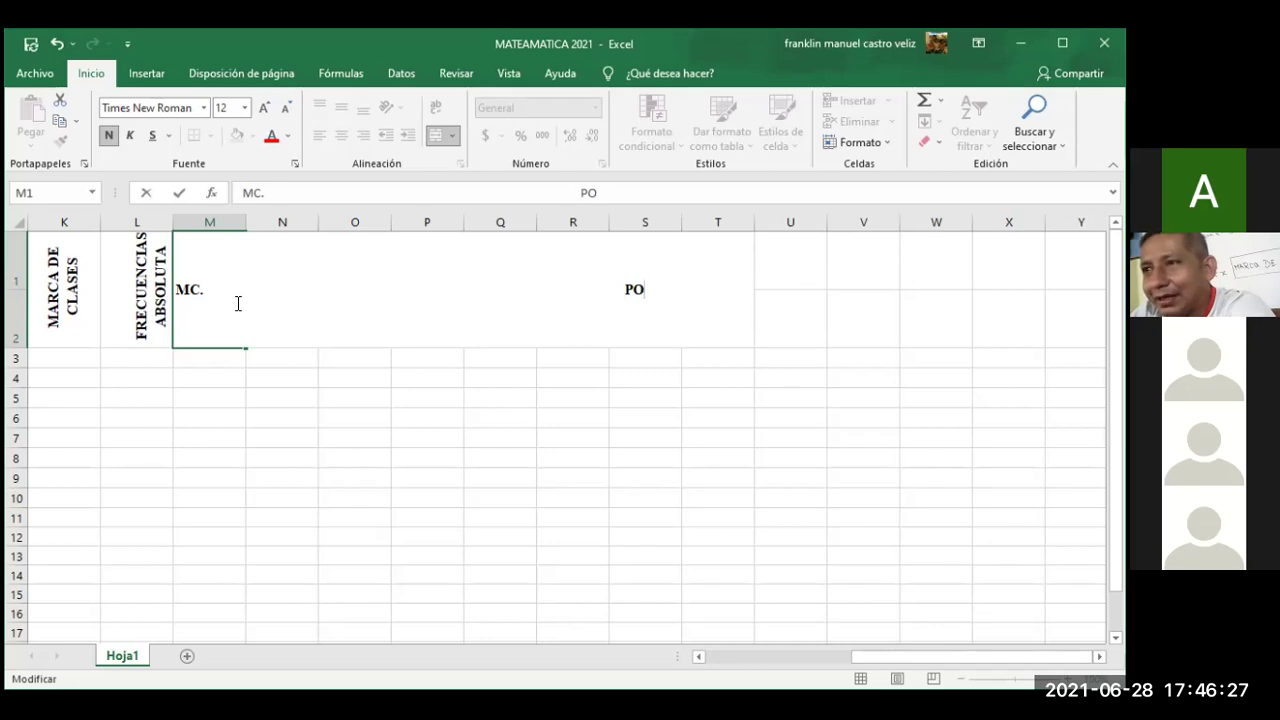
{"action": "type", "text": "R"}
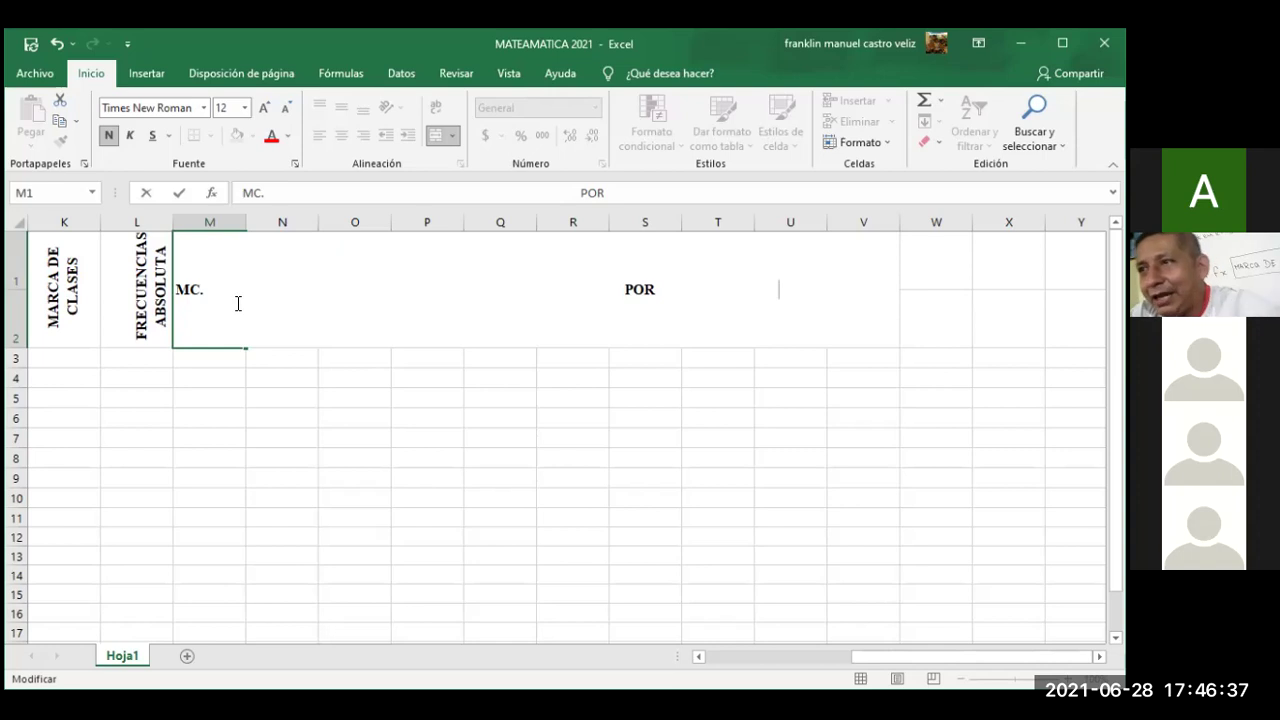
{"action": "type", "text": "                             FA."}
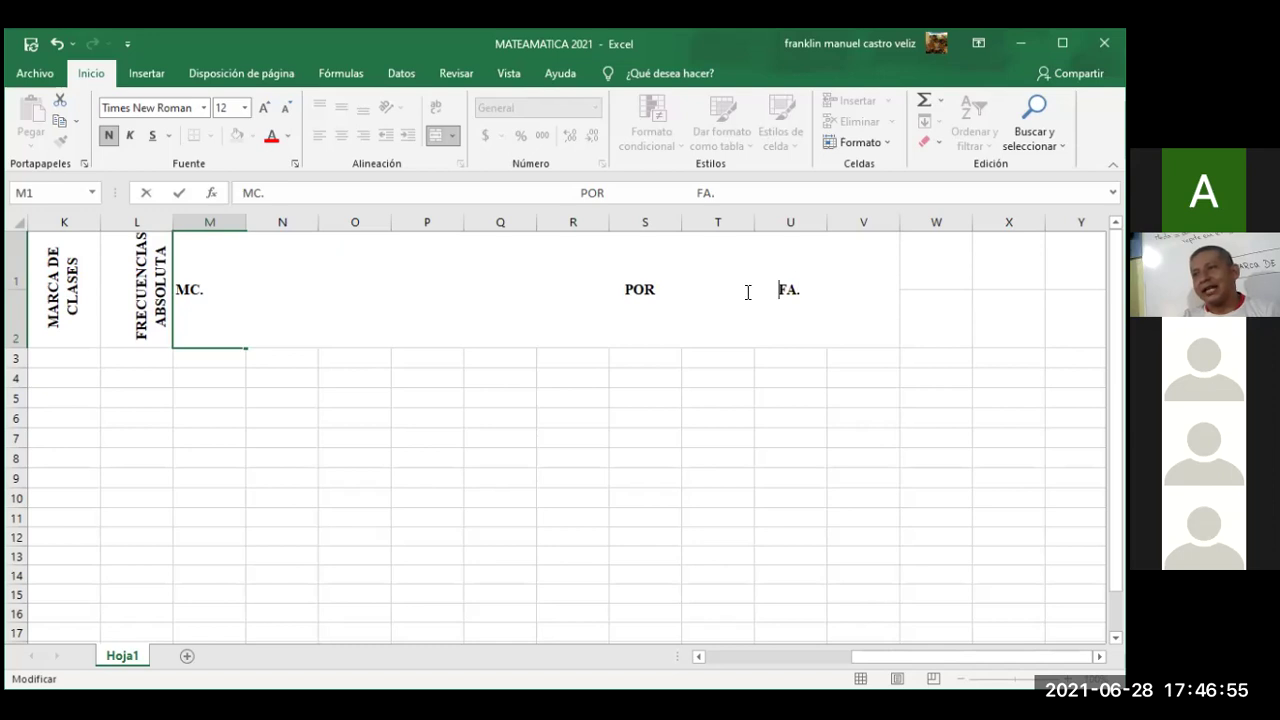
{"action": "left_click", "coordinate": [622, 289]}
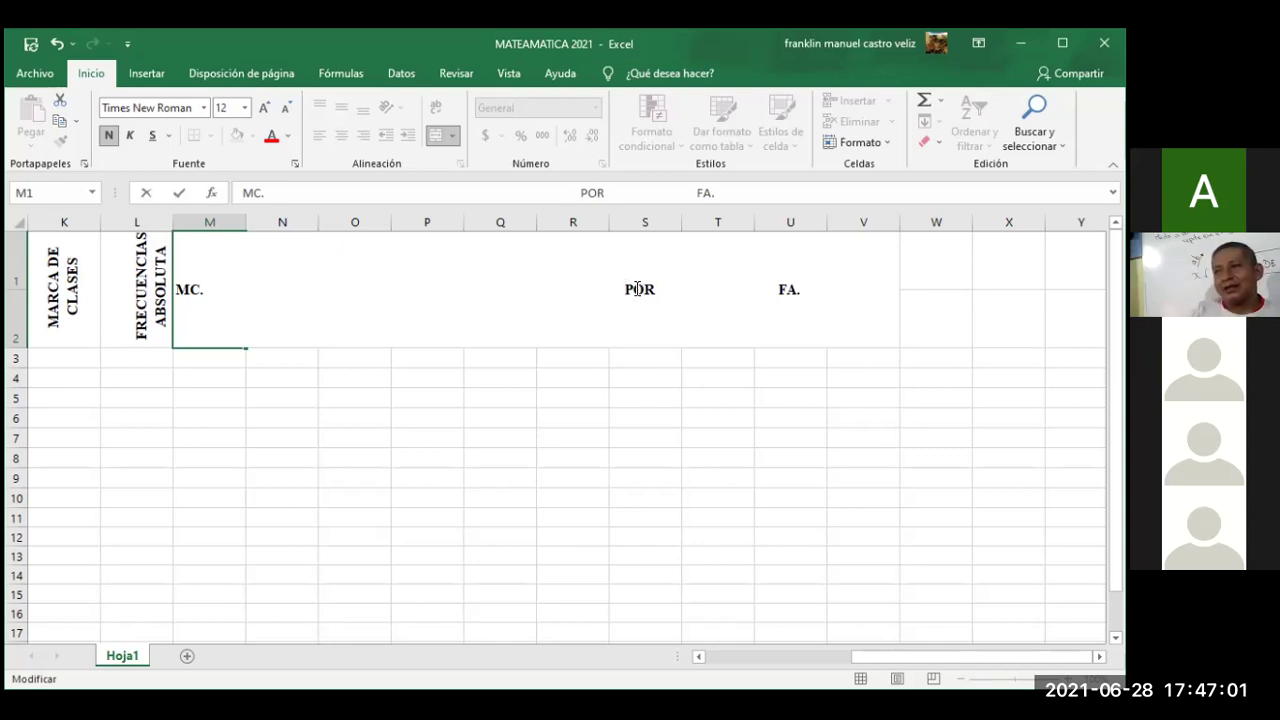
{"action": "key", "text": "BackSpace"}
{"action": "key", "text": "BackSpace"}
{"action": "key", "text": "BackSpace"}
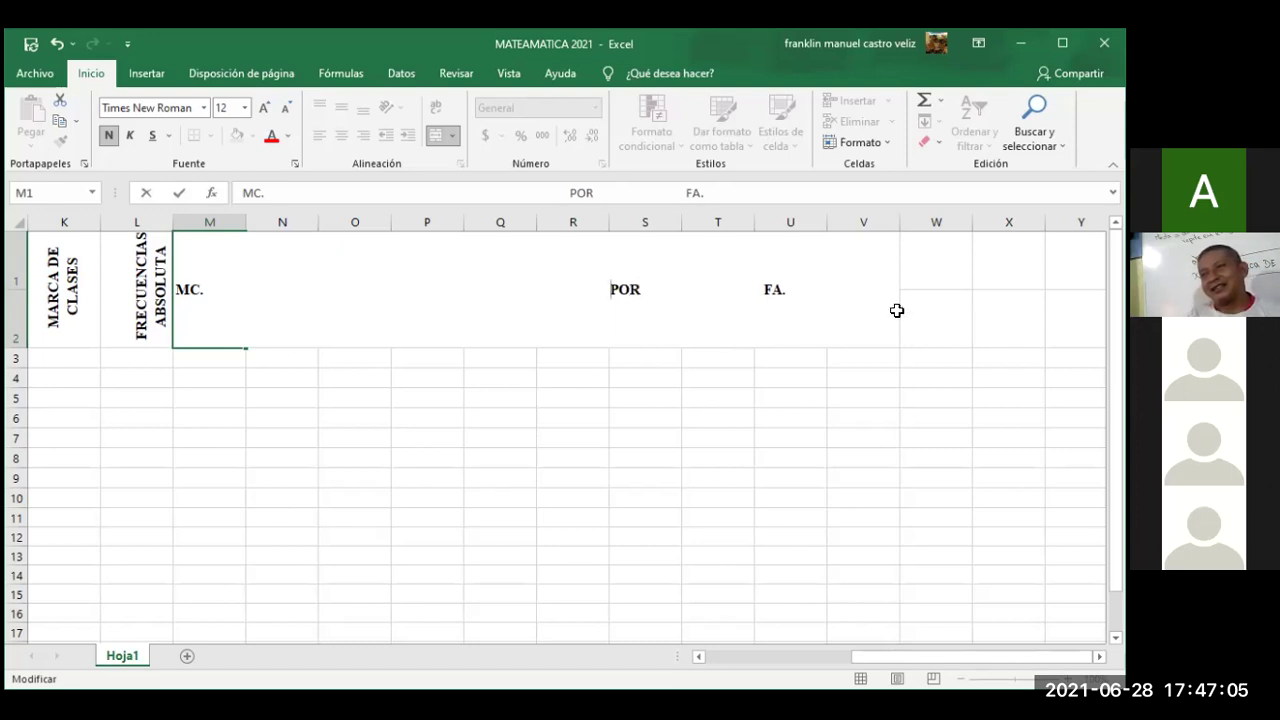
{"action": "left_click", "coordinate": [918, 263]}
Step: Remove the remaining extra spaces before POR and FA. in M1
{"action": "double_click", "coordinate": [215, 288]}
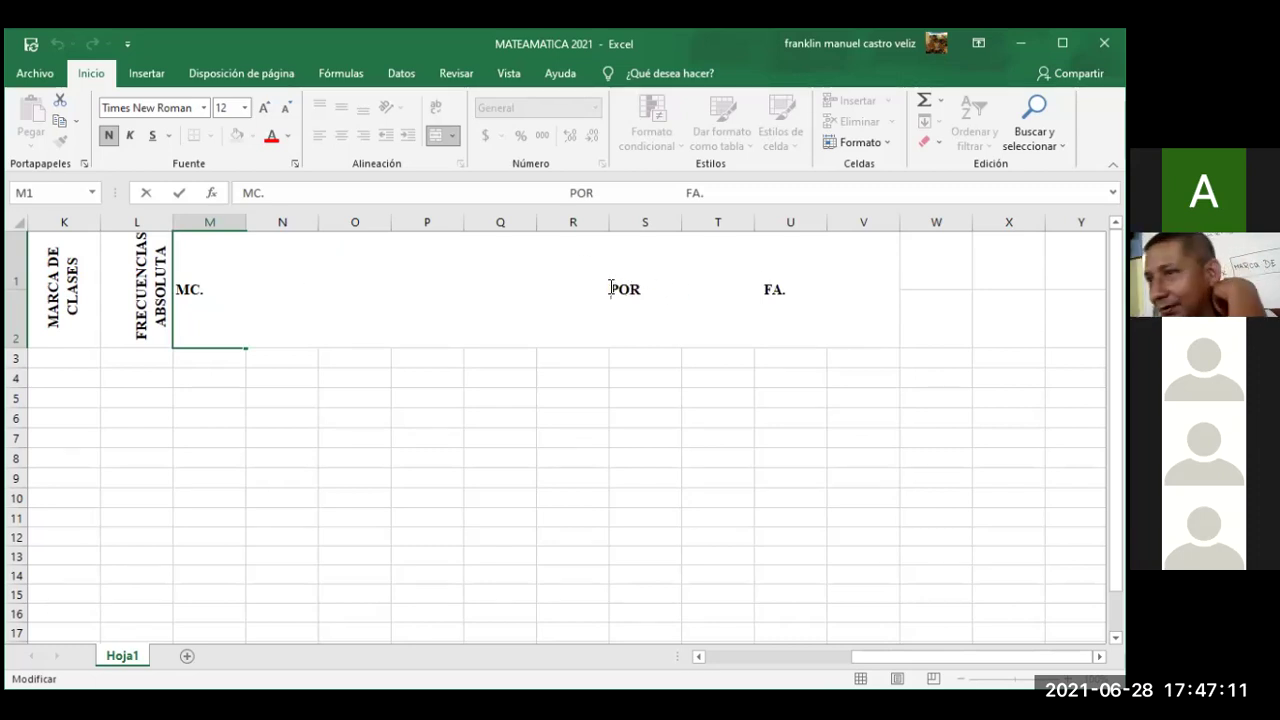
{"action": "key", "text": "BackSpace"}
{"action": "key", "text": "BackSpace"}
{"action": "key", "text": "BackSpace"}
{"action": "key", "text": "BackSpace"}
{"action": "key", "text": "BackSpace"}
{"action": "key", "text": "BackSpace"}
{"action": "key", "text": "BackSpace"}
{"action": "key", "text": "BackSpace"}
{"action": "key", "text": "BackSpace"}
{"action": "key", "text": "BackSpace"}
{"action": "key", "text": "BackSpace"}
{"action": "key", "text": "BackSpace"}
{"action": "key", "text": "BackSpace"}
{"action": "key", "text": "BackSpace"}
{"action": "key", "text": "BackSpace"}
{"action": "key", "text": "BackSpace"}
{"action": "key", "text": "BackSpace"}
{"action": "key", "text": "BackSpace"}
{"action": "key", "text": "BackSpace"}
{"action": "key", "text": "BackSpace"}
{"action": "key", "text": "BackSpace"}
{"action": "key", "text": "BackSpace"}
{"action": "key", "text": "BackSpace"}
{"action": "key", "text": "BackSpace"}
{"action": "key", "text": "BackSpace"}
{"action": "key", "text": "BackSpace"}
{"action": "key", "text": "BackSpace"}
{"action": "key", "text": "BackSpace"}
{"action": "key", "text": "BackSpace"}
{"action": "key", "text": "BackSpace"}
{"action": "key", "text": "BackSpace"}
{"action": "key", "text": "BackSpace"}
{"action": "key", "text": "BackSpace"}
{"action": "key", "text": "BackSpace"}
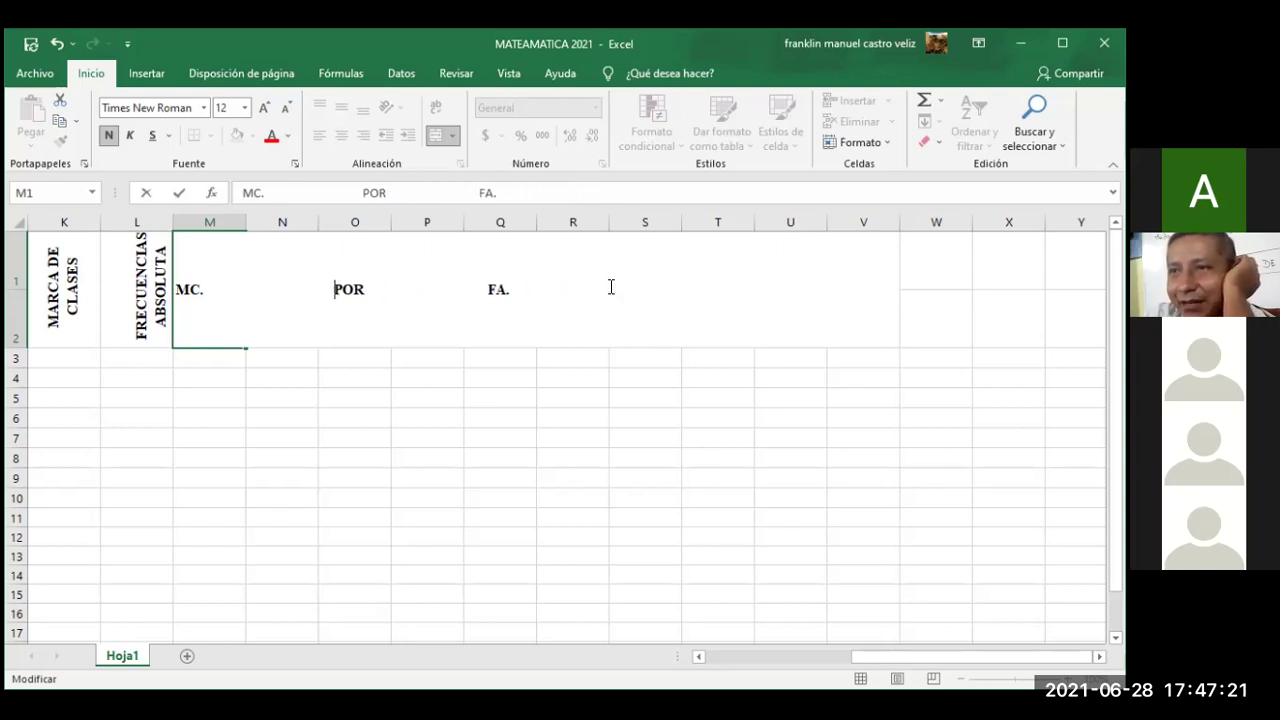
{"action": "key", "text": "BackSpace"}
{"action": "key", "text": "BackSpace"}
{"action": "key", "text": "BackSpace"}
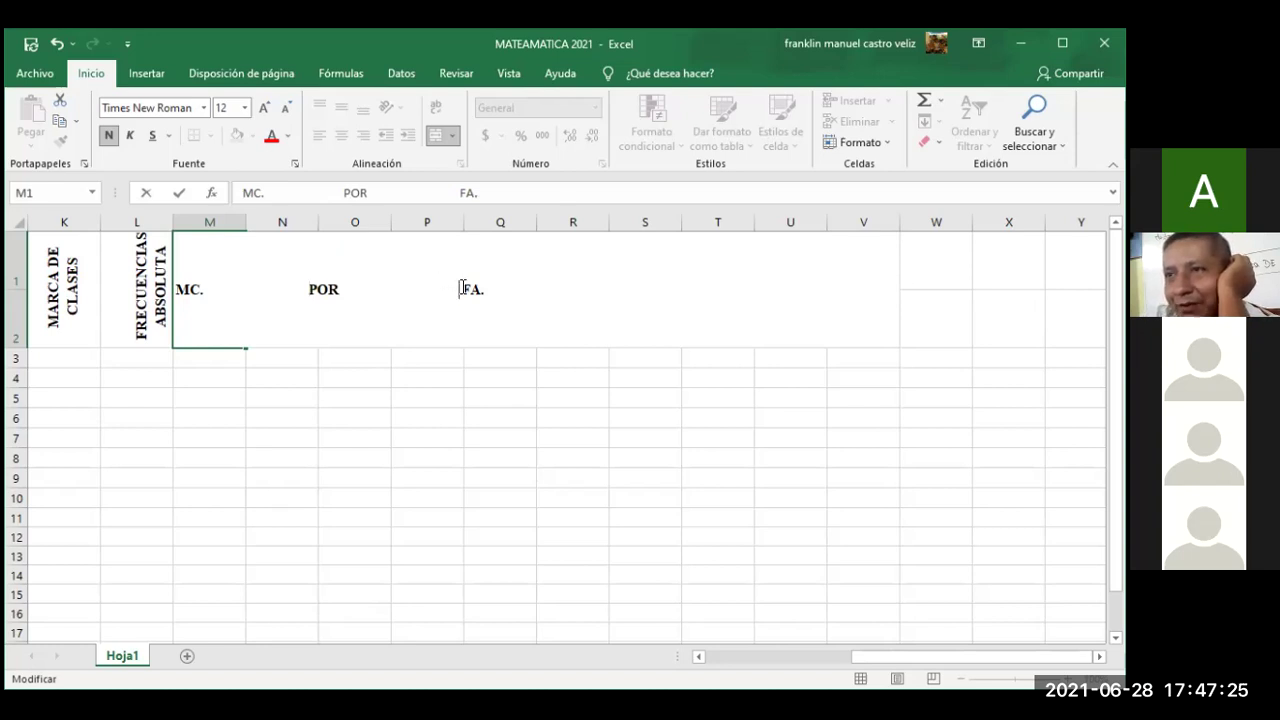
{"action": "left_click", "coordinate": [463, 289]}
{"action": "key", "text": "BackSpace"}
{"action": "key", "text": "BackSpace"}
{"action": "key", "text": "BackSpace"}
{"action": "key", "text": "BackSpace"}
{"action": "key", "text": "BackSpace"}
{"action": "key", "text": "BackSpace"}
{"action": "key", "text": "BackSpace"}
{"action": "key", "text": "BackSpace"}
{"action": "key", "text": "BackSpace"}
{"action": "key", "text": "BackSpace"}
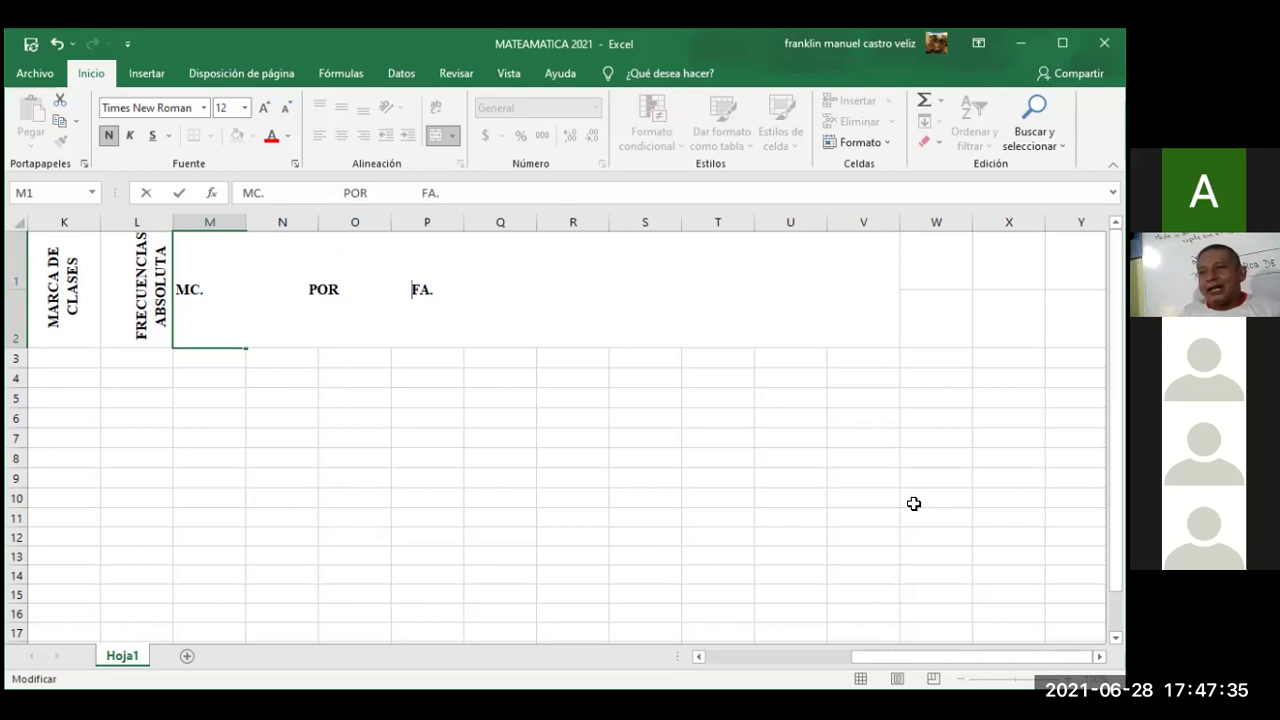
{"action": "left_click", "coordinate": [210, 388]}
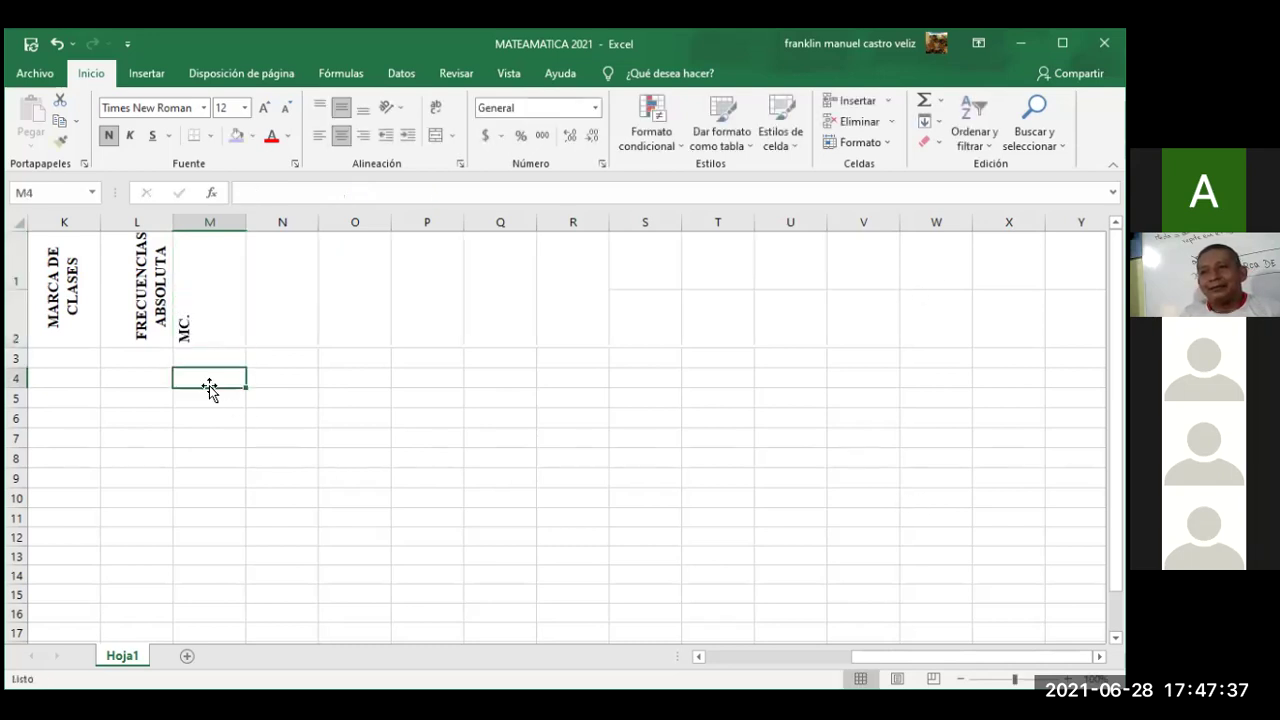
Step: Apply Ajustar texto to M1 so 'MC. POR FA.' shows fully stacked
{"action": "left_click", "coordinate": [216, 293]}
{"action": "double_click", "coordinate": [216, 293]}
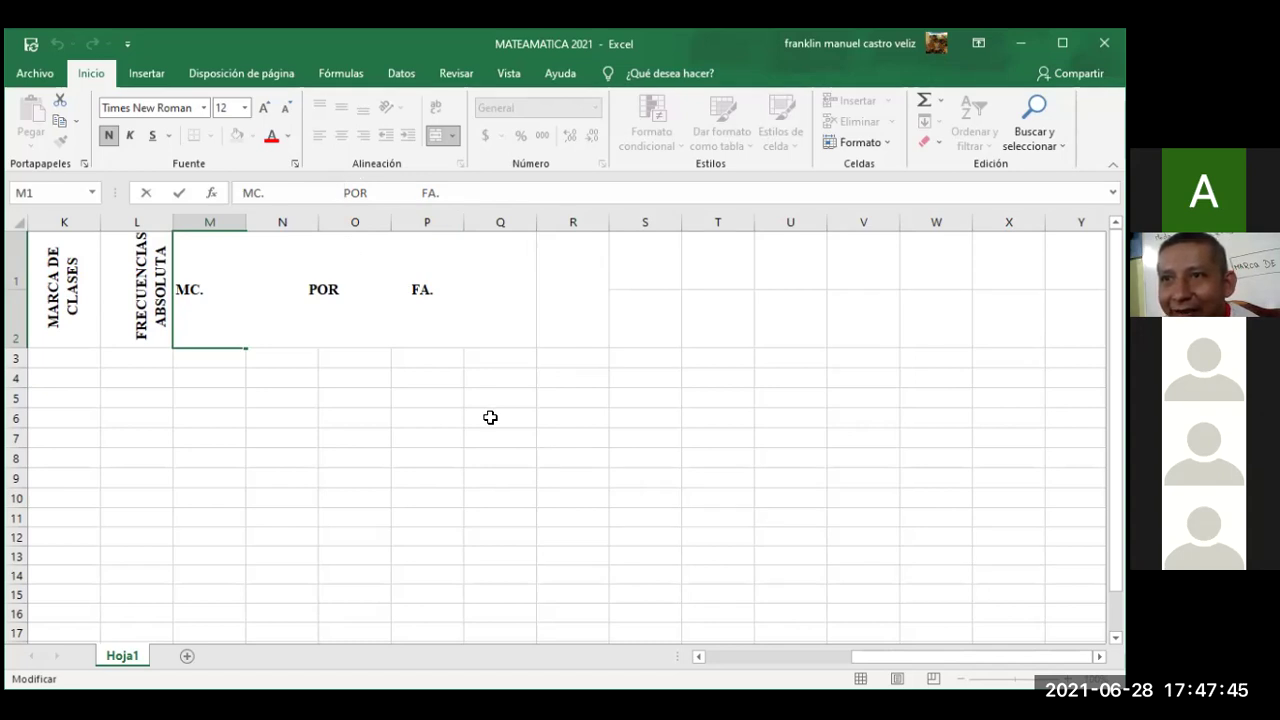
{"action": "left_click", "coordinate": [571, 337]}
{"action": "left_click", "coordinate": [213, 301]}
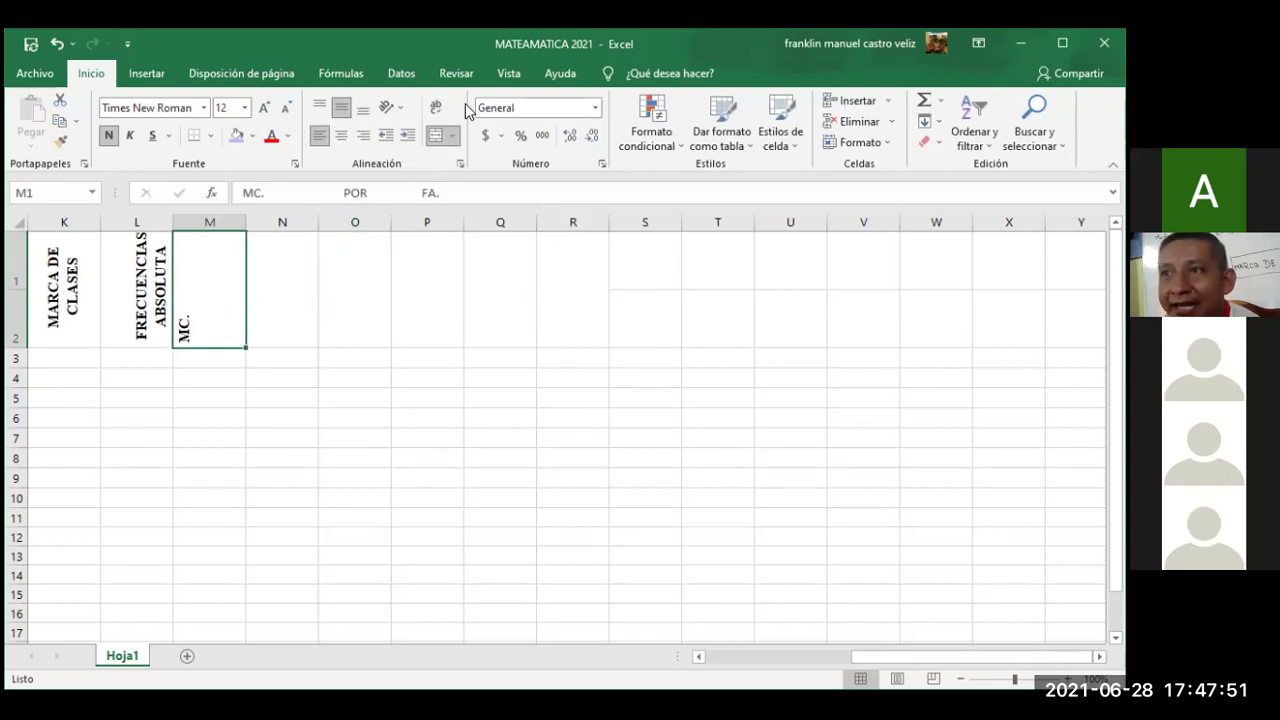
{"action": "left_click", "coordinate": [436, 107]}
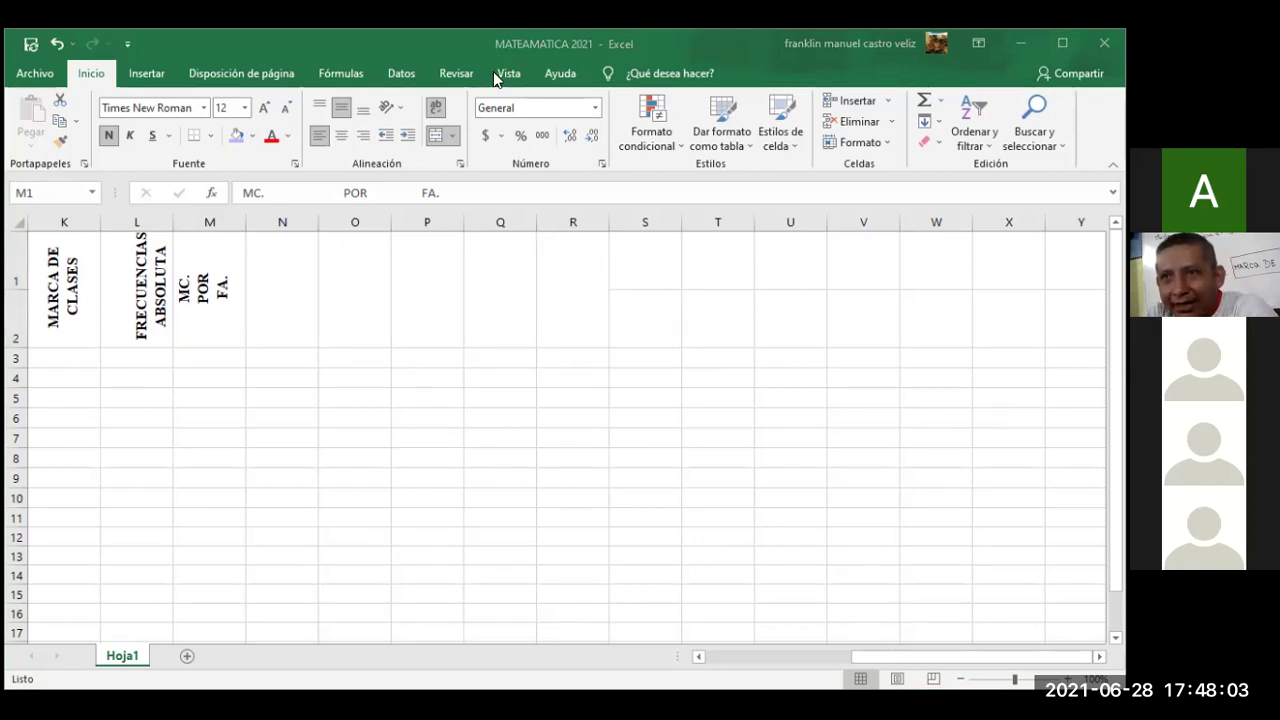
{"action": "left_click", "coordinate": [224, 290]}
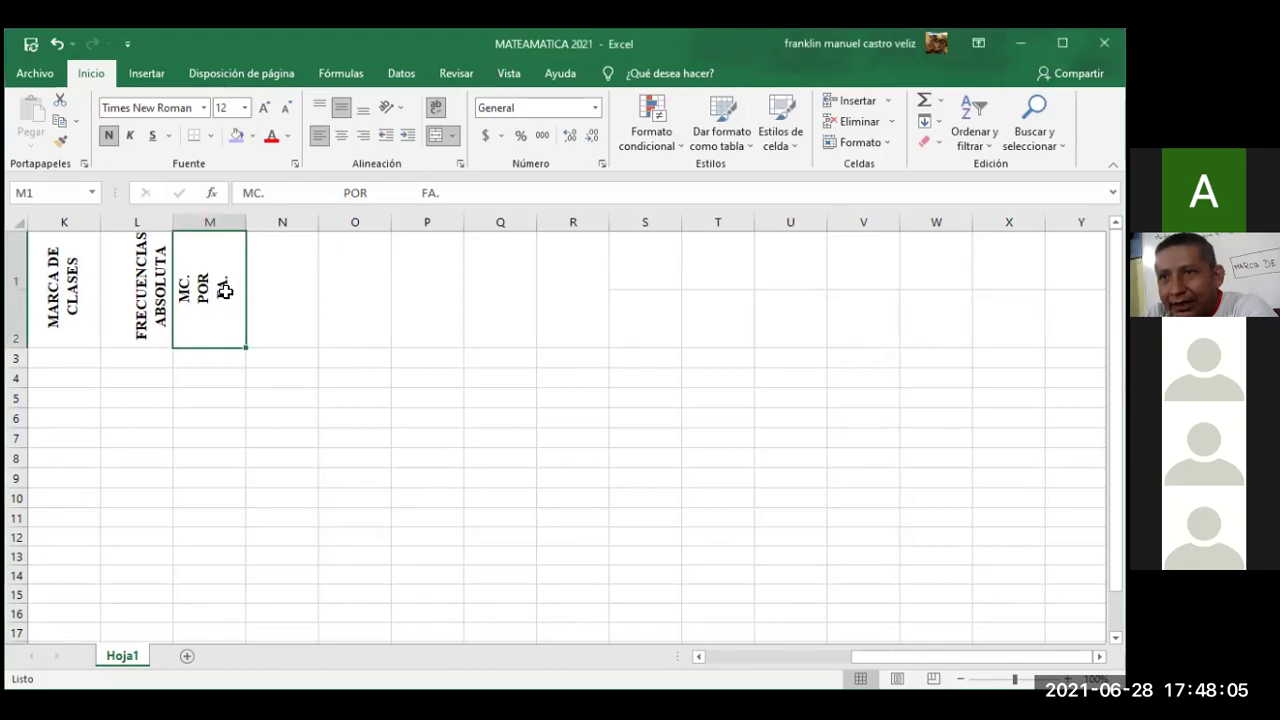
{"action": "left_click", "coordinate": [286, 282]}
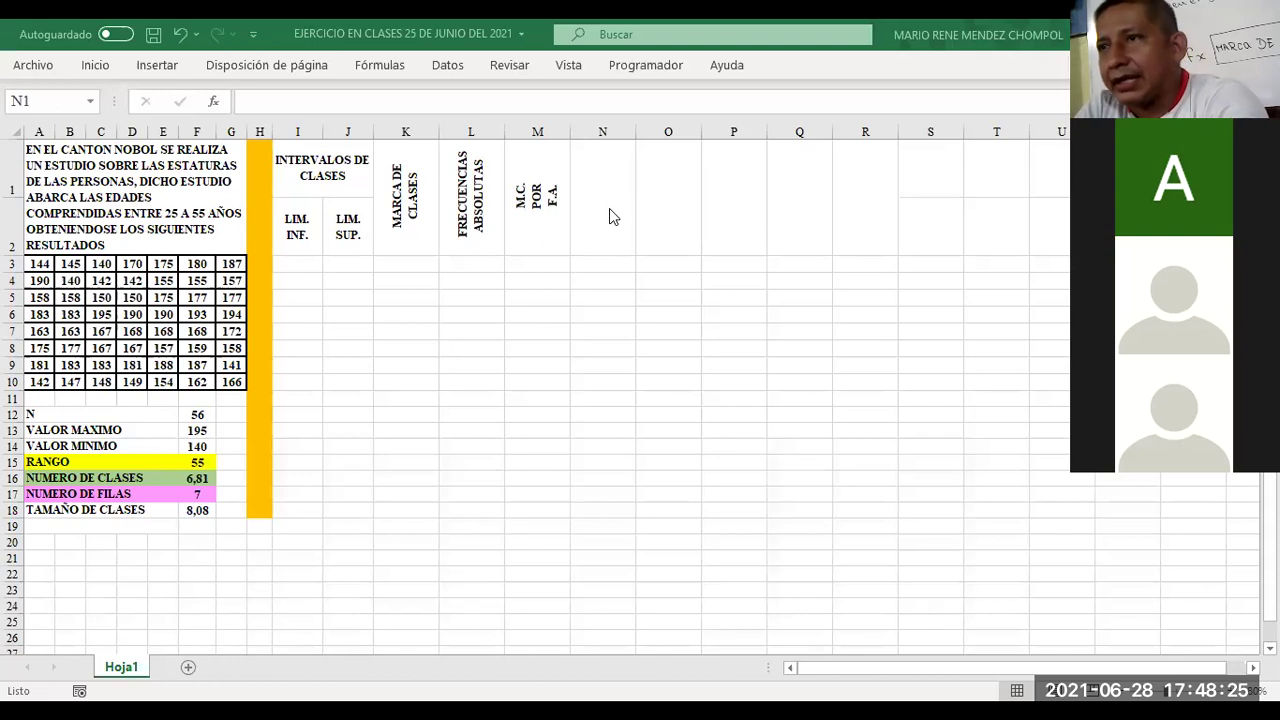
Step: Enter FRECUENCIA RELATIVA in N1 and FRECUENCIA RELATIVA PORCENTUAL in O1
{"action": "left_click", "coordinate": [608, 207]}
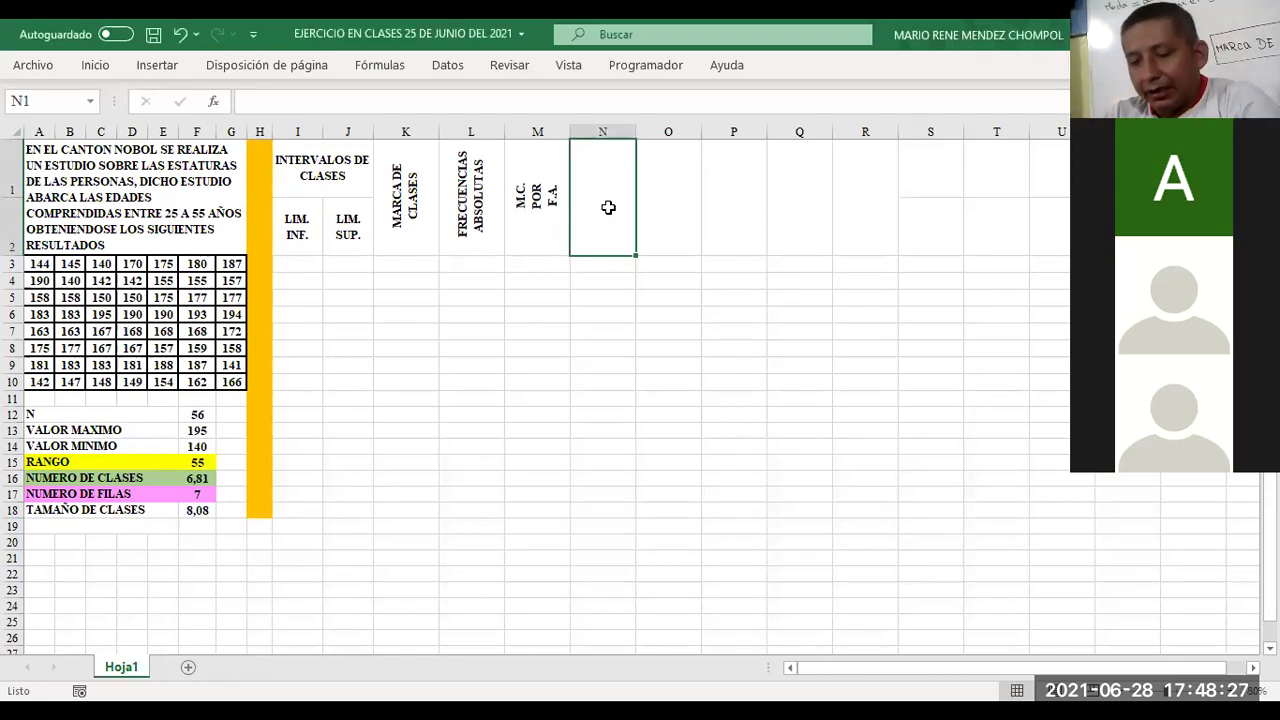
{"action": "type", "text": "FRECUENCI"}
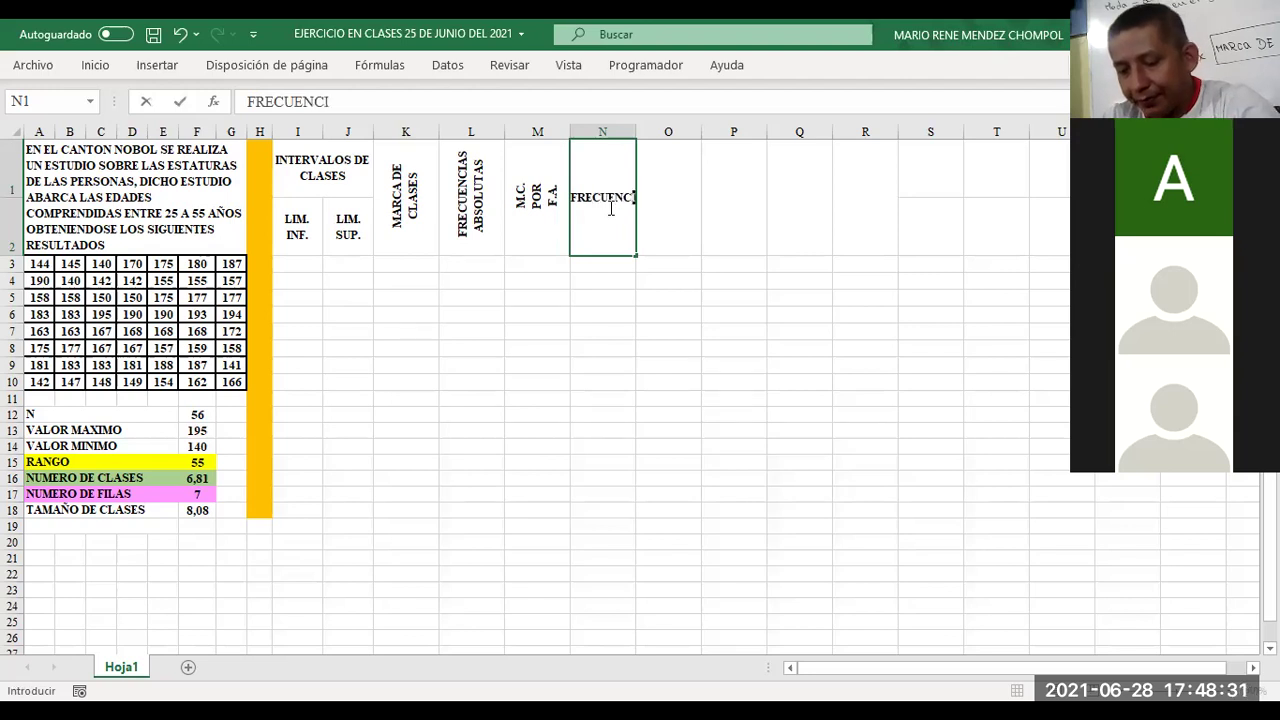
{"action": "type", "text": "A RELATIVA"}
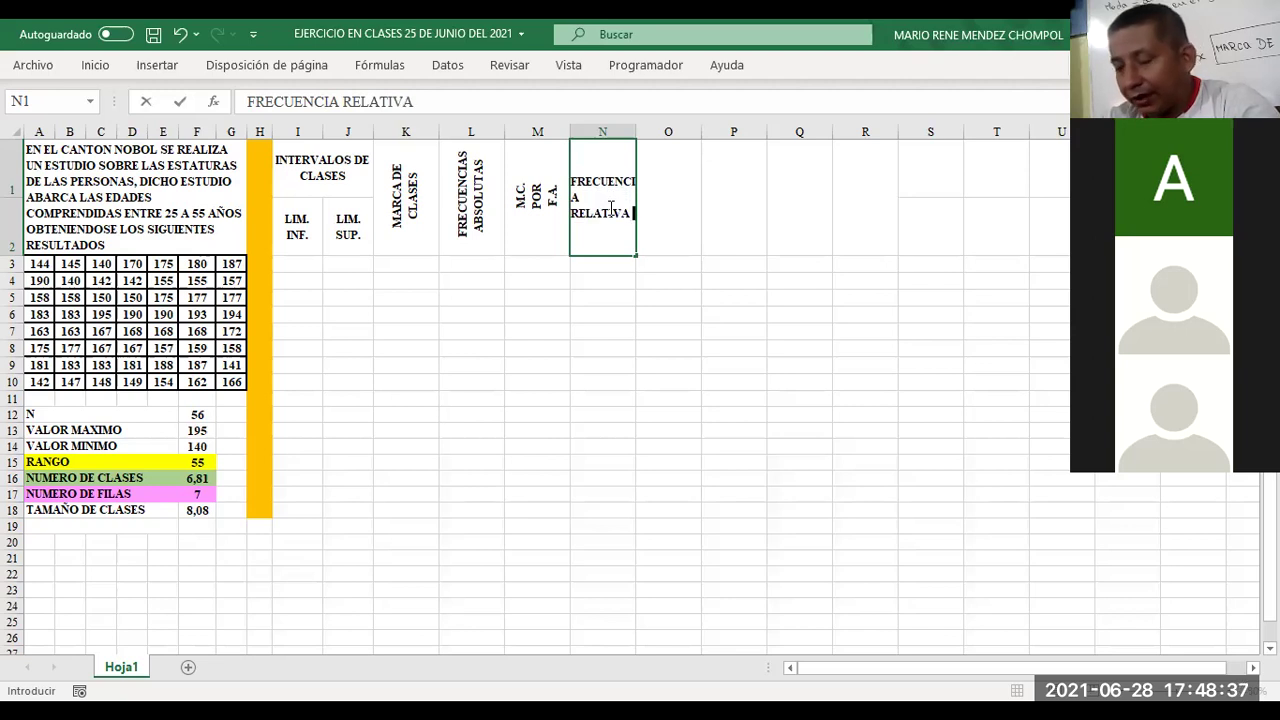
{"action": "key", "text": "Tab"}
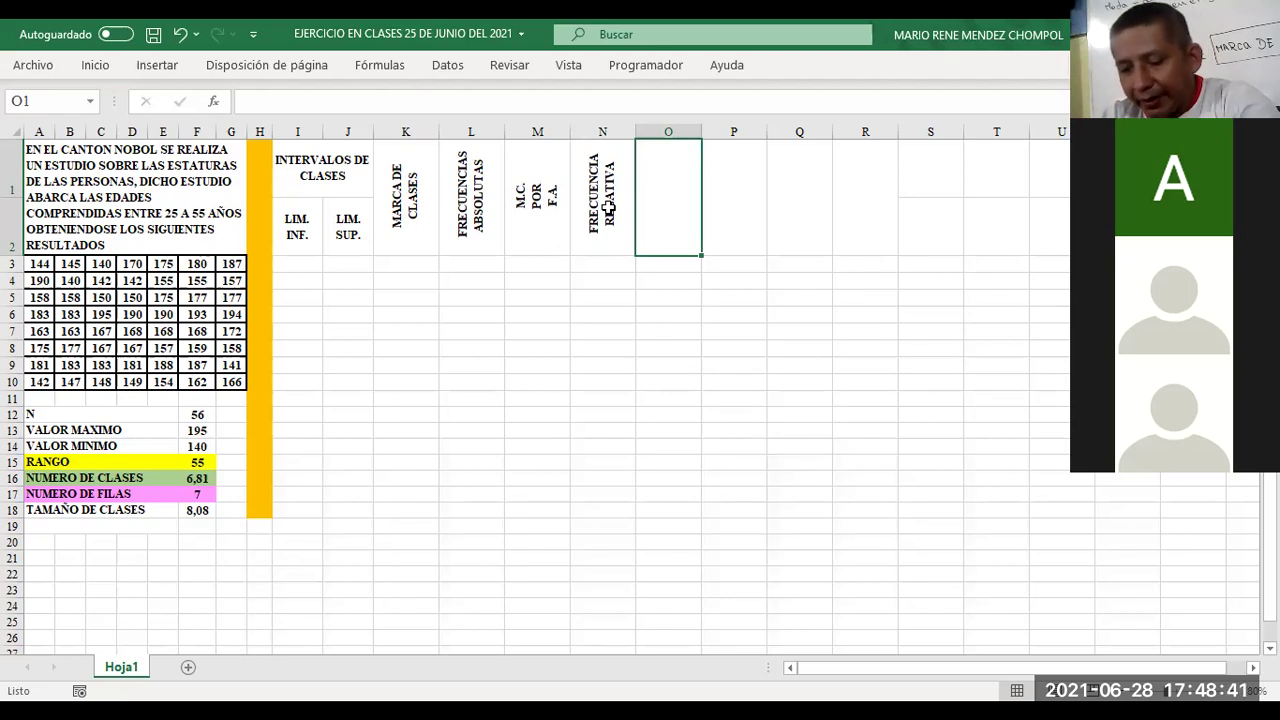
{"action": "type", "text": "F"}
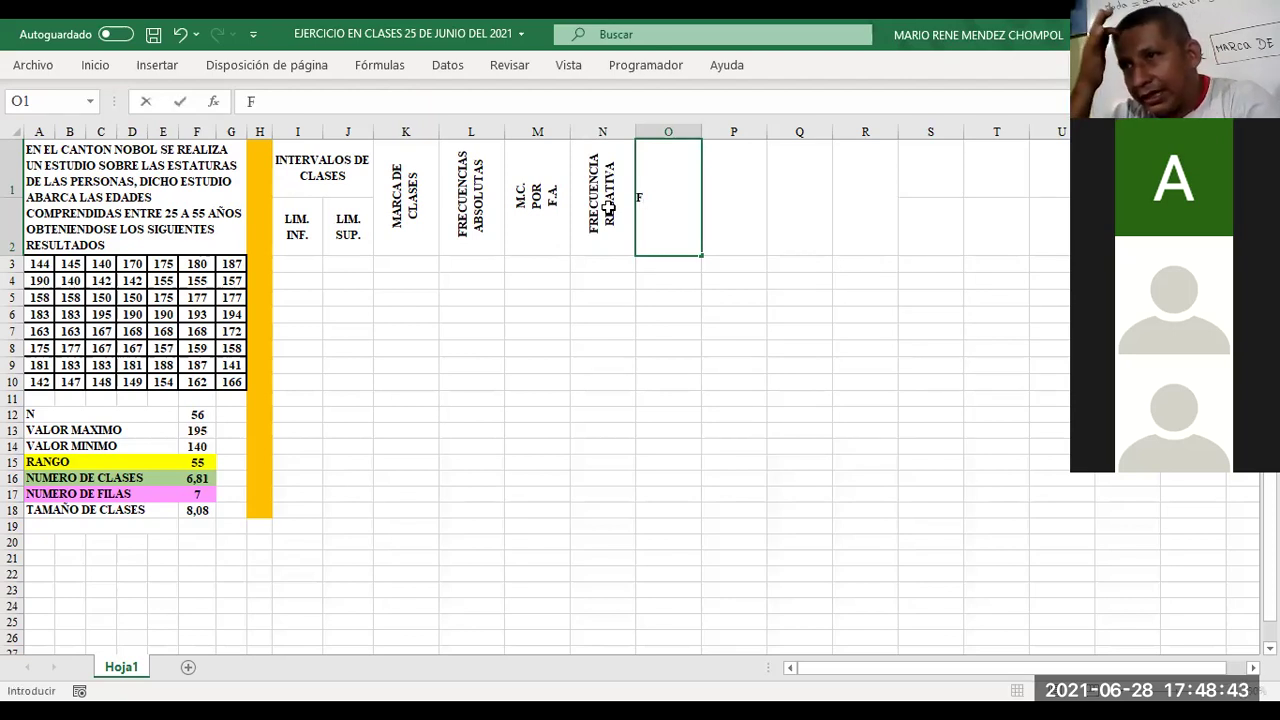
{"action": "type", "text": "RECUENCI"}
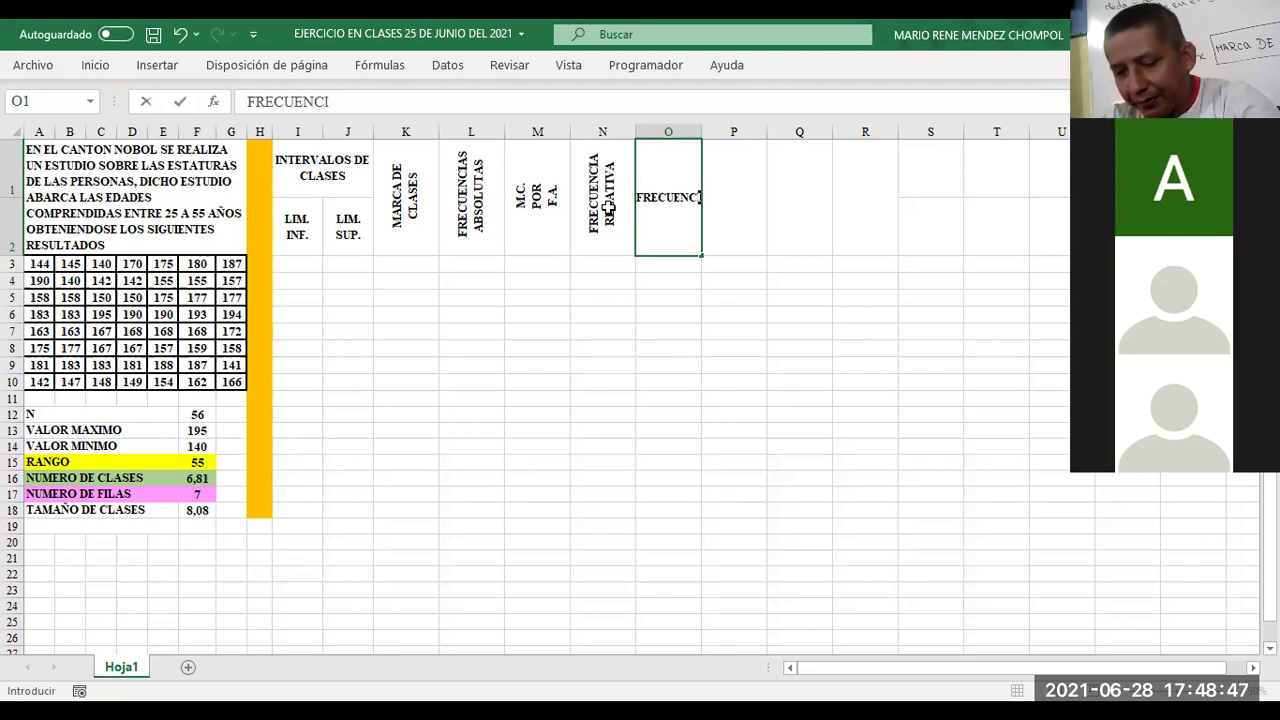
{"action": "type", "text": "A RELATIVA "}
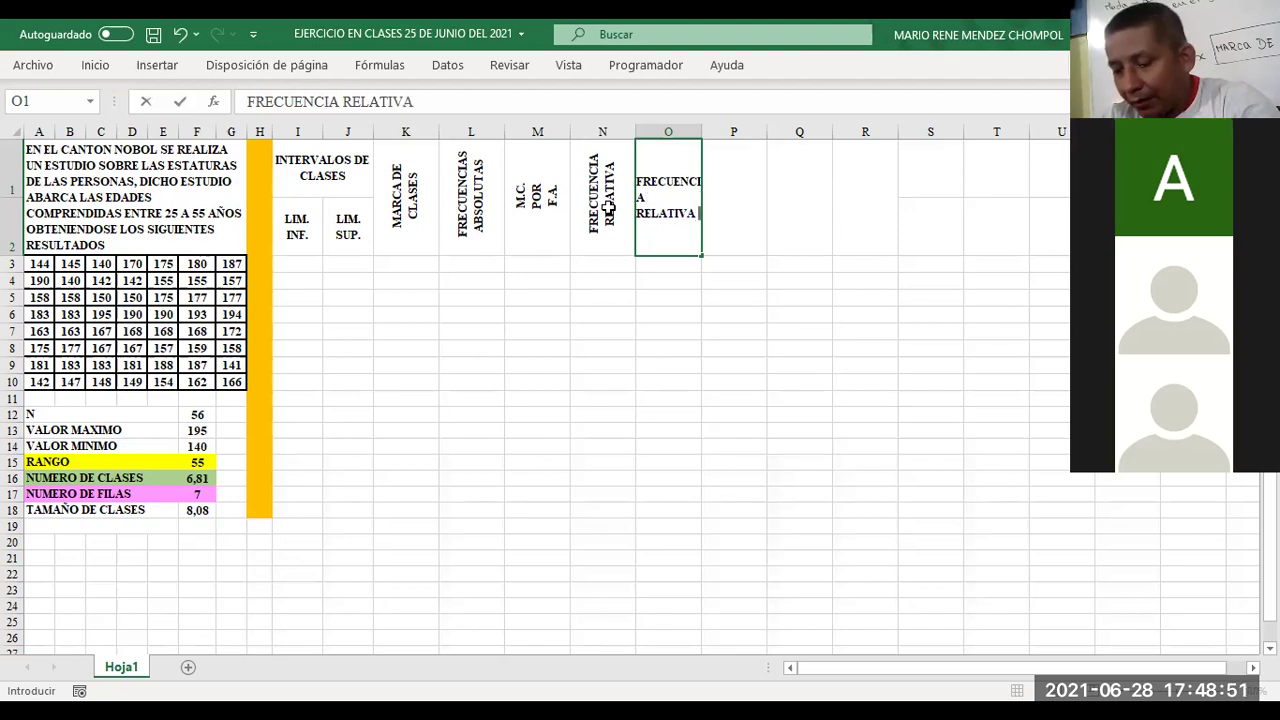
{"action": "type", "text": "PORCENT"}
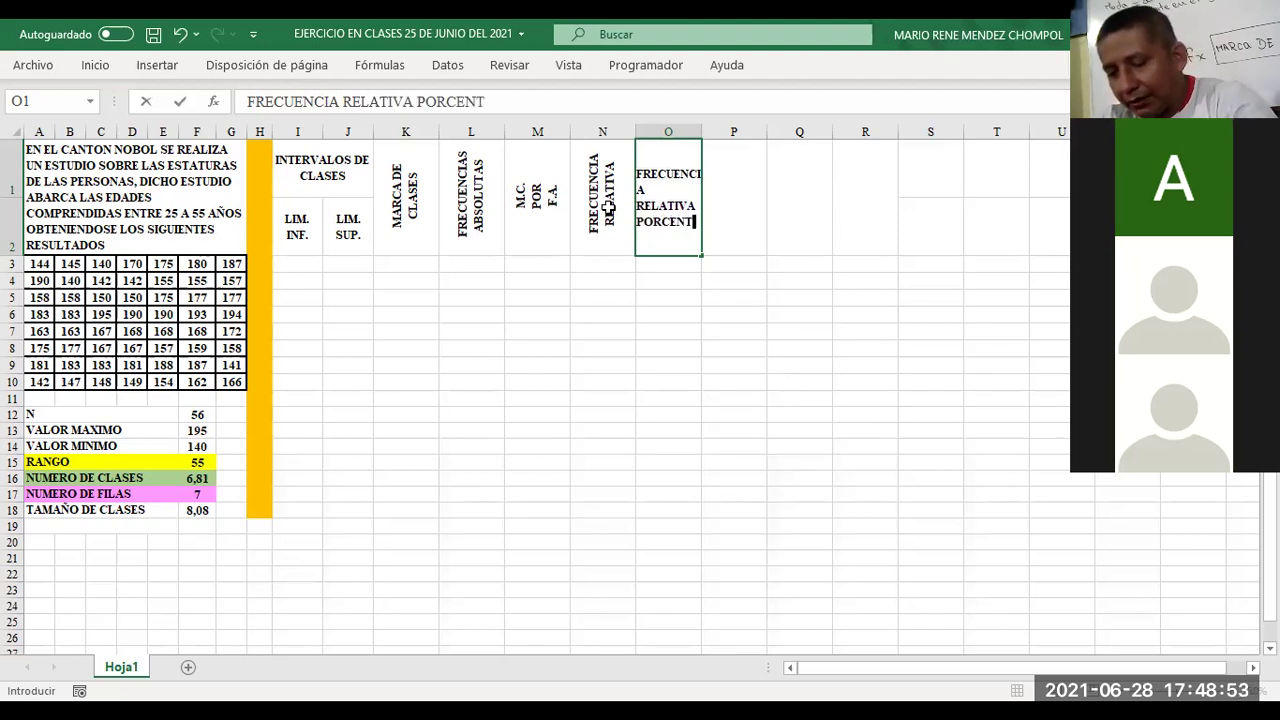
{"action": "type", "text": "UAL"}
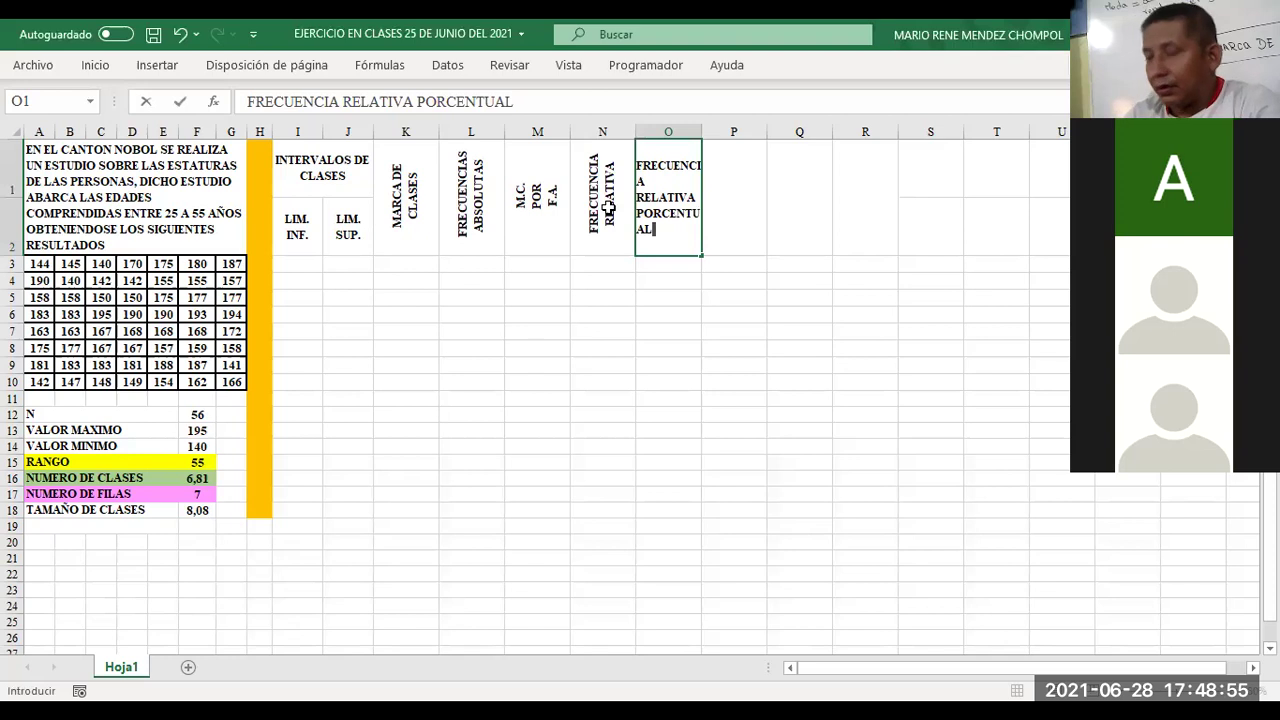
{"action": "key", "text": "Tab"}
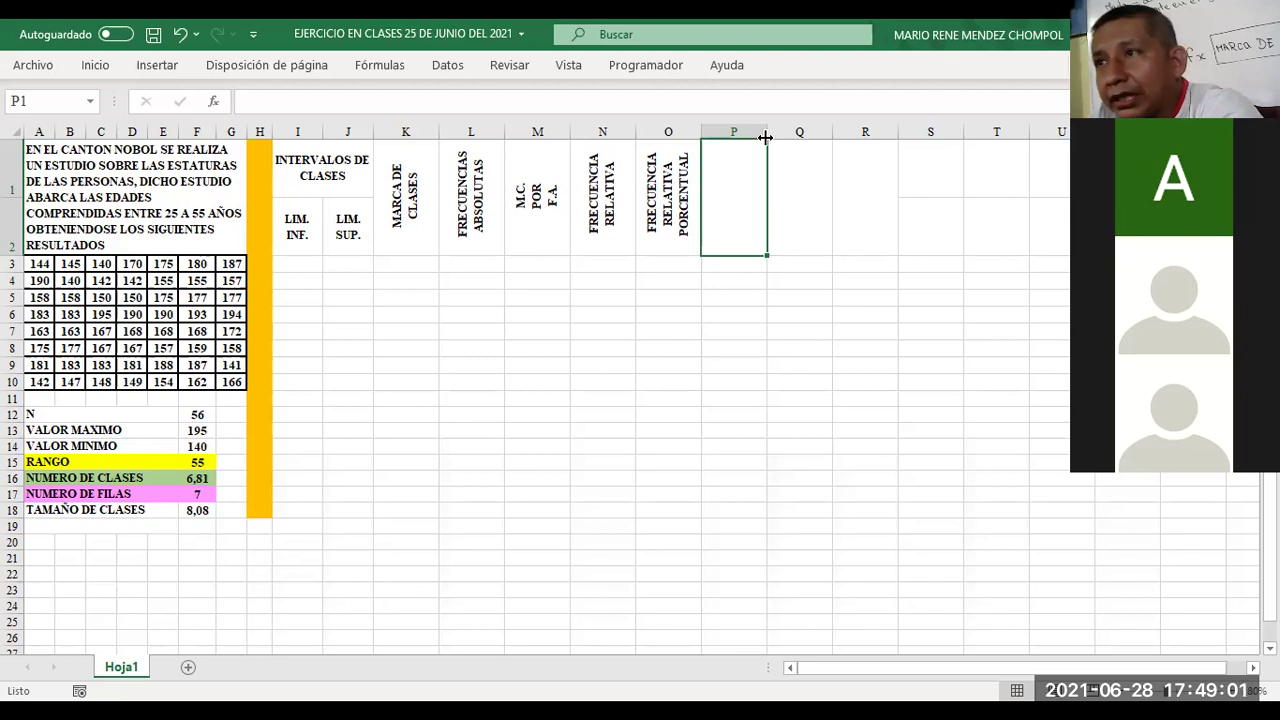
Step: Widen column P, then enter FRECUENCIA RELATIVA PORCENTUAL ACUMULADA and FRECUENCIA ABSOLUTA ACUMULADA headers
{"action": "left_click_drag", "start_coordinate": [766, 137], "coordinate": [778, 144]}
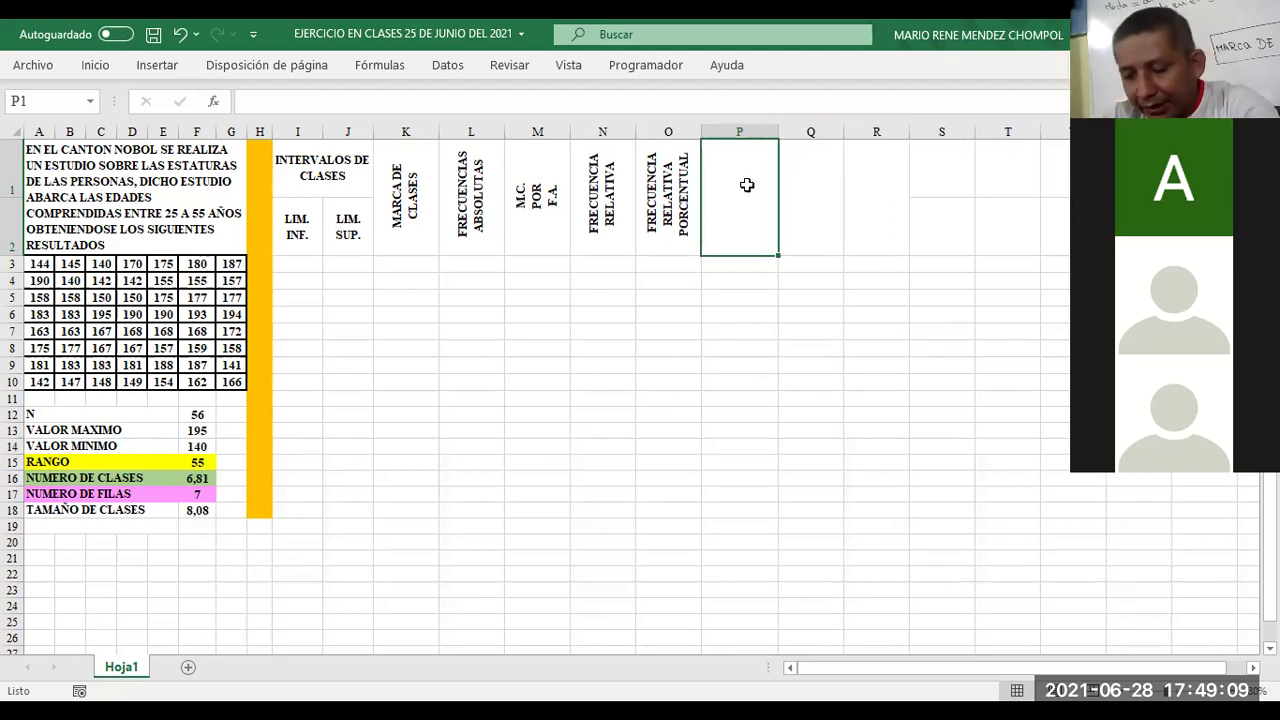
{"action": "type", "text": "FRECUEC"}
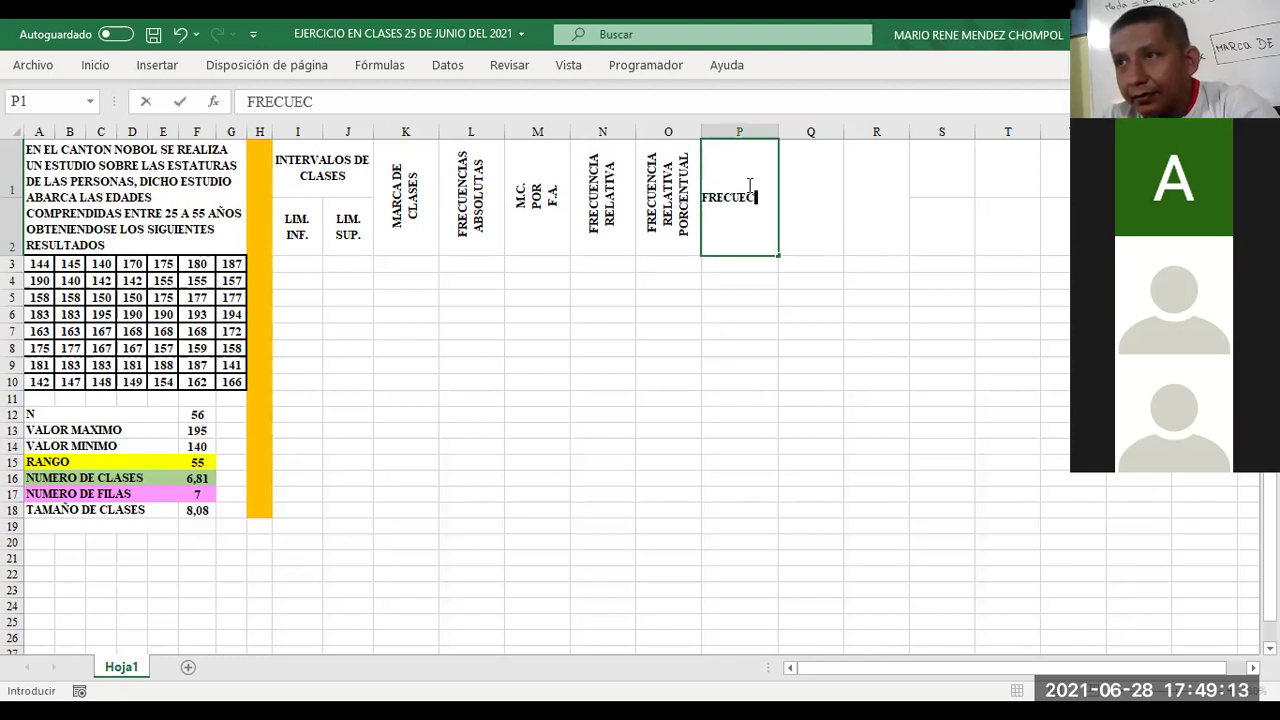
{"action": "key", "text": "BackSpace"}
{"action": "type", "text": "NCIA"}
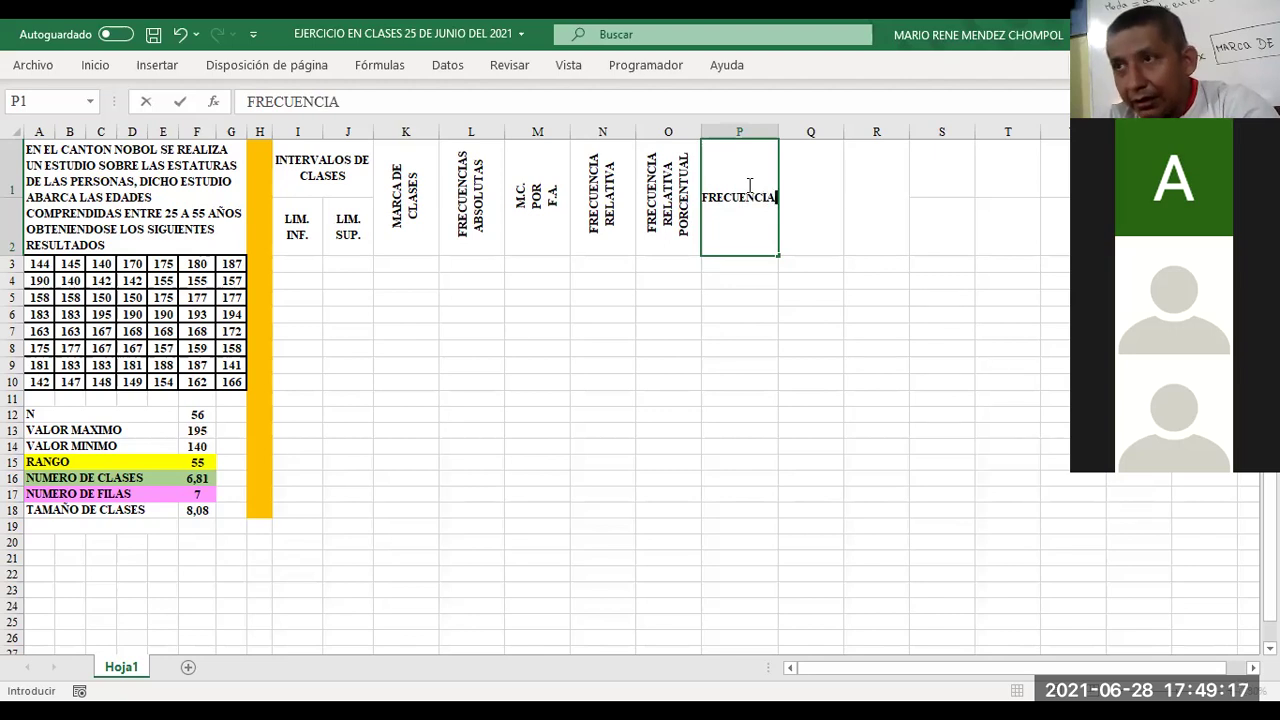
{"action": "type", "text": " A"}
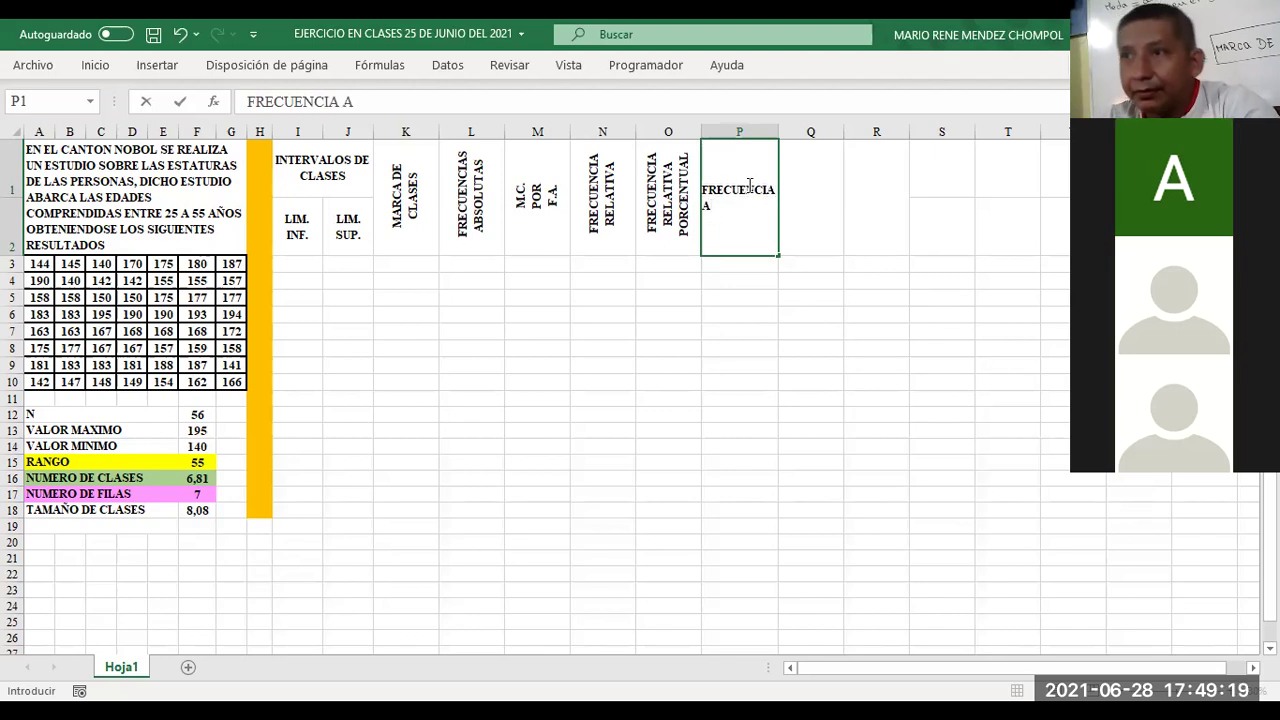
{"action": "key", "text": "BackSpace"}
{"action": "type", "text": "RELATIVA P"}
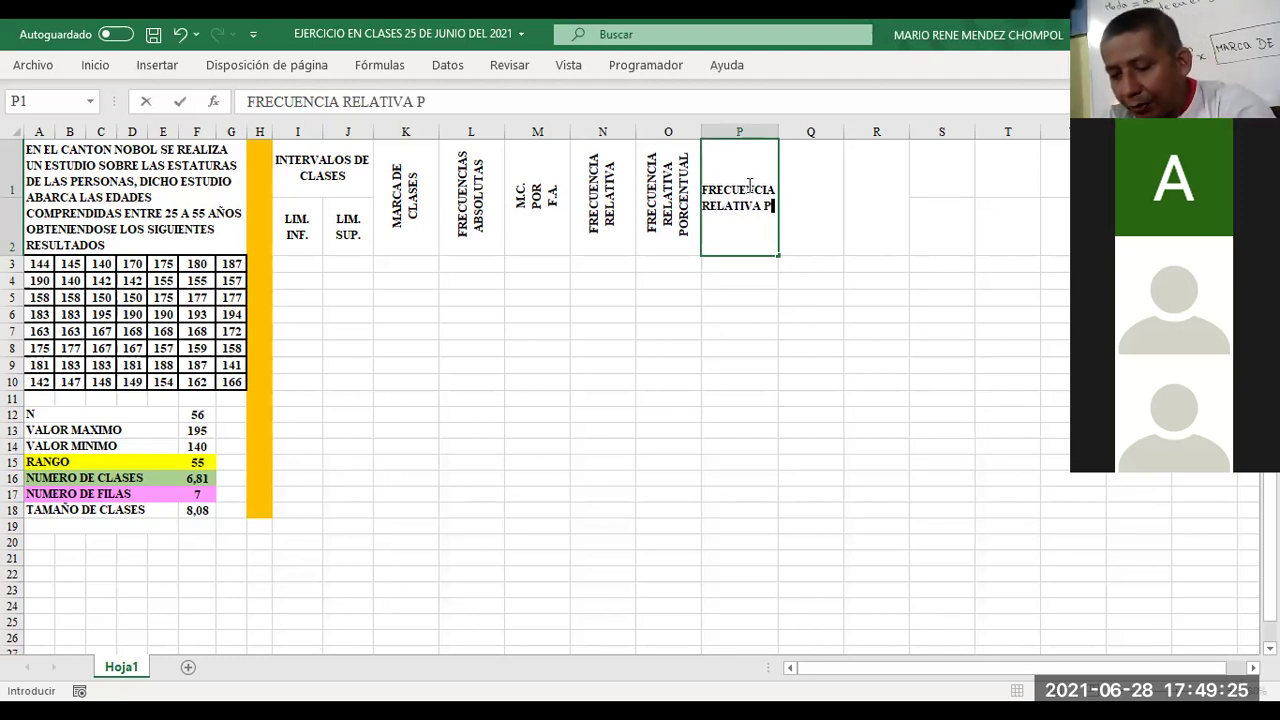
{"action": "type", "text": "ORCENTUA"}
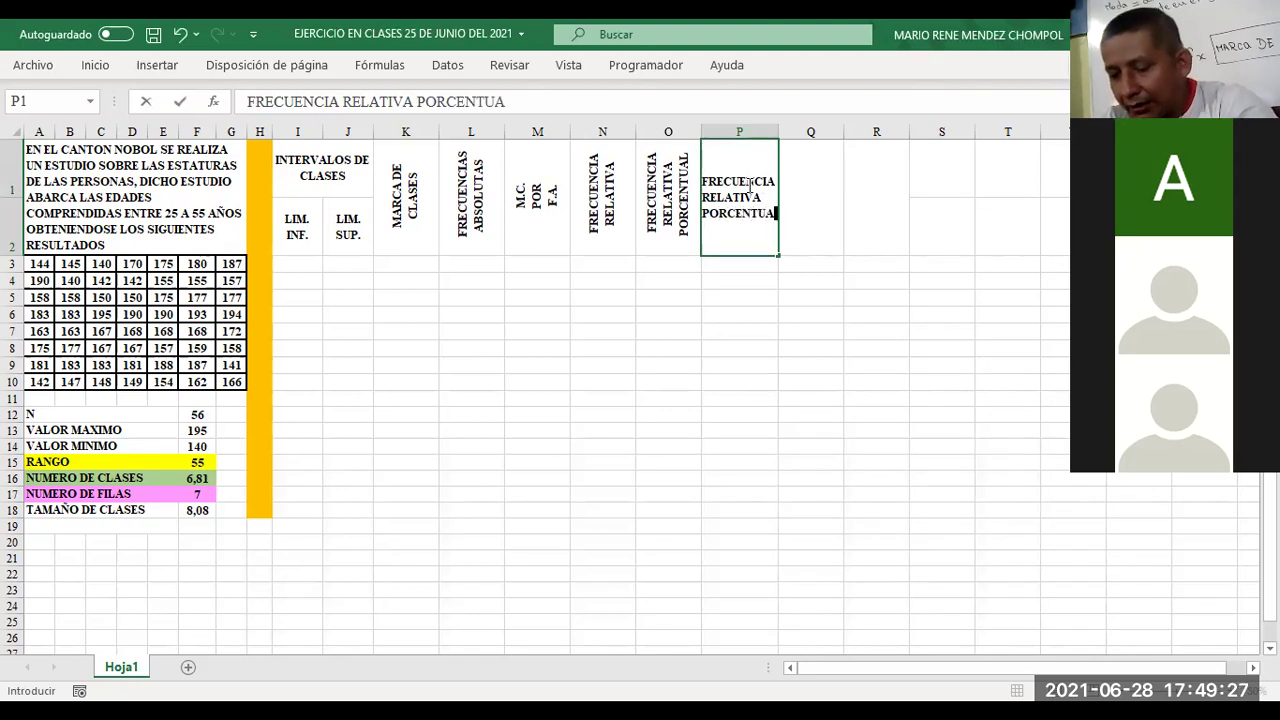
{"action": "type", "text": "L ACUMULADA"}
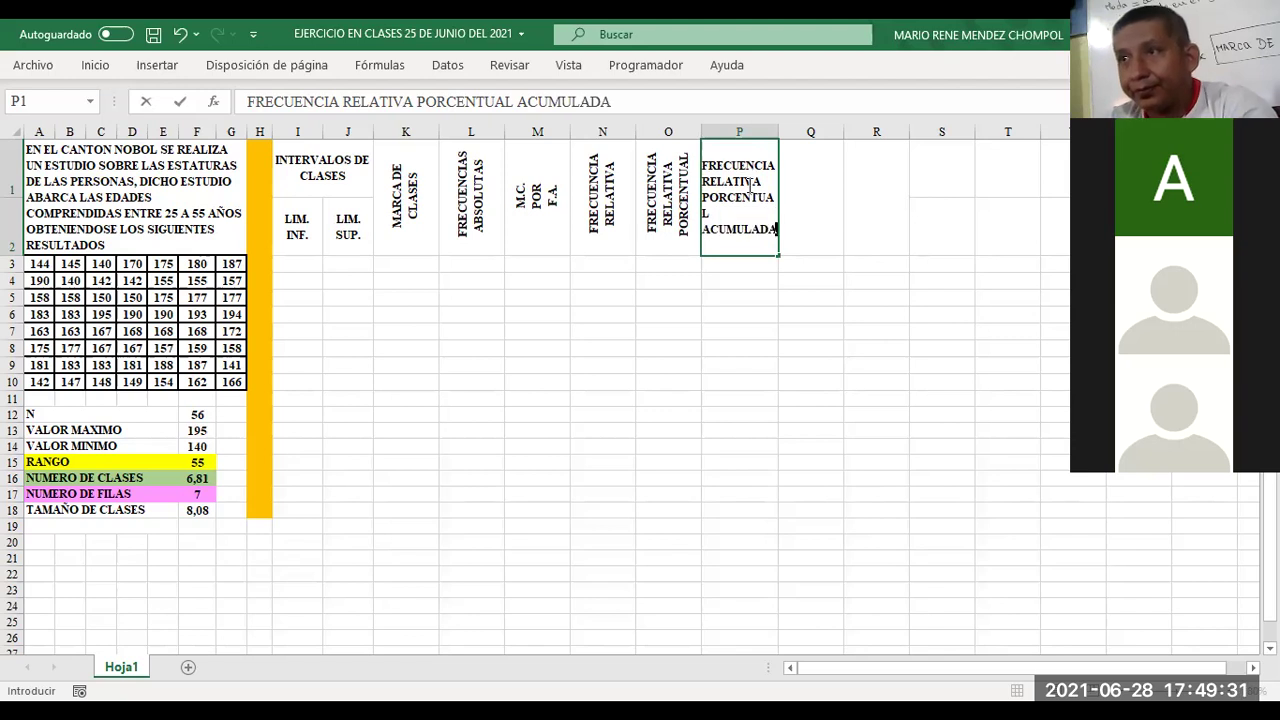
{"action": "key", "text": "Tab"}
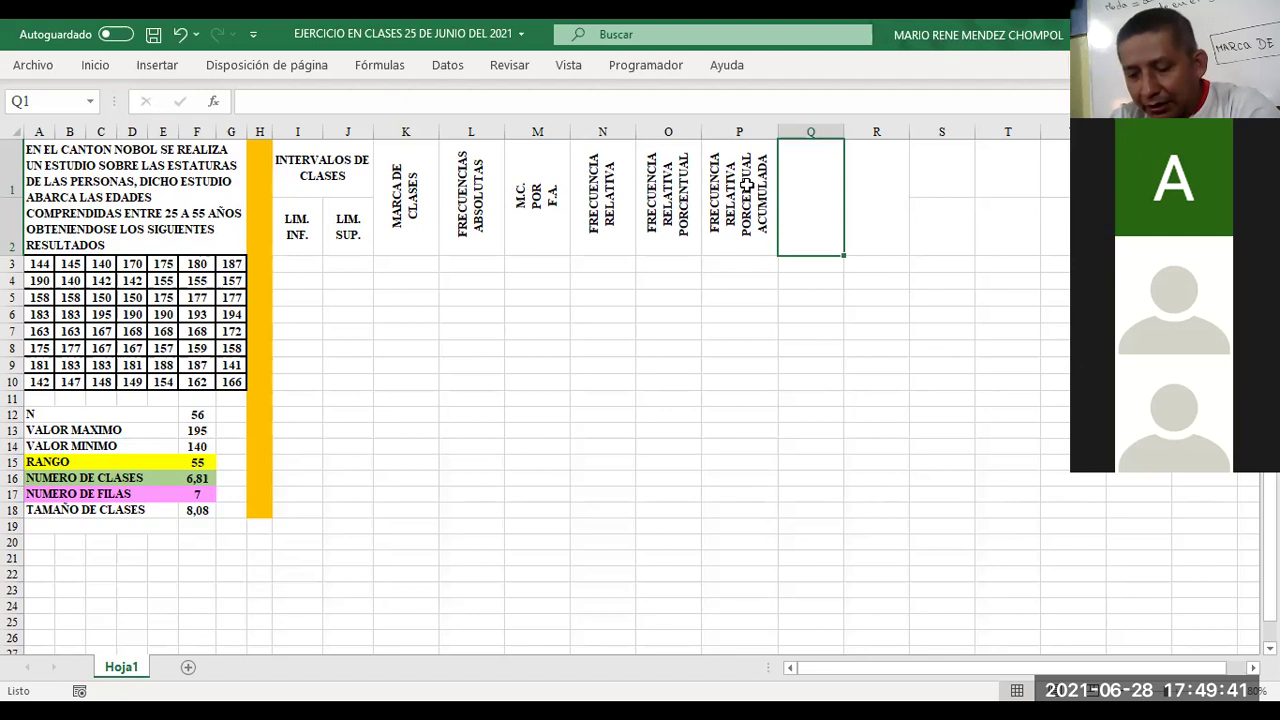
{"action": "type", "text": "FRECUENCIA ABSOLUTA ACUMULADA"}
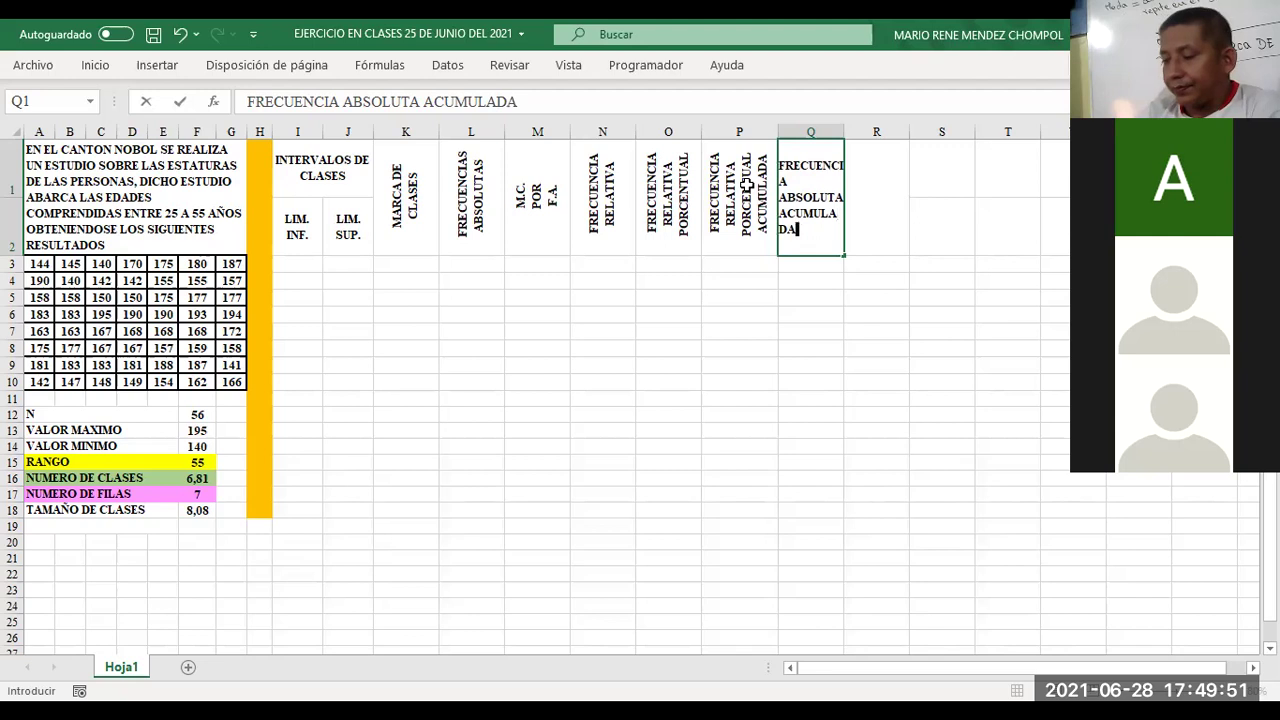
{"action": "key", "text": "Return"}
{"action": "key", "text": "Left"}
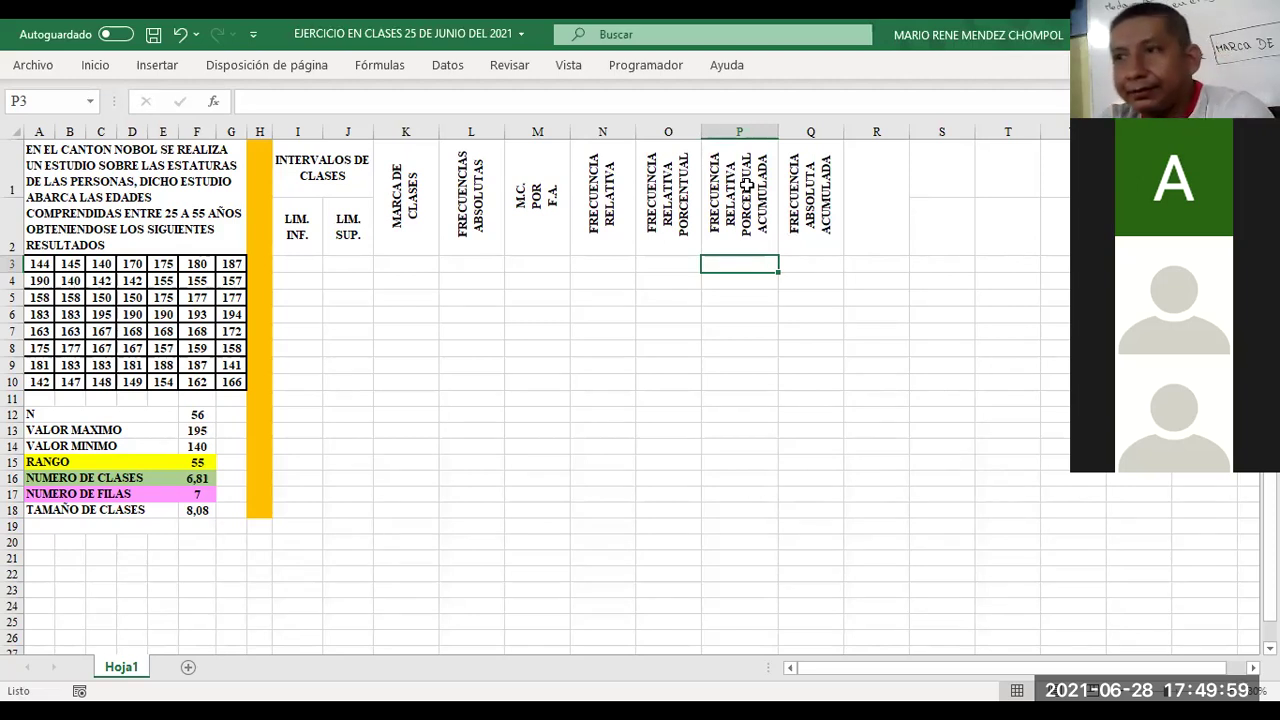
Step: Extend the row-3 range down to row 9, then select the empty block I3:P9
{"action": "left_click", "coordinate": [295, 265]}
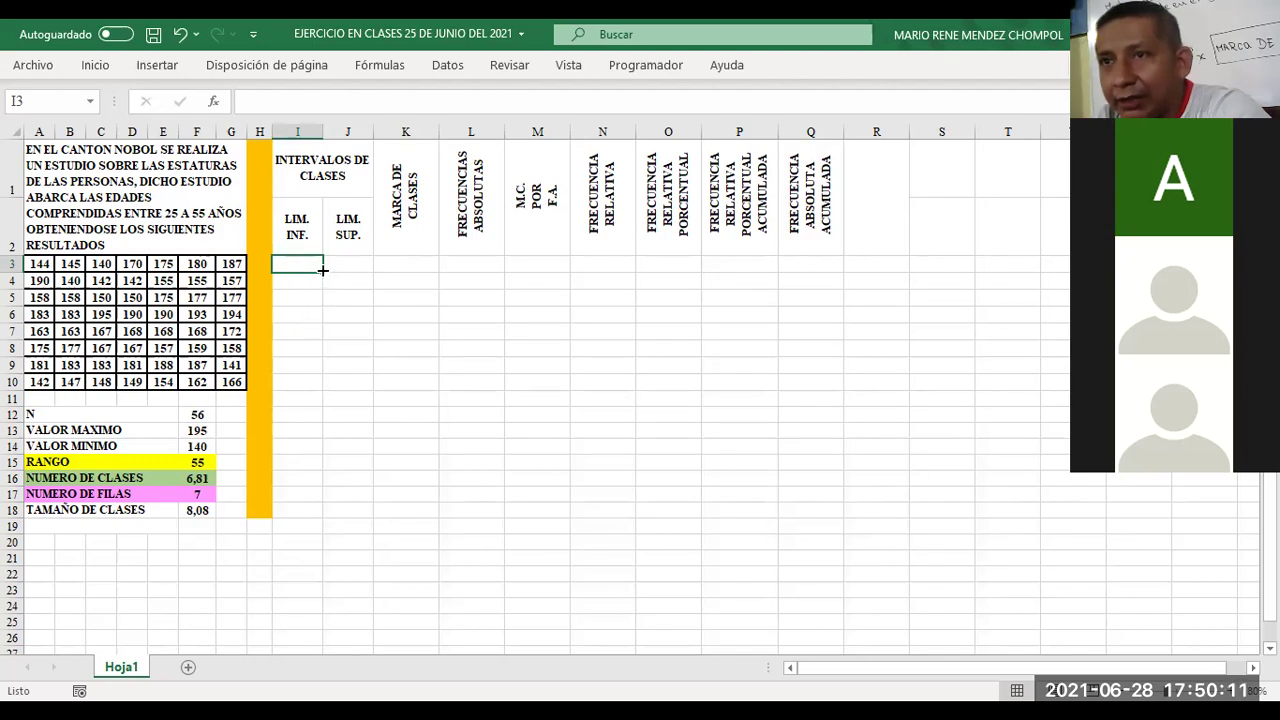
{"action": "left_click_drag", "start_coordinate": [322, 269], "coordinate": [820, 265]}
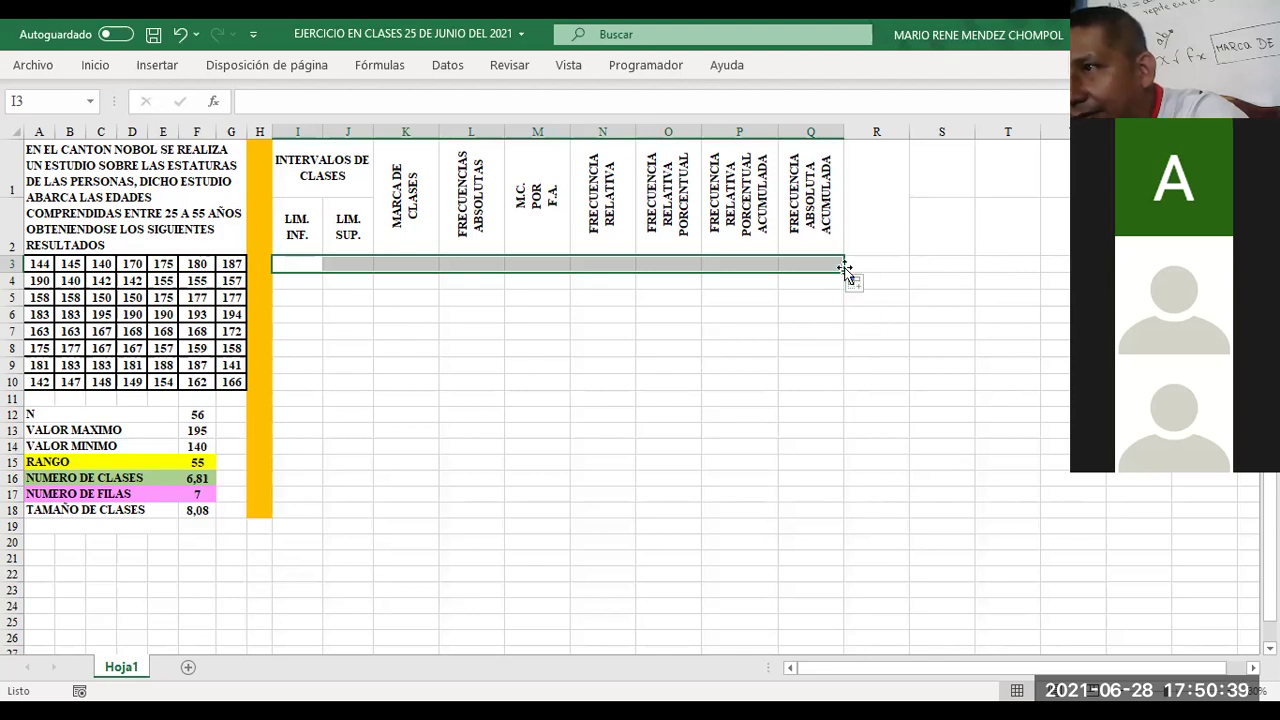
{"action": "left_click_drag", "start_coordinate": [843, 272], "coordinate": [843, 326]}
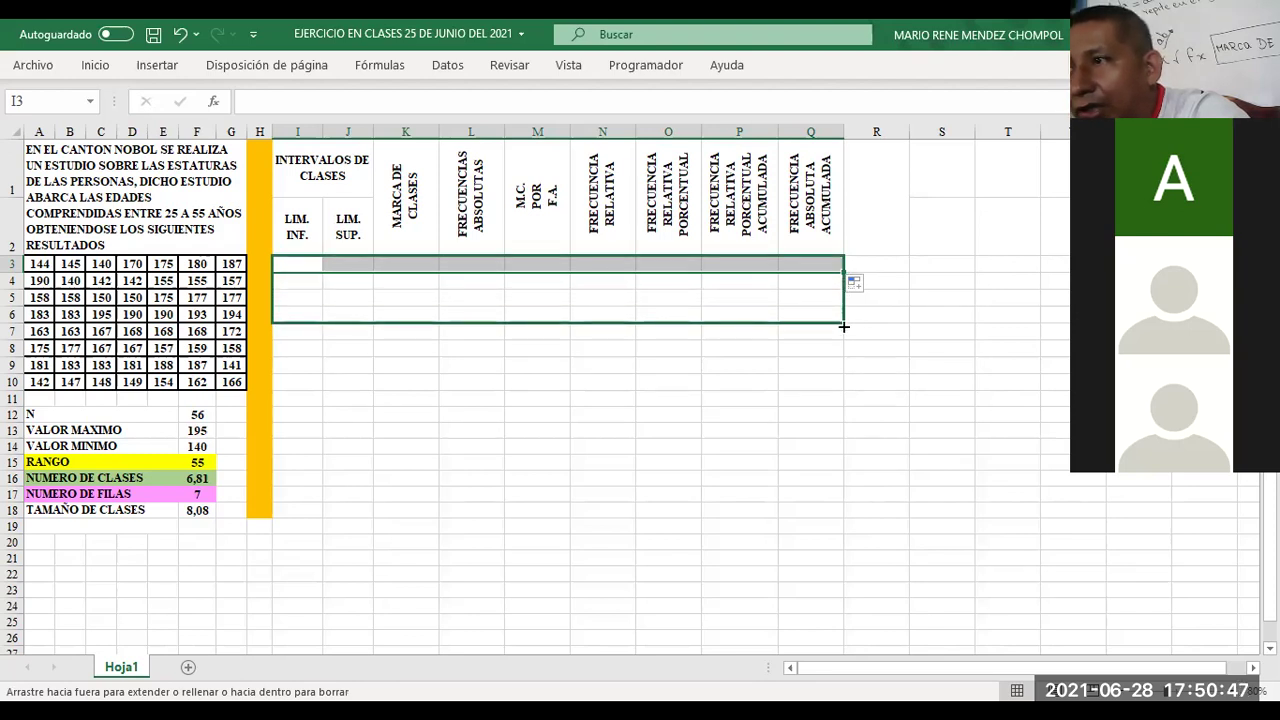
{"action": "left_click_drag", "start_coordinate": [843, 328], "coordinate": [843, 353]}
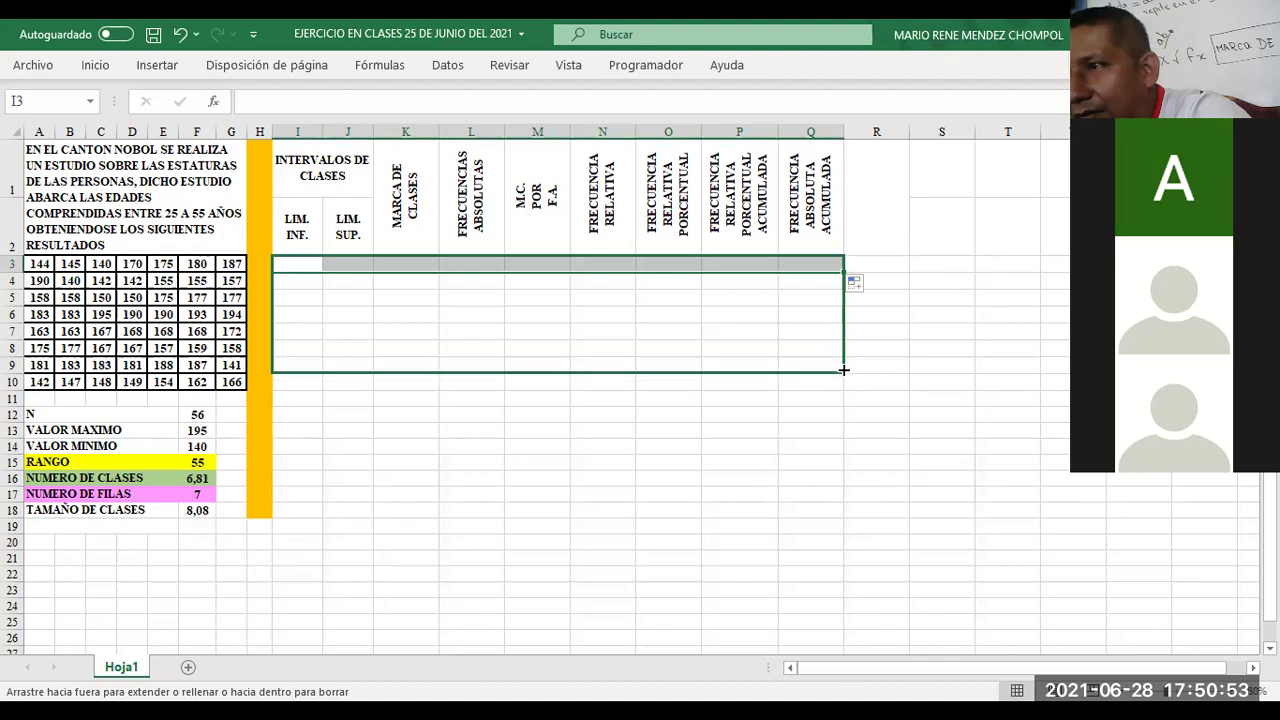
{"action": "left_click_drag", "start_coordinate": [843, 364], "coordinate": [843, 372]}
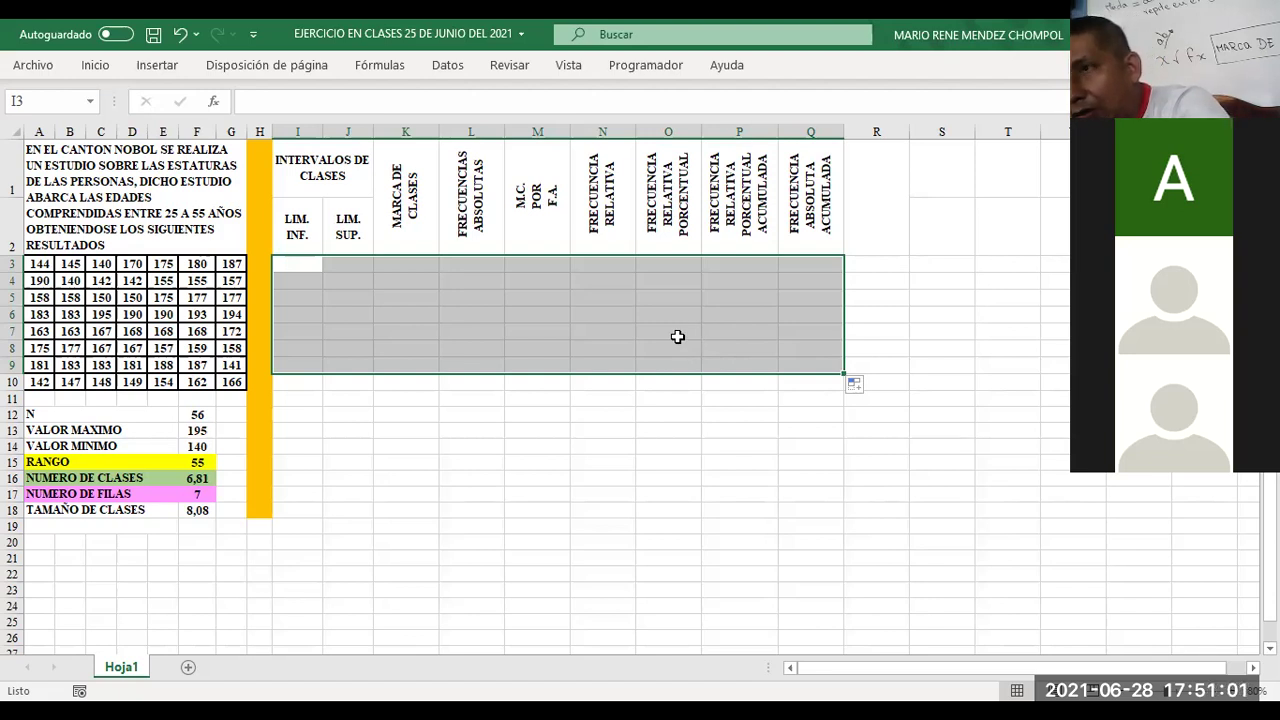
{"action": "left_click", "coordinate": [677, 337]}
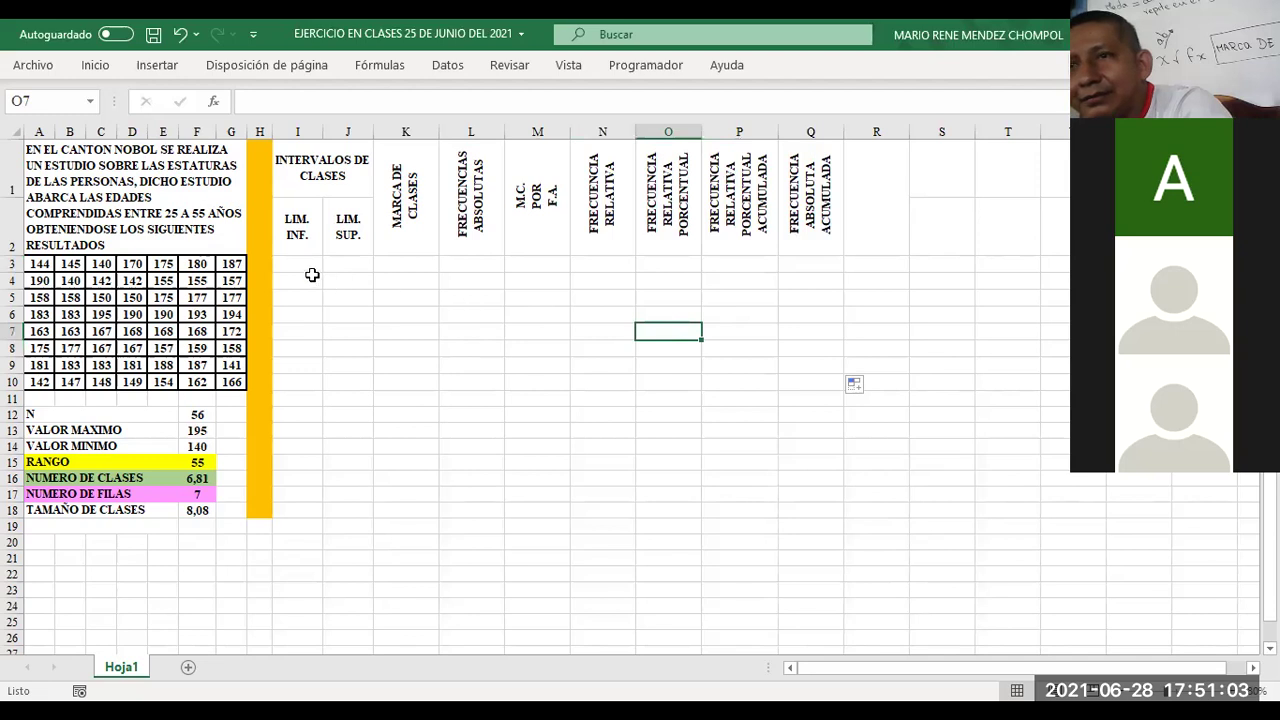
{"action": "mouse_move", "coordinate": [297, 263]}
{"action": "left_mouse_down"}
{"action": "mouse_move", "coordinate": [578, 323]}
{"action": "mouse_move", "coordinate": [730, 377]}
{"action": "left_mouse_up"}
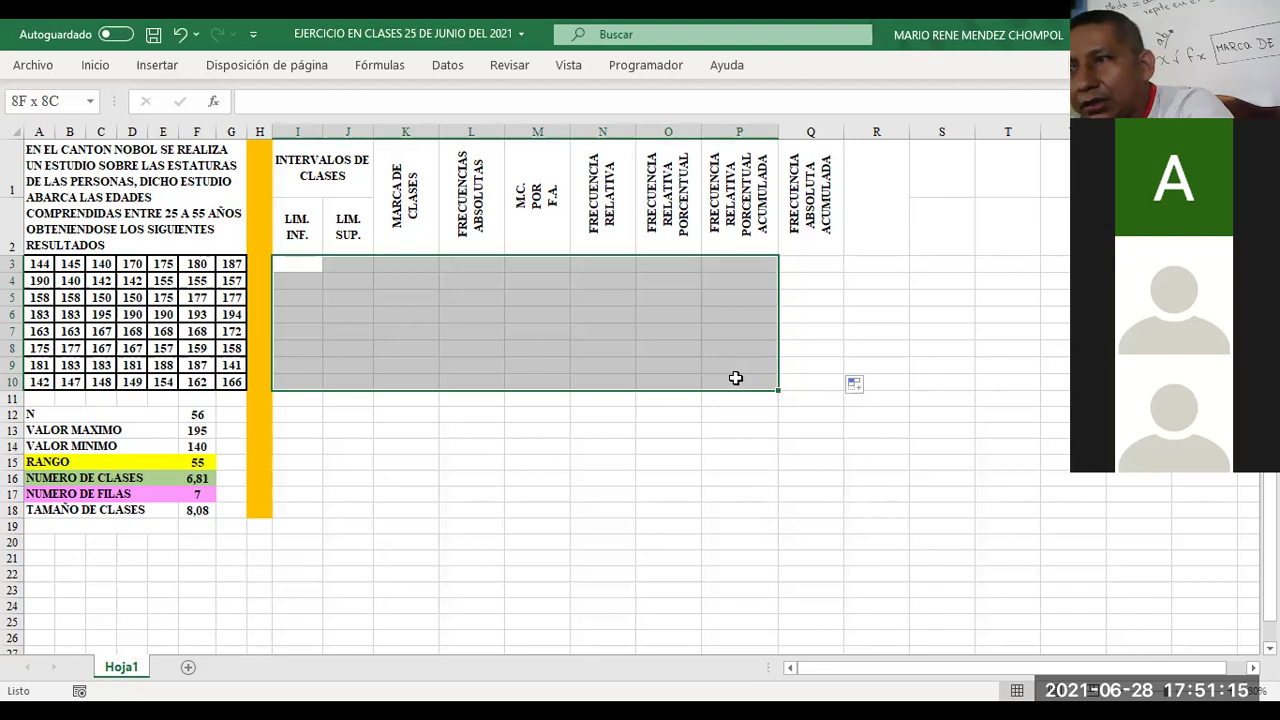
{"action": "left_click_drag", "start_coordinate": [735, 378], "coordinate": [746, 367]}
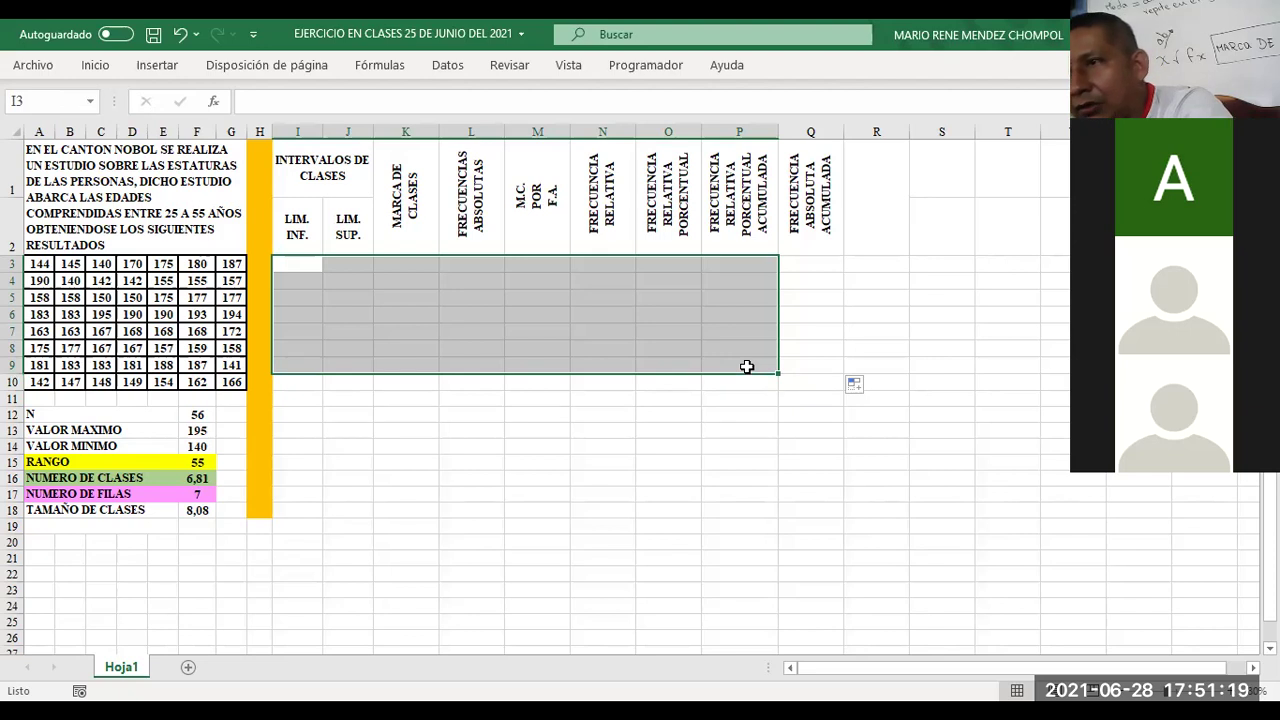
Step: Apply solid-line Contorno and Interior borders to the empty block I3:P9
{"action": "right_click", "coordinate": [746, 367]}
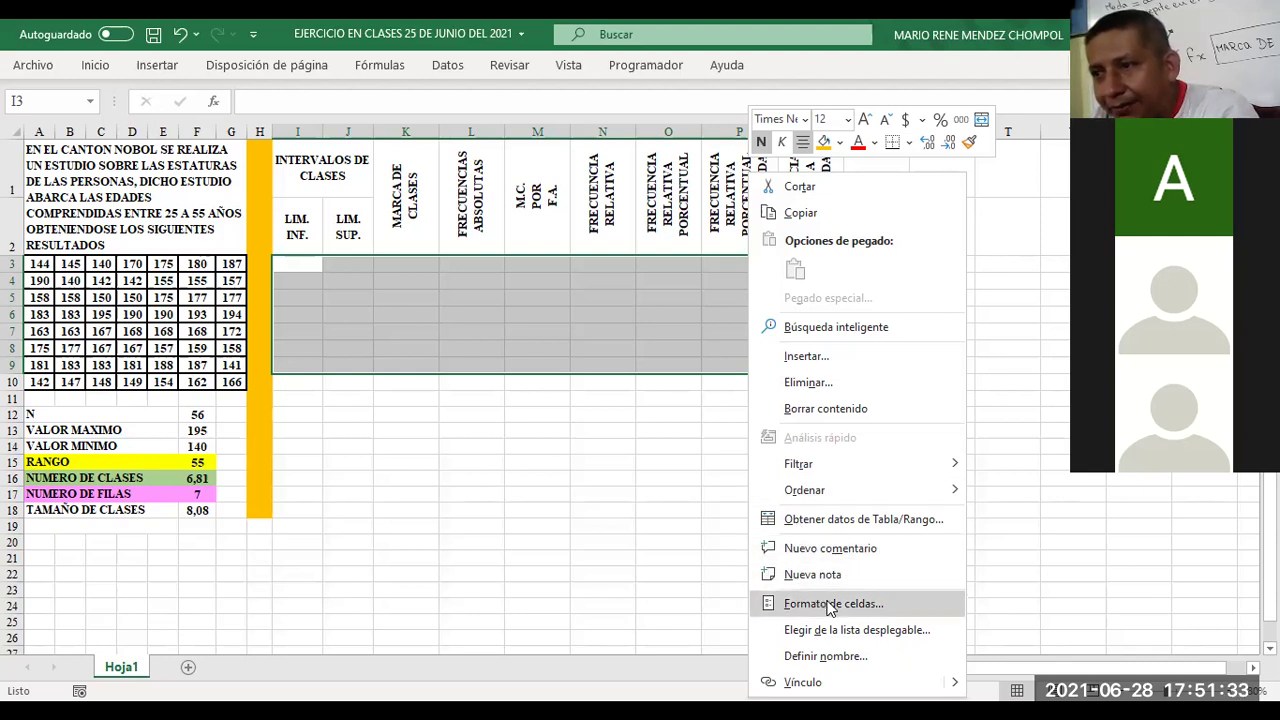
{"action": "key", "text": "Escape"}
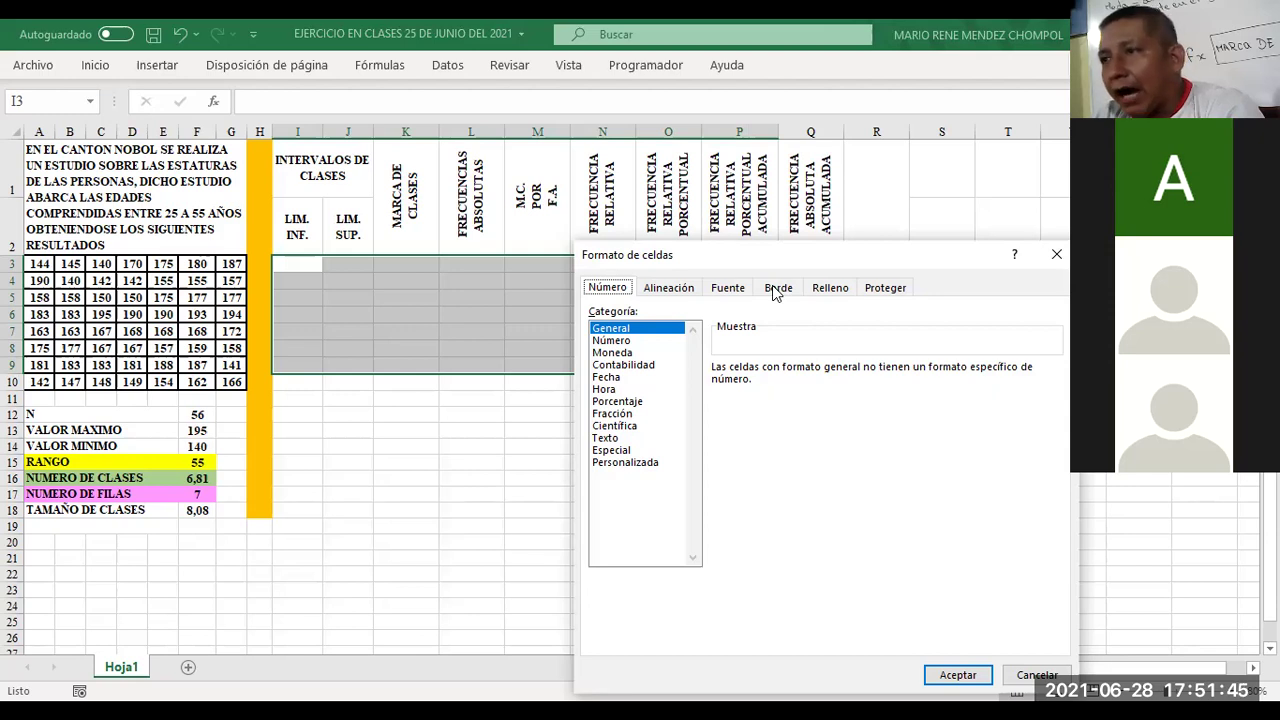
{"action": "left_click", "coordinate": [775, 289]}
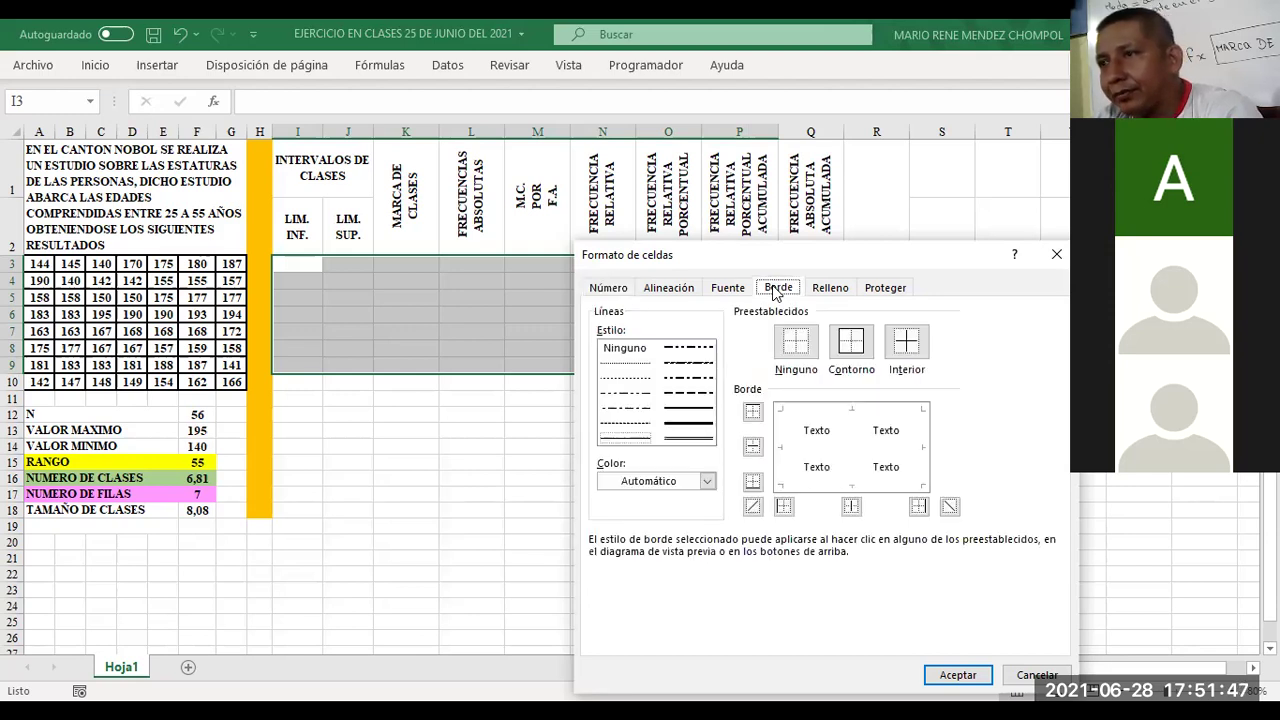
{"action": "left_click", "coordinate": [689, 410]}
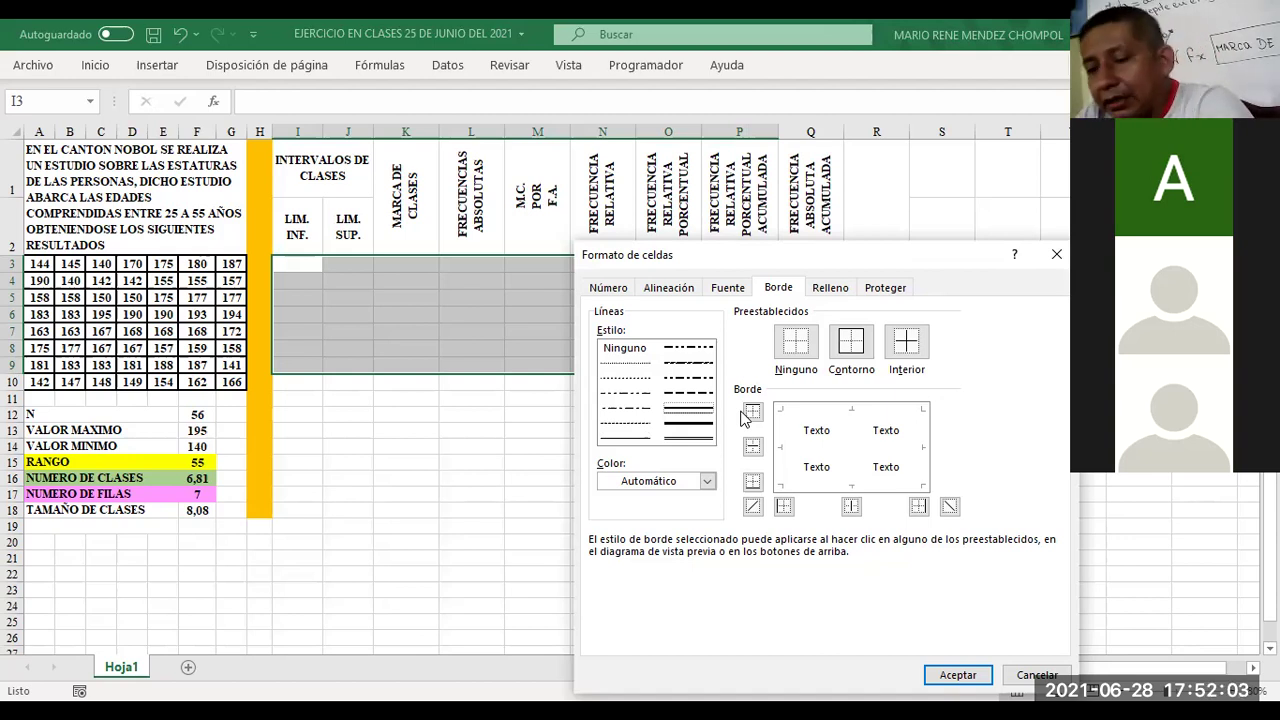
{"action": "left_click", "coordinate": [851, 345]}
{"action": "left_click", "coordinate": [908, 346]}
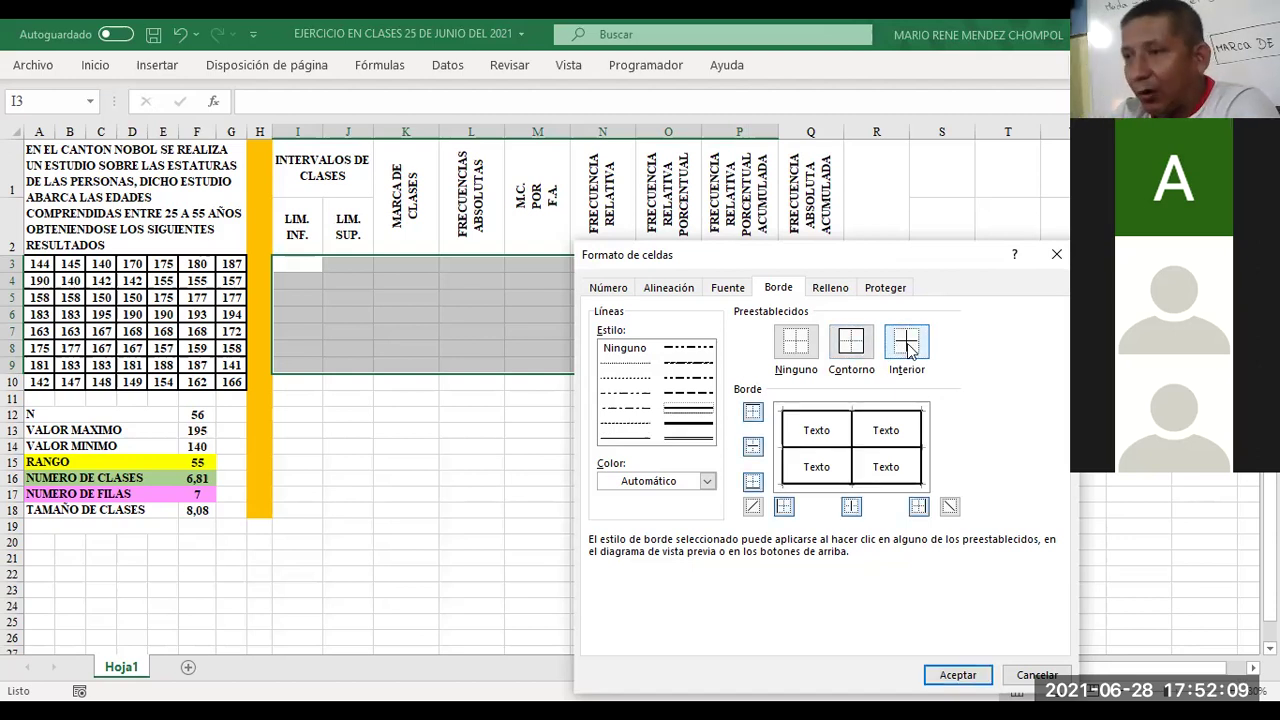
{"action": "key", "text": "Return"}
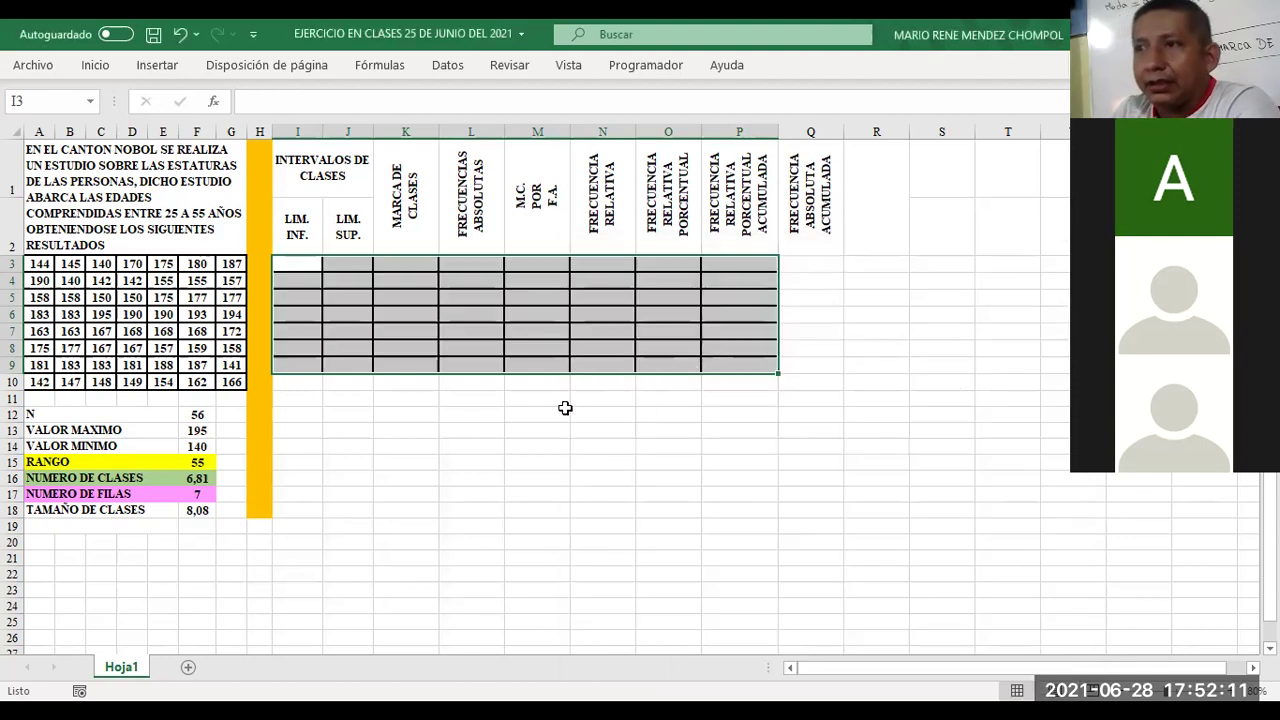
{"action": "left_click", "coordinate": [514, 471]}
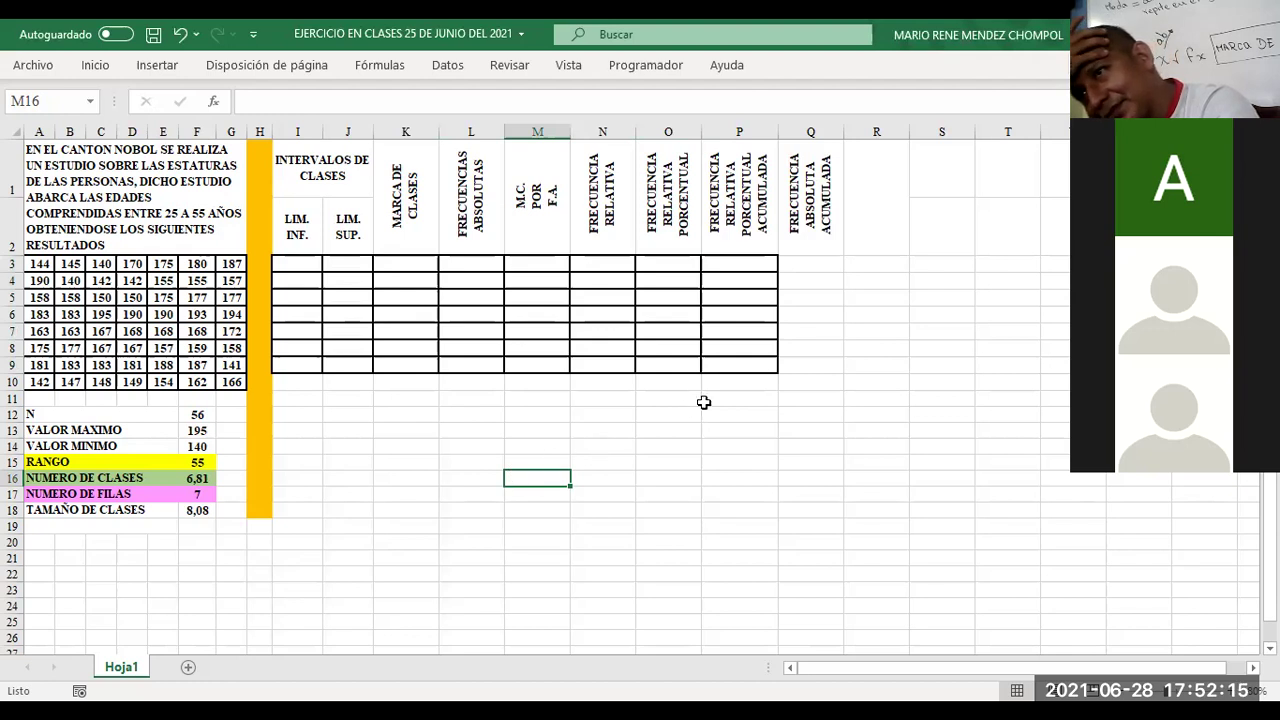
Step: Add Contorno and Interior borders to Q3:Q9, the accumulated absolute frequency column
{"action": "left_click_drag", "start_coordinate": [797, 263], "coordinate": [795, 365]}
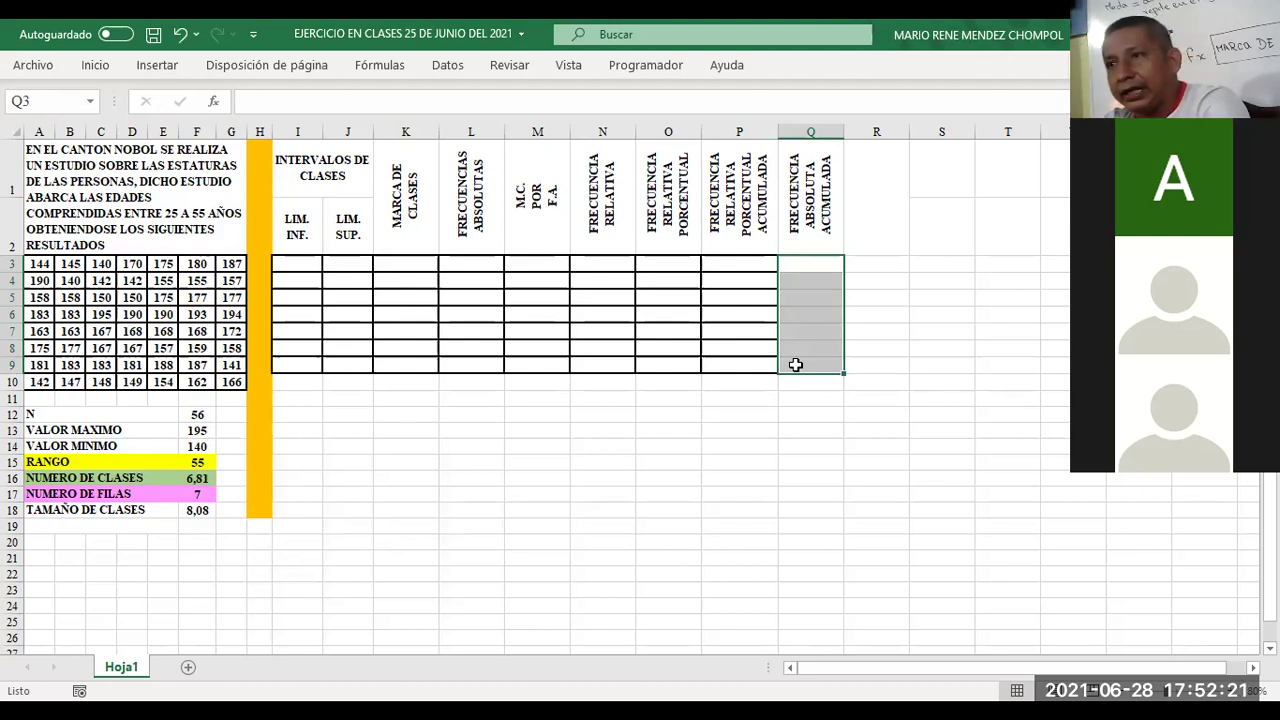
{"action": "right_click", "coordinate": [797, 367]}
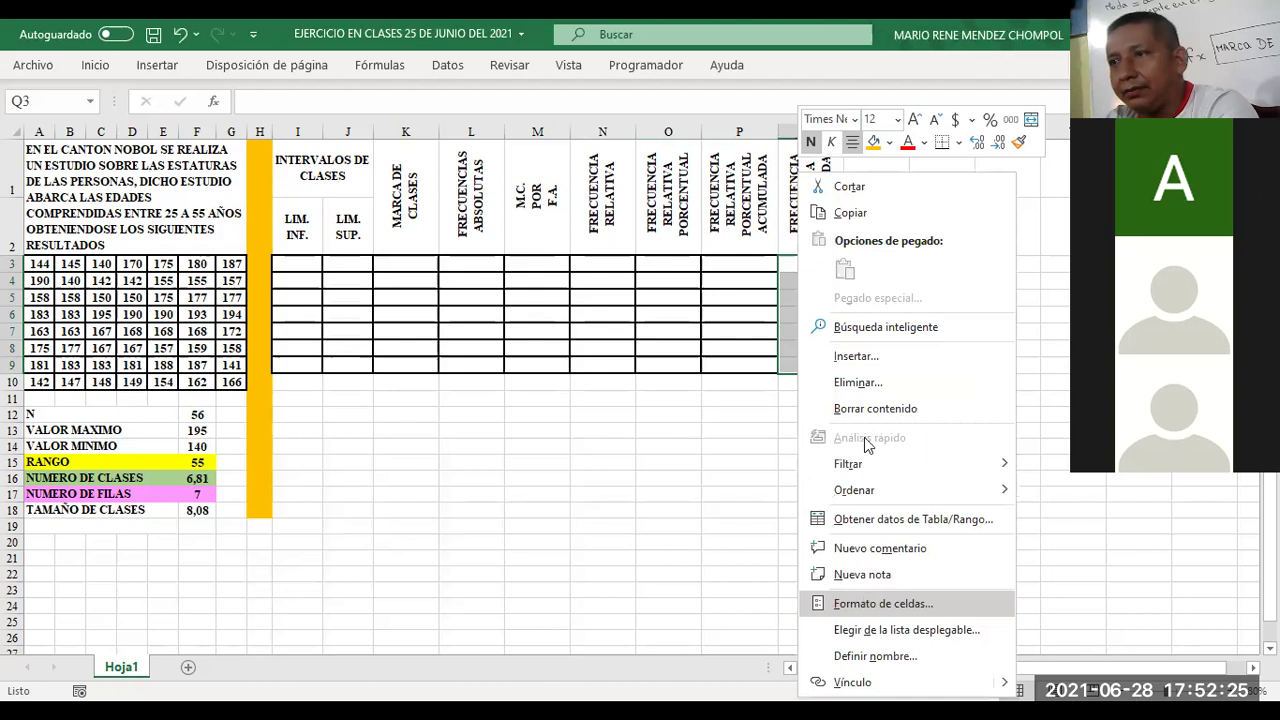
{"action": "left_click", "coordinate": [883, 603]}
{"action": "left_click", "coordinate": [889, 345]}
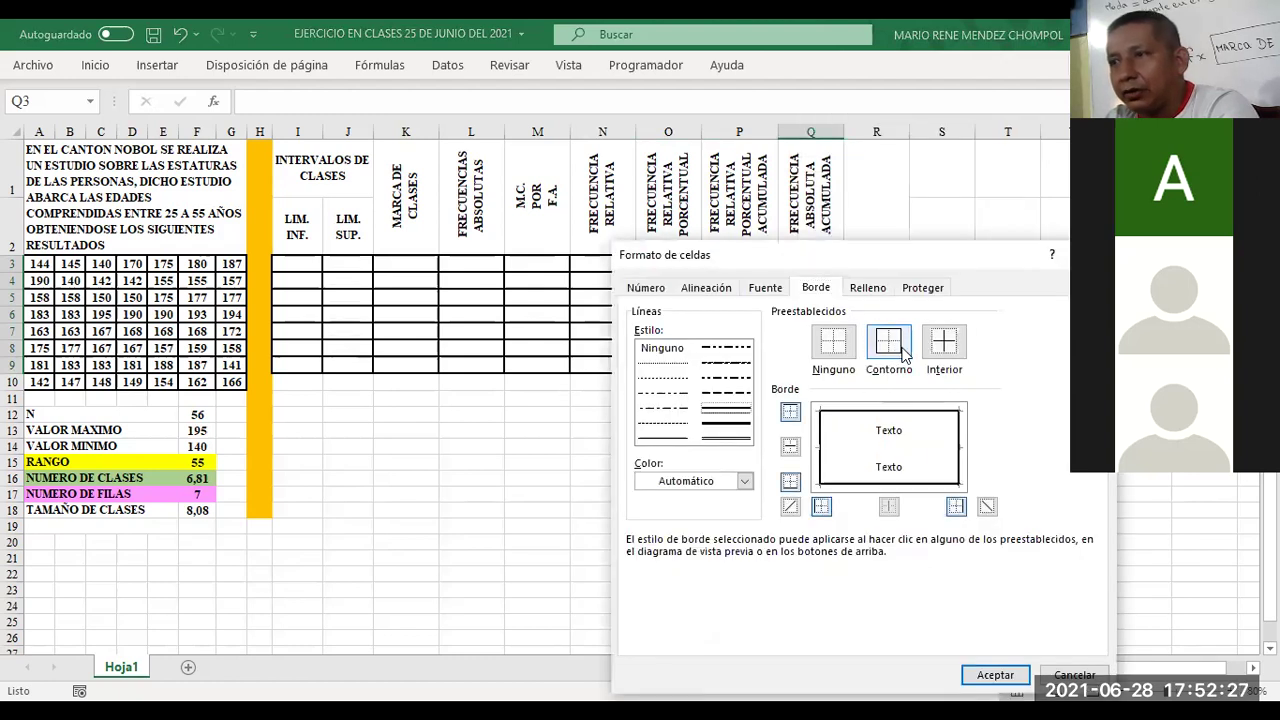
{"action": "left_click", "coordinate": [944, 345]}
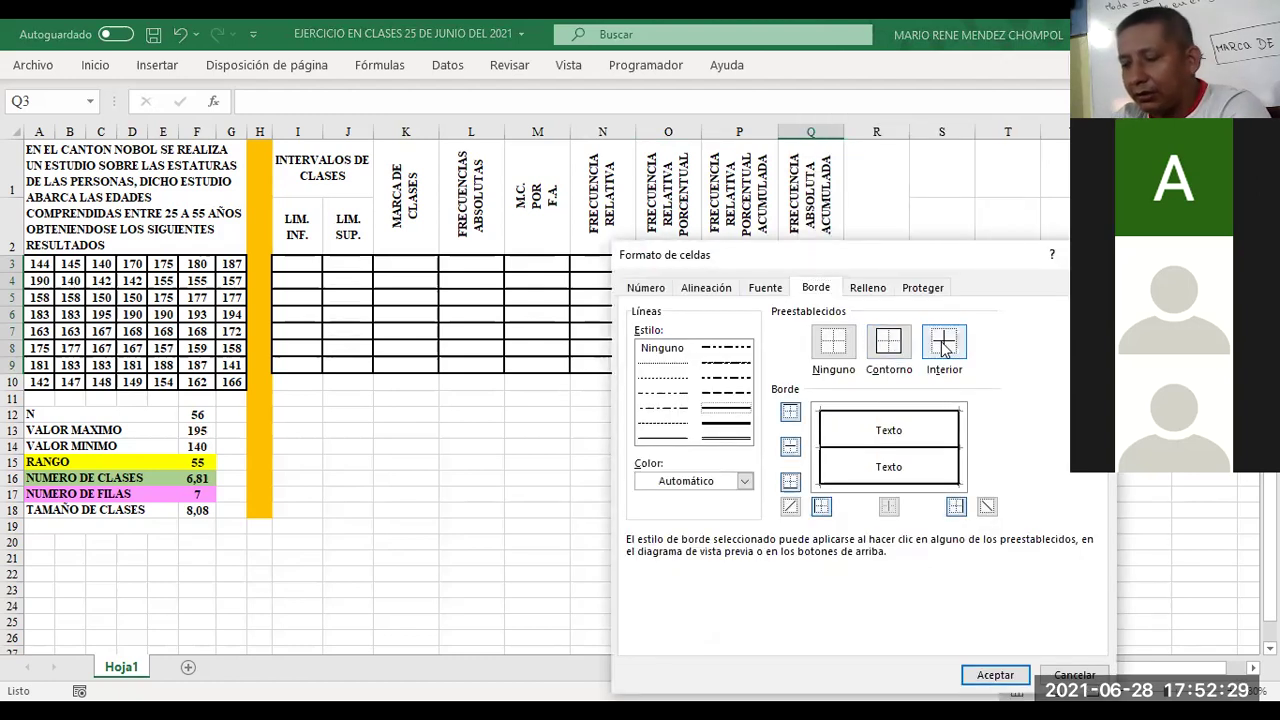
{"action": "left_click", "coordinate": [995, 675]}
{"action": "left_click", "coordinate": [728, 441]}
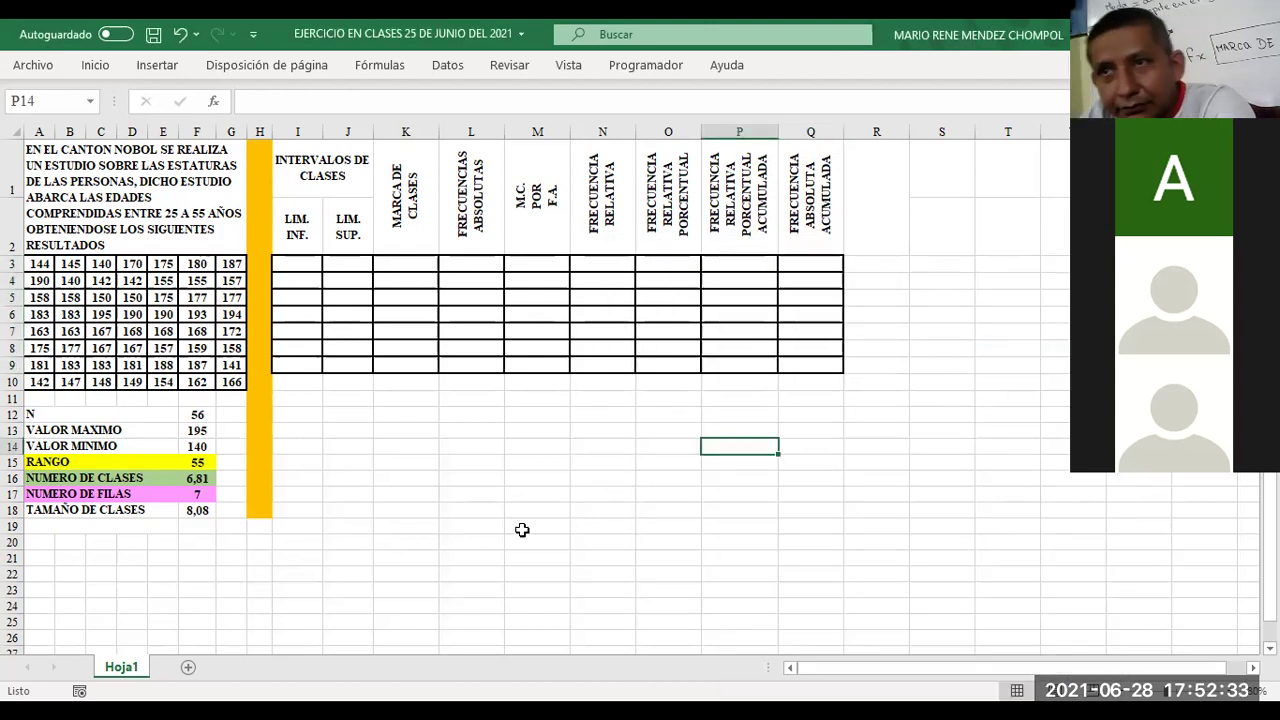
{"action": "left_click", "coordinate": [319, 168]}
Step: Give the header cells I1:Q2 Contorno and Interior borders in the chosen line style
{"action": "left_click_drag", "start_coordinate": [319, 168], "coordinate": [791, 230]}
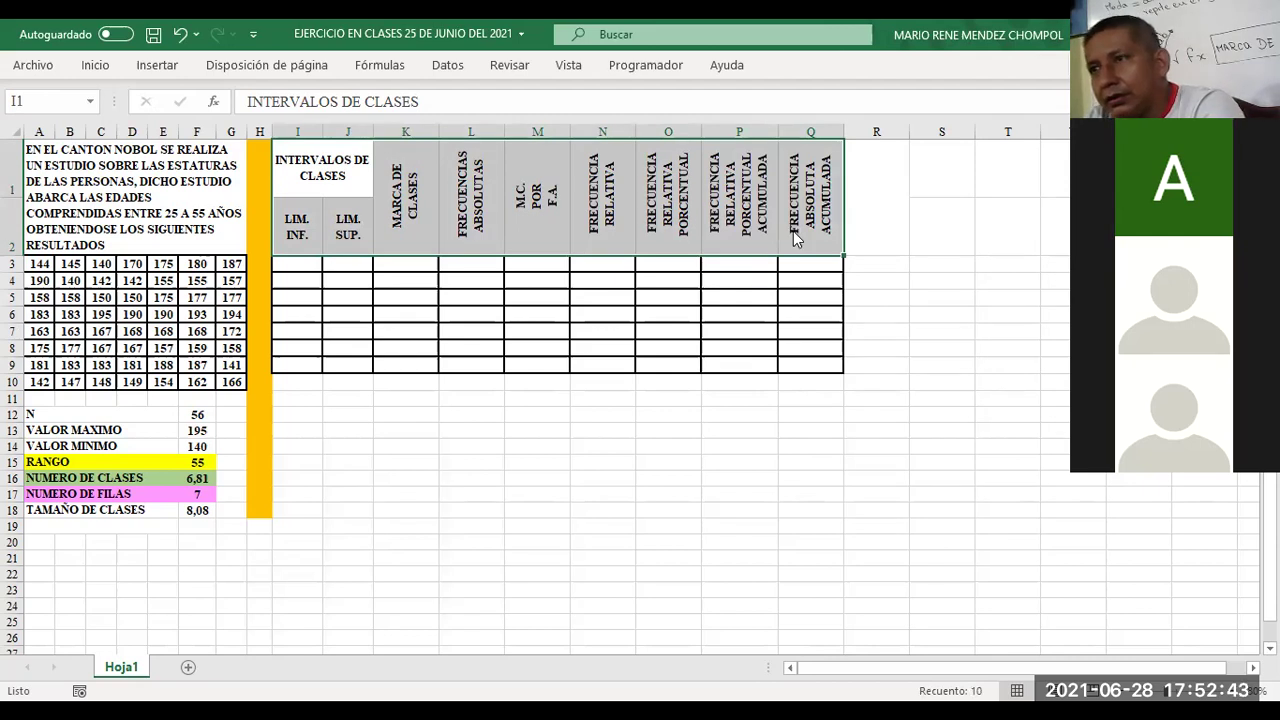
{"action": "right_click", "coordinate": [793, 233]}
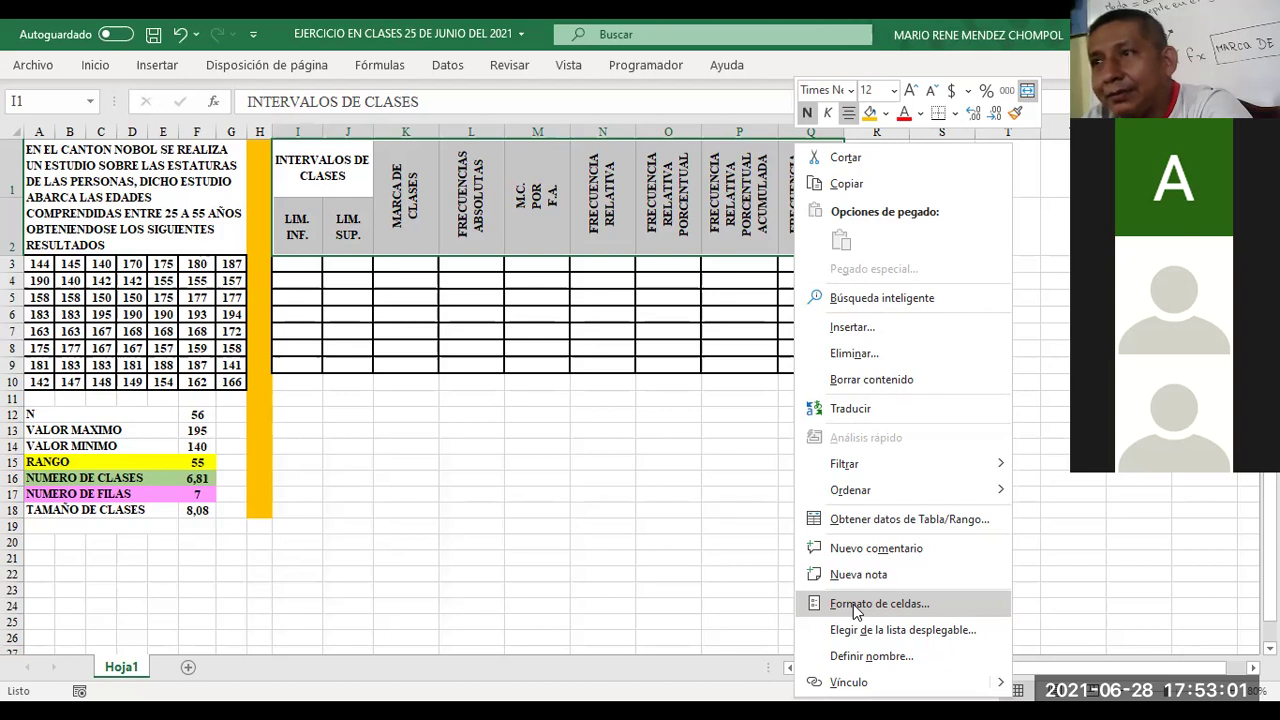
{"action": "left_click", "coordinate": [853, 604]}
{"action": "left_click", "coordinate": [716, 412]}
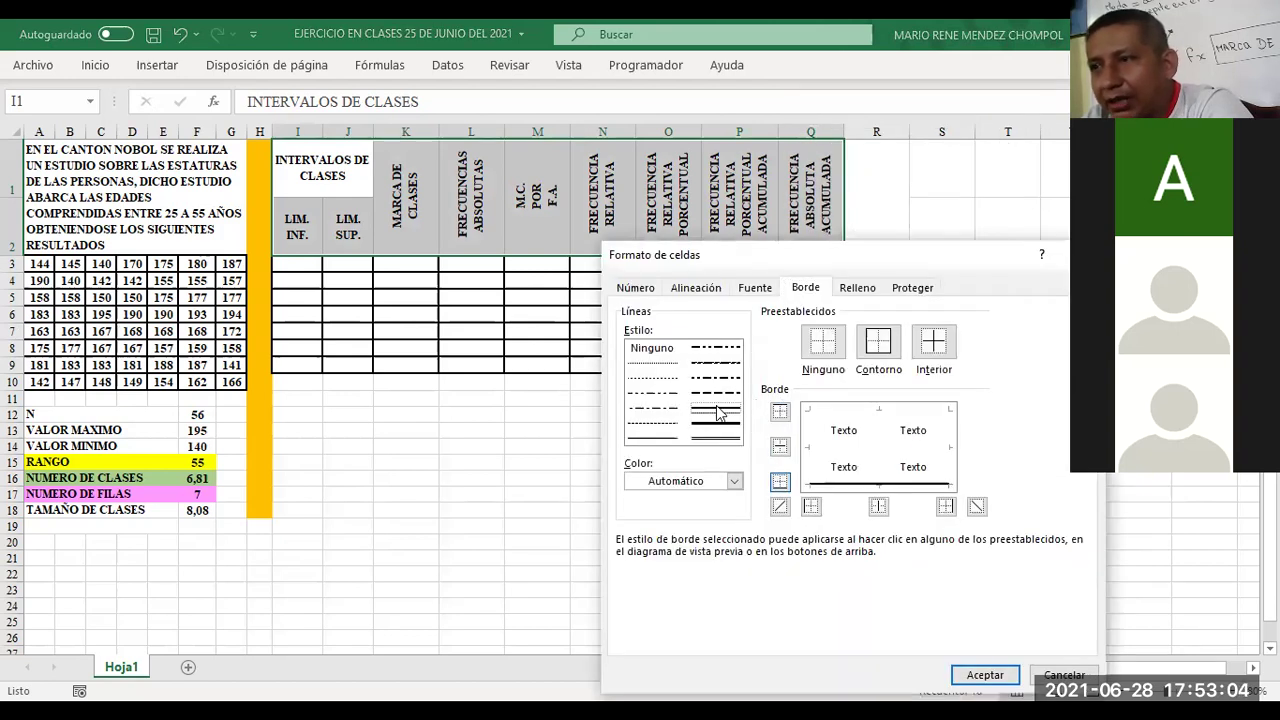
{"action": "left_click", "coordinate": [876, 345]}
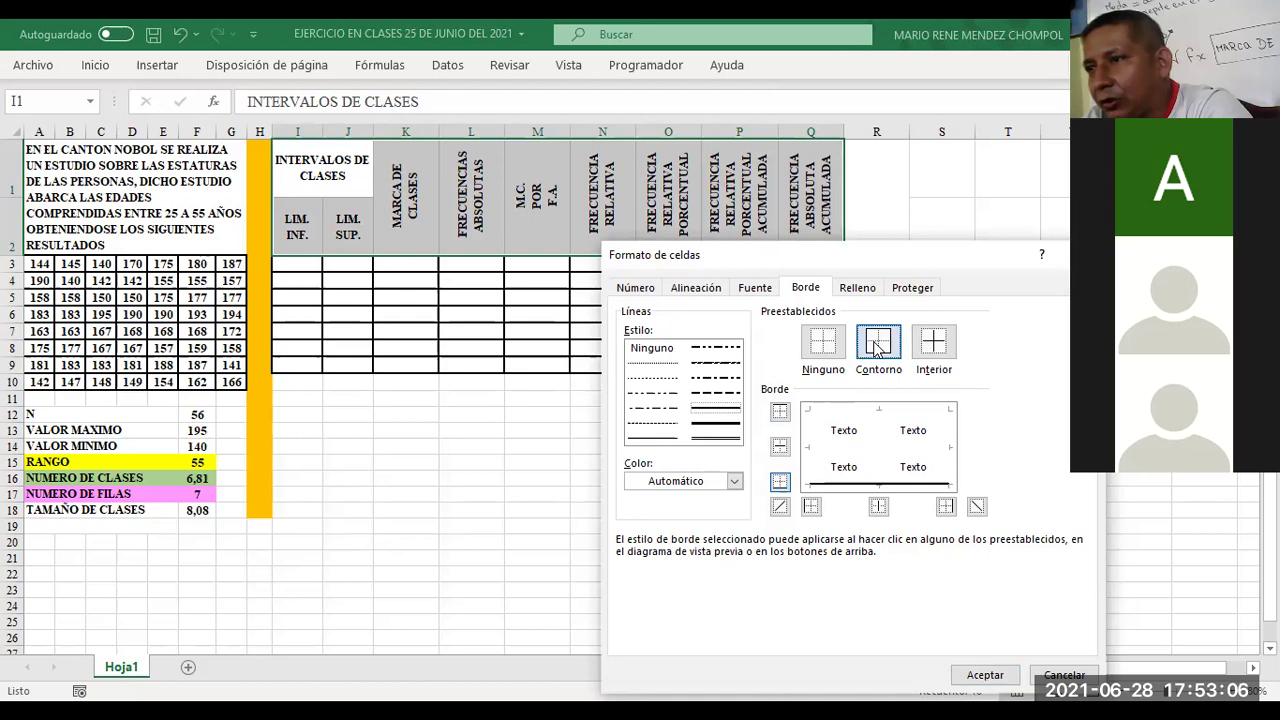
{"action": "left_click", "coordinate": [935, 346]}
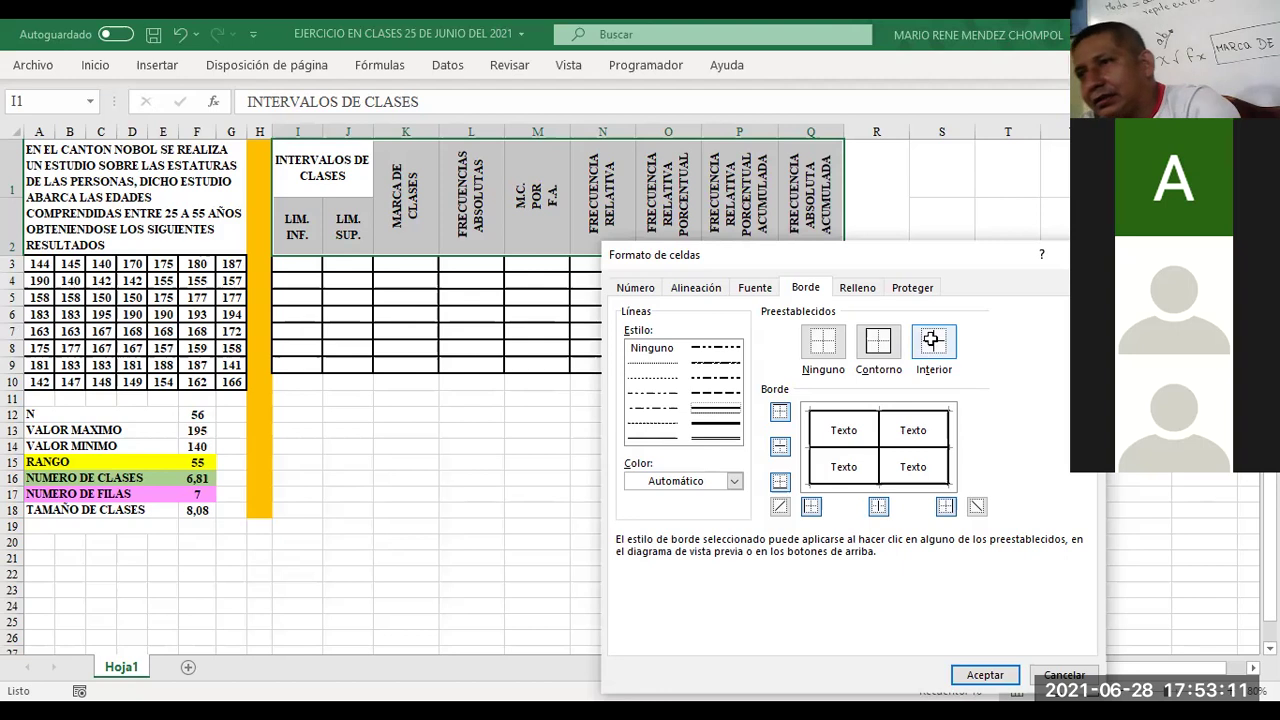
{"action": "key", "text": "Return"}
{"action": "left_click", "coordinate": [610, 494]}
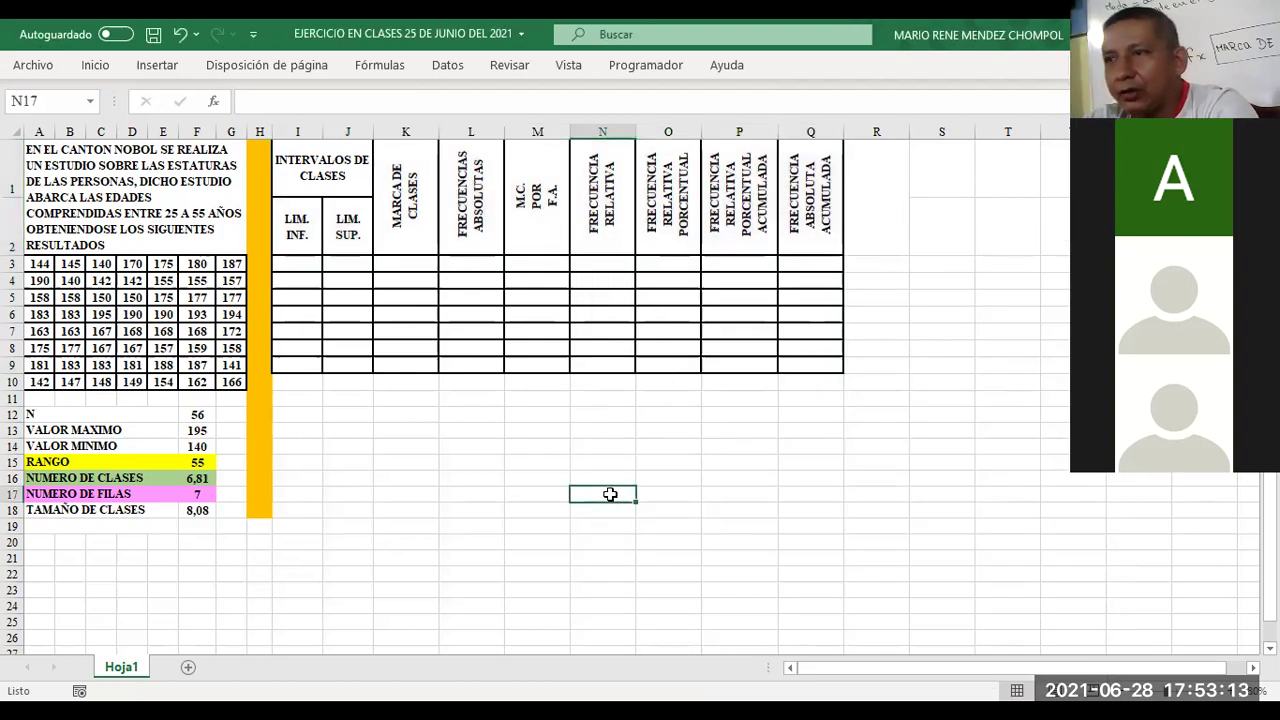
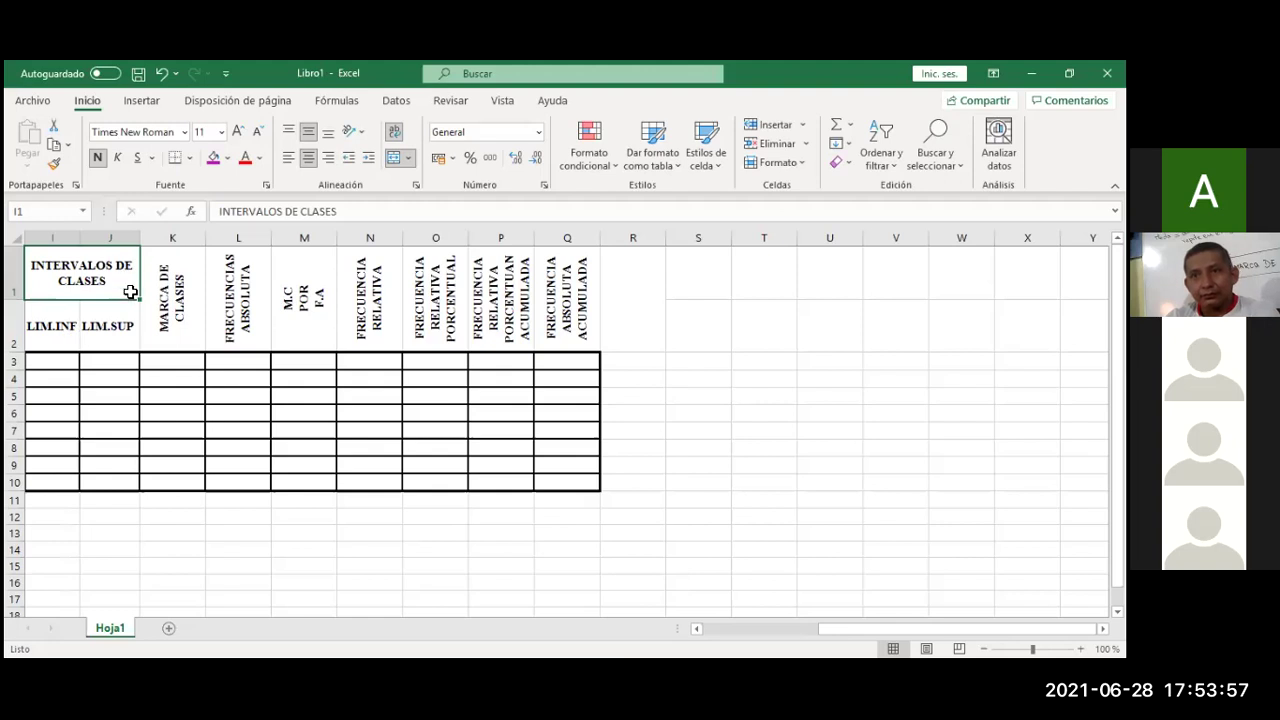
Step: Select the table's header cells and open the INTERVALOS DE CLASES heading, leaving it unchanged
{"action": "left_click_drag", "start_coordinate": [143, 298], "coordinate": [491, 383]}
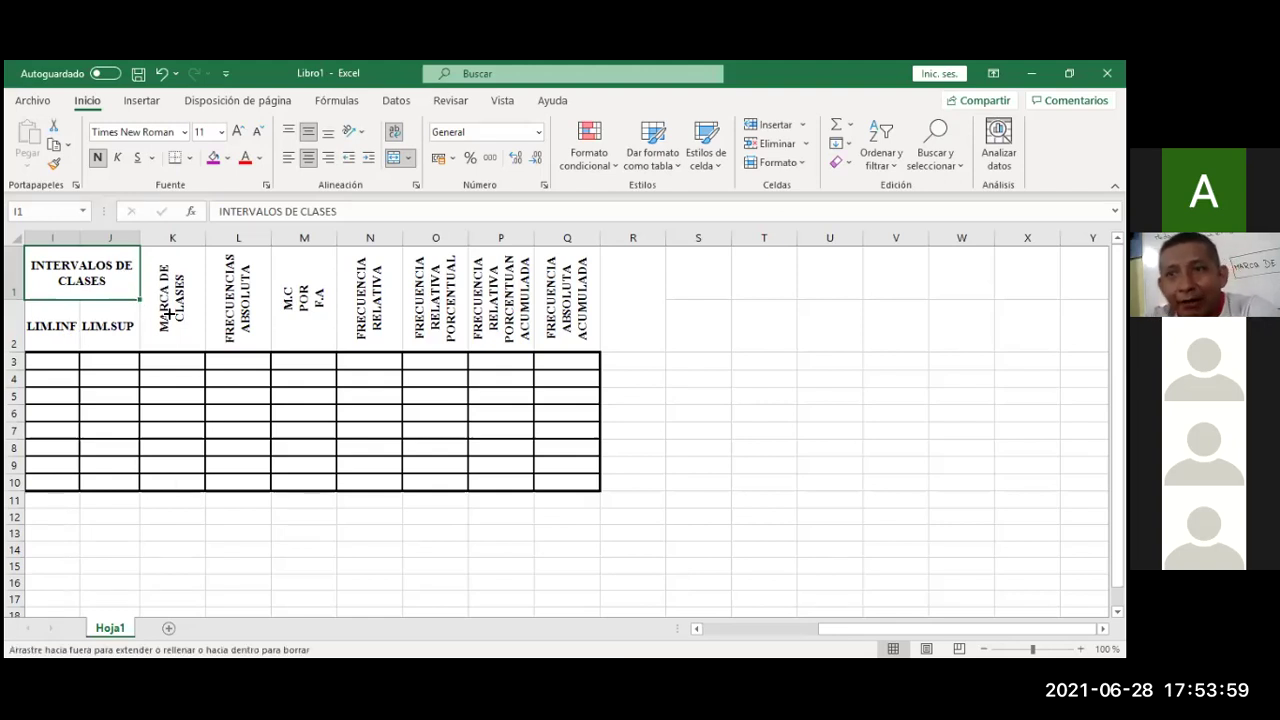
{"action": "mouse_move", "coordinate": [308, 372]}
{"action": "left_mouse_down"}
{"action": "mouse_move", "coordinate": [92, 310]}
{"action": "mouse_move", "coordinate": [121, 286]}
{"action": "left_mouse_up"}
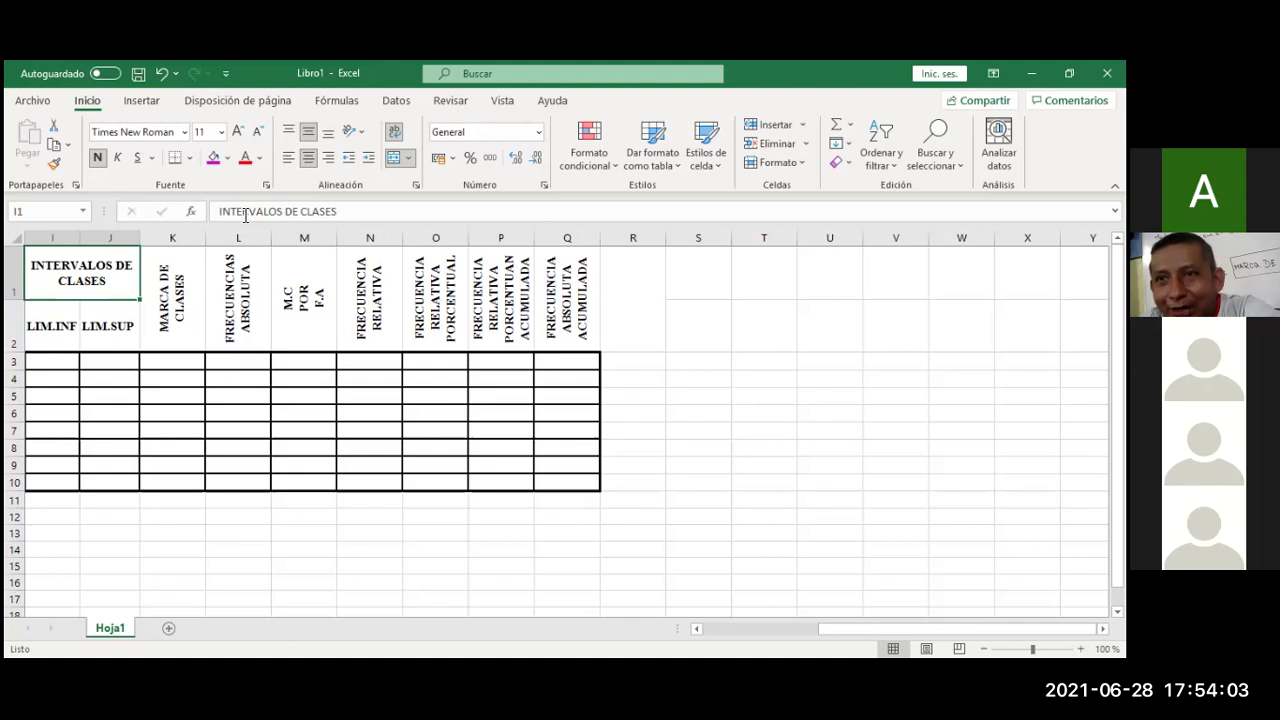
{"action": "left_click", "coordinate": [47, 505]}
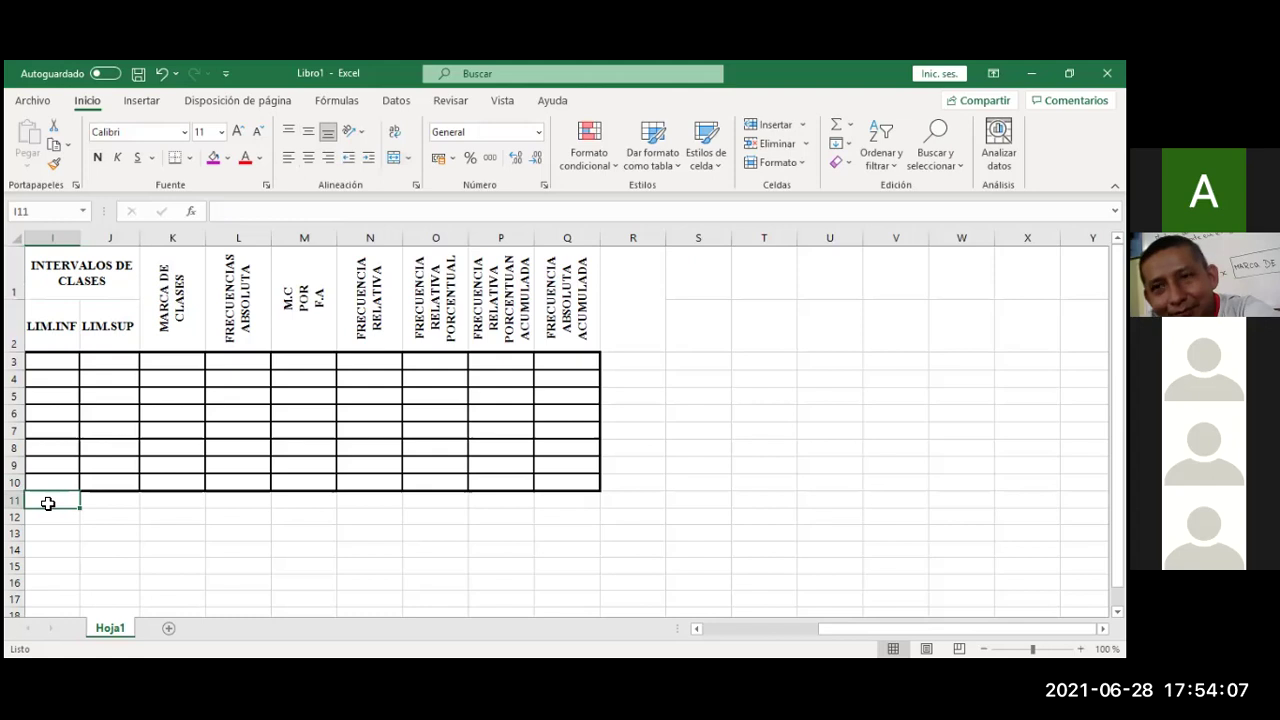
{"action": "left_click", "coordinate": [49, 364]}
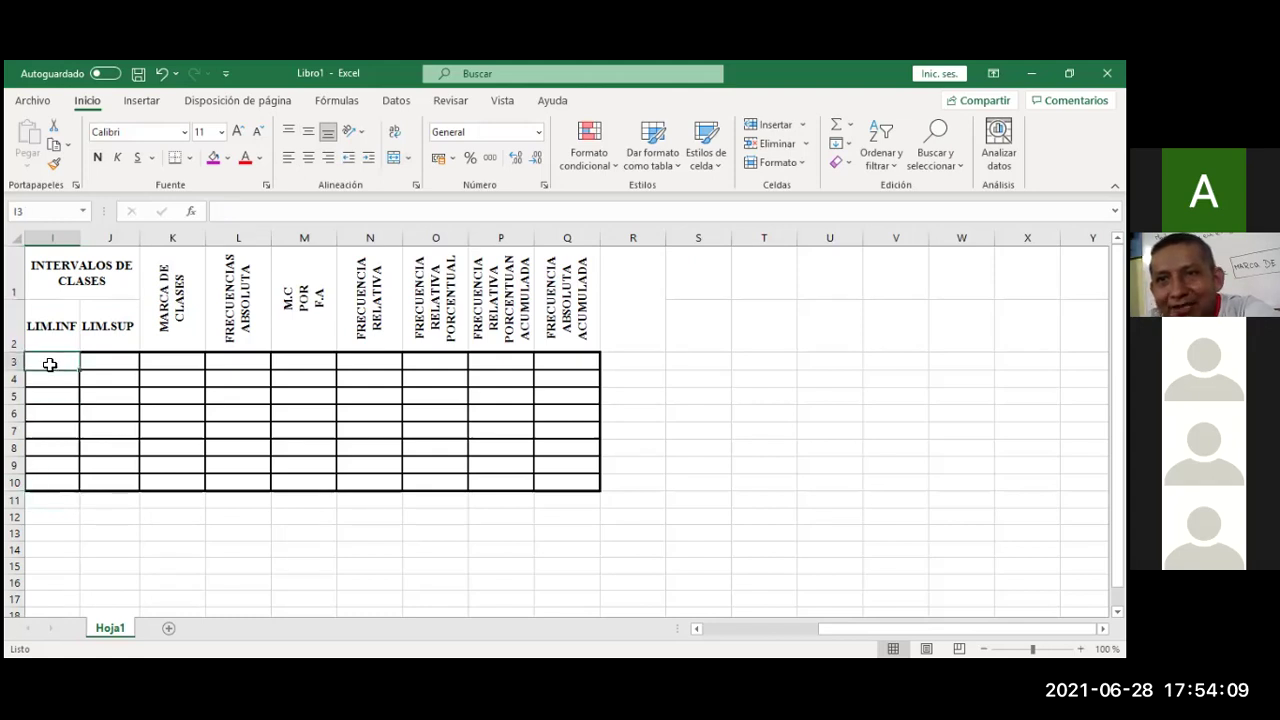
{"action": "left_click", "coordinate": [194, 288]}
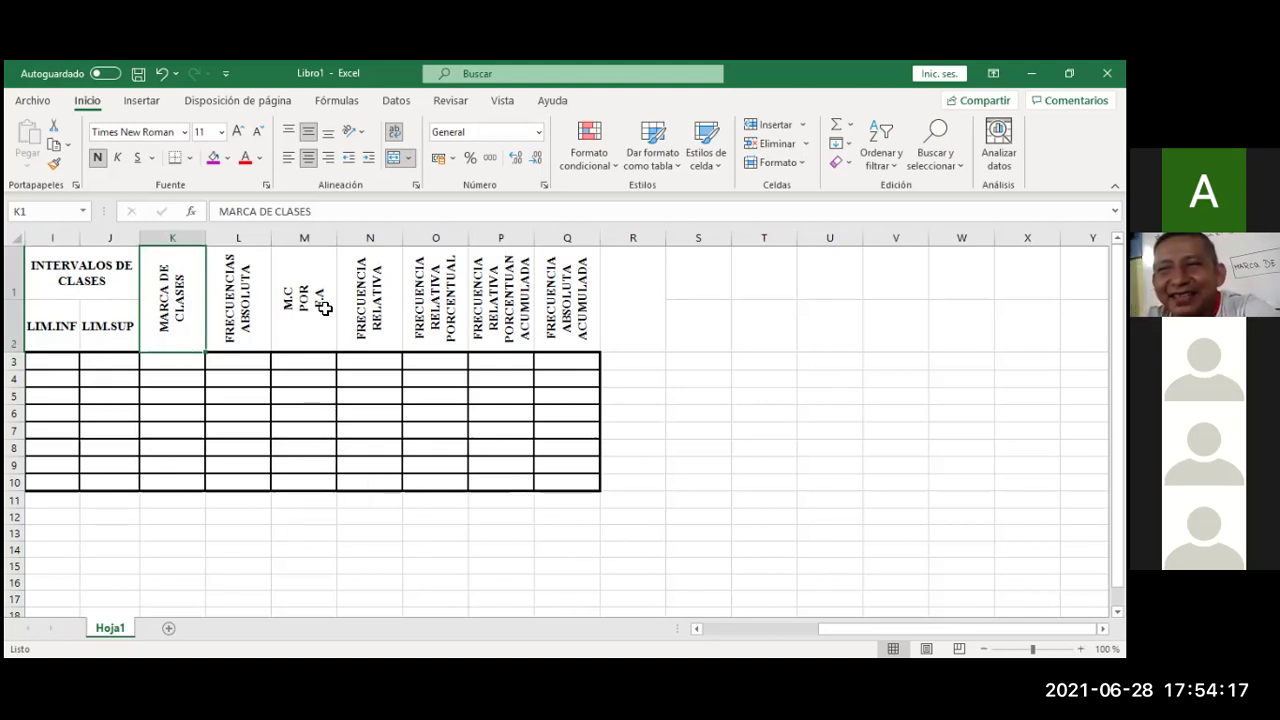
{"action": "left_click", "coordinate": [110, 286]}
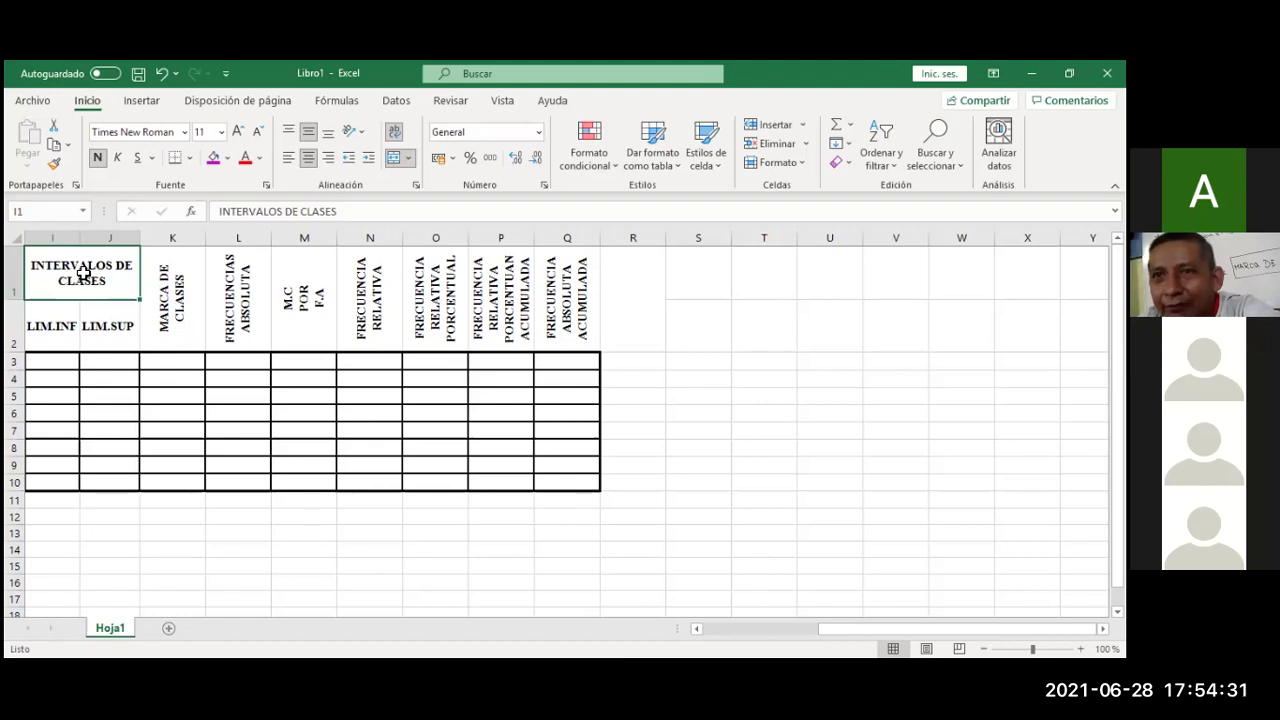
{"action": "left_click", "coordinate": [68, 324]}
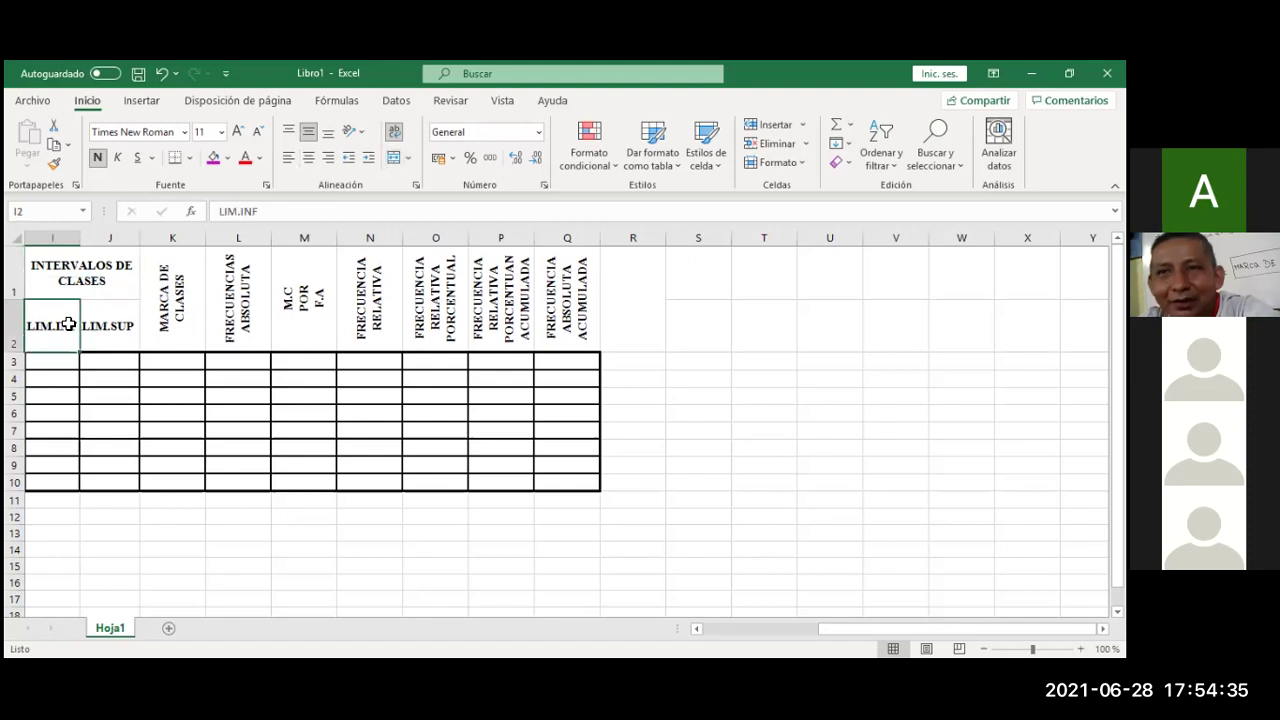
{"action": "left_click", "coordinate": [92, 322]}
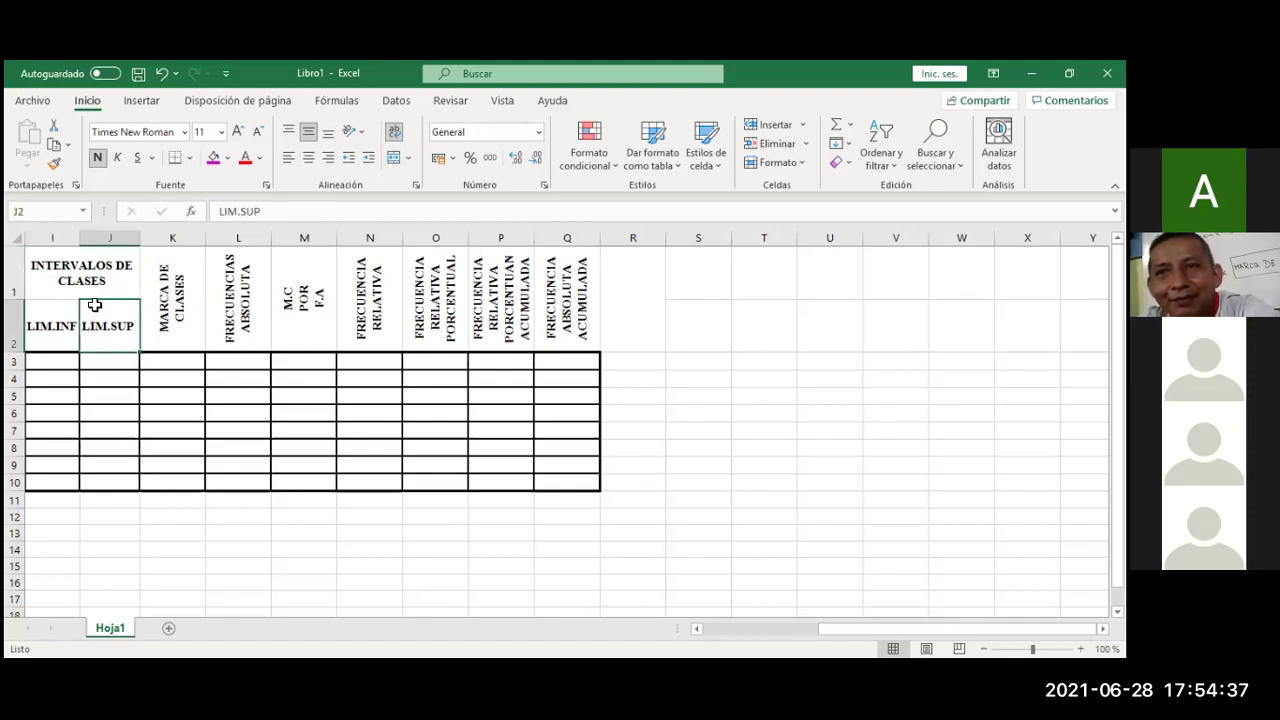
{"action": "left_click", "coordinate": [96, 280]}
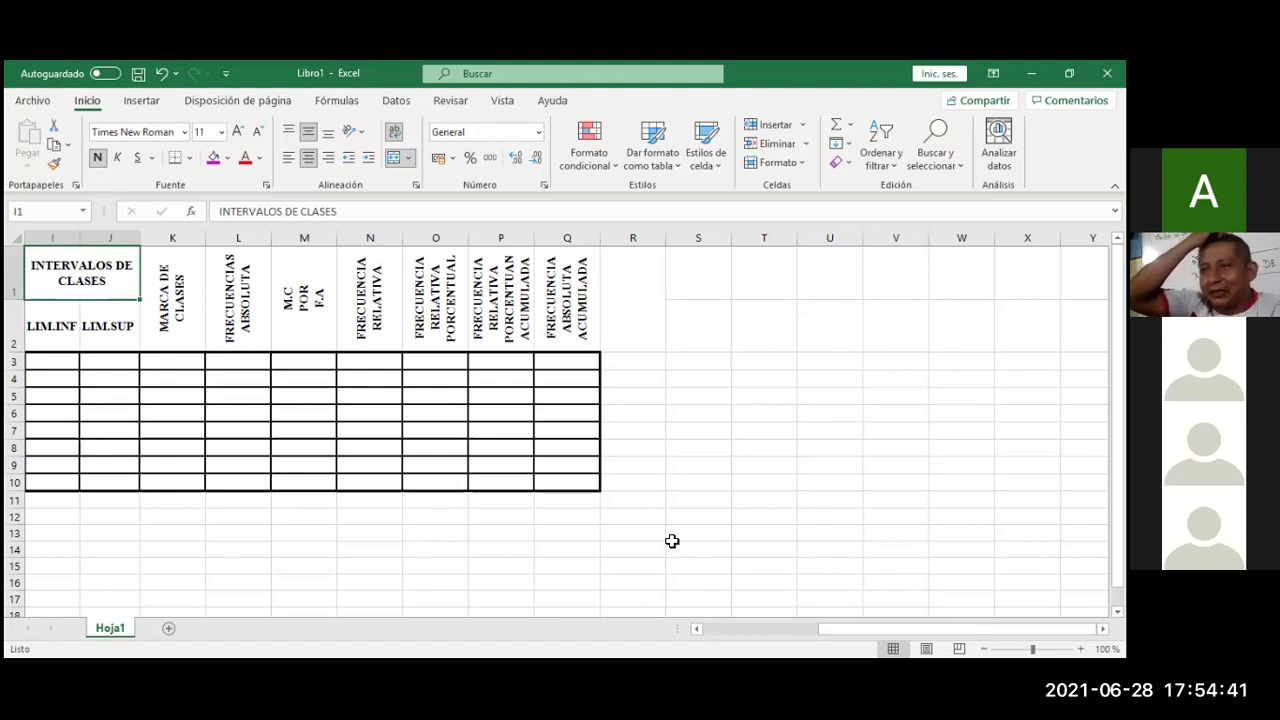
{"action": "double_click", "coordinate": [88, 278]}
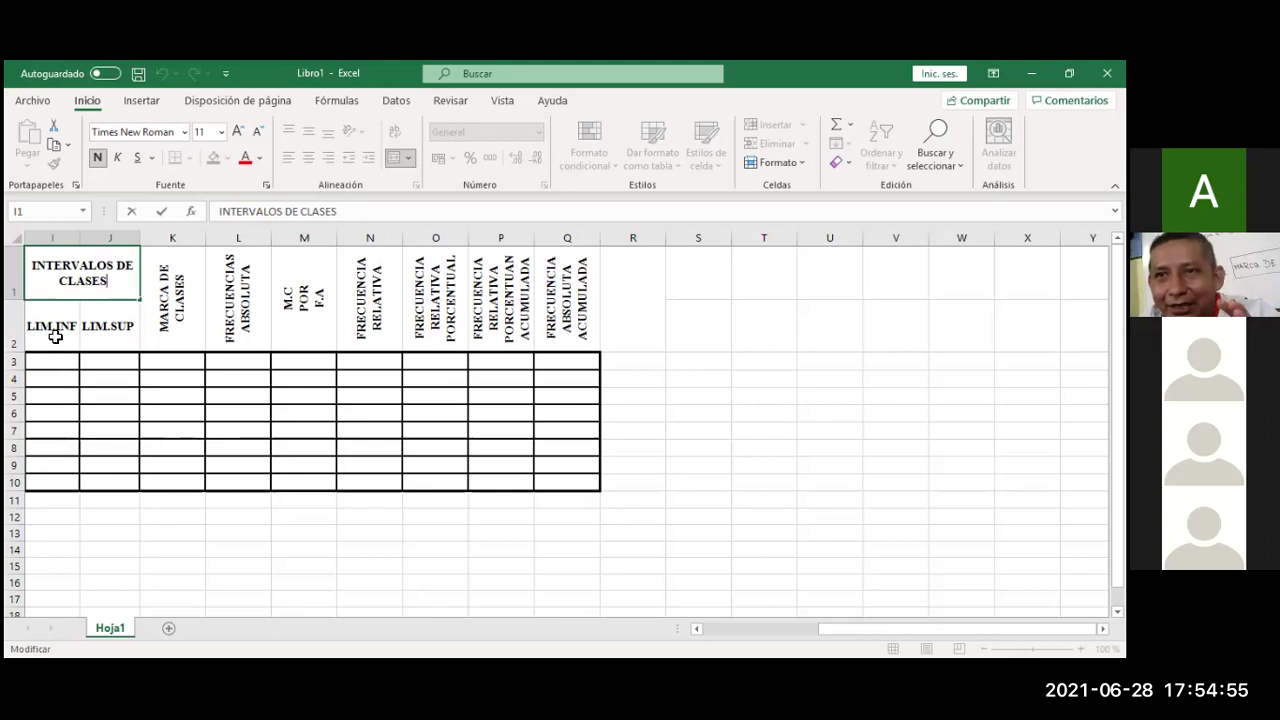
{"action": "key", "text": "Escape"}
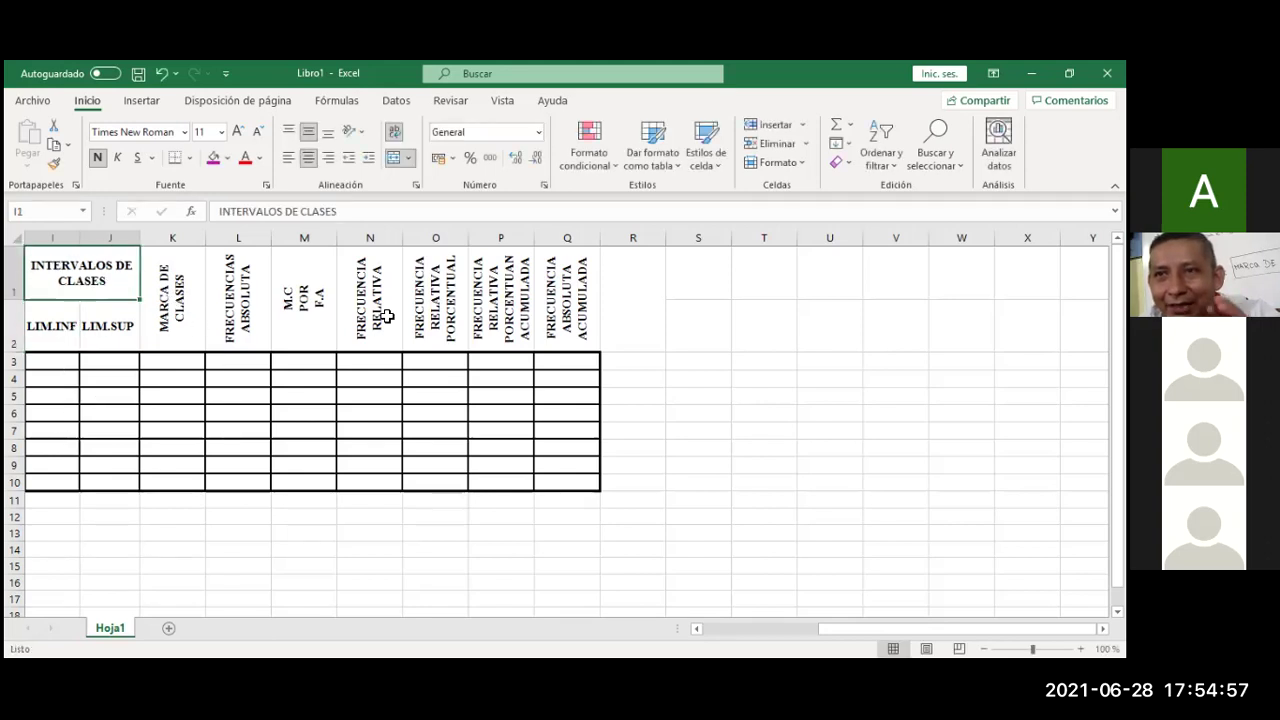
Step: Re-edit the INTERVALOS DE CLASES heading text several times, keeping it unchanged
{"action": "double_click", "coordinate": [78, 264]}
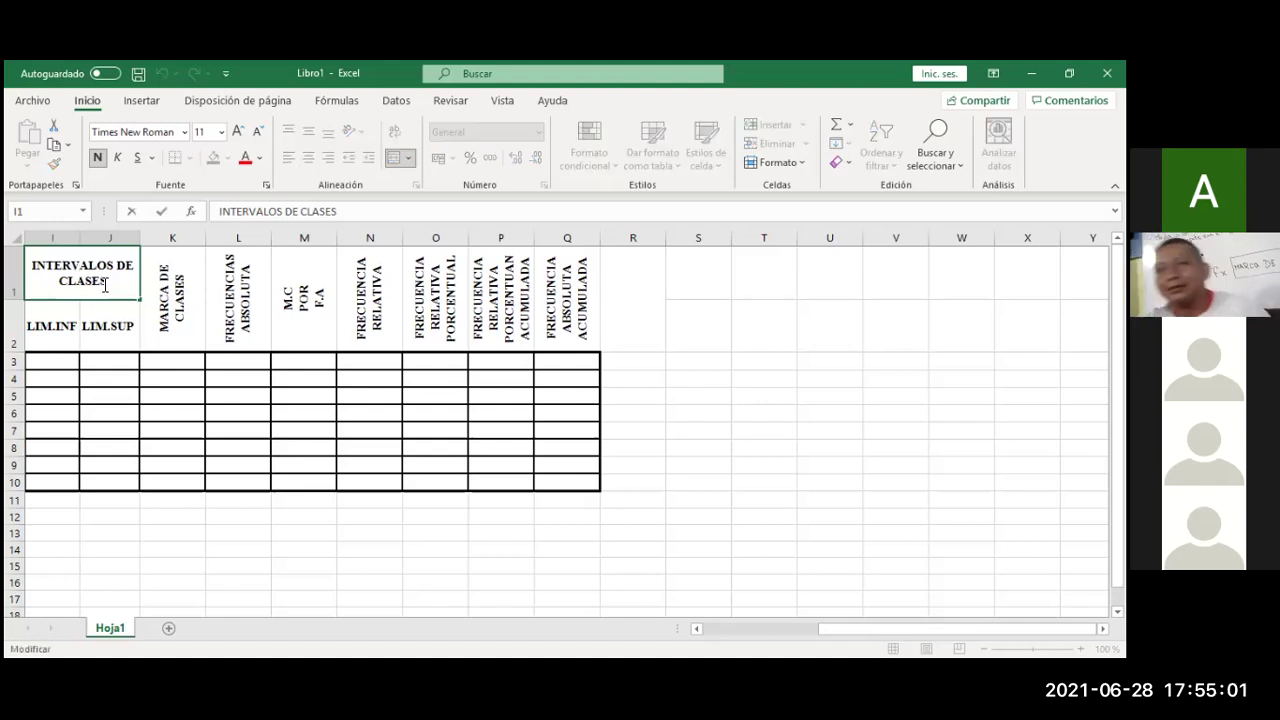
{"action": "key", "text": "Escape"}
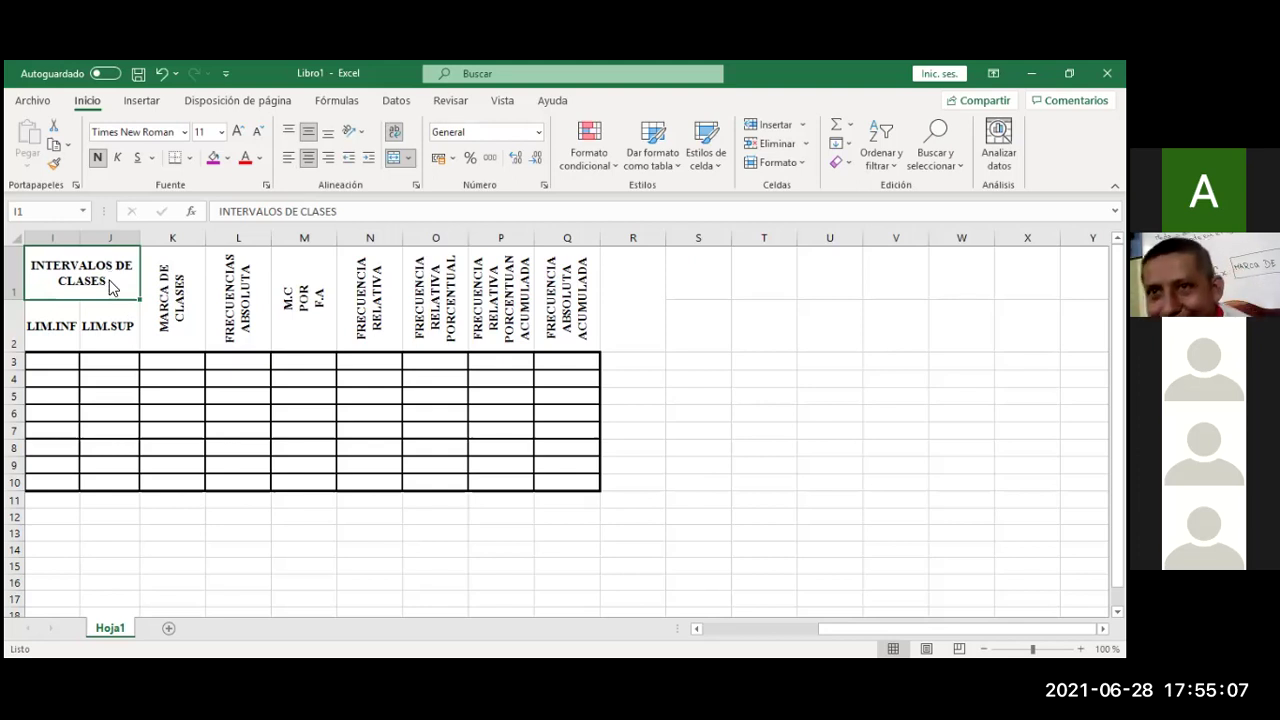
{"action": "right_click", "coordinate": [110, 287]}
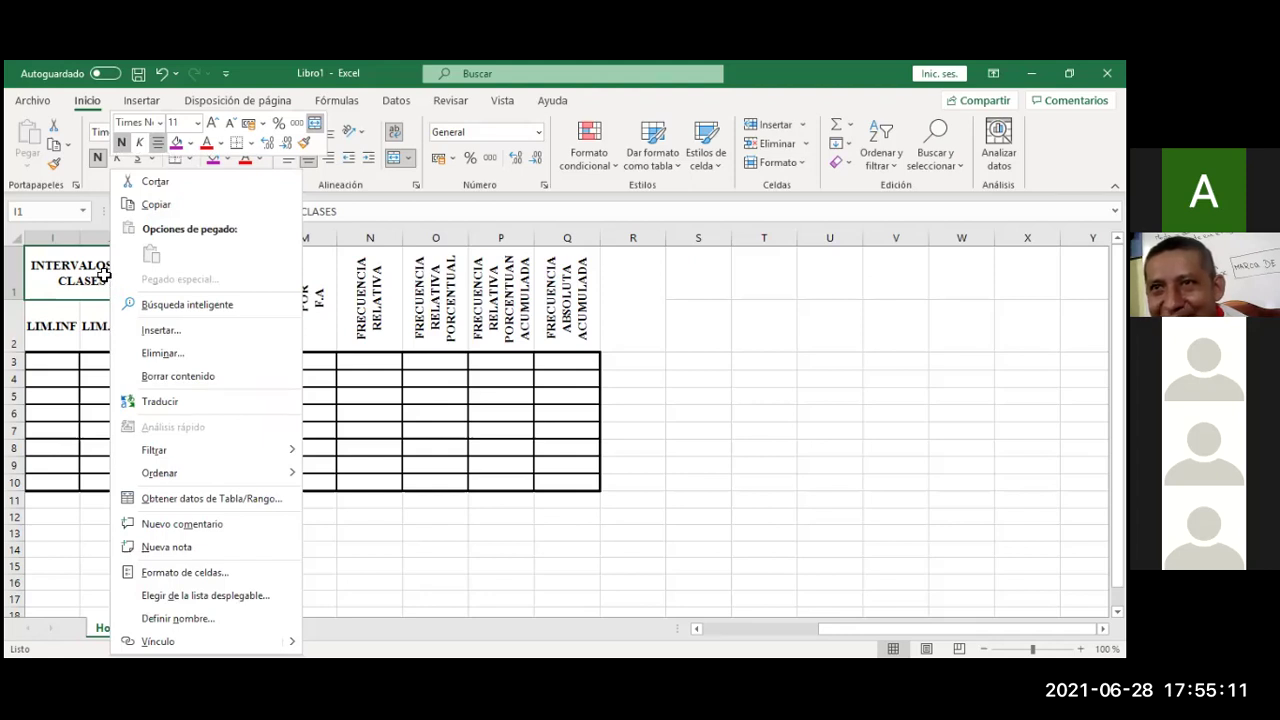
{"action": "left_click", "coordinate": [104, 275]}
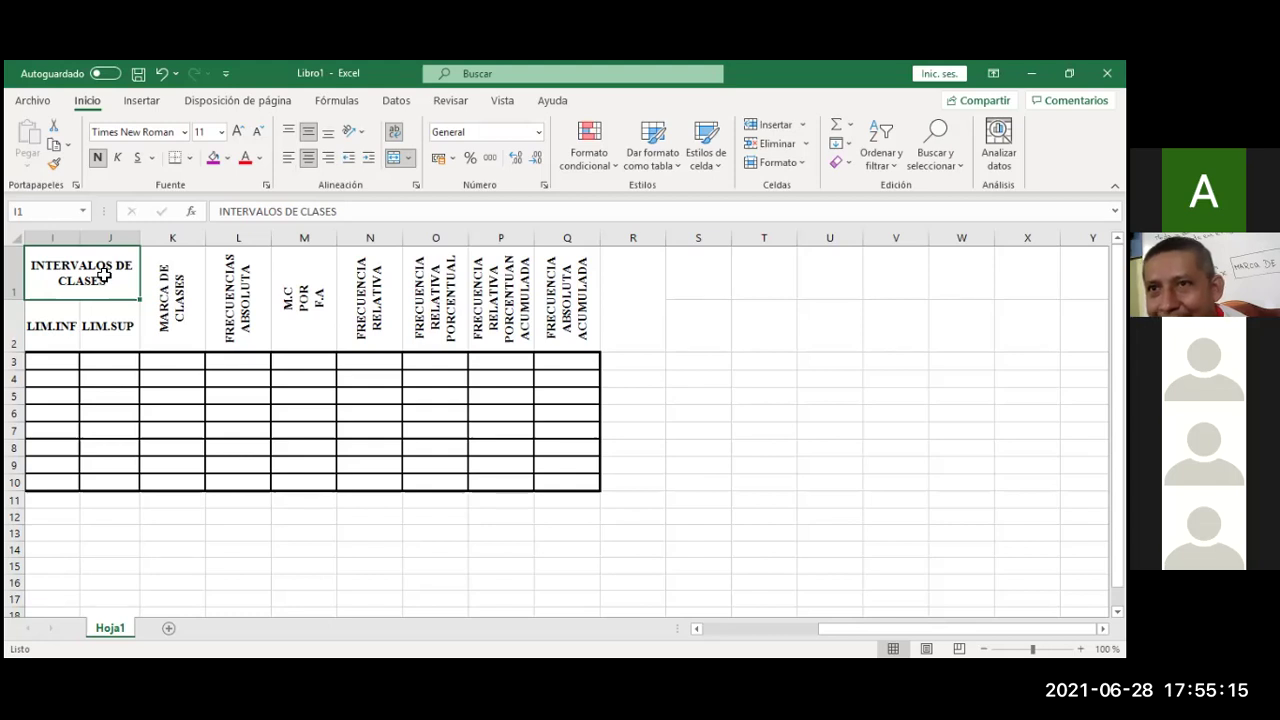
{"action": "double_click", "coordinate": [106, 277]}
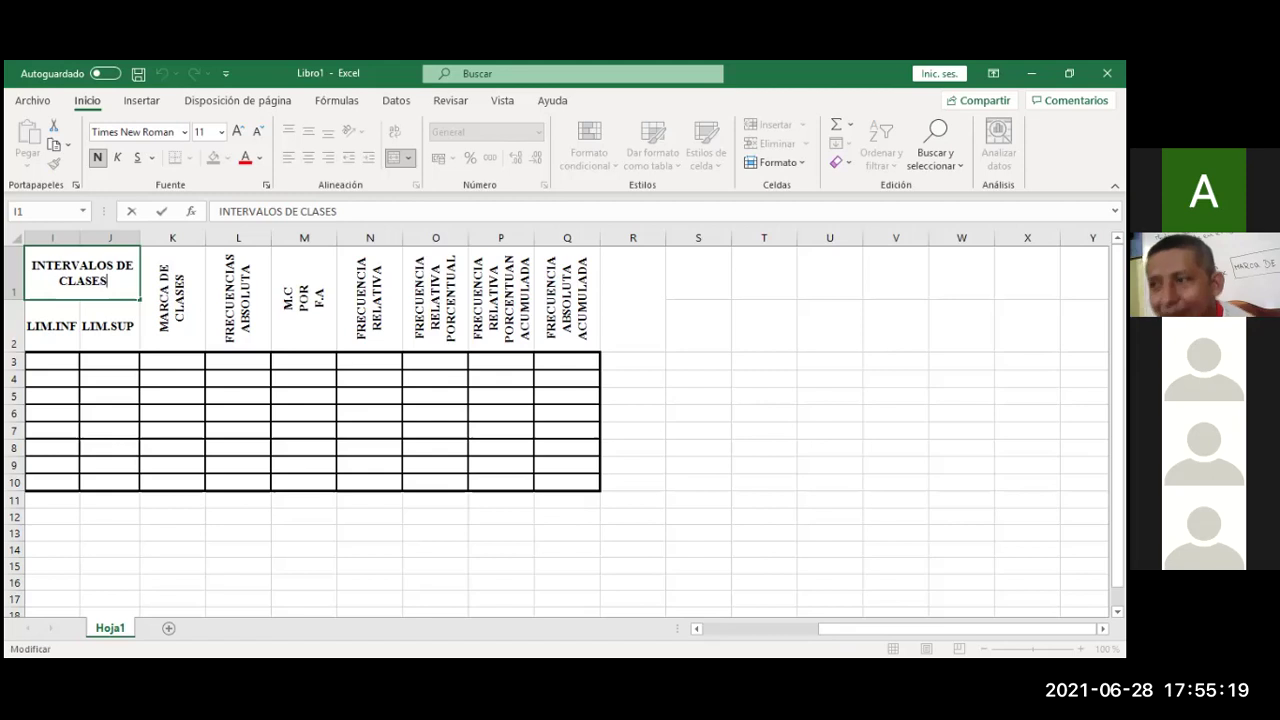
{"action": "left_click", "coordinate": [75, 265]}
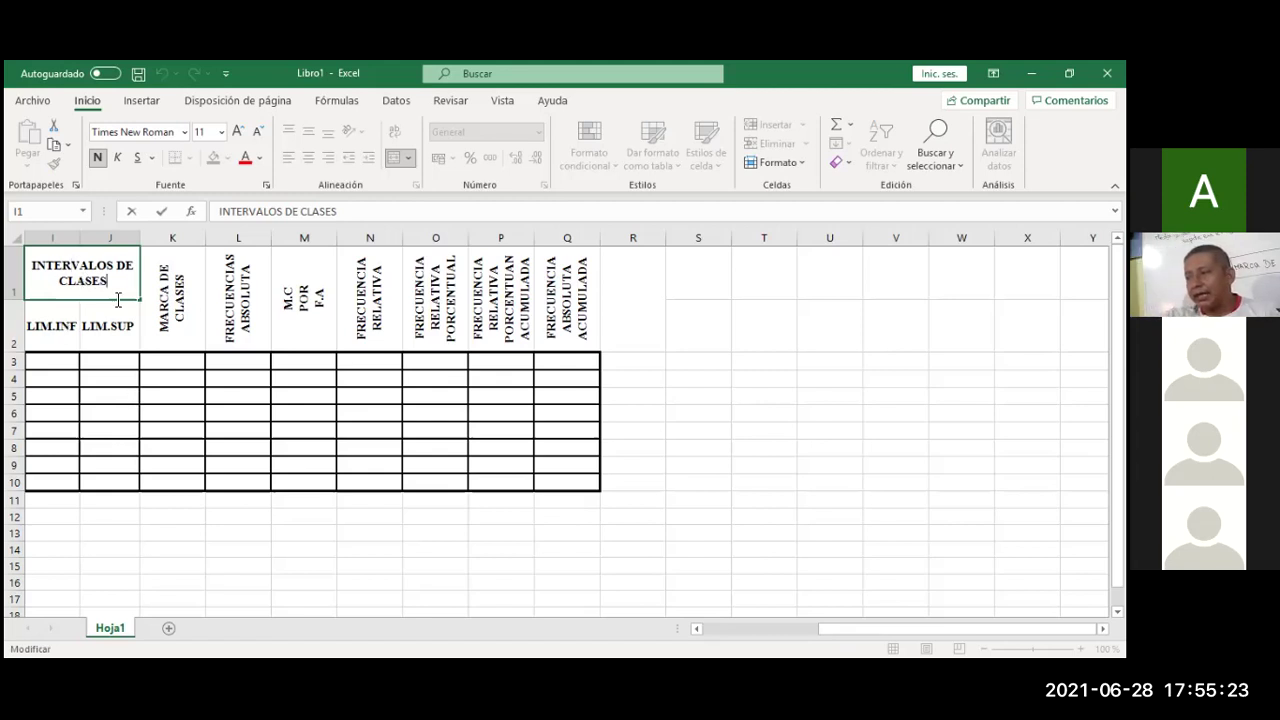
{"action": "left_click", "coordinate": [38, 326]}
{"action": "left_click", "coordinate": [62, 296]}
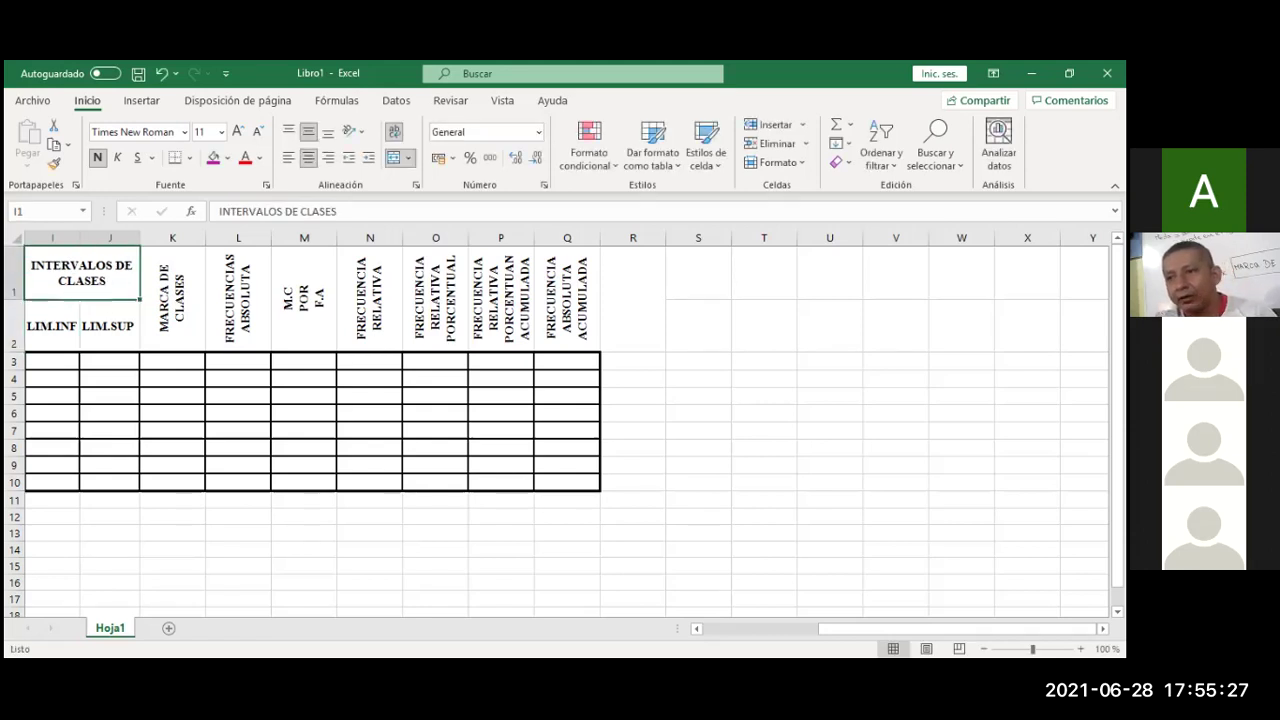
{"action": "double_click", "coordinate": [74, 272]}
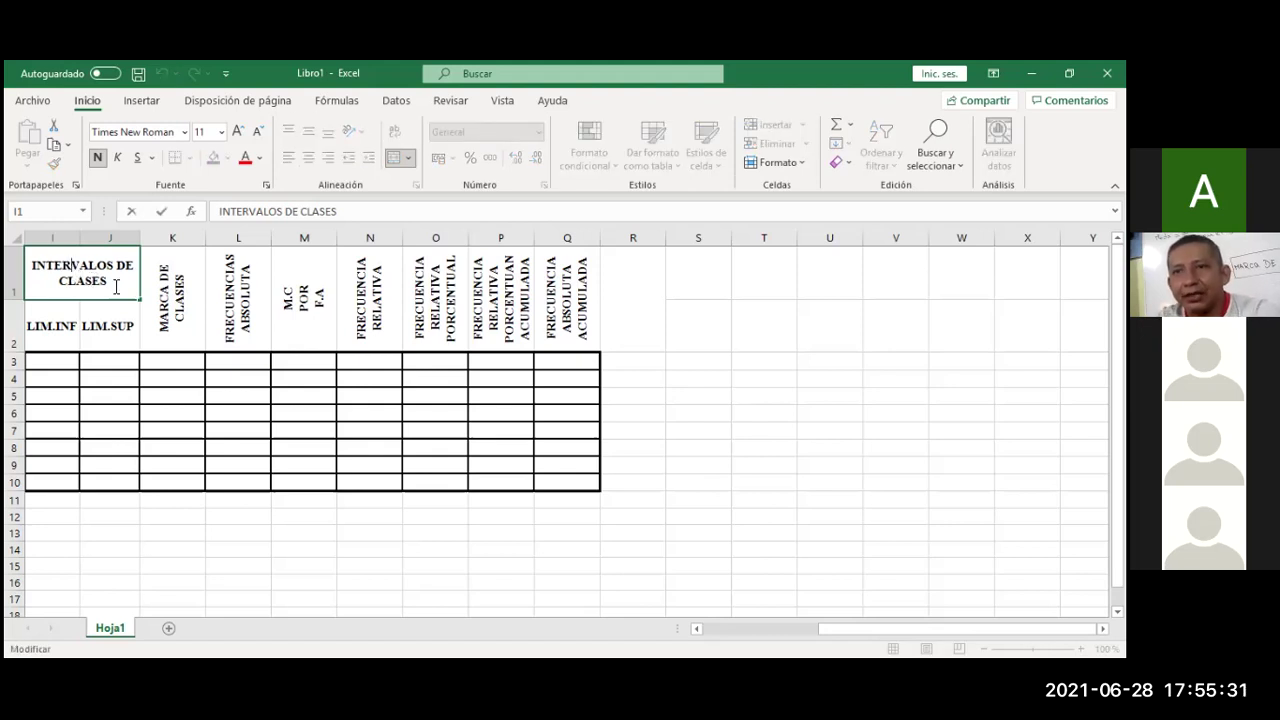
{"action": "right_click", "coordinate": [112, 284]}
{"action": "key", "text": "Escape"}
{"action": "key", "text": "Return"}
{"action": "double_click", "coordinate": [66, 279]}
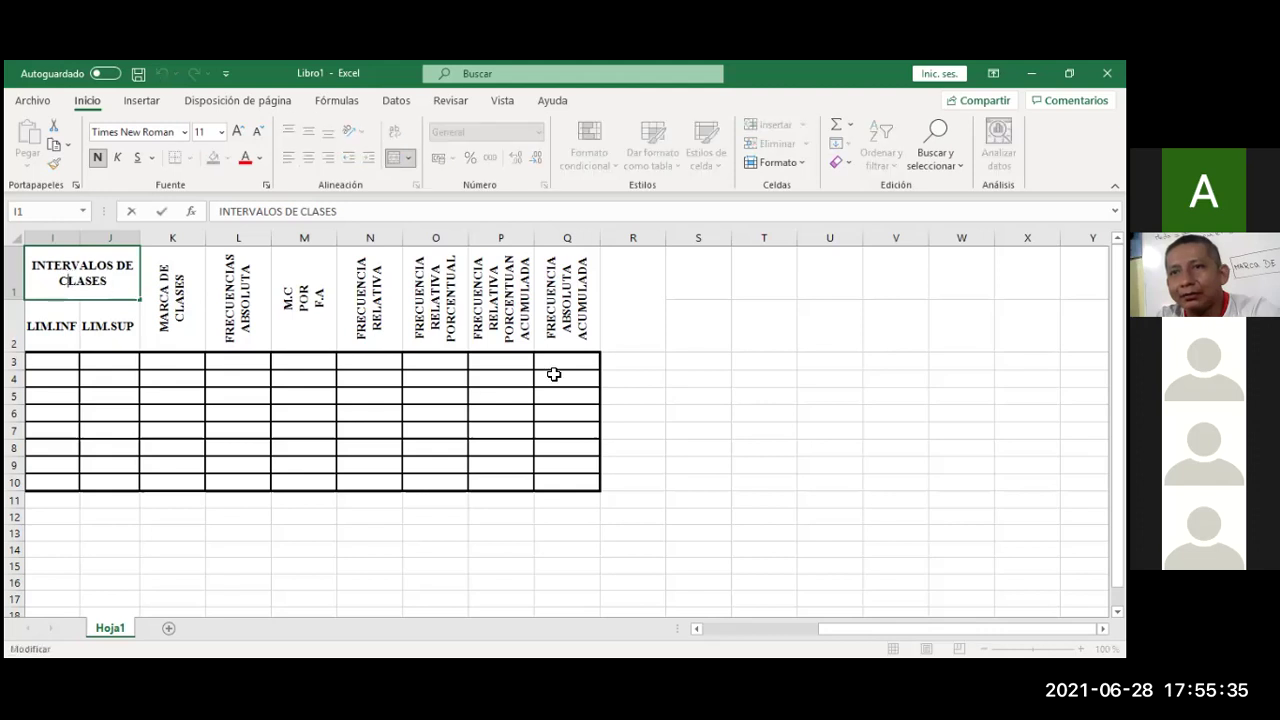
{"action": "key", "text": "Escape"}
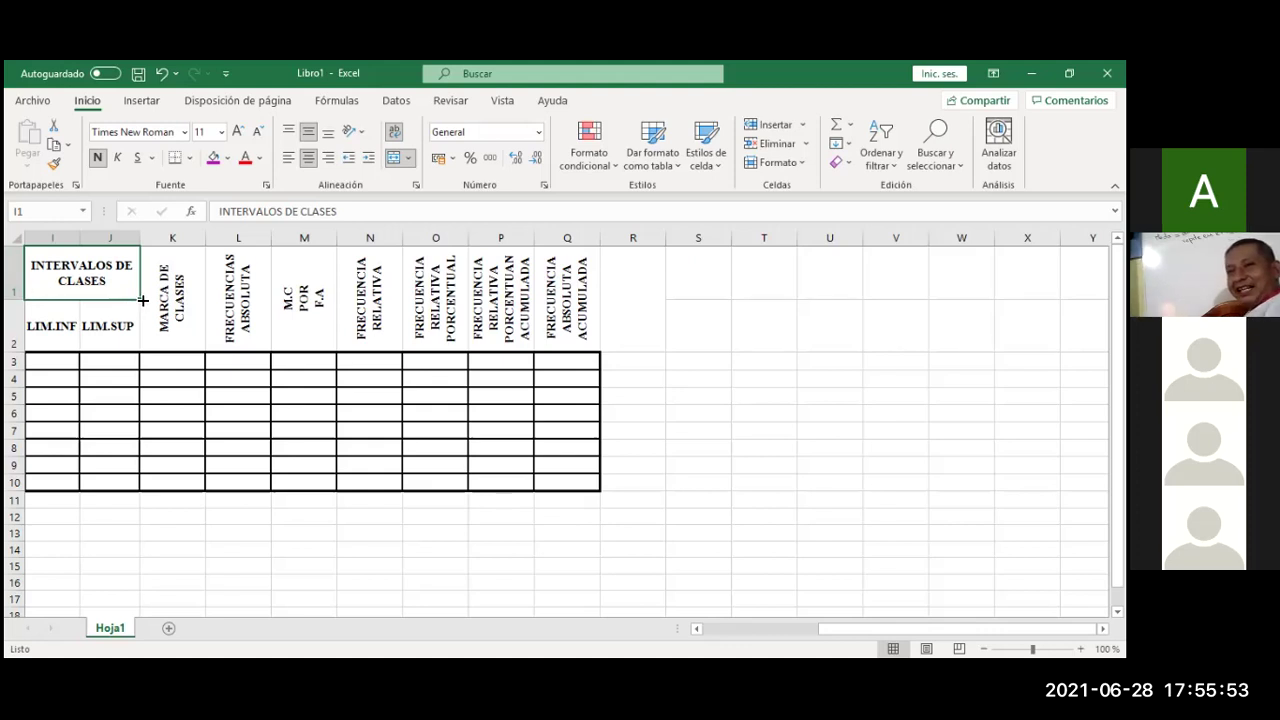
Step: Fill the INTERVALOS DE CLASES heading toward column R and close the merged-cells warning
{"action": "mouse_move", "coordinate": [143, 300]}
{"action": "left_mouse_down"}
{"action": "mouse_move", "coordinate": [156, 318]}
{"action": "mouse_move", "coordinate": [444, 393]}
{"action": "mouse_move", "coordinate": [541, 443]}
{"action": "mouse_move", "coordinate": [443, 483]}
{"action": "left_mouse_up"}
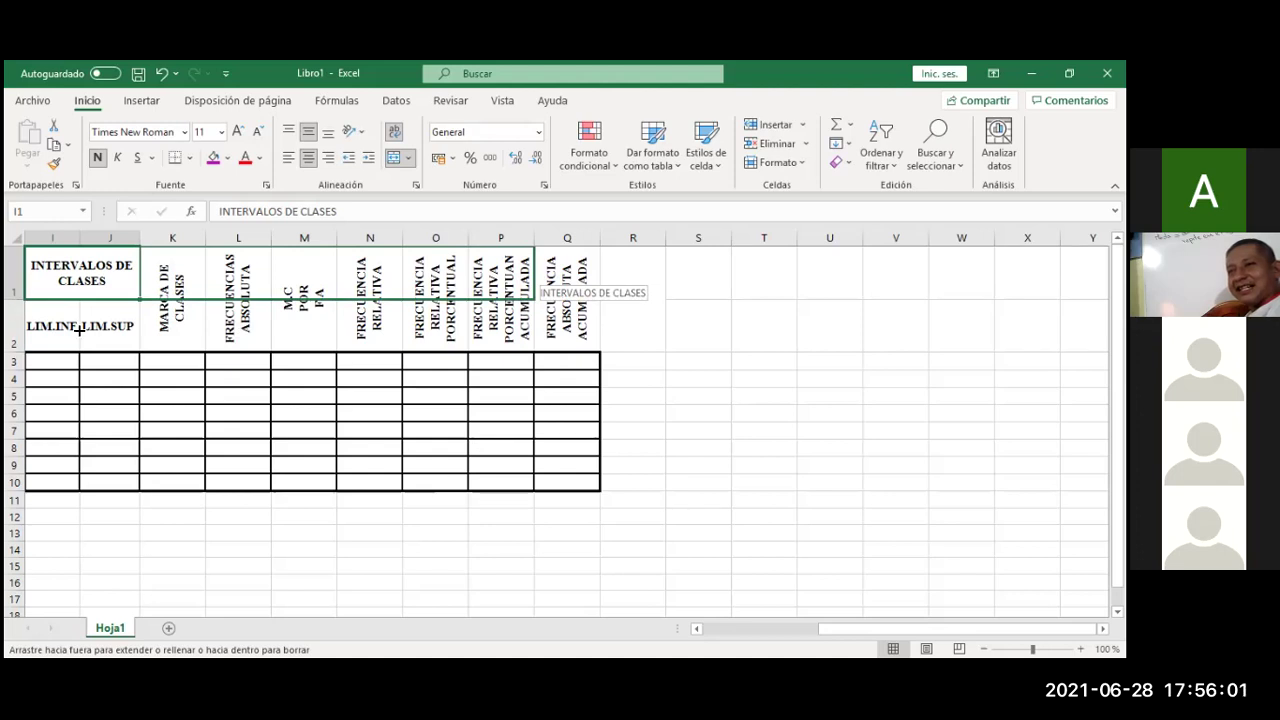
{"action": "left_click_drag", "start_coordinate": [13, 310], "coordinate": [134, 337]}
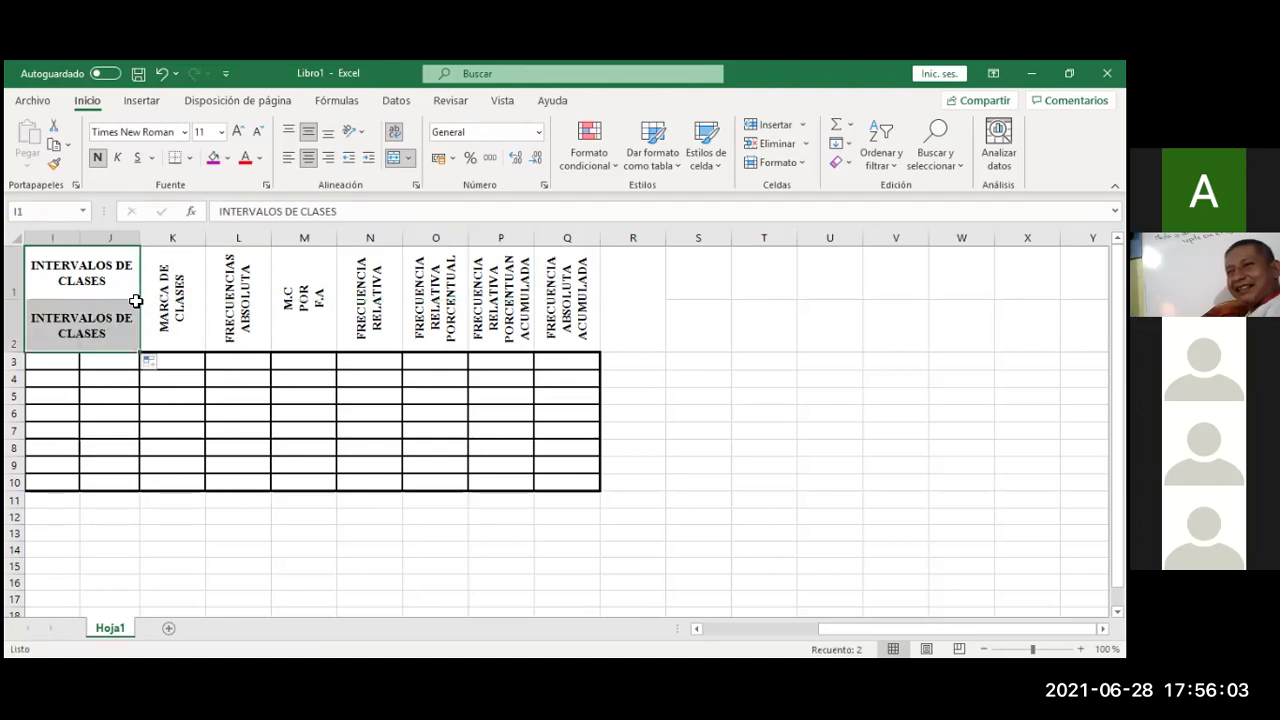
{"action": "left_click", "coordinate": [92, 283]}
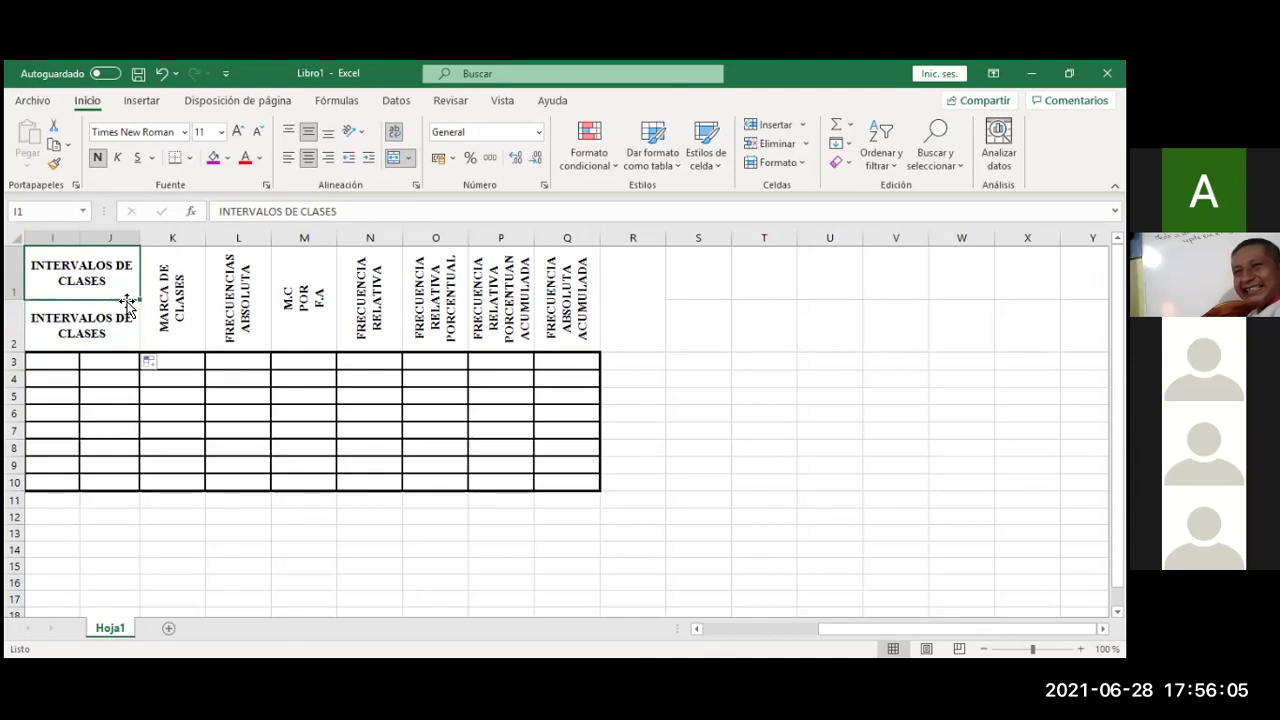
{"action": "mouse_move", "coordinate": [140, 299]}
{"action": "left_mouse_down"}
{"action": "mouse_move", "coordinate": [257, 395]}
{"action": "mouse_move", "coordinate": [177, 362]}
{"action": "mouse_move", "coordinate": [233, 383]}
{"action": "left_mouse_up"}
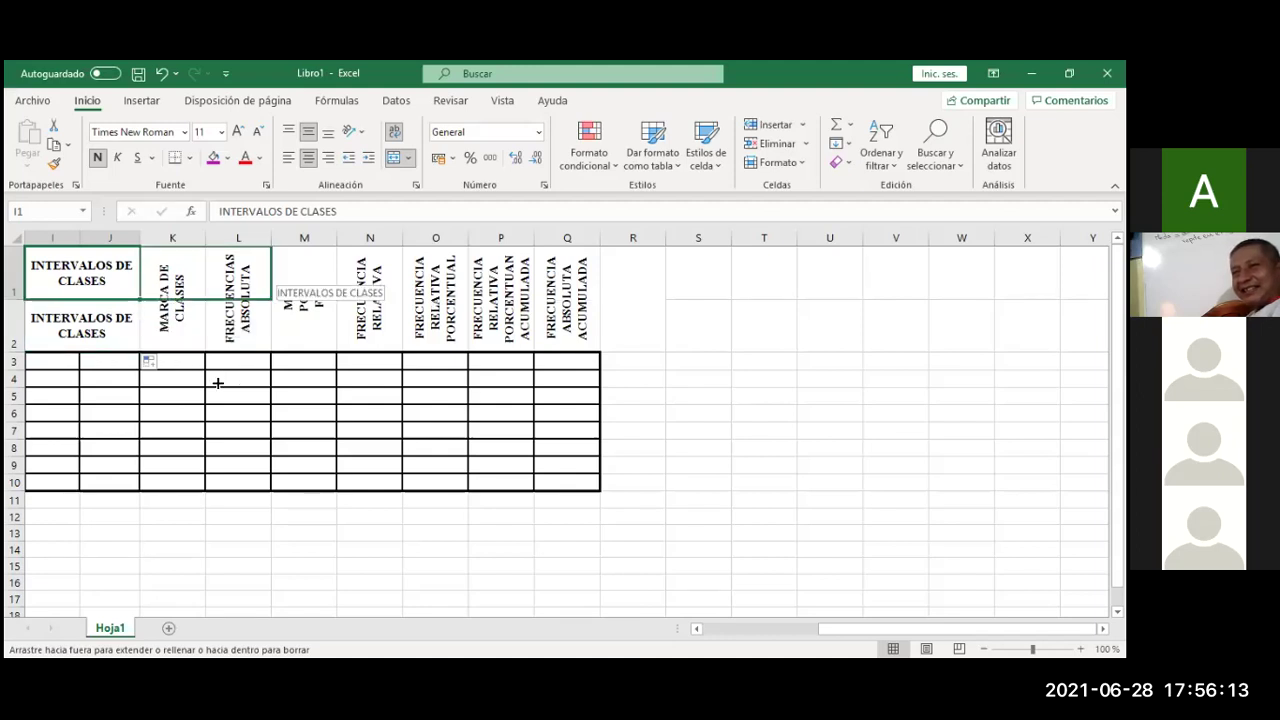
{"action": "mouse_move", "coordinate": [155, 355]}
{"action": "left_mouse_down"}
{"action": "mouse_move", "coordinate": [255, 370]}
{"action": "mouse_move", "coordinate": [165, 357]}
{"action": "mouse_move", "coordinate": [576, 372]}
{"action": "mouse_move", "coordinate": [423, 322]}
{"action": "left_mouse_up"}
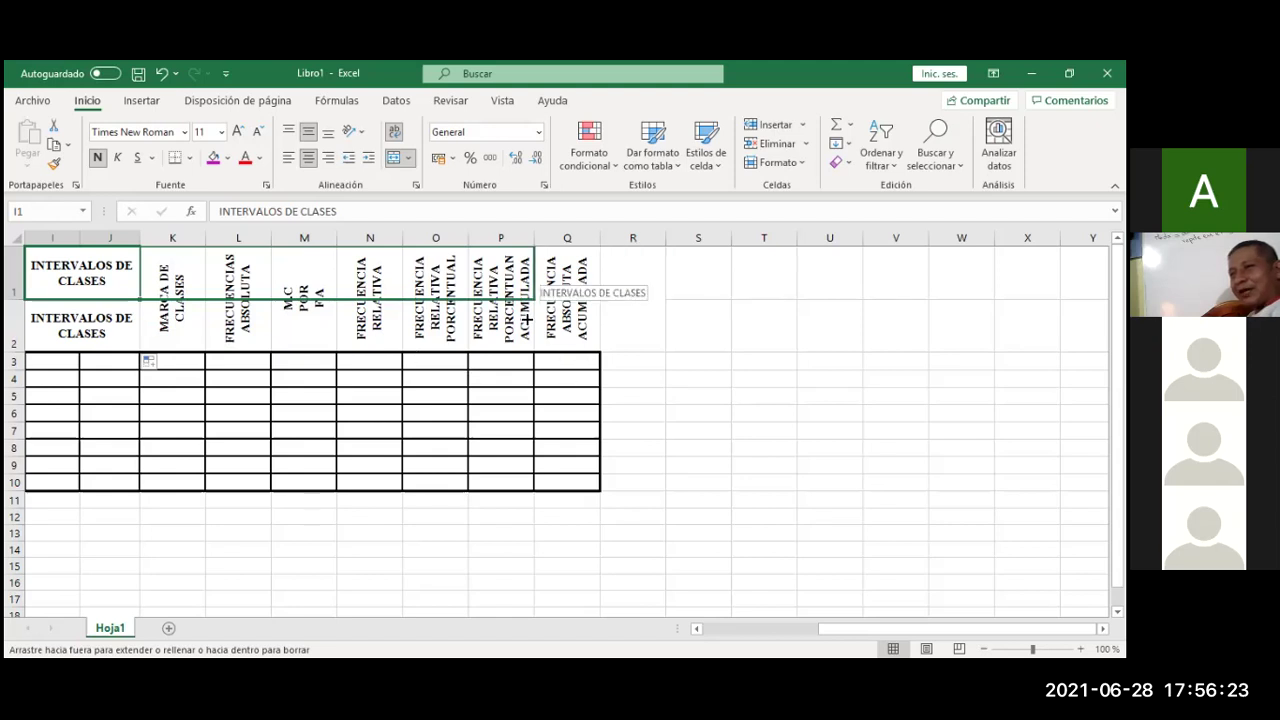
{"action": "left_click_drag", "start_coordinate": [537, 319], "coordinate": [568, 318]}
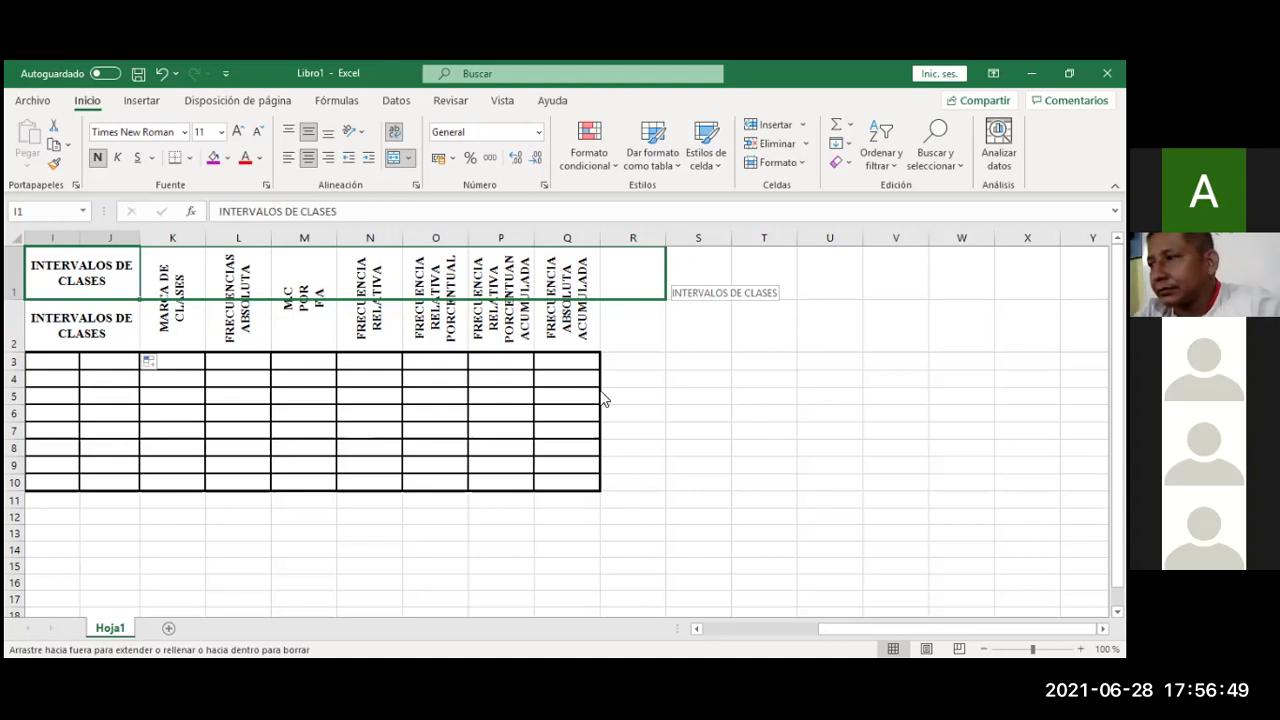
{"action": "left_click_drag", "start_coordinate": [603, 399], "coordinate": [606, 399]}
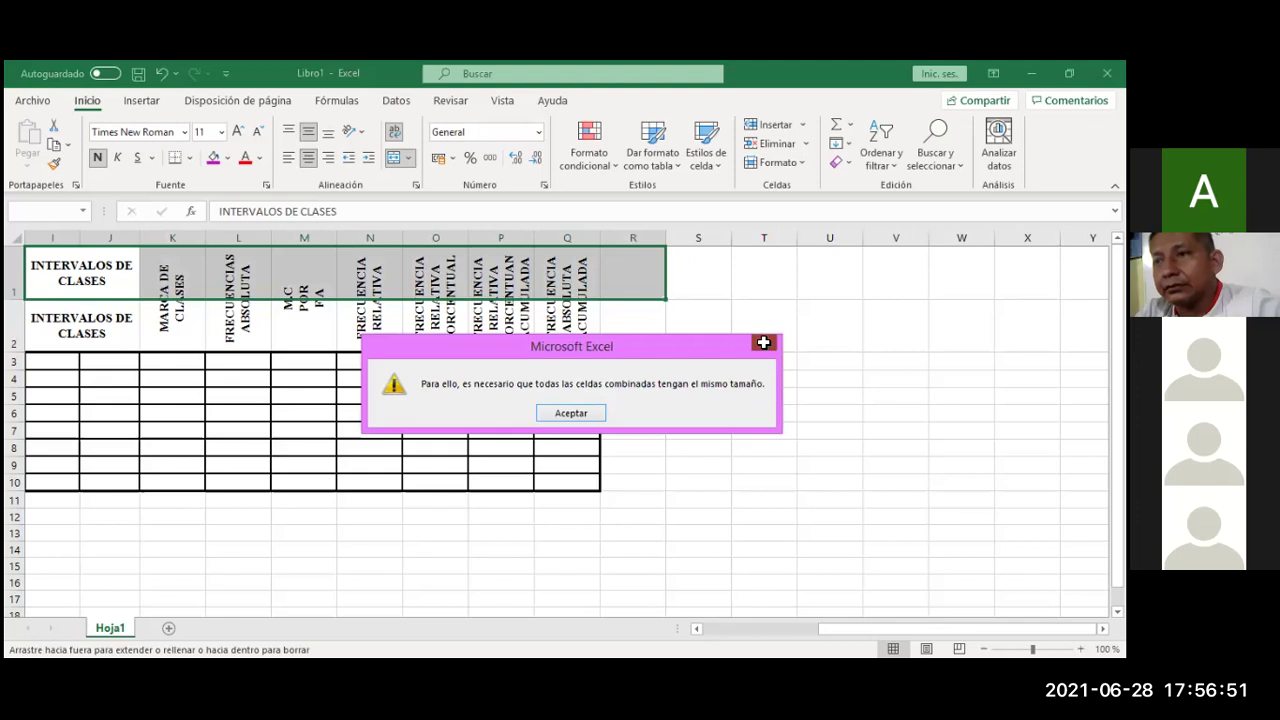
{"action": "left_click", "coordinate": [763, 343]}
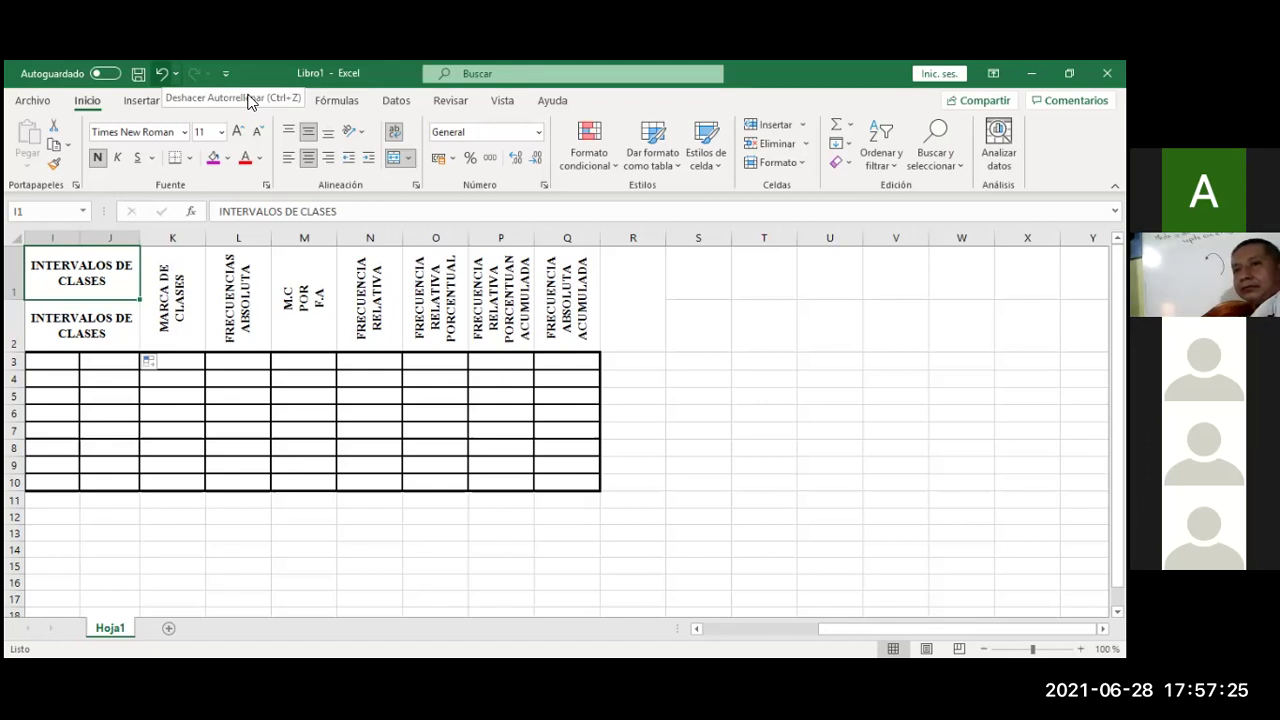
Step: Undo the heading fill to restore LIM.INF and LIM.SUP, and select I1:Q2
{"action": "key", "text": "ctrl+z"}
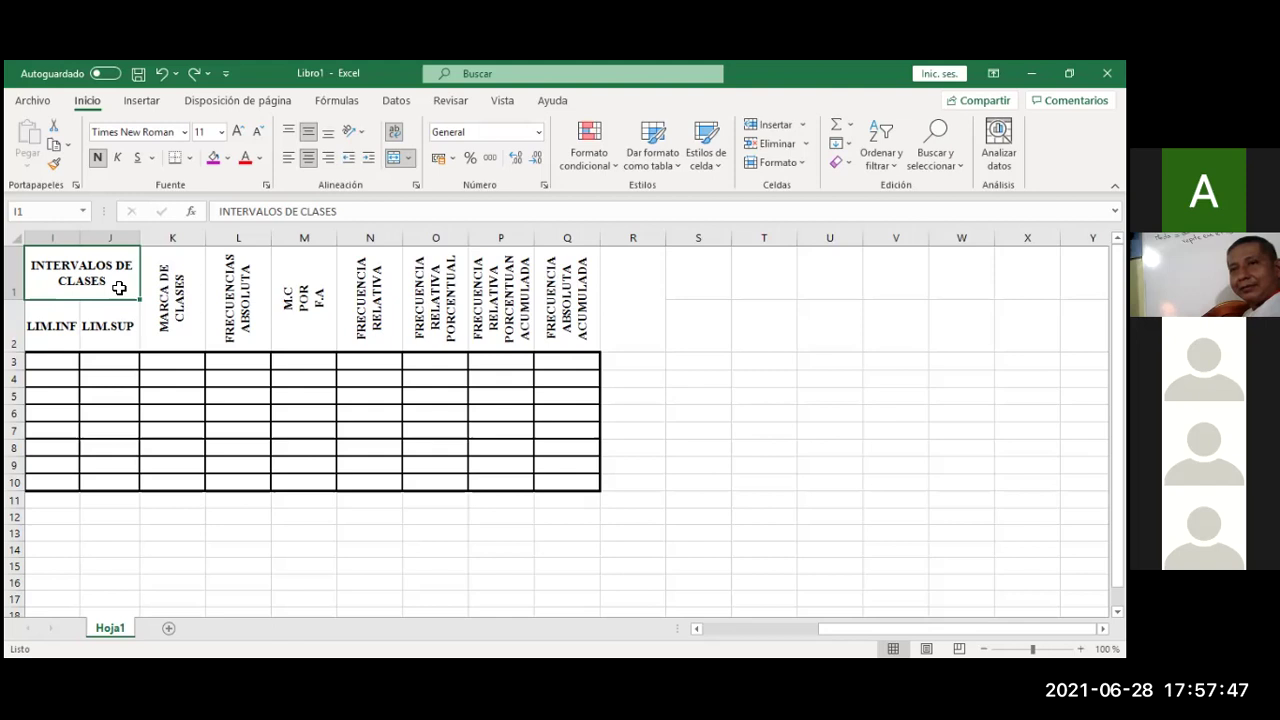
{"action": "left_click_drag", "start_coordinate": [119, 288], "coordinate": [168, 320]}
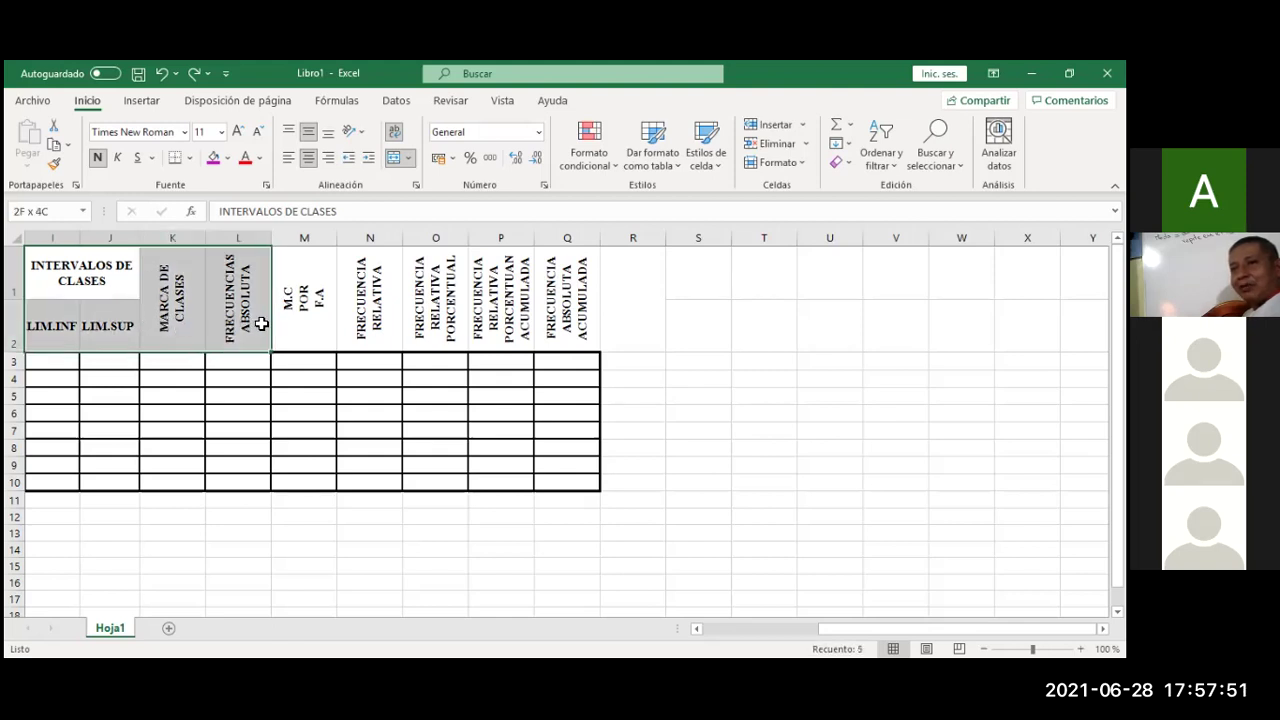
{"action": "left_click_drag", "start_coordinate": [168, 320], "coordinate": [548, 339]}
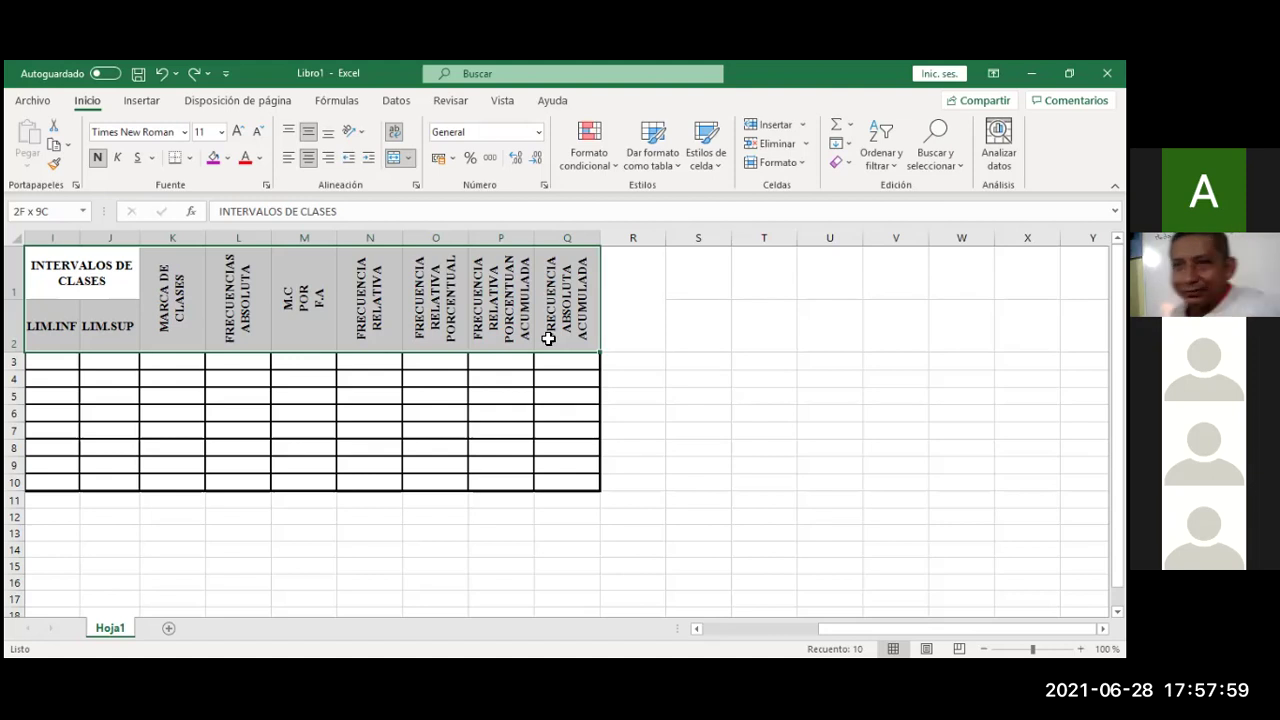
{"action": "left_click_drag", "start_coordinate": [548, 339], "coordinate": [548, 339]}
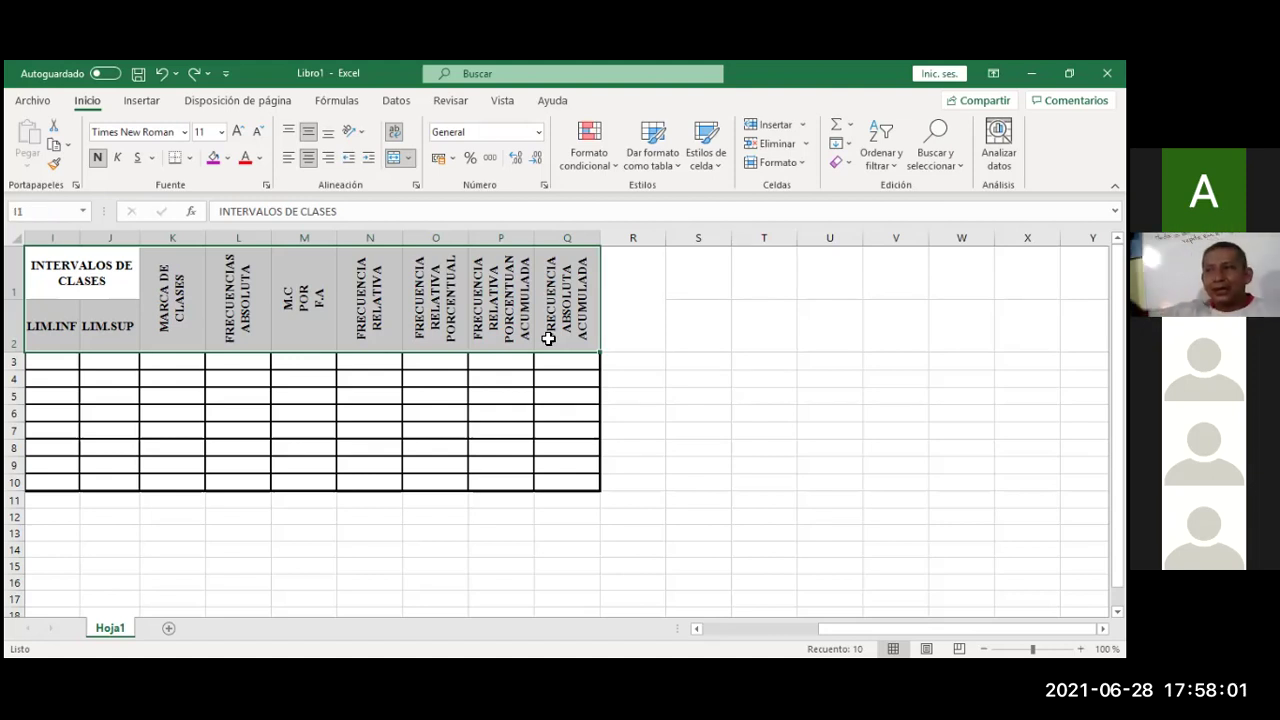
Step: Give the I1:Q2 header block outline and inside borders via Formato de celdas
{"action": "right_click", "coordinate": [603, 392]}
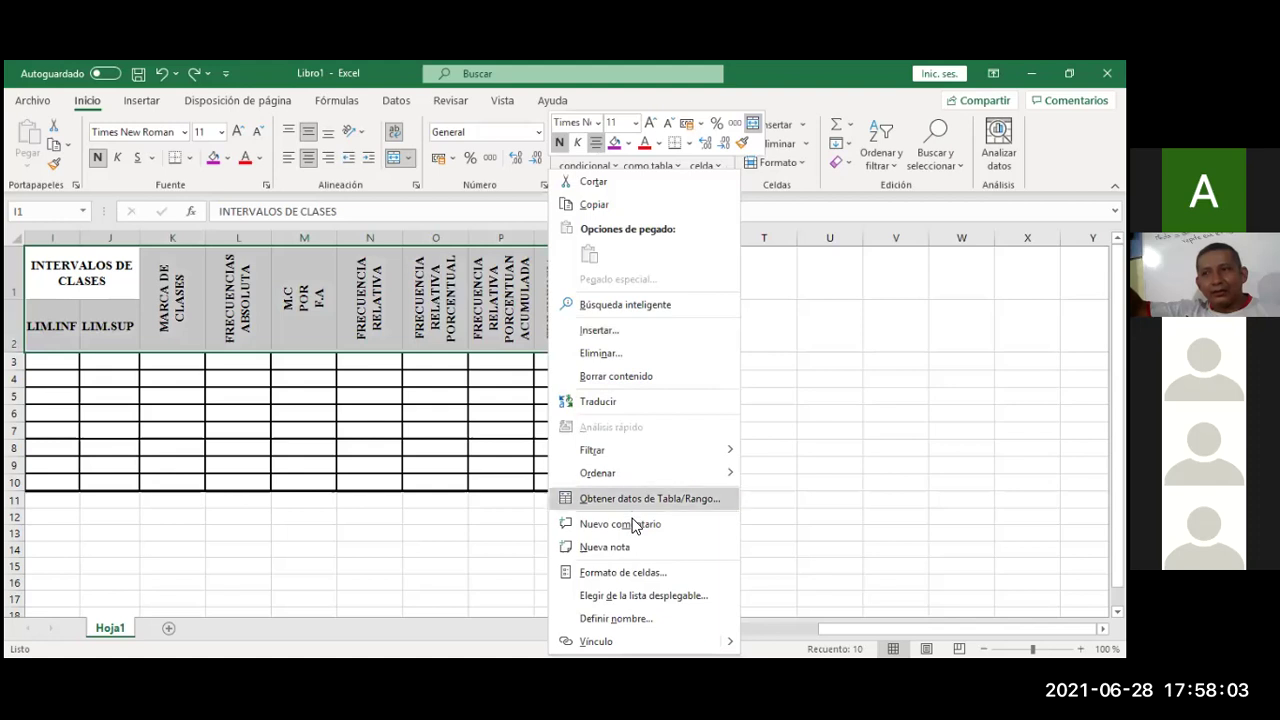
{"action": "left_click", "coordinate": [605, 575]}
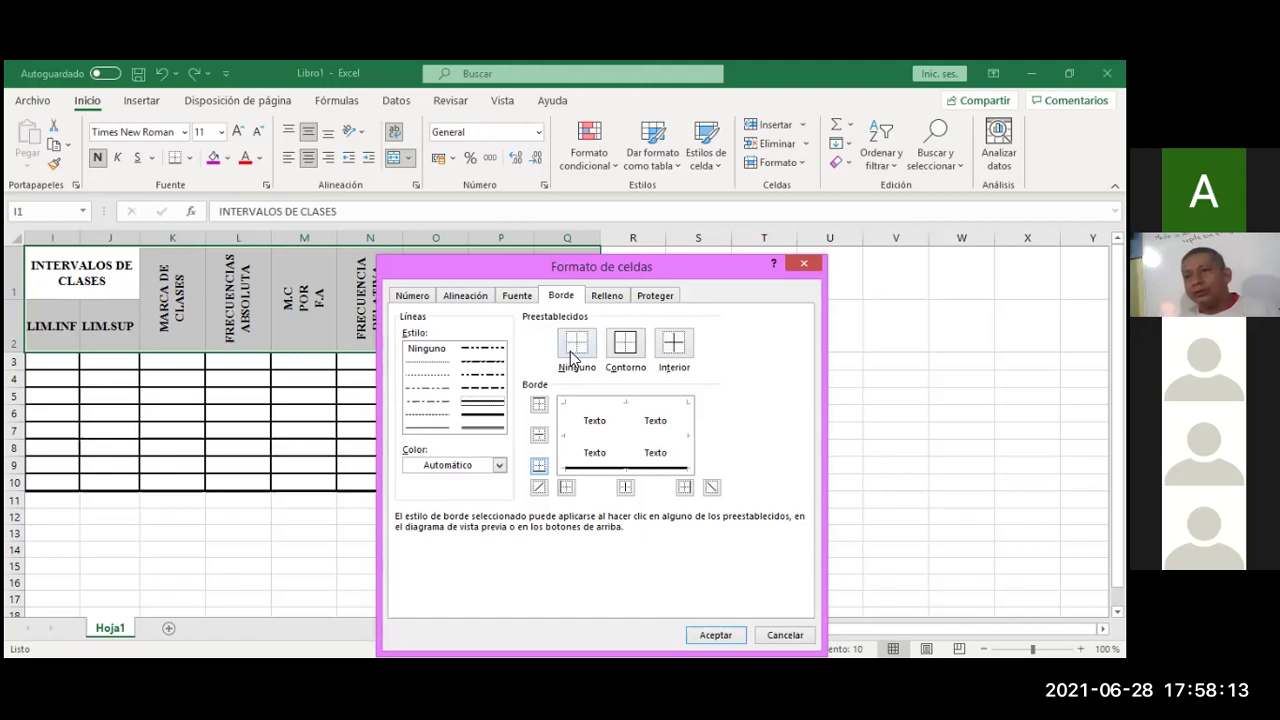
{"action": "left_click", "coordinate": [614, 355]}
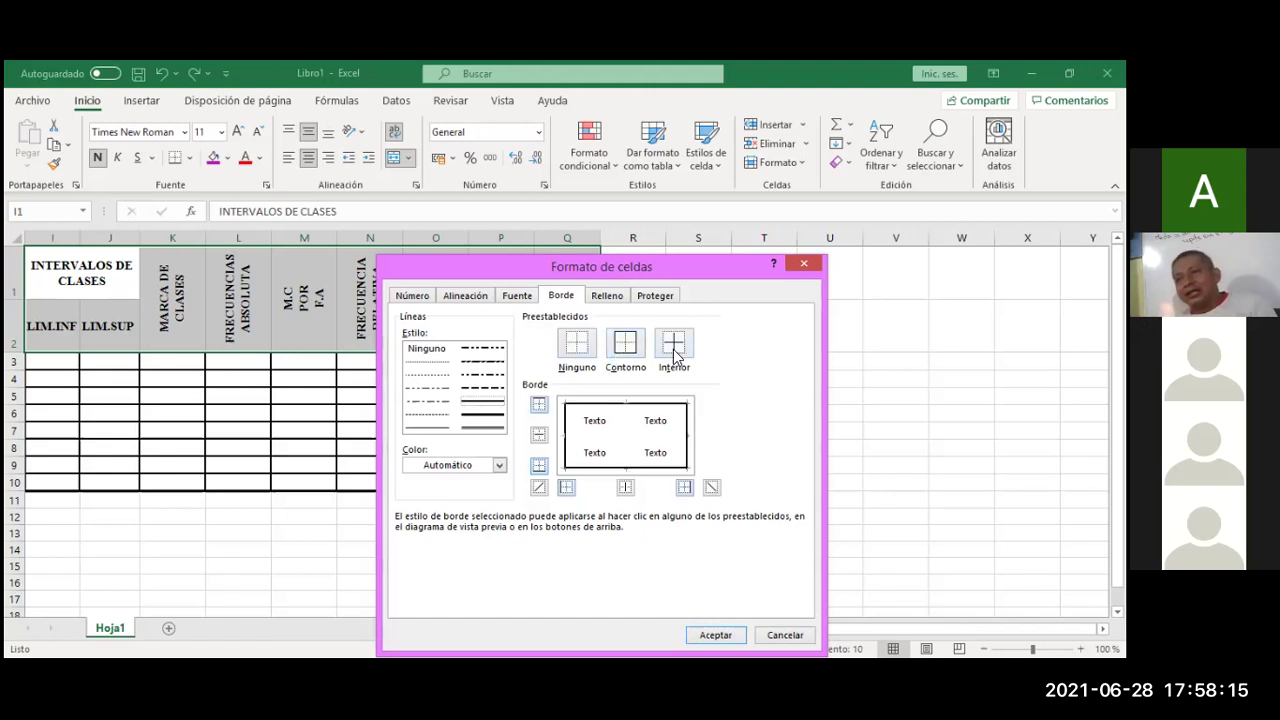
{"action": "left_click", "coordinate": [676, 355]}
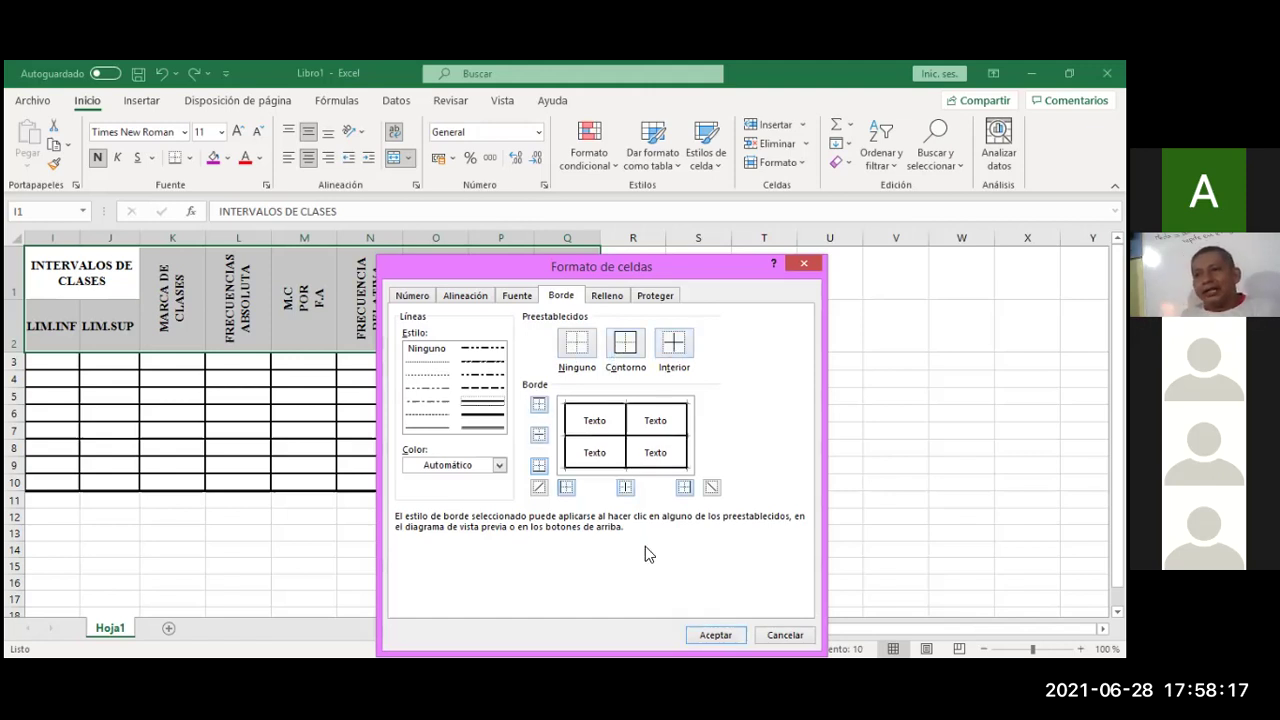
{"action": "left_click", "coordinate": [709, 636]}
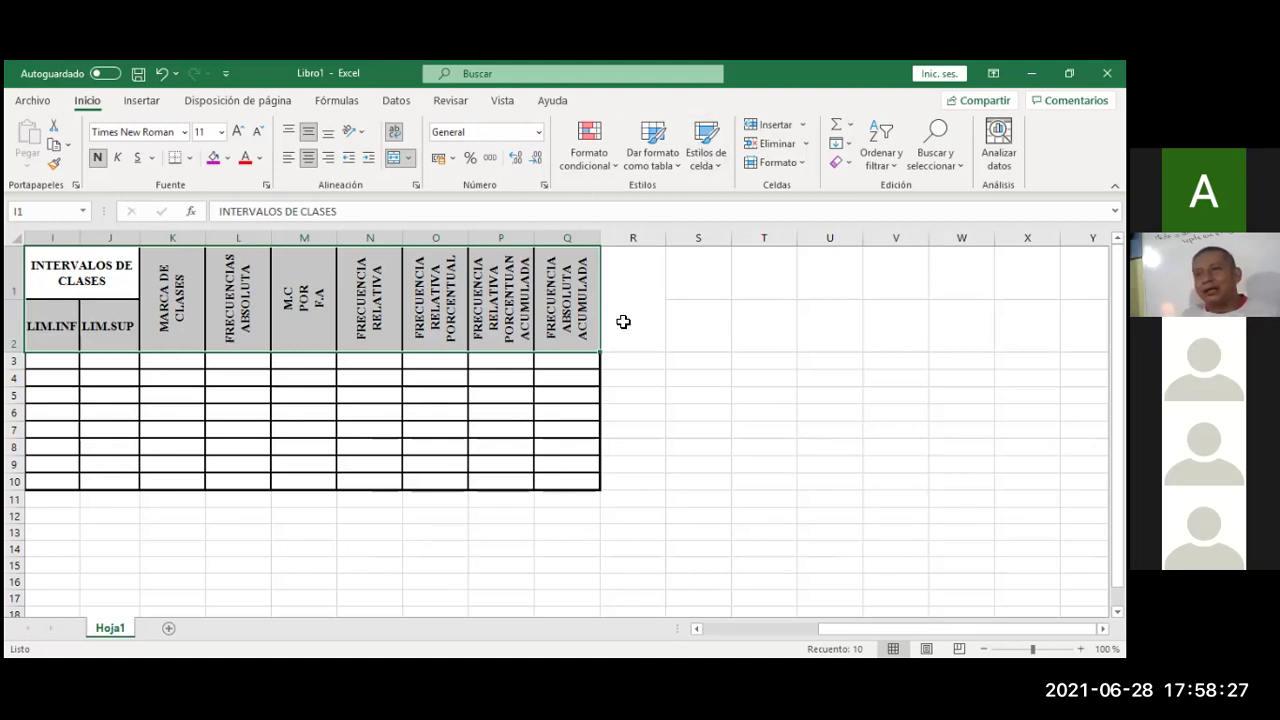
{"action": "left_click", "coordinate": [653, 341]}
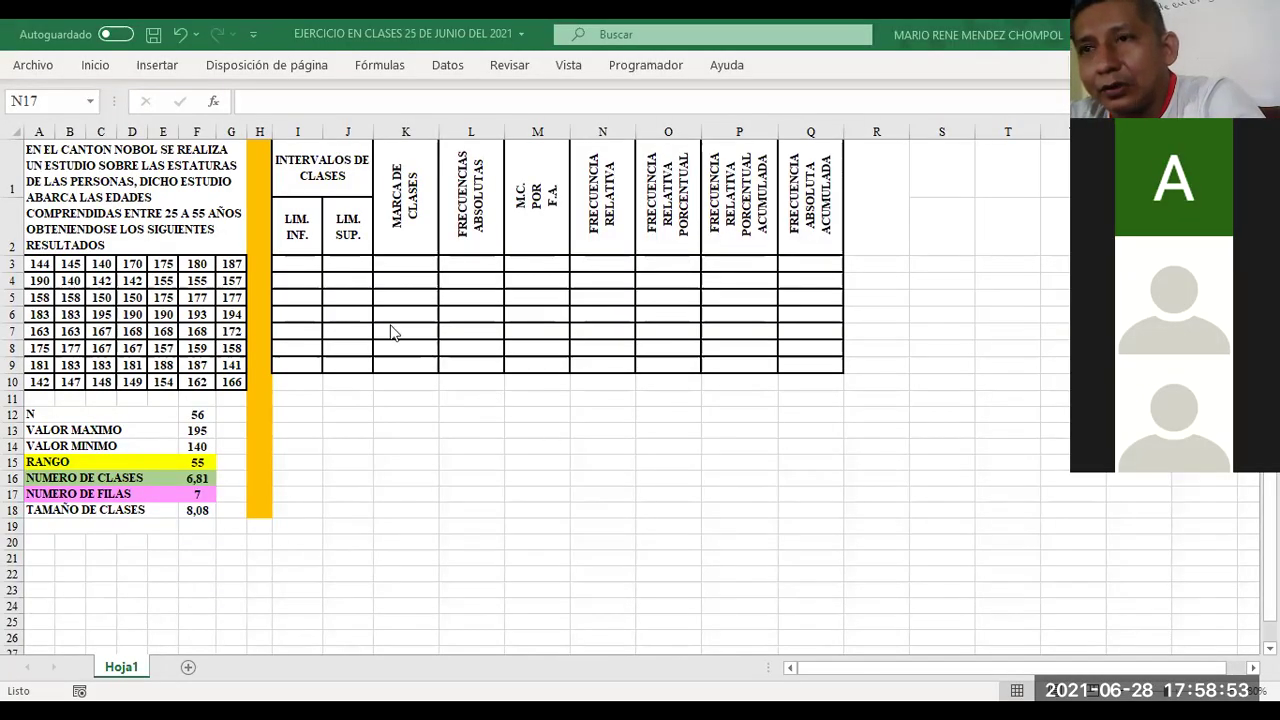
Step: Enter =+F14 in I3 so the first lower limit shows 140
{"action": "left_click", "coordinate": [285, 262]}
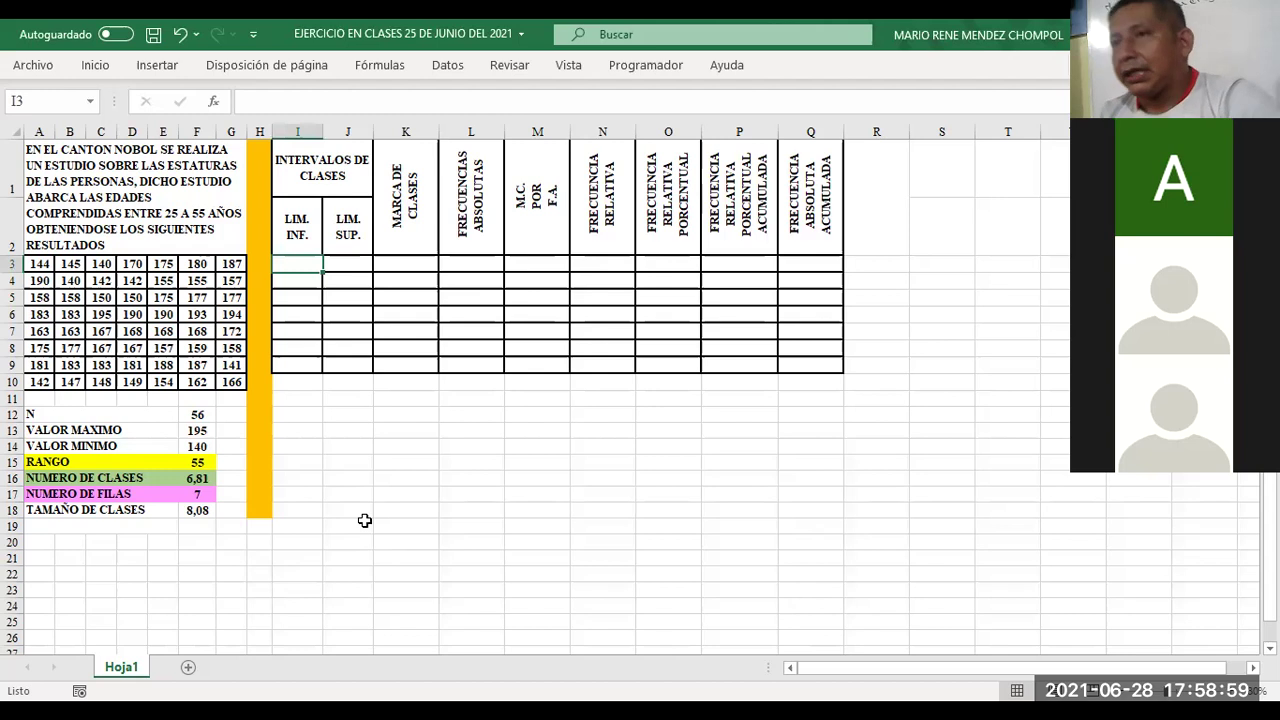
{"action": "type", "text": "+"}
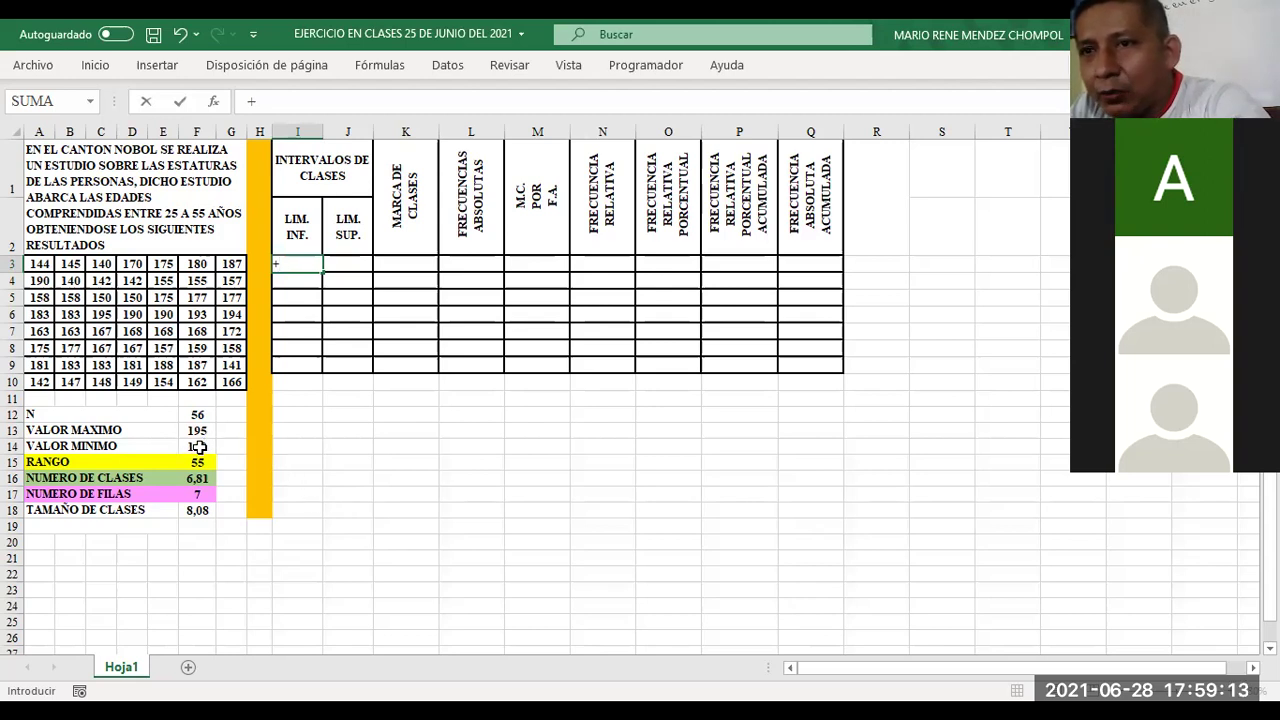
{"action": "left_click", "coordinate": [200, 448]}
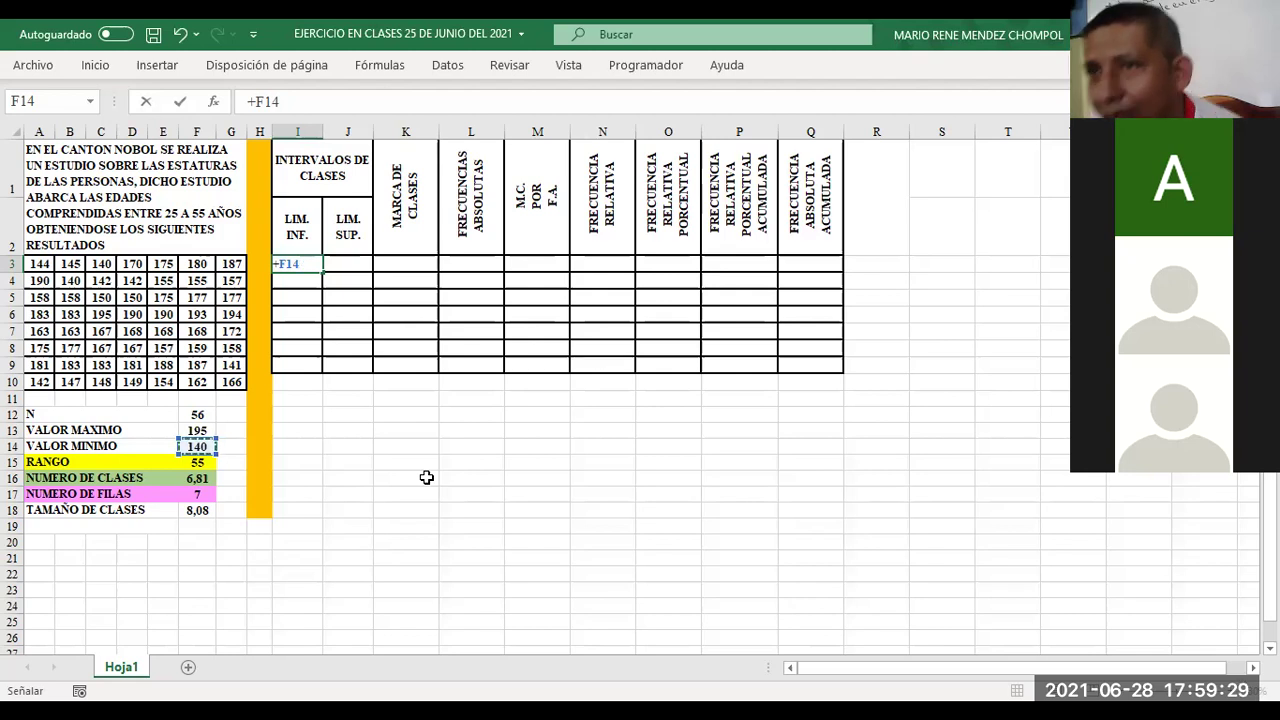
{"action": "key", "text": "Return"}
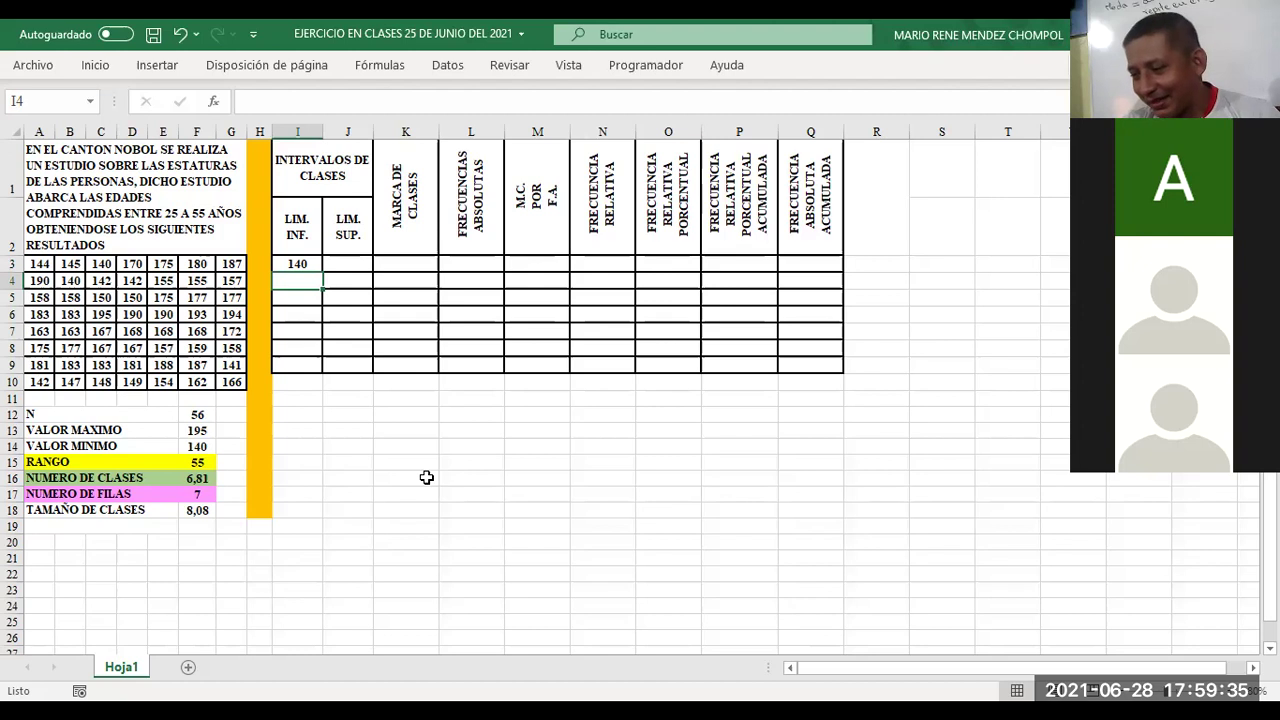
{"action": "key", "text": "Up"}
{"action": "key", "text": "Delete"}
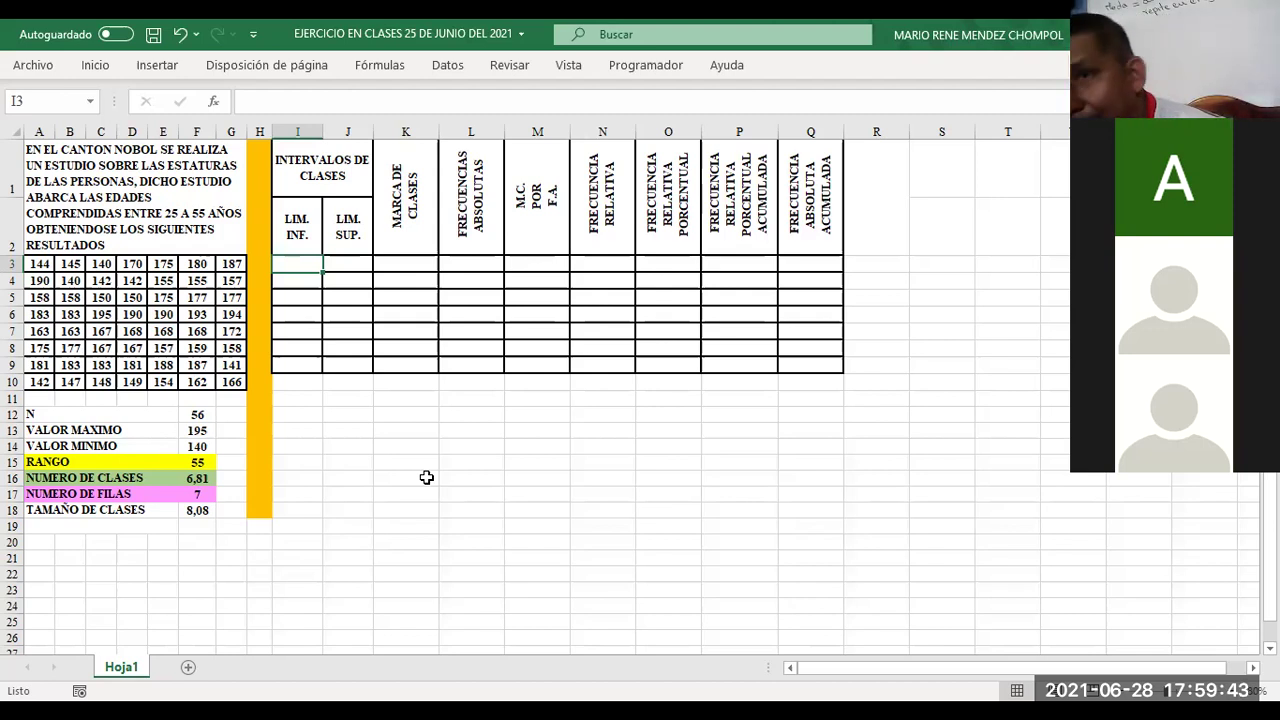
{"action": "type", "text": "+"}
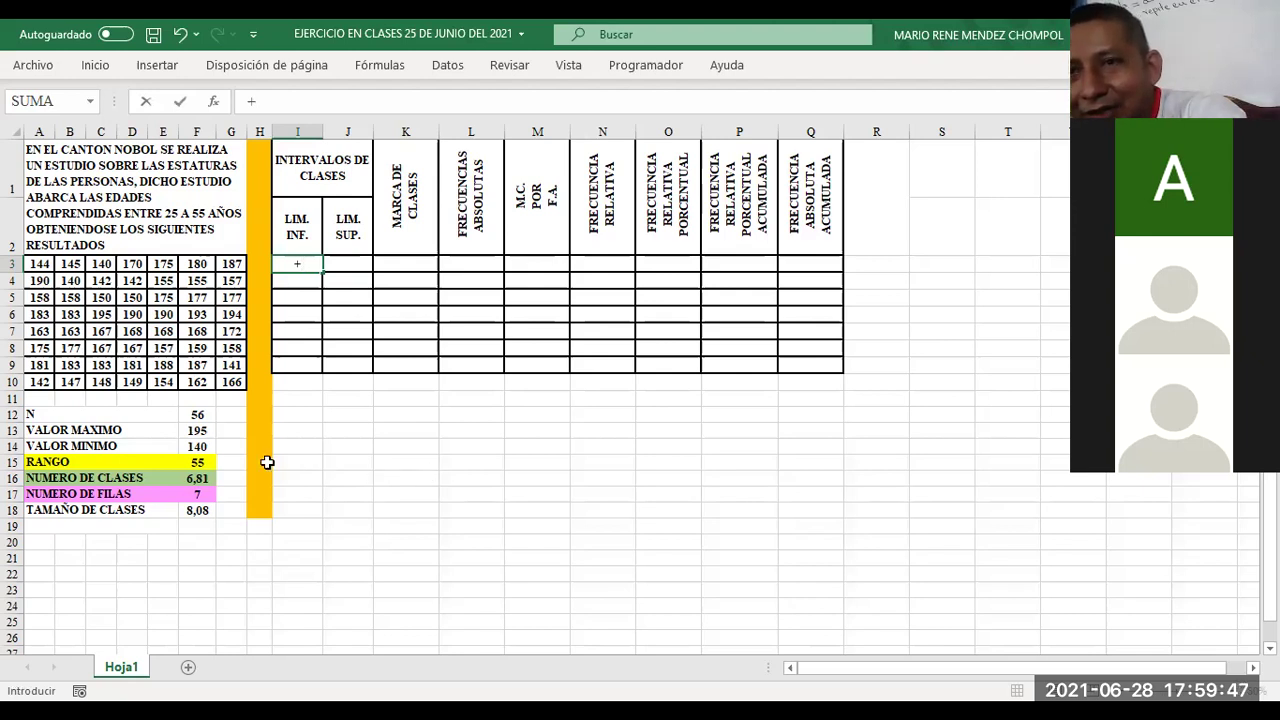
{"action": "left_click", "coordinate": [197, 446]}
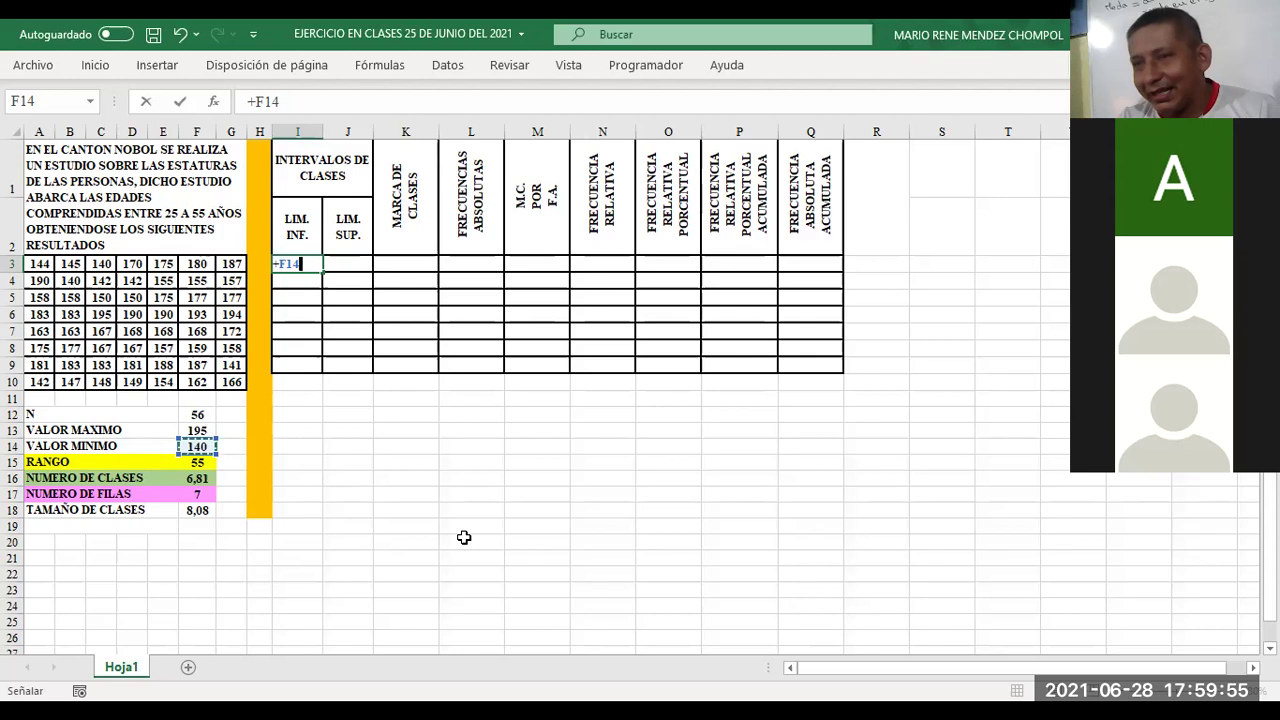
{"action": "key", "text": "Return"}
{"action": "key", "text": "Up"}
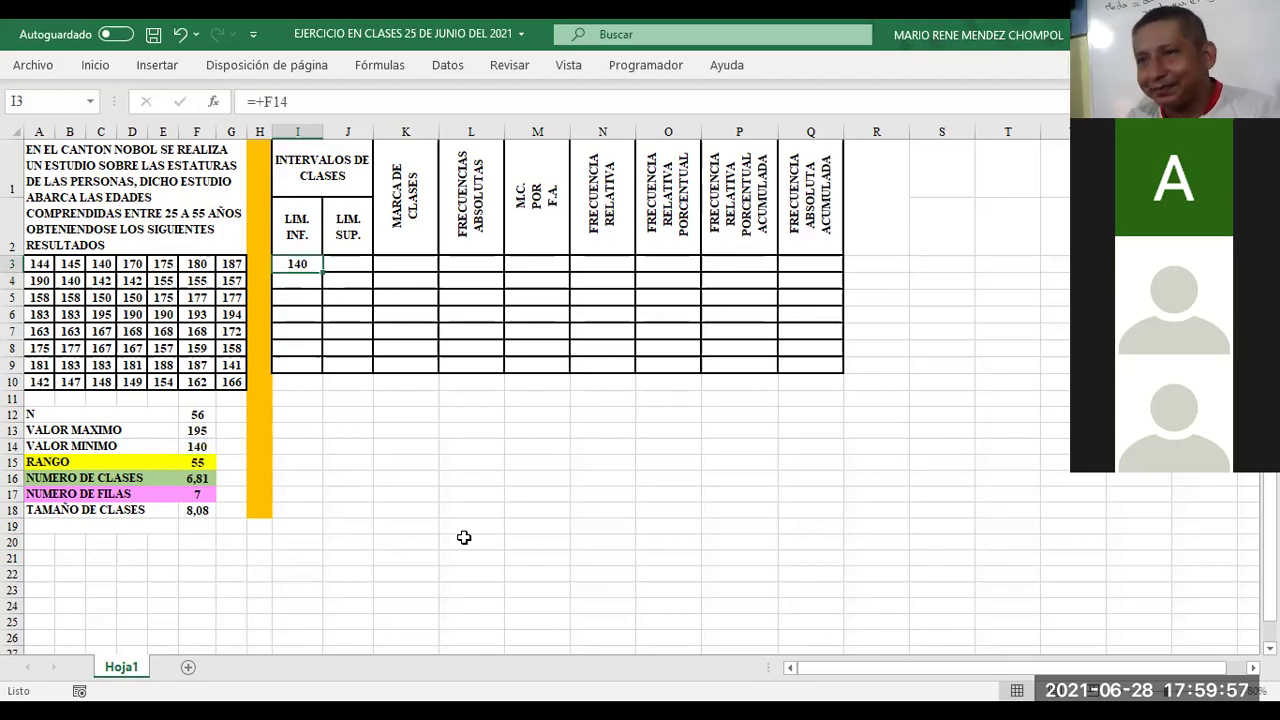
{"action": "key", "text": "Right"}
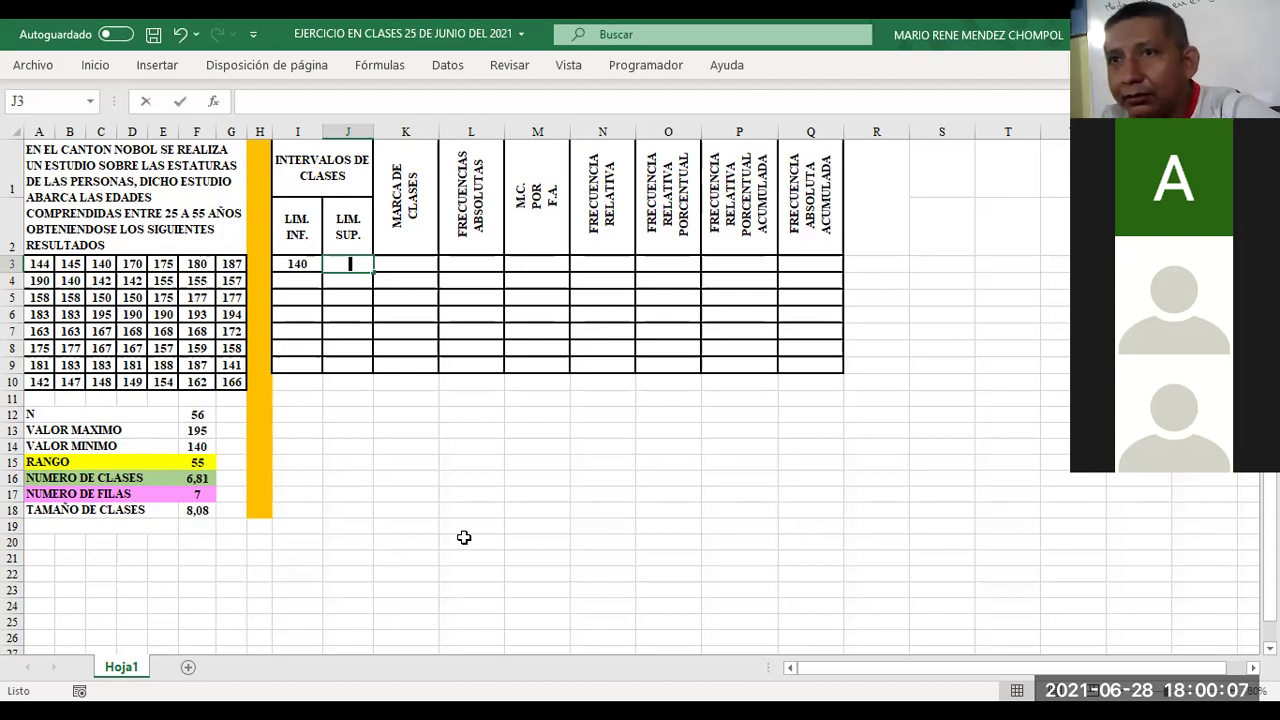
Step: Enter =I3+$F$18 in J3 so the first upper limit shows 148,08
{"action": "type", "text": "="}
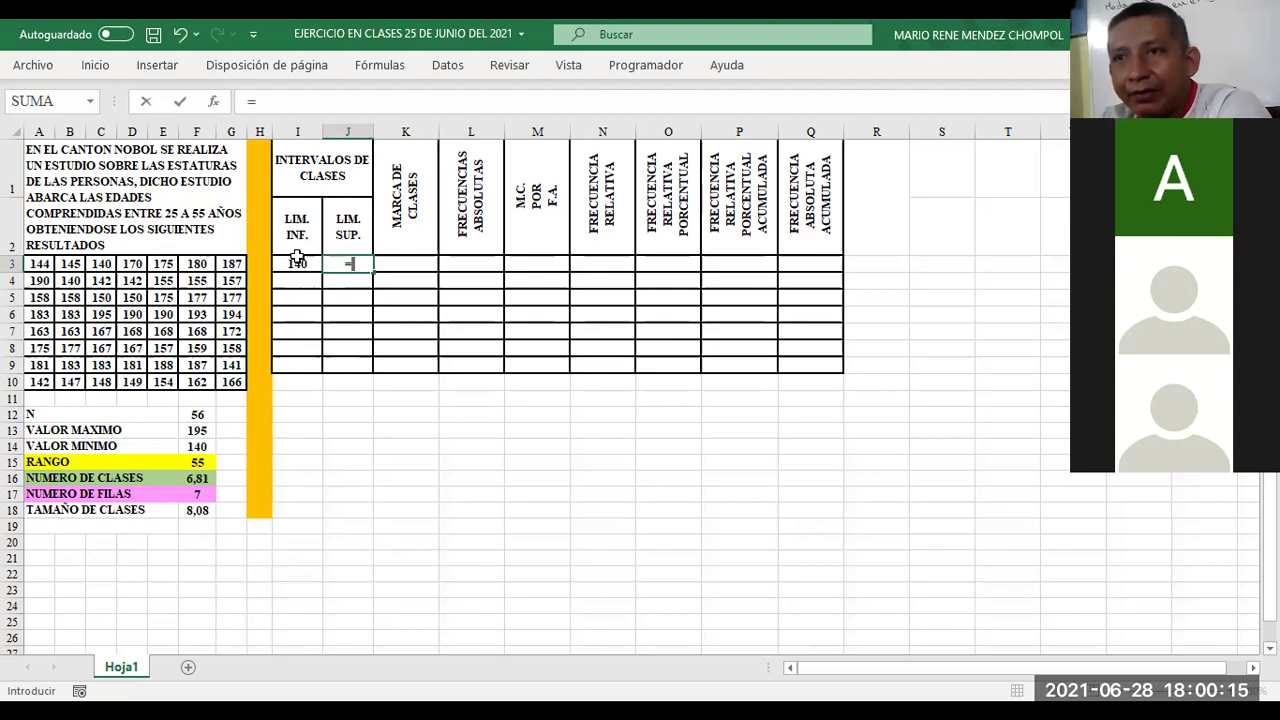
{"action": "left_click", "coordinate": [295, 261]}
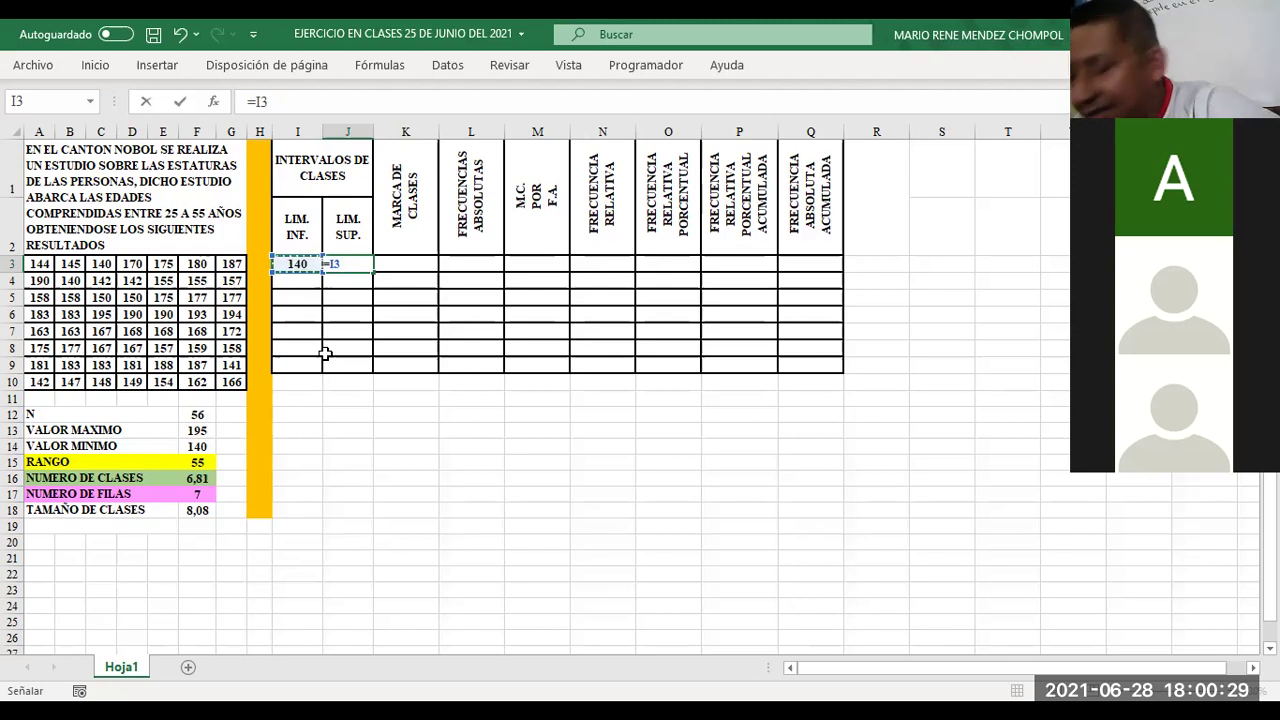
{"action": "type", "text": "+"}
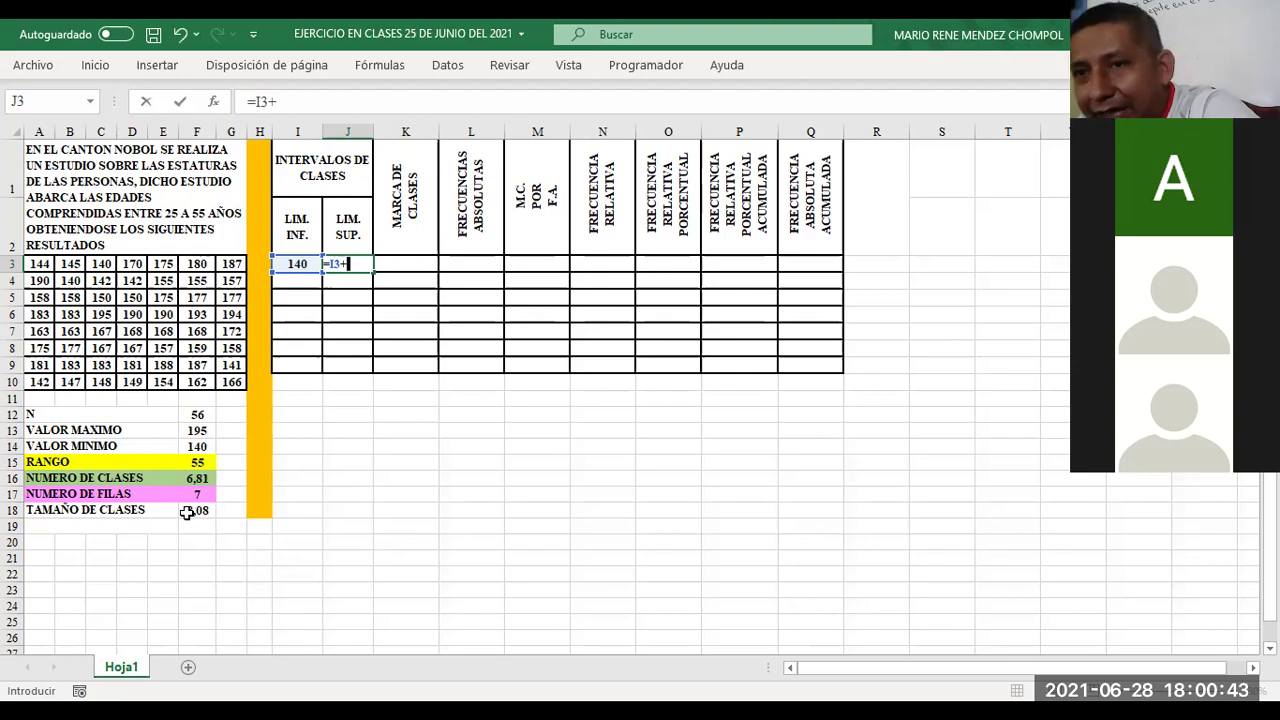
{"action": "left_click", "coordinate": [193, 508]}
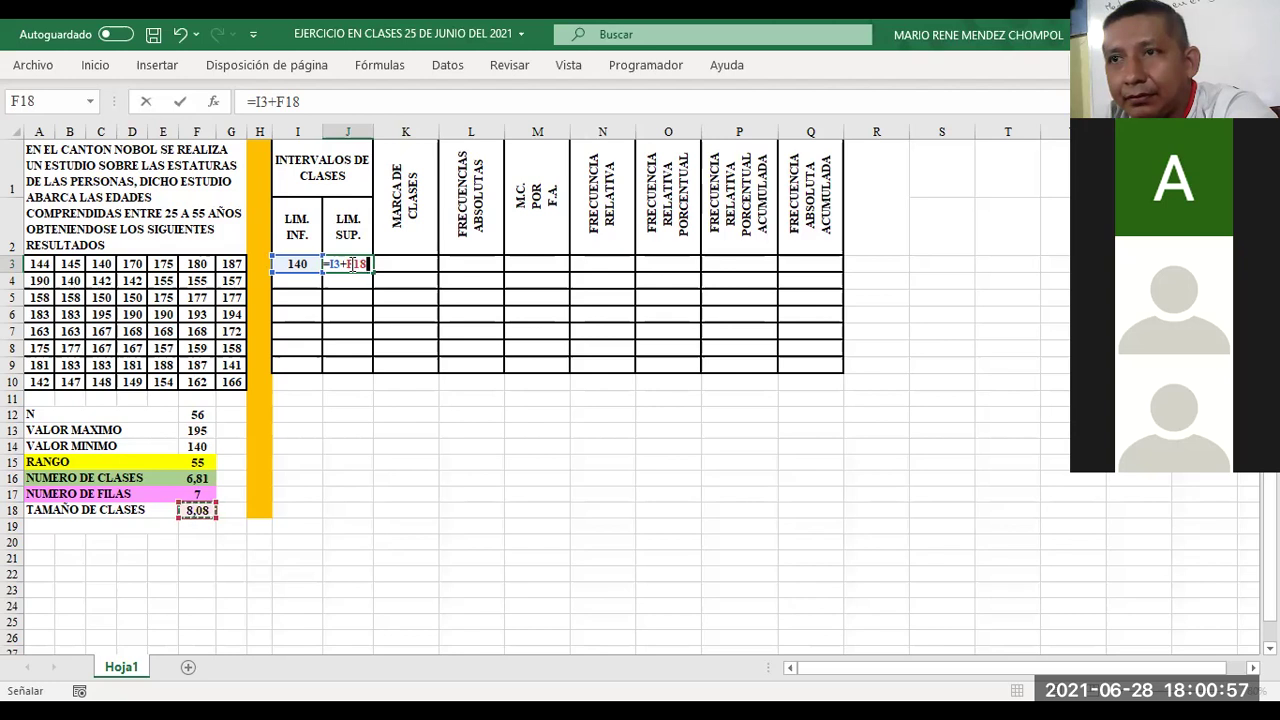
{"action": "left_click", "coordinate": [353, 264]}
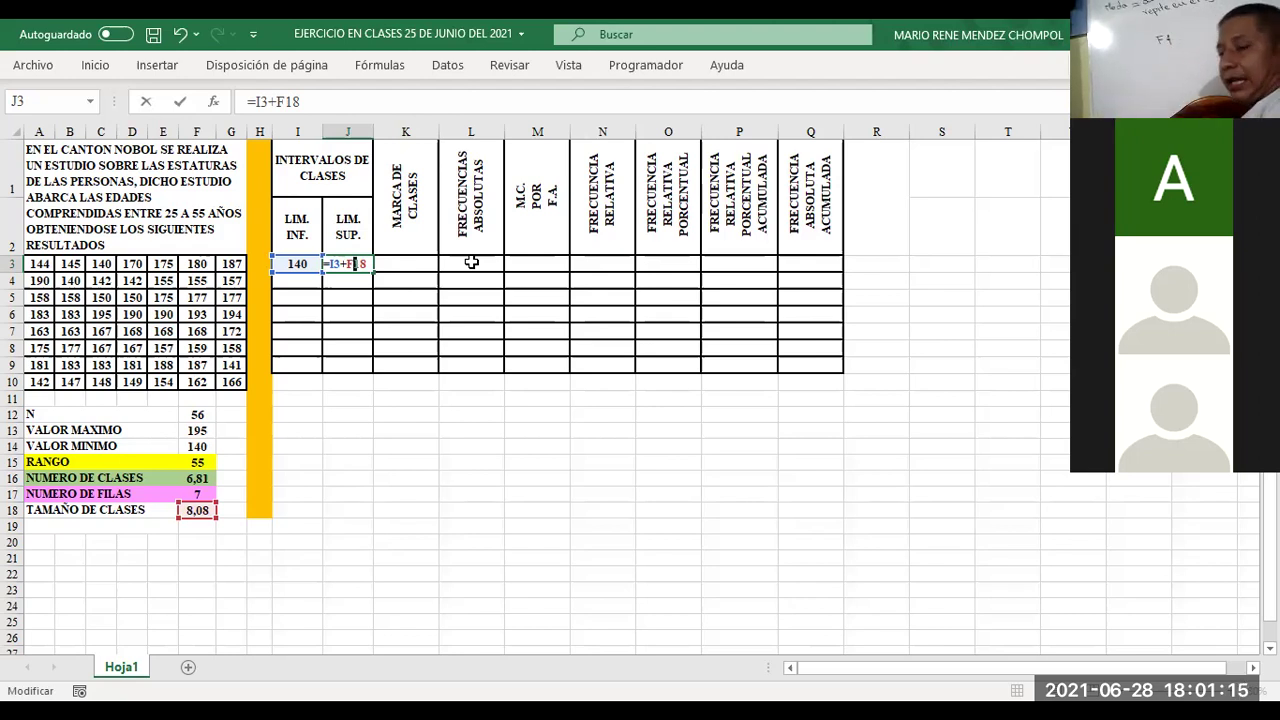
{"action": "key", "text": "F4"}
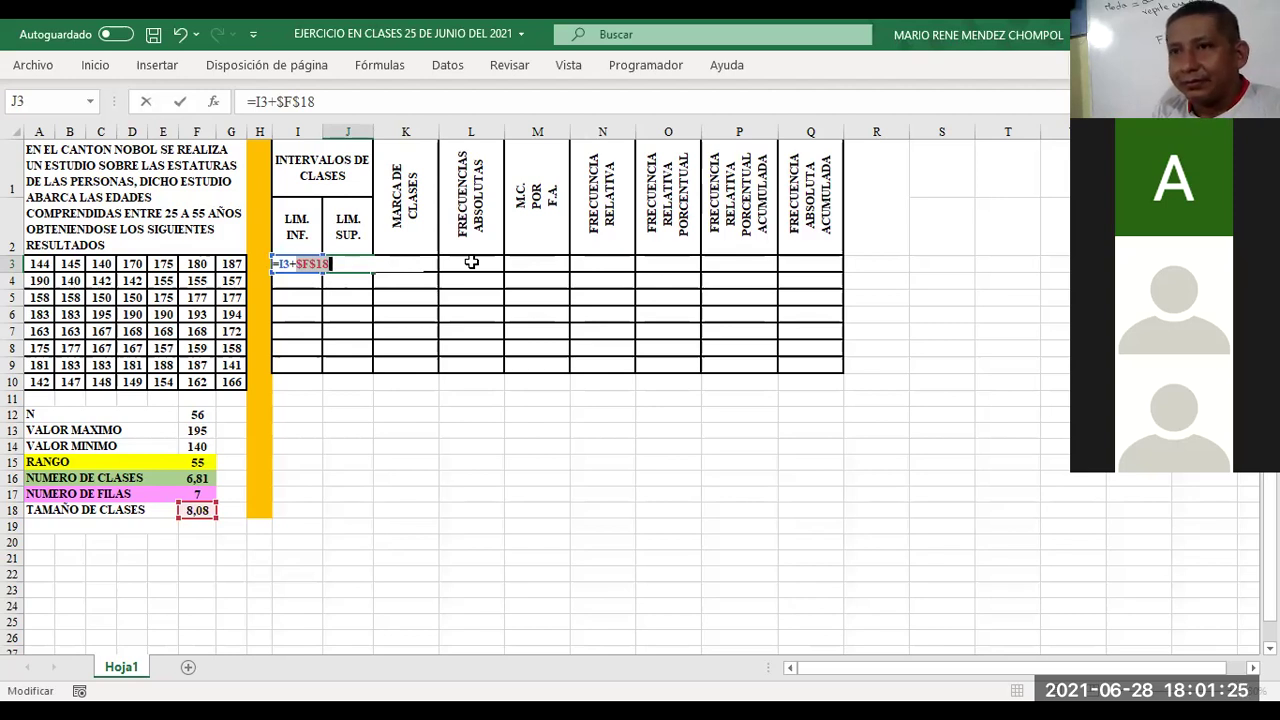
{"action": "key", "text": "Return"}
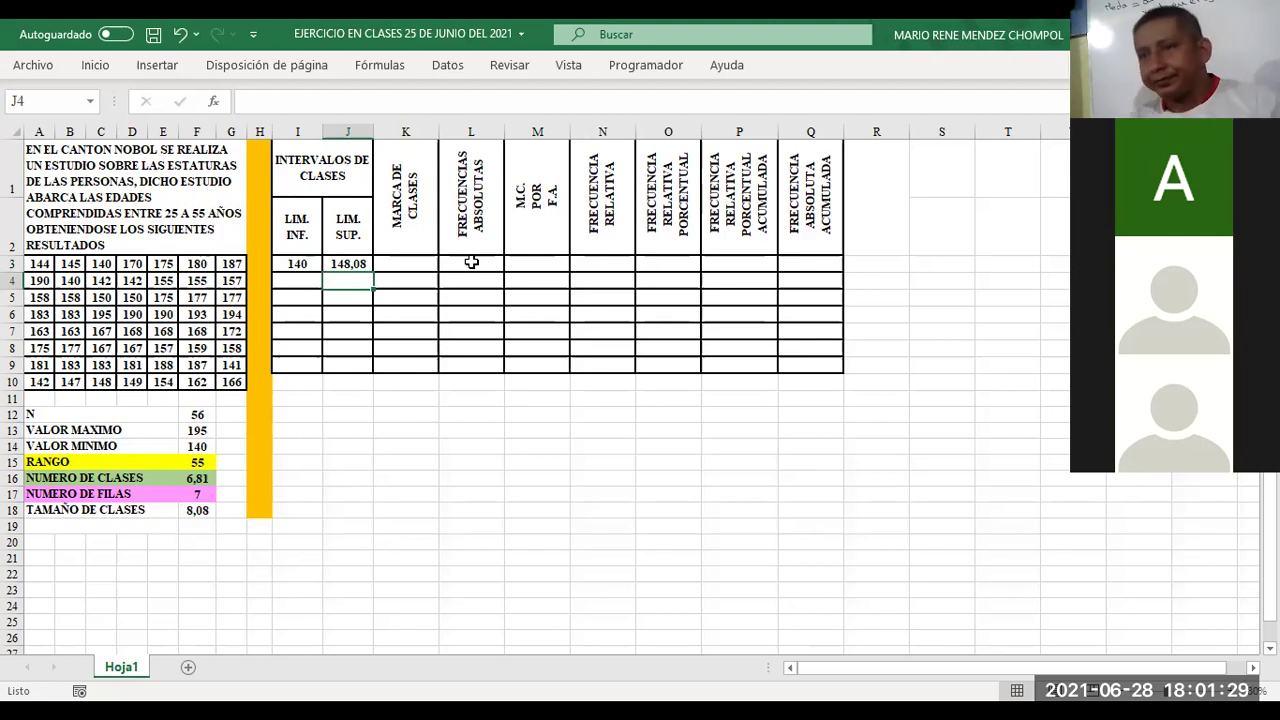
{"action": "key", "text": "Left"}
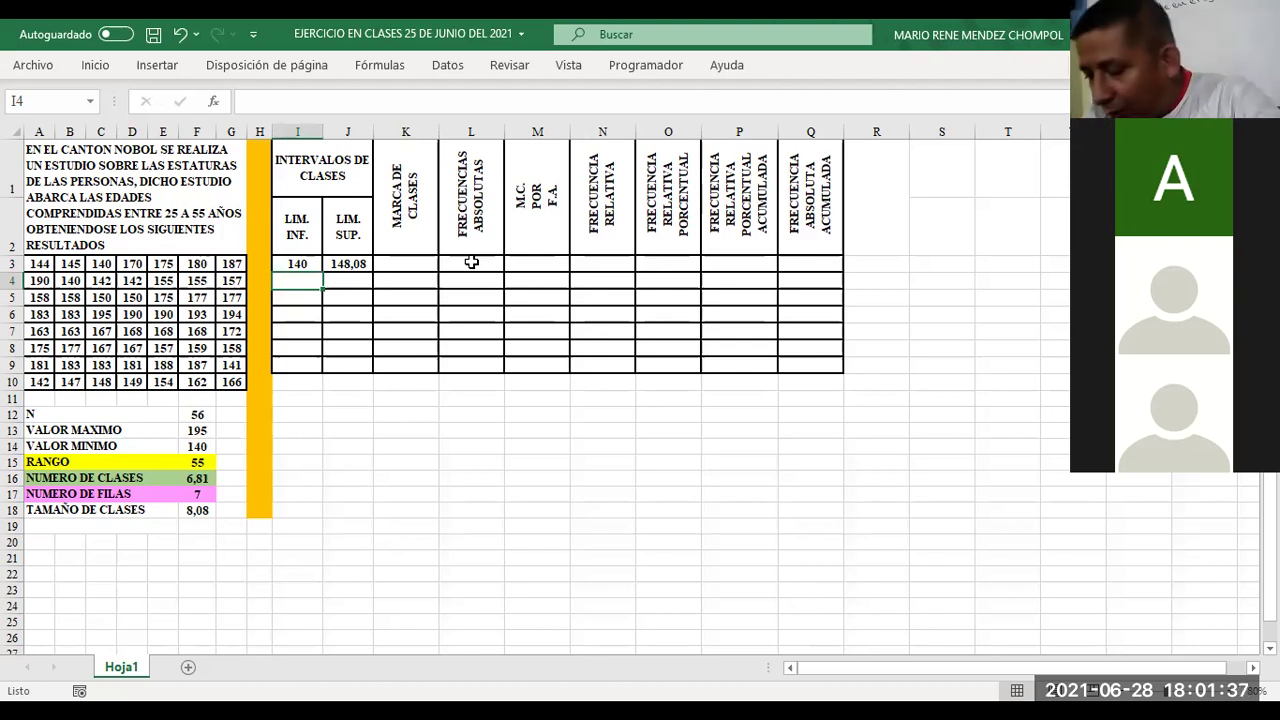
Step: Start a '+' entry in I4, then cancel it
{"action": "type", "text": "+"}
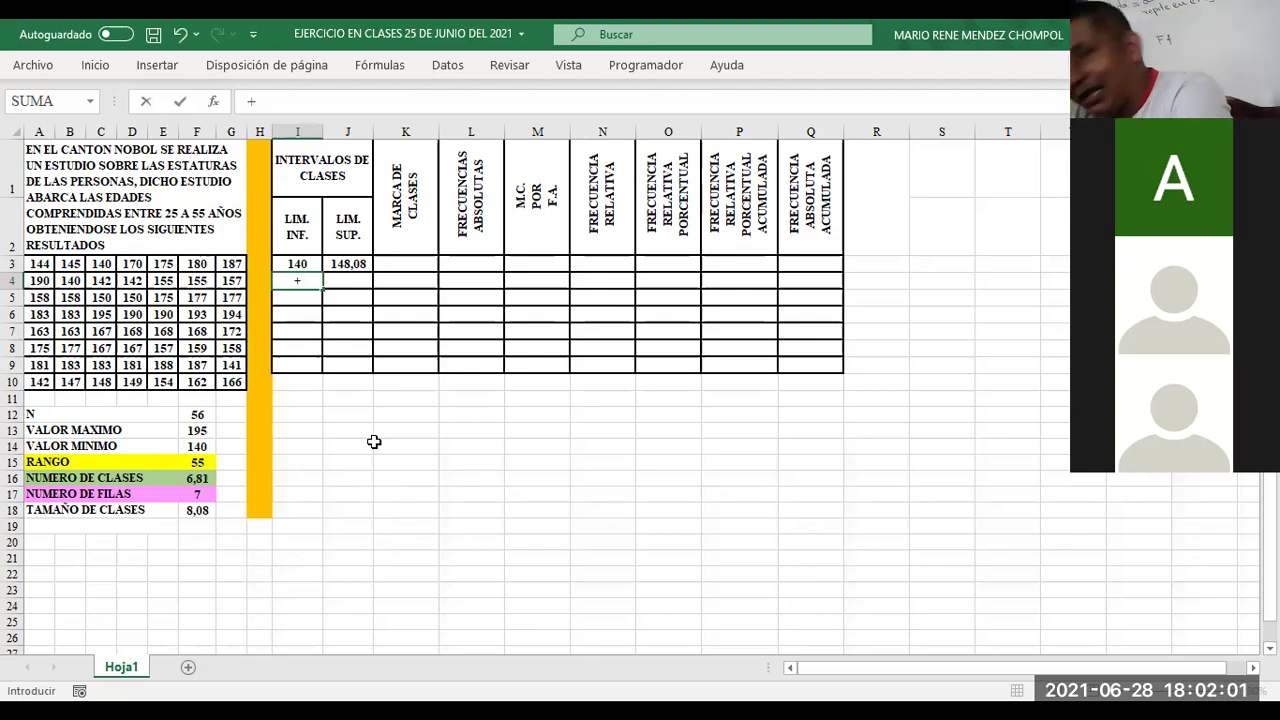
{"action": "key", "text": "Escape"}
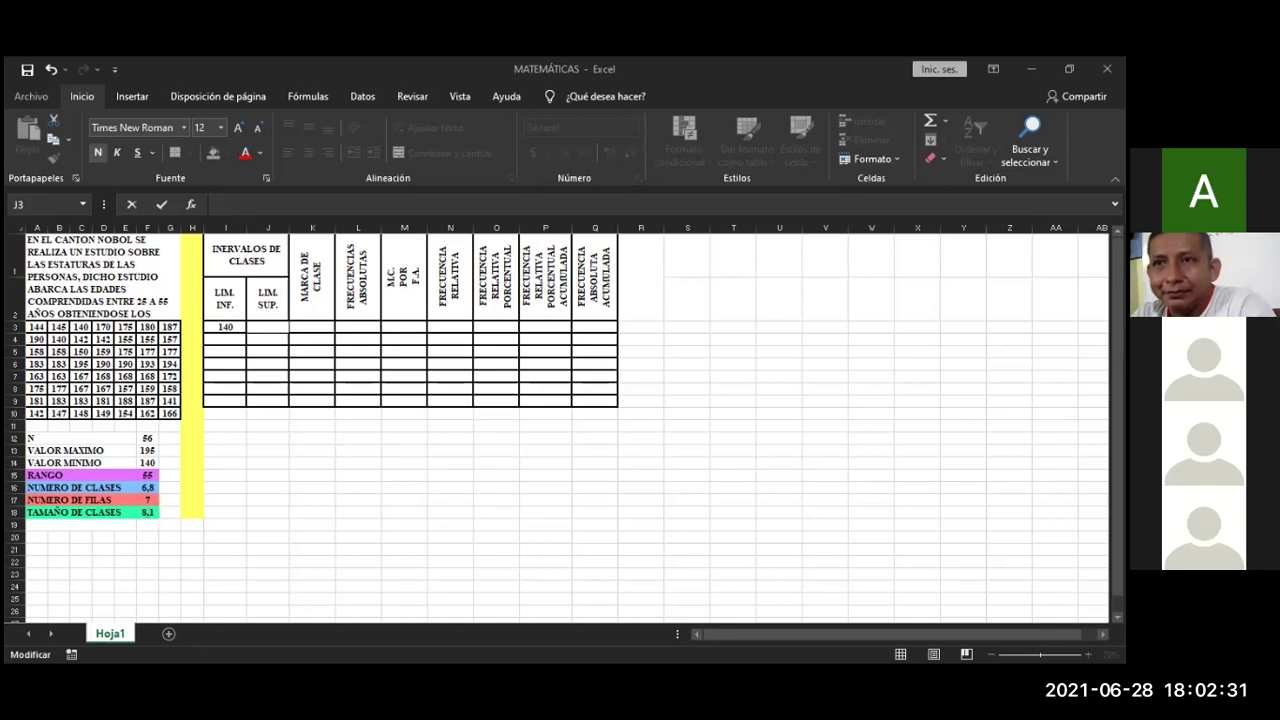
Step: Switch to the MATEMÁTICAS workbook and widen its column F
{"action": "key", "text": "alt+Tab"}
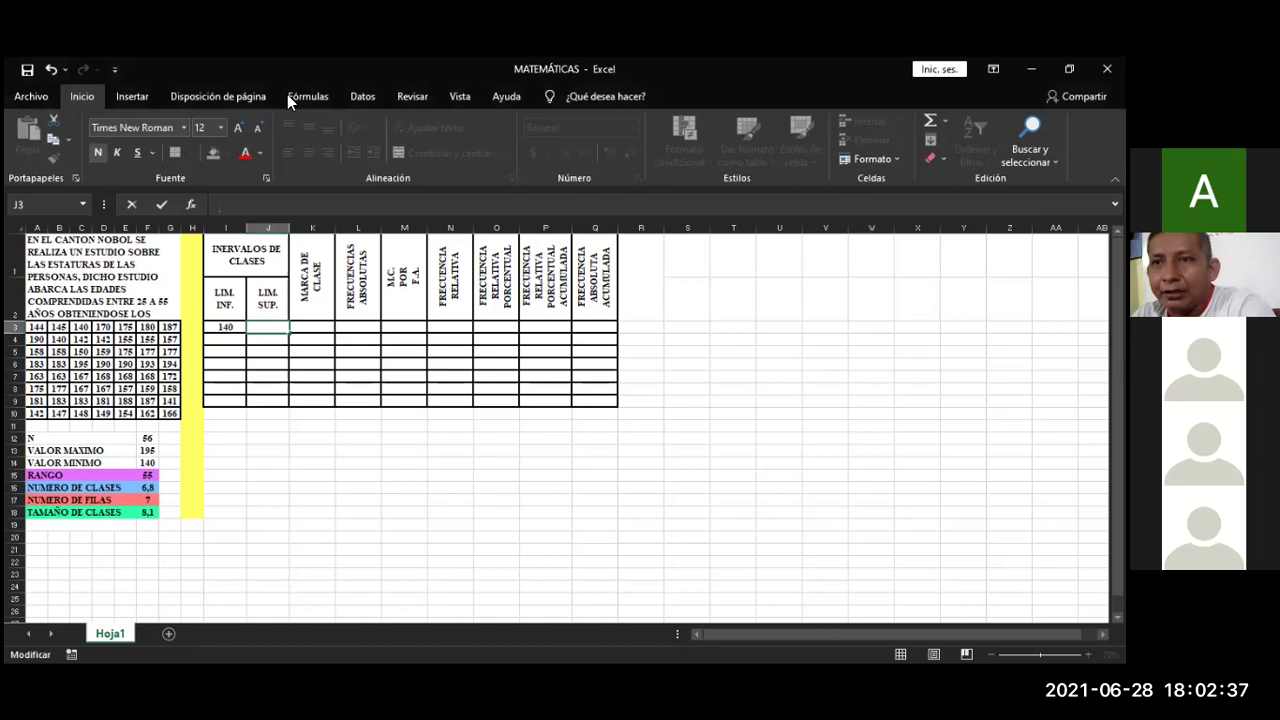
{"action": "key", "text": "alt+Tab"}
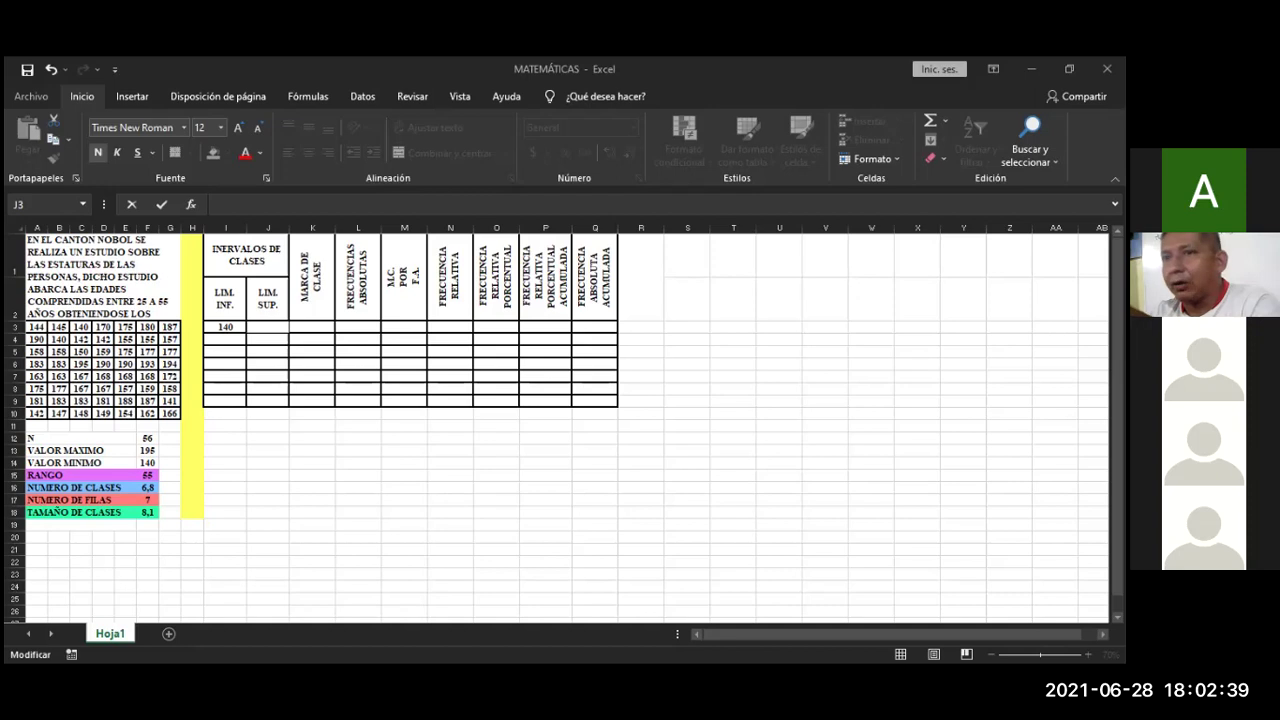
{"action": "key", "text": "alt+Tab"}
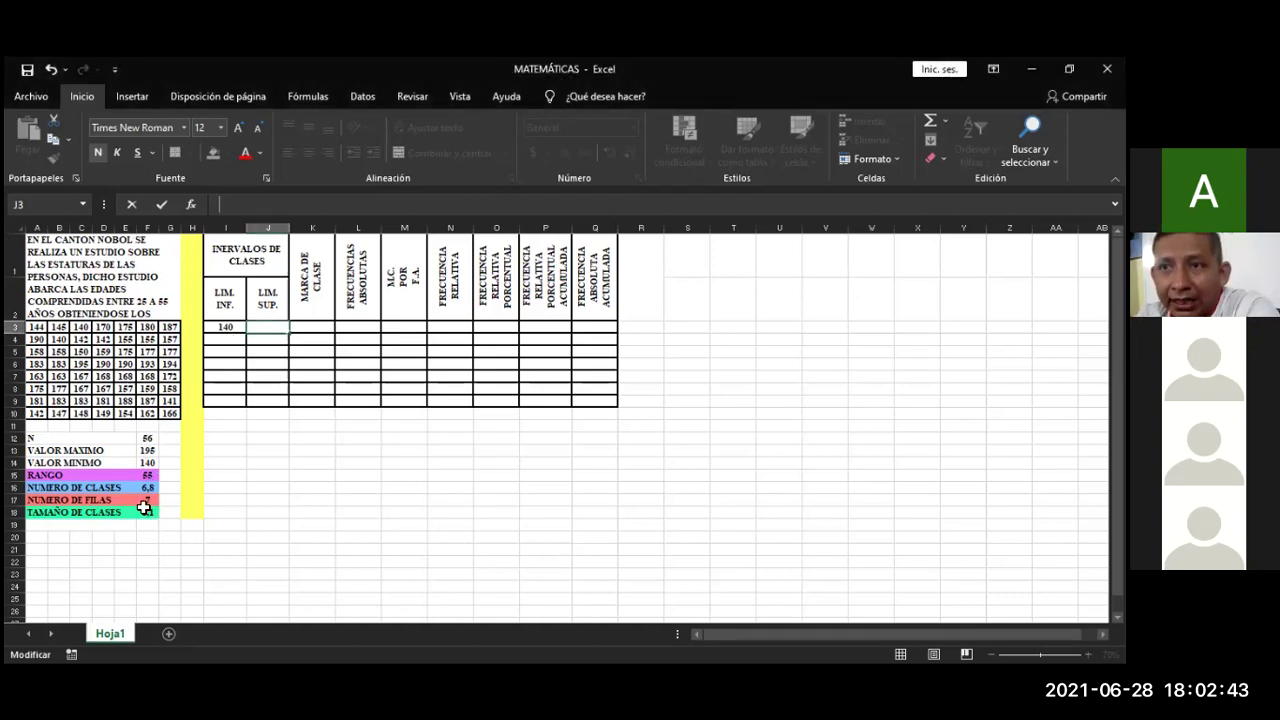
{"action": "left_click", "coordinate": [148, 228]}
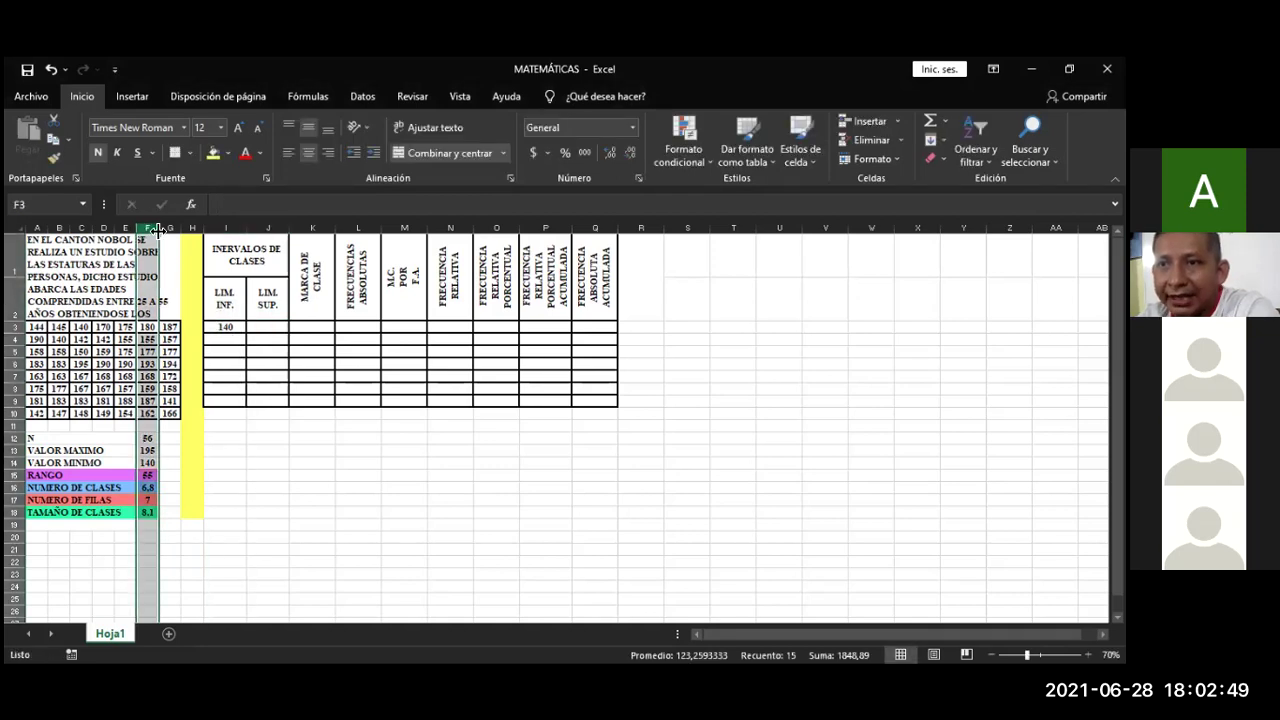
{"action": "left_click_drag", "start_coordinate": [159, 229], "coordinate": [168, 229]}
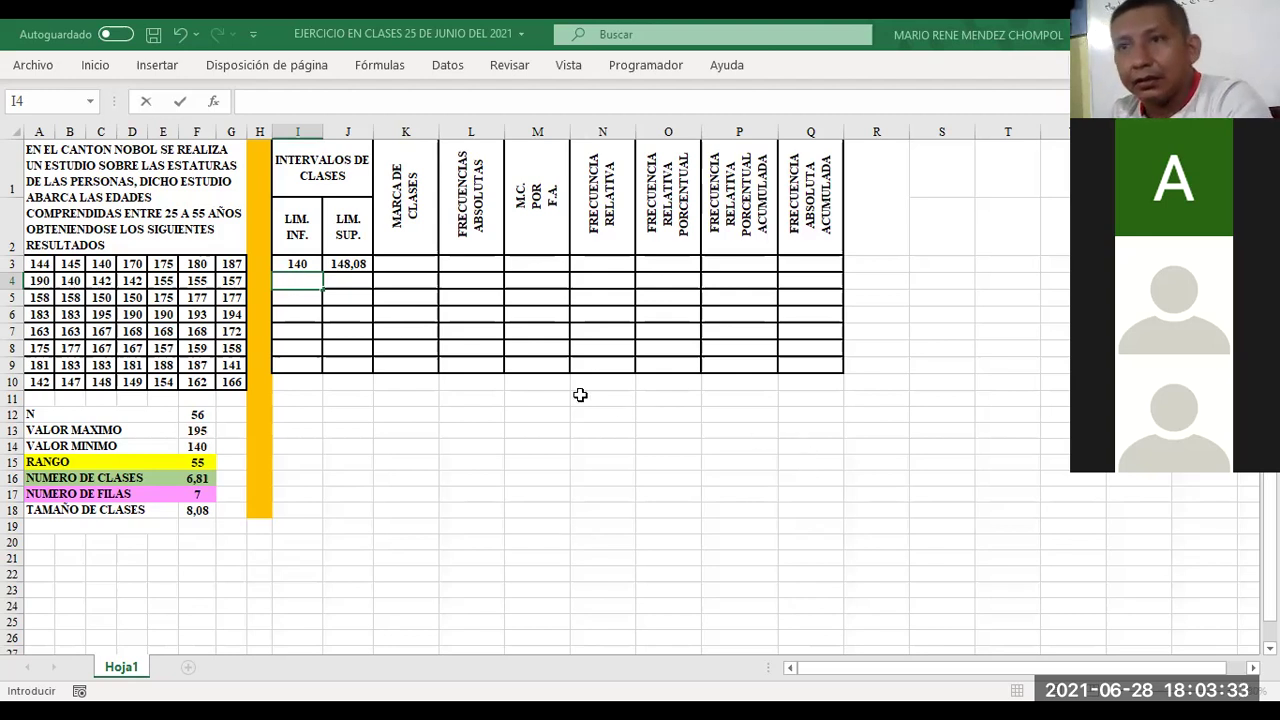
Step: Clear J3 and re-enter =I3+$F$18, giving 148,08
{"action": "left_click", "coordinate": [345, 263]}
{"action": "key", "text": "Delete"}
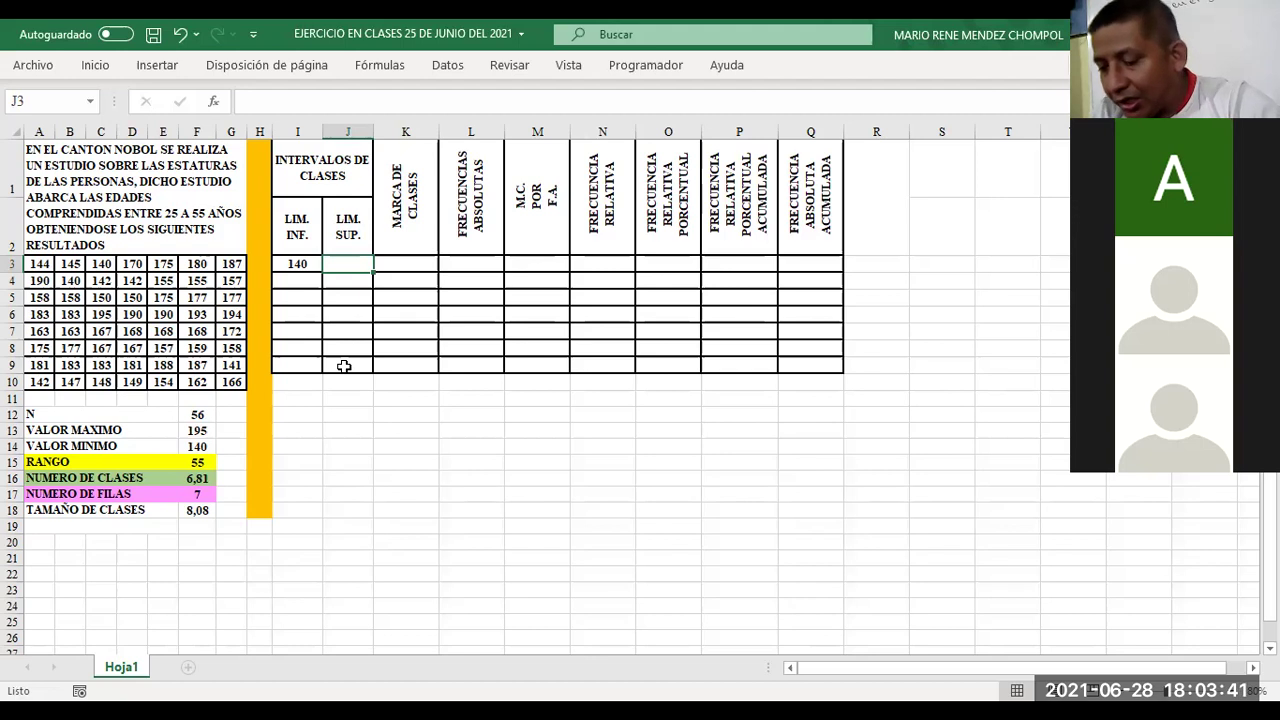
{"action": "type", "text": "="}
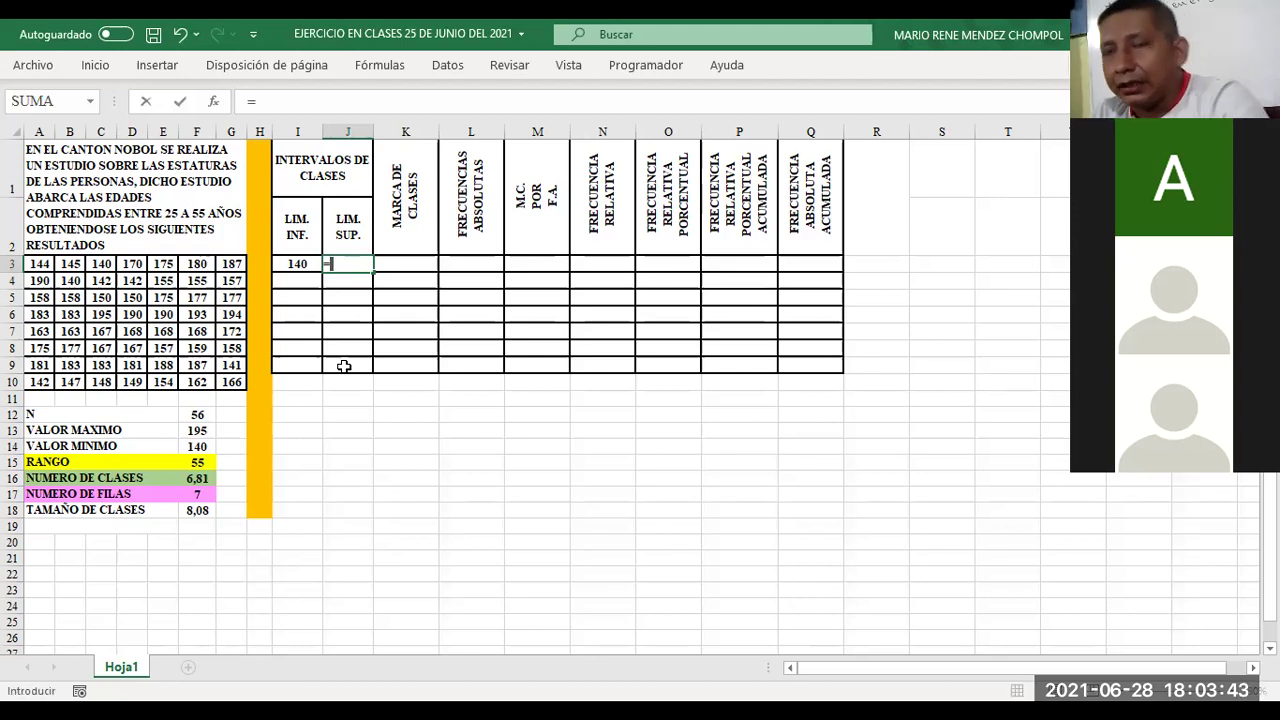
{"action": "left_click", "coordinate": [285, 264]}
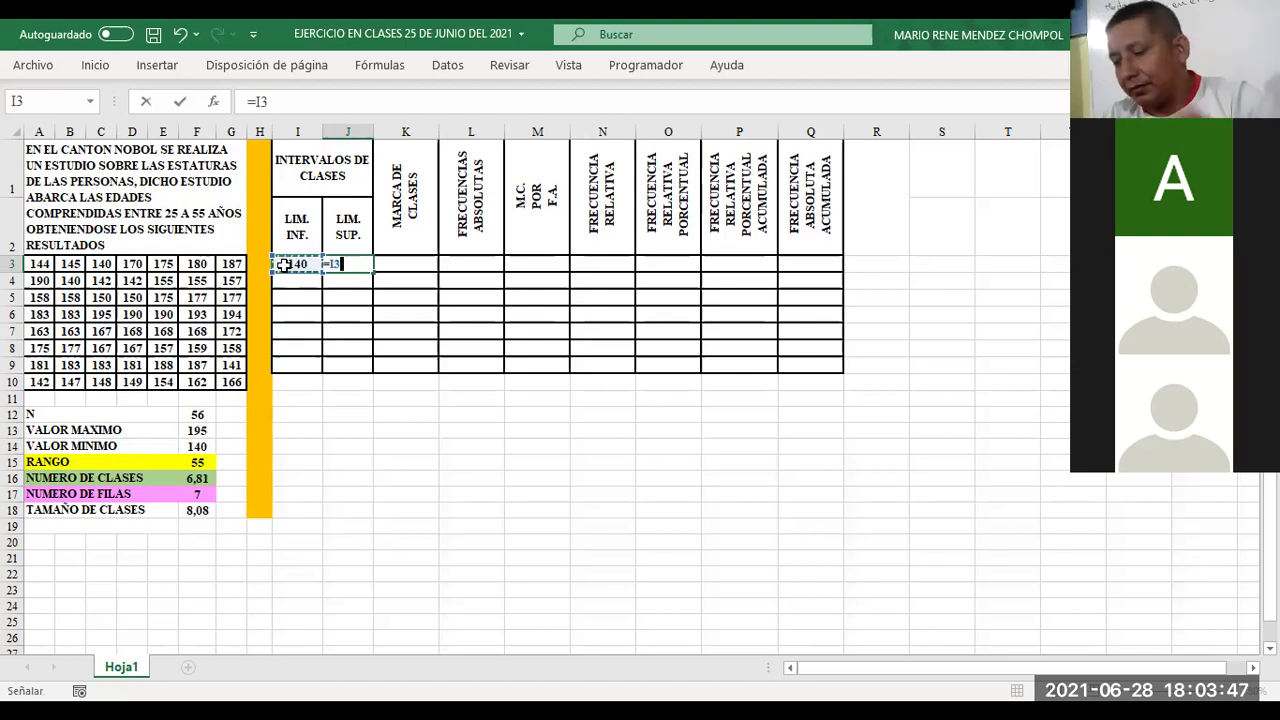
{"action": "type", "text": "+"}
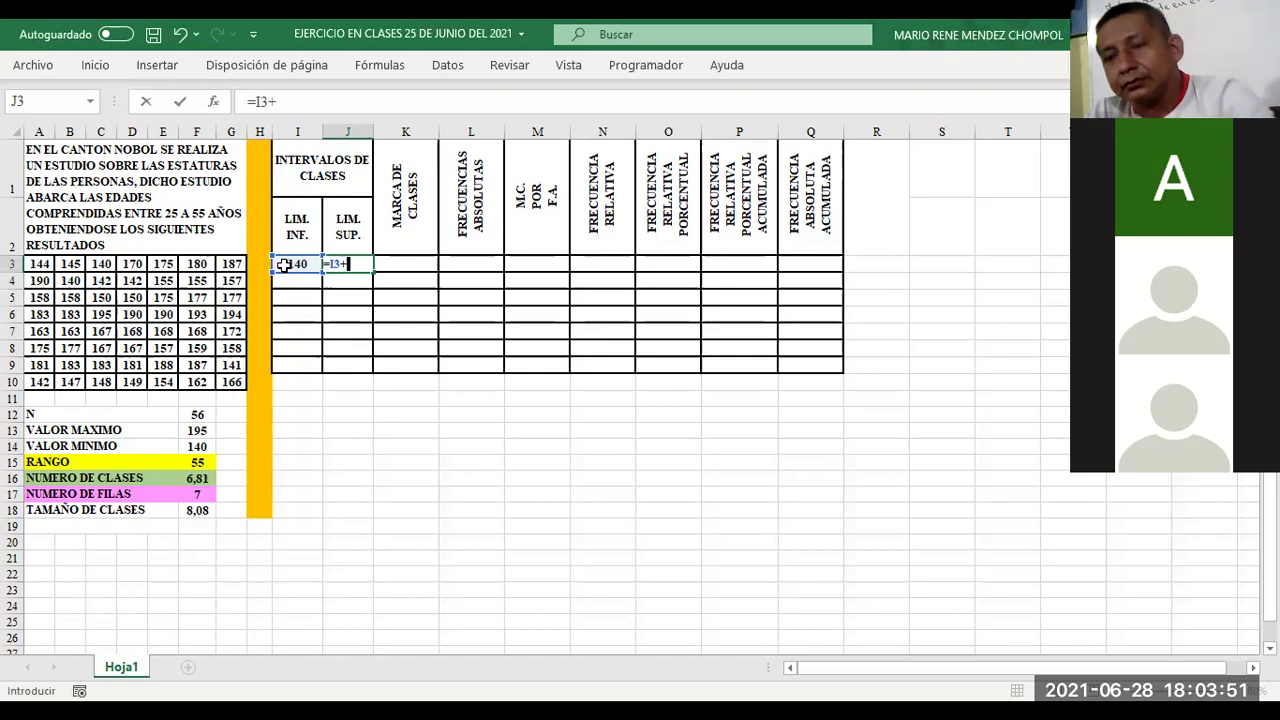
{"action": "left_click", "coordinate": [194, 511]}
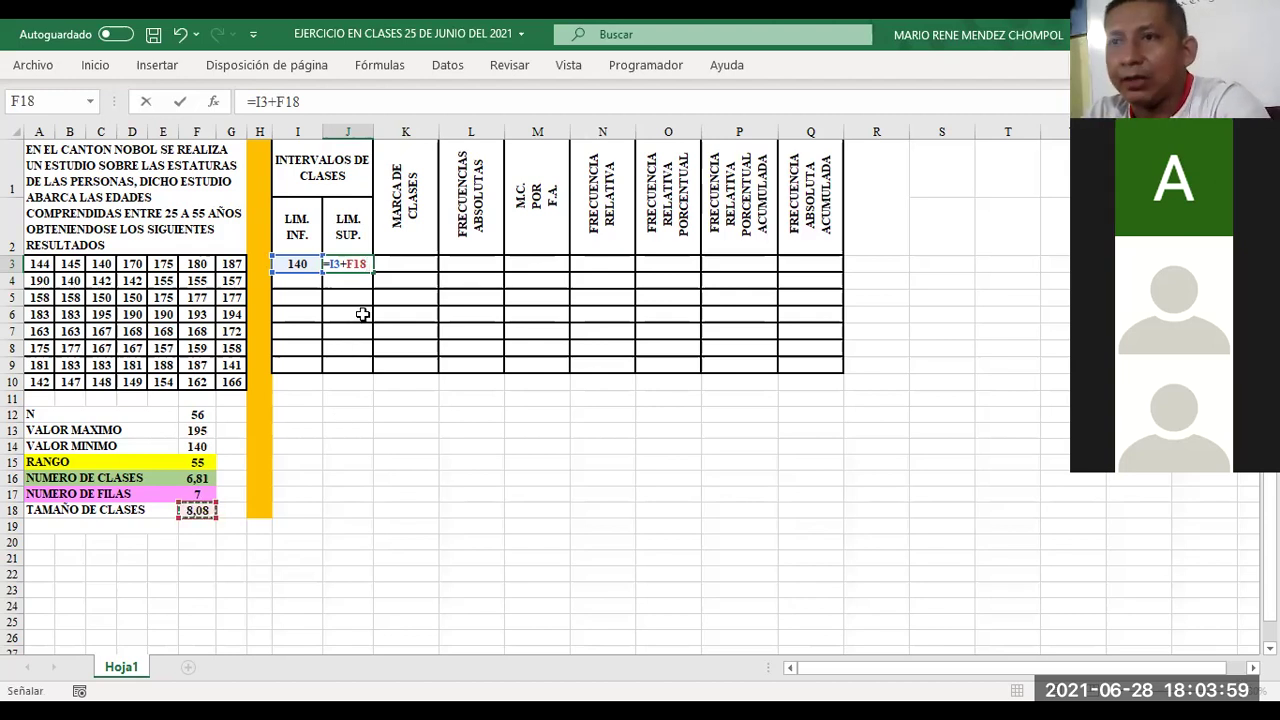
{"action": "left_click", "coordinate": [349, 263]}
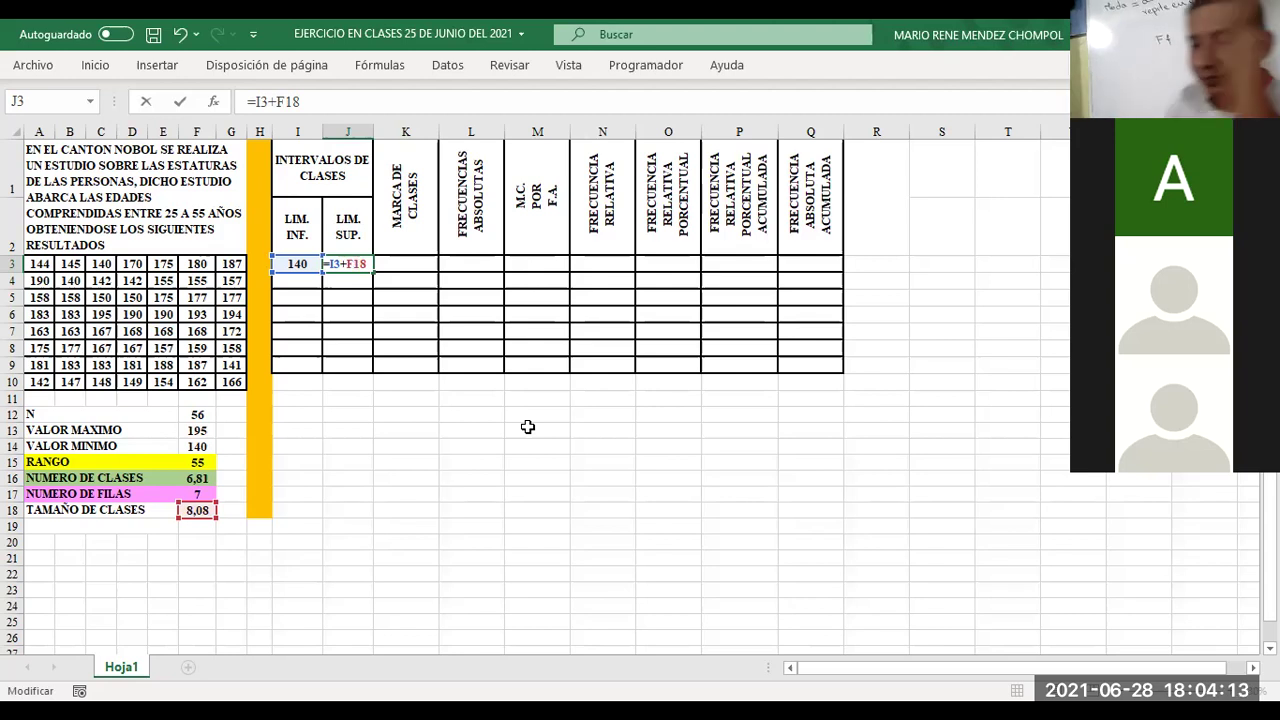
{"action": "key", "text": "F4"}
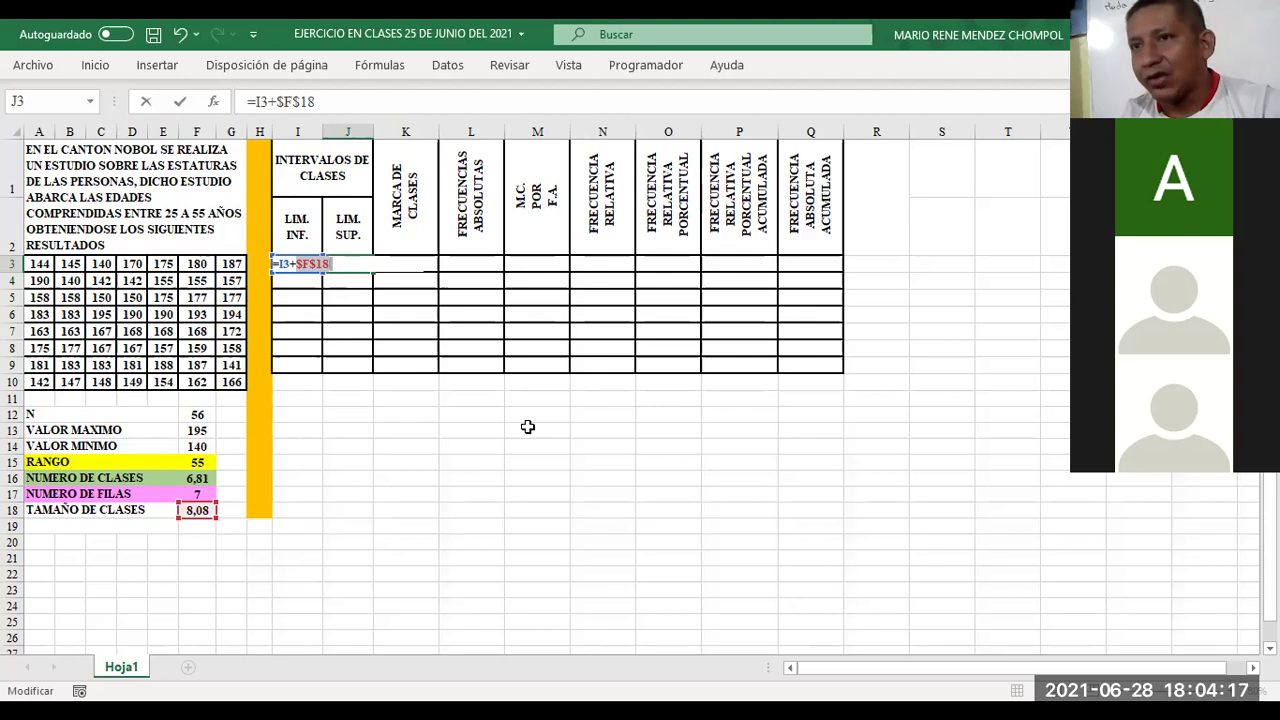
{"action": "key", "text": "Return"}
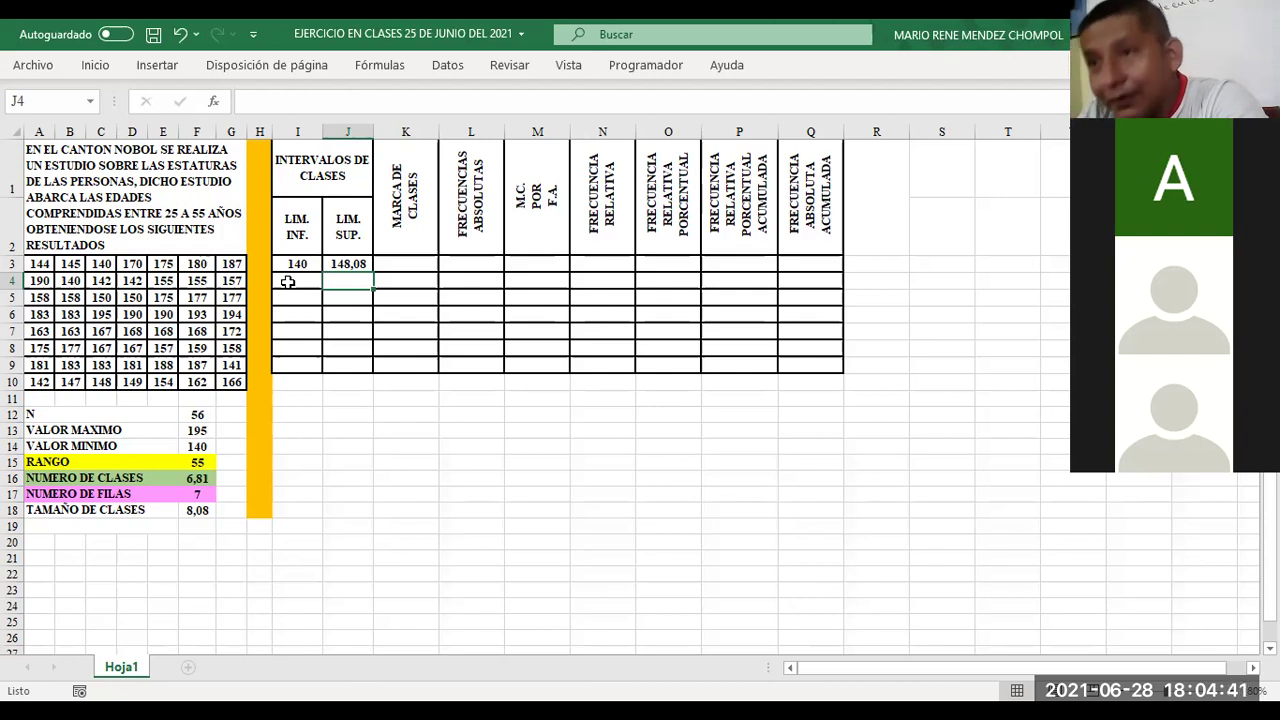
Step: Set I4 to =+J3 so the second lower limit shows 148,08
{"action": "left_click", "coordinate": [286, 283]}
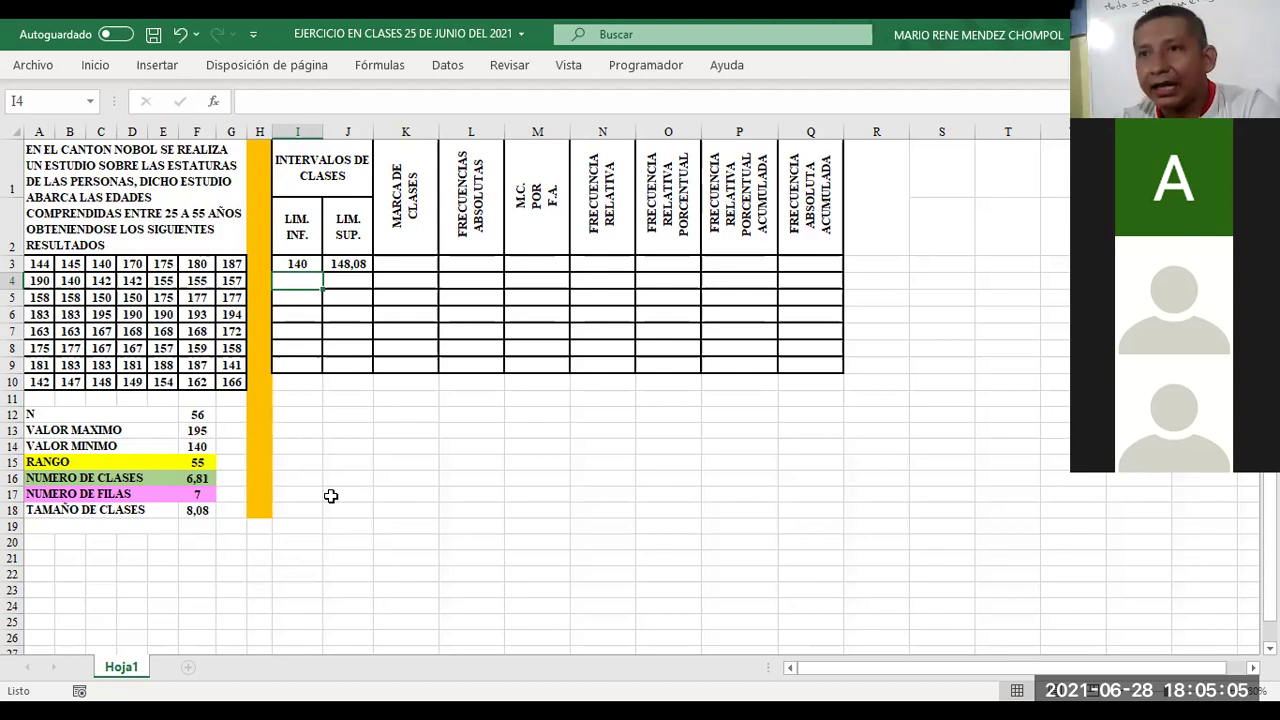
{"action": "type", "text": "+"}
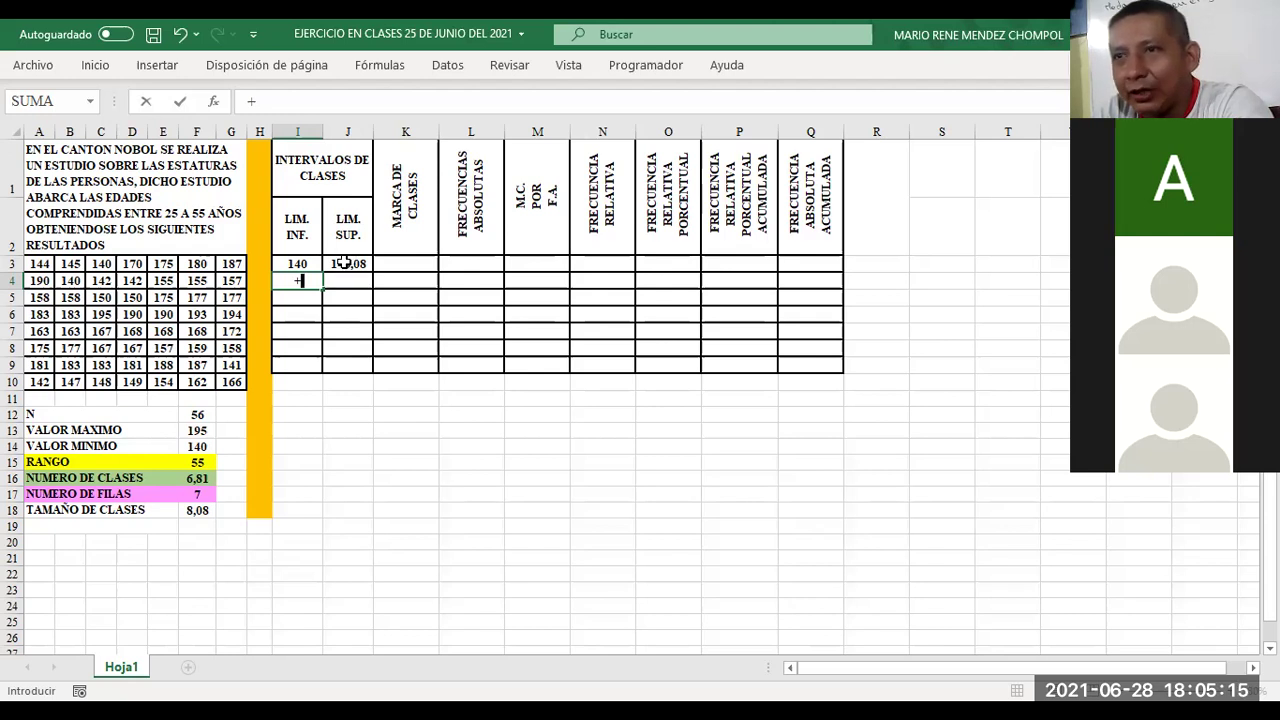
{"action": "left_click", "coordinate": [343, 263]}
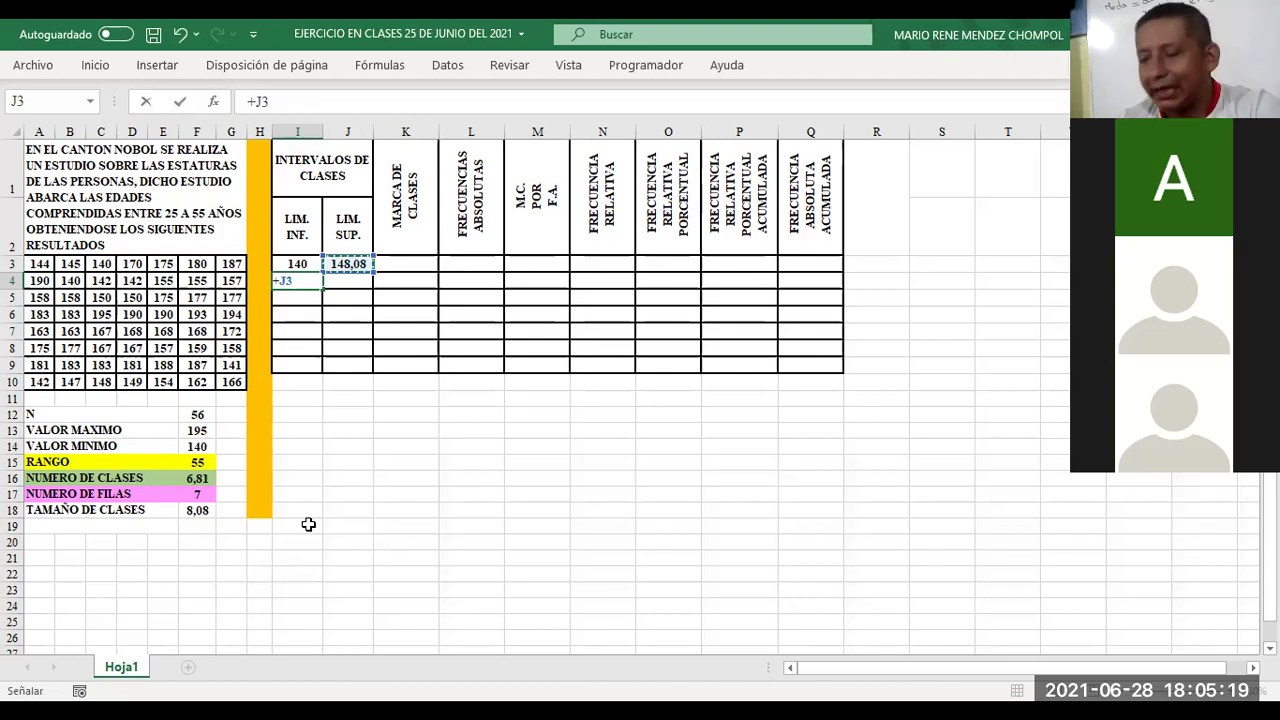
{"action": "key", "text": "Return"}
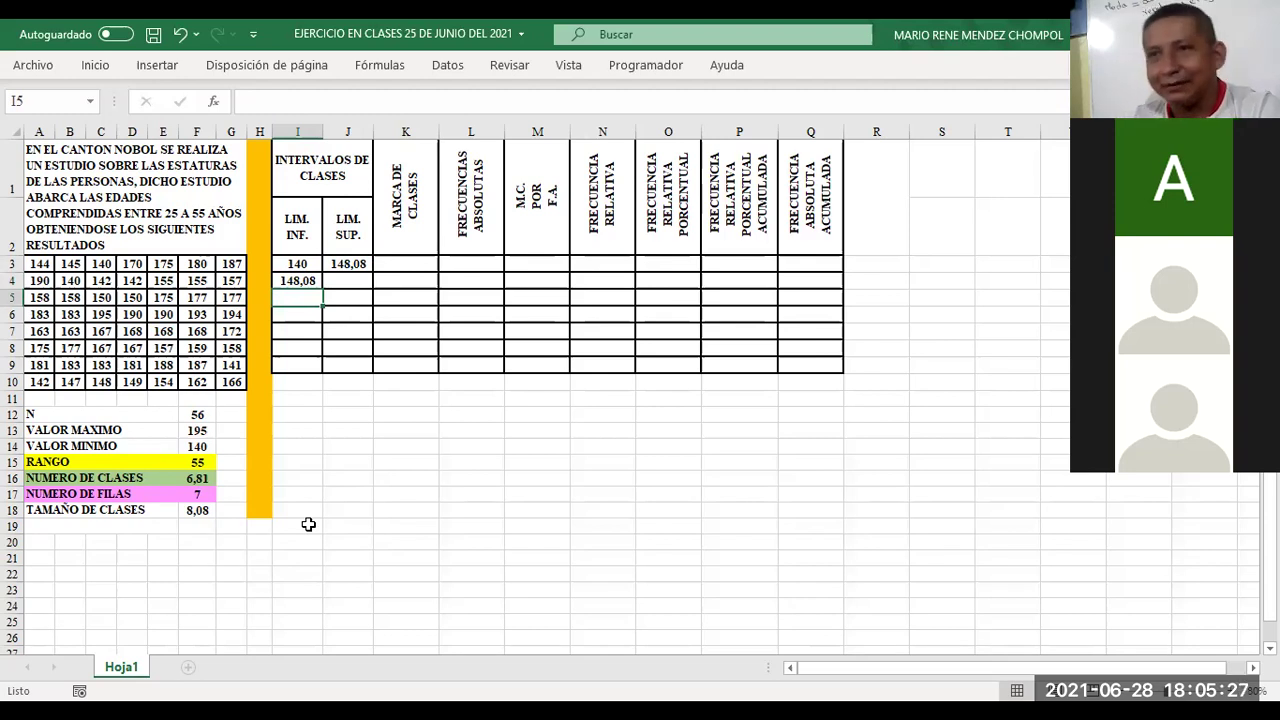
{"action": "key", "text": "Up"}
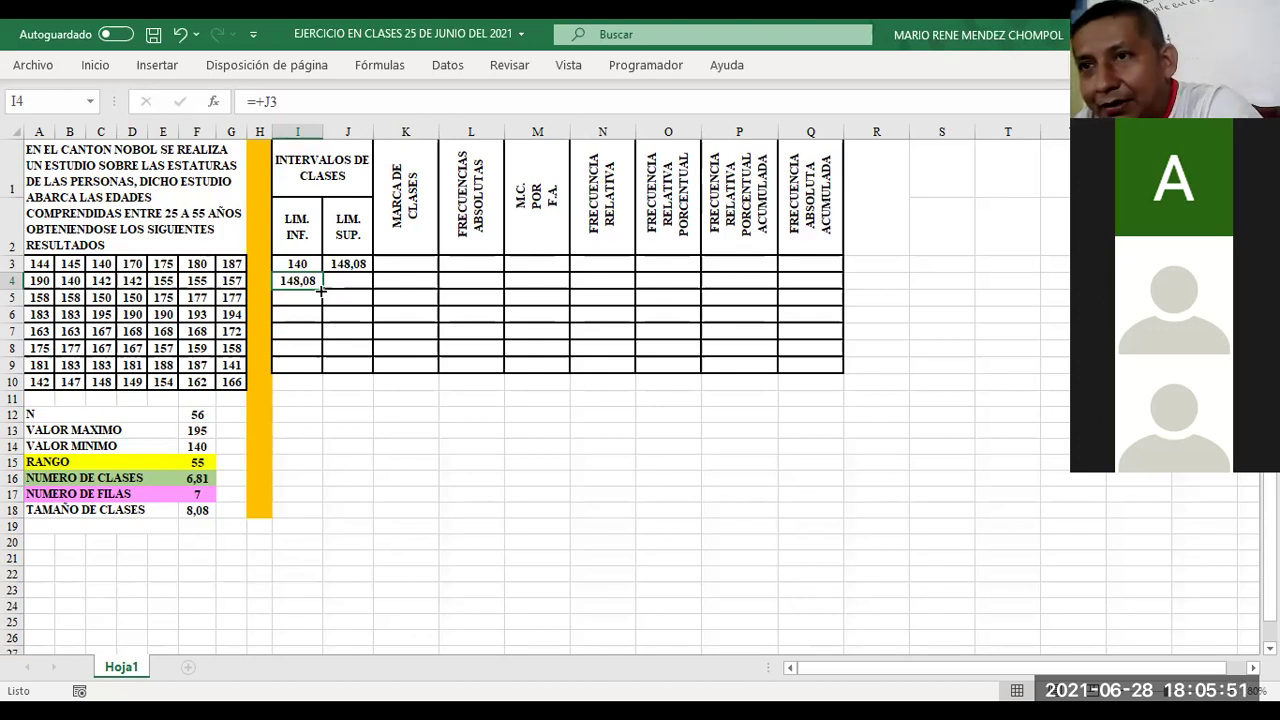
Step: Fill the I4 lower-limit formula down to I9
{"action": "left_click_drag", "start_coordinate": [320, 289], "coordinate": [317, 368]}
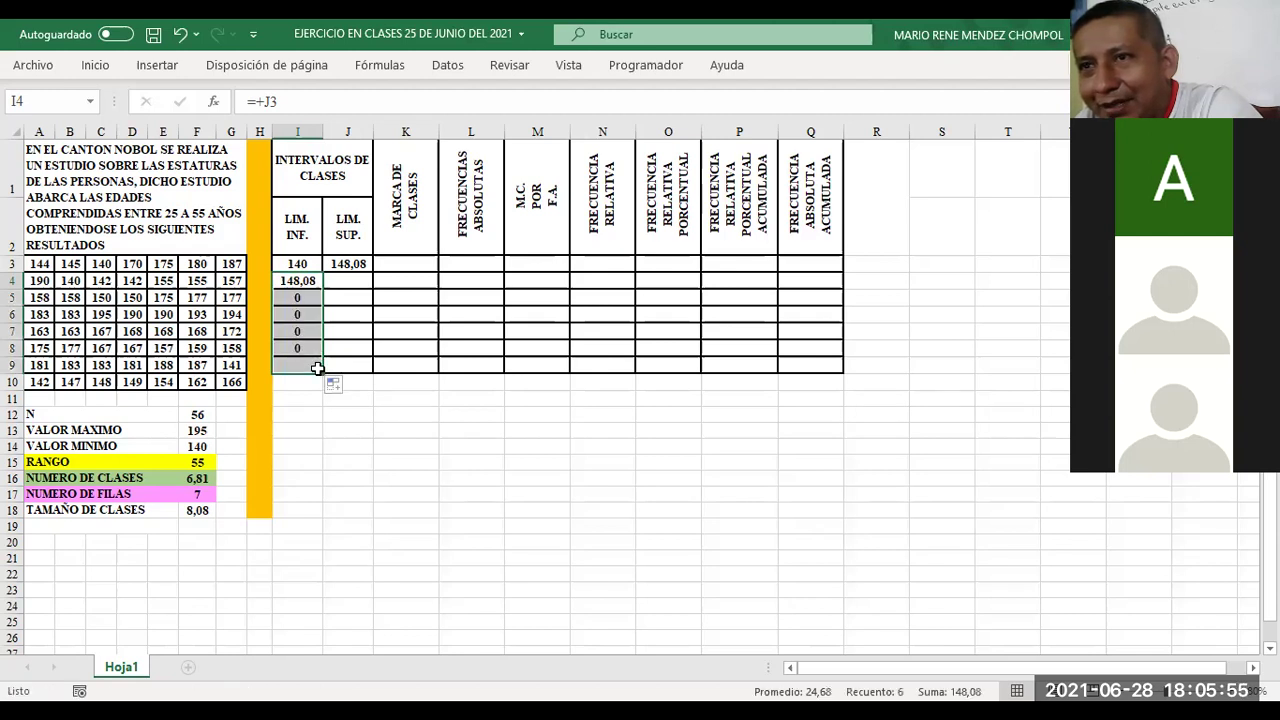
{"action": "left_click", "coordinate": [366, 441]}
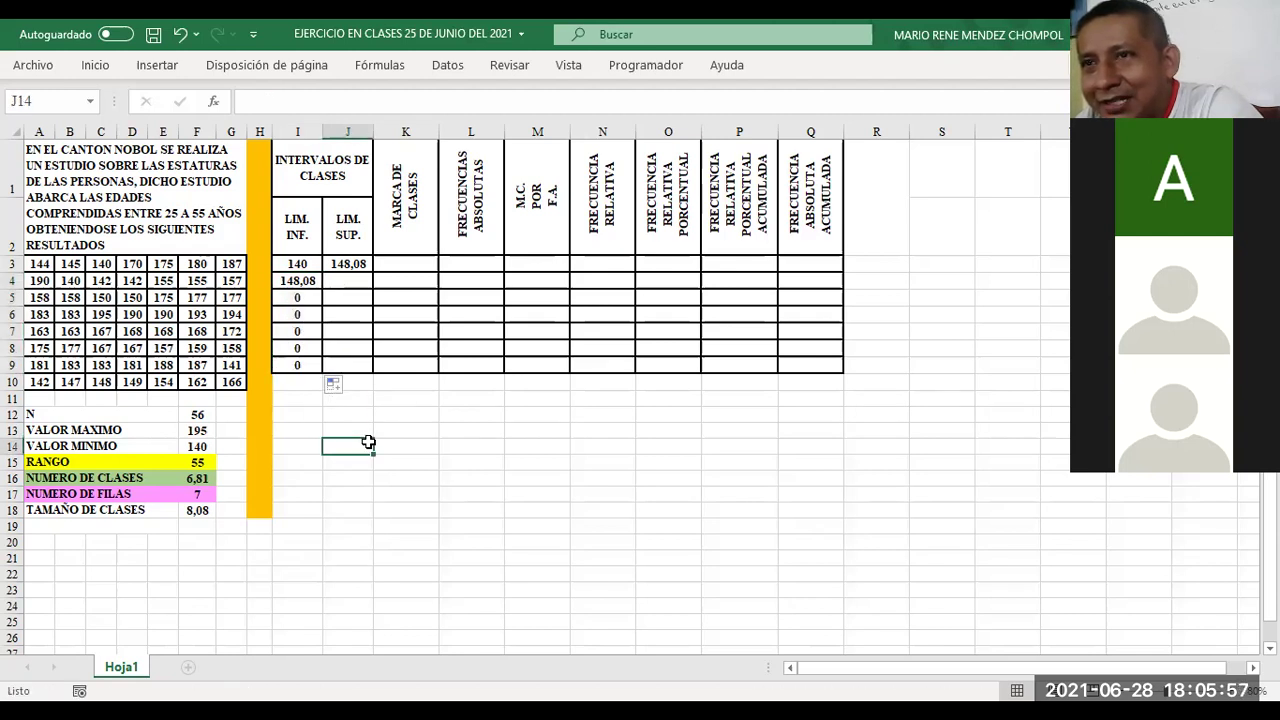
Step: Fill the J3 upper-limit formula down to J9, ending at 196,56
{"action": "left_click", "coordinate": [352, 263]}
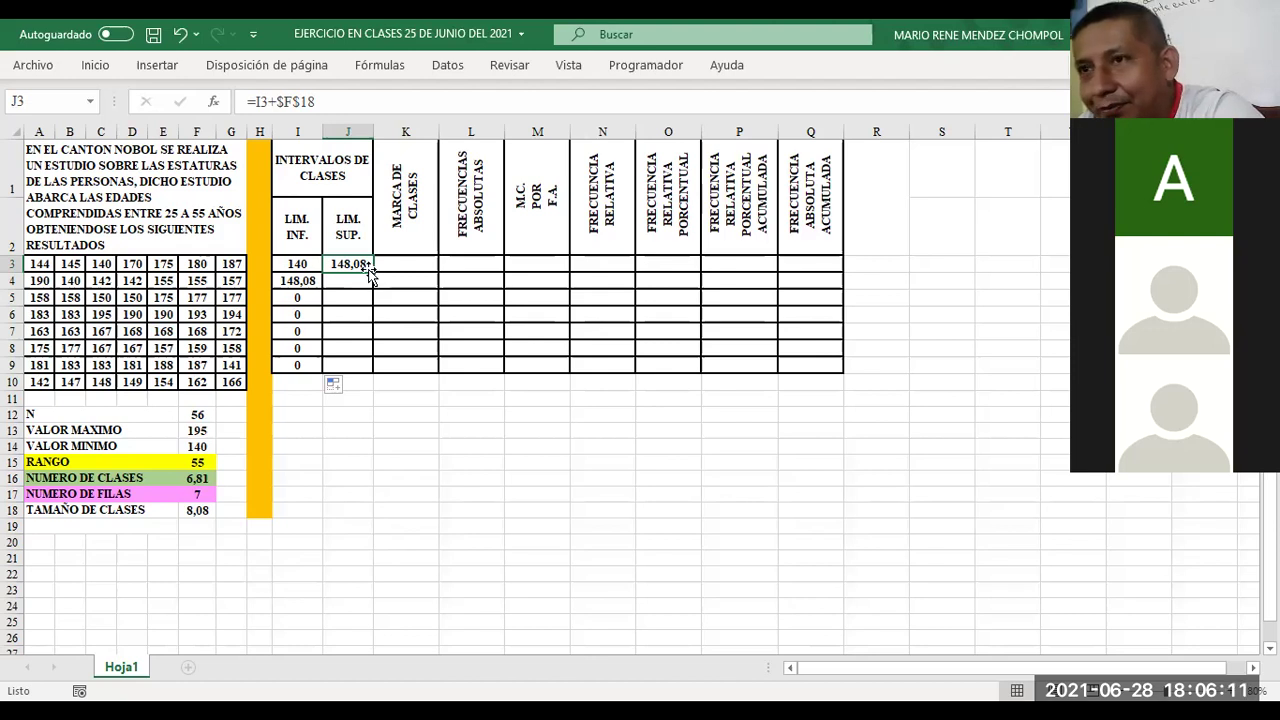
{"action": "left_click_drag", "start_coordinate": [372, 271], "coordinate": [368, 366]}
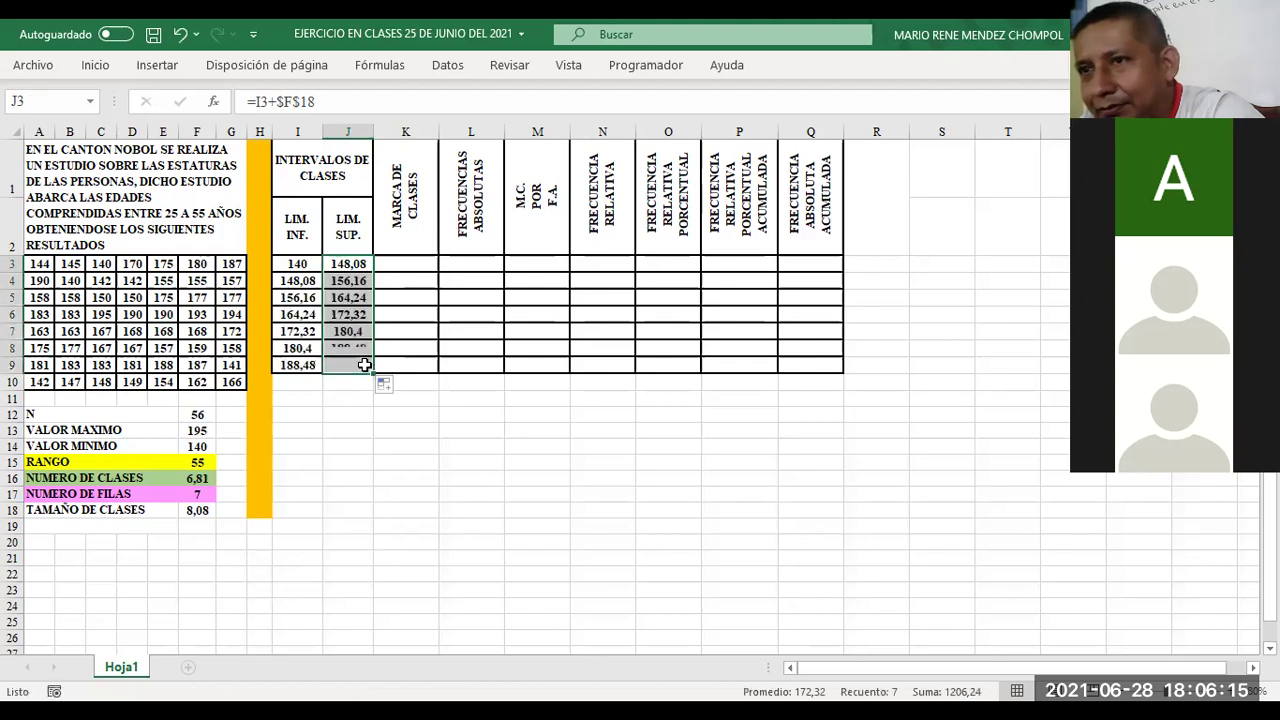
{"action": "left_click", "coordinate": [463, 477]}
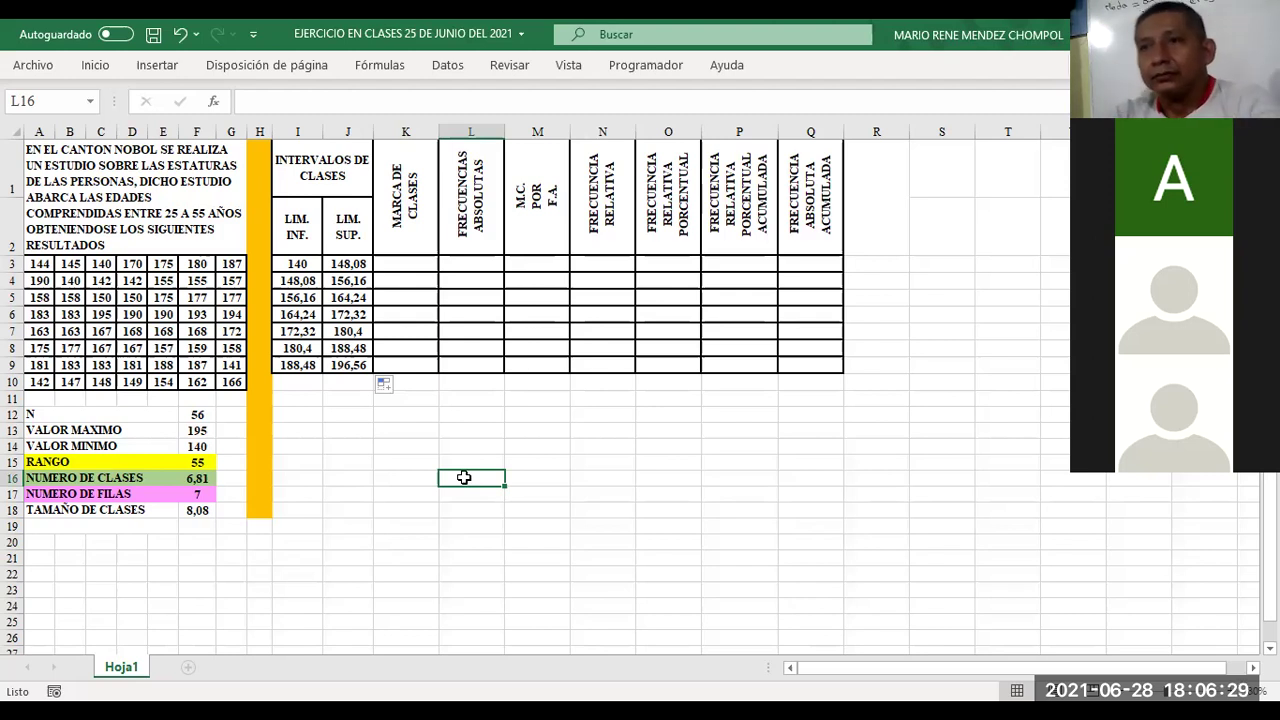
{"action": "left_click", "coordinate": [390, 263]}
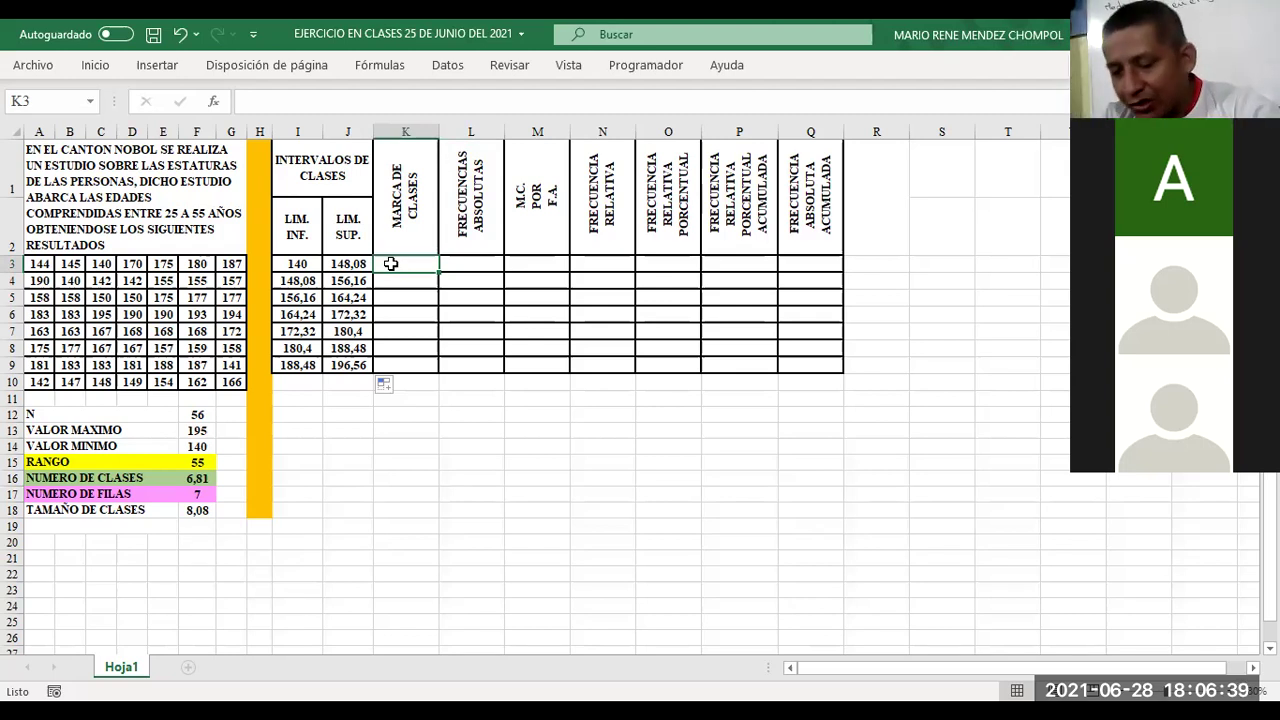
{"action": "type", "text": "=("}
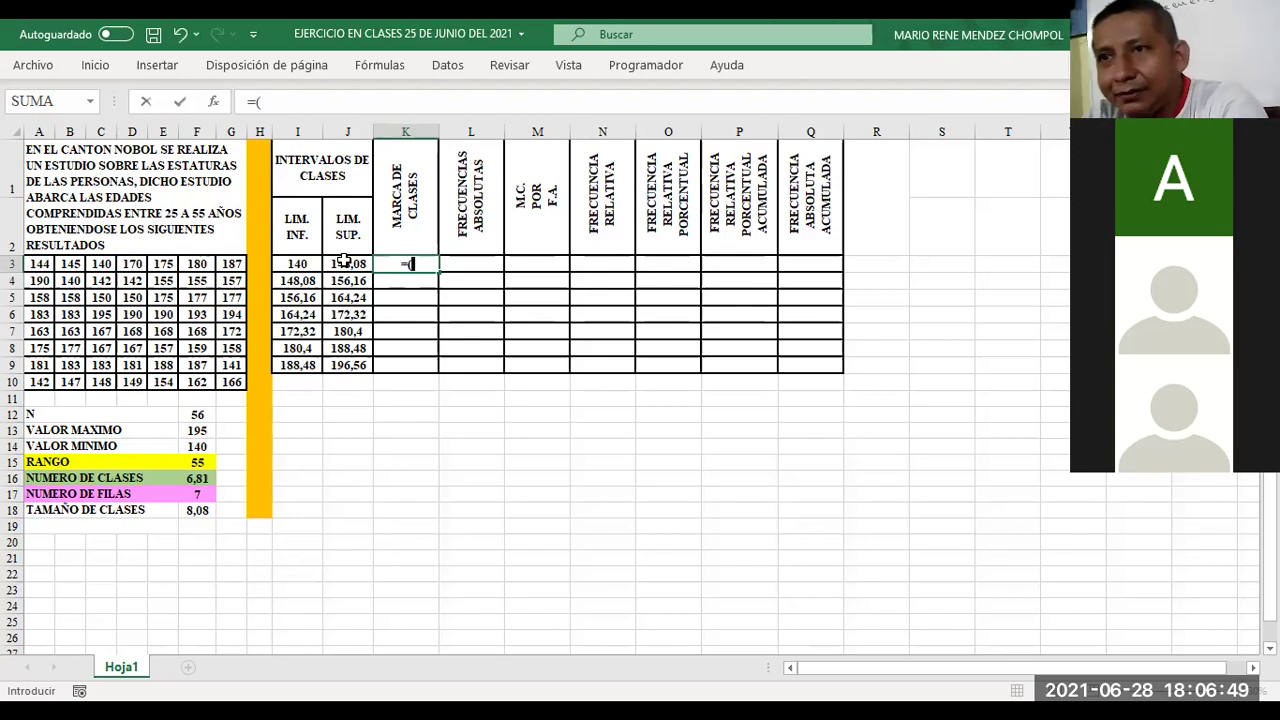
{"action": "left_click", "coordinate": [297, 264]}
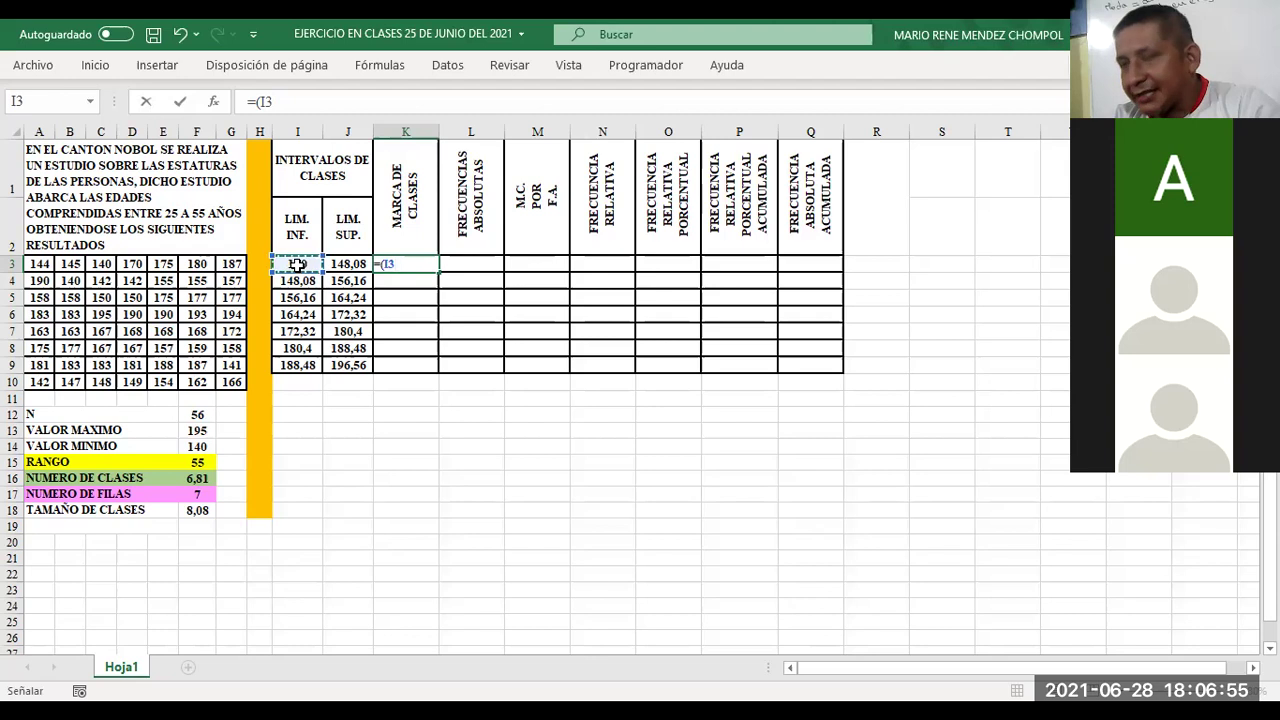
{"action": "type", "text": "+"}
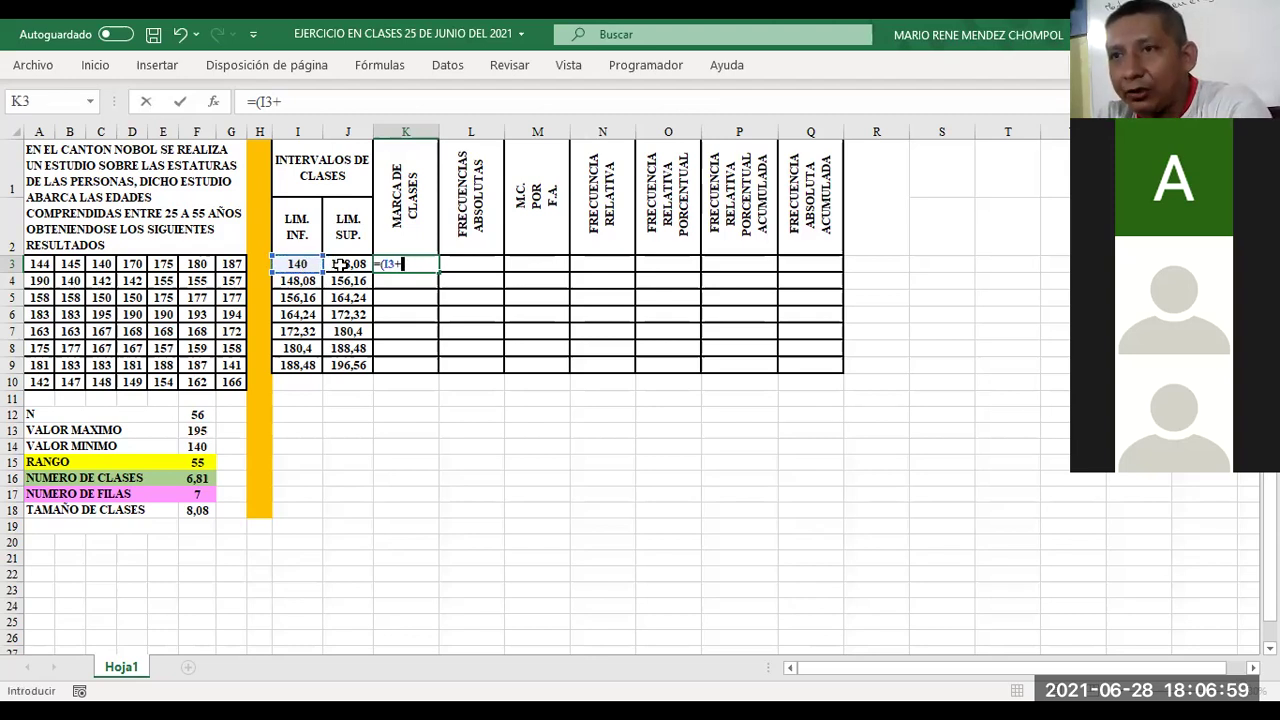
{"action": "left_click", "coordinate": [341, 263]}
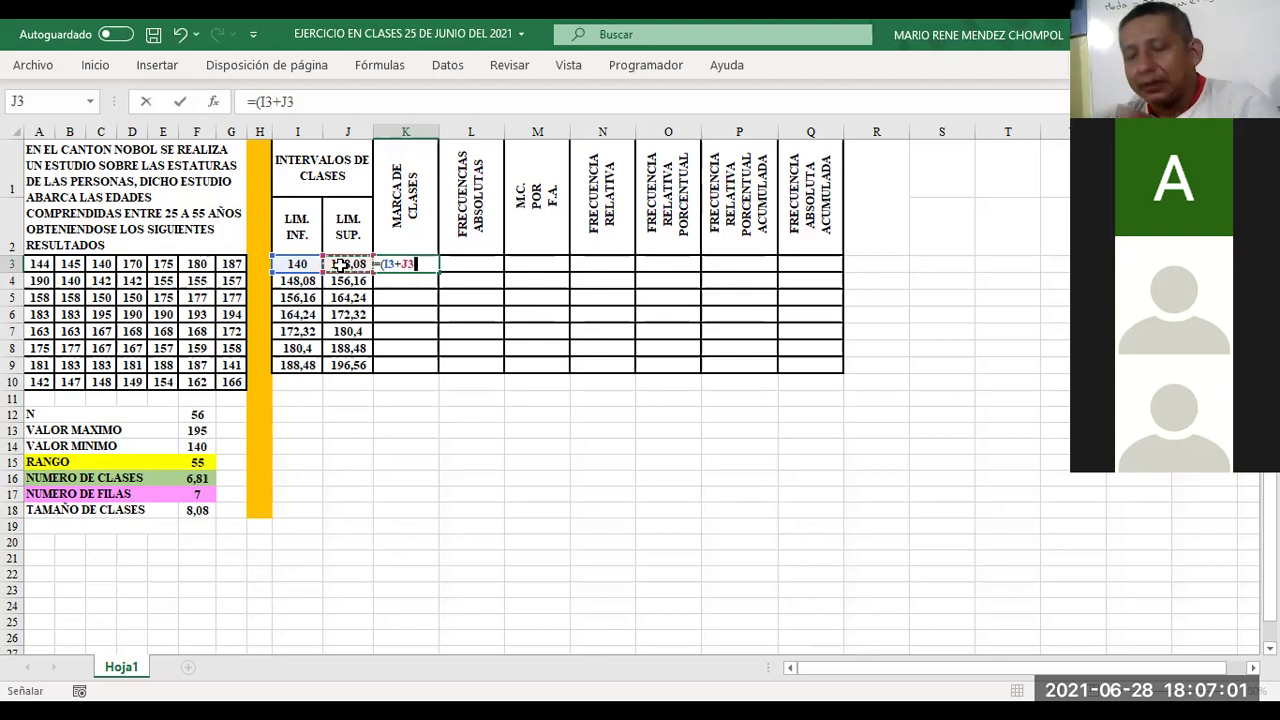
{"action": "type", "text": ")"}
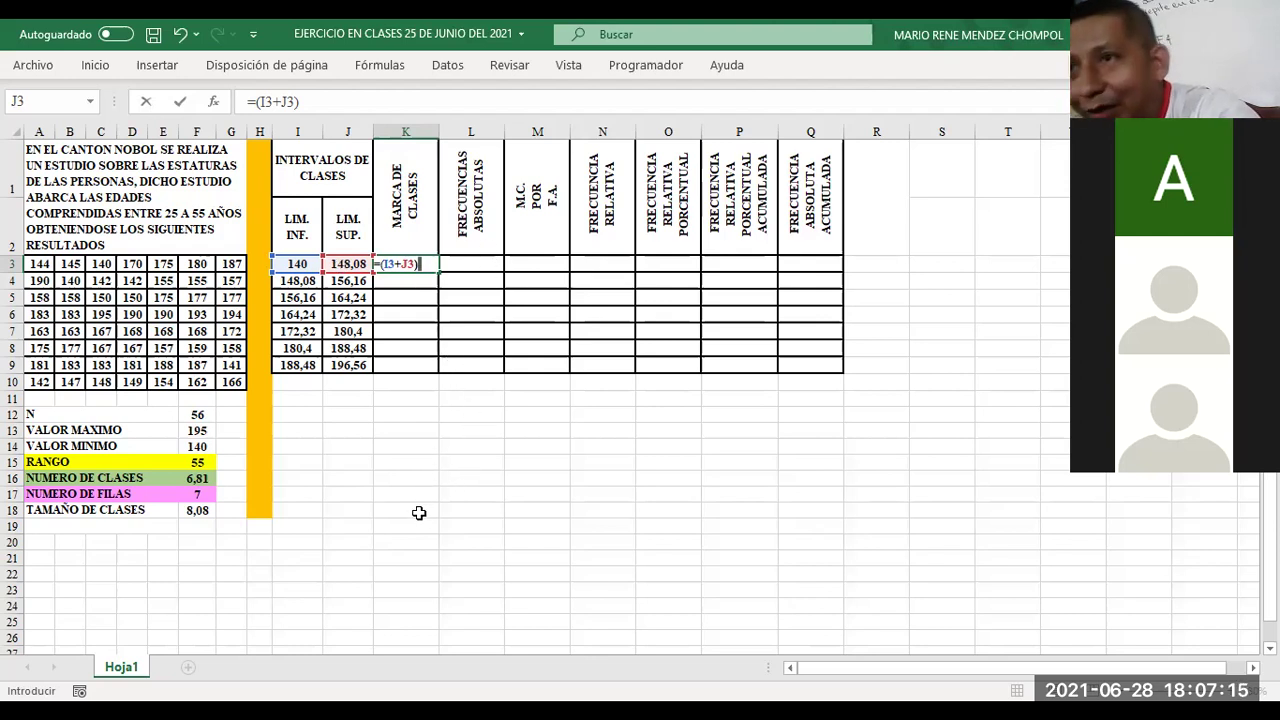
{"action": "key", "text": "BackSpace"}
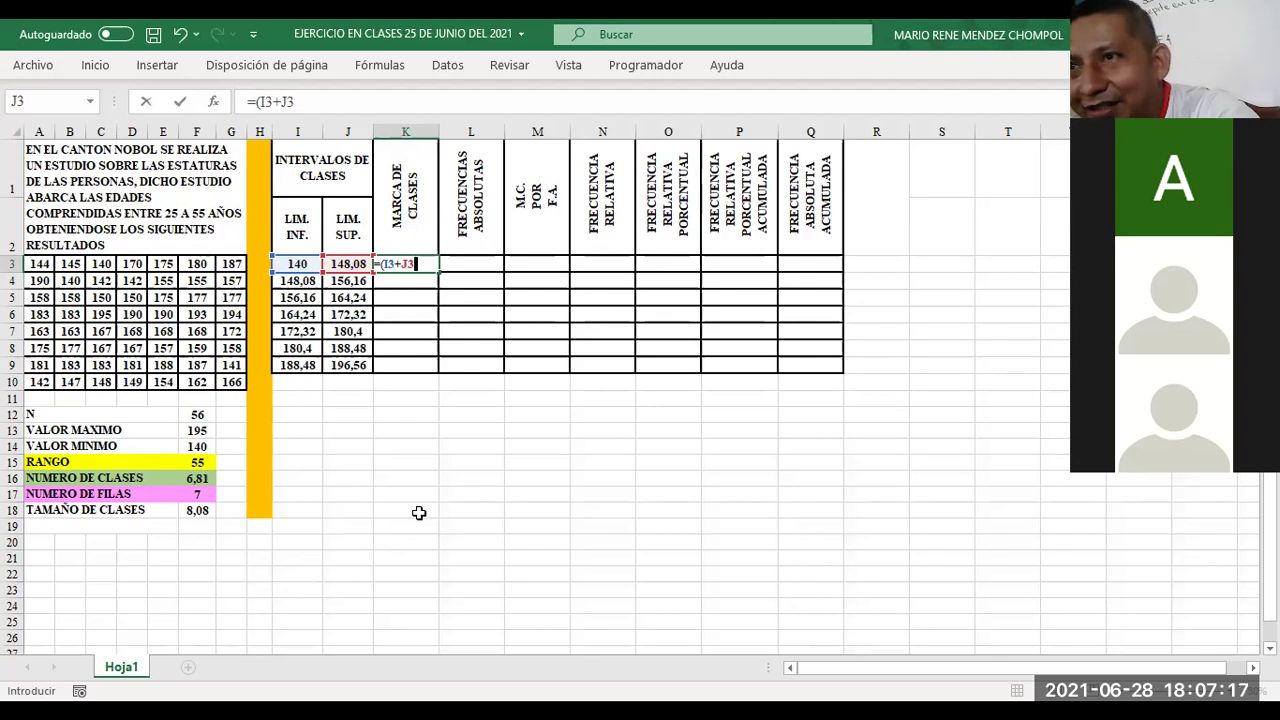
{"action": "key", "text": "BackSpace"}
{"action": "key", "text": "BackSpace"}
{"action": "key", "text": "BackSpace"}
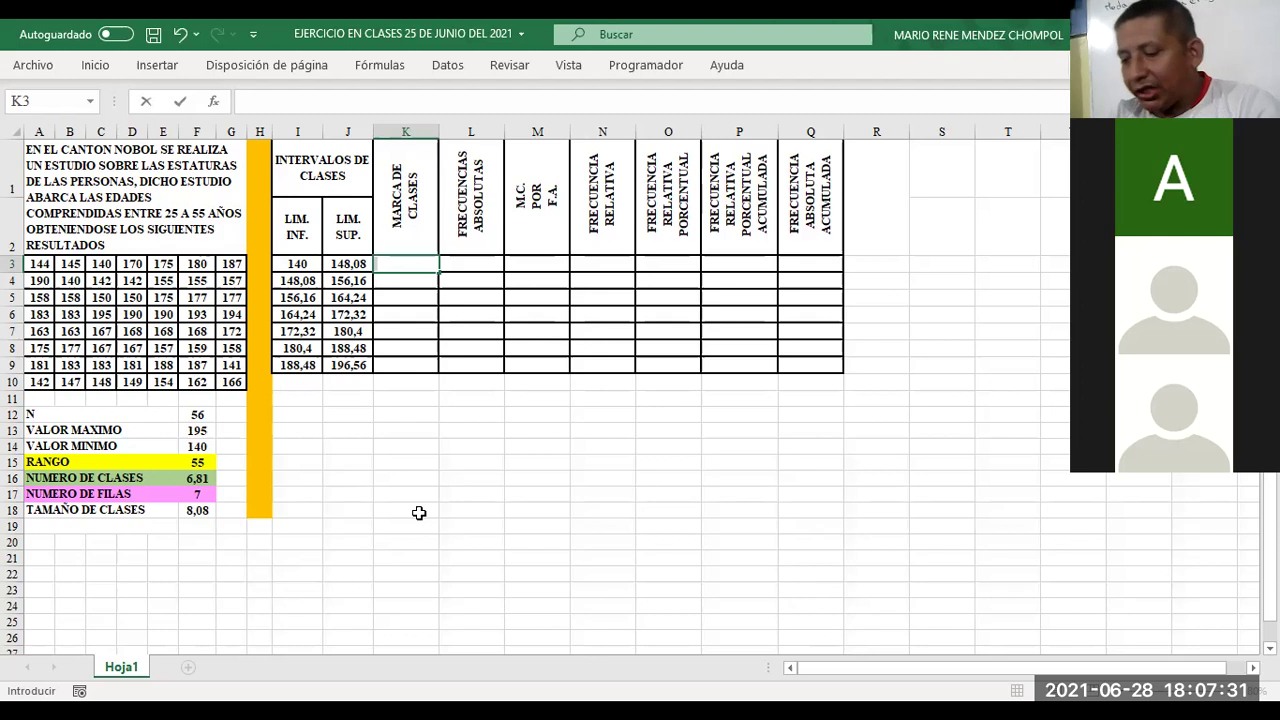
{"action": "type", "text": "="}
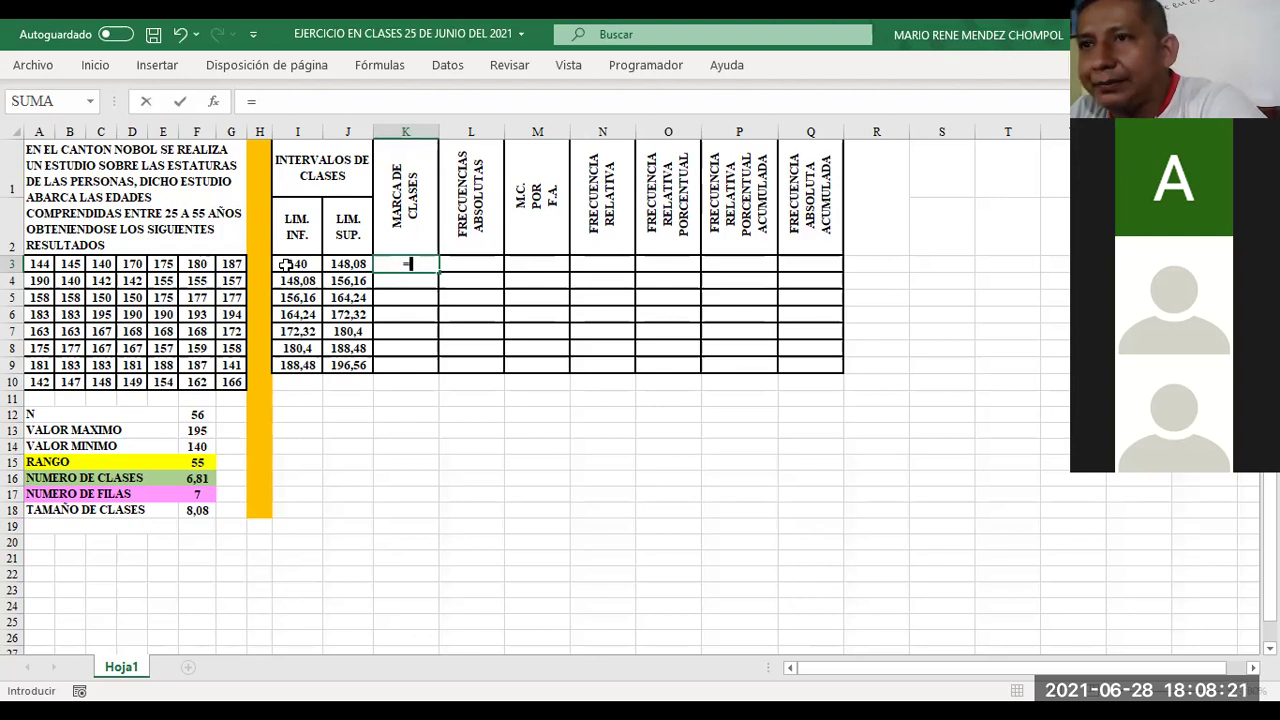
{"action": "left_click", "coordinate": [286, 264]}
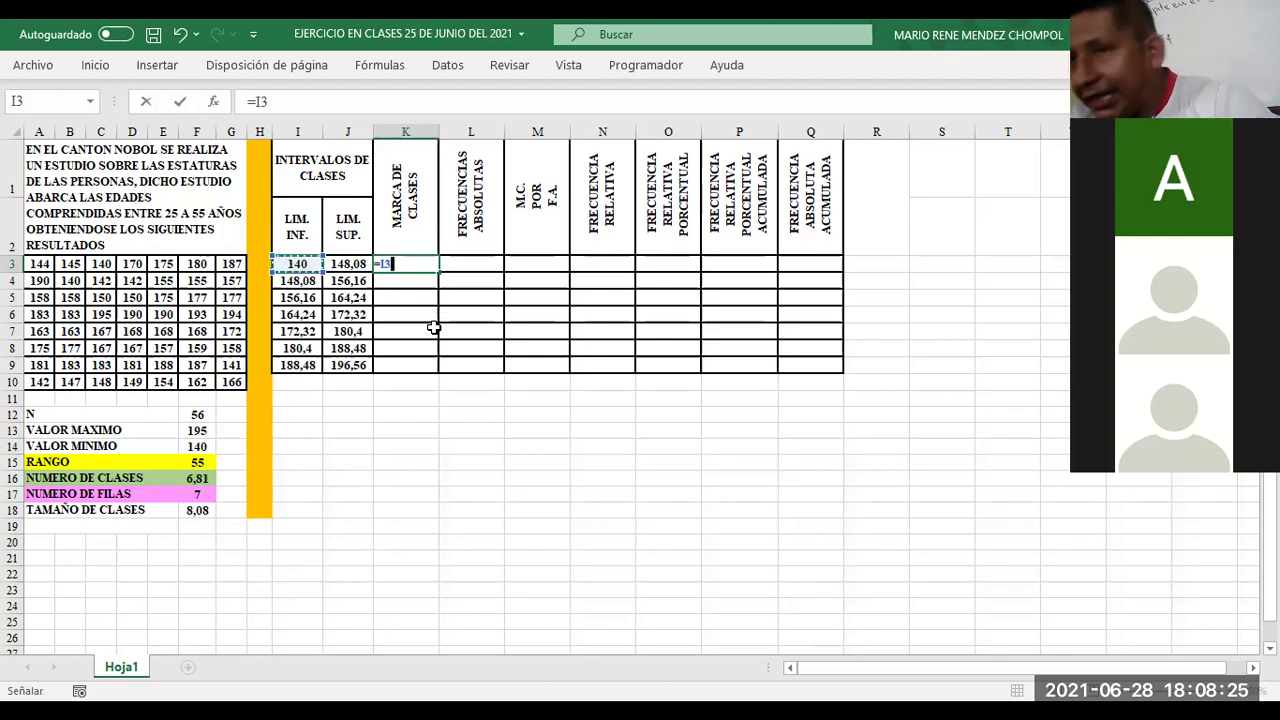
{"action": "type", "text": "+"}
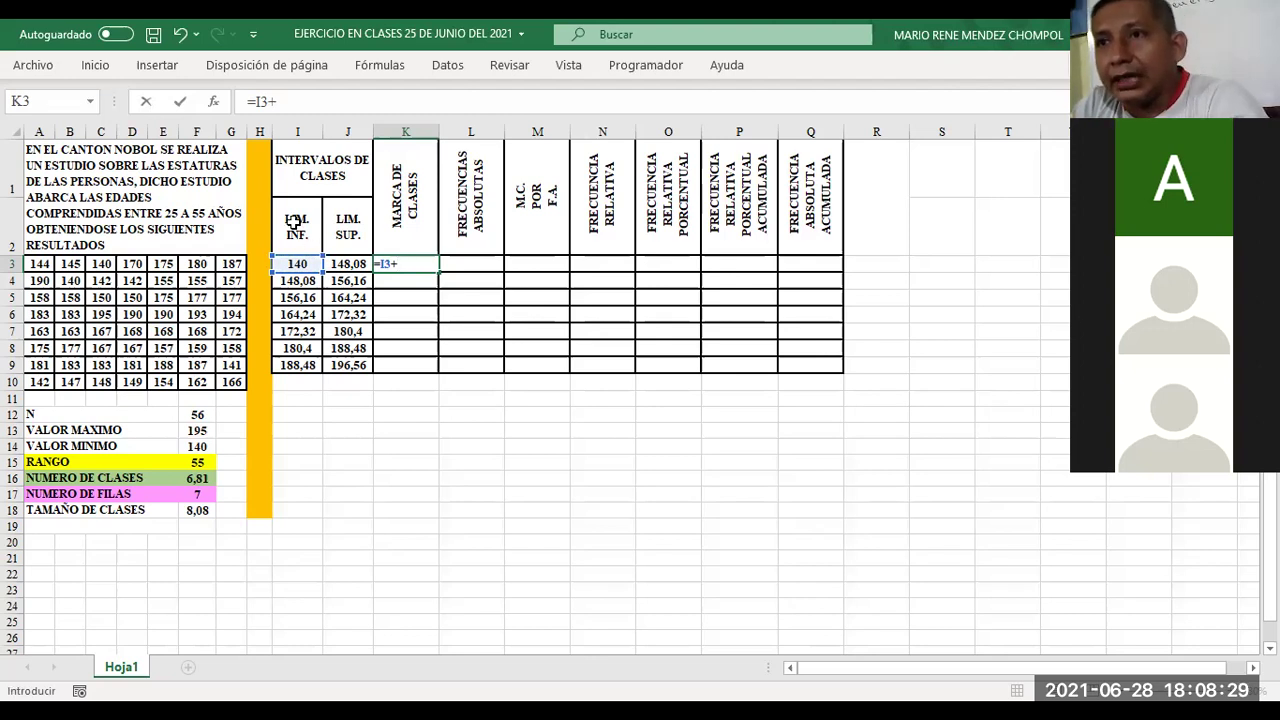
{"action": "left_click", "coordinate": [345, 263]}
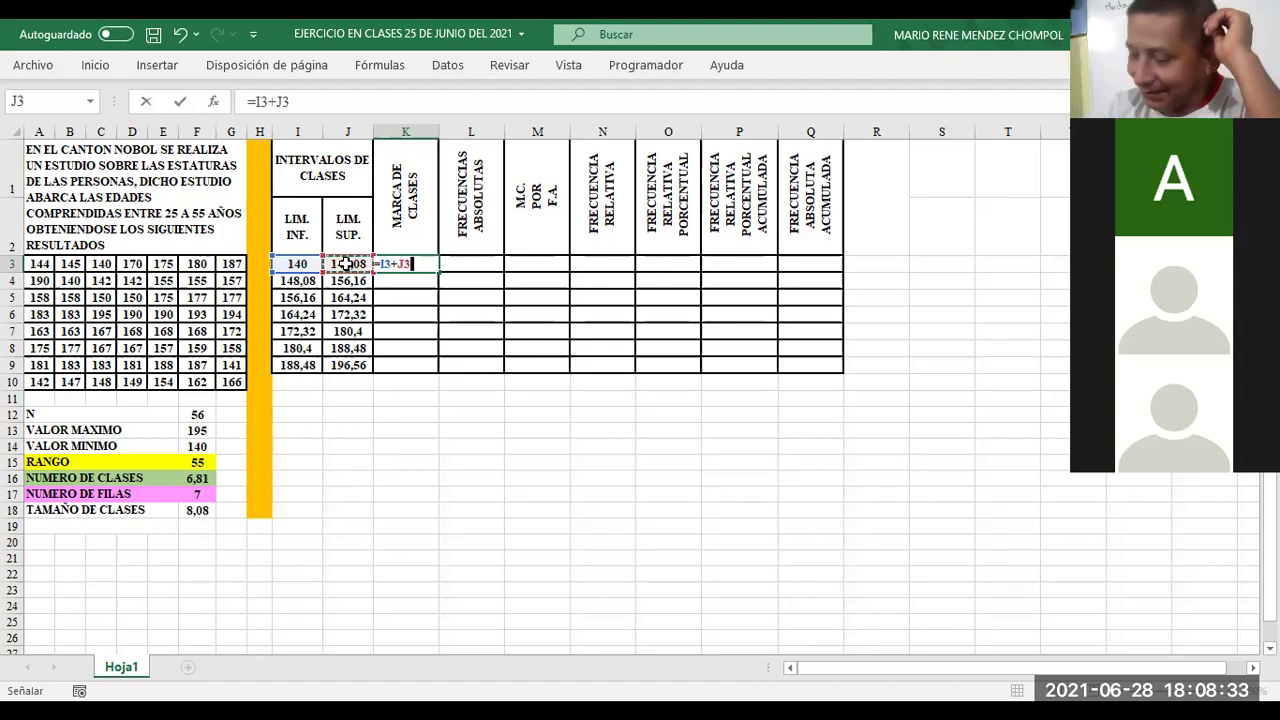
{"action": "key", "text": "BackSpace"}
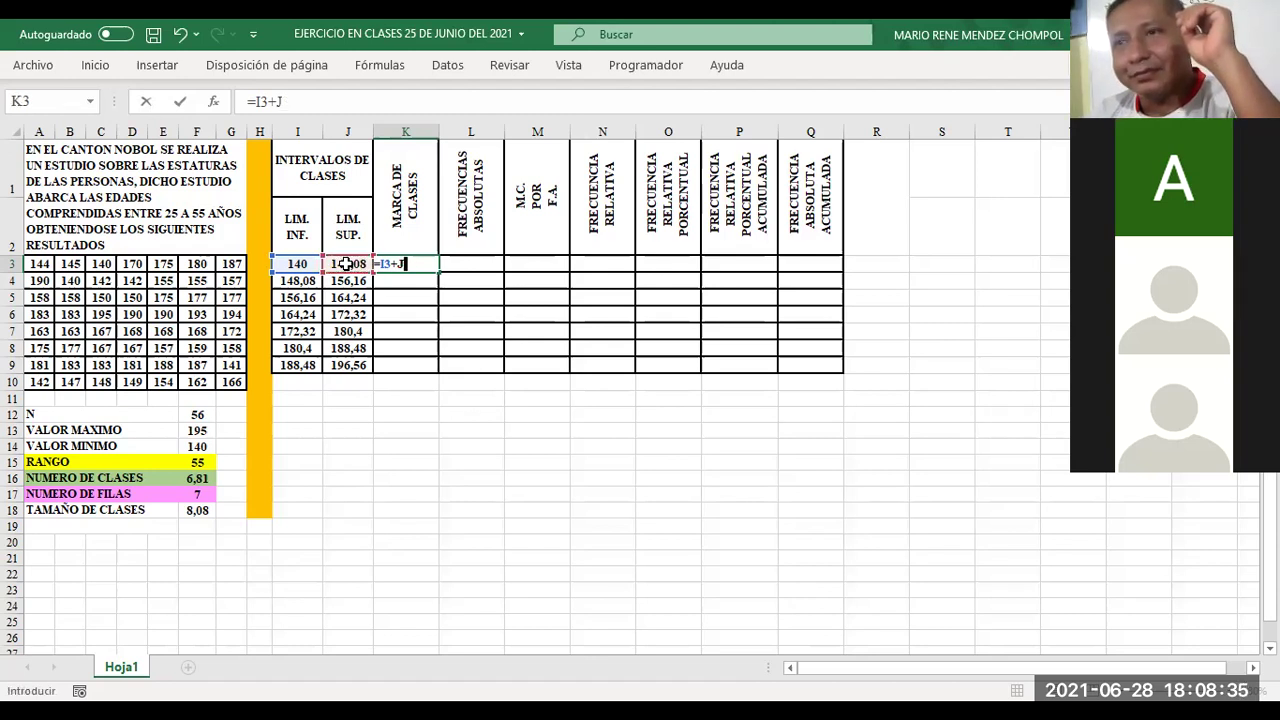
{"action": "key", "text": "BackSpace"}
{"action": "key", "text": "BackSpace"}
{"action": "key", "text": "BackSpace"}
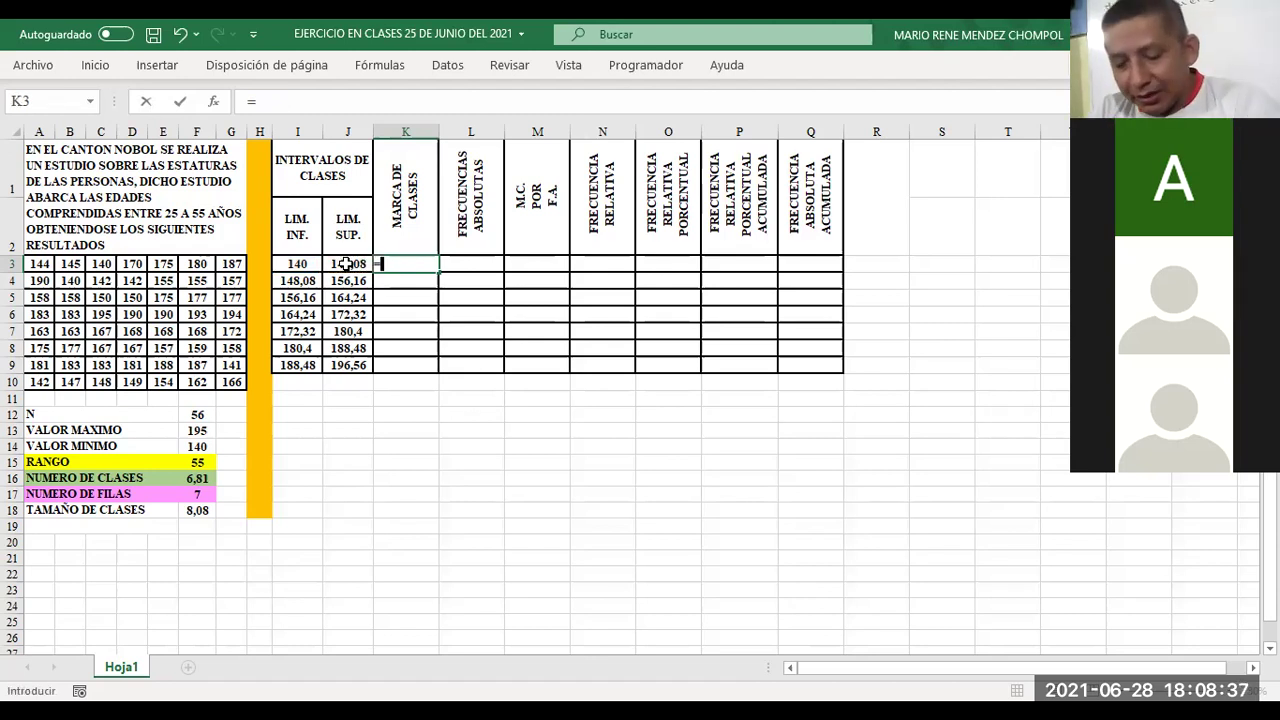
{"action": "type", "text": "("}
{"action": "key", "text": "BackSpace"}
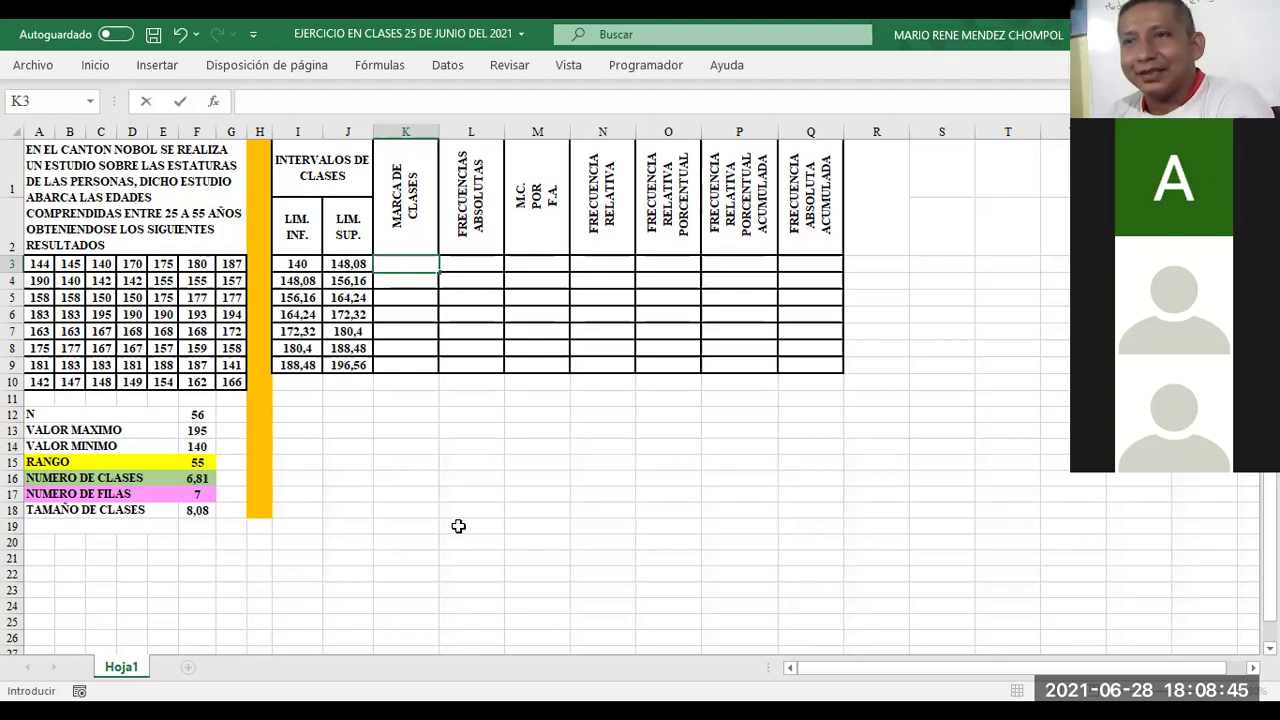
Step: Enter =(I3+J3)/2 in K3 so the first class mark shows 144,04
{"action": "left_click", "coordinate": [409, 447]}
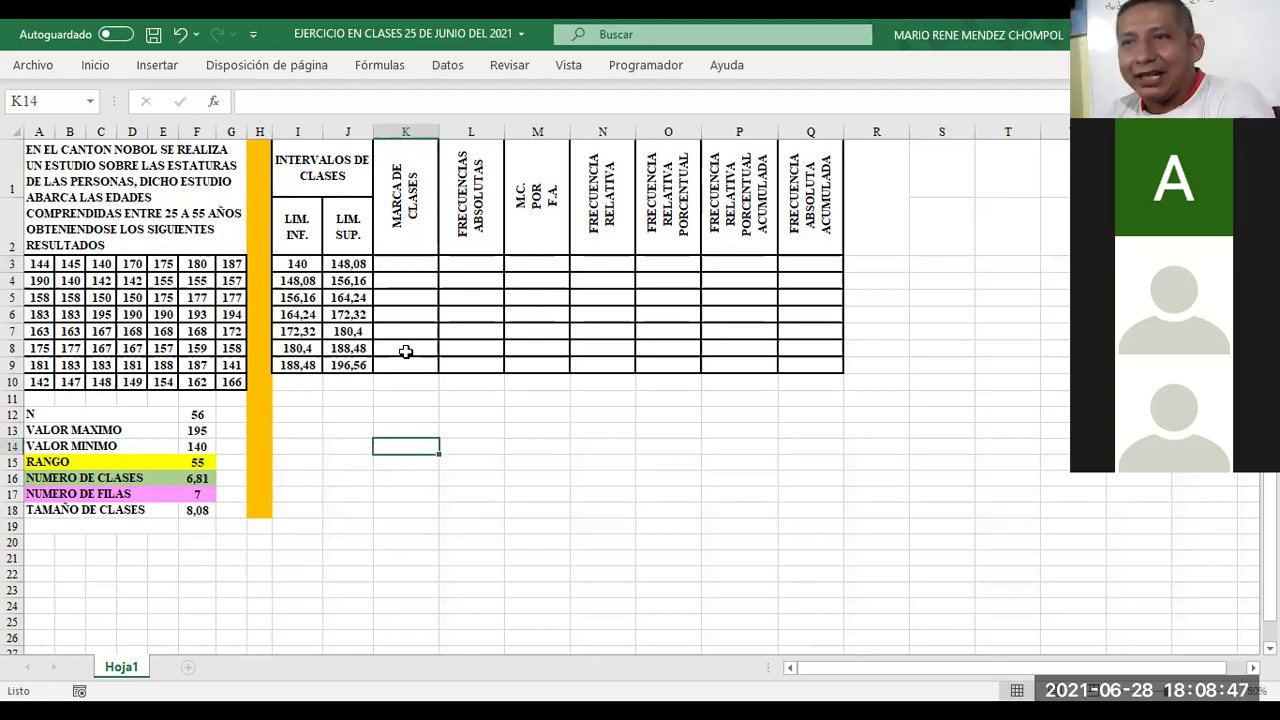
{"action": "left_click", "coordinate": [400, 265]}
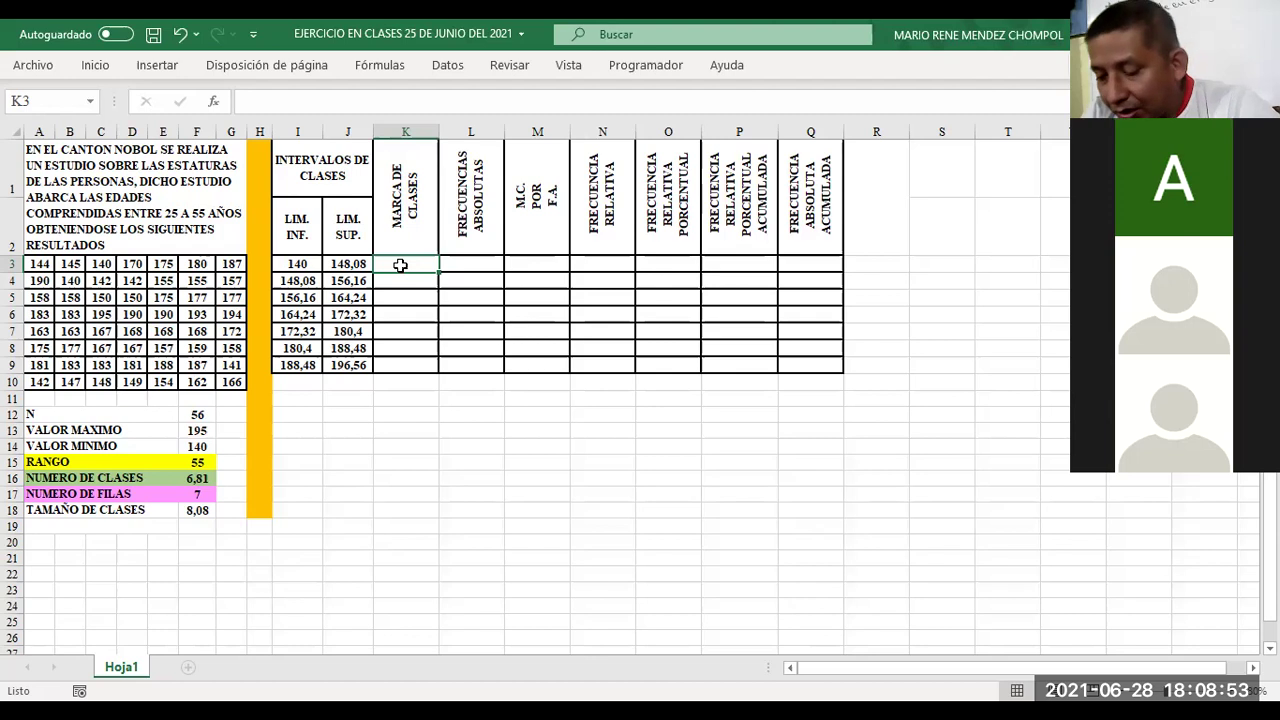
{"action": "type", "text": "=("}
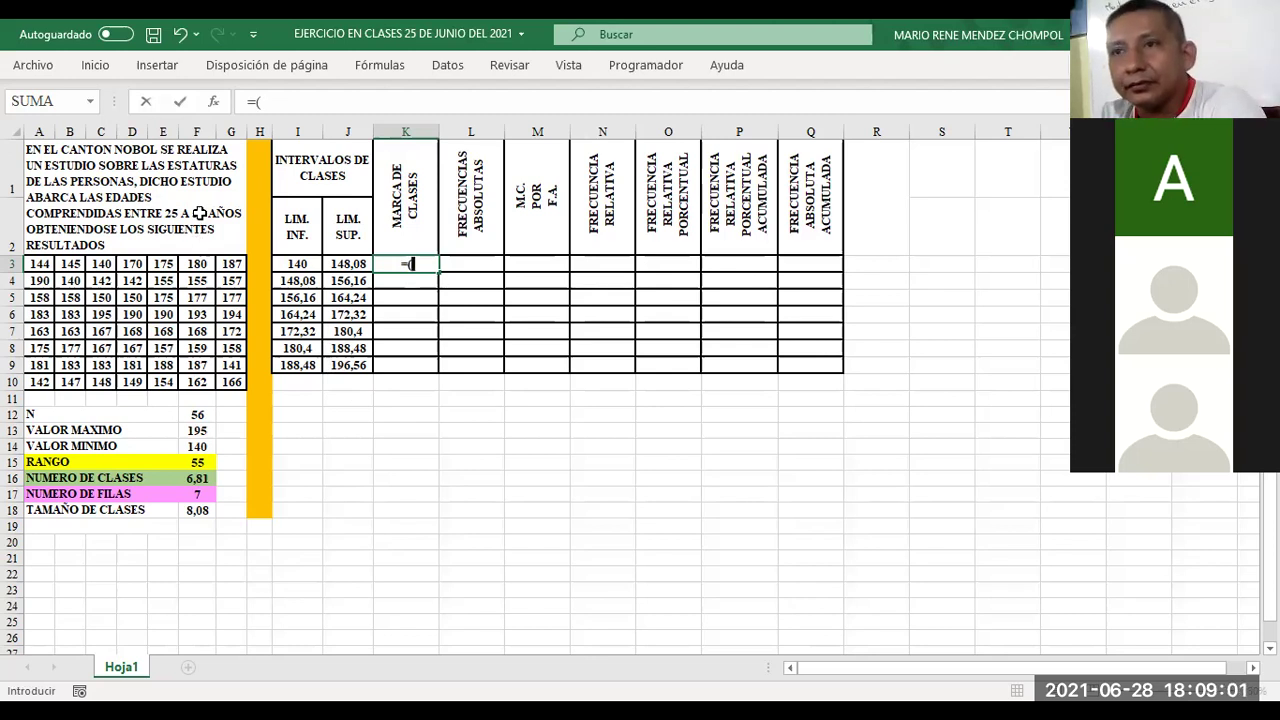
{"action": "left_click", "coordinate": [288, 263]}
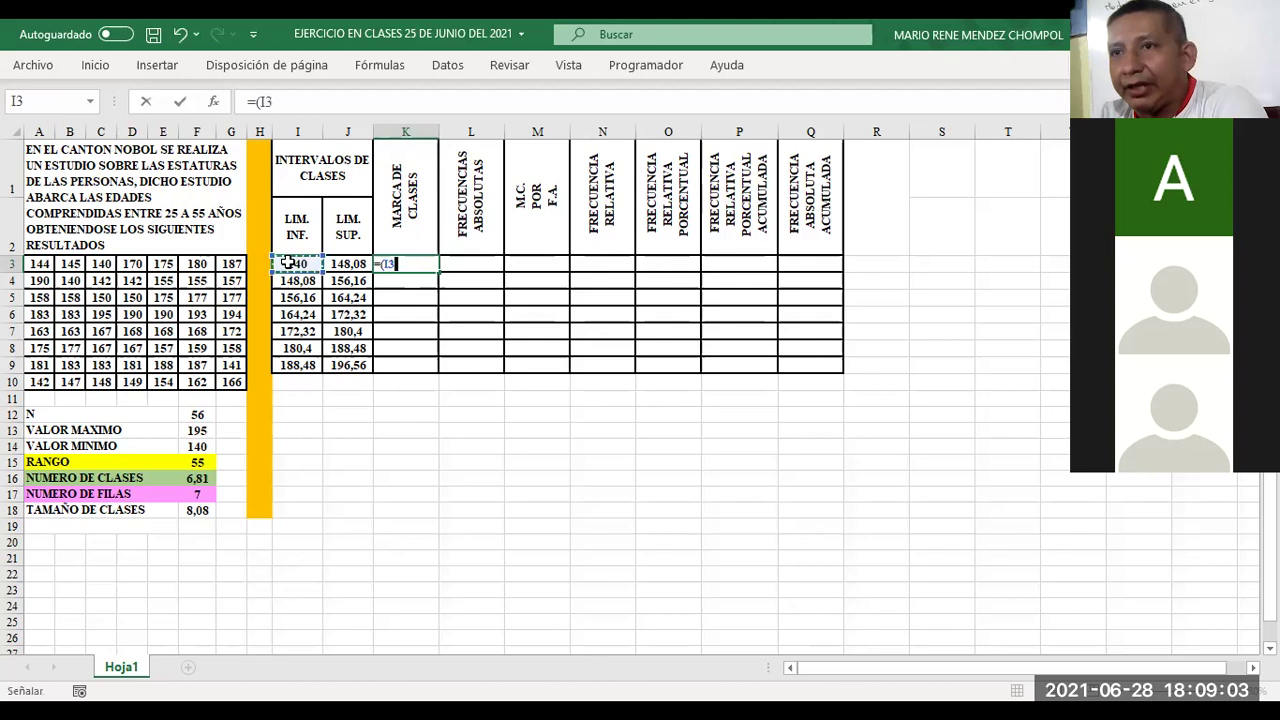
{"action": "type", "text": "+"}
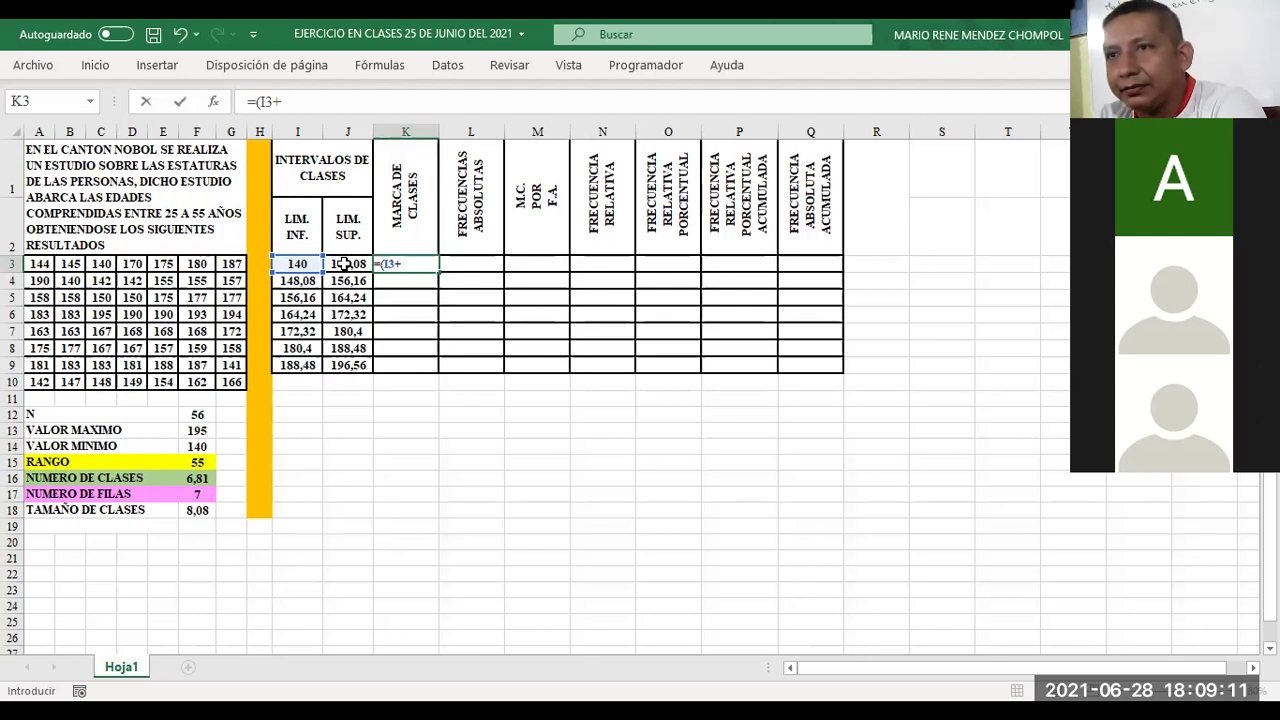
{"action": "left_click", "coordinate": [344, 263]}
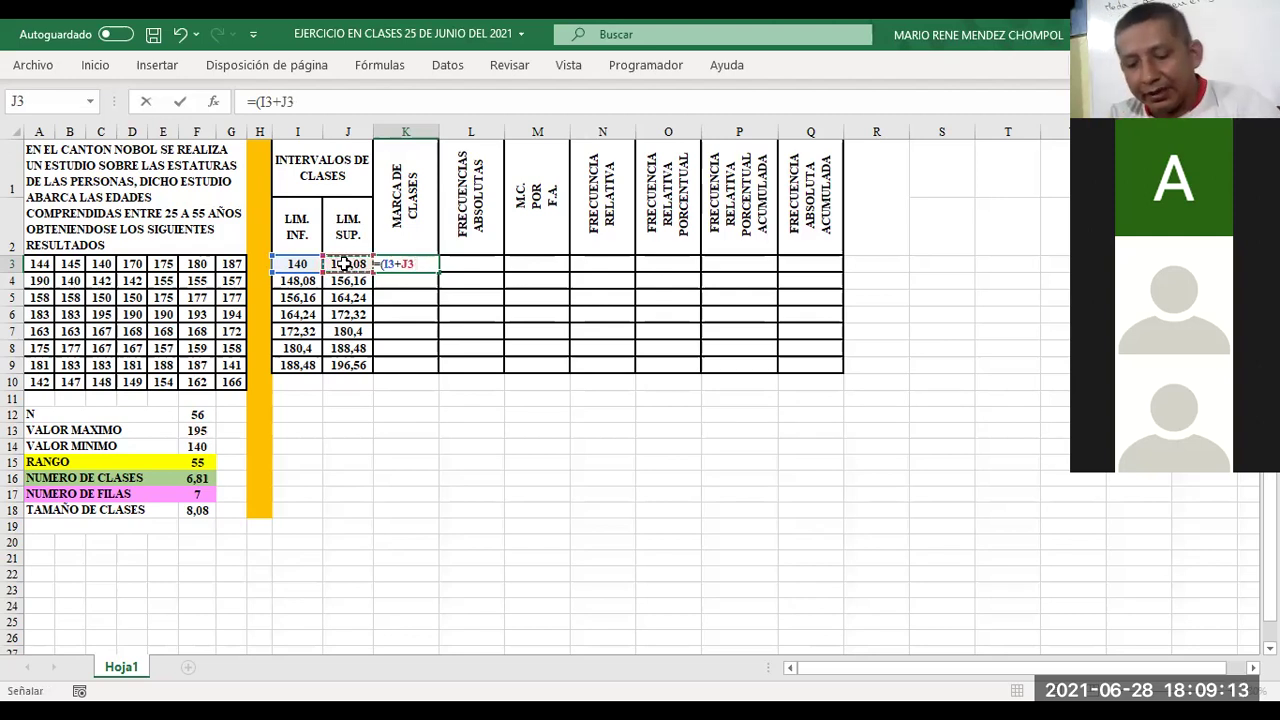
{"action": "type", "text": ")"}
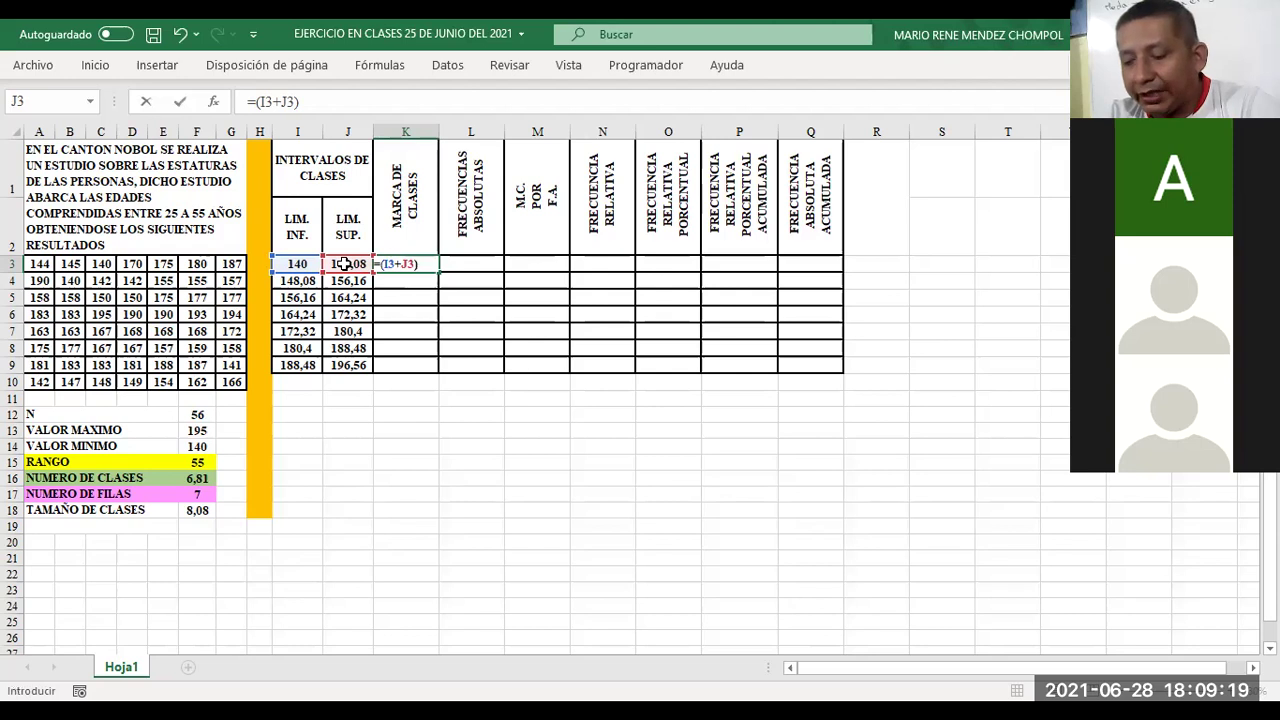
{"action": "type", "text": "/2"}
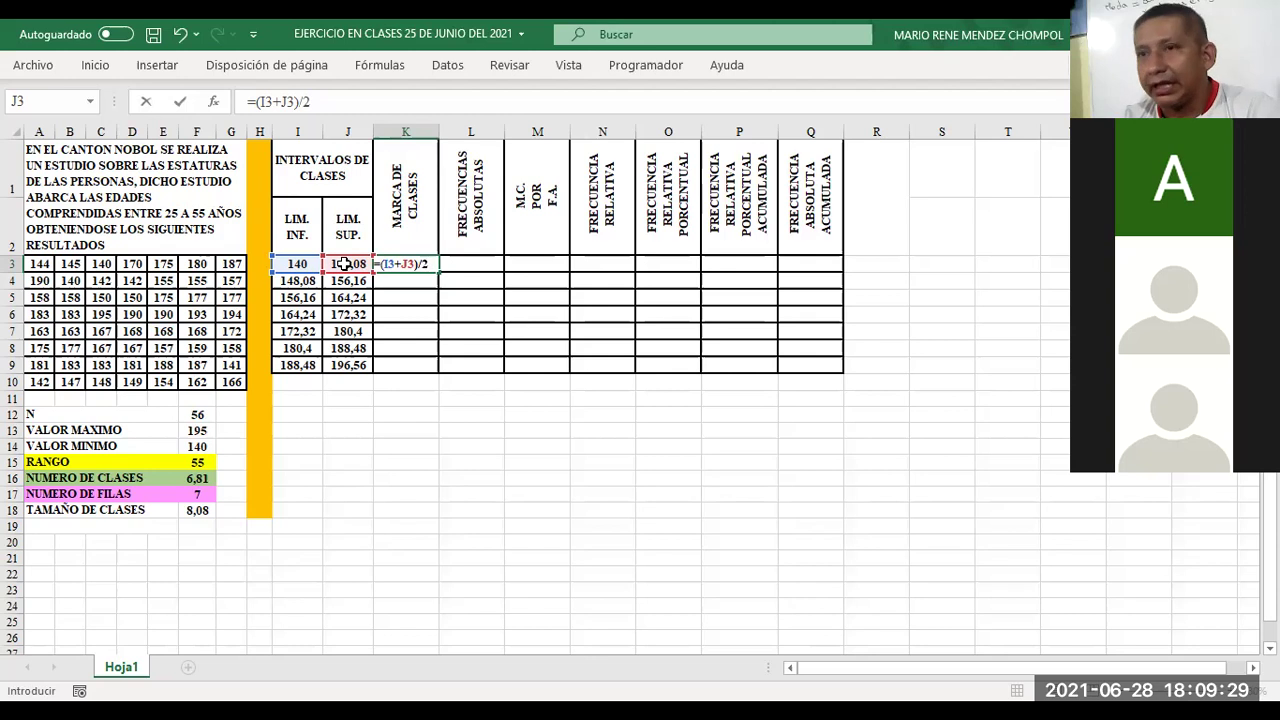
{"action": "key", "text": "Return"}
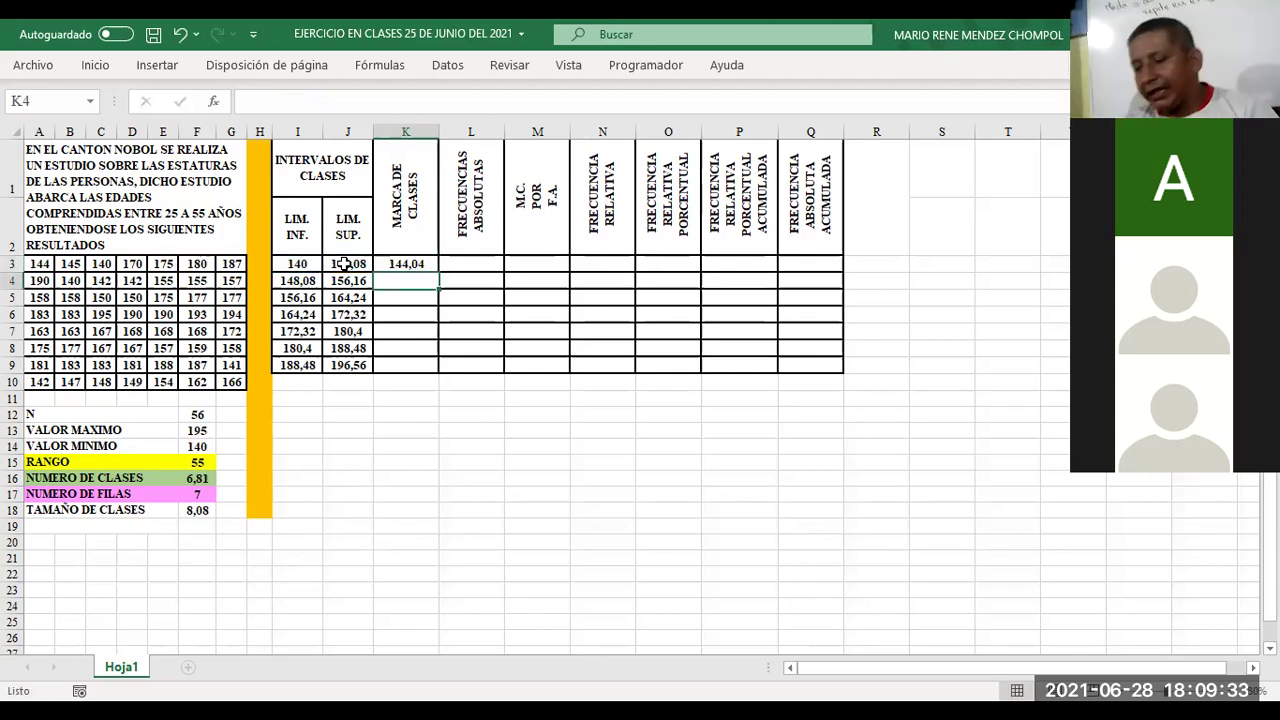
{"action": "key", "text": "Up"}
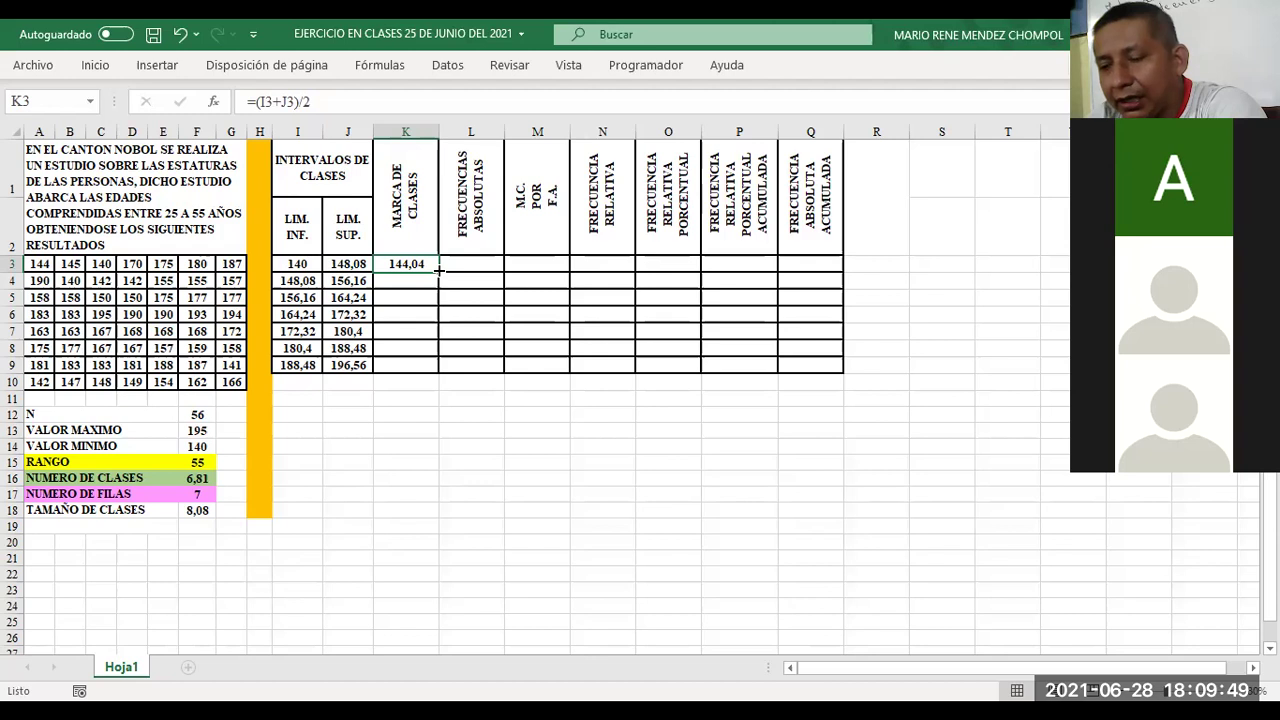
Step: Fill the K3 class-mark formula down through K9
{"action": "left_click_drag", "start_coordinate": [437, 269], "coordinate": [436, 368]}
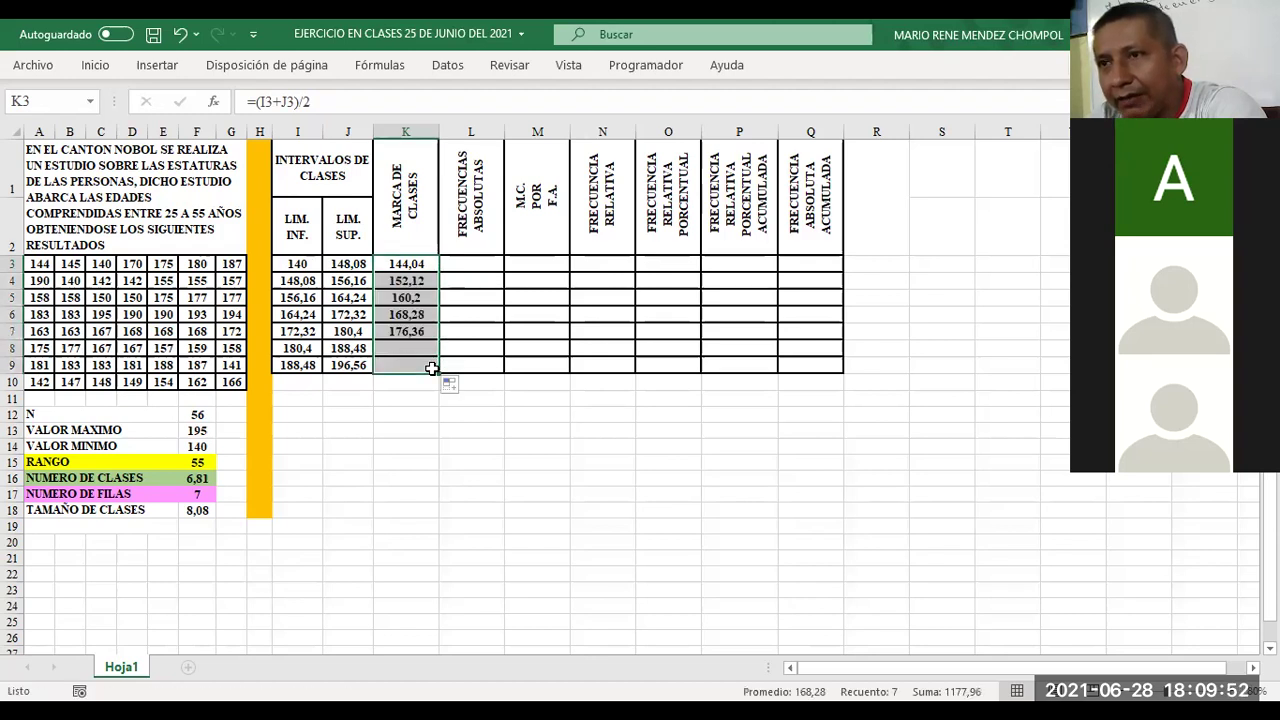
{"action": "left_click", "coordinate": [533, 464]}
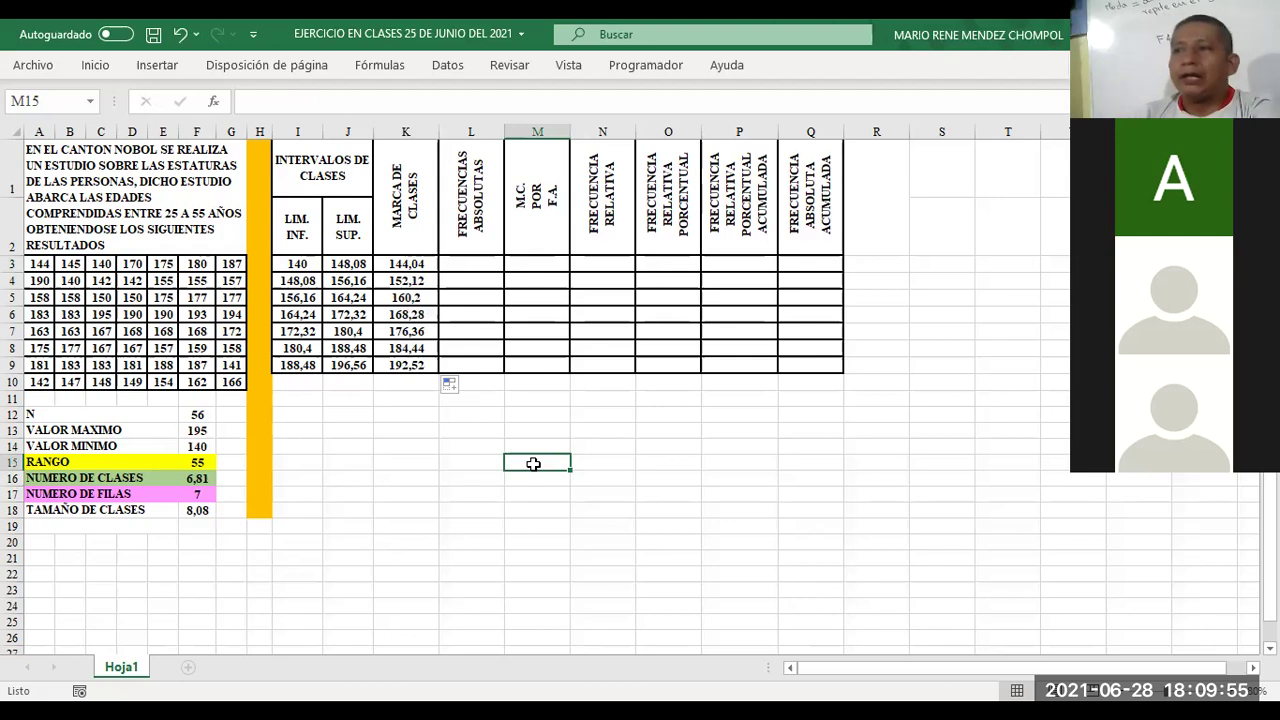
{"action": "key", "text": "Up"}
{"action": "key", "text": "Up"}
{"action": "key", "text": "Up"}
{"action": "key", "text": "Up"}
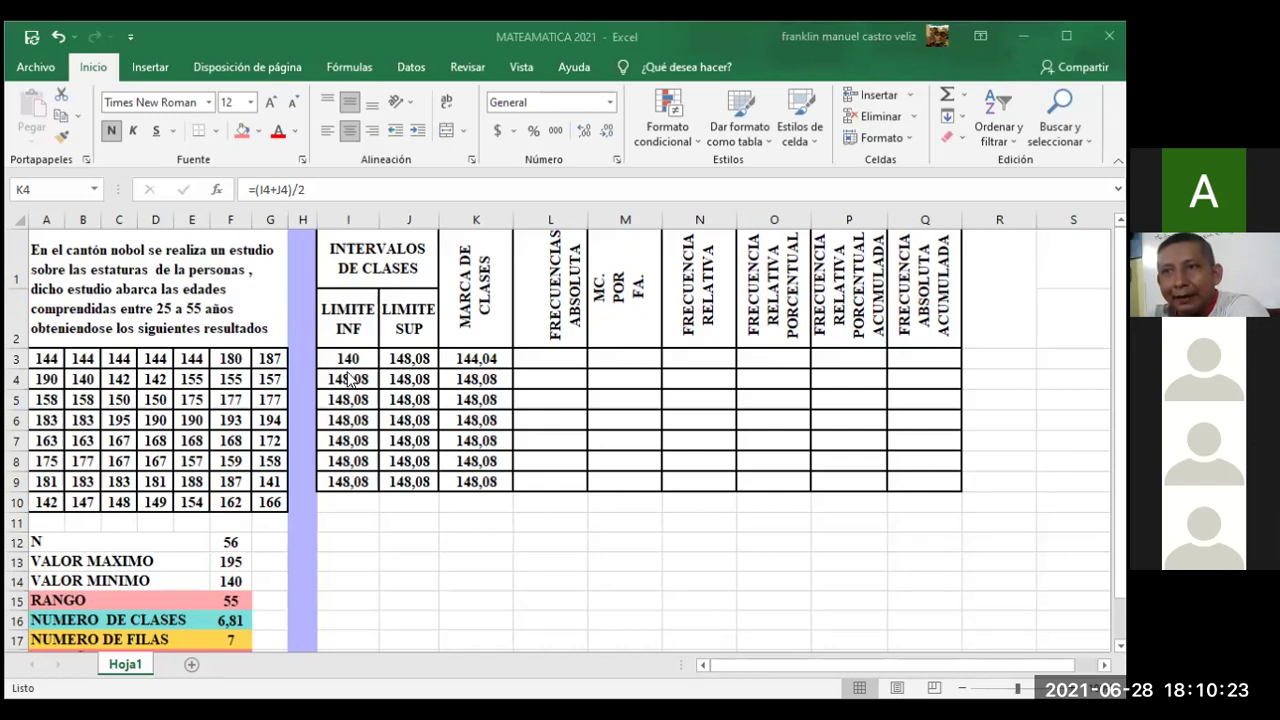
Step: Review the limit formulas in I3, I4 and J3
{"action": "left_click", "coordinate": [347, 378]}
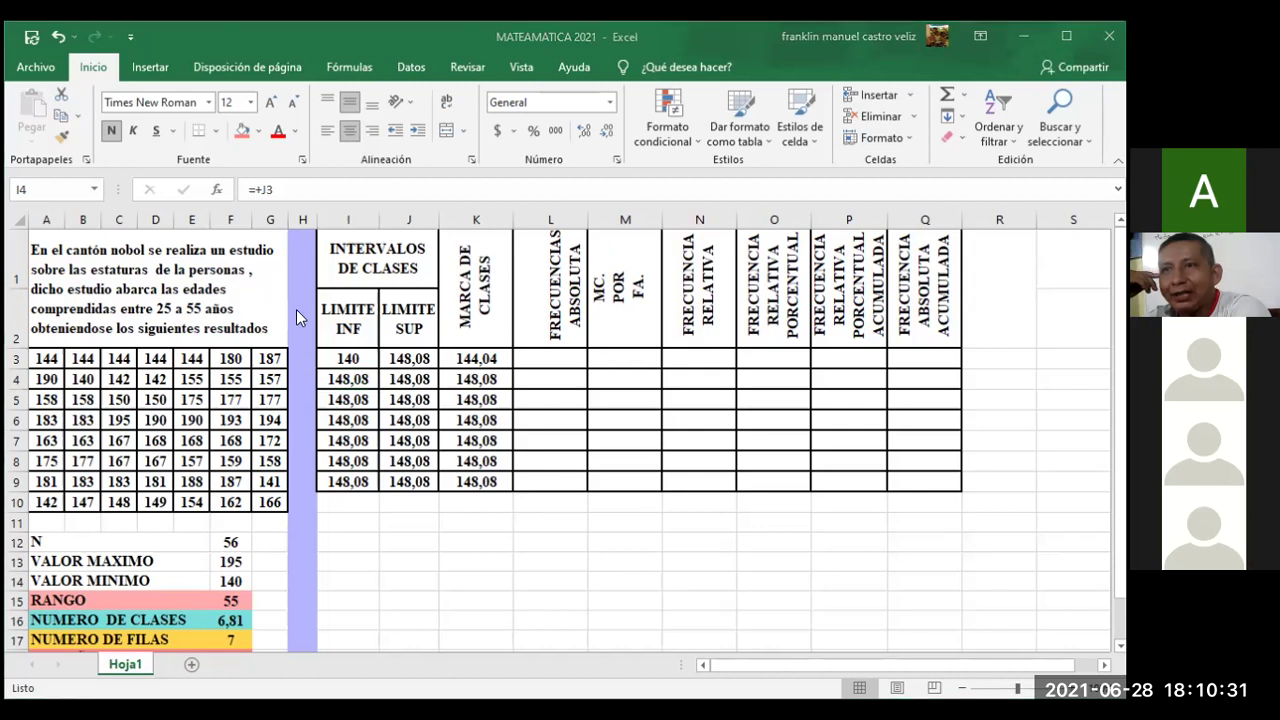
{"action": "left_click", "coordinate": [350, 358]}
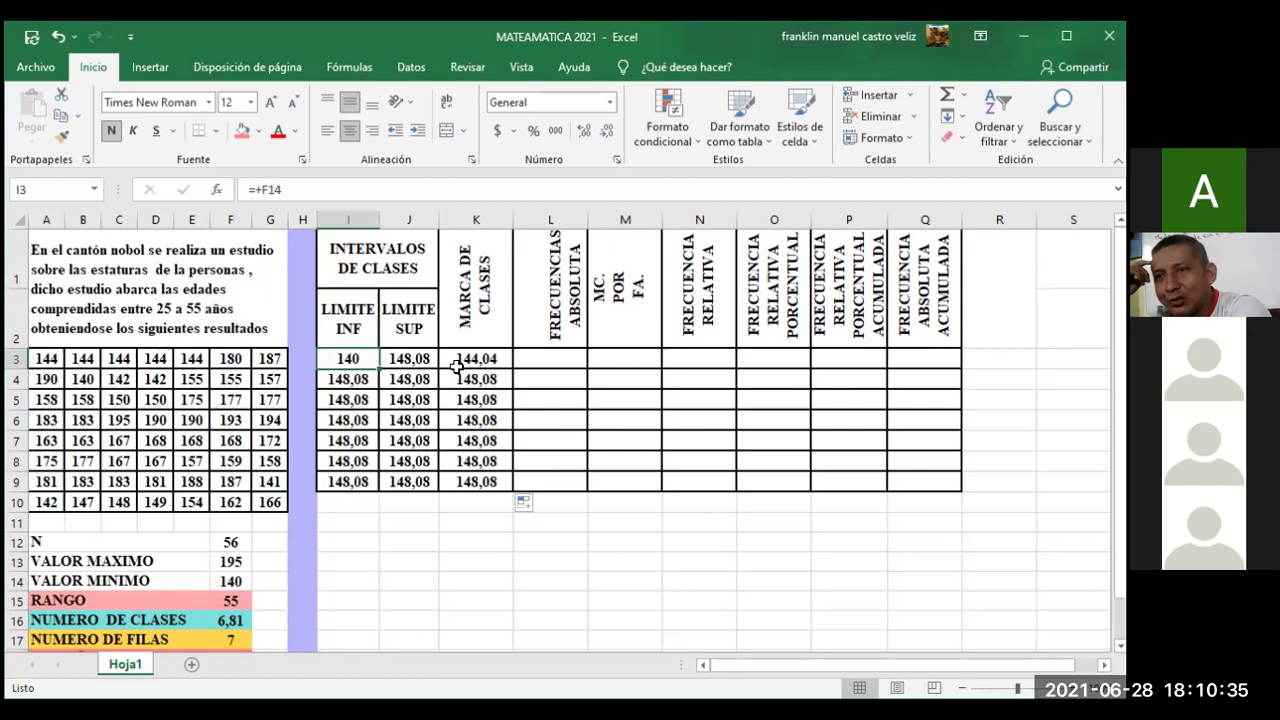
{"action": "left_click", "coordinate": [413, 360]}
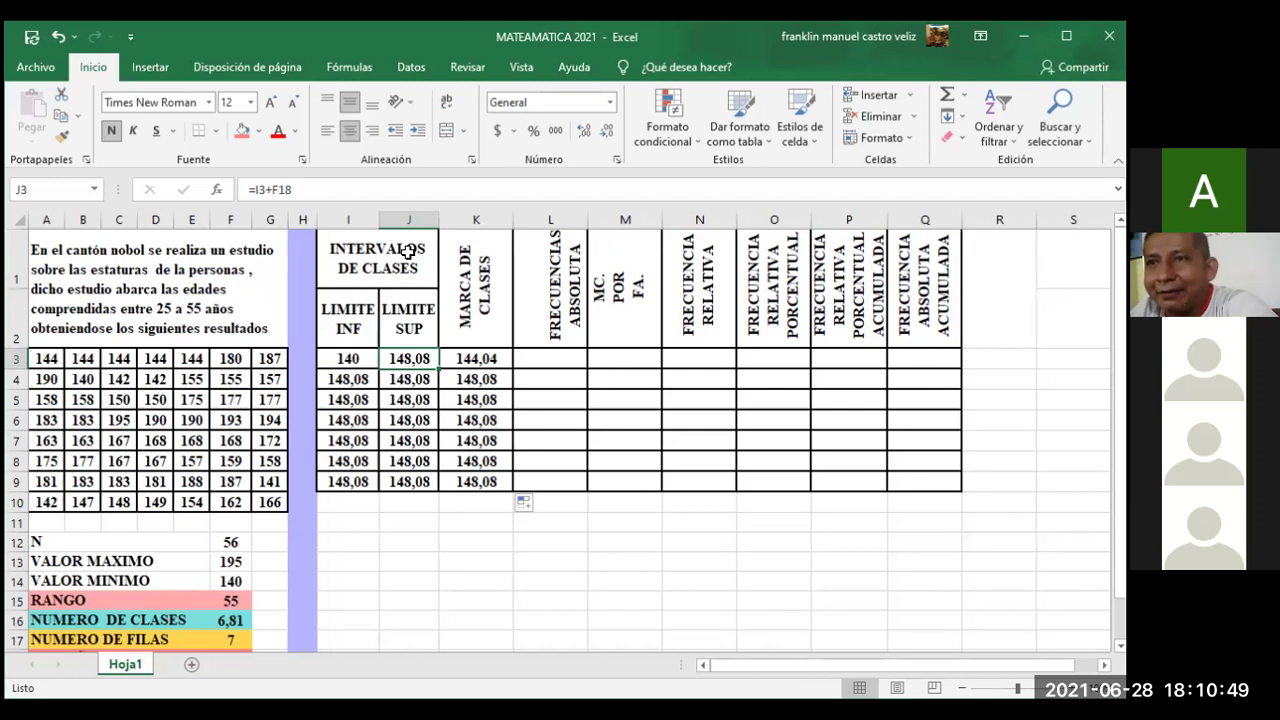
Step: Change J3's formula to =I3+$F$18 with an absolute class-size reference
{"action": "left_click", "coordinate": [277, 189]}
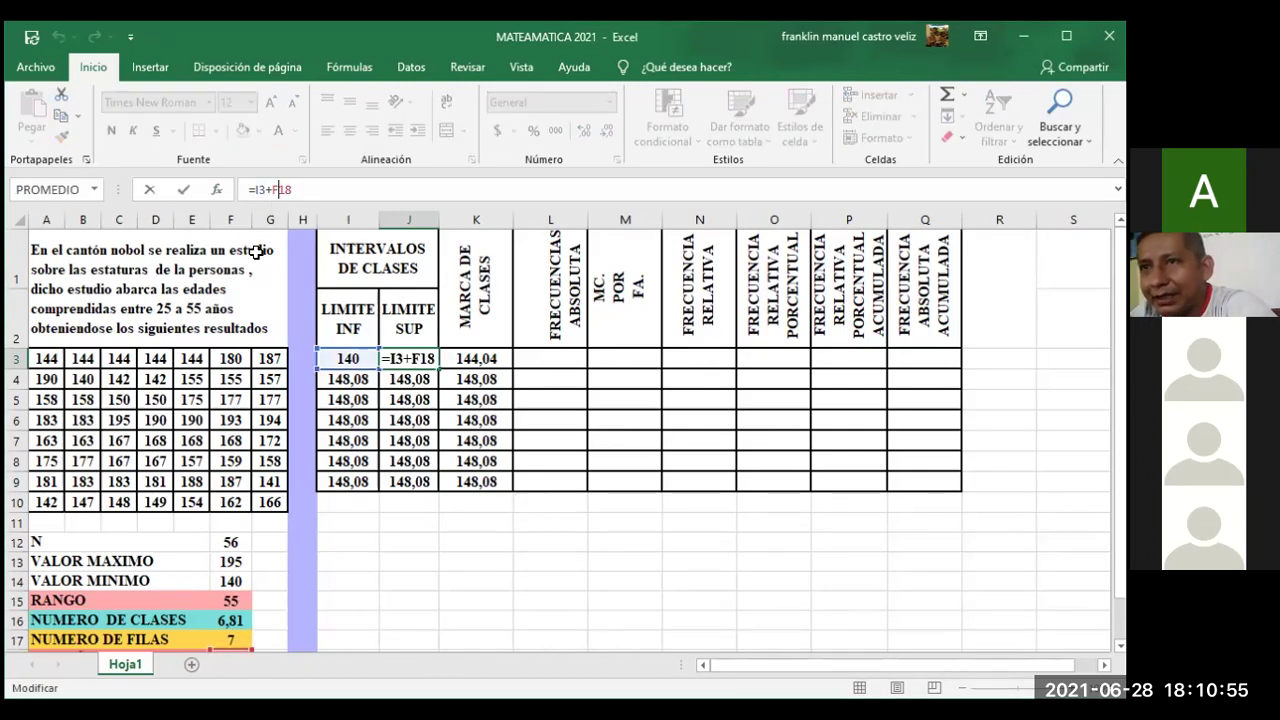
{"action": "key", "text": "F4"}
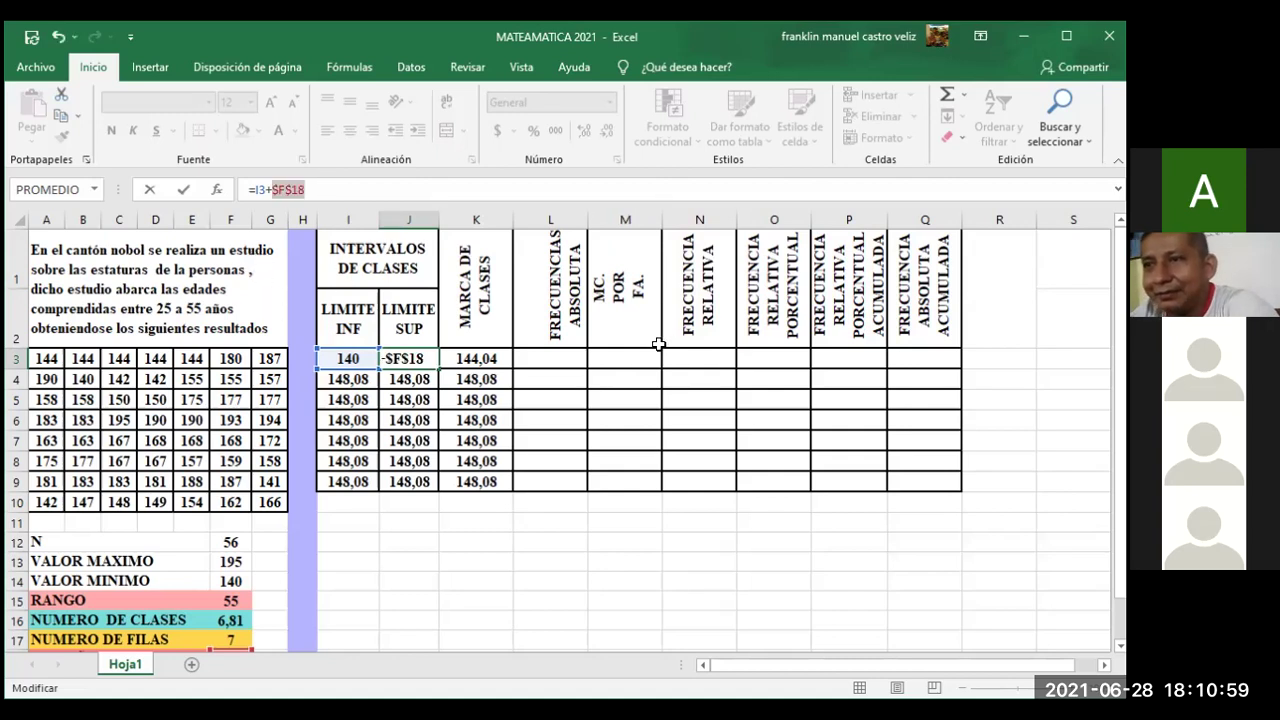
{"action": "key", "text": "Return"}
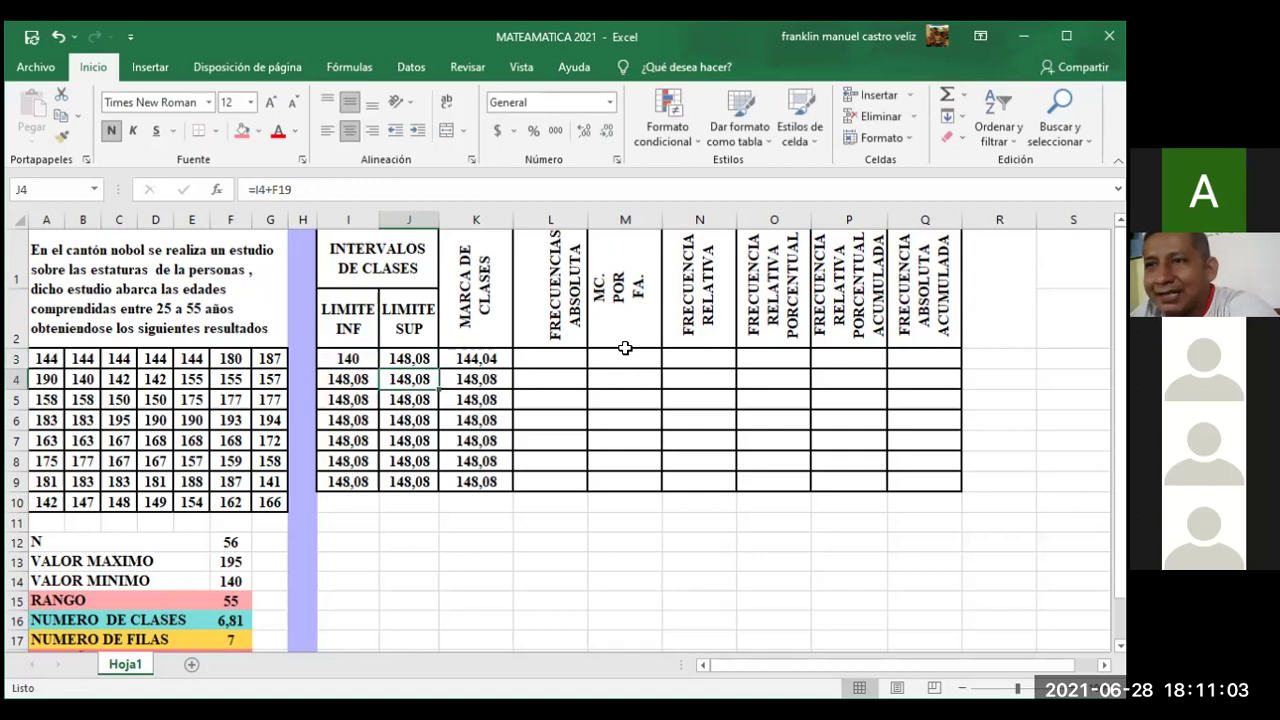
{"action": "left_click", "coordinate": [424, 362]}
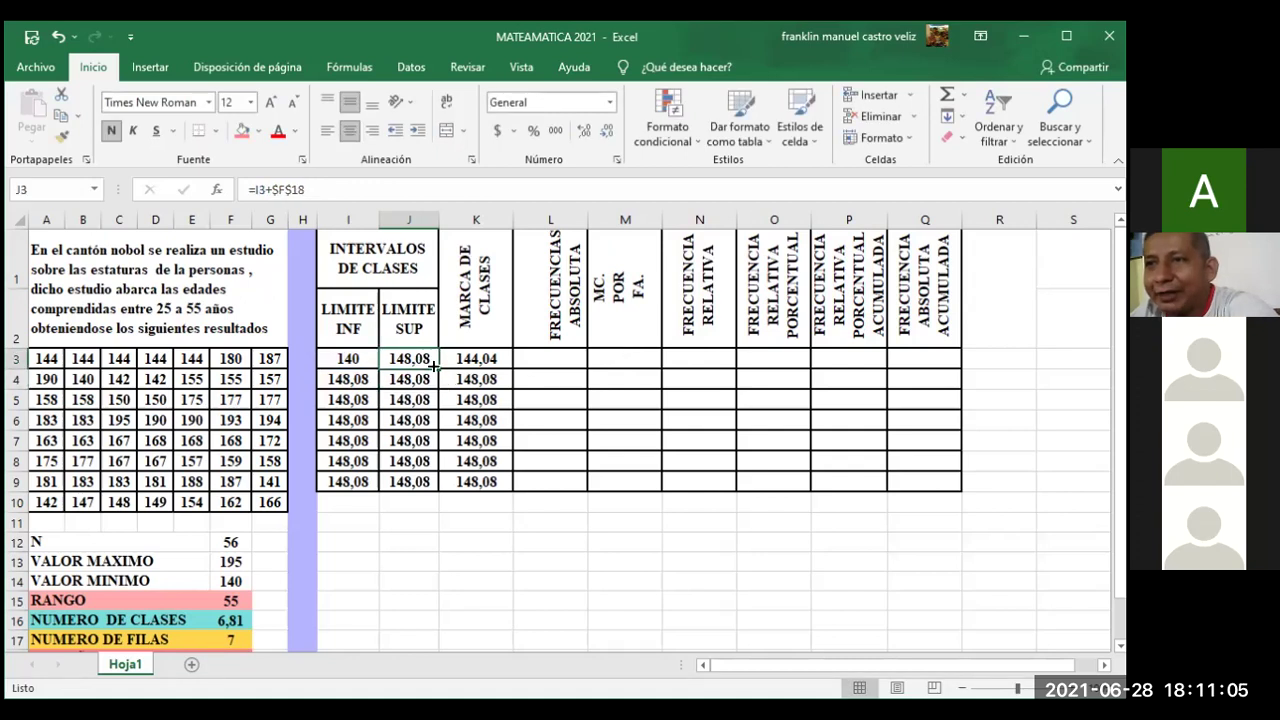
{"action": "left_click", "coordinate": [340, 362]}
Step: Clear the old formula out of the second lower limit in I4
{"action": "left_click", "coordinate": [360, 380]}
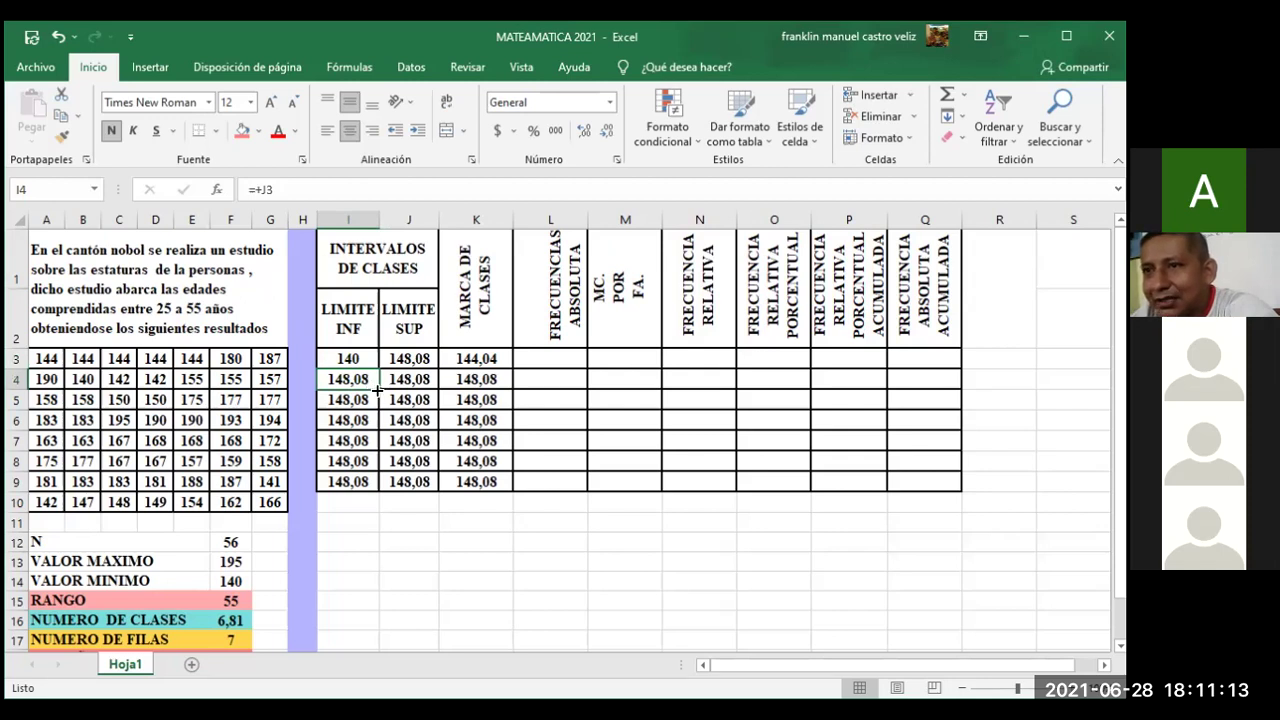
{"action": "left_click", "coordinate": [262, 190]}
{"action": "key", "text": "BackSpace"}
{"action": "type", "text": "J"}
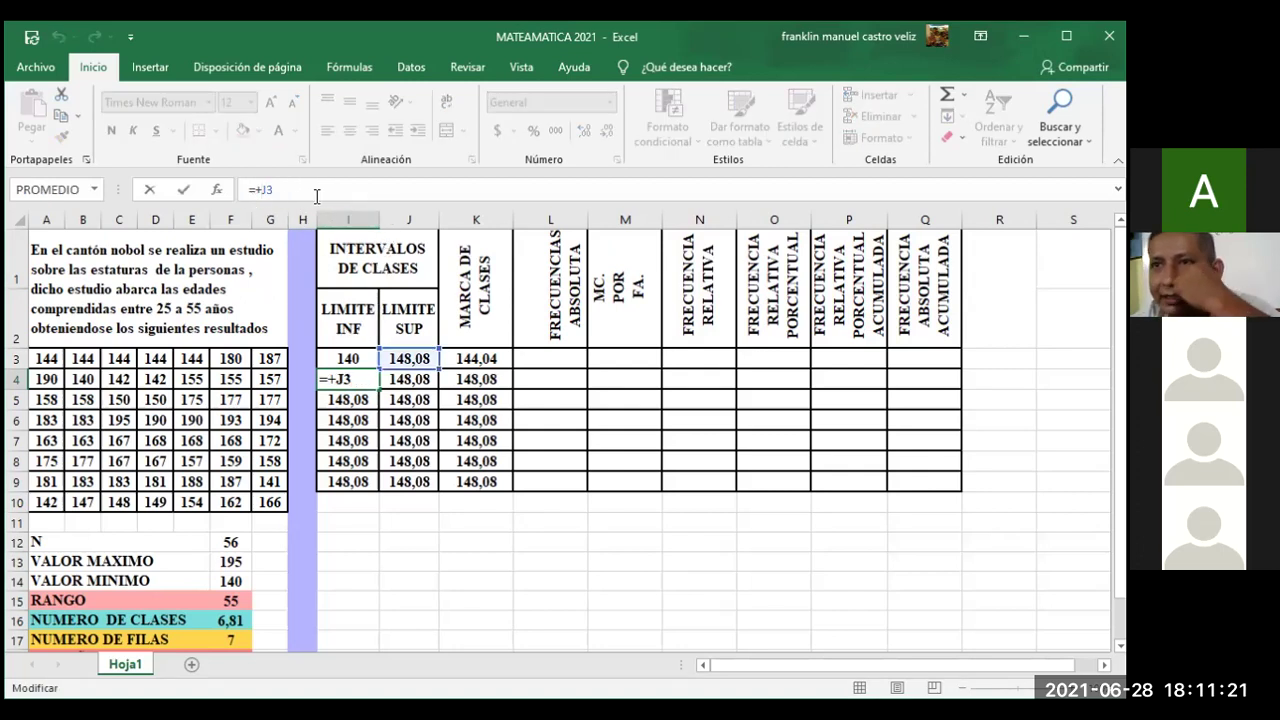
{"action": "double_click", "coordinate": [262, 190]}
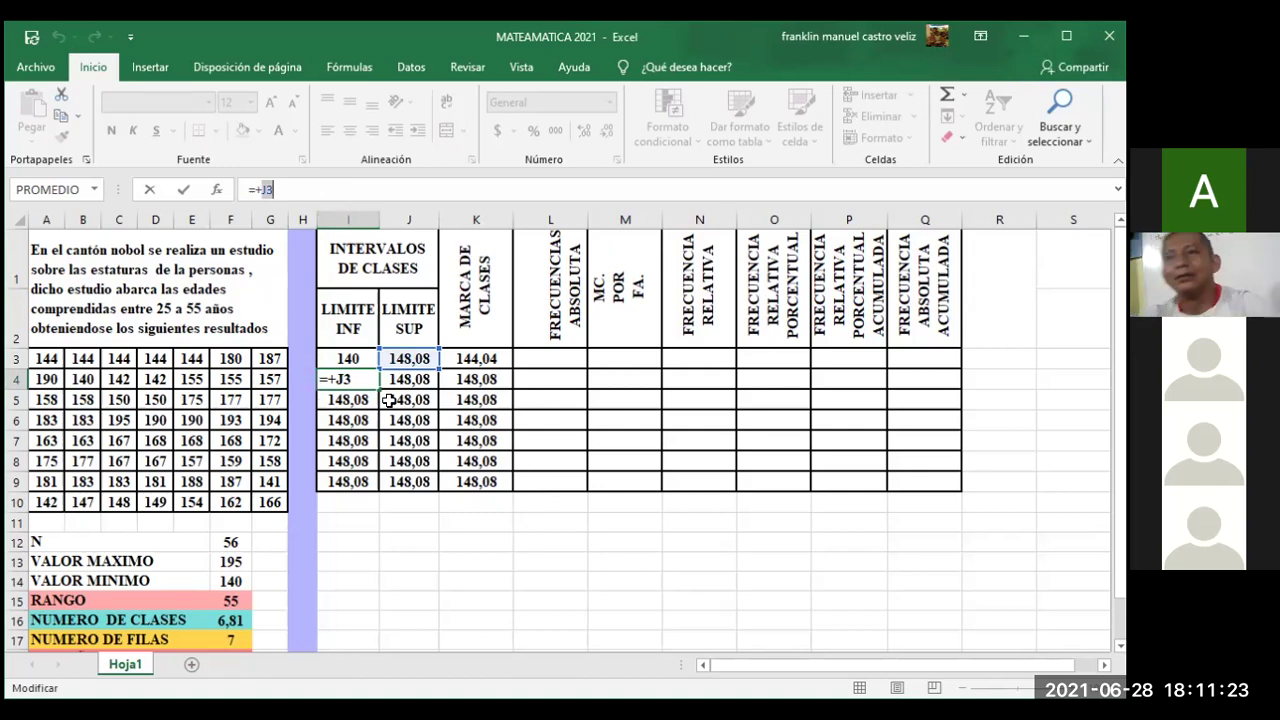
{"action": "left_click", "coordinate": [355, 378]}
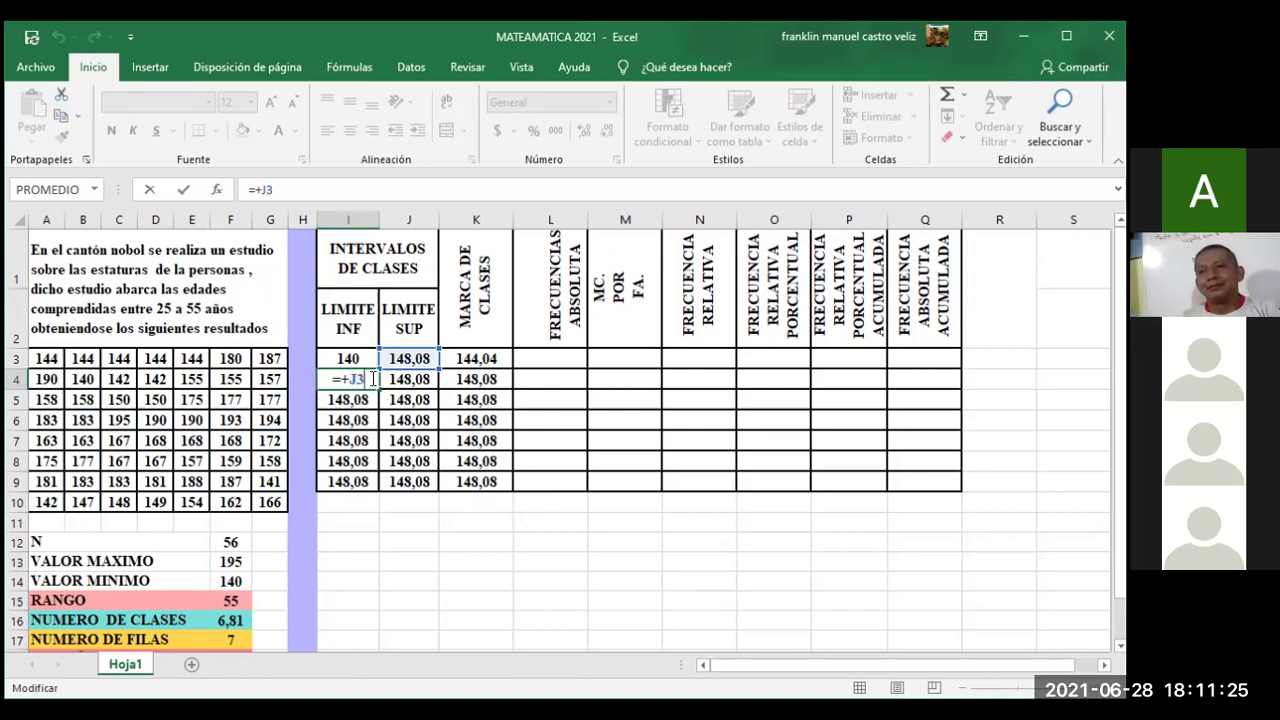
{"action": "key", "text": "BackSpace"}
{"action": "key", "text": "BackSpace"}
{"action": "key", "text": "BackSpace"}
{"action": "key", "text": "Escape"}
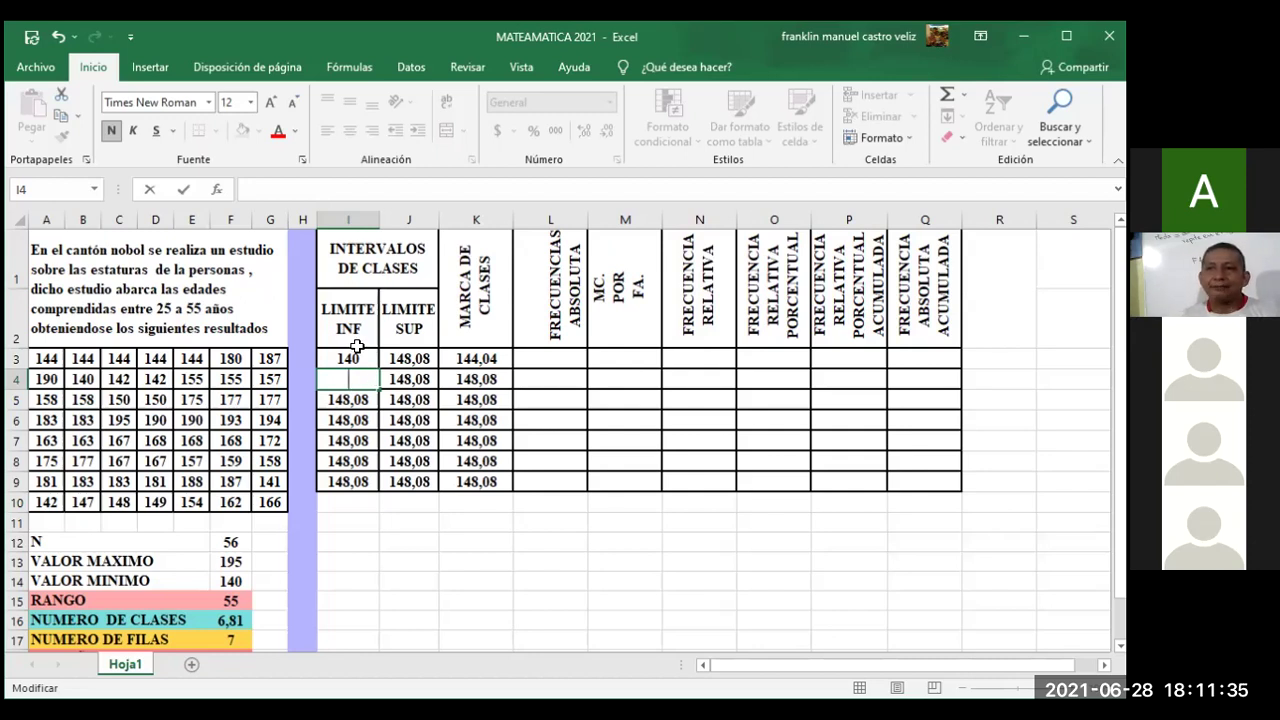
{"action": "left_click", "coordinate": [350, 506]}
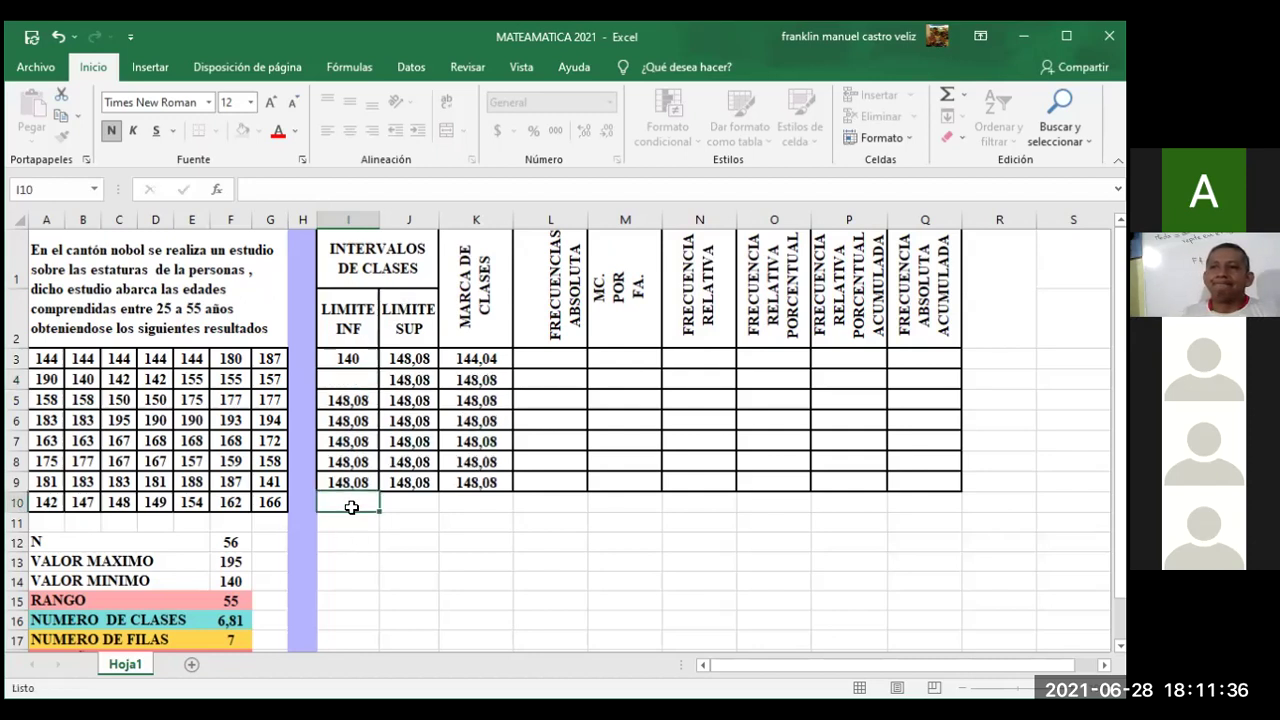
Step: Set I4 to =+J3, then fill I4 down to I9 and J3 down to J9
{"action": "left_click", "coordinate": [357, 375]}
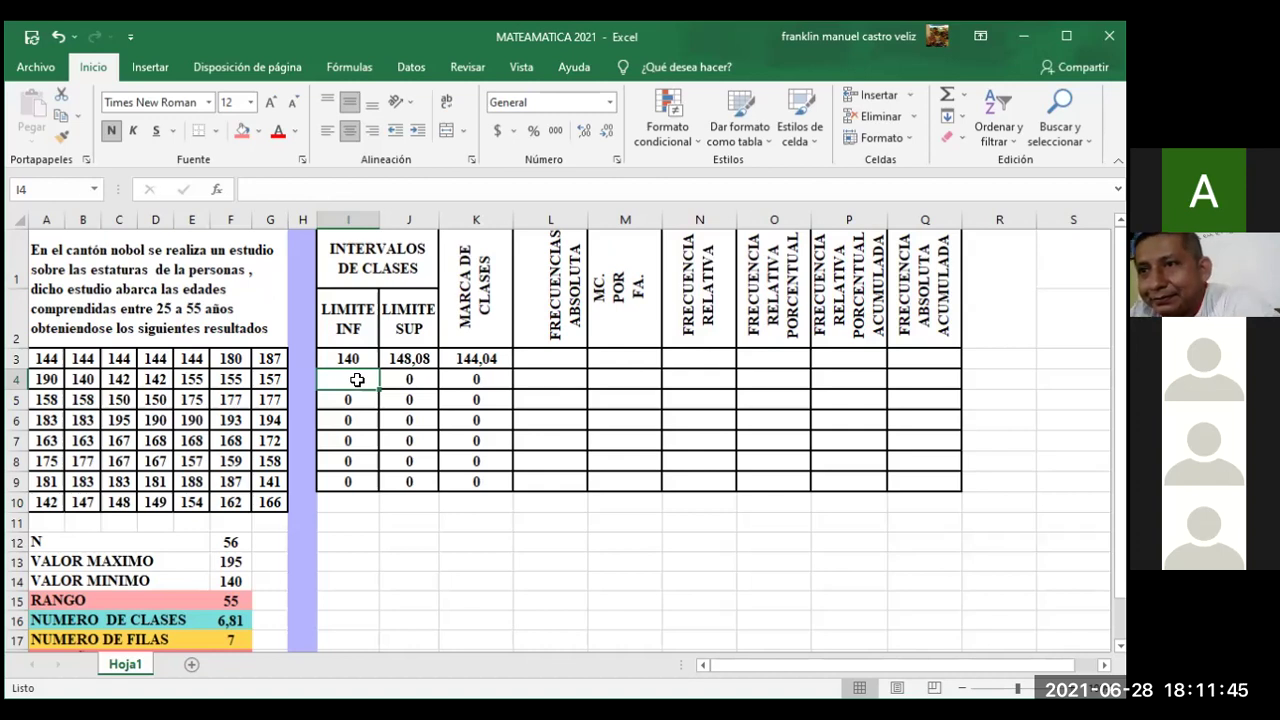
{"action": "type", "text": "+"}
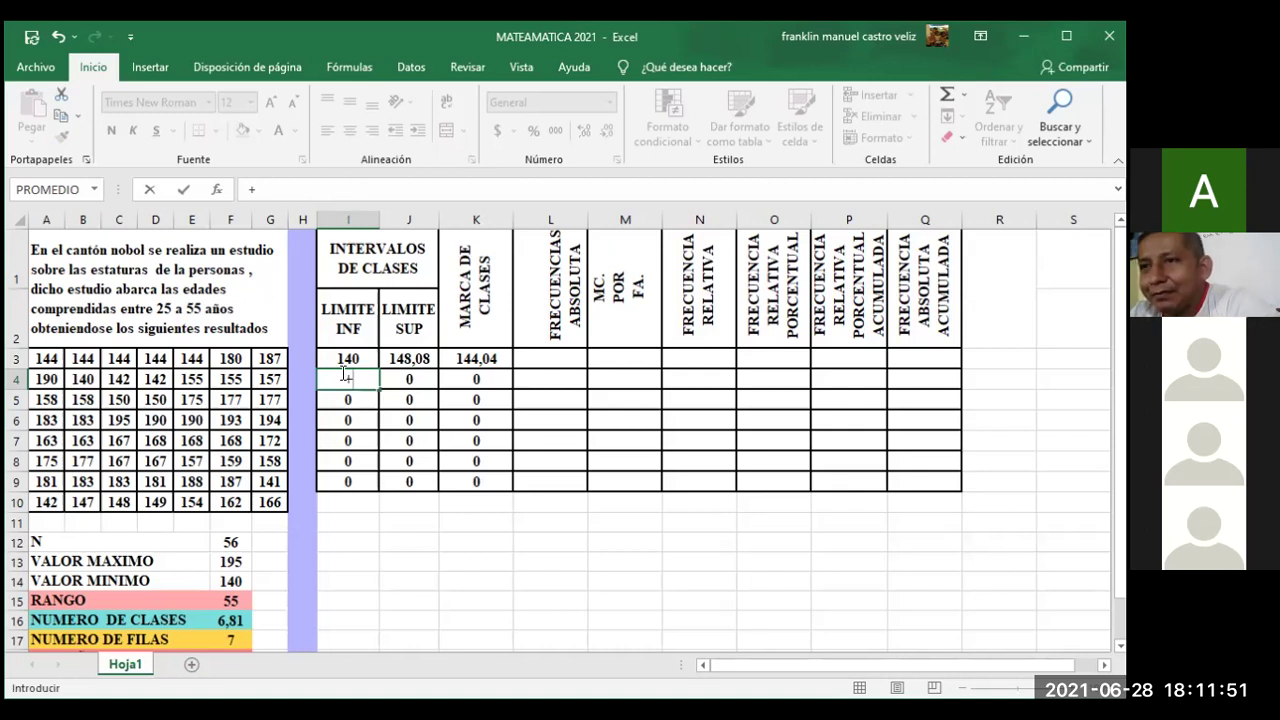
{"action": "left_click", "coordinate": [398, 360]}
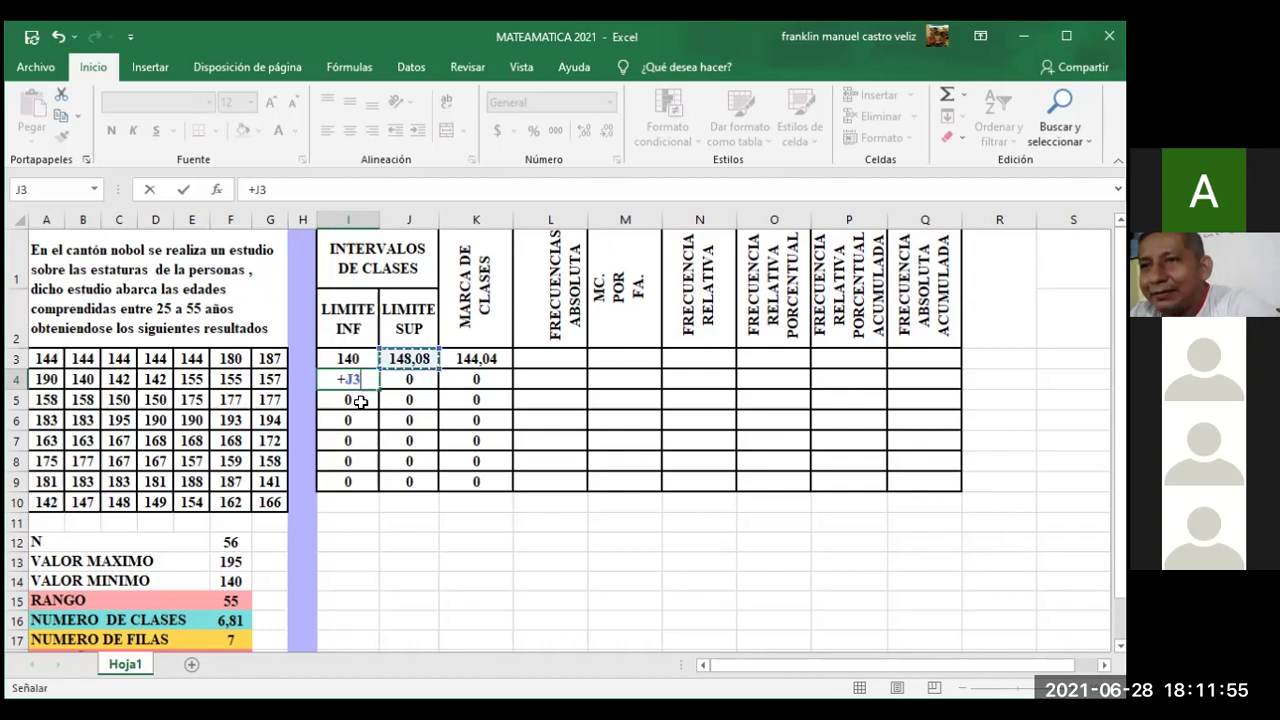
{"action": "key", "text": "Return"}
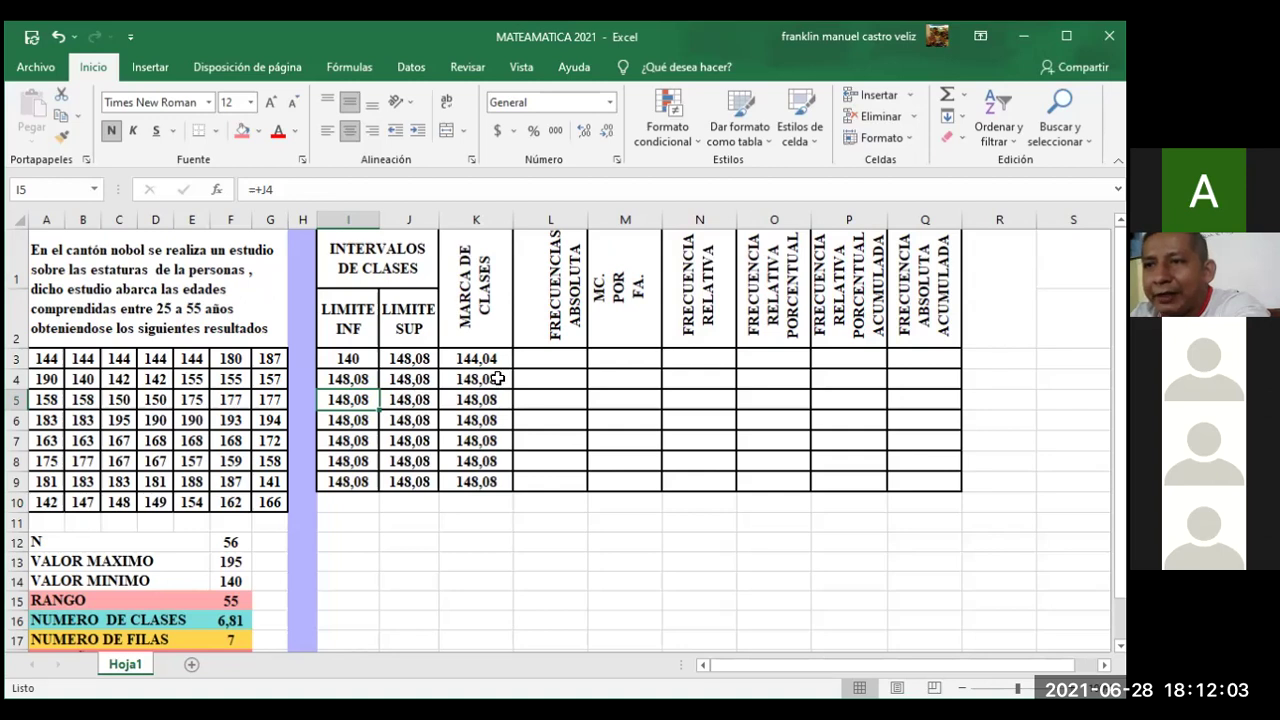
{"action": "left_click", "coordinate": [368, 380]}
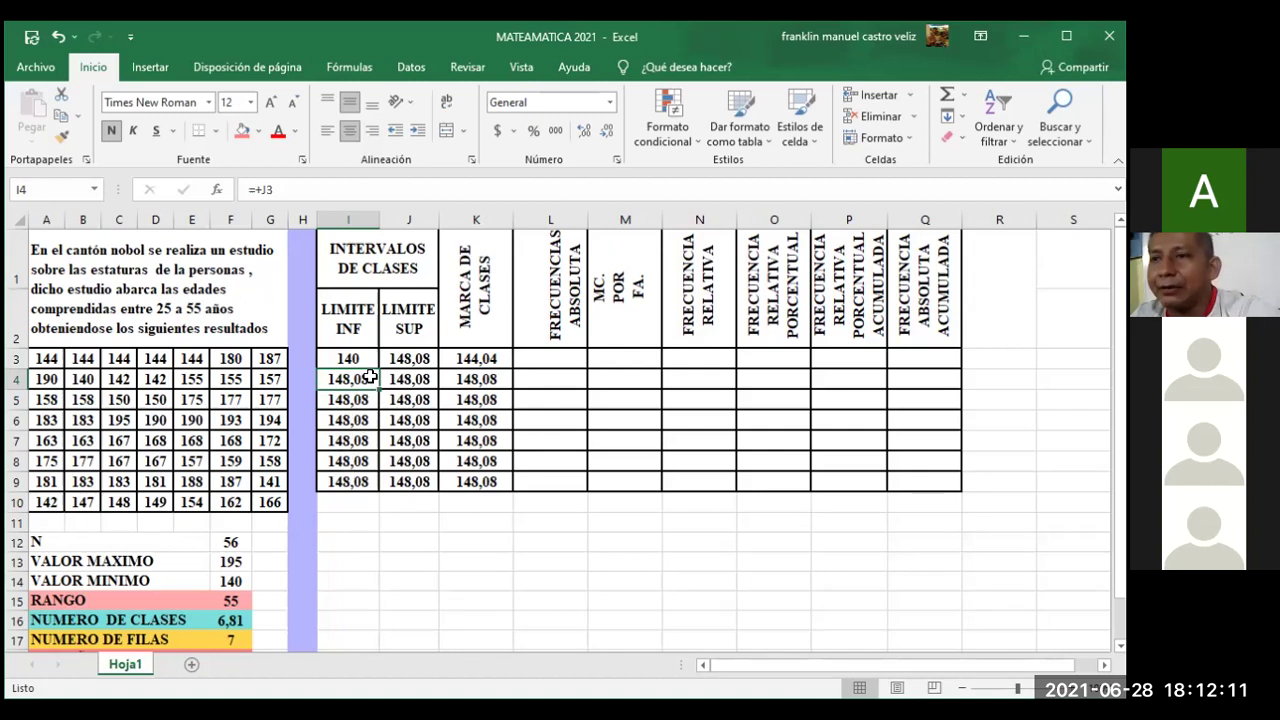
{"action": "left_click_drag", "start_coordinate": [376, 388], "coordinate": [367, 482]}
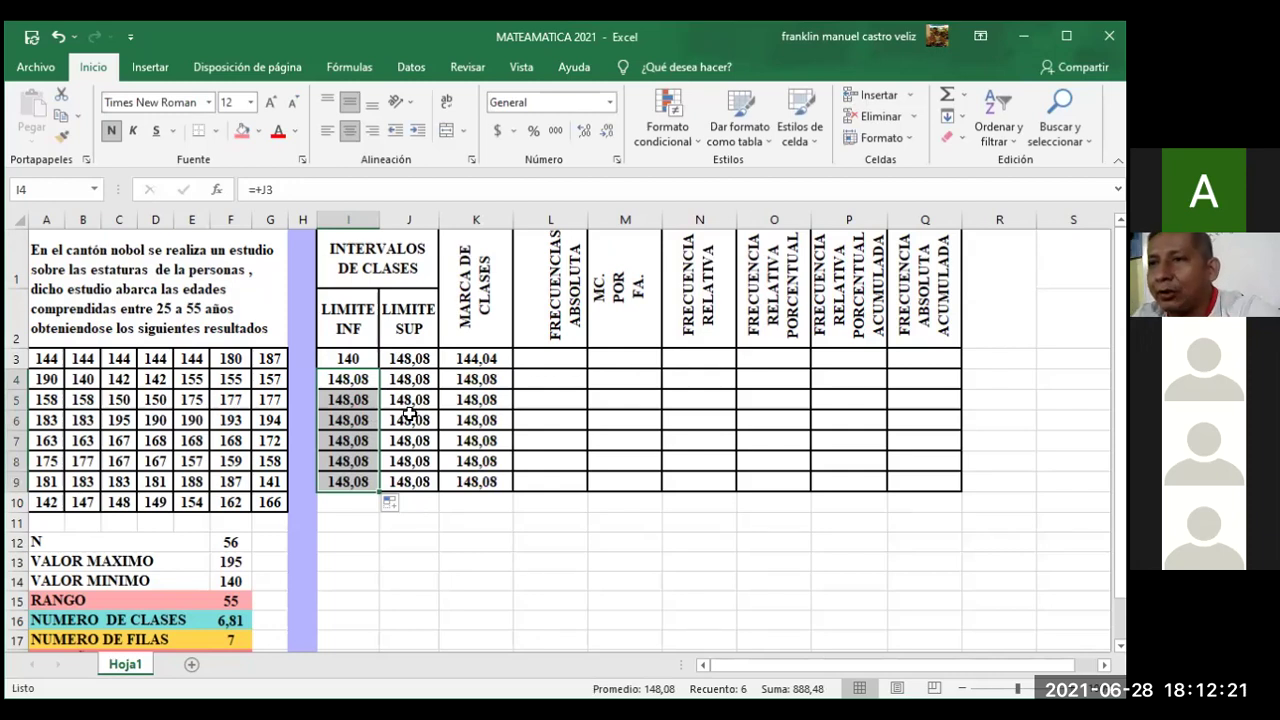
{"action": "left_click", "coordinate": [416, 360]}
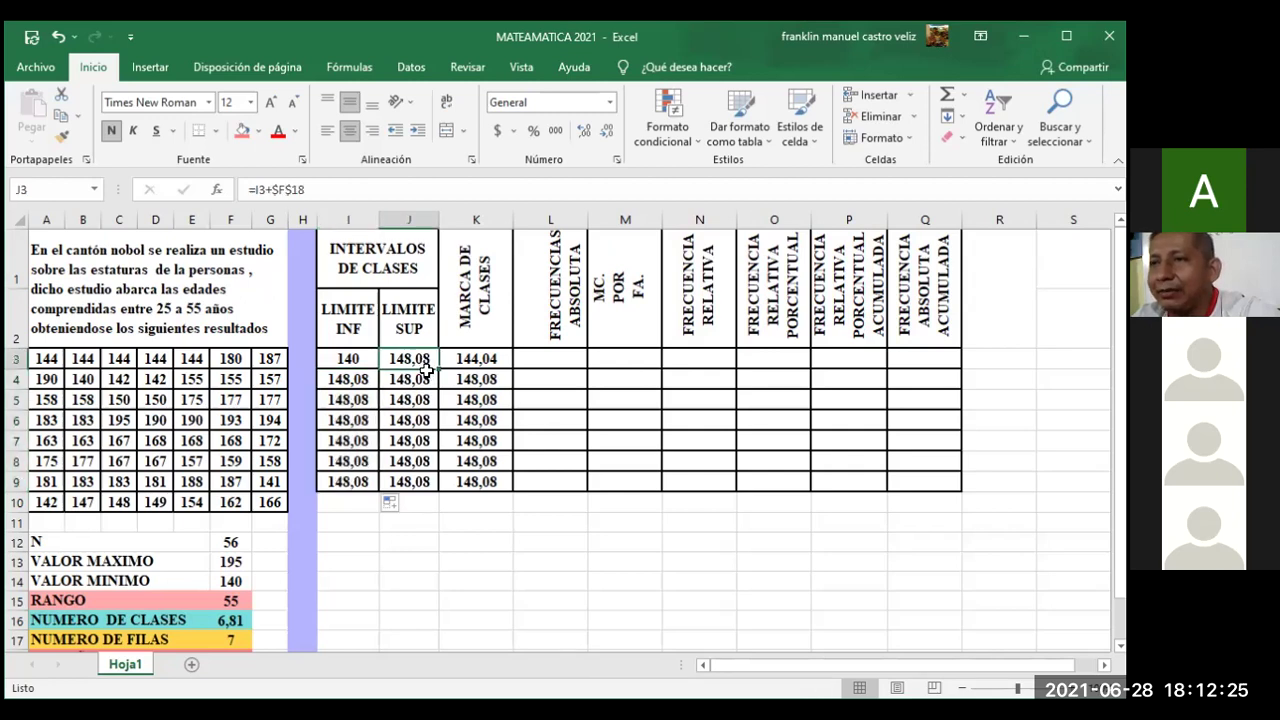
{"action": "left_click_drag", "start_coordinate": [434, 368], "coordinate": [421, 494]}
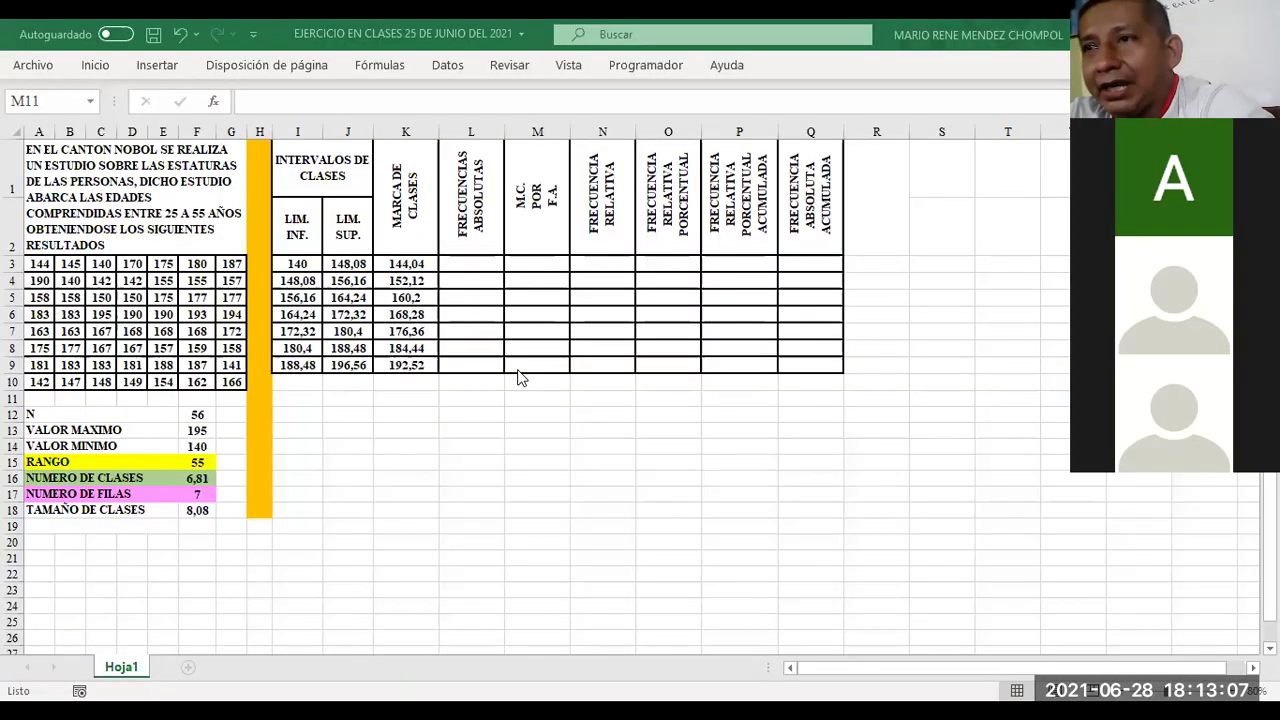
Step: Enter =FRECUENCIA(A3:G10;J3:J9) in L3 to count heights per upper-limit class
{"action": "left_click", "coordinate": [464, 263]}
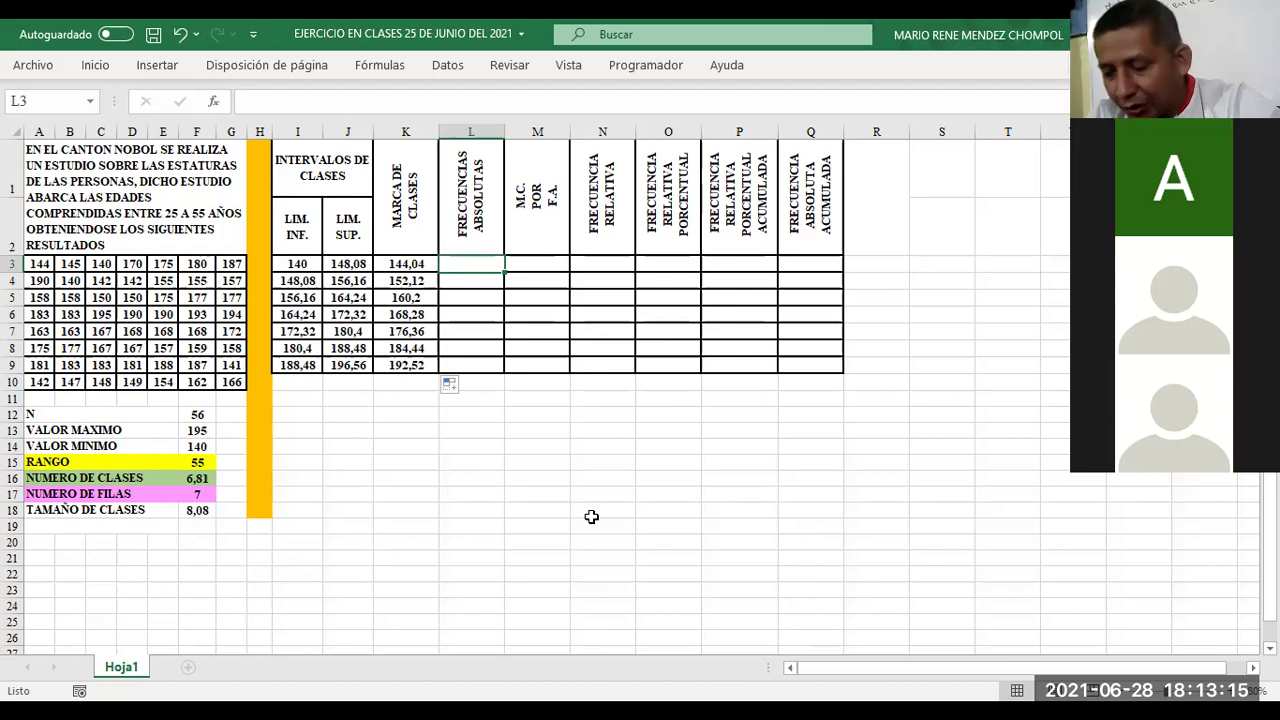
{"action": "type", "text": "="}
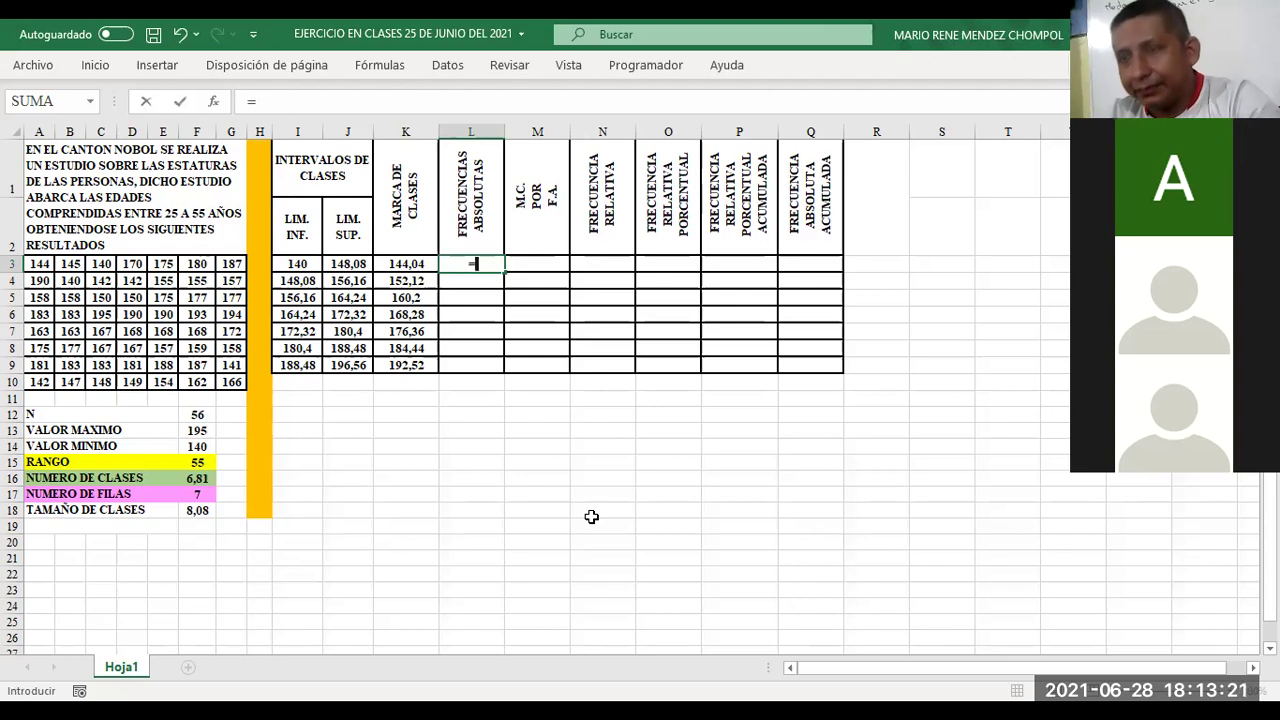
{"action": "type", "text": "FRE"}
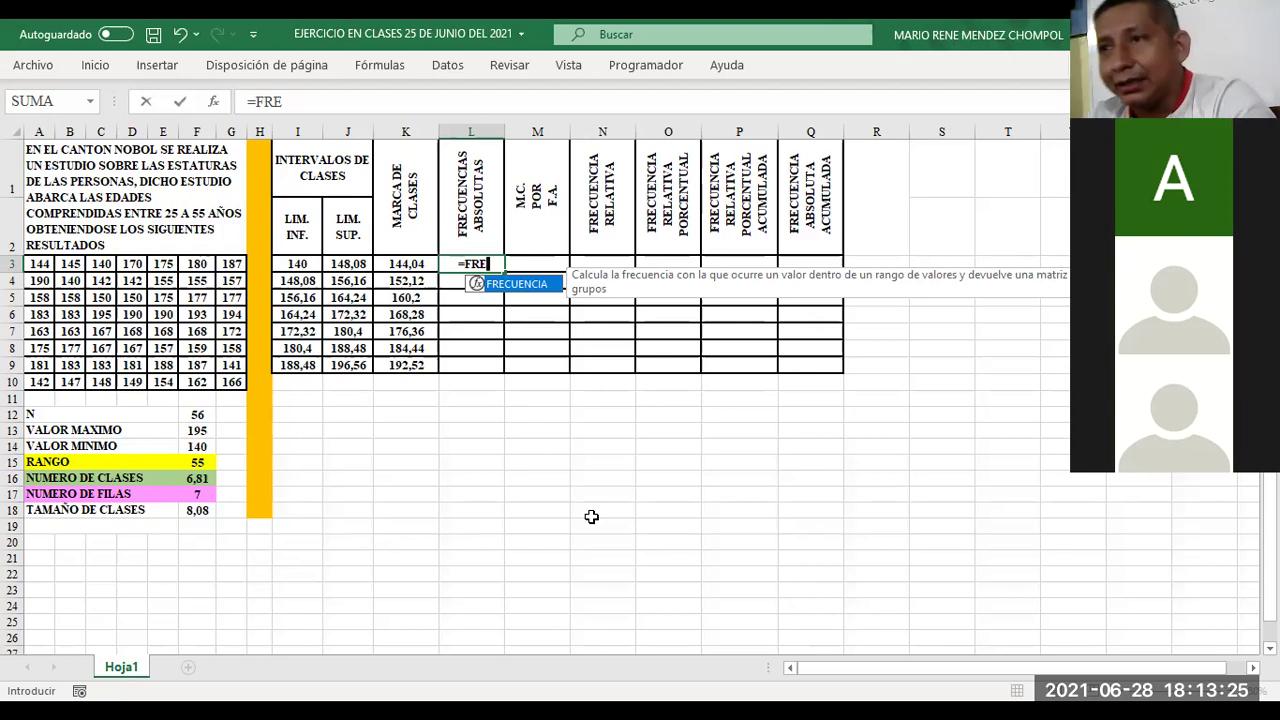
{"action": "double_click", "coordinate": [519, 283]}
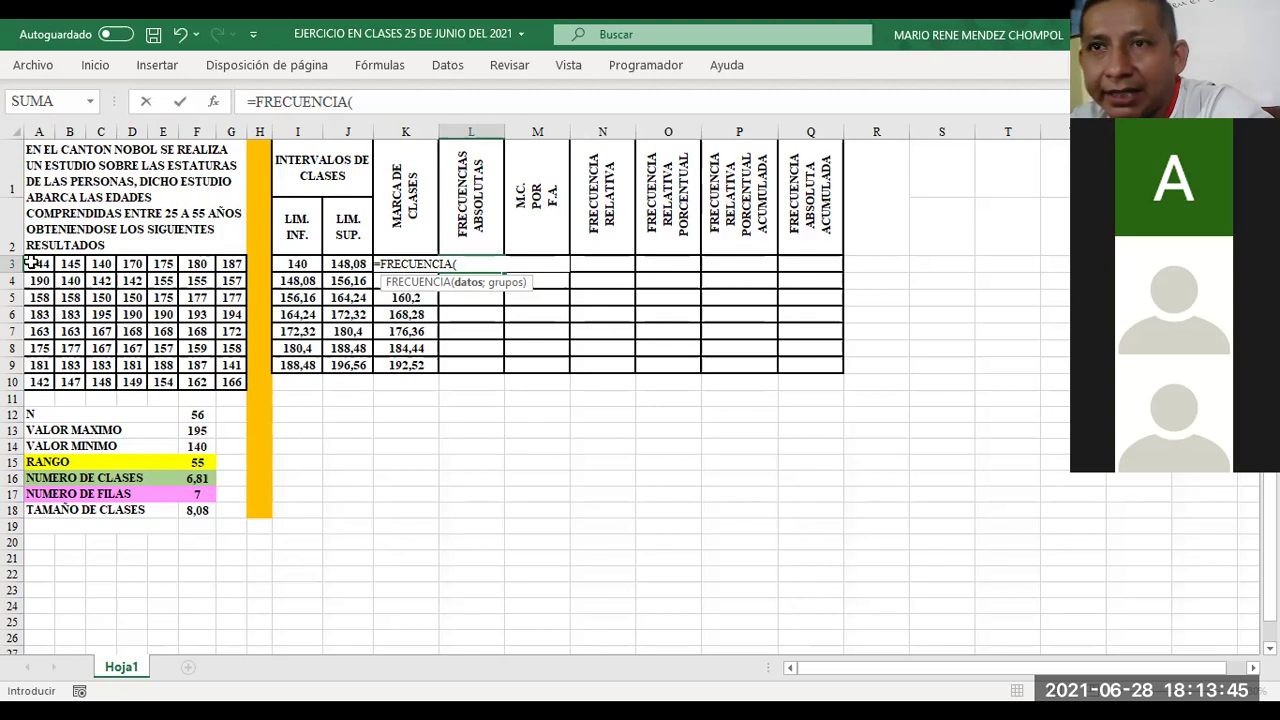
{"action": "left_click", "coordinate": [33, 263]}
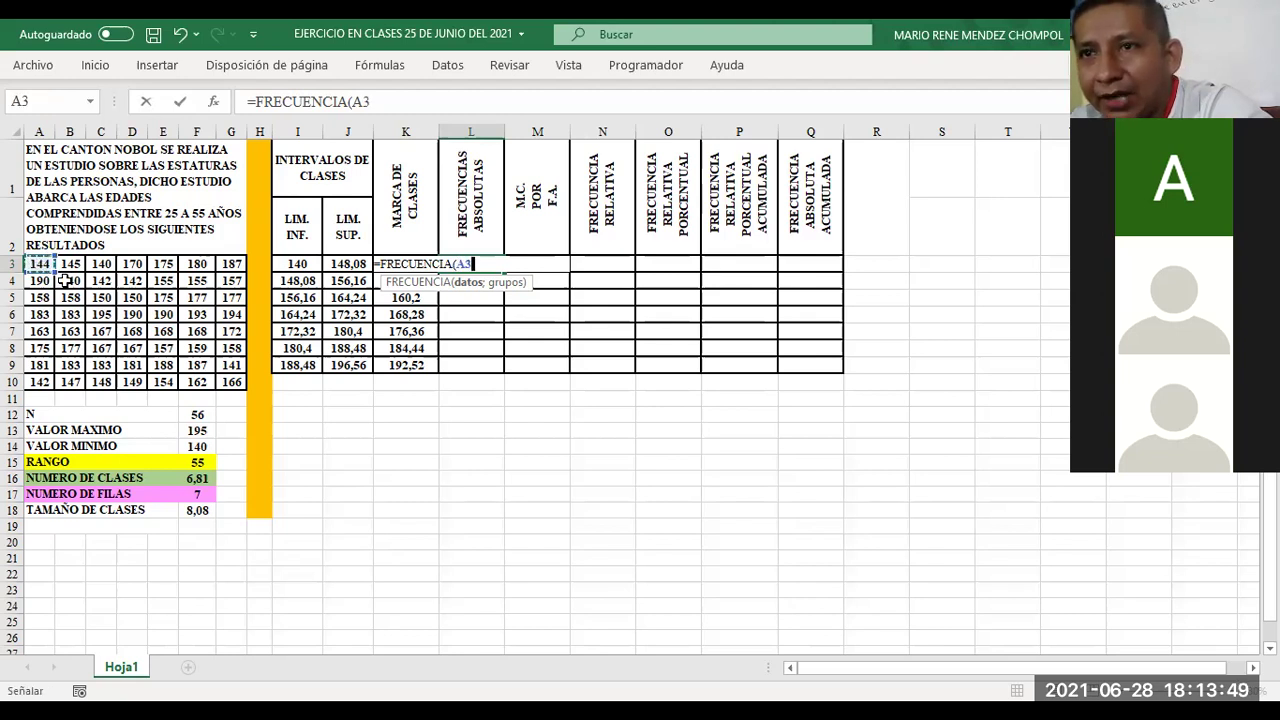
{"action": "left_click", "coordinate": [217, 382], "text": "shift"}
{"action": "type", "text": ":G10"}
{"action": "left_click_drag", "start_coordinate": [217, 382], "coordinate": [225, 383]}
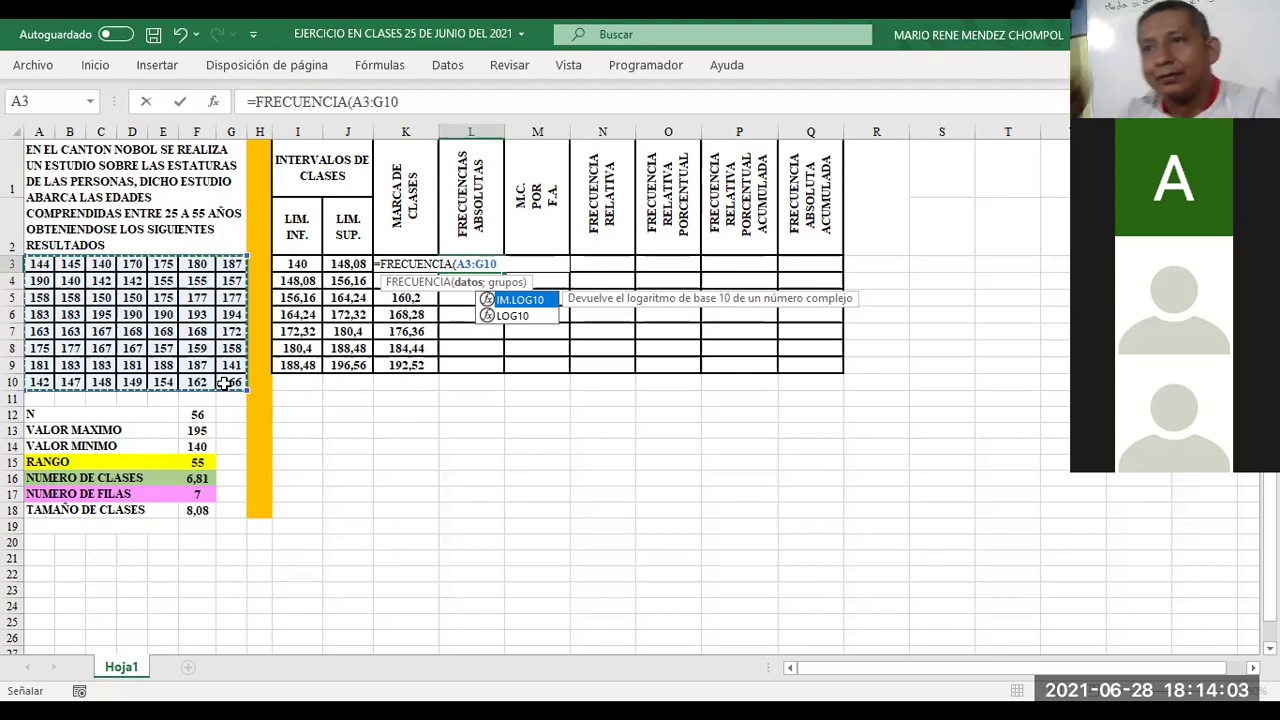
{"action": "type", "text": ";"}
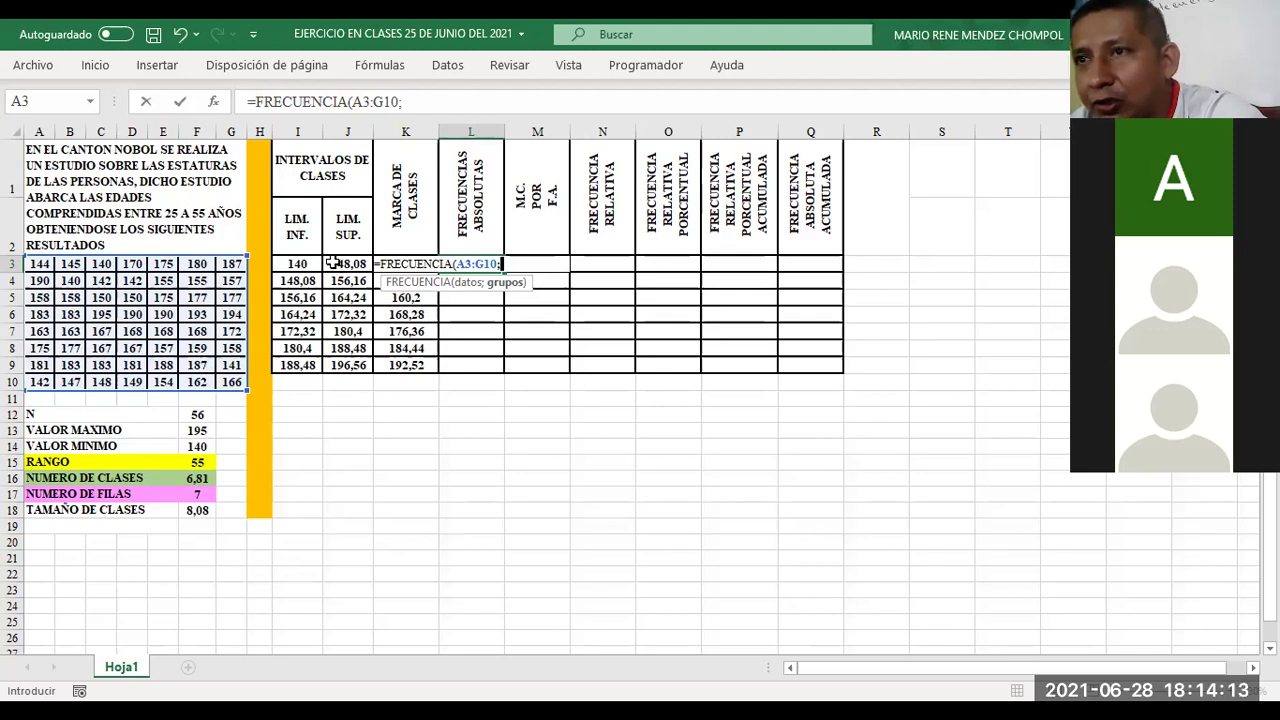
{"action": "left_click", "coordinate": [333, 263]}
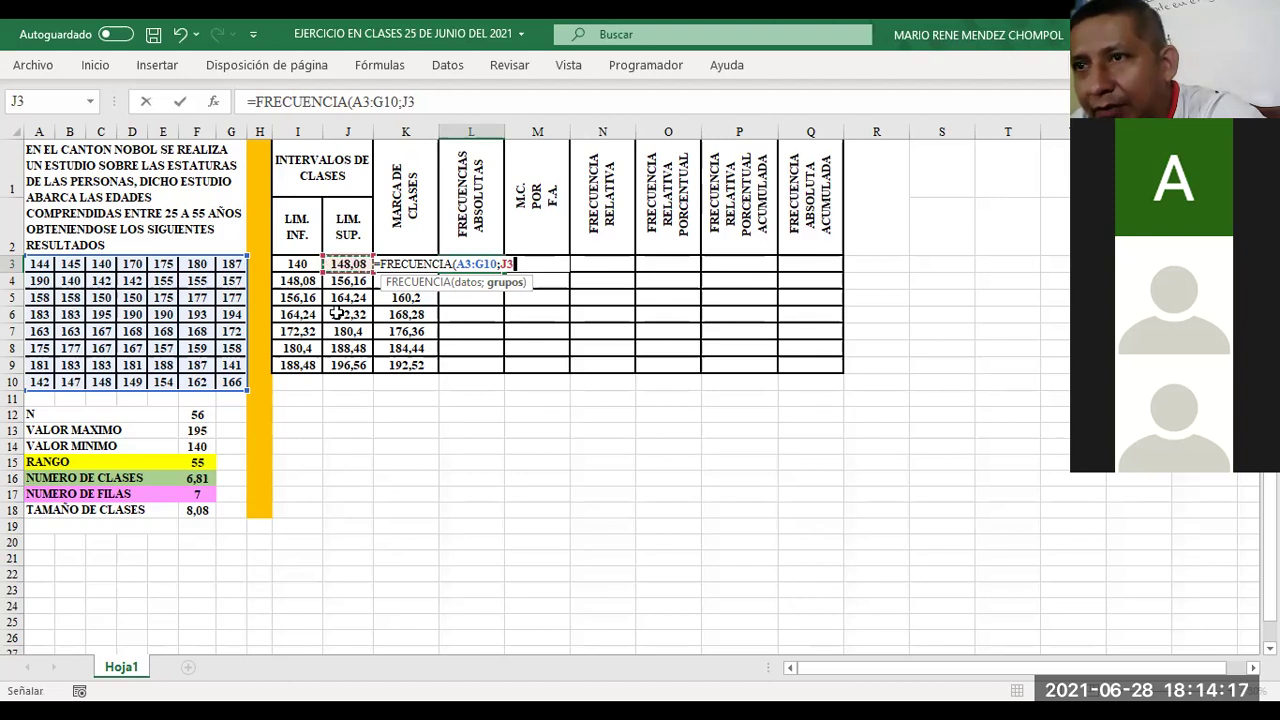
{"action": "left_click_drag", "start_coordinate": [339, 356], "coordinate": [340, 357]}
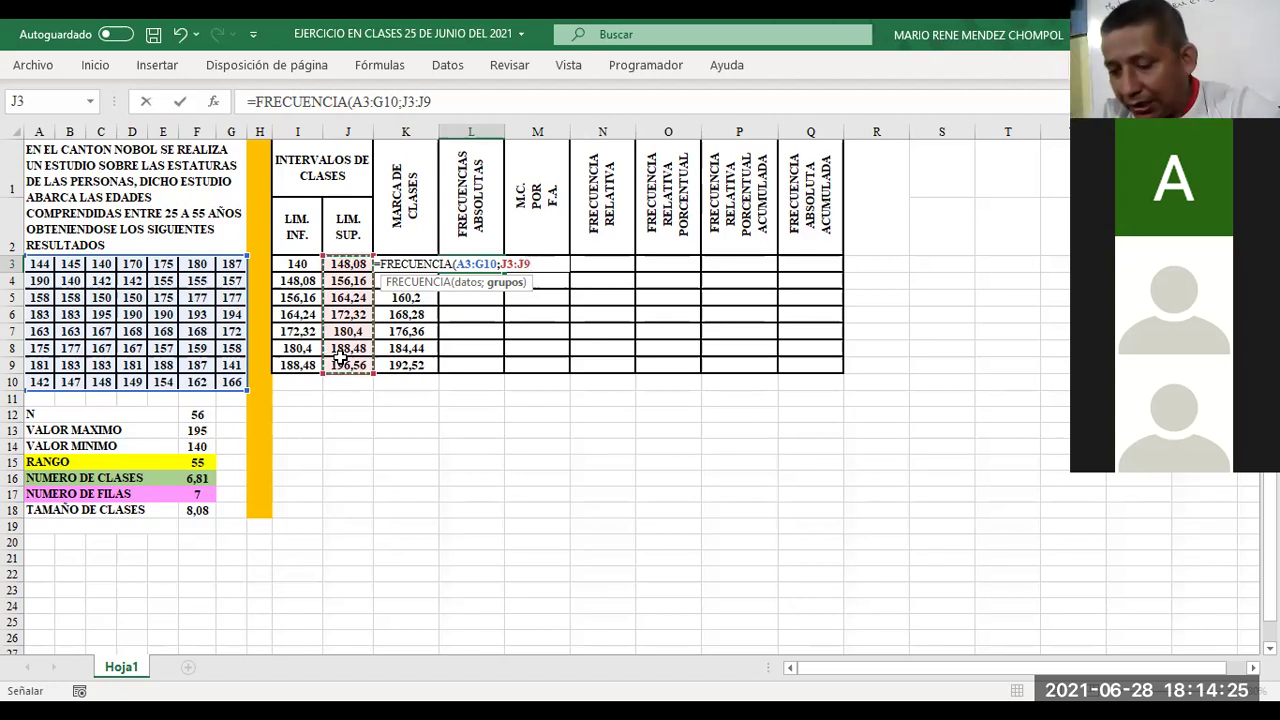
{"action": "type", "text": ")"}
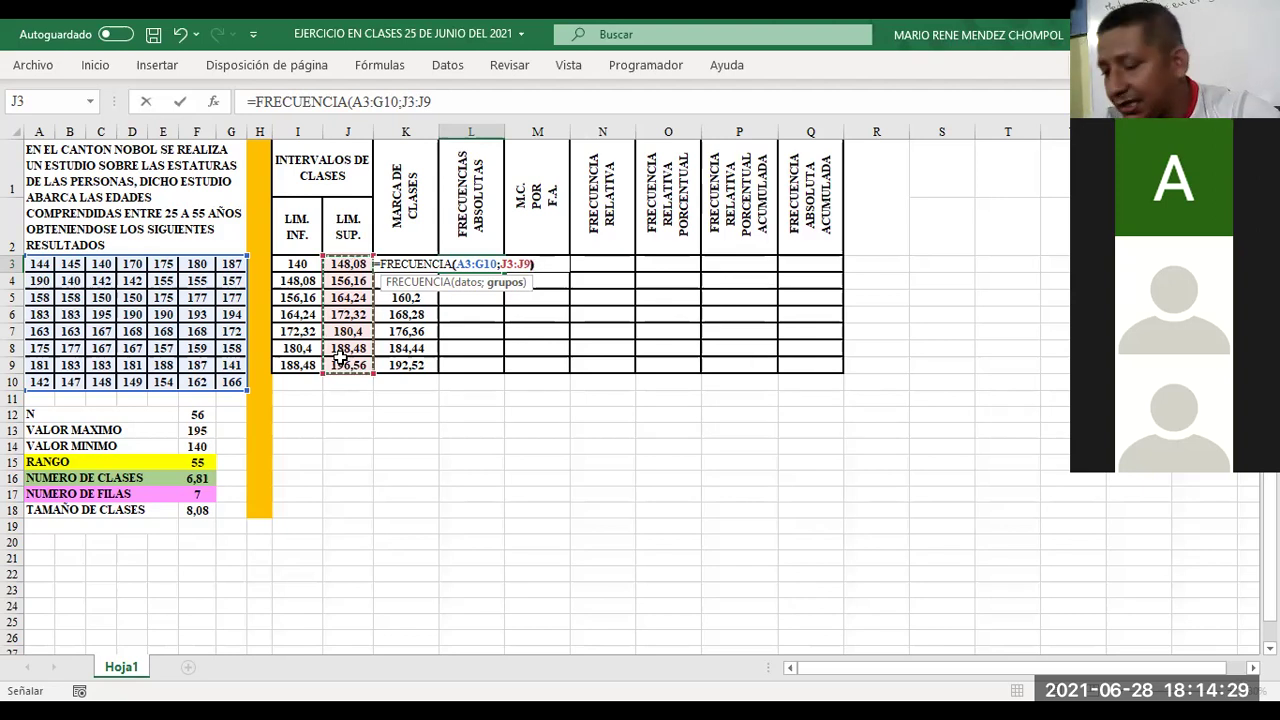
{"action": "key", "text": "Return"}
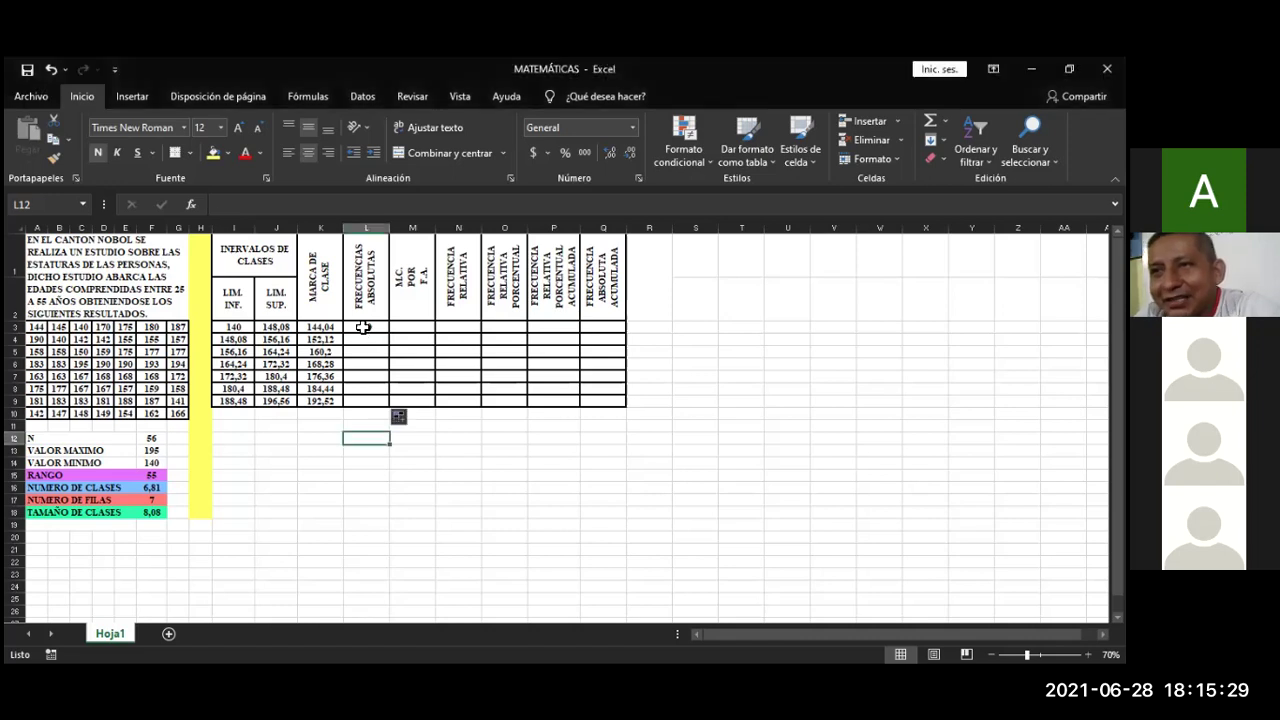
Step: Start a fresh FRECUENCIA formula in L3 of the MATEMÁTICAS workbook
{"action": "left_click", "coordinate": [363, 327]}
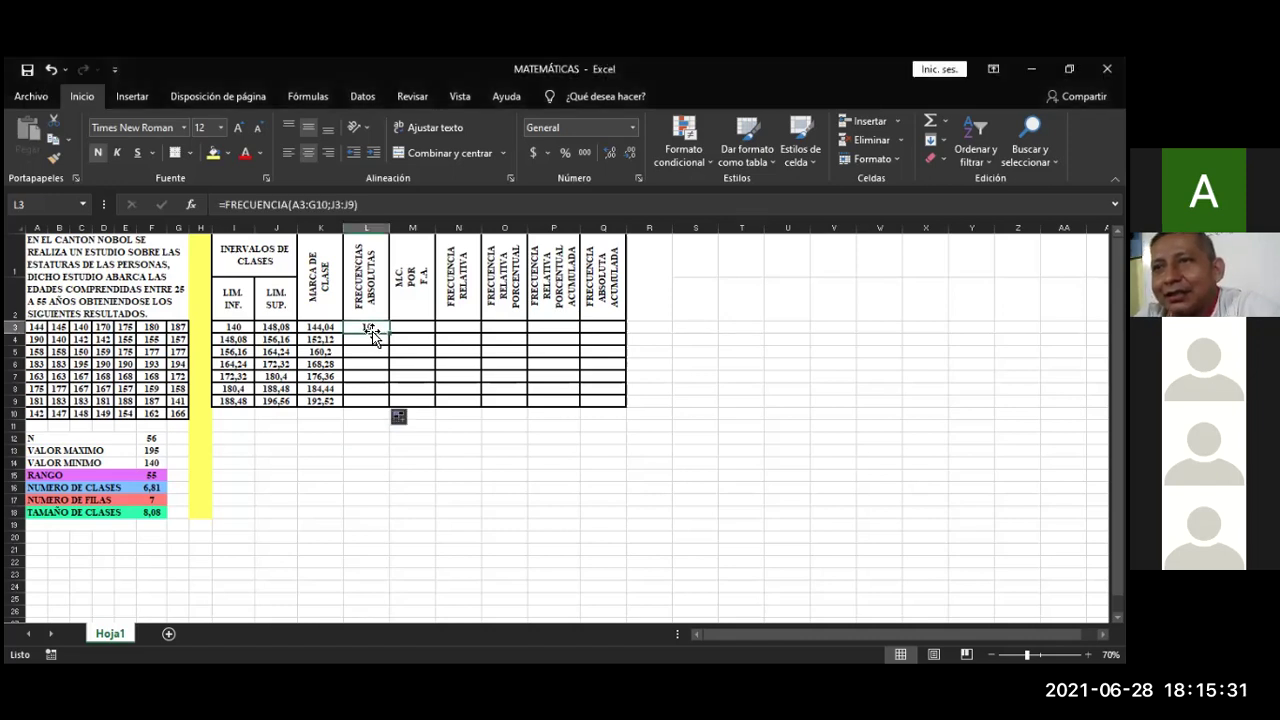
{"action": "double_click", "coordinate": [372, 331]}
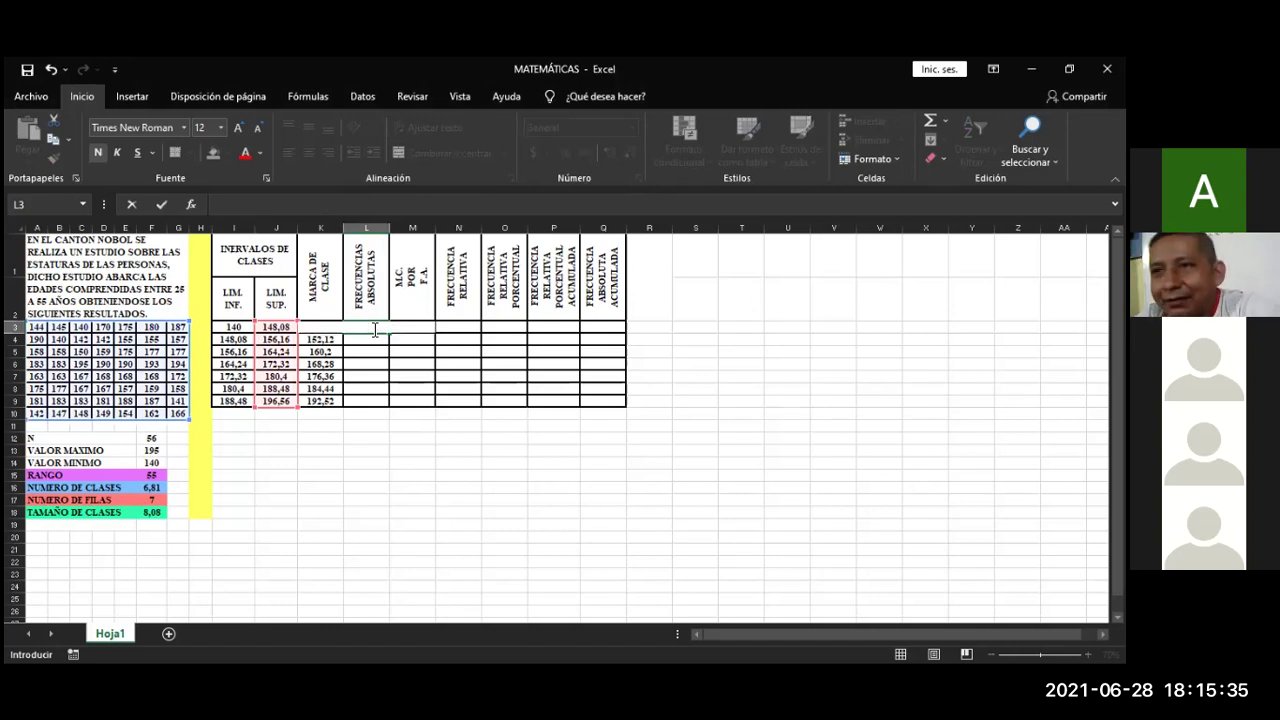
{"action": "left_click", "coordinate": [695, 389]}
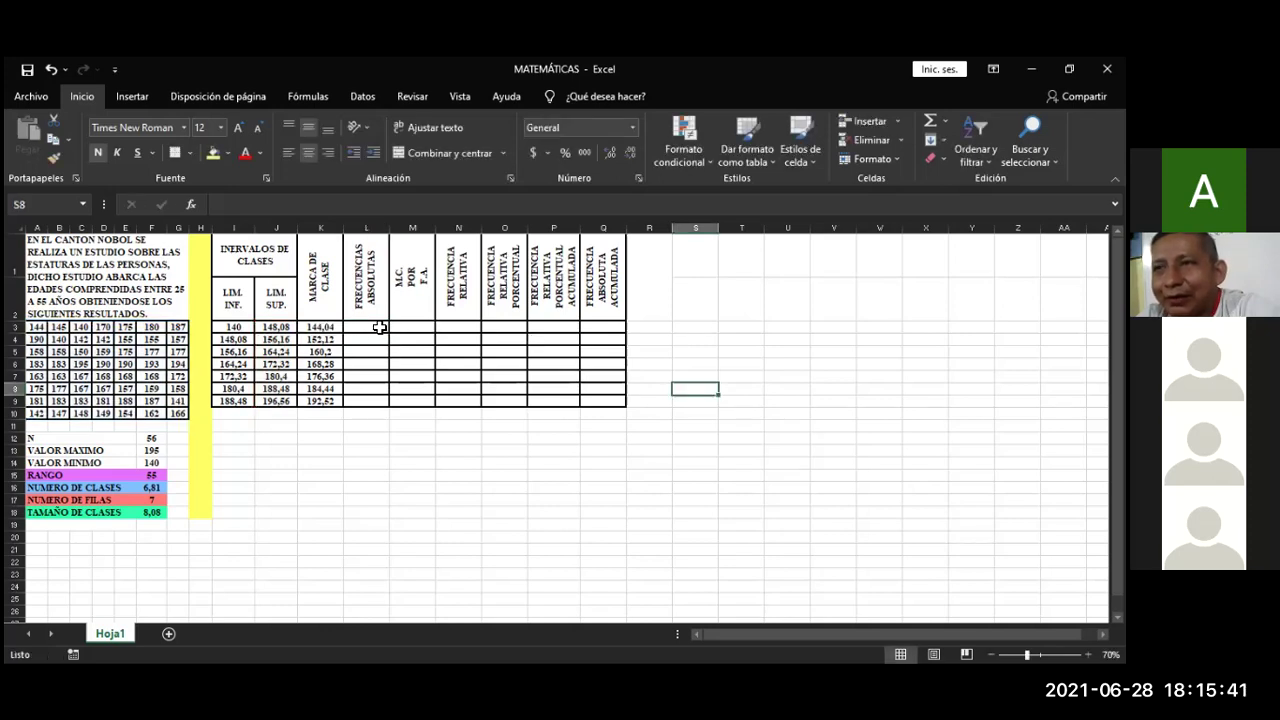
{"action": "left_click", "coordinate": [380, 327]}
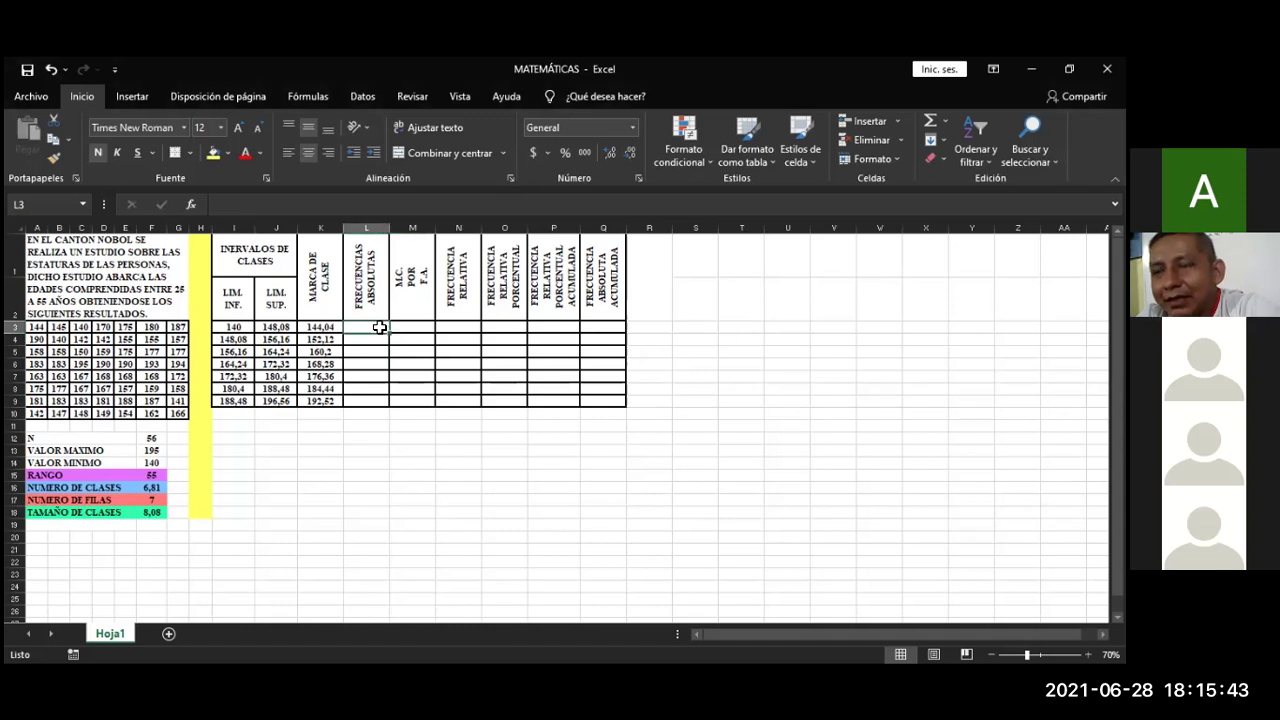
{"action": "type", "text": "="}
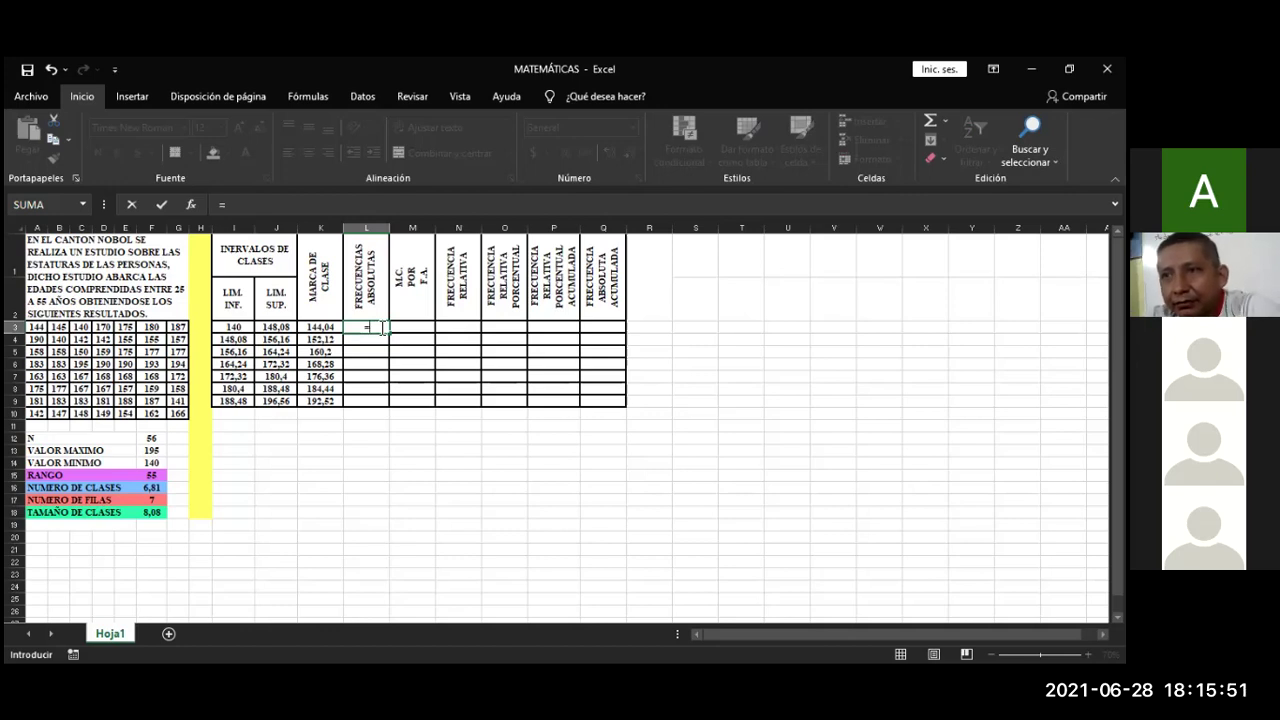
{"action": "type", "text": "FRE"}
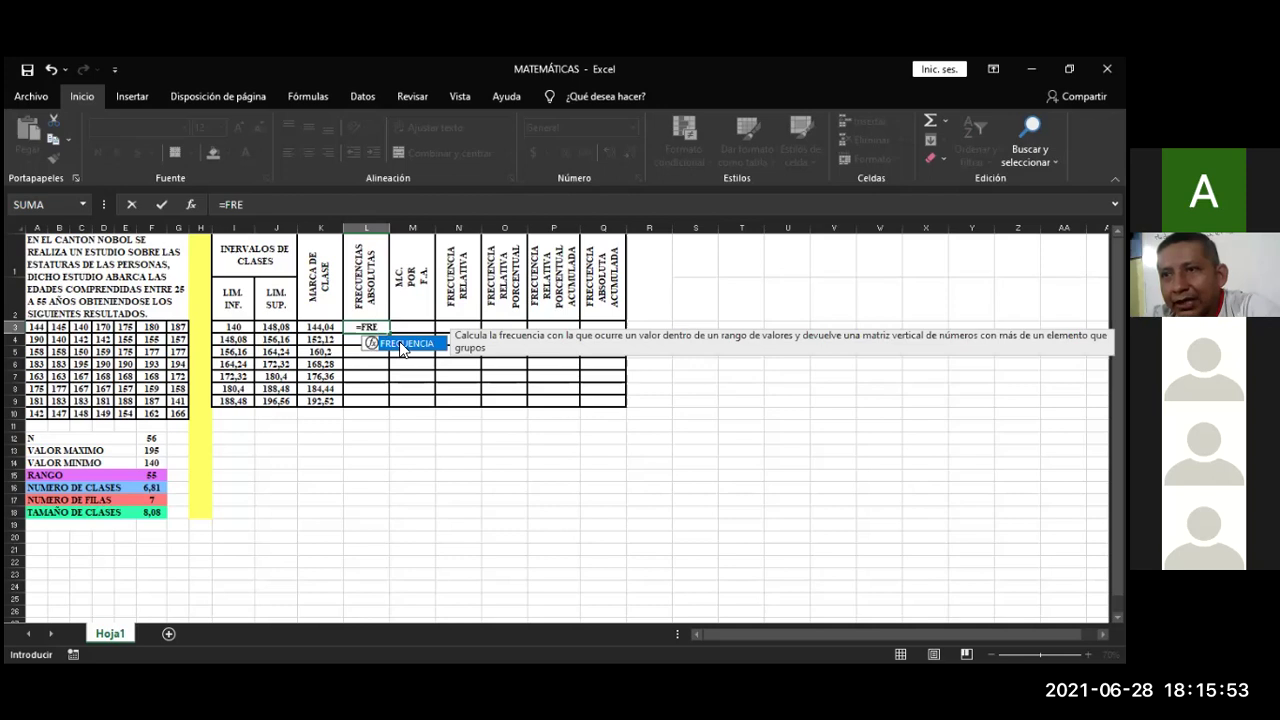
{"action": "double_click", "coordinate": [403, 345]}
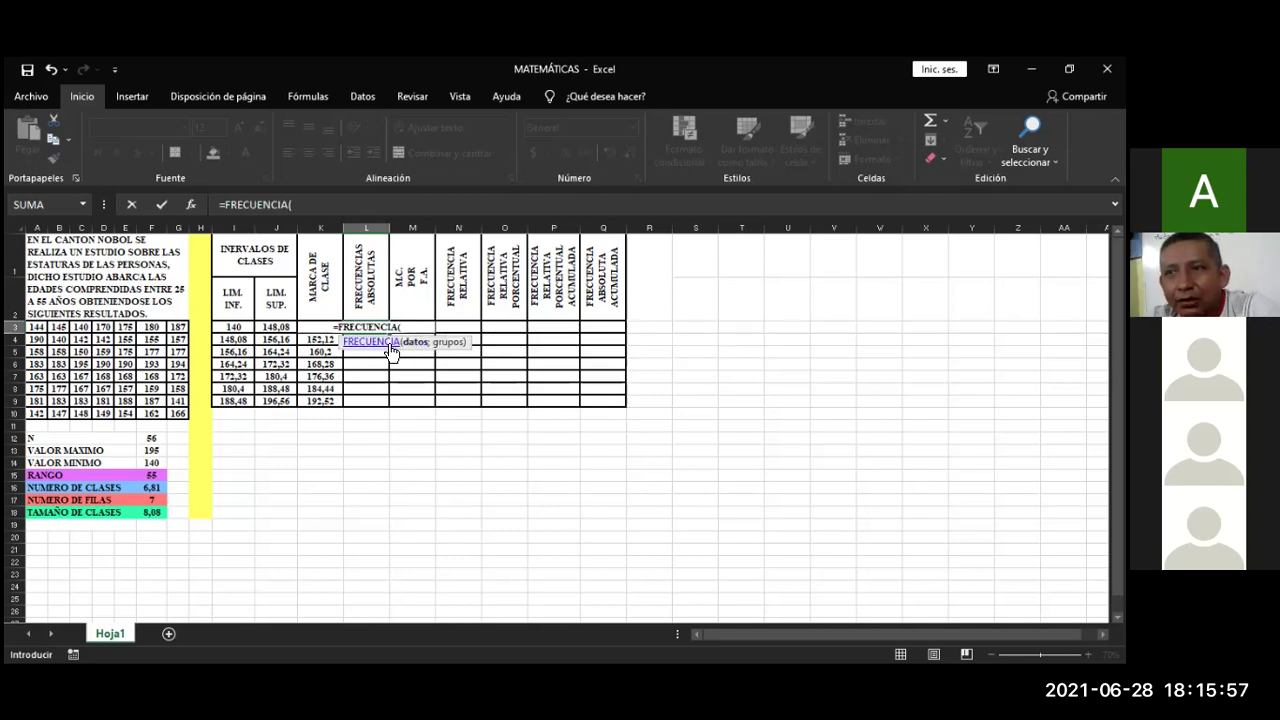
Step: Give FRECUENCIA the data A3:G10 and groups J3:J9, yielding 10
{"action": "left_click", "coordinate": [38, 327]}
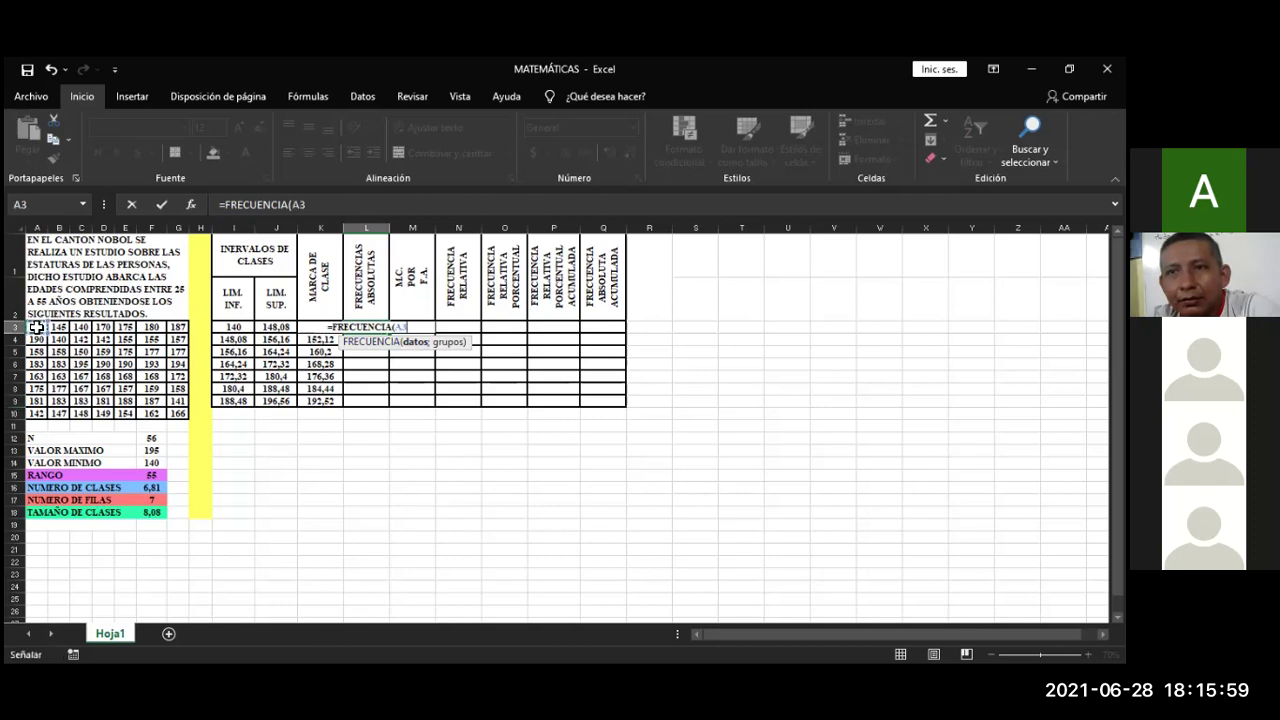
{"action": "left_click_drag", "start_coordinate": [46, 340], "coordinate": [182, 403]}
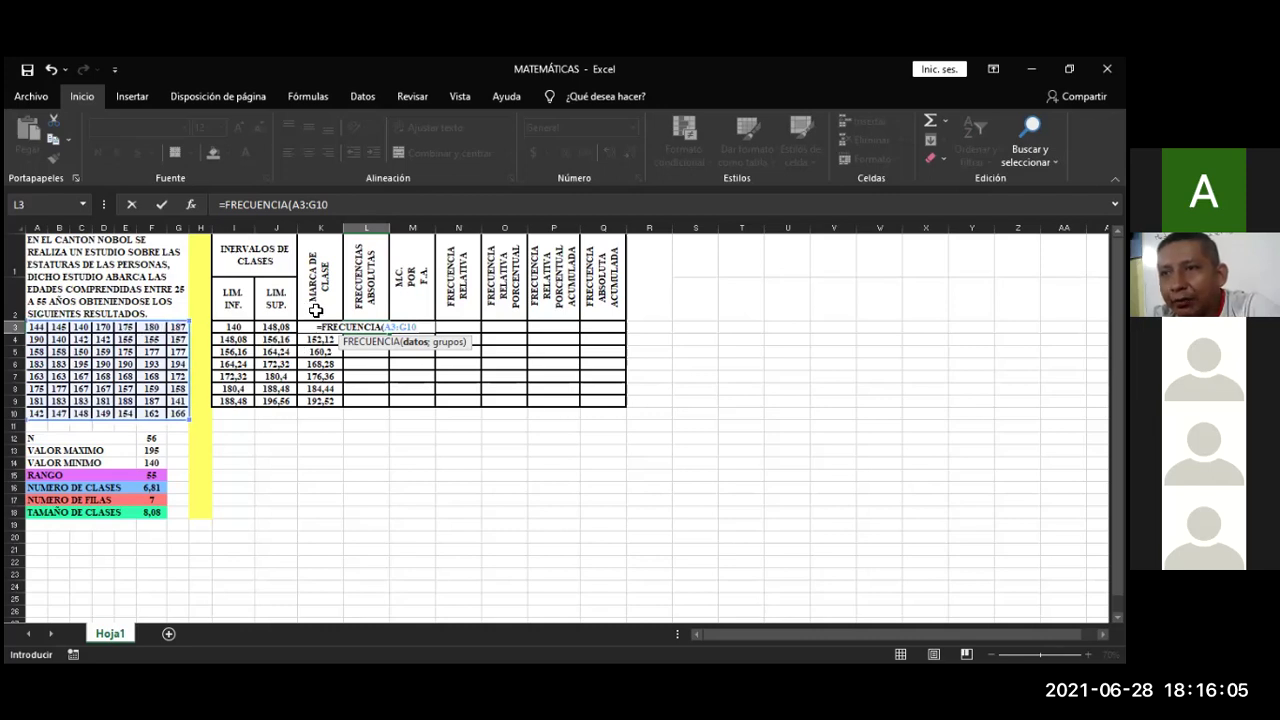
{"action": "type", "text": ";"}
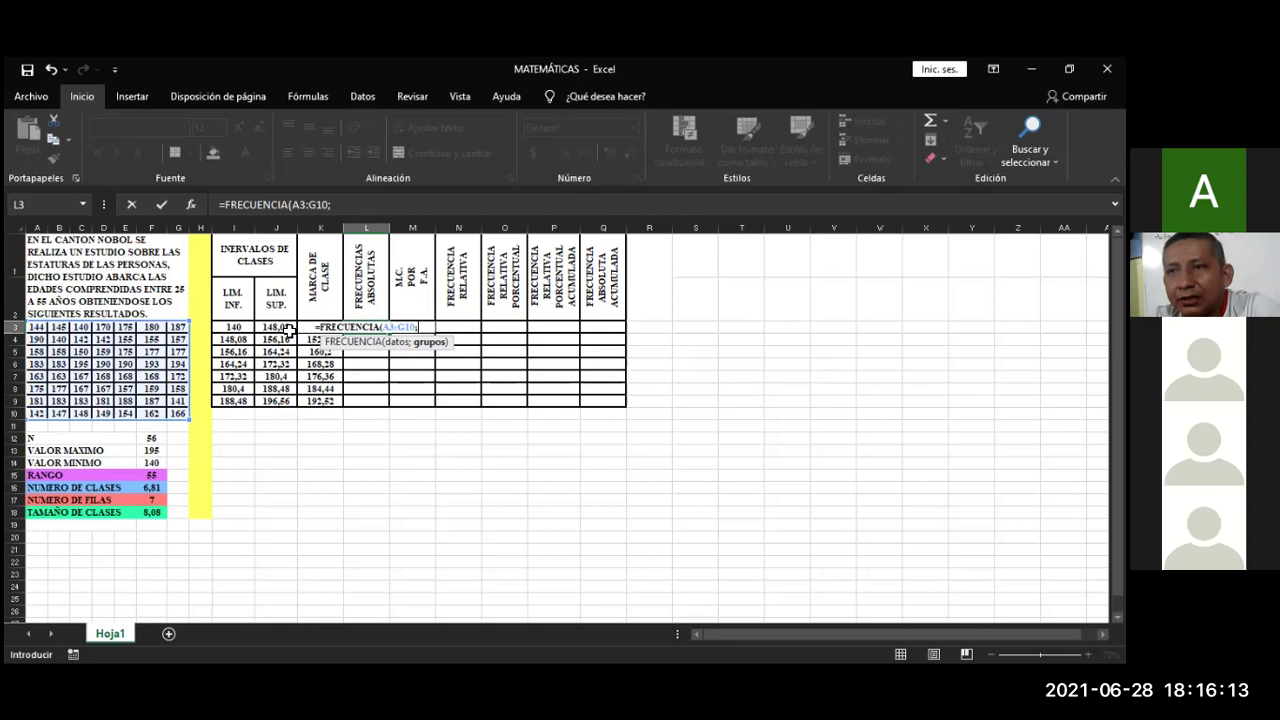
{"action": "left_click_drag", "start_coordinate": [286, 327], "coordinate": [287, 400]}
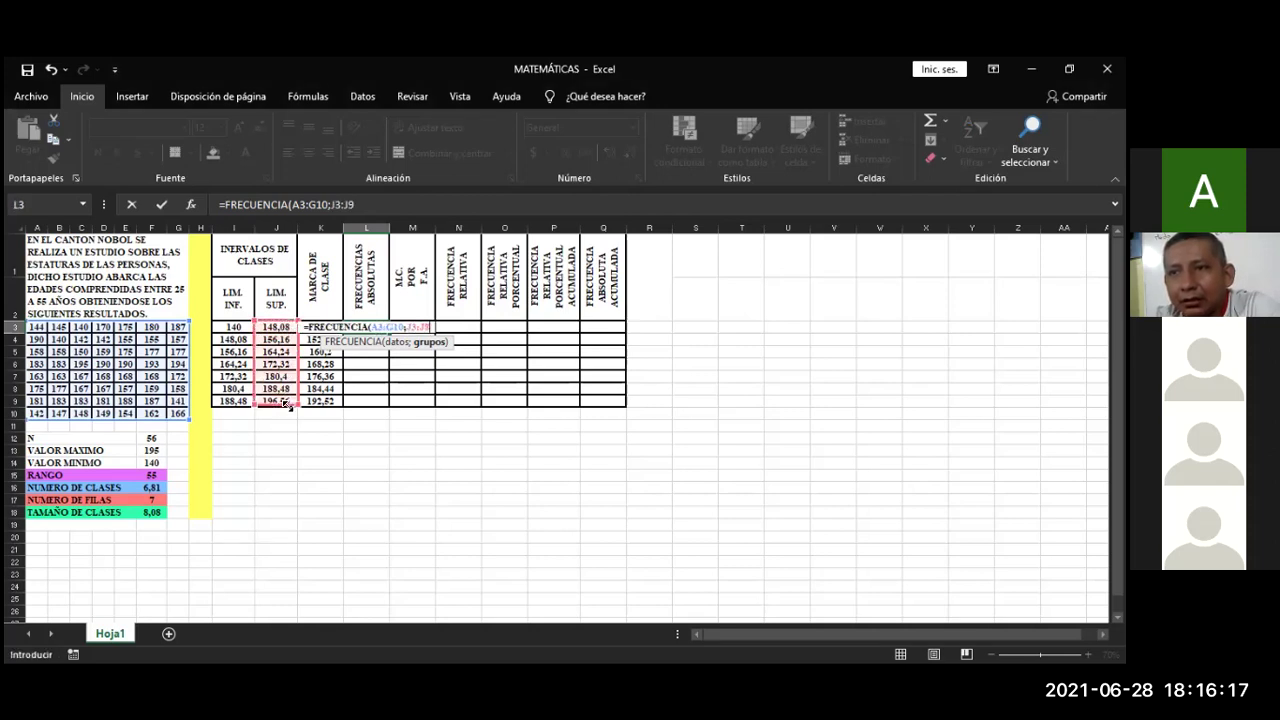
{"action": "left_click_drag", "start_coordinate": [287, 400], "coordinate": [288, 405]}
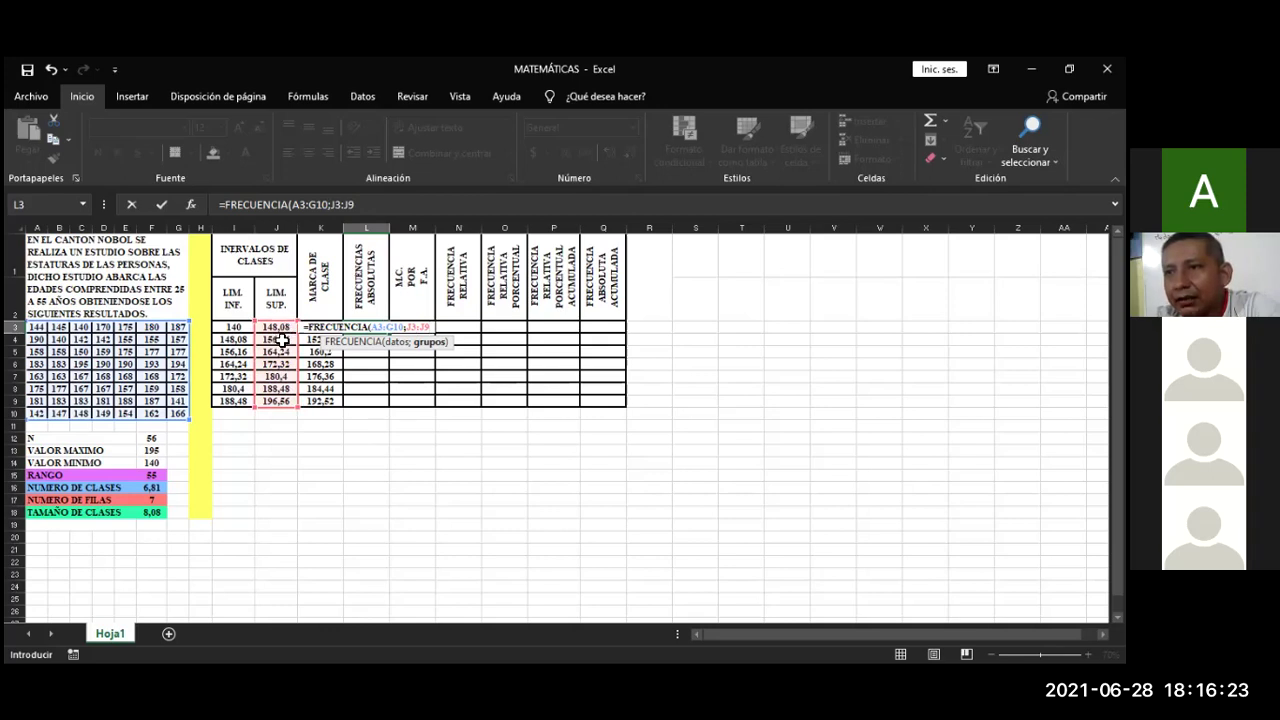
{"action": "type", "text": ")"}
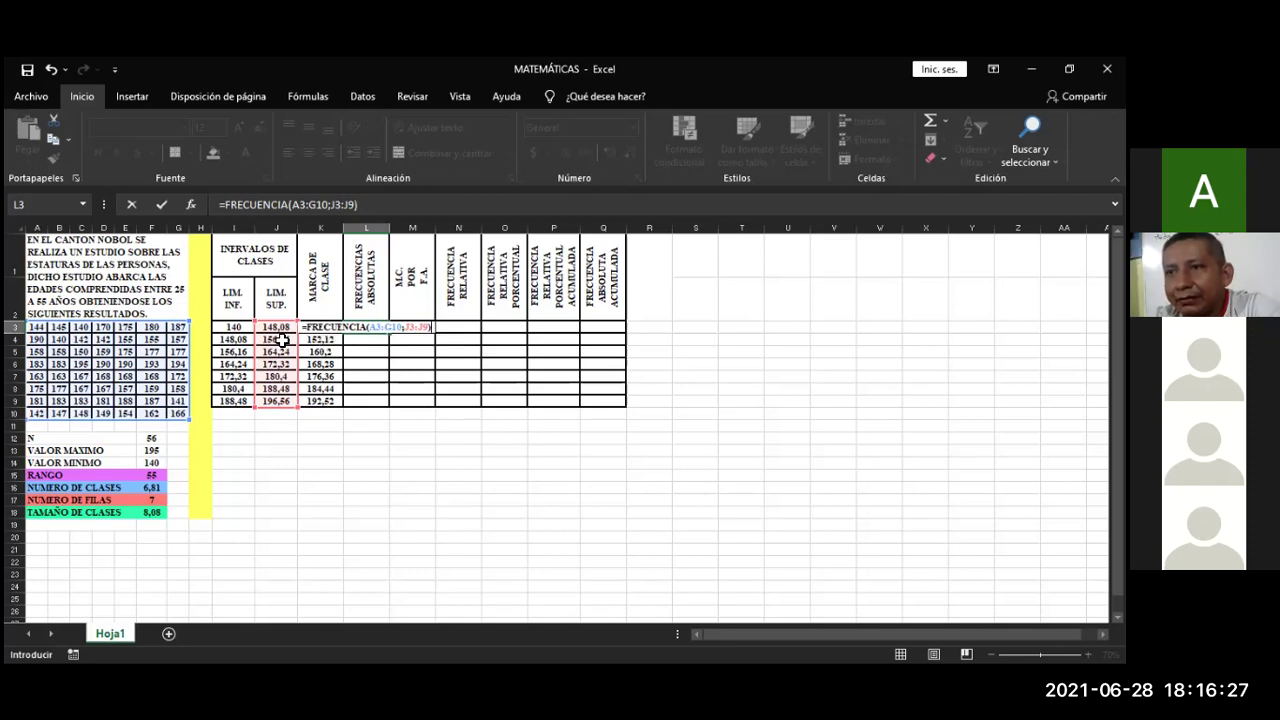
{"action": "key", "text": "Return"}
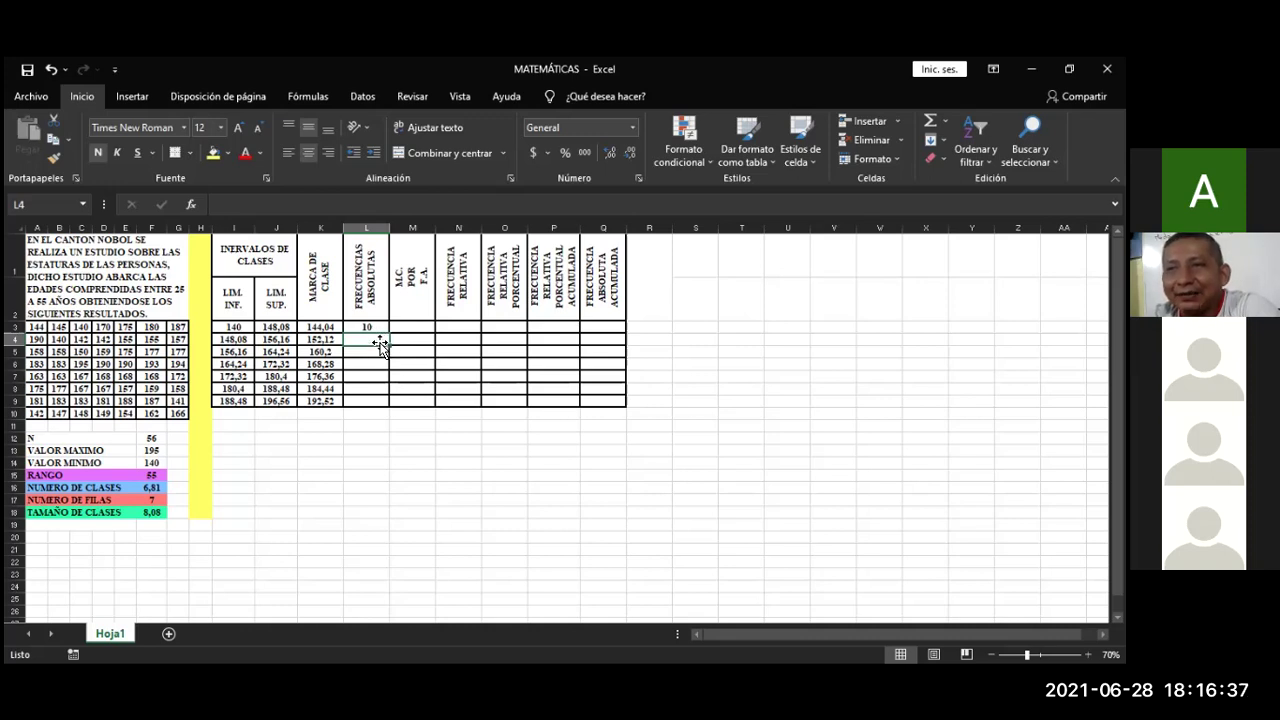
Step: Copy L3's FRECUENCIA formula down to L9, giving 10, 12, 17, 21, 24, 24, 19
{"action": "left_click", "coordinate": [375, 327]}
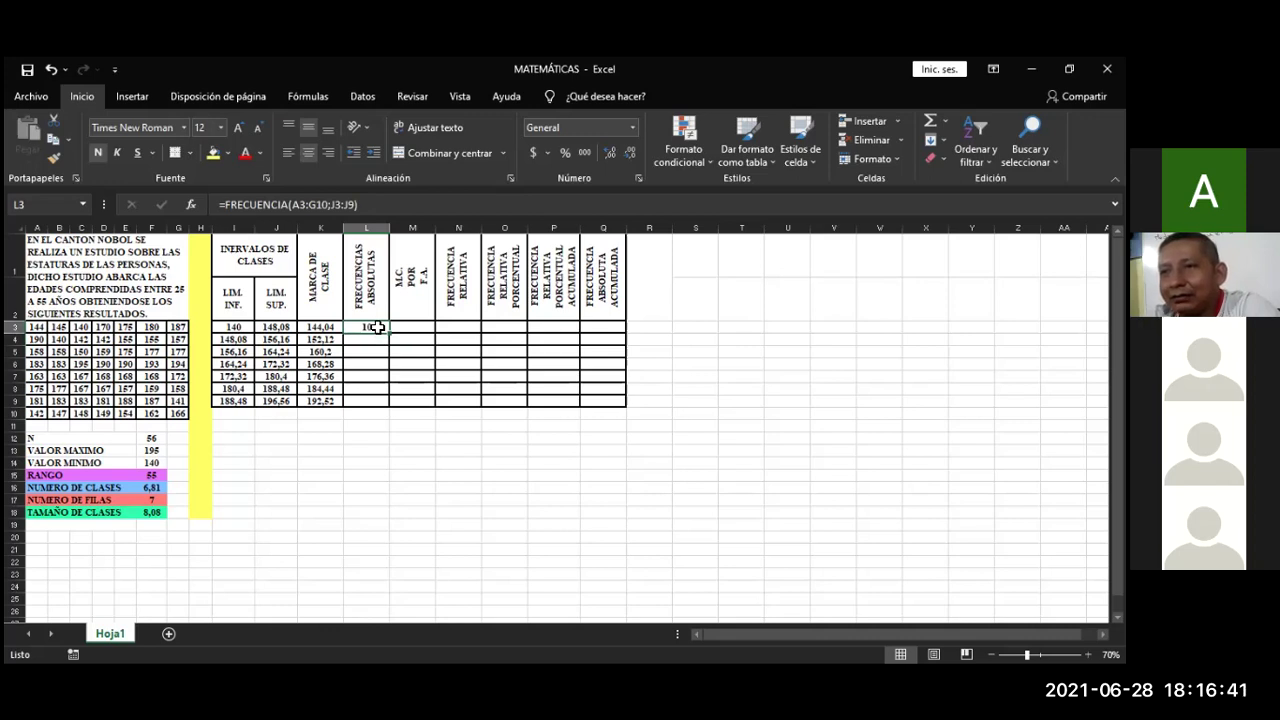
{"action": "left_click_drag", "start_coordinate": [376, 332], "coordinate": [377, 403]}
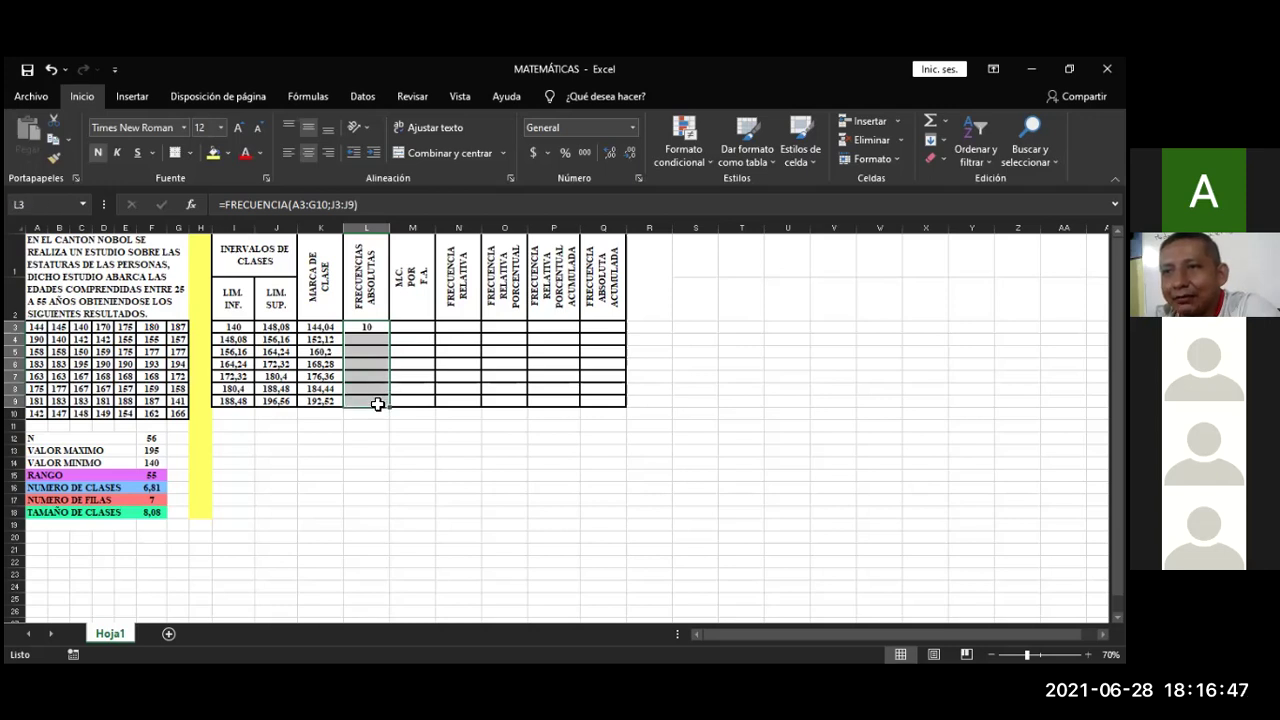
{"action": "left_click", "coordinate": [377, 425]}
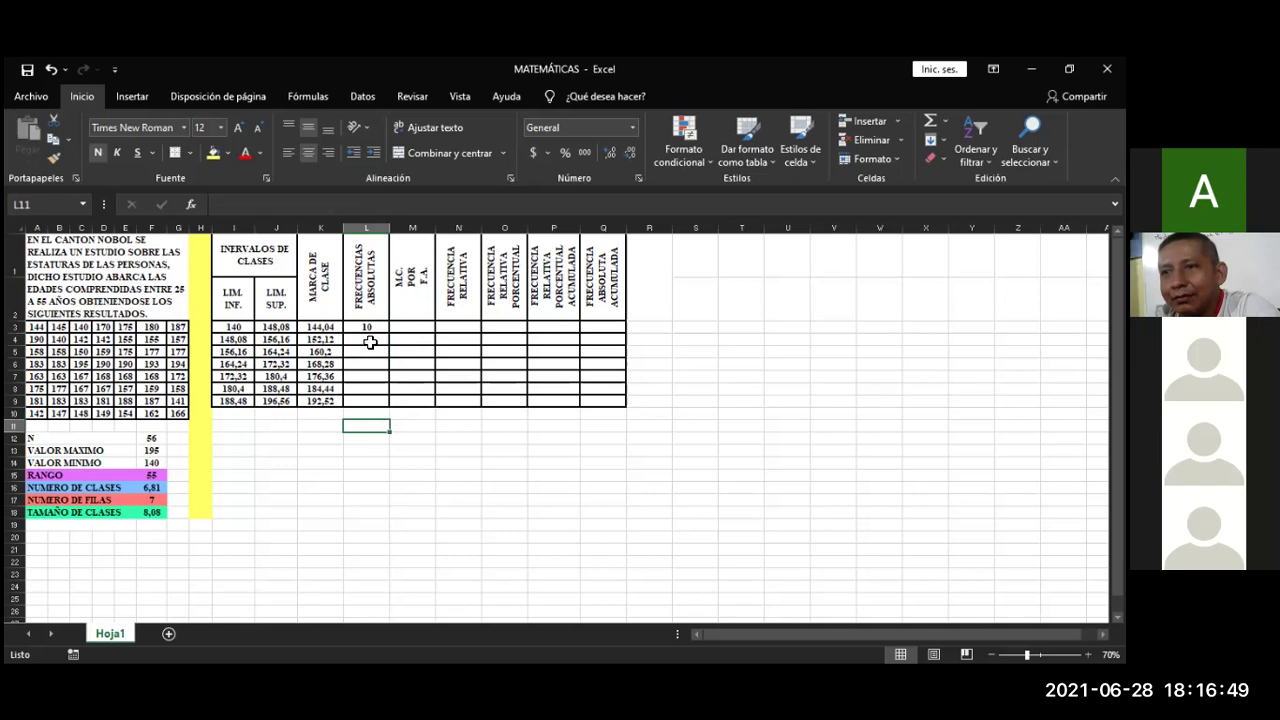
{"action": "left_click_drag", "start_coordinate": [366, 327], "coordinate": [366, 400]}
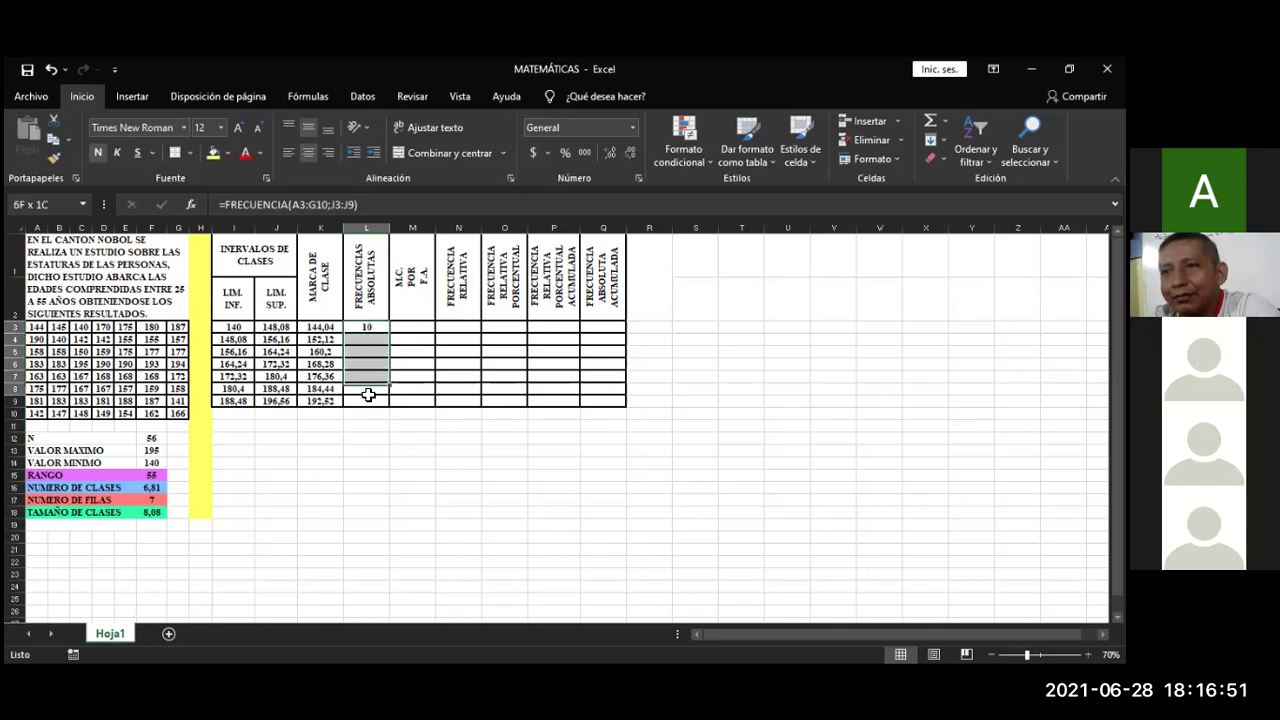
{"action": "left_click", "coordinate": [376, 329]}
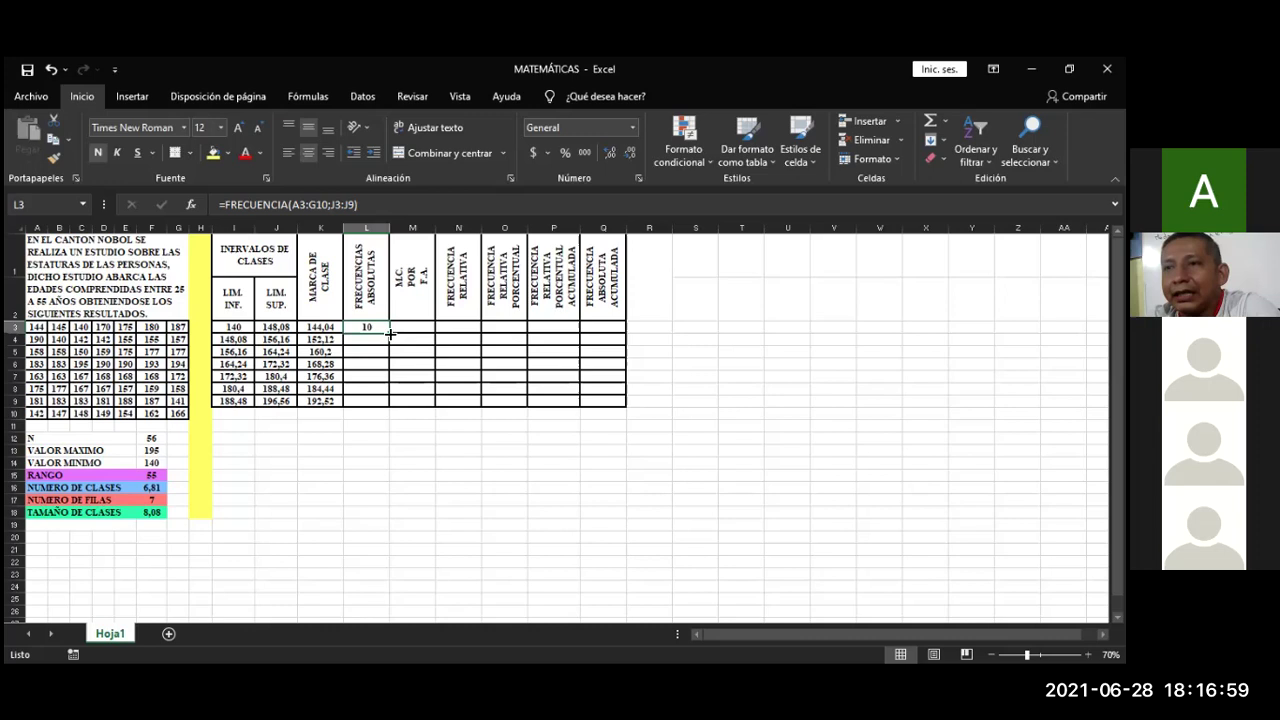
{"action": "left_click_drag", "start_coordinate": [390, 340], "coordinate": [392, 407]}
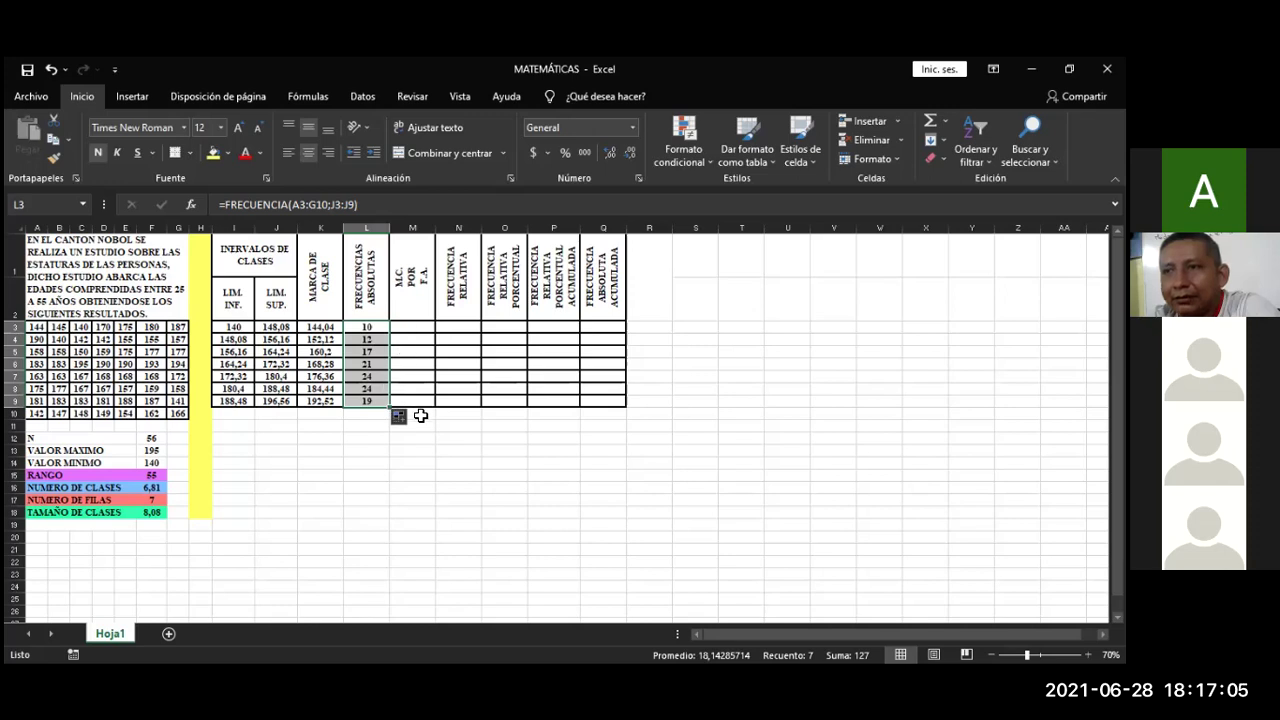
{"action": "left_click", "coordinate": [423, 440]}
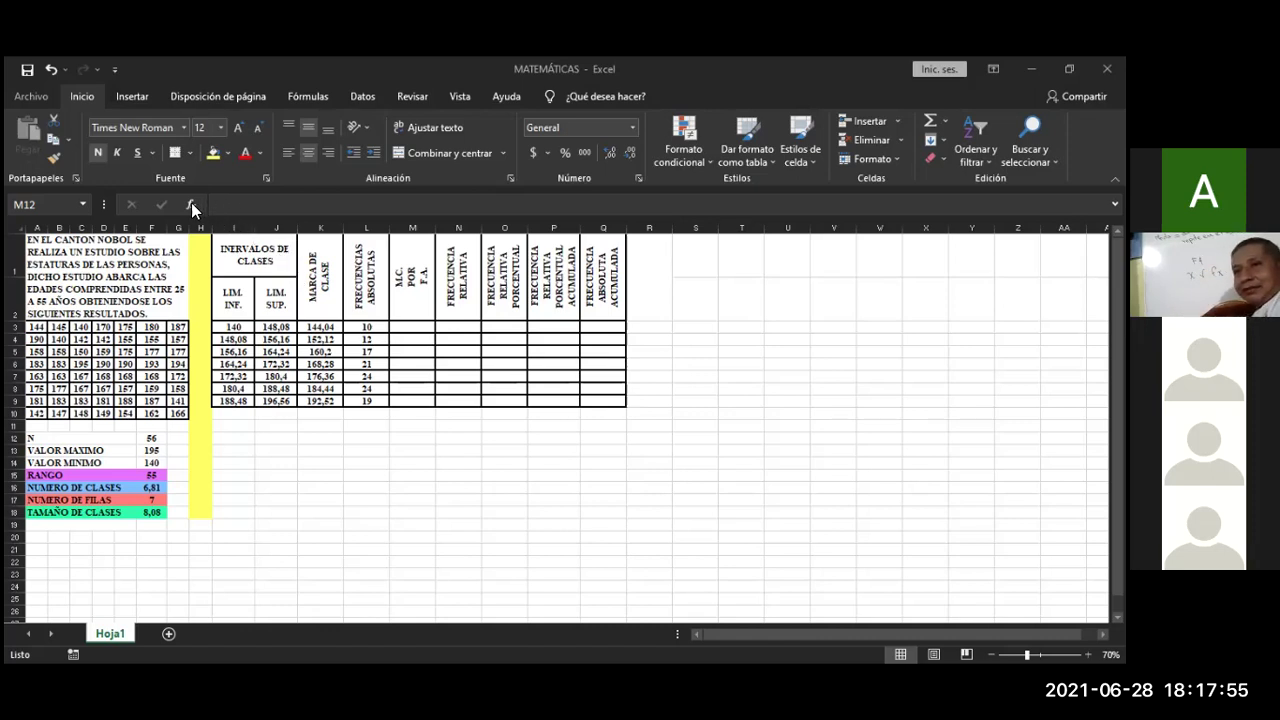
Step: Show the Argumentos de función breakdown for L3's FRECUENCIA formula
{"action": "key", "text": "alt+Tab"}
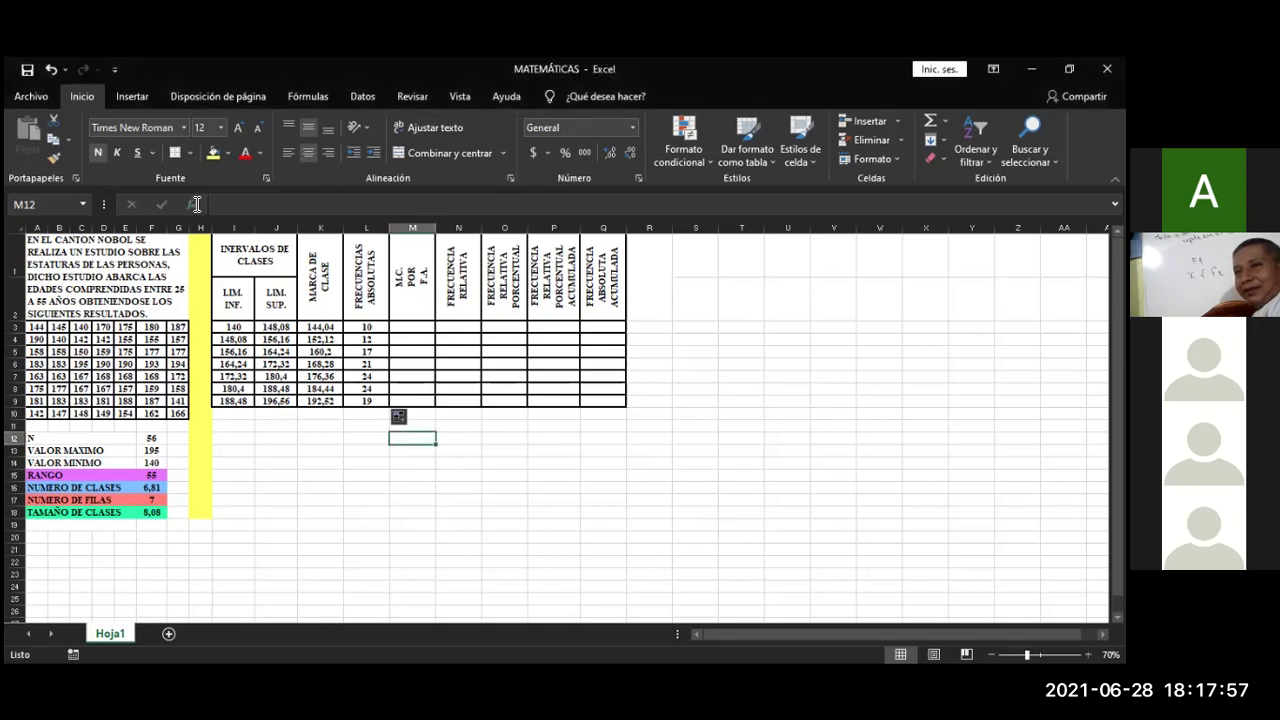
{"action": "left_click", "coordinate": [365, 326]}
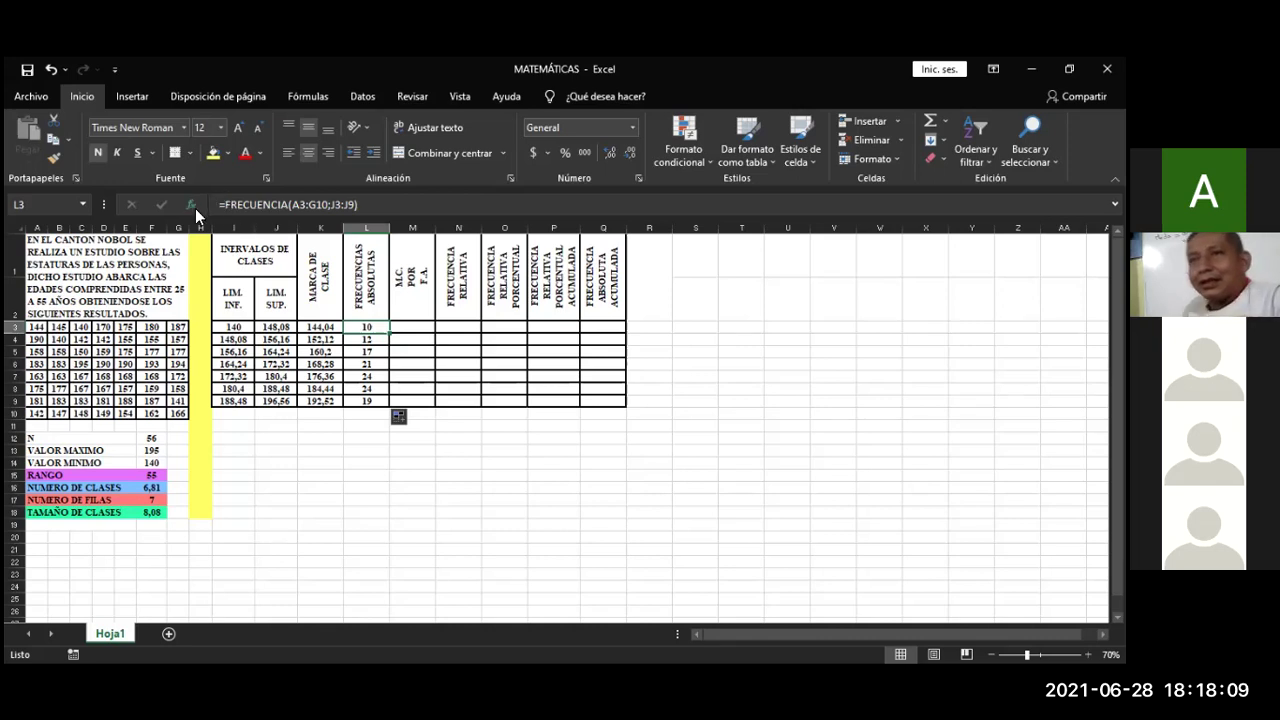
{"action": "left_click", "coordinate": [195, 208]}
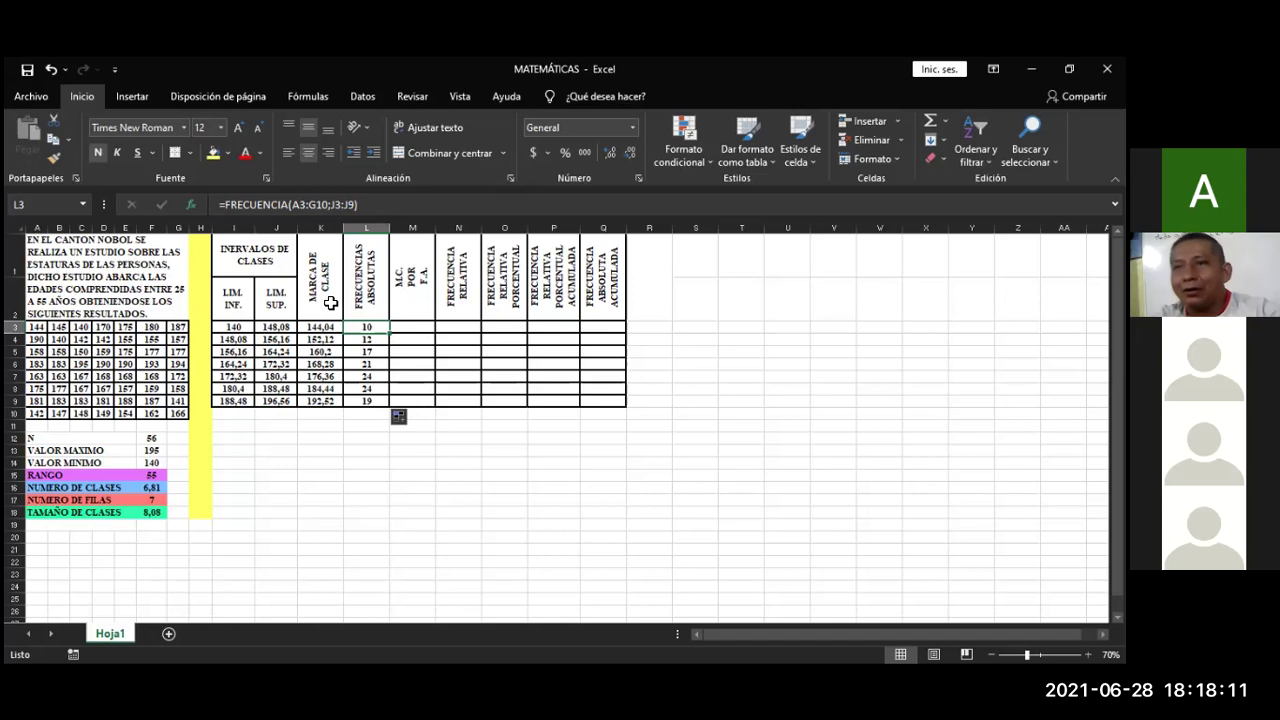
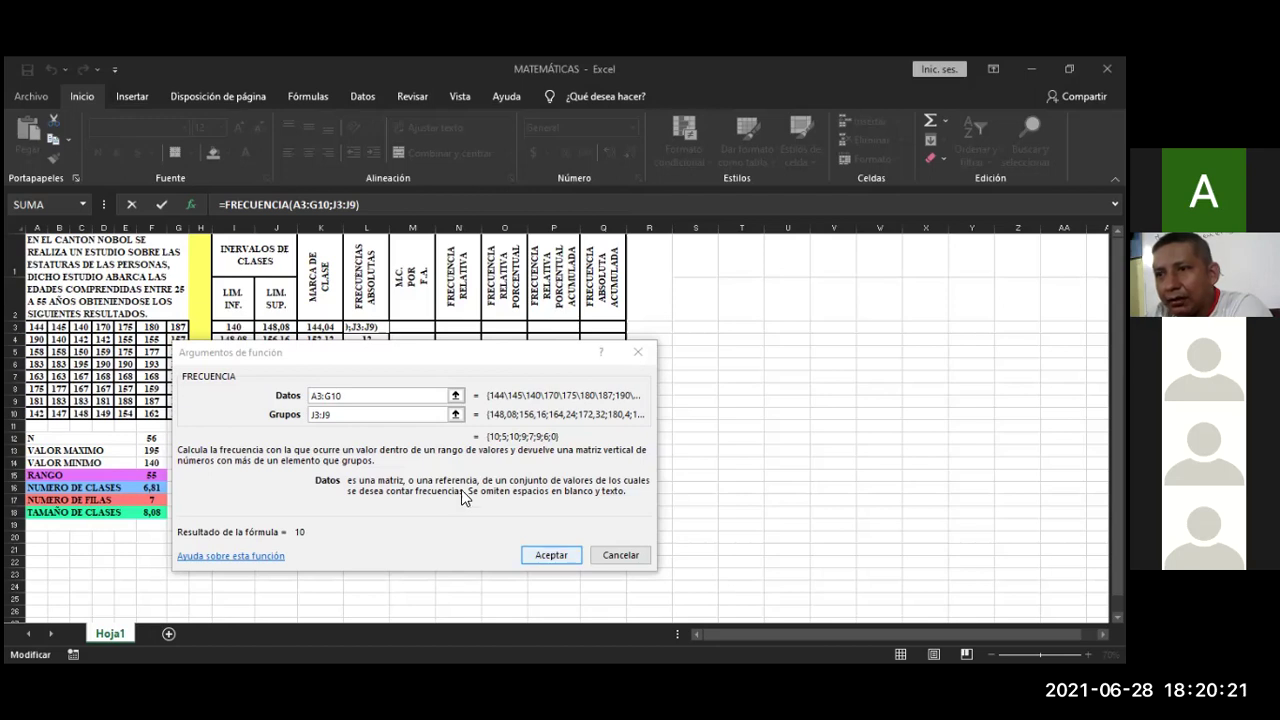
Step: Accept the FRECUENCIA arguments Datos A3:G10 and Grupos J3:J9 to fill column L
{"action": "left_click", "coordinate": [551, 557]}
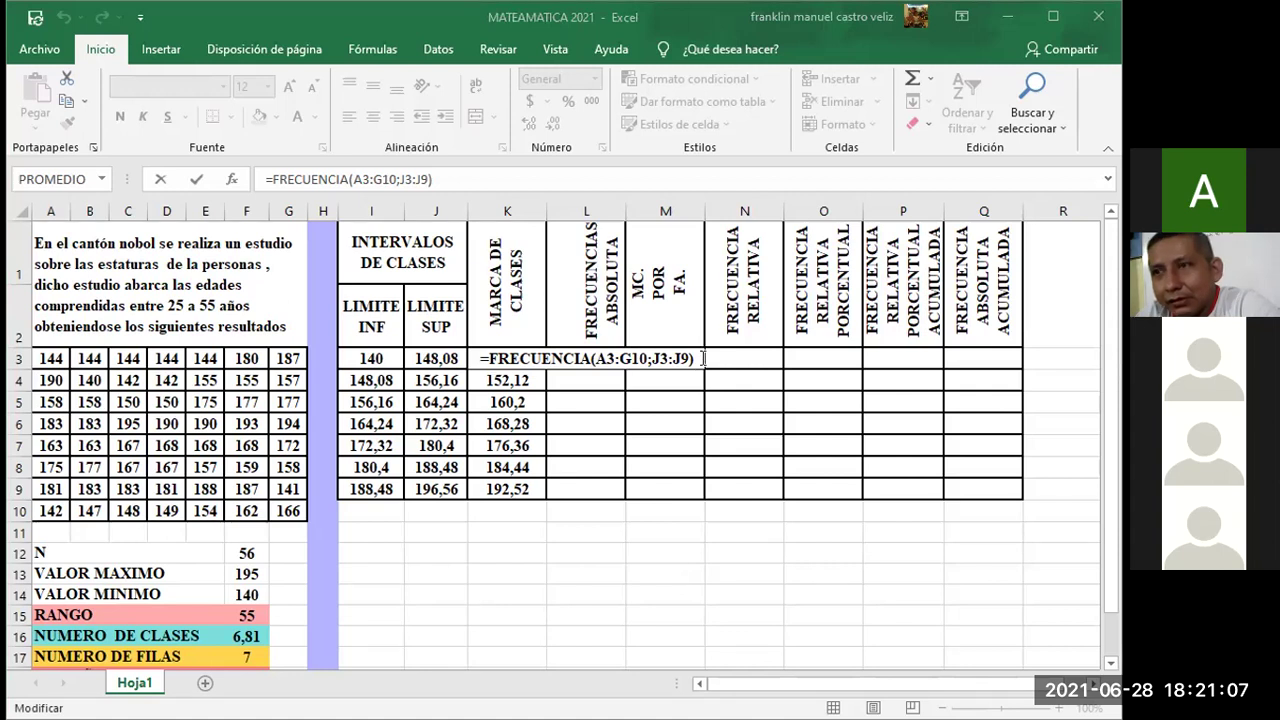
Step: Commit the FRECUENCIA formula, then clear it from L3 and start a new formula with =
{"action": "key", "text": "Return"}
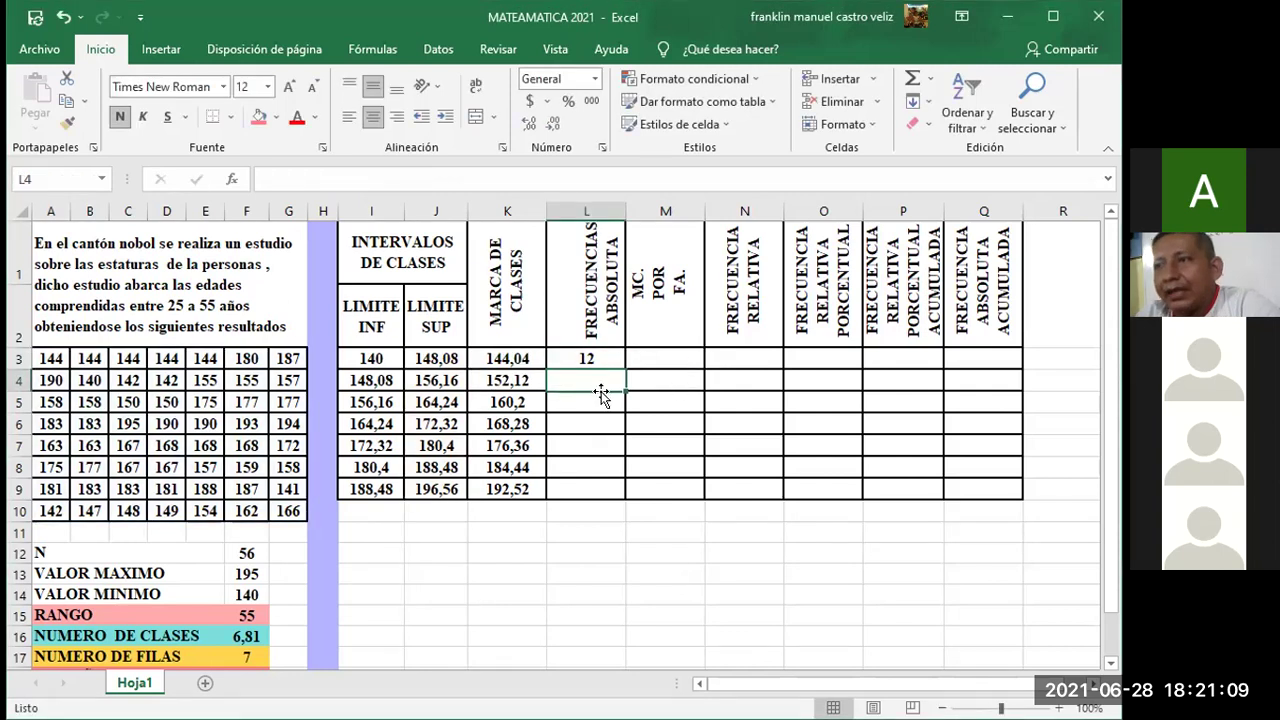
{"action": "left_click", "coordinate": [605, 362]}
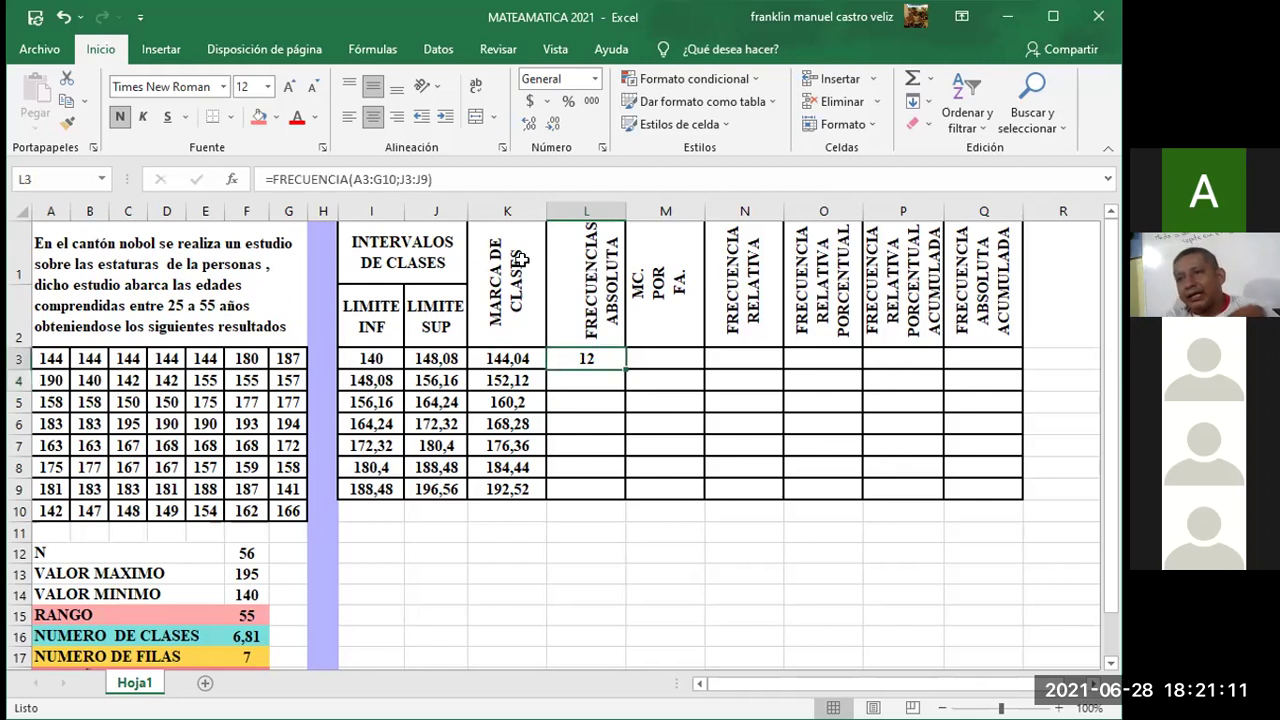
{"action": "left_click", "coordinate": [446, 178]}
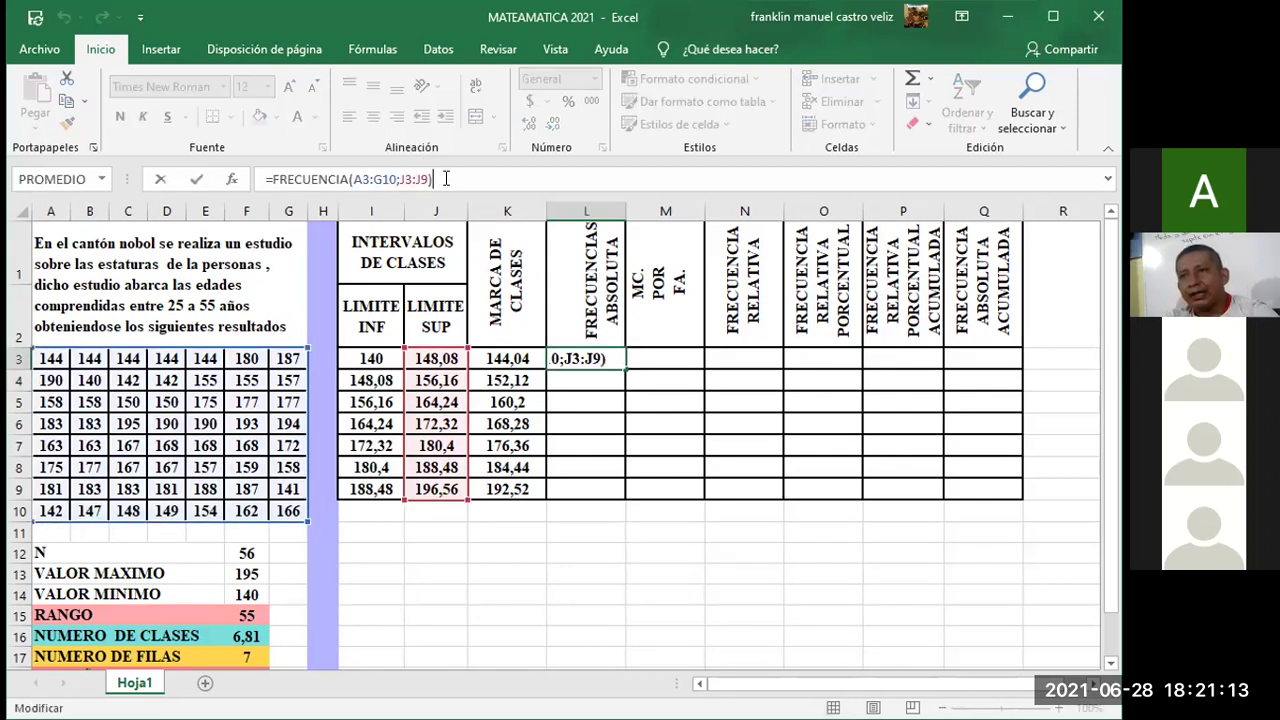
{"action": "key", "text": "BackSpace"}
{"action": "key", "text": "BackSpace"}
{"action": "key", "text": "BackSpace"}
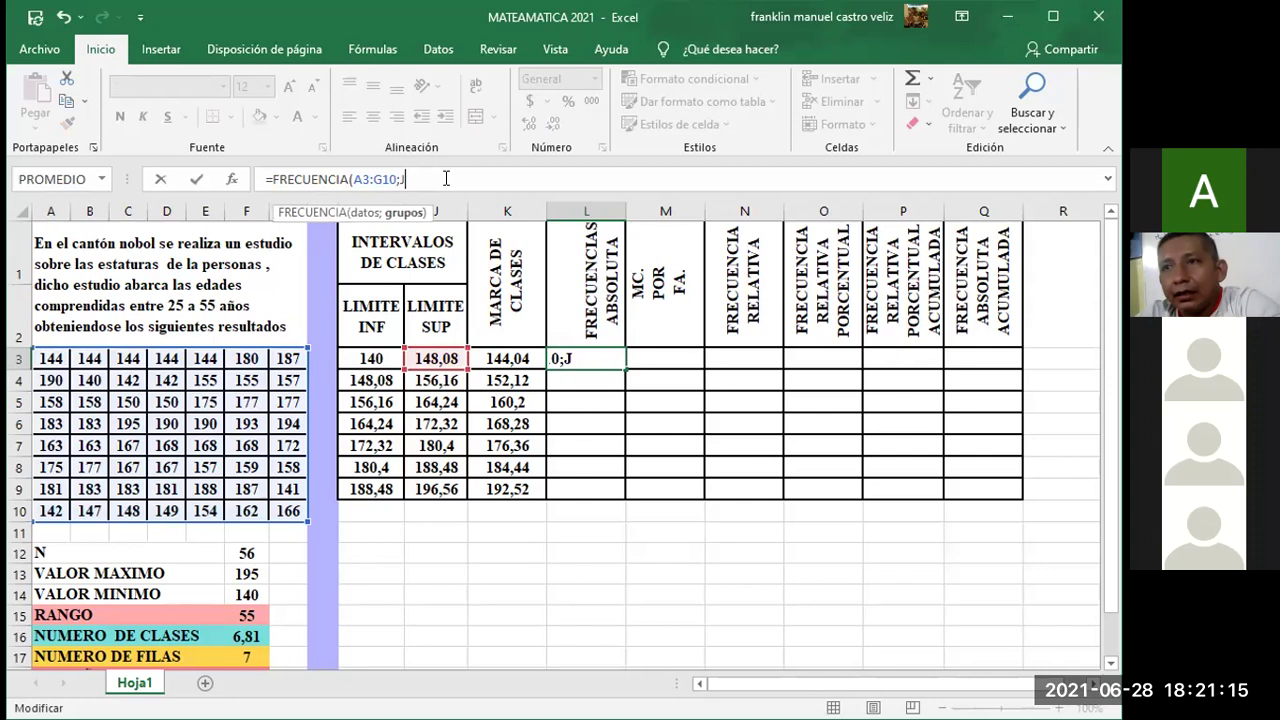
{"action": "key", "text": "Escape"}
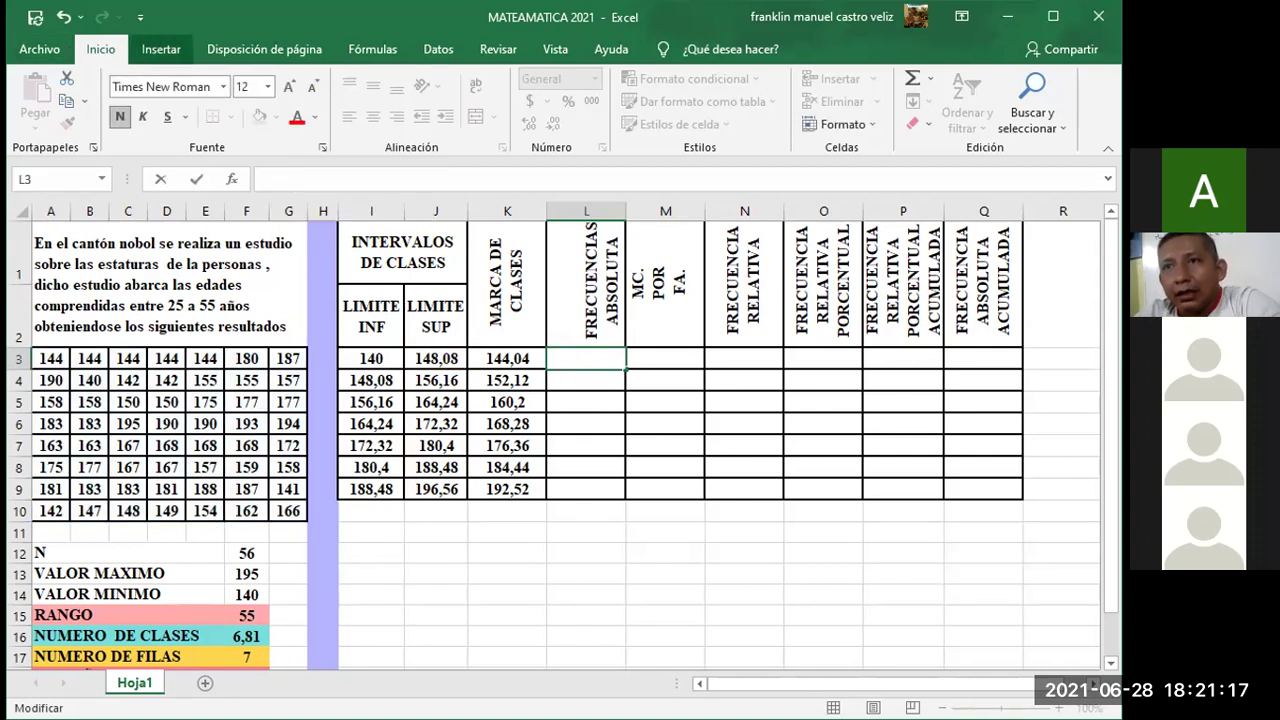
{"action": "left_click", "coordinate": [582, 358]}
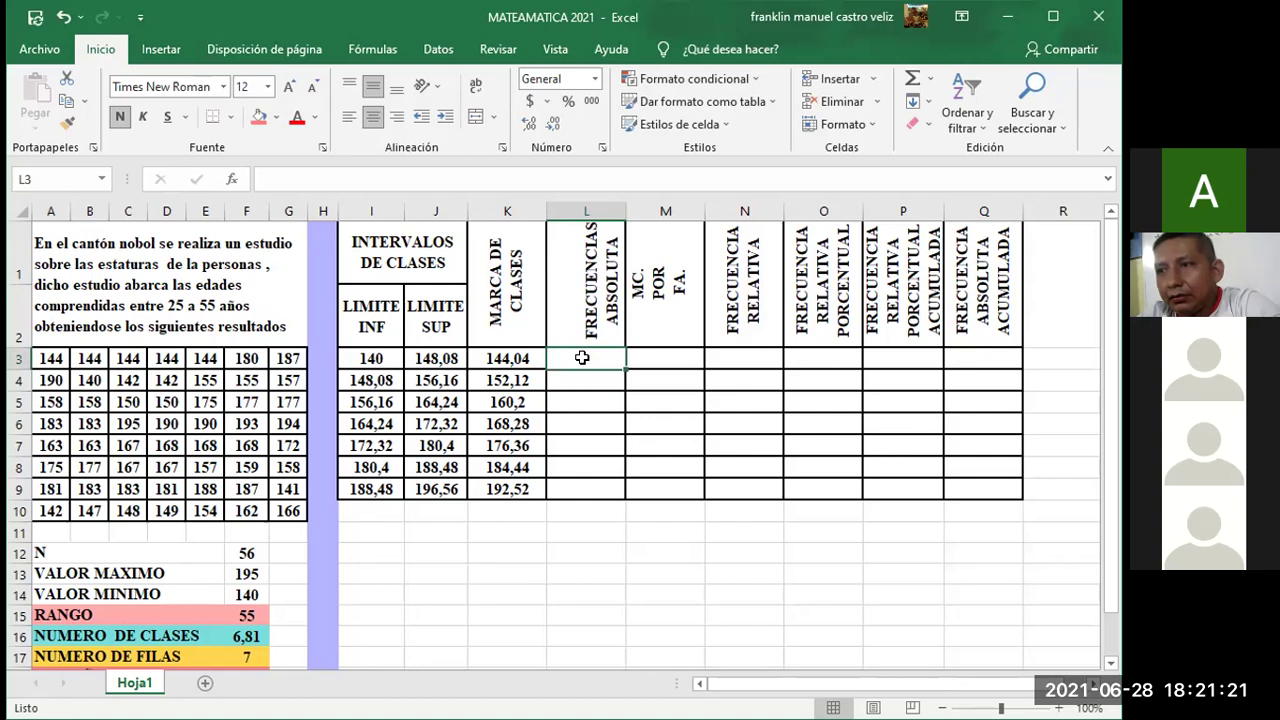
{"action": "type", "text": "="}
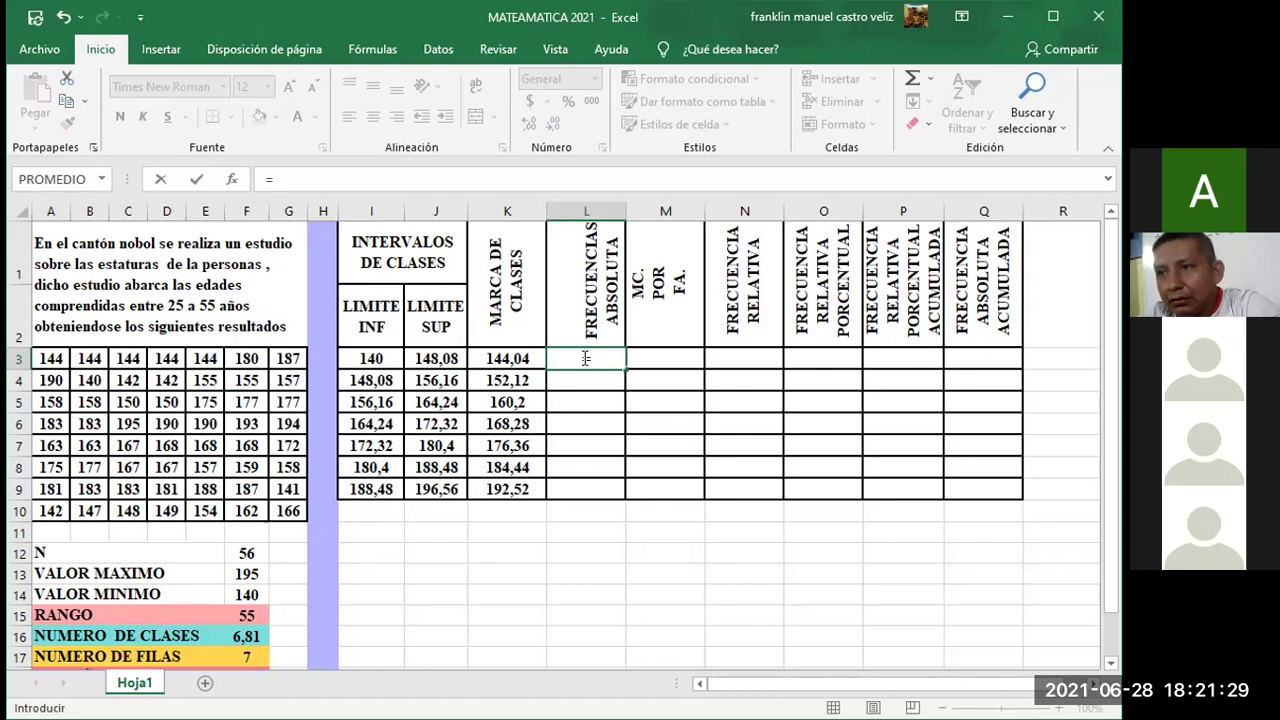
Step: Enter =FRECUENCIA() in L3 from the autocomplete list and bring up its Argumentos de función form
{"action": "type", "text": "FRECUENCIA"}
{"action": "double_click", "coordinate": [611, 379]}
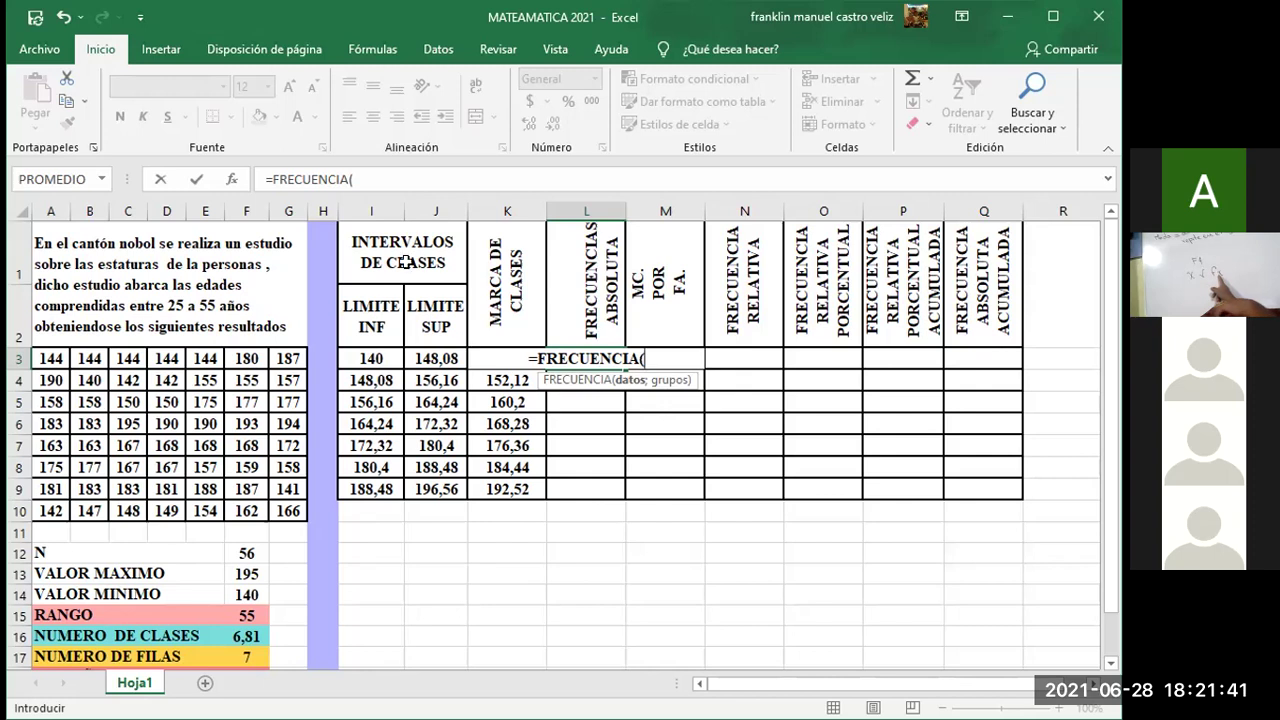
{"action": "left_click", "coordinate": [358, 176]}
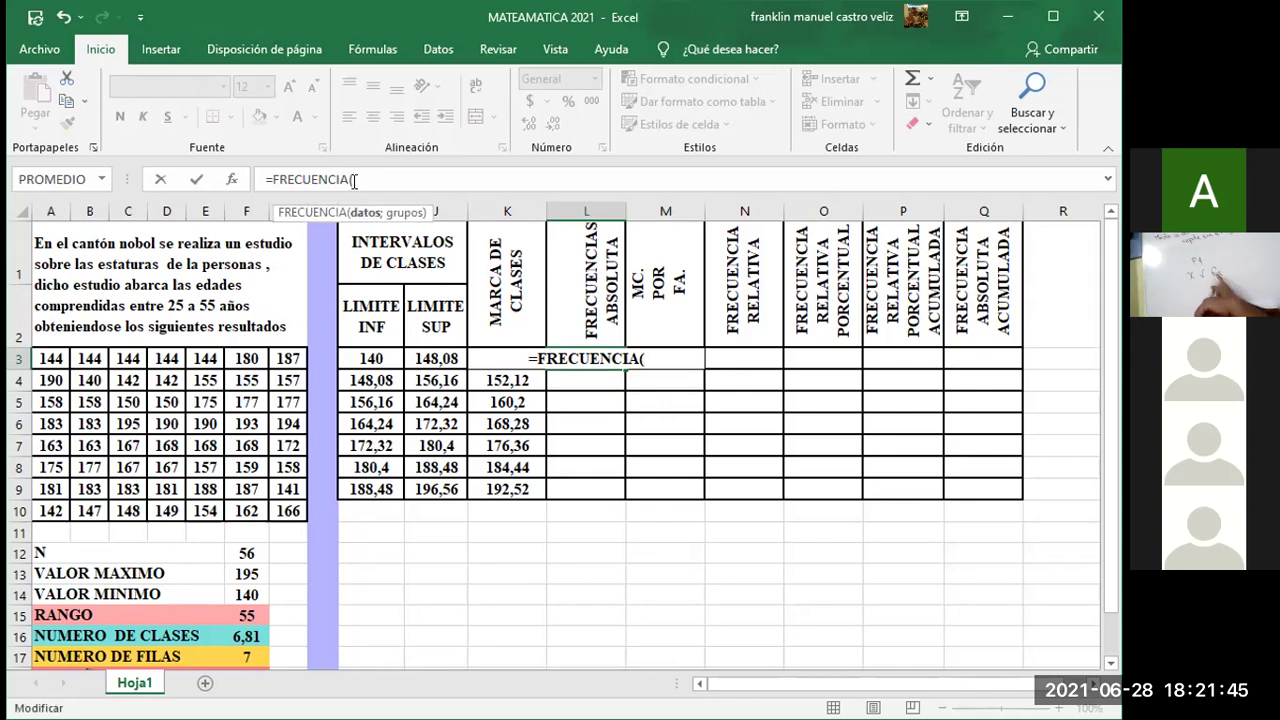
{"action": "type", "text": ")"}
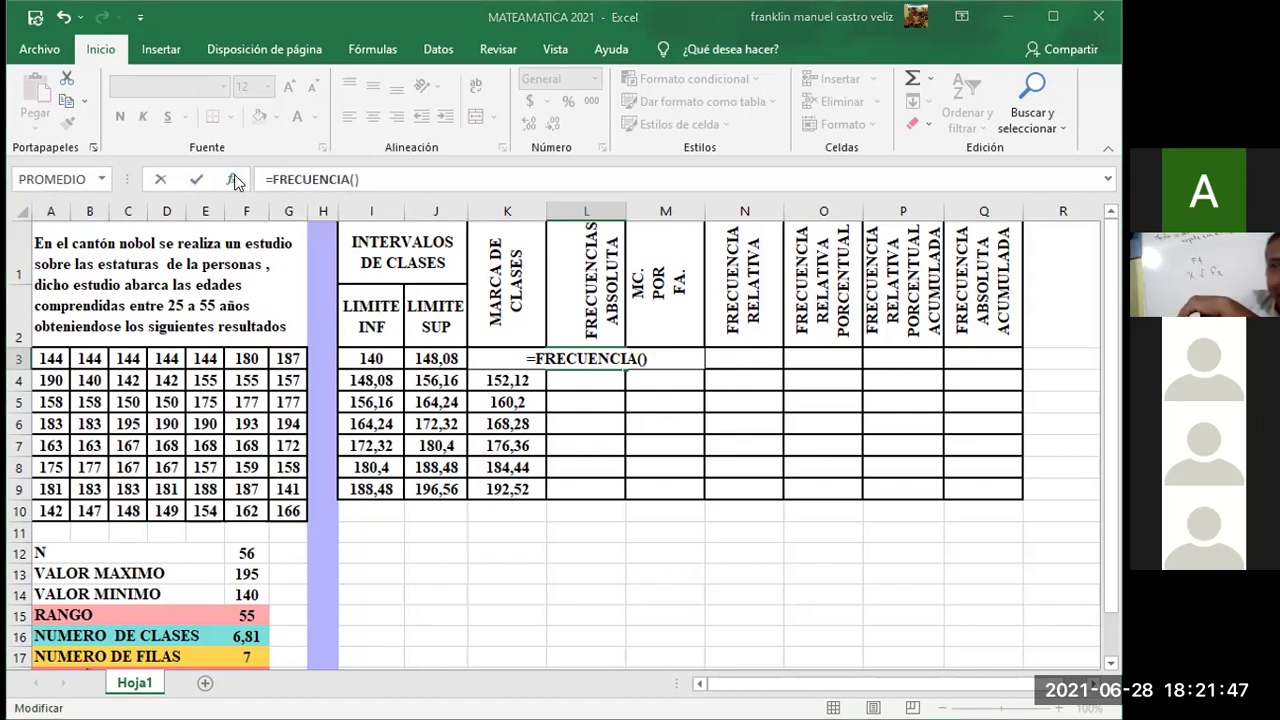
{"action": "left_click", "coordinate": [354, 180]}
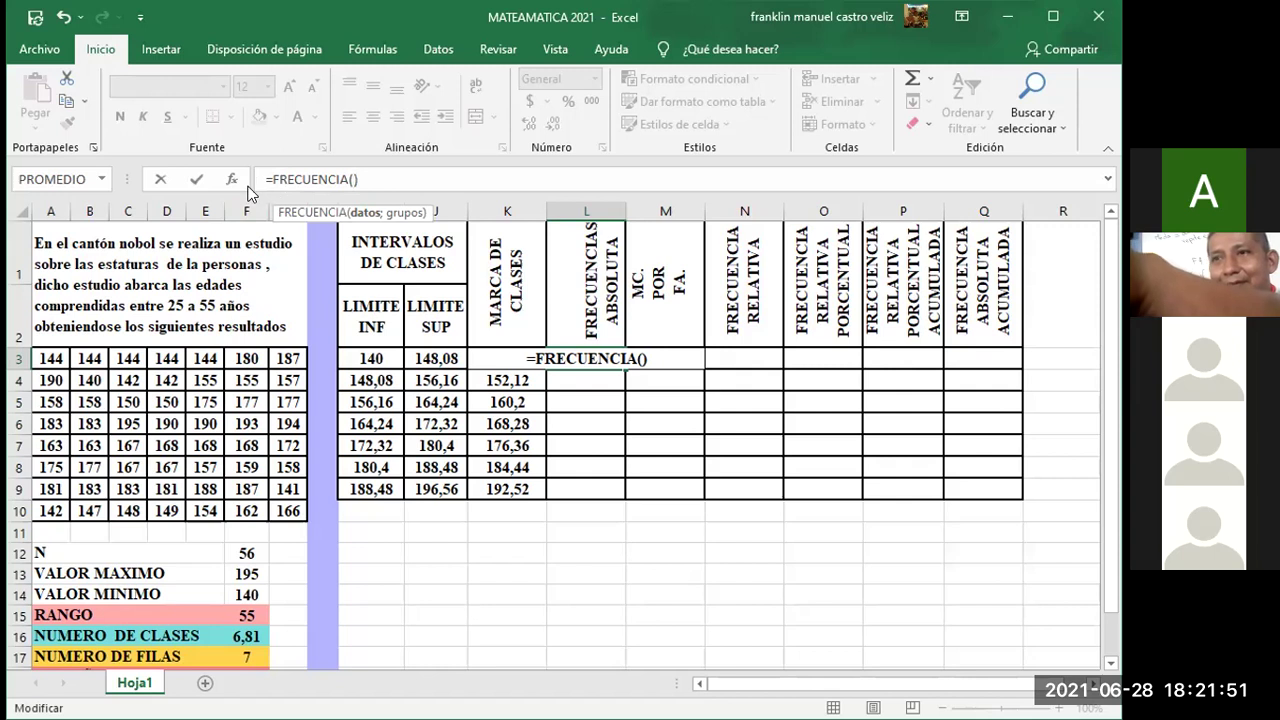
{"action": "key", "text": "Right"}
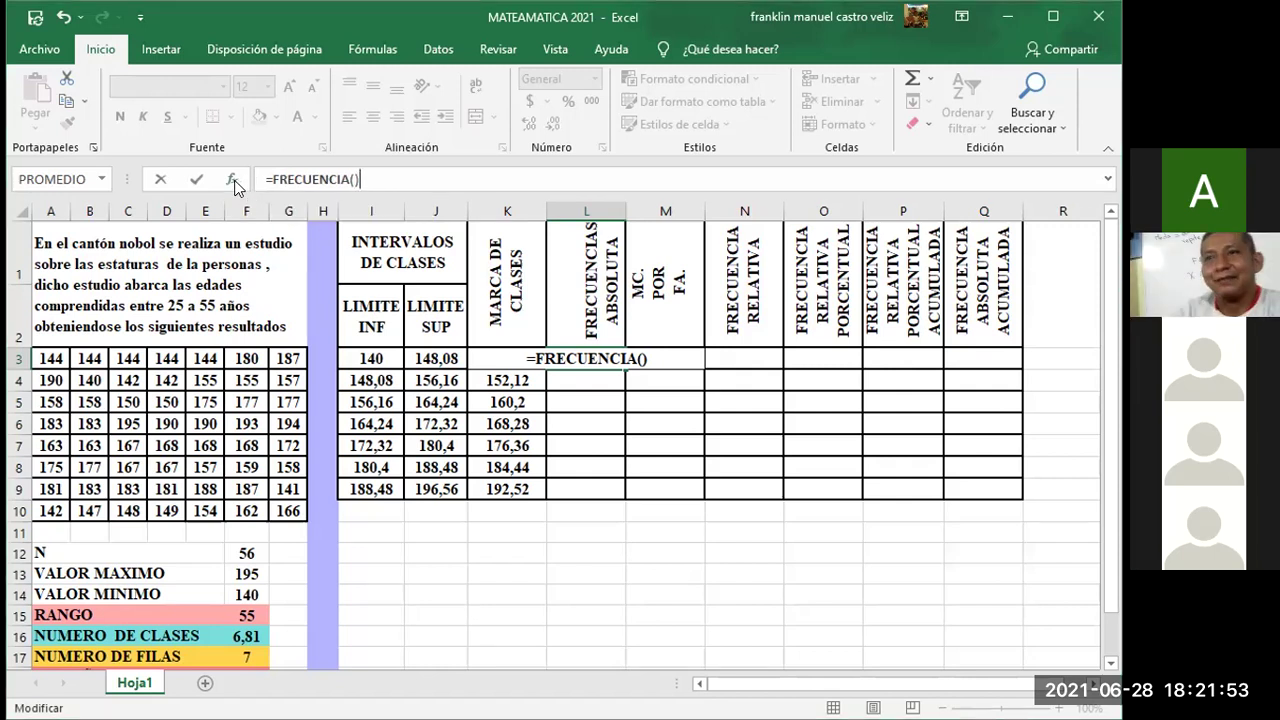
{"action": "left_click", "coordinate": [233, 180]}
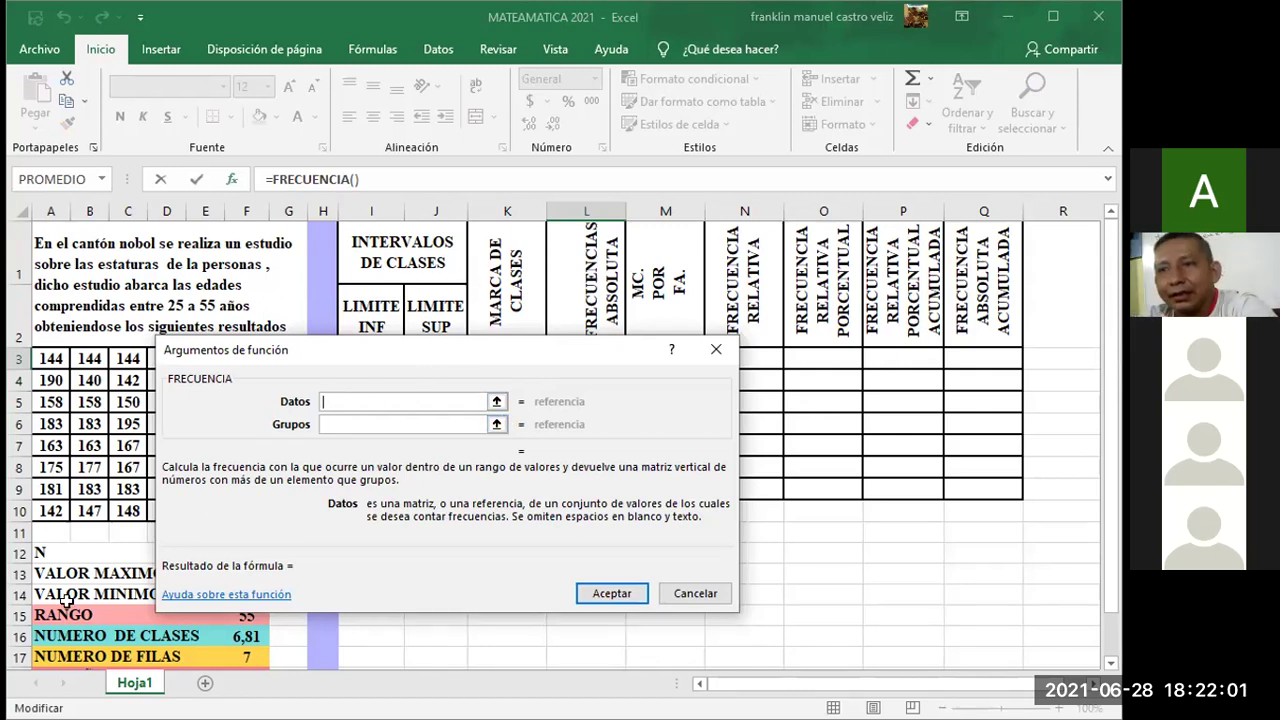
Step: Set the FRECUENCIA Datos argument to the height range A3:G10
{"action": "left_click", "coordinate": [44, 356]}
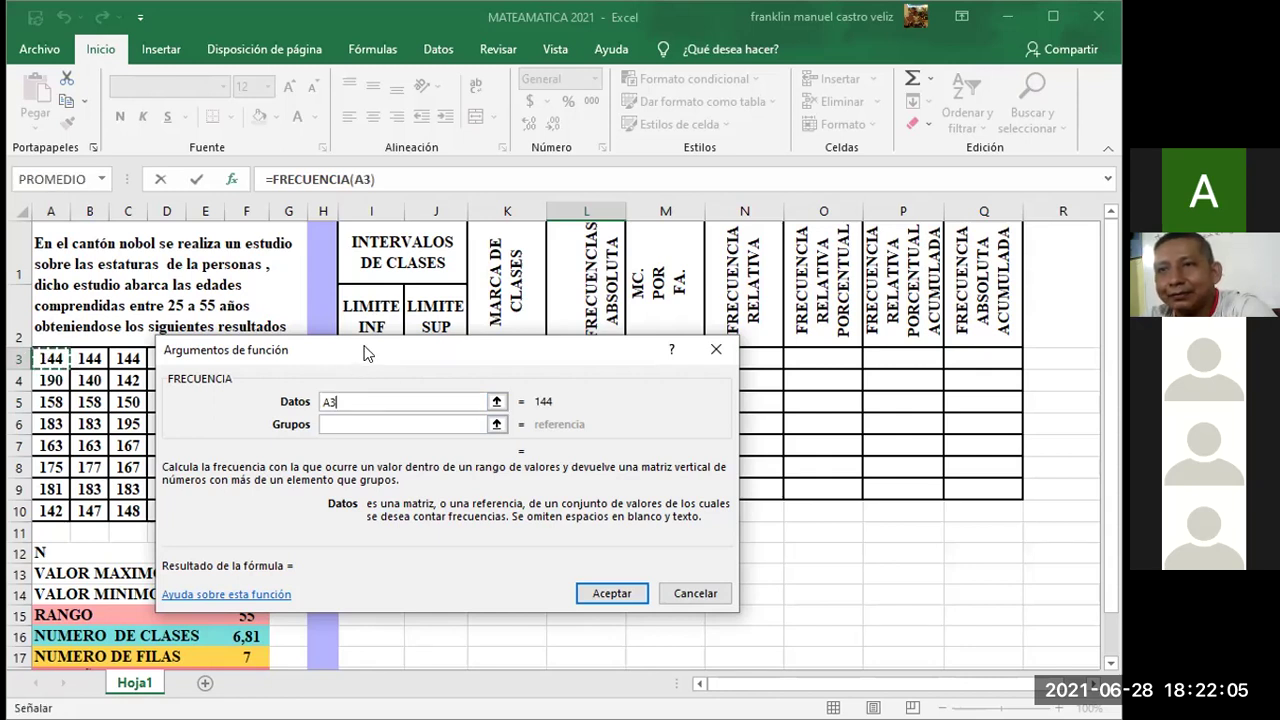
{"action": "left_click_drag", "start_coordinate": [365, 352], "coordinate": [842, 365]}
{"action": "left_click", "coordinate": [52, 358]}
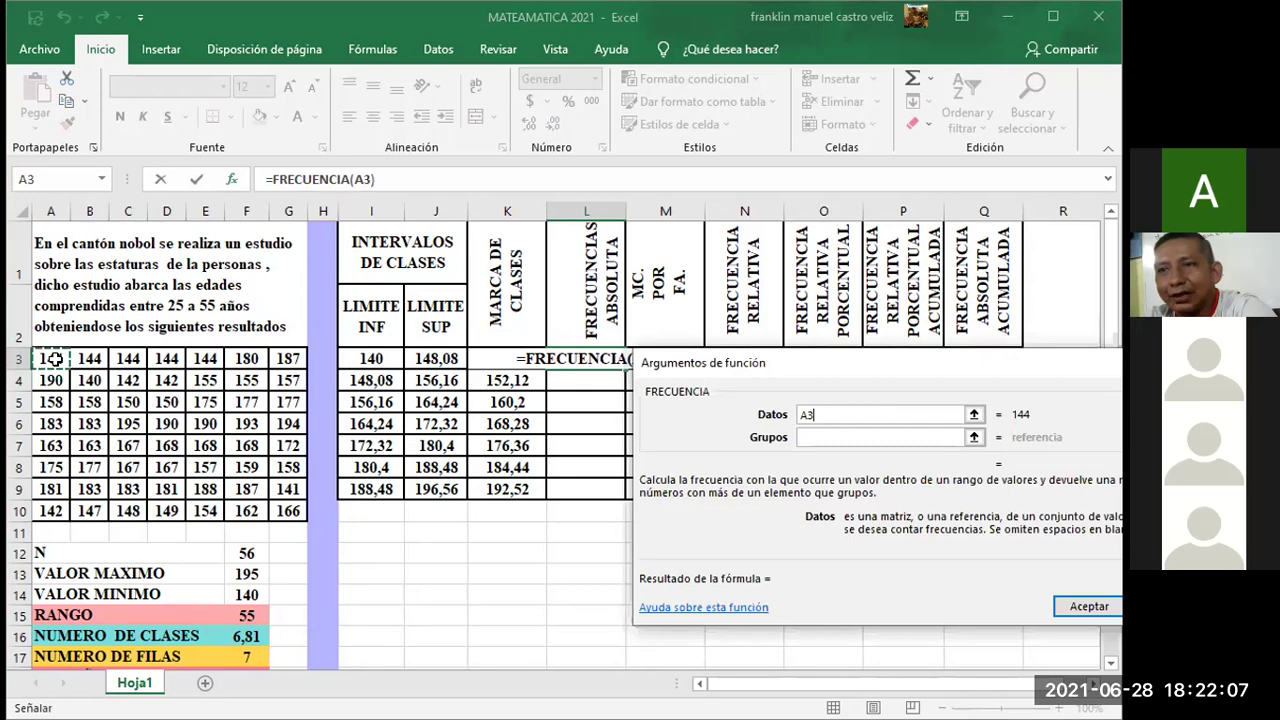
{"action": "left_click_drag", "start_coordinate": [52, 358], "coordinate": [285, 510]}
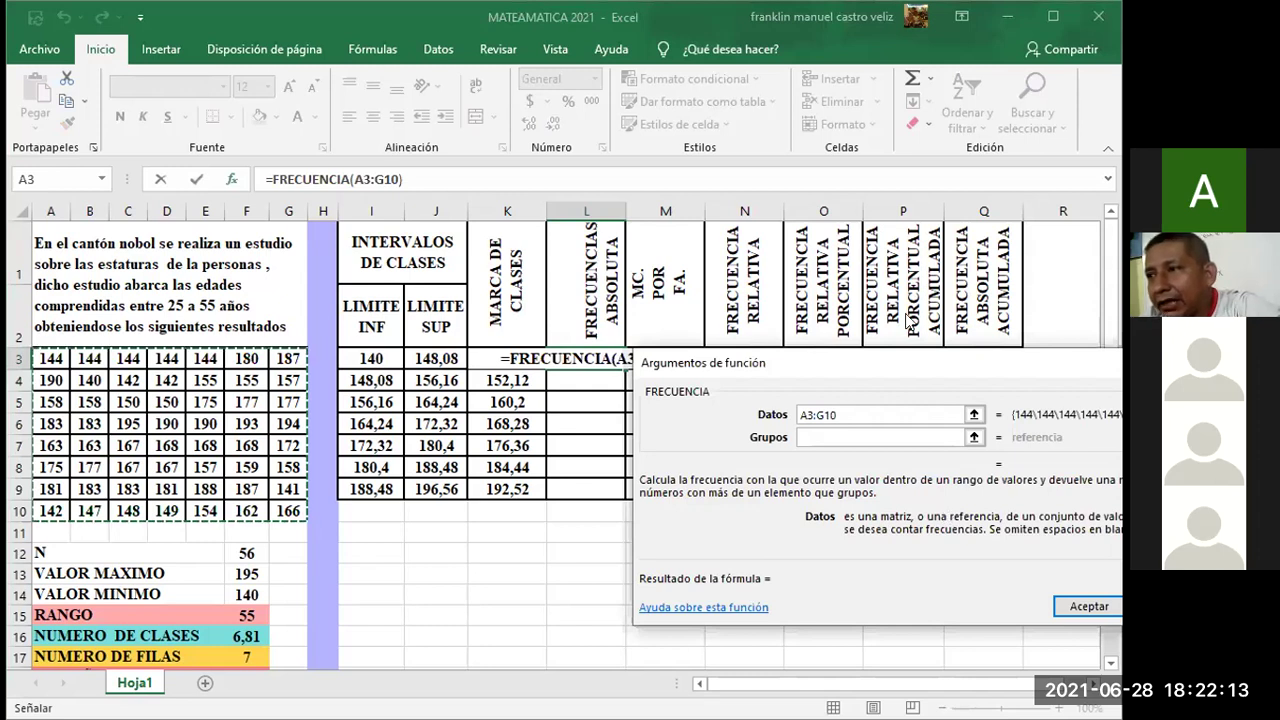
{"action": "left_click_drag", "start_coordinate": [784, 375], "coordinate": [613, 334]}
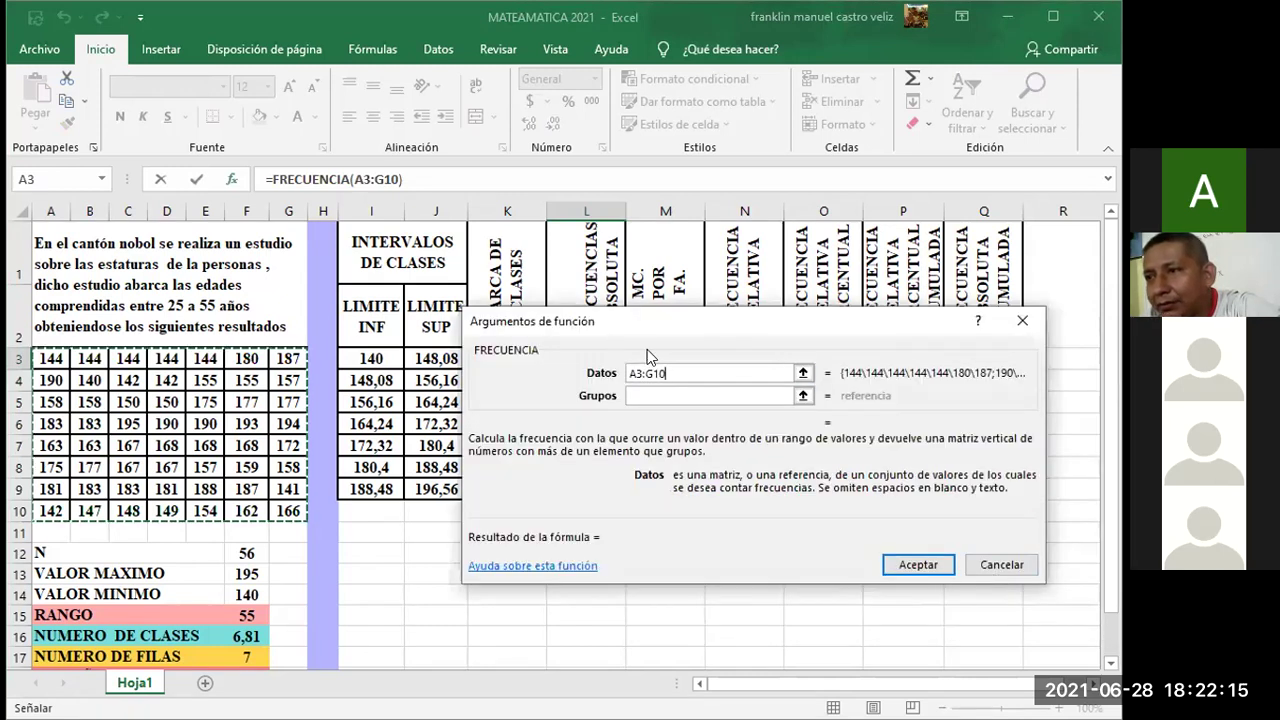
Step: Set Grupos to the class limits J3:J9, enter it as an array formula, and accept
{"action": "left_click", "coordinate": [661, 394]}
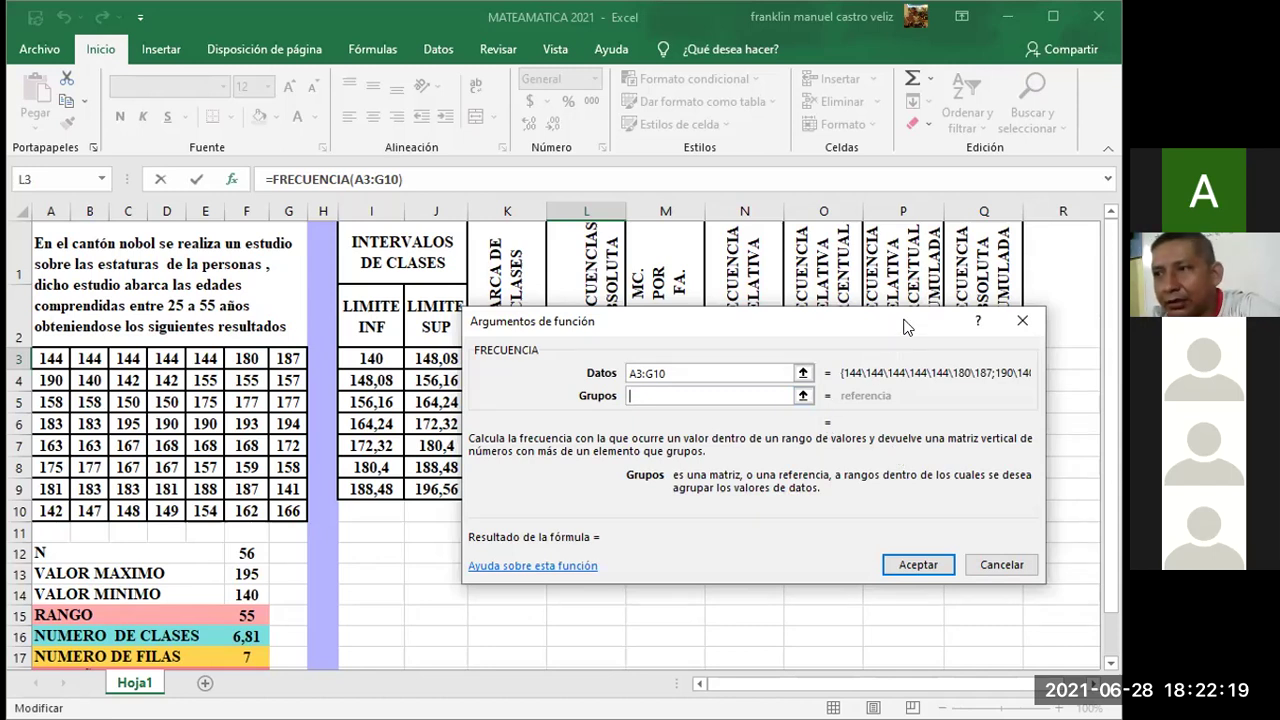
{"action": "left_click_drag", "start_coordinate": [903, 327], "coordinate": [968, 309]}
{"action": "left_click", "coordinate": [436, 358]}
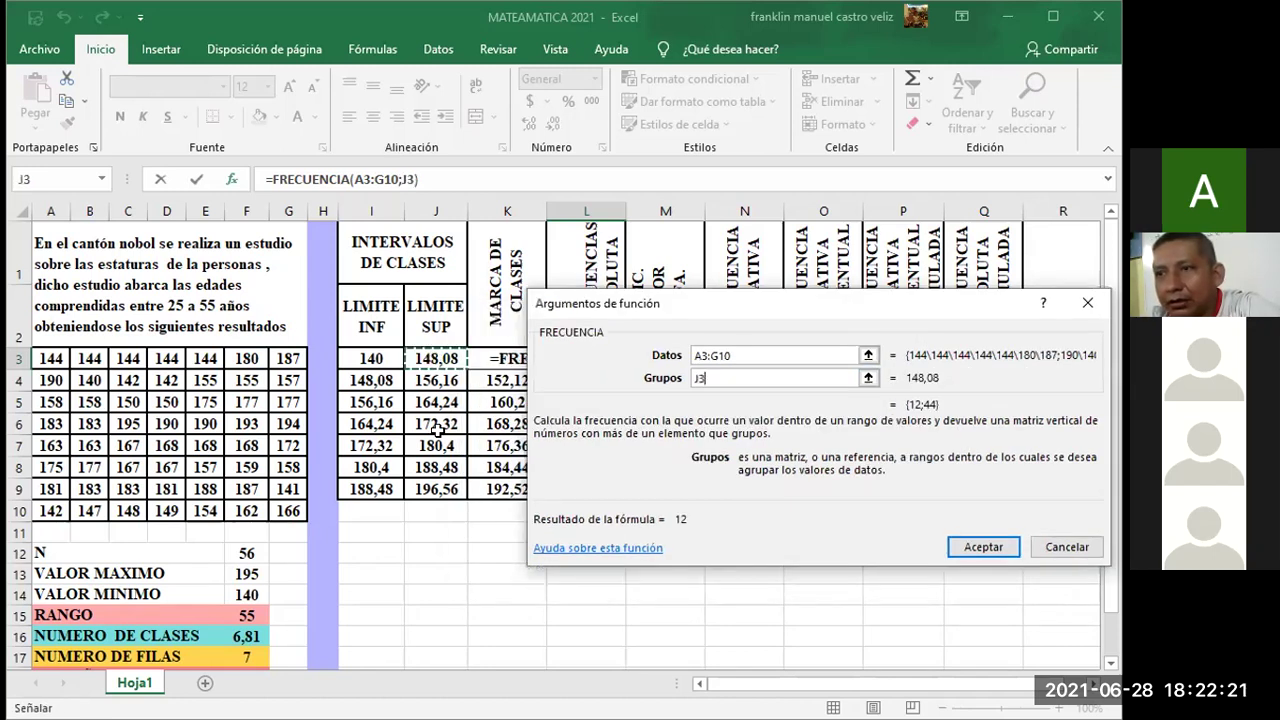
{"action": "left_click", "coordinate": [430, 490], "text": "shift"}
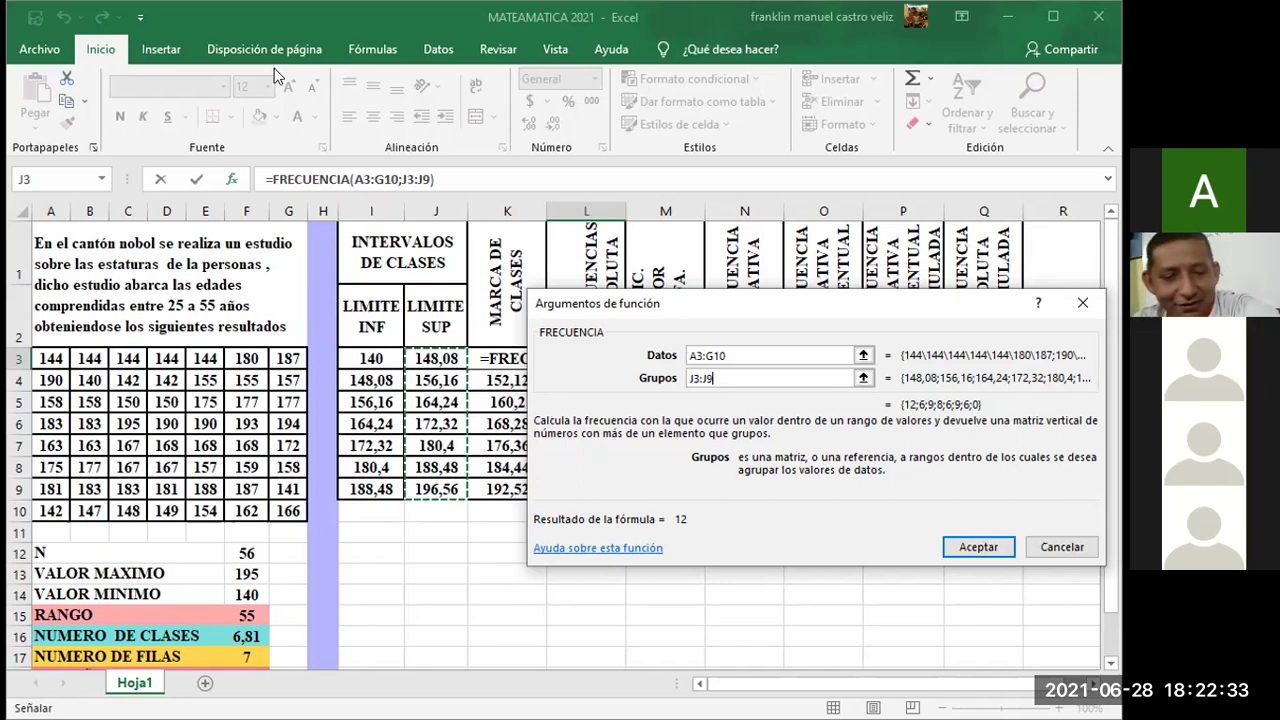
{"action": "key", "text": "F2"}
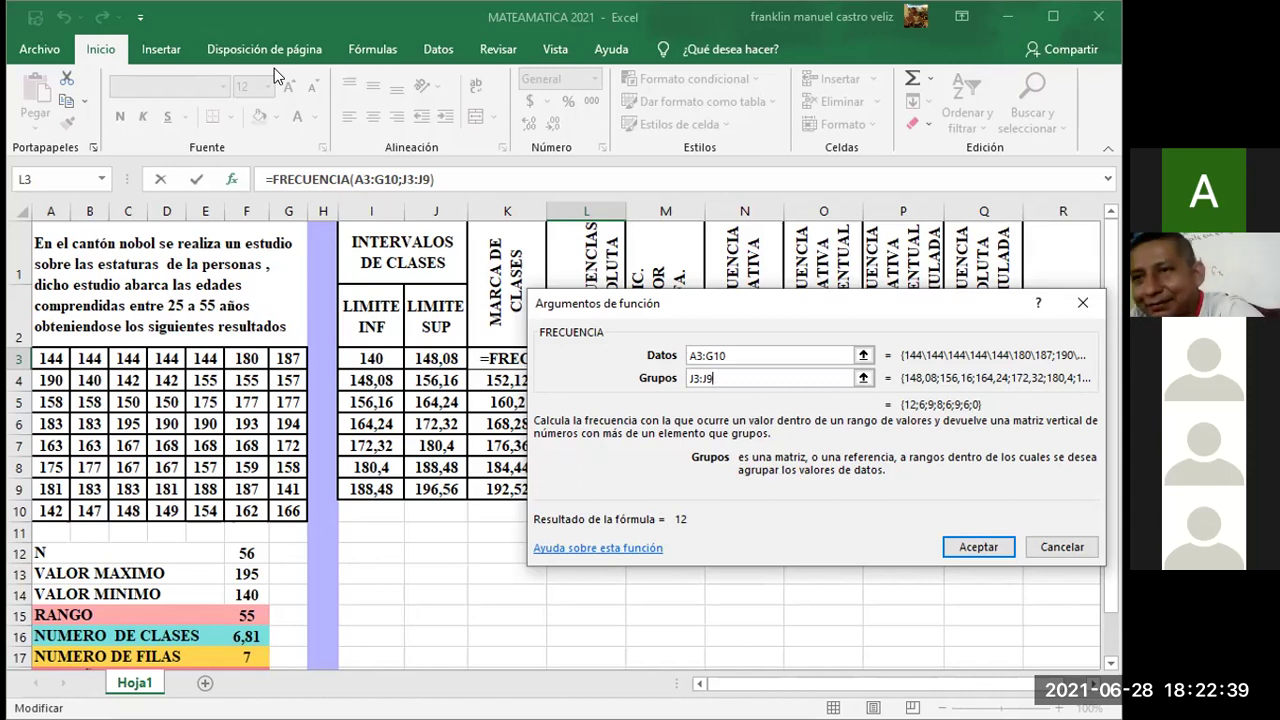
{"action": "key", "text": "ctrl+shift+Return"}
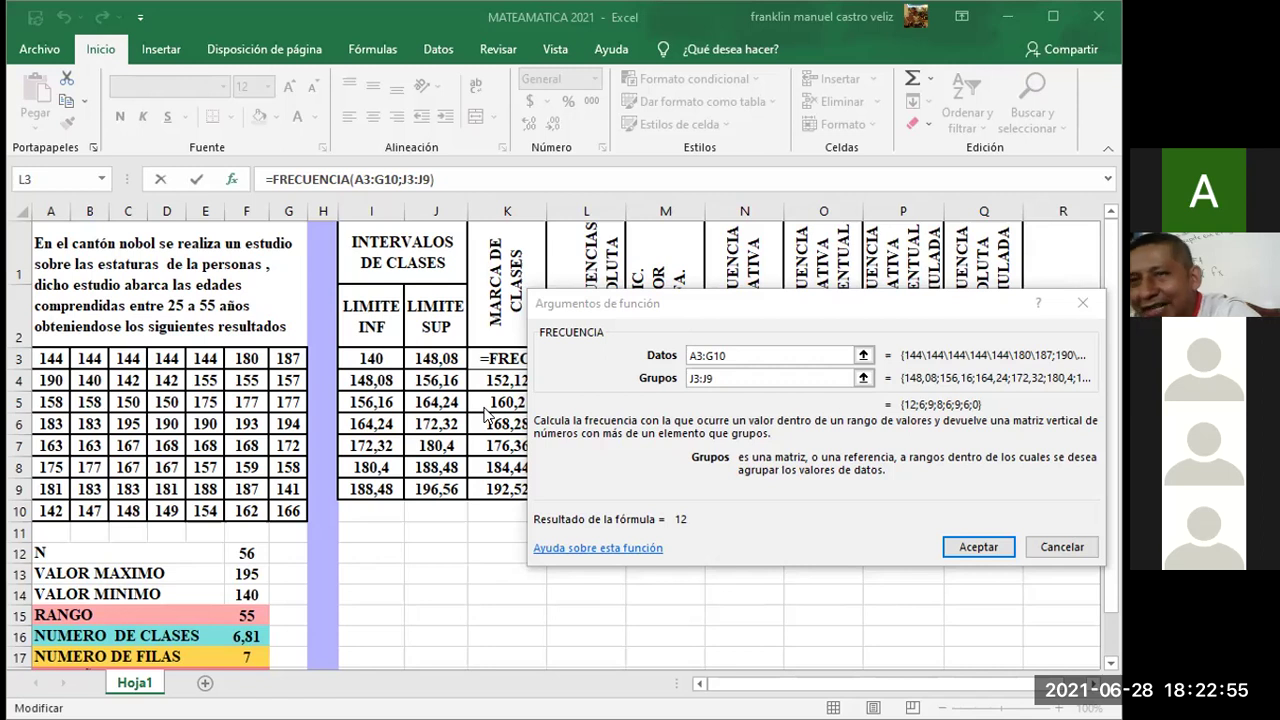
{"action": "left_click", "coordinate": [1004, 548]}
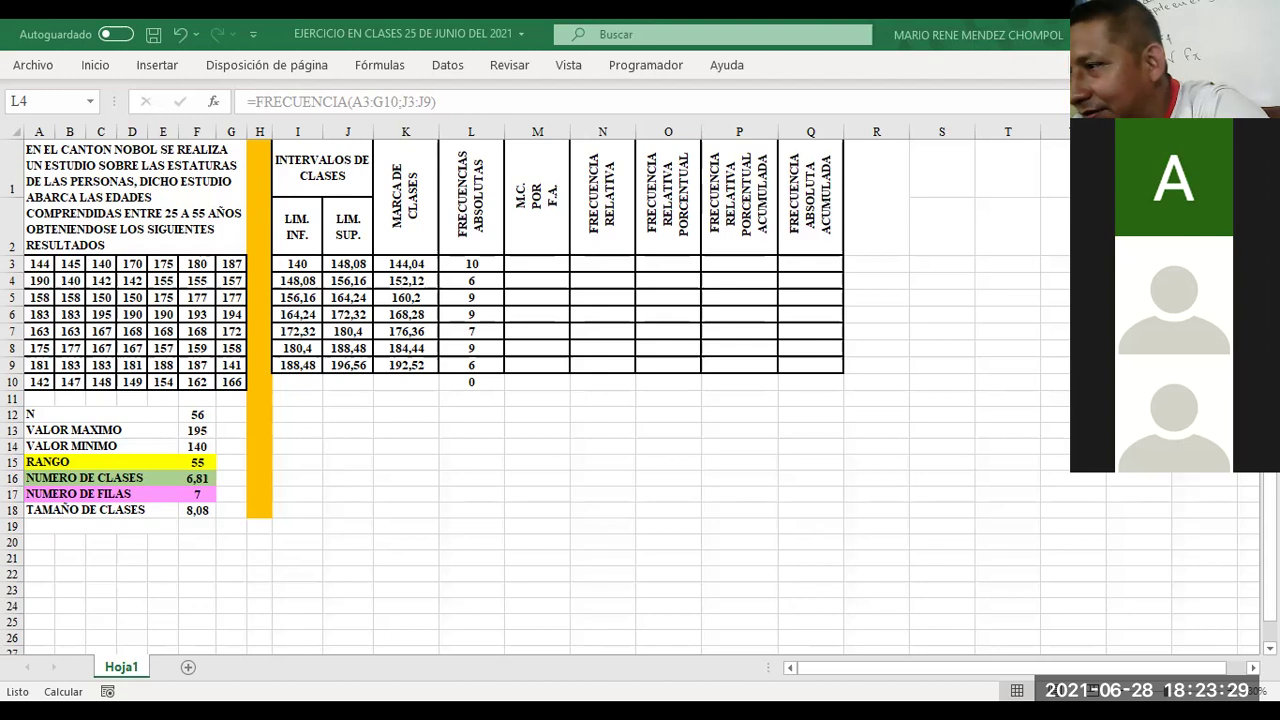
Step: Zoom in and select all heights A3:G10 to show a count of 56 in the status bar
{"action": "scroll", "coordinate": [630, 390], "scroll_direction": "up", "scroll_amount": 1}
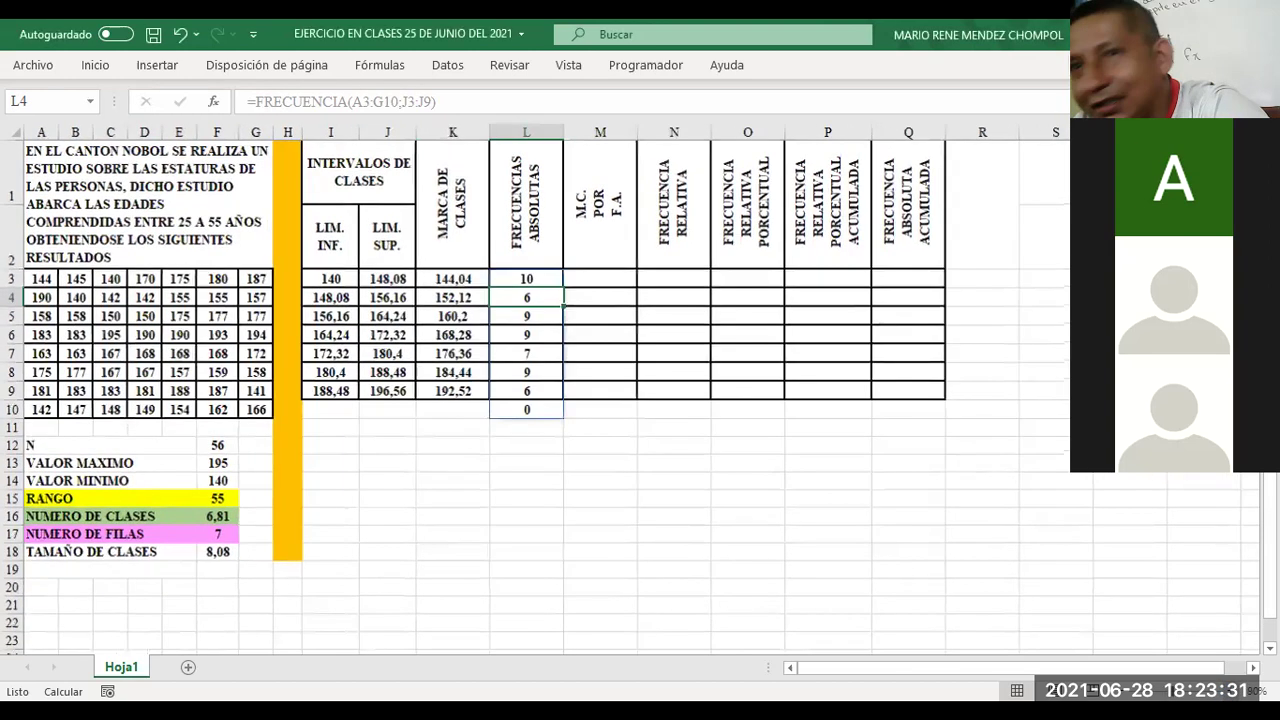
{"action": "scroll", "coordinate": [630, 390], "scroll_direction": "up", "scroll_amount": 1}
{"action": "left_click", "coordinate": [1242, 691]}
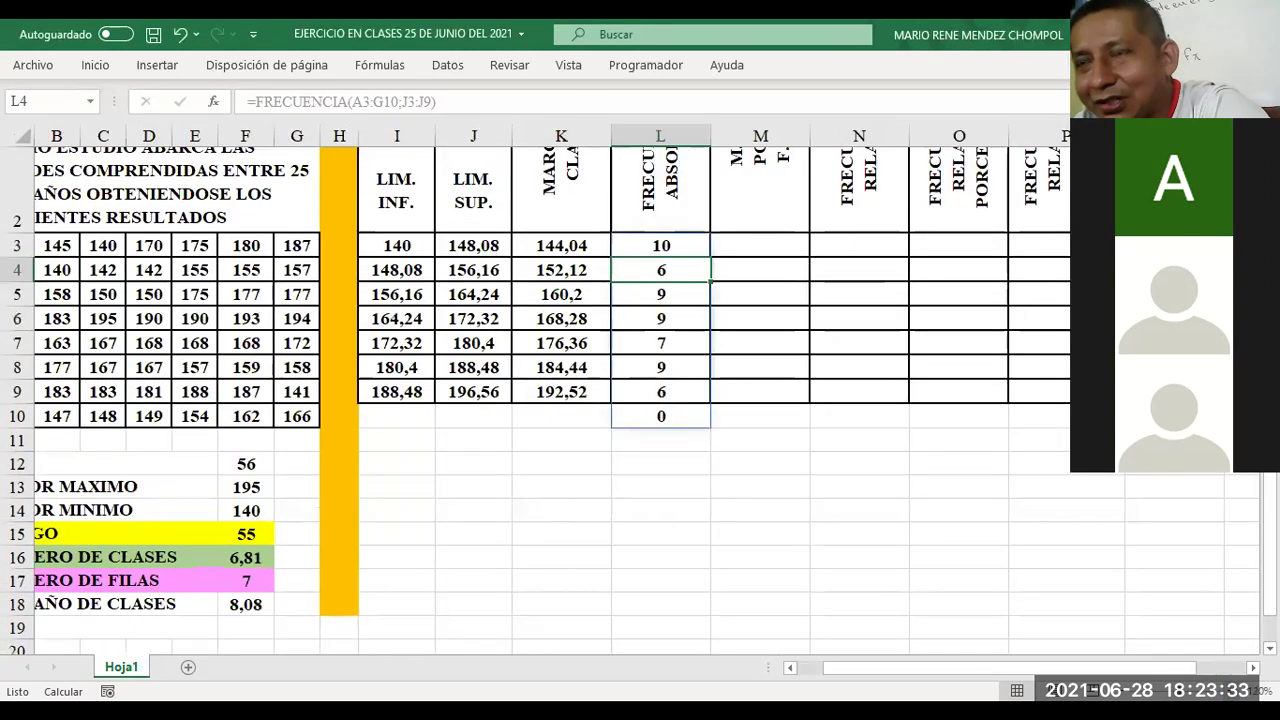
{"action": "left_click_drag", "start_coordinate": [1035, 670], "coordinate": [1010, 670]}
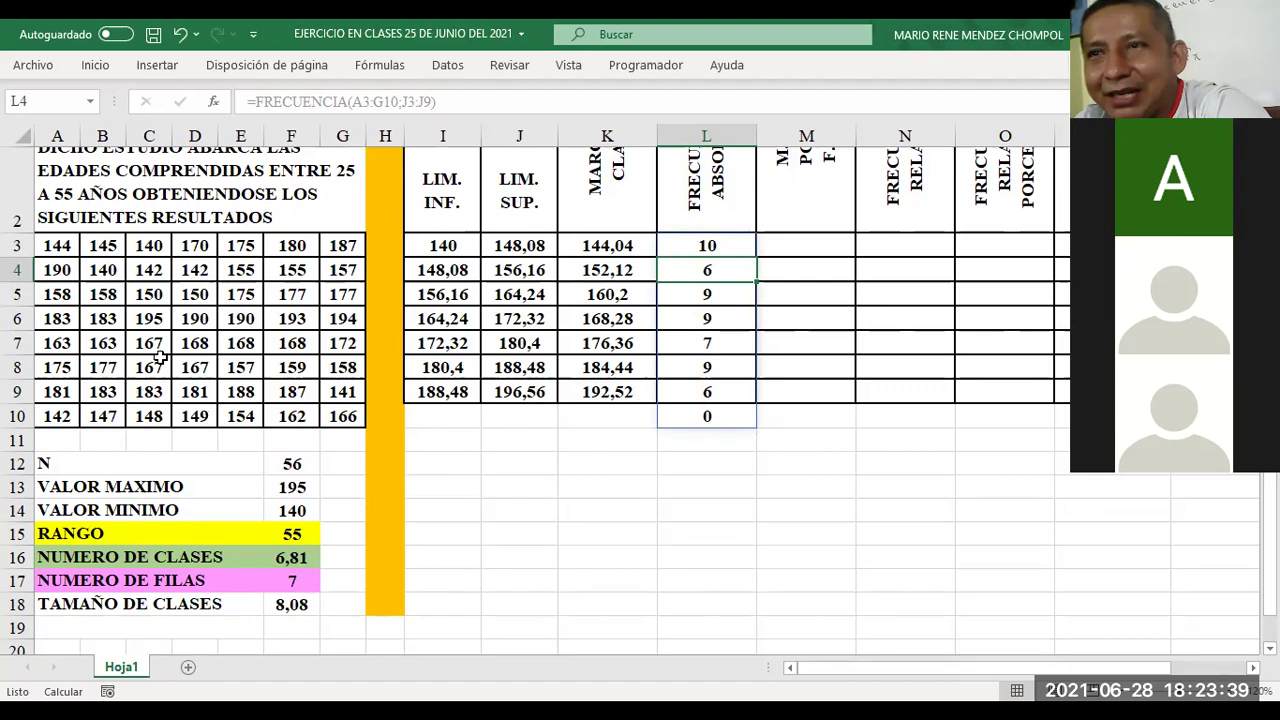
{"action": "left_click", "coordinate": [57, 246]}
{"action": "mouse_move", "coordinate": [57, 248]}
{"action": "left_mouse_down"}
{"action": "mouse_move", "coordinate": [319, 412]}
{"action": "mouse_move", "coordinate": [346, 414]}
{"action": "left_mouse_up"}
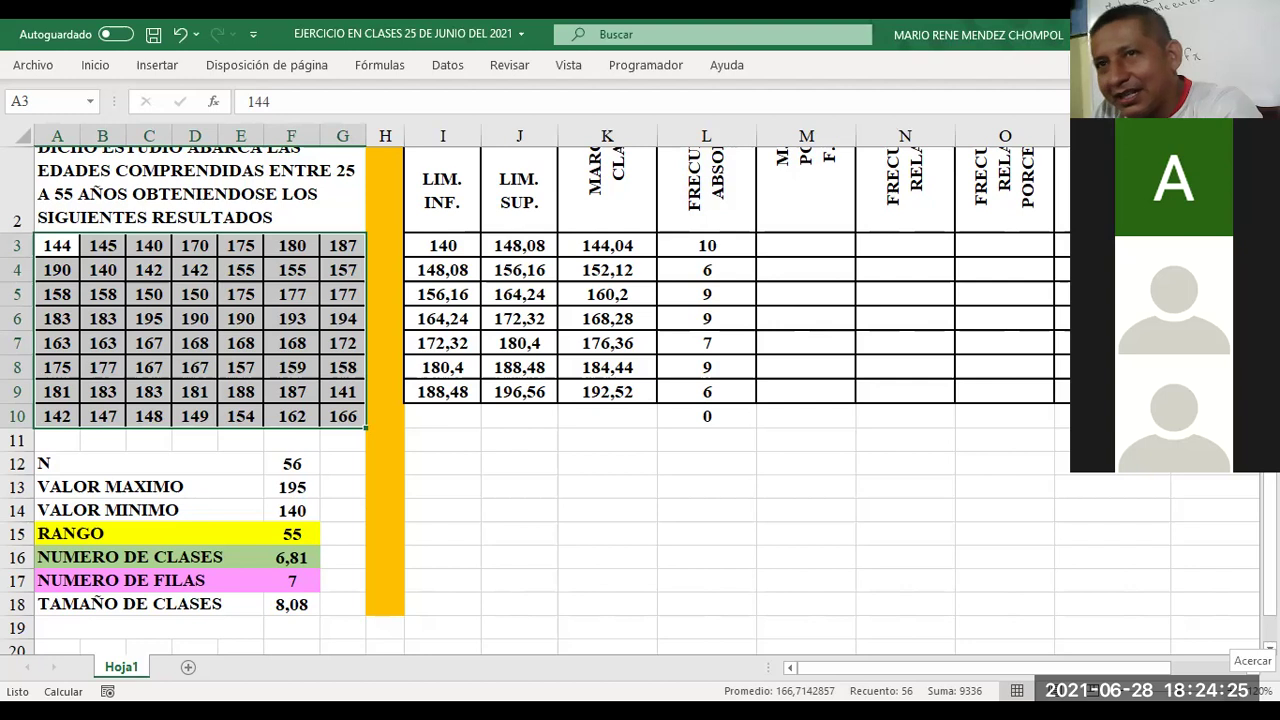
{"action": "left_click", "coordinate": [1244, 690]}
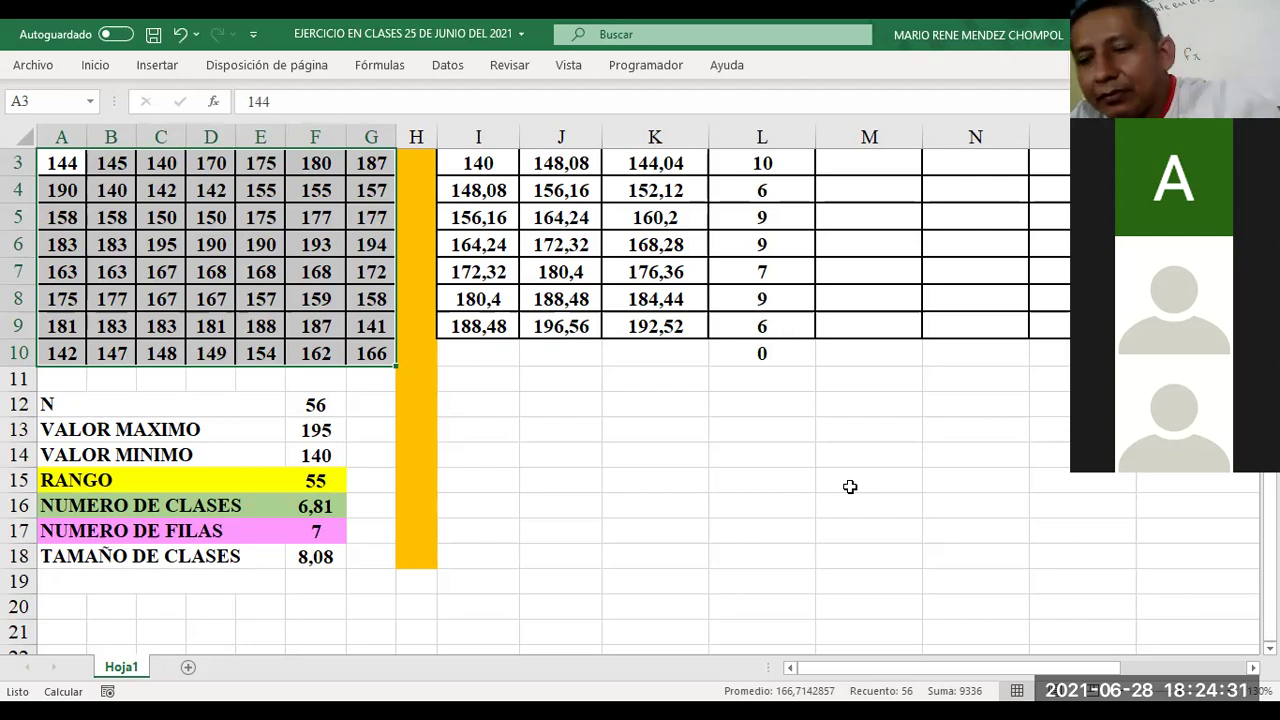
{"action": "left_click", "coordinate": [55, 162]}
{"action": "key", "text": "Right"}
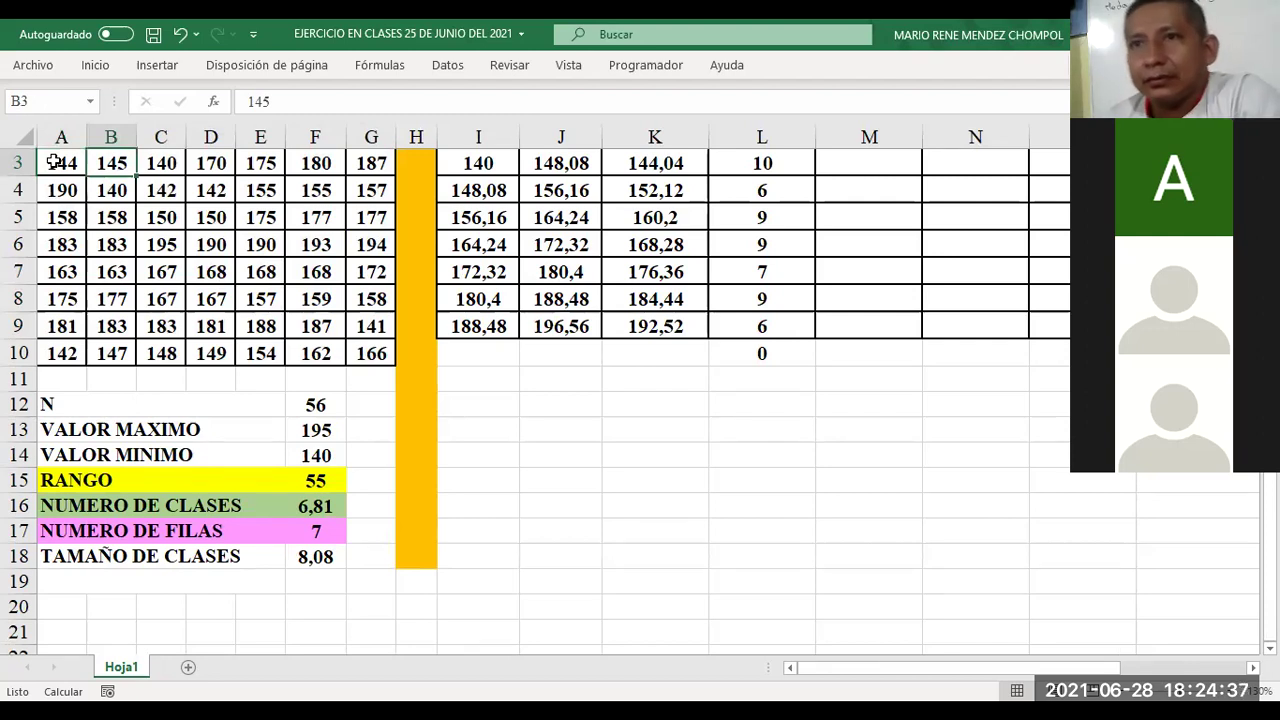
{"action": "key", "text": "Right"}
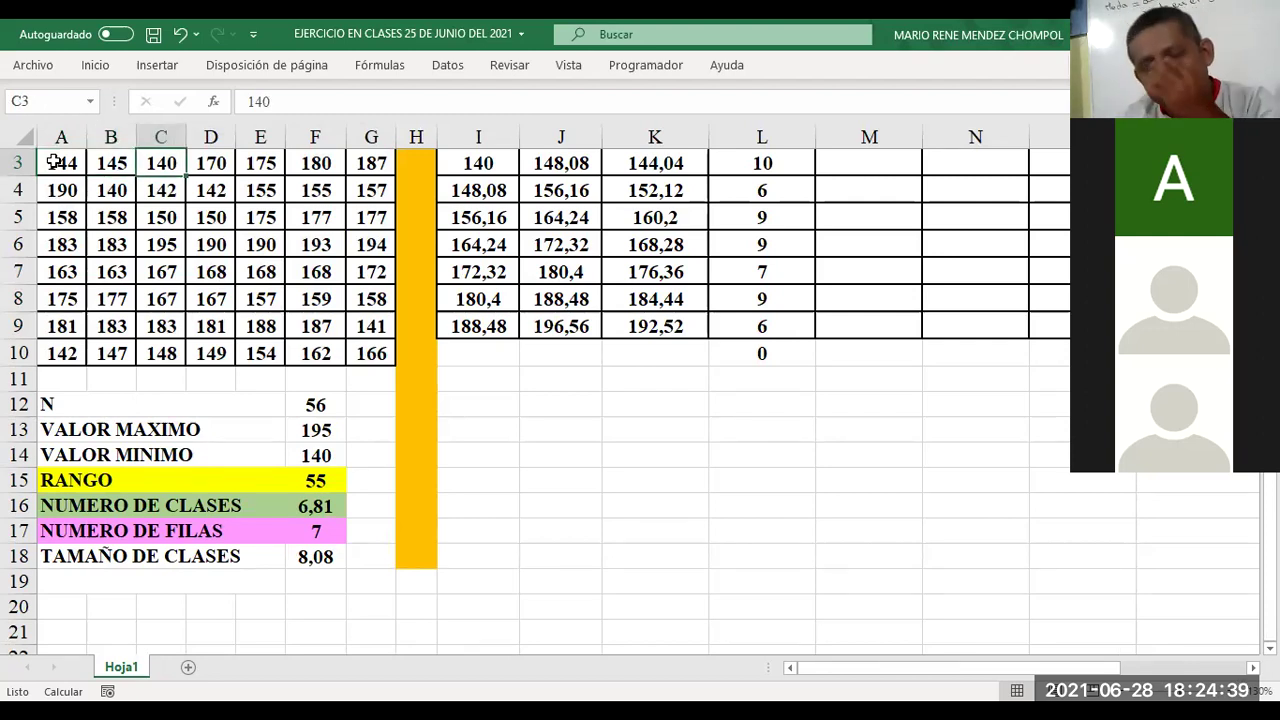
{"action": "key", "text": "Right"}
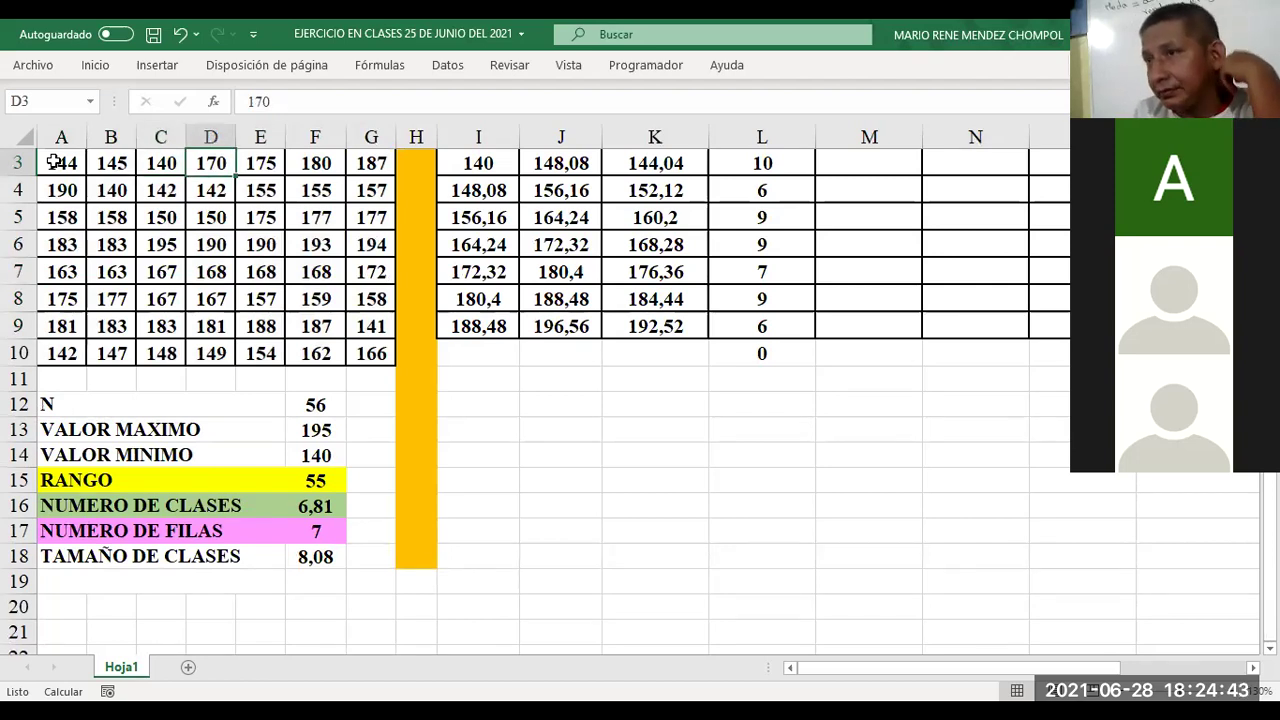
{"action": "key", "text": "Right"}
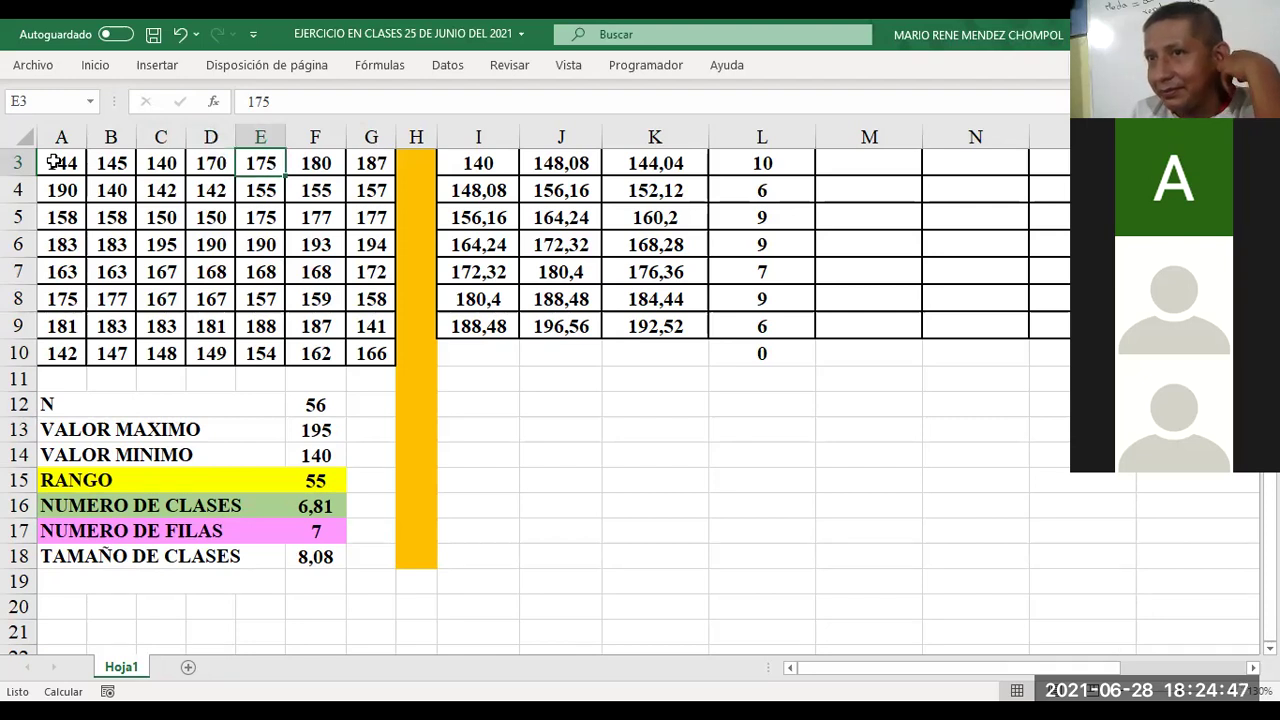
{"action": "key", "text": "Right"}
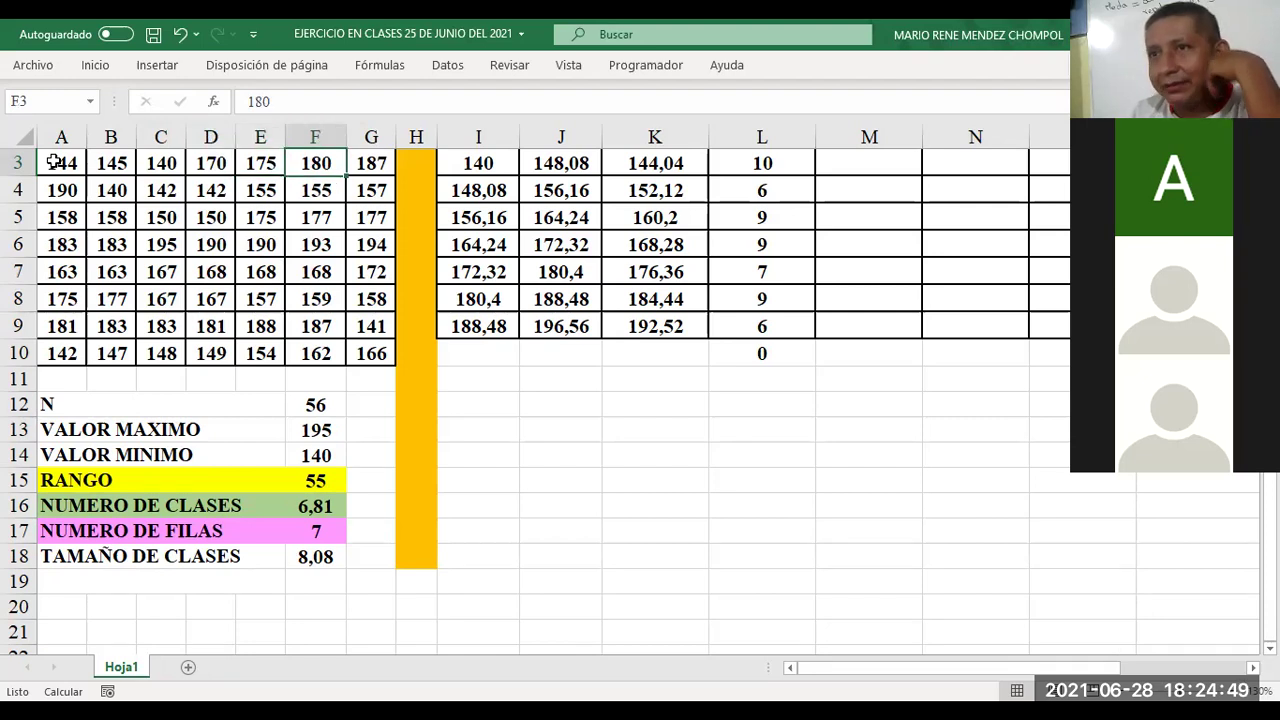
{"action": "key", "text": "Right"}
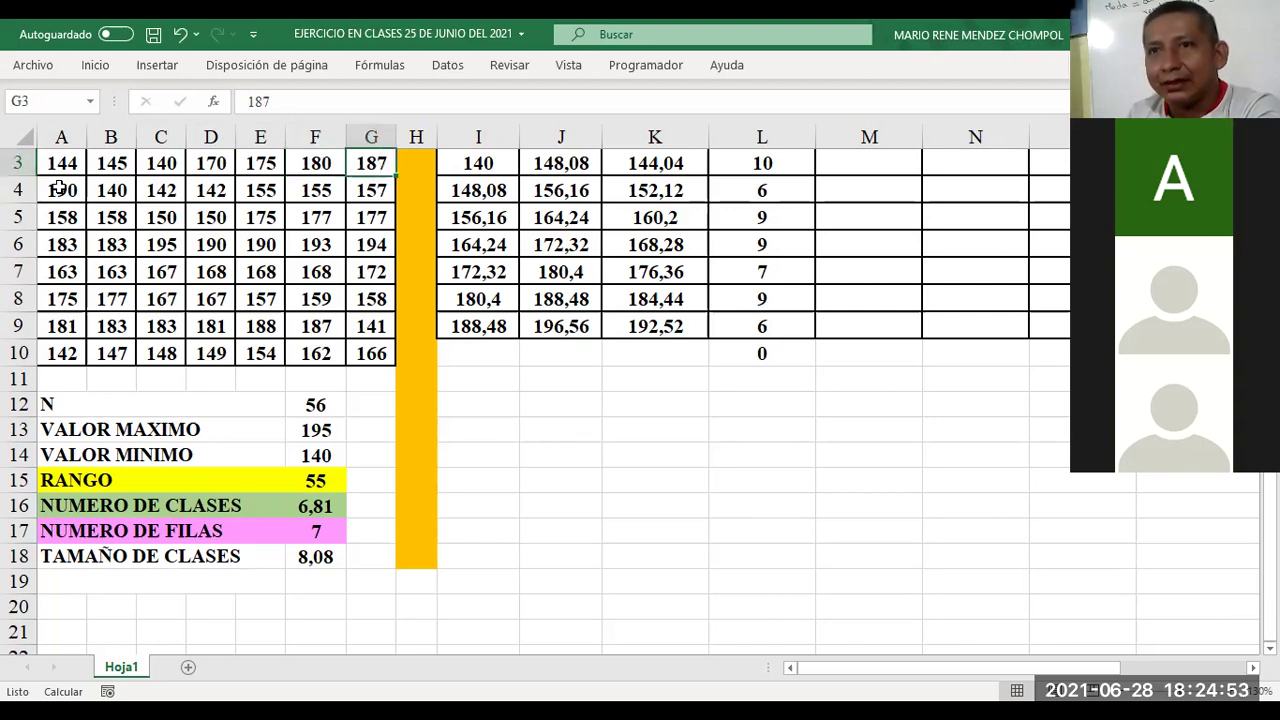
{"action": "left_click", "coordinate": [60, 187]}
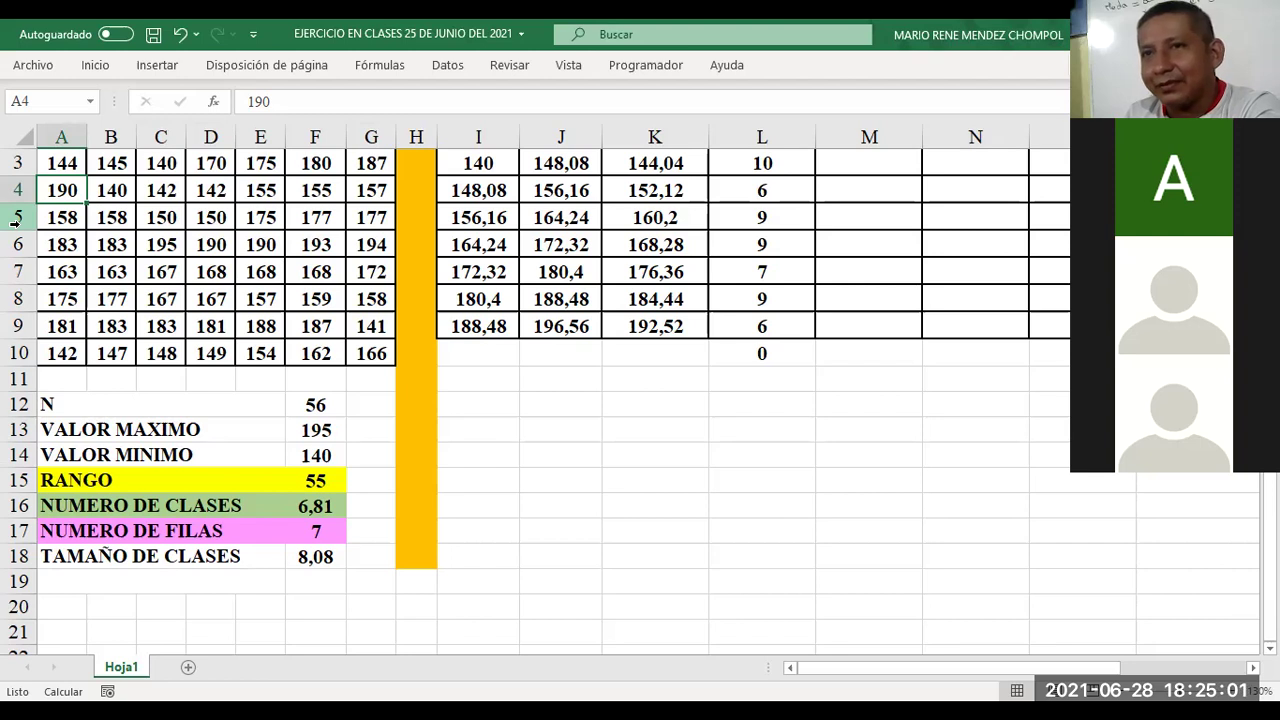
{"action": "key", "text": "Right"}
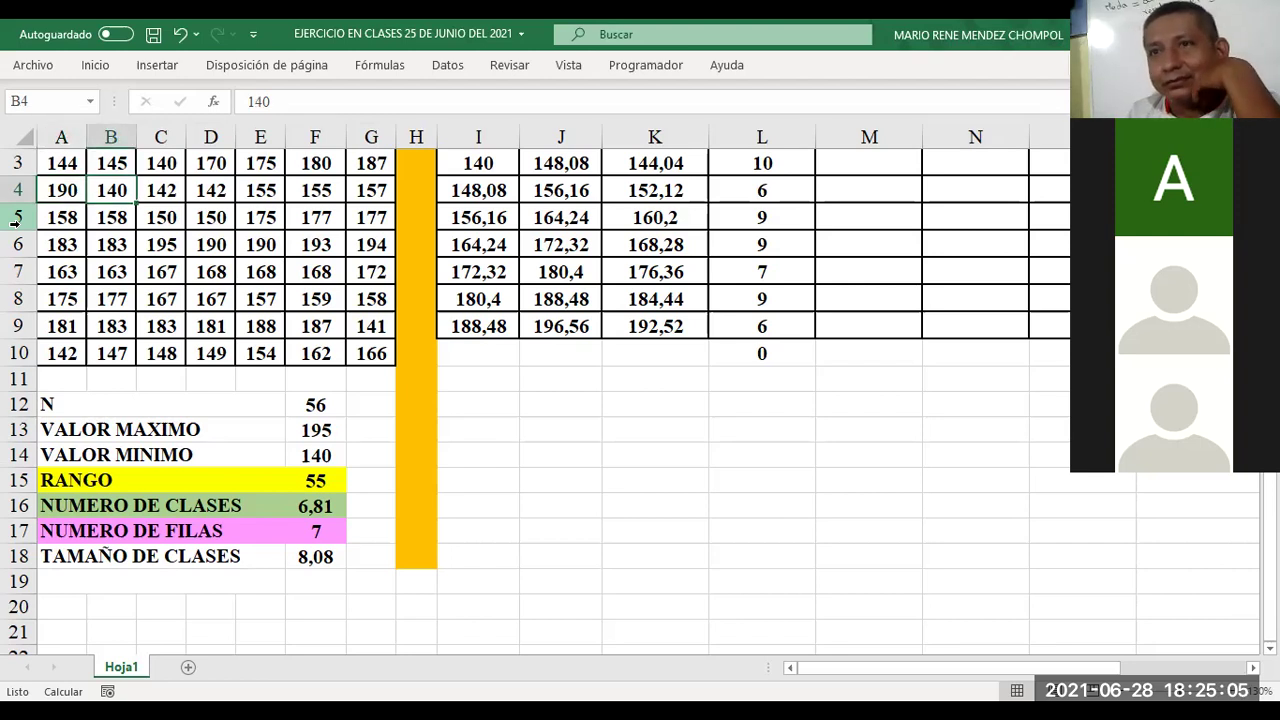
{"action": "key", "text": "Right"}
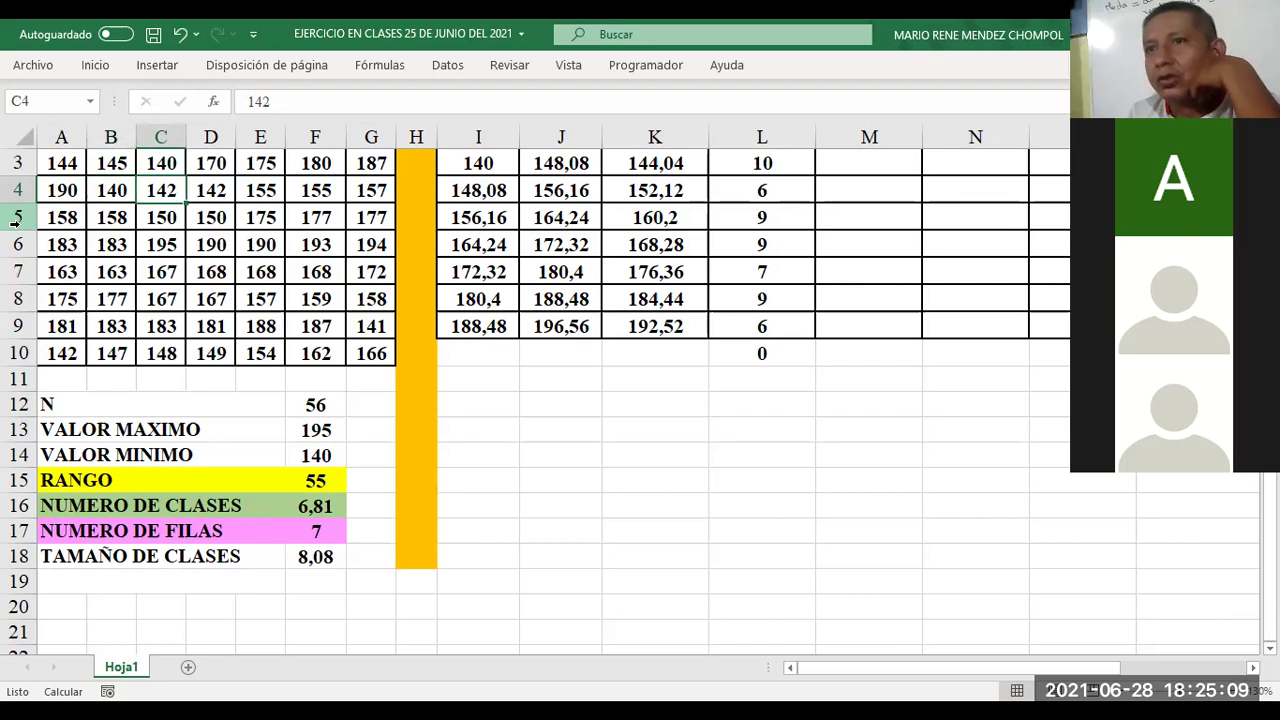
{"action": "key", "text": "Right"}
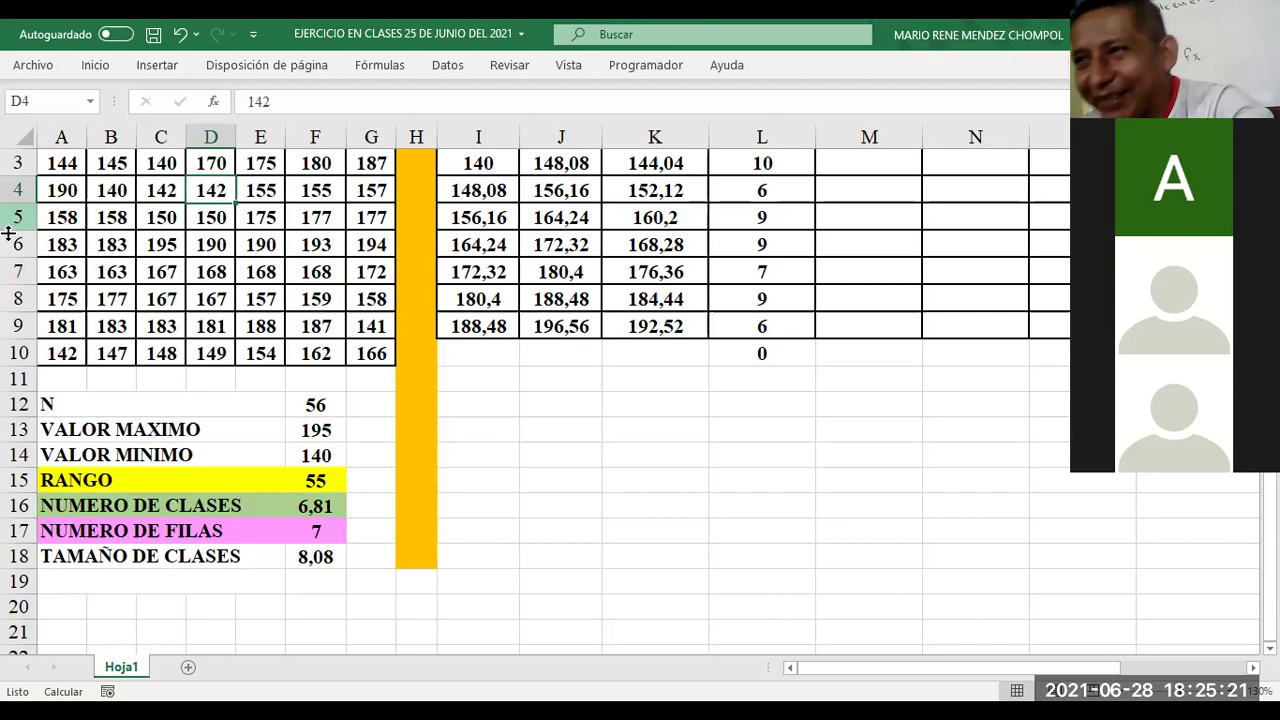
{"action": "left_click", "coordinate": [514, 480]}
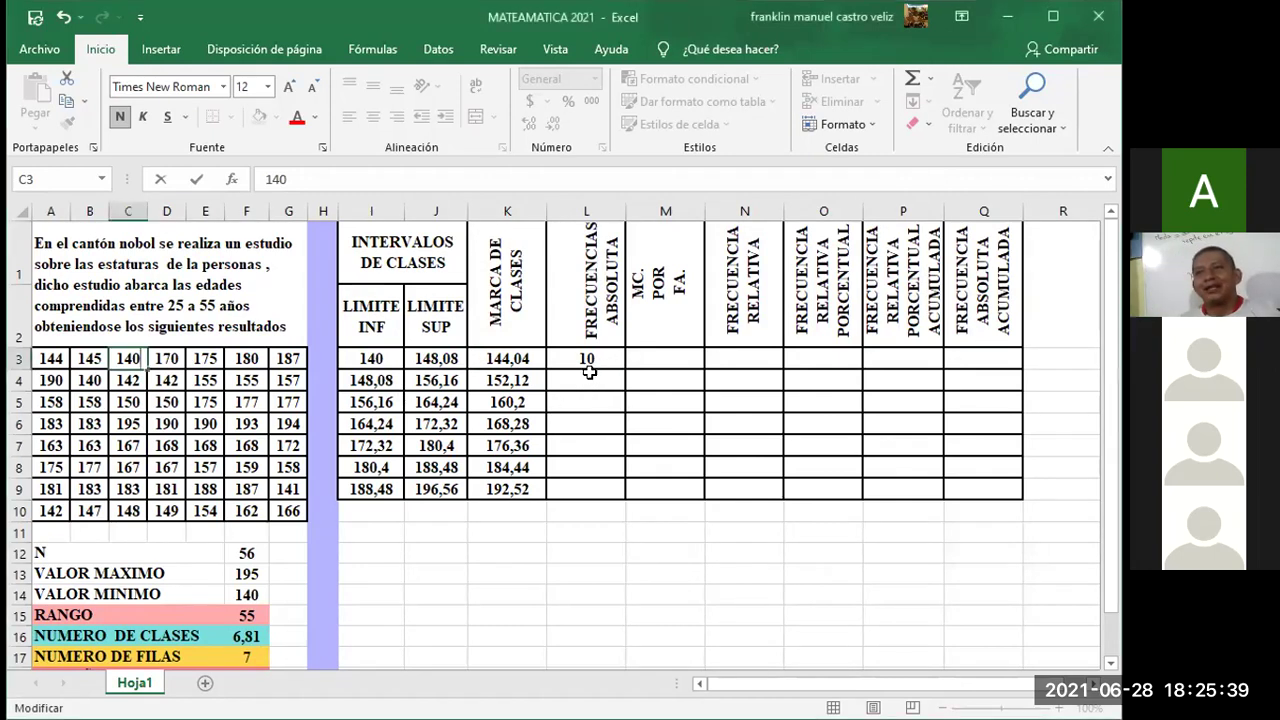
Step: Enter 10 in L3, then insert =FRECUENCIA(A3:G10;J3:J9) through Insert Function and confirm it
{"action": "type", "text": "0"}
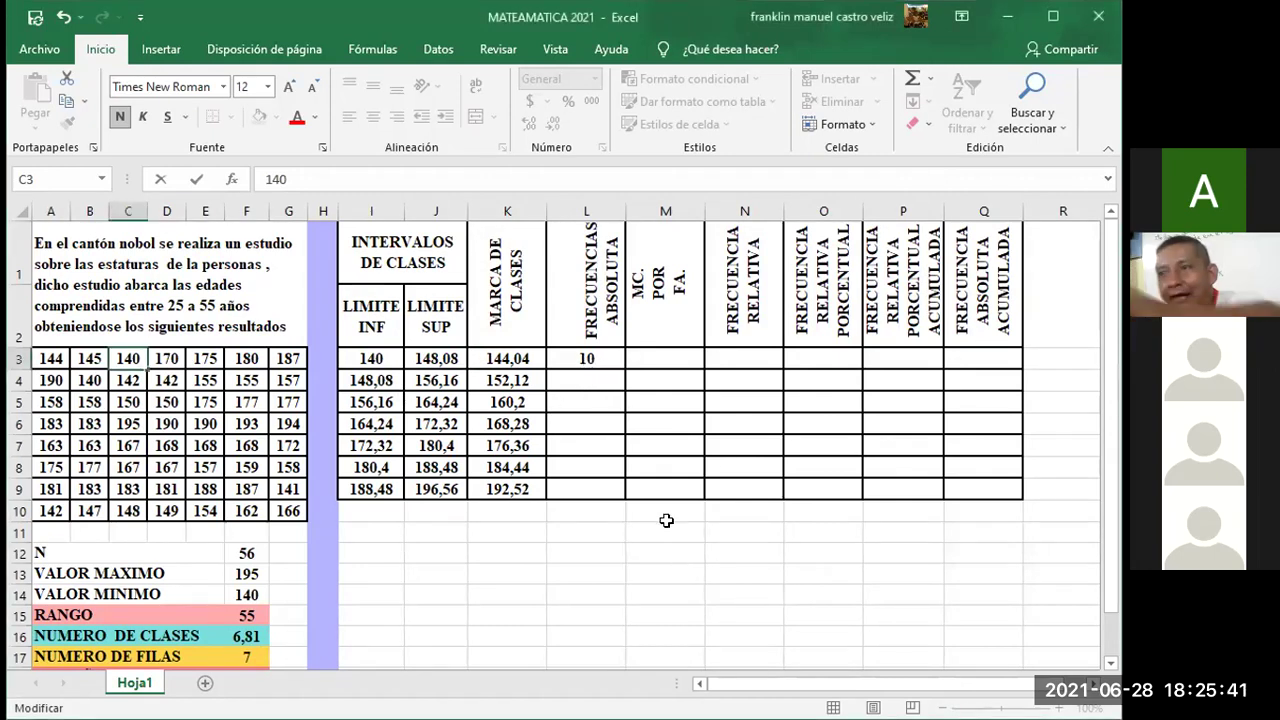
{"action": "key", "text": "Right"}
{"action": "key", "text": "Right"}
{"action": "key", "text": "Down"}
{"action": "key", "text": "Down"}
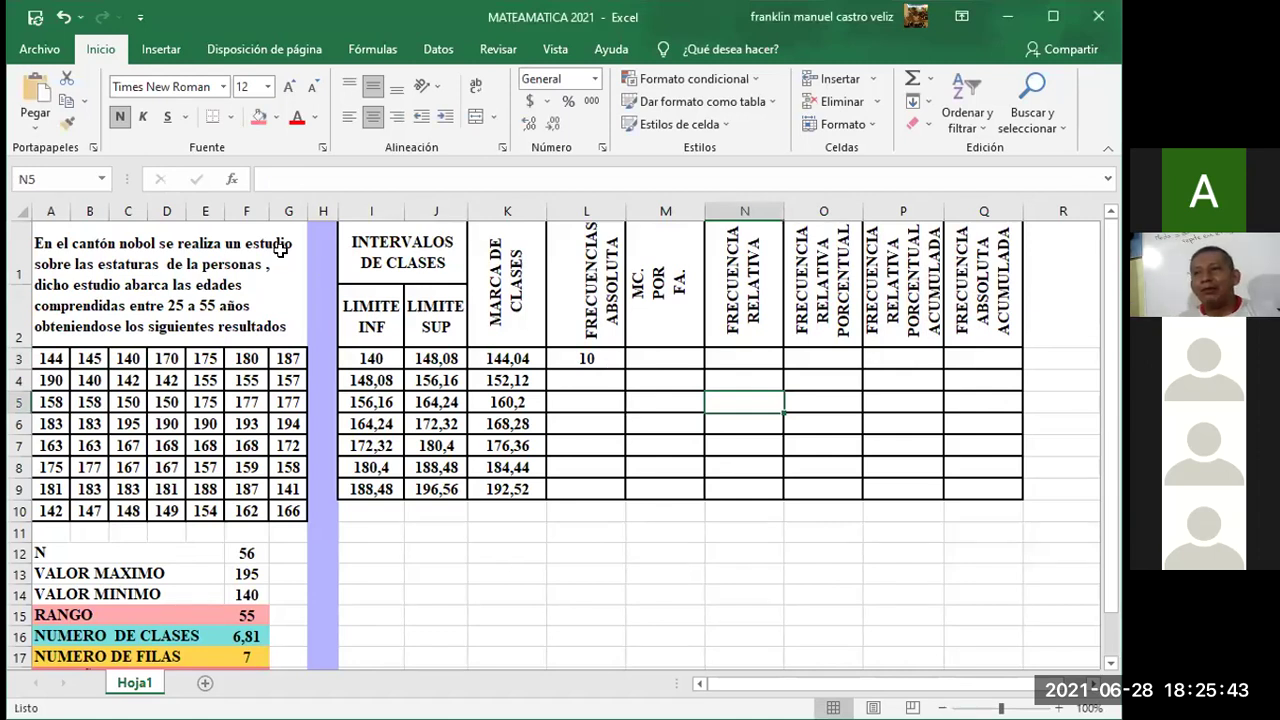
{"action": "left_click", "coordinate": [234, 180]}
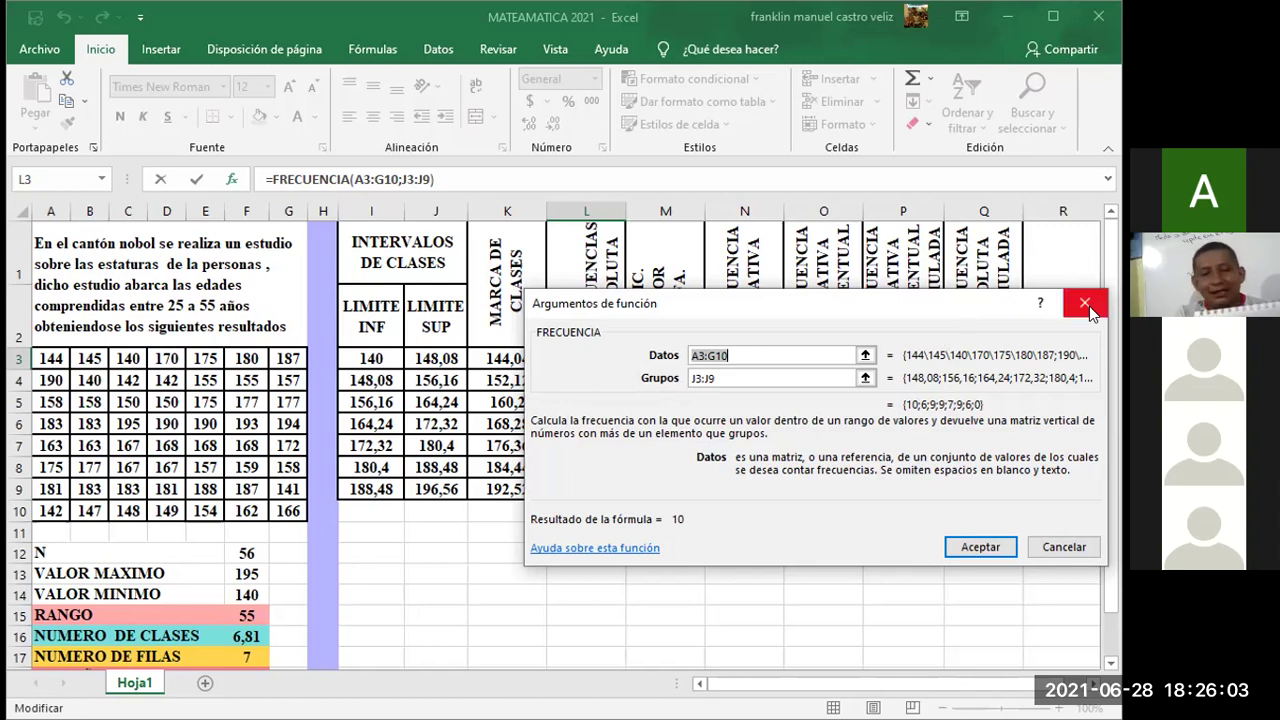
{"action": "key", "text": "Return"}
{"action": "left_click_drag", "start_coordinate": [622, 401], "coordinate": [621, 494]}
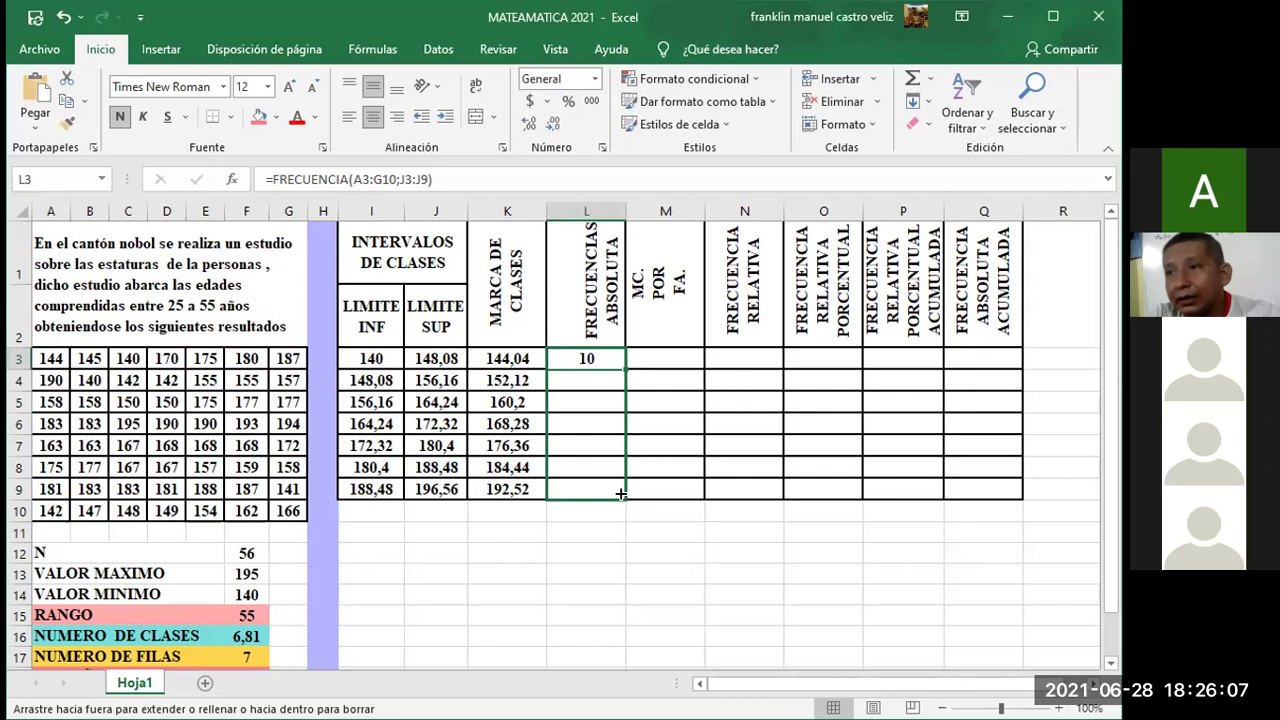
{"action": "left_click_drag", "start_coordinate": [621, 494], "coordinate": [622, 372]}
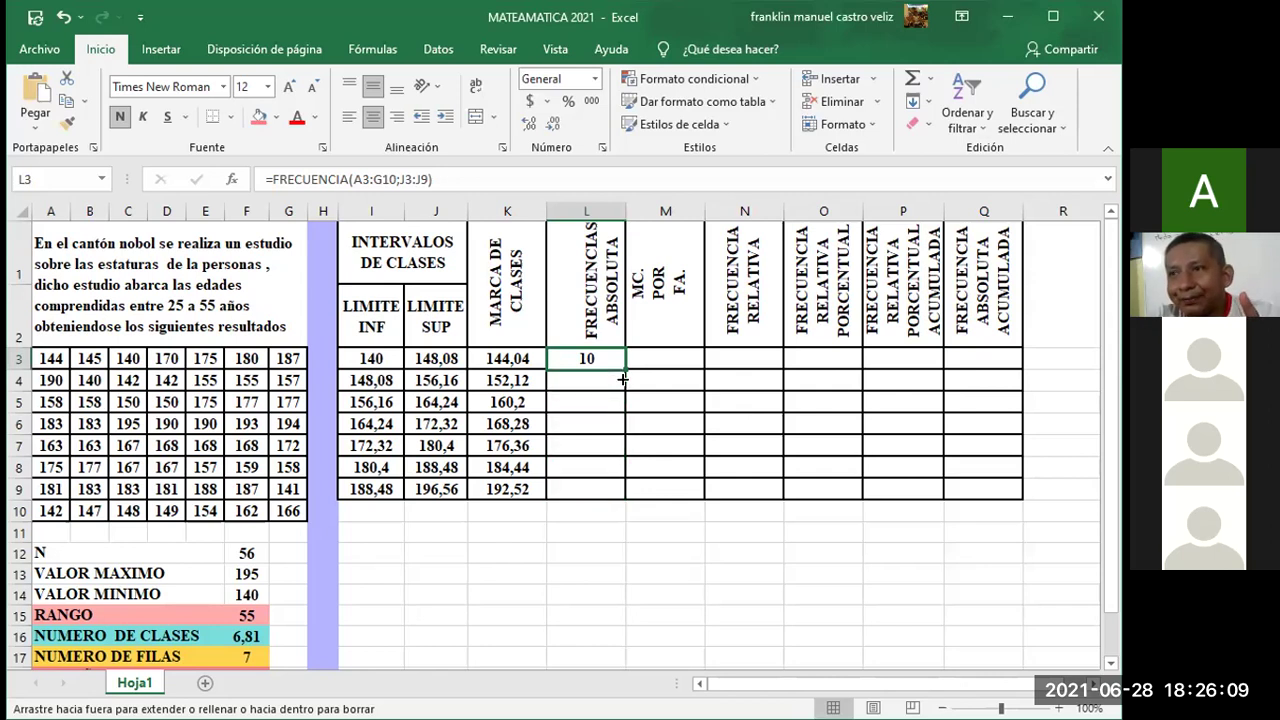
{"action": "left_click", "coordinate": [680, 594]}
{"action": "left_click", "coordinate": [681, 614]}
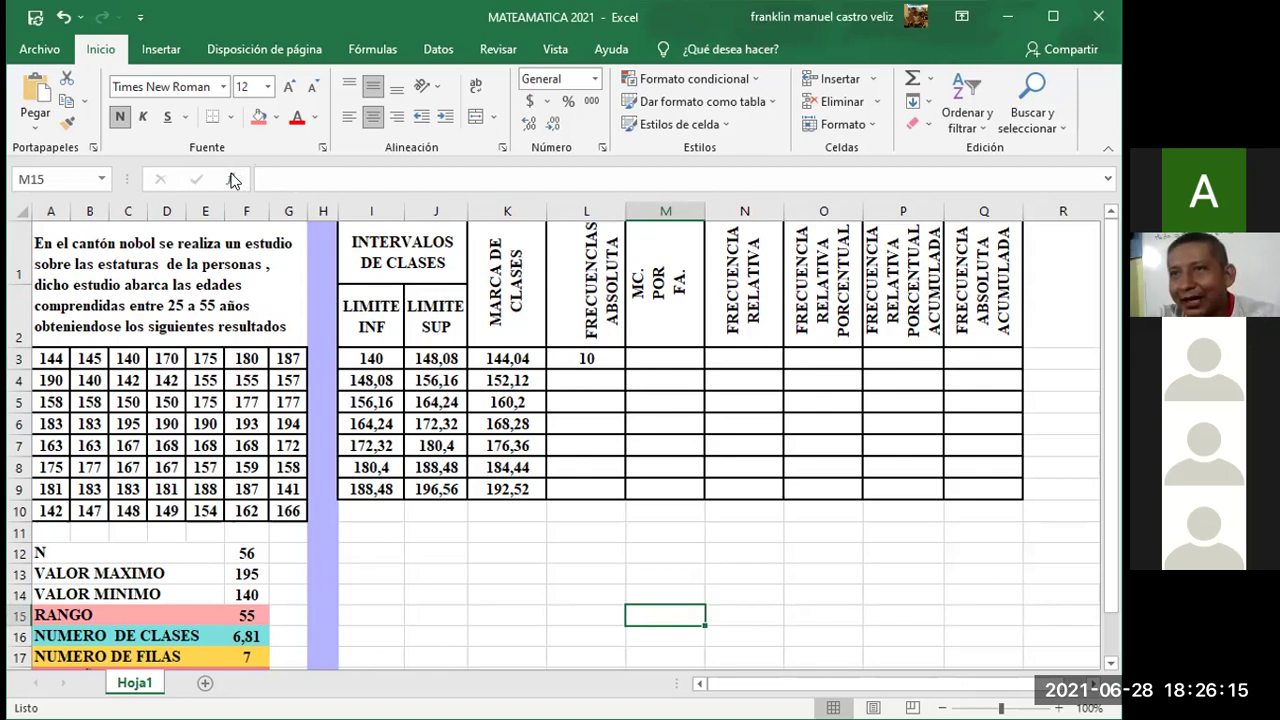
{"action": "left_click", "coordinate": [556, 362]}
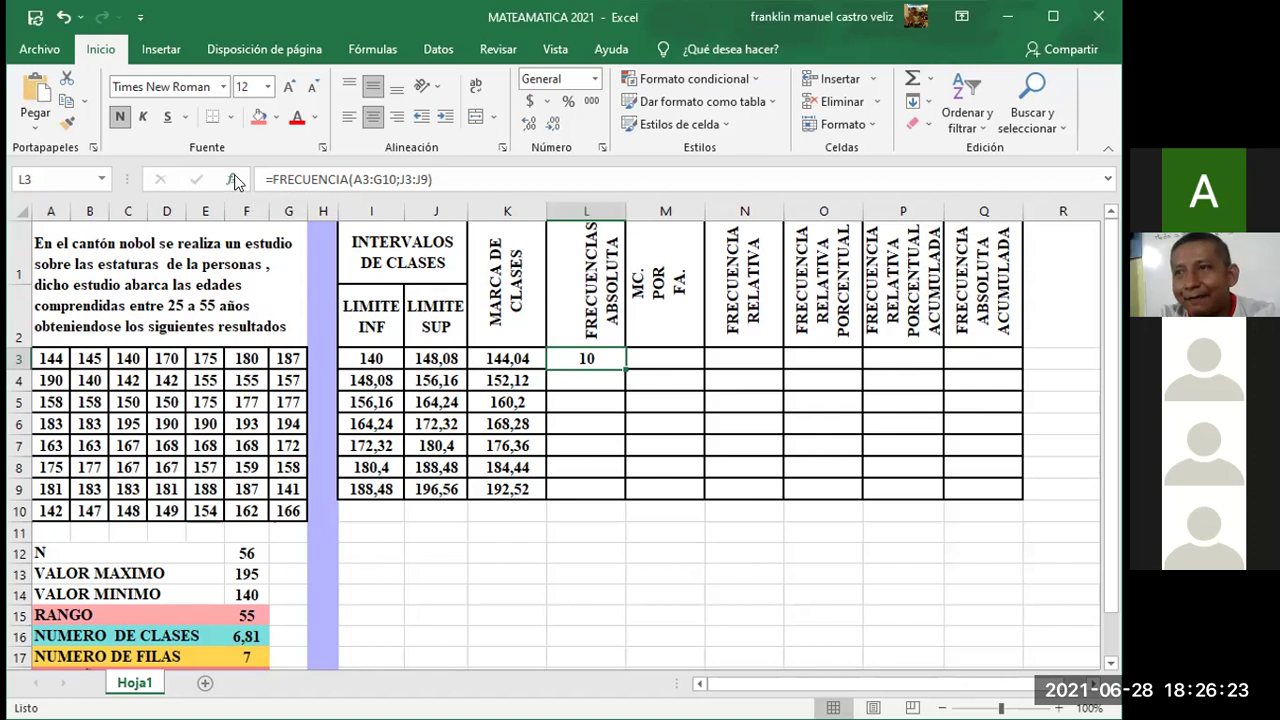
{"action": "left_click", "coordinate": [234, 180]}
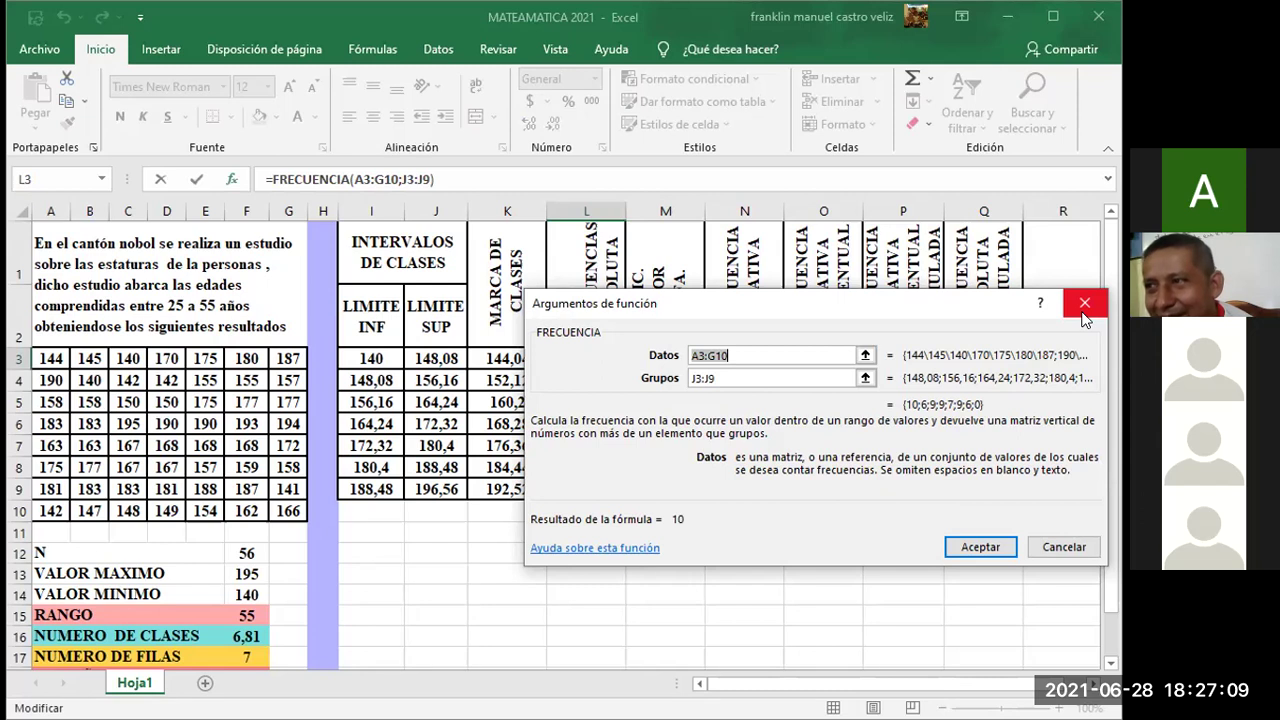
Step: Close the FRECUENCIA function arguments dialog without changes
{"action": "left_click", "coordinate": [1085, 311]}
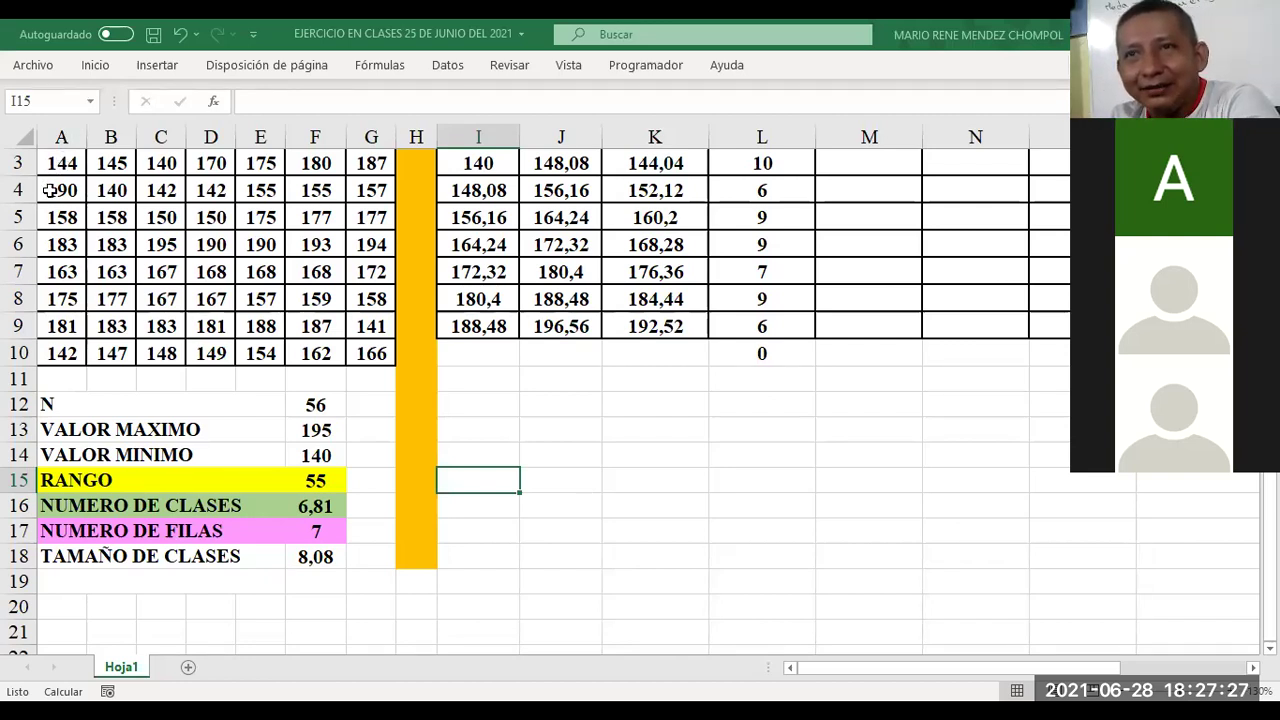
{"action": "left_click", "coordinate": [204, 190]}
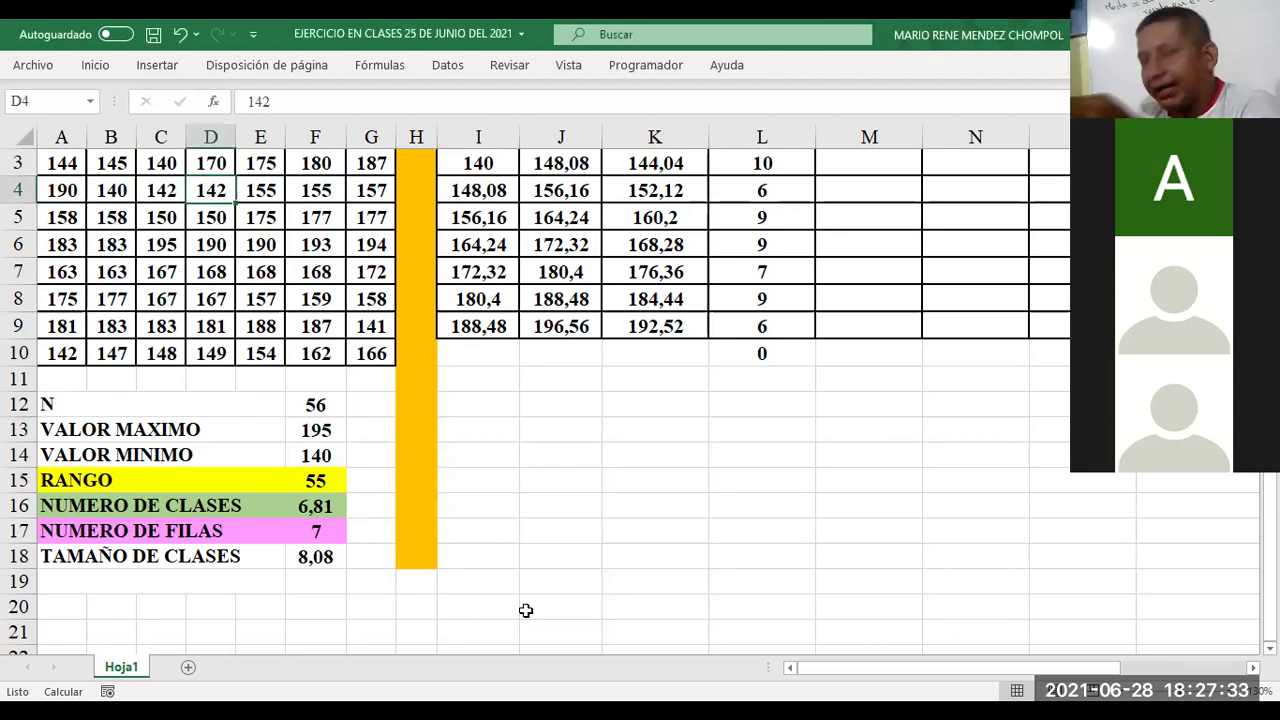
{"action": "key", "text": "Right"}
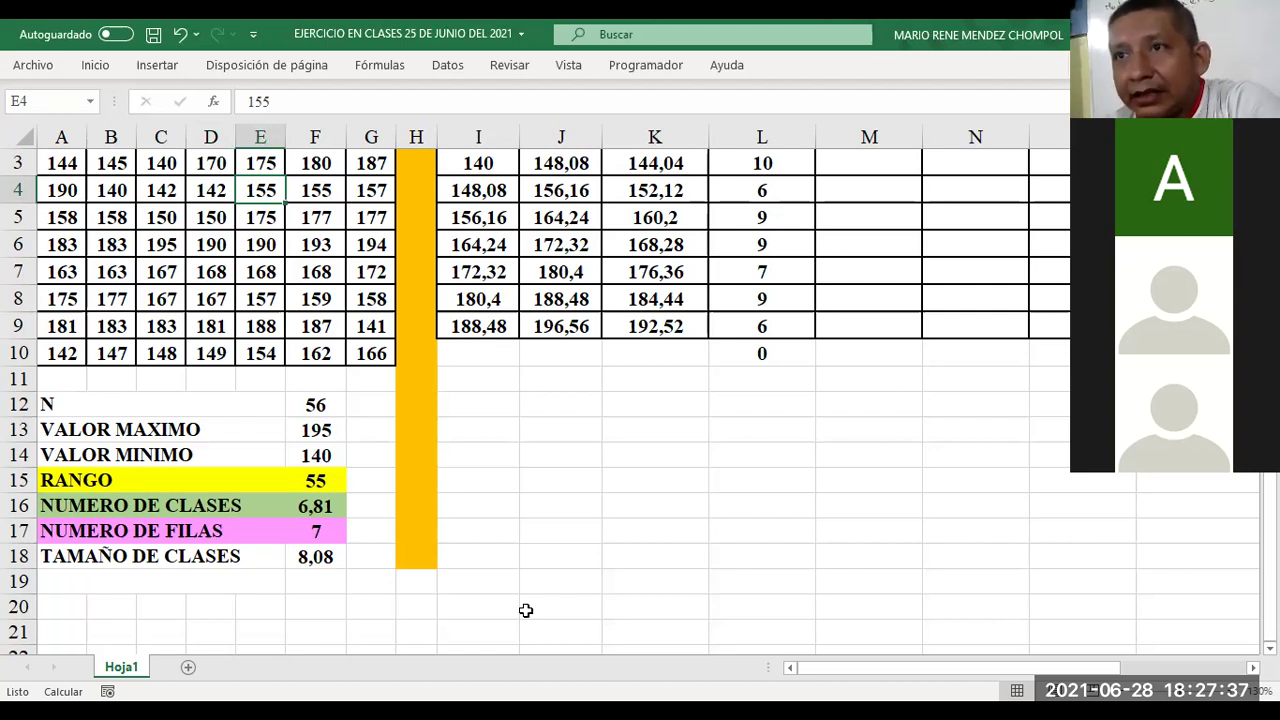
{"action": "key", "text": "Right"}
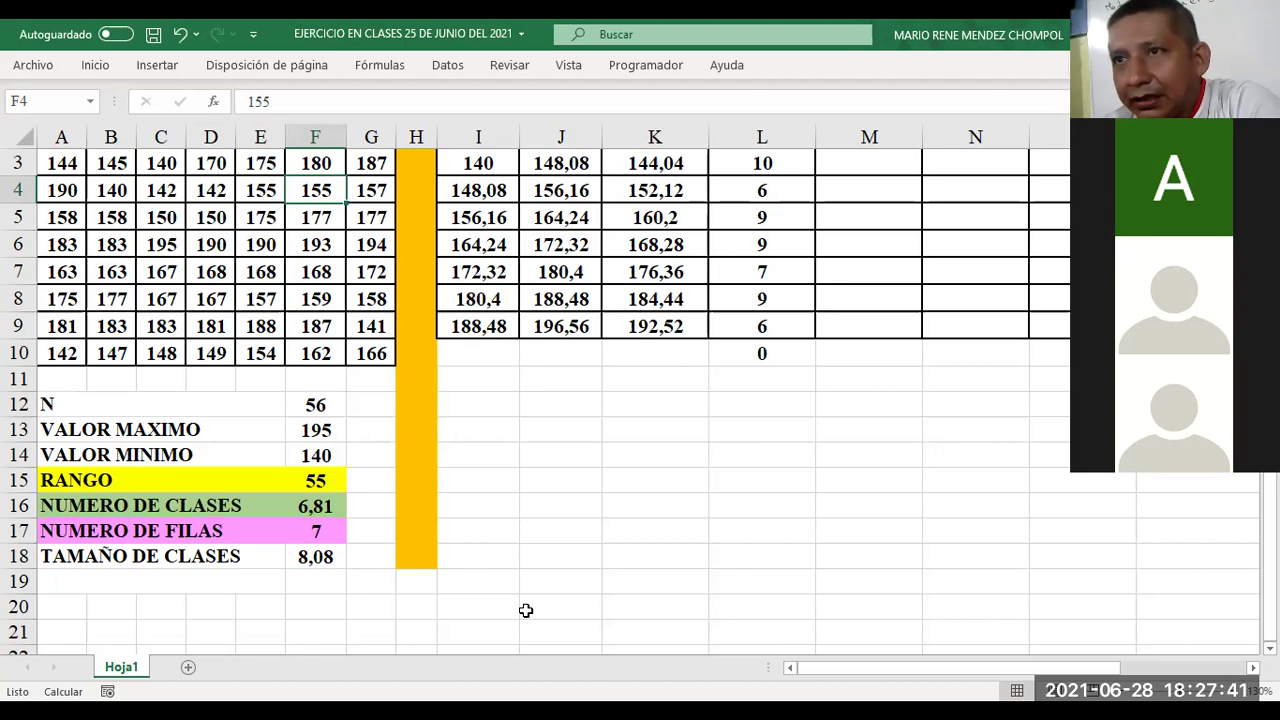
{"action": "key", "text": "Right"}
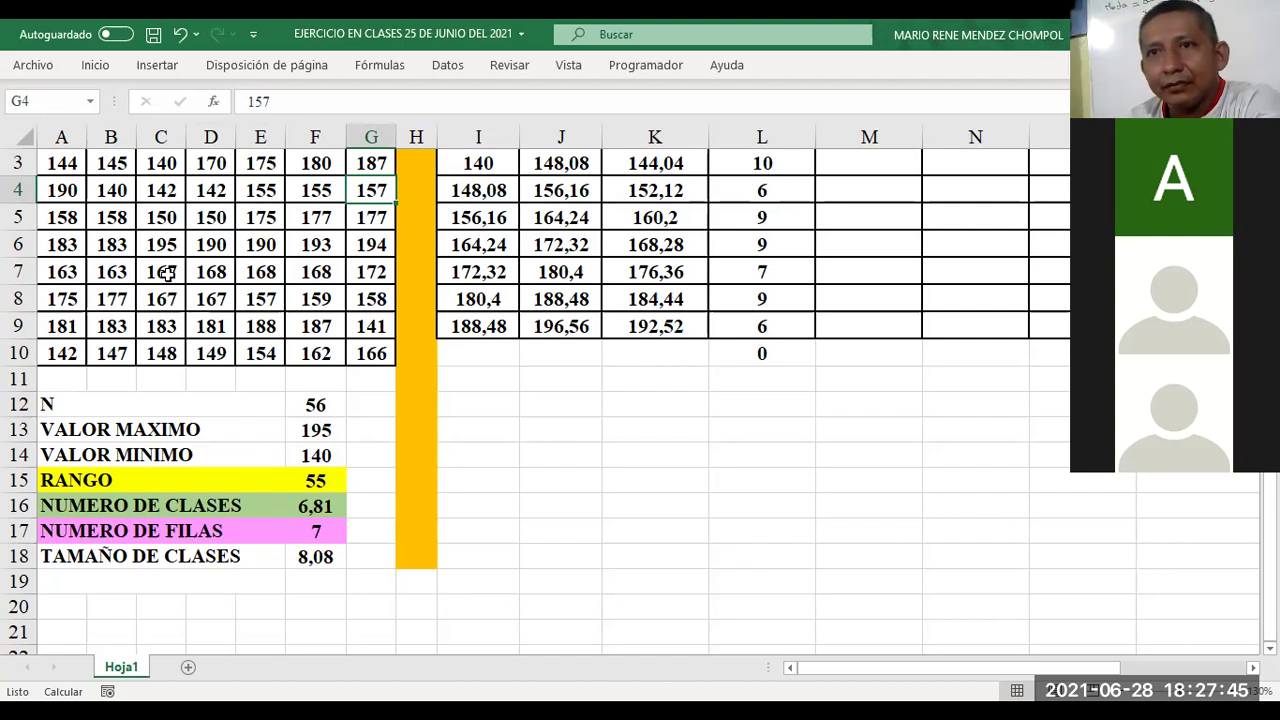
{"action": "left_click", "coordinate": [51, 217]}
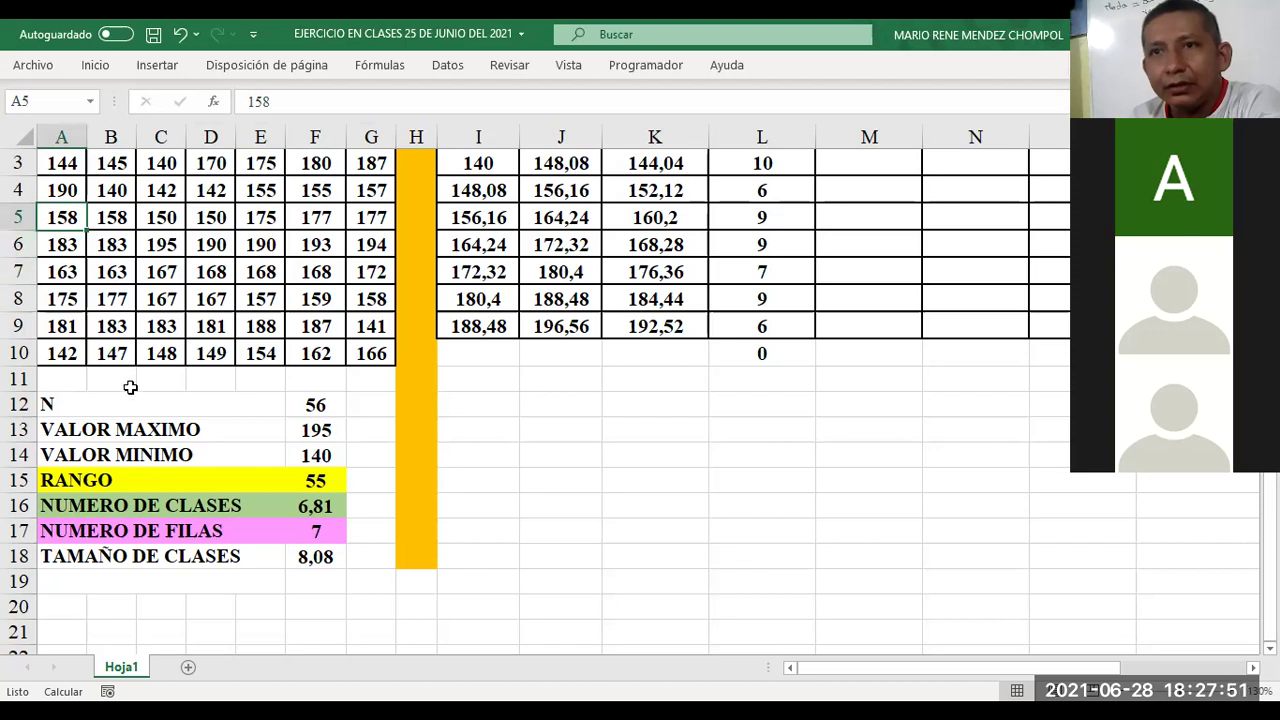
{"action": "key", "text": "Right"}
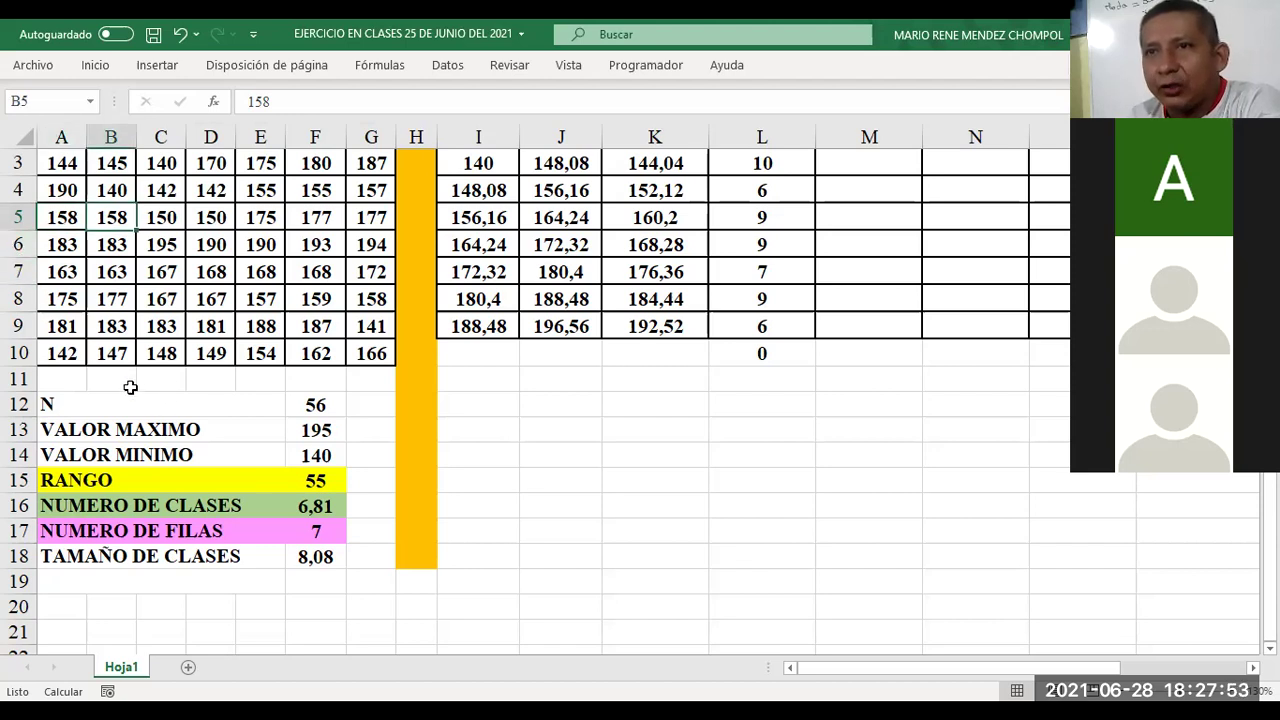
{"action": "key", "text": "Right"}
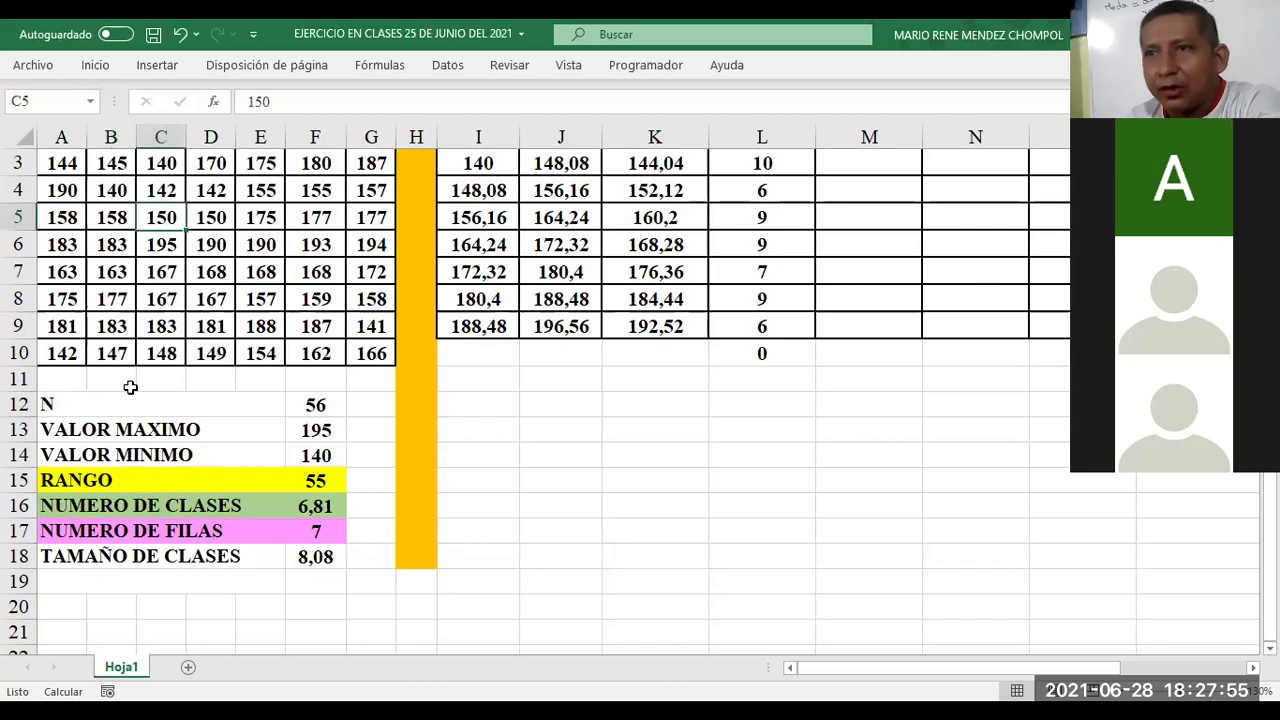
{"action": "key", "text": "Right"}
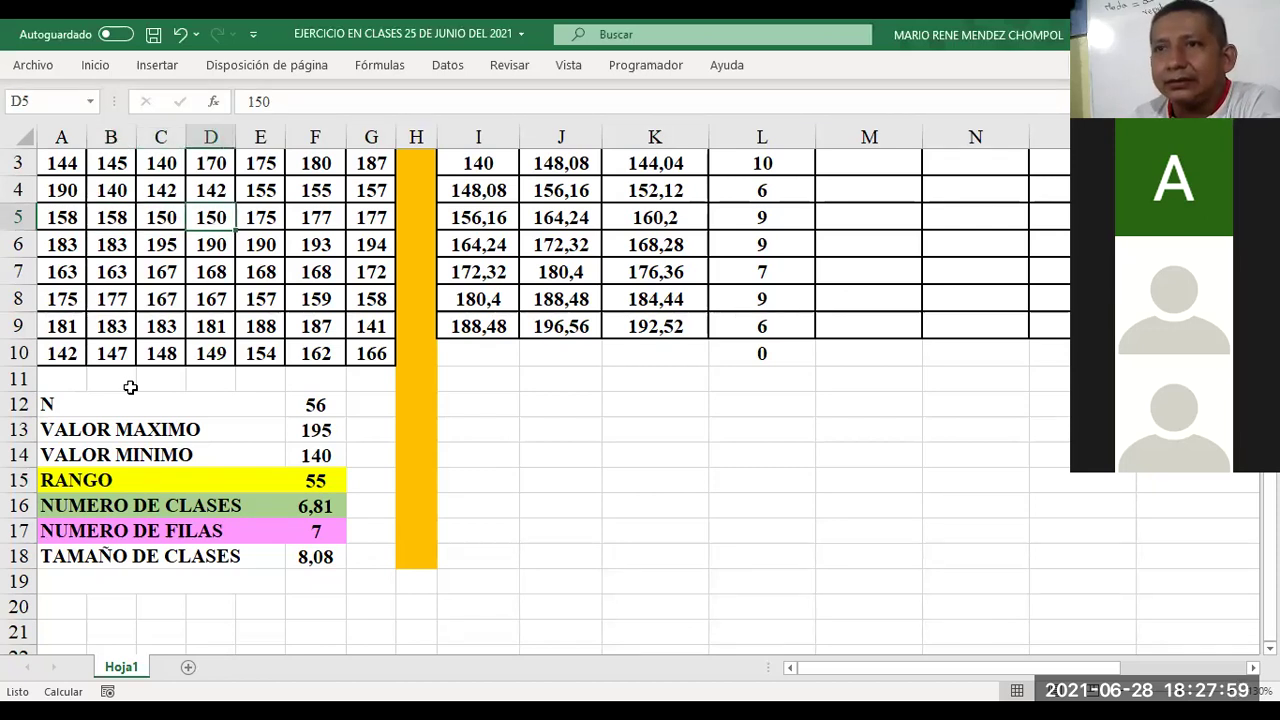
{"action": "key", "text": "Right"}
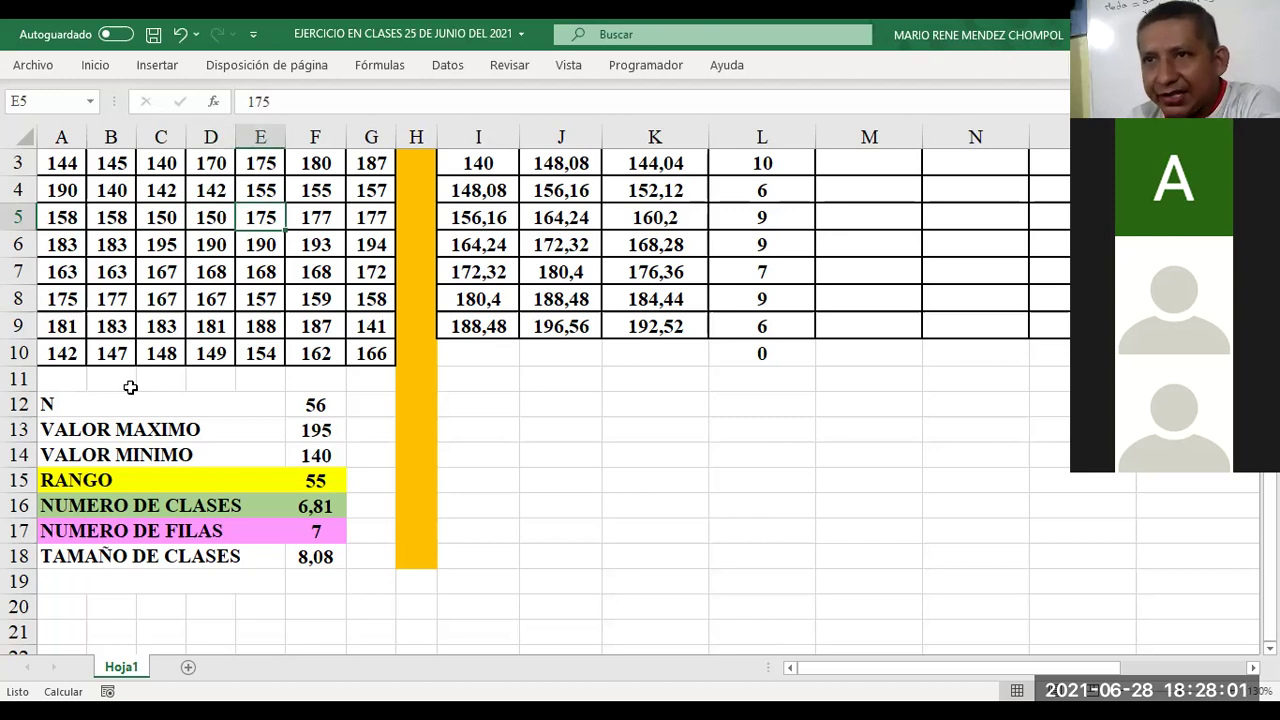
{"action": "key", "text": "Right"}
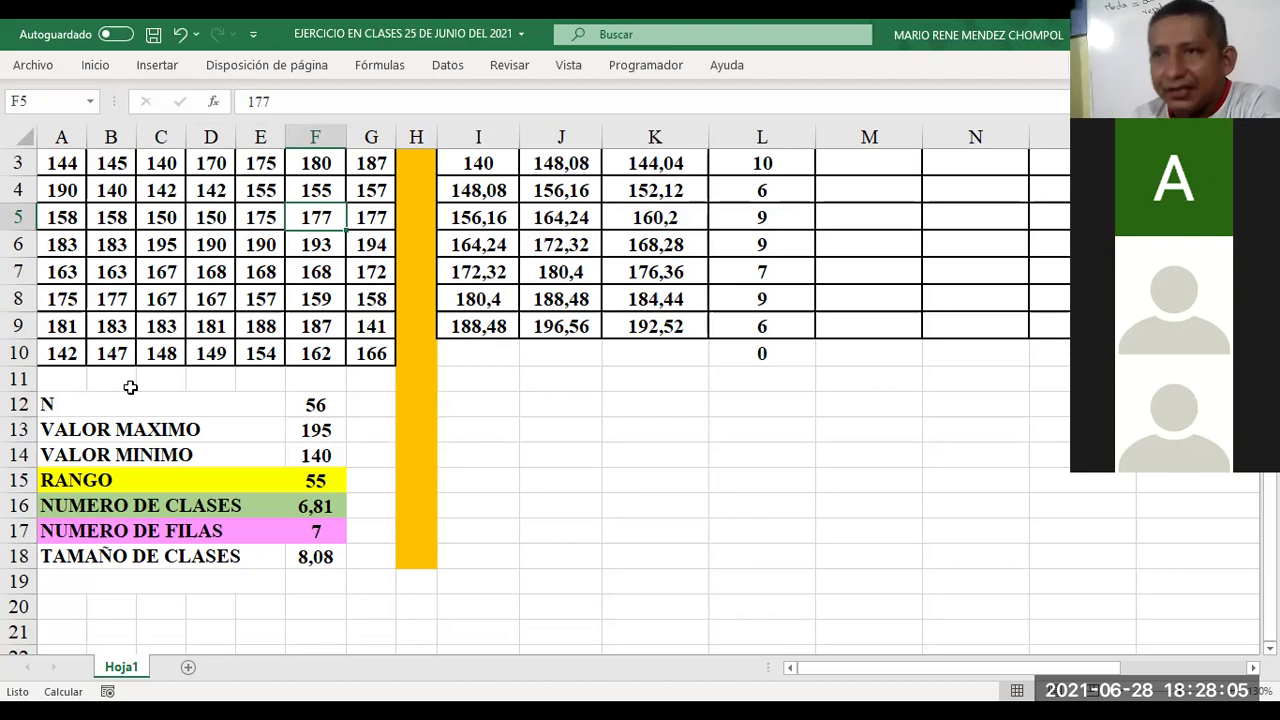
{"action": "key", "text": "Right"}
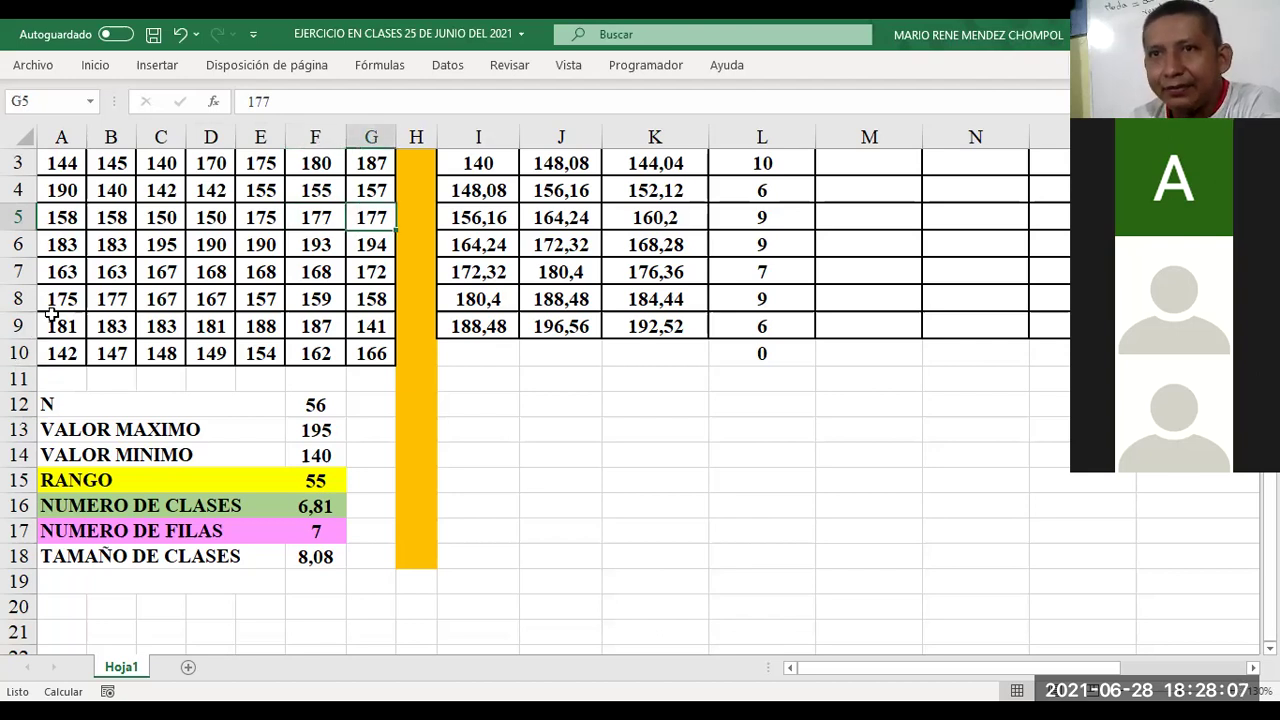
{"action": "left_click", "coordinate": [52, 244]}
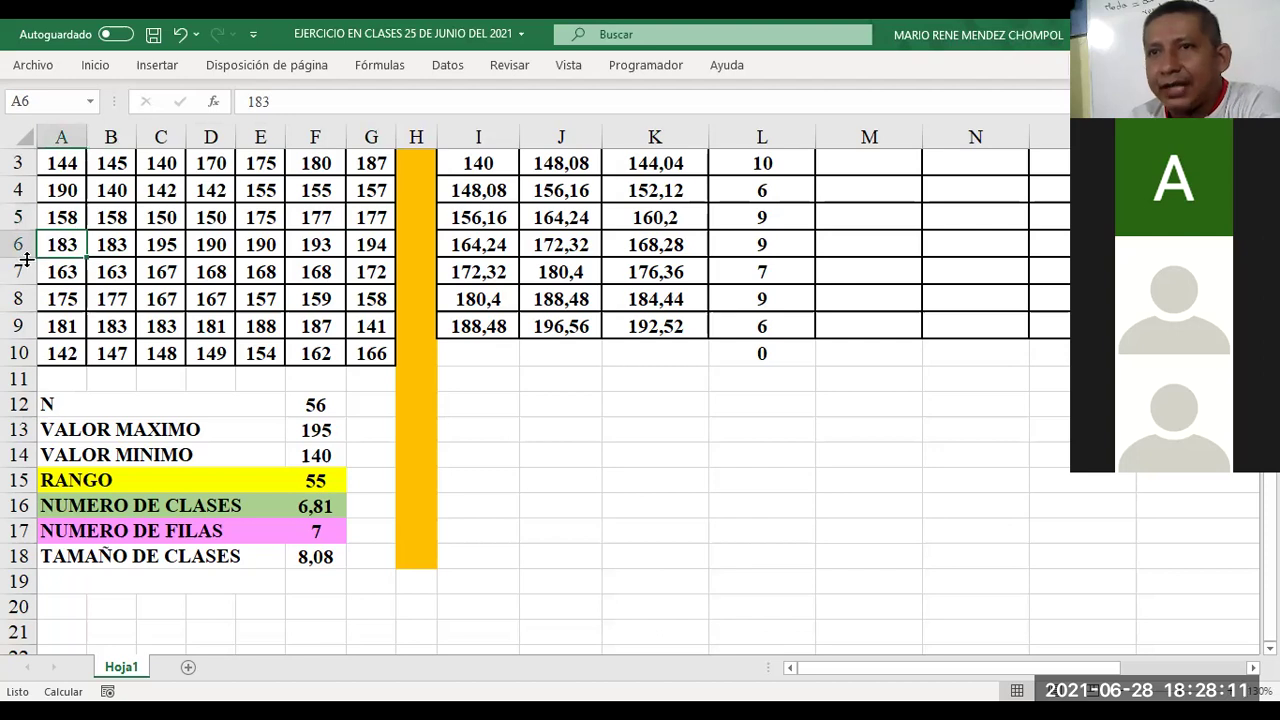
{"action": "key", "text": "Right"}
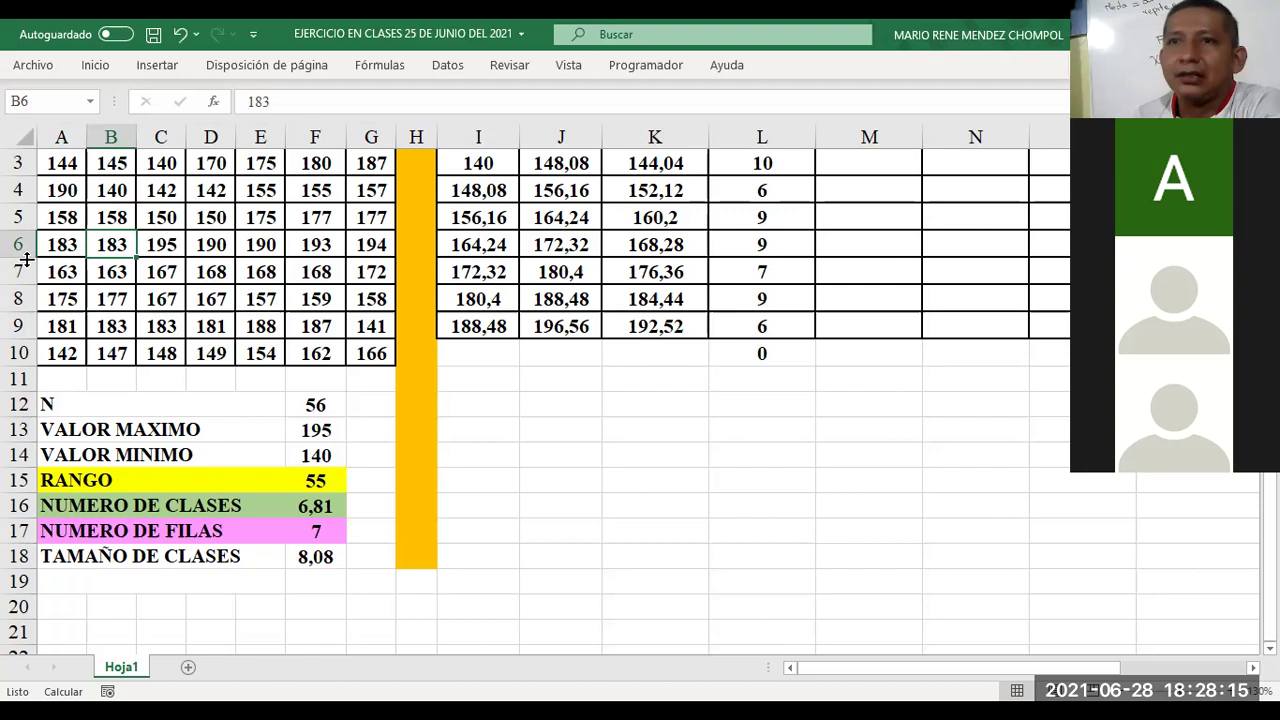
{"action": "key", "text": "Right"}
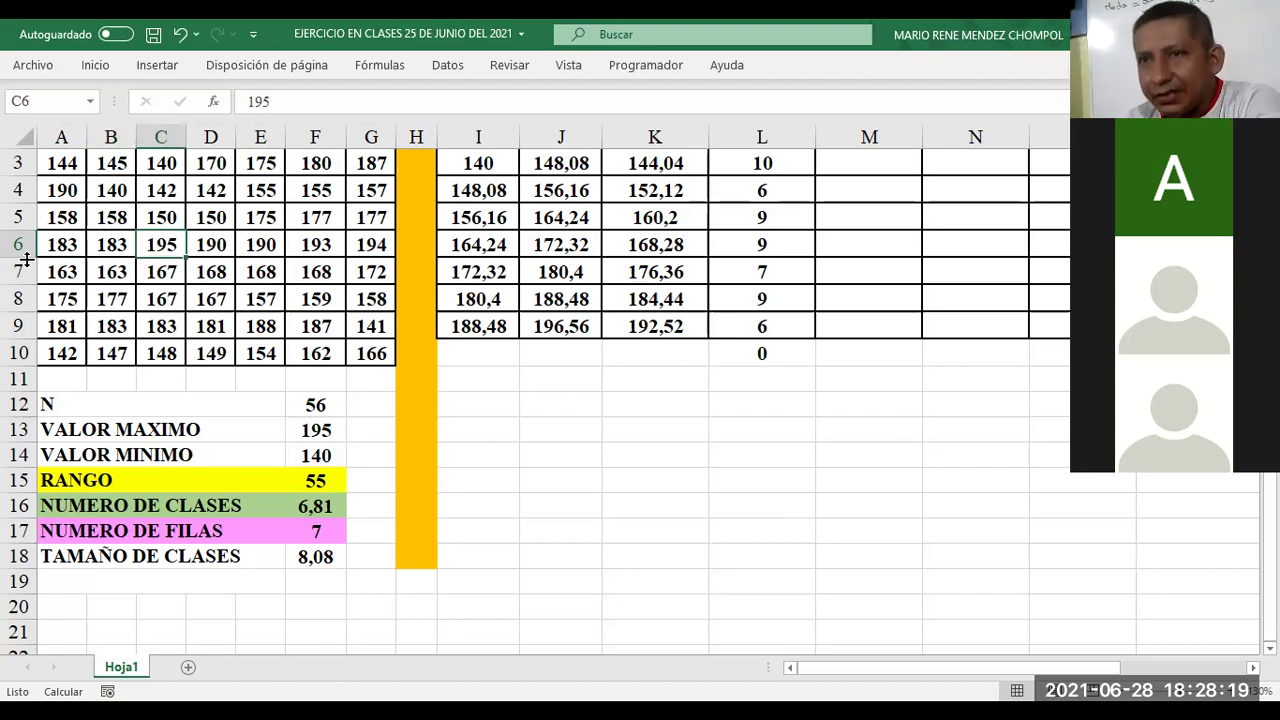
{"action": "key", "text": "Right"}
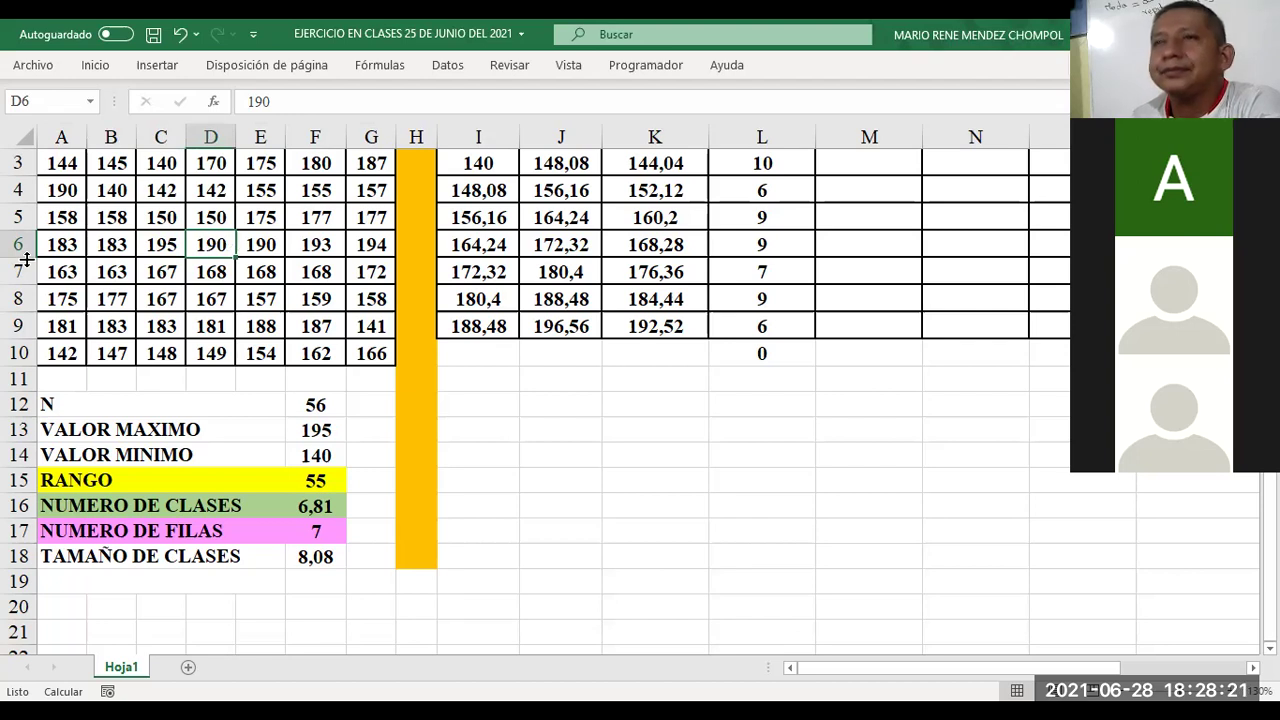
{"action": "key", "text": "Right"}
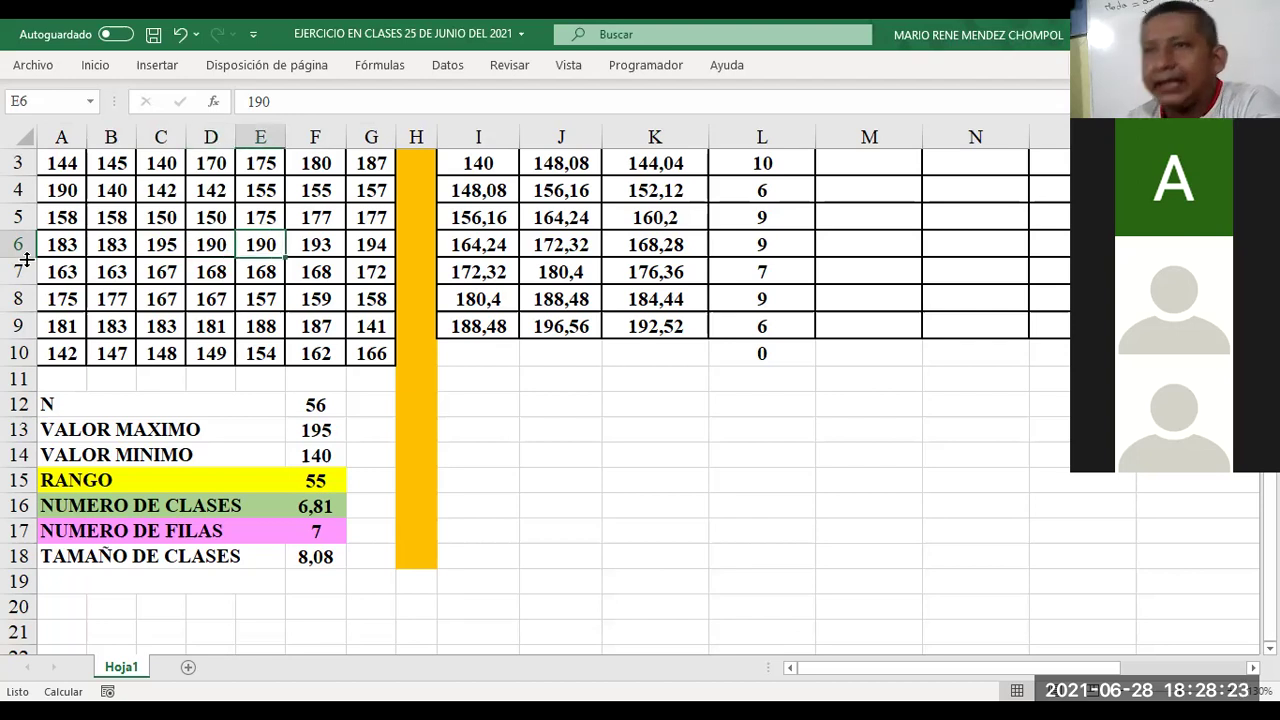
{"action": "key", "text": "Right"}
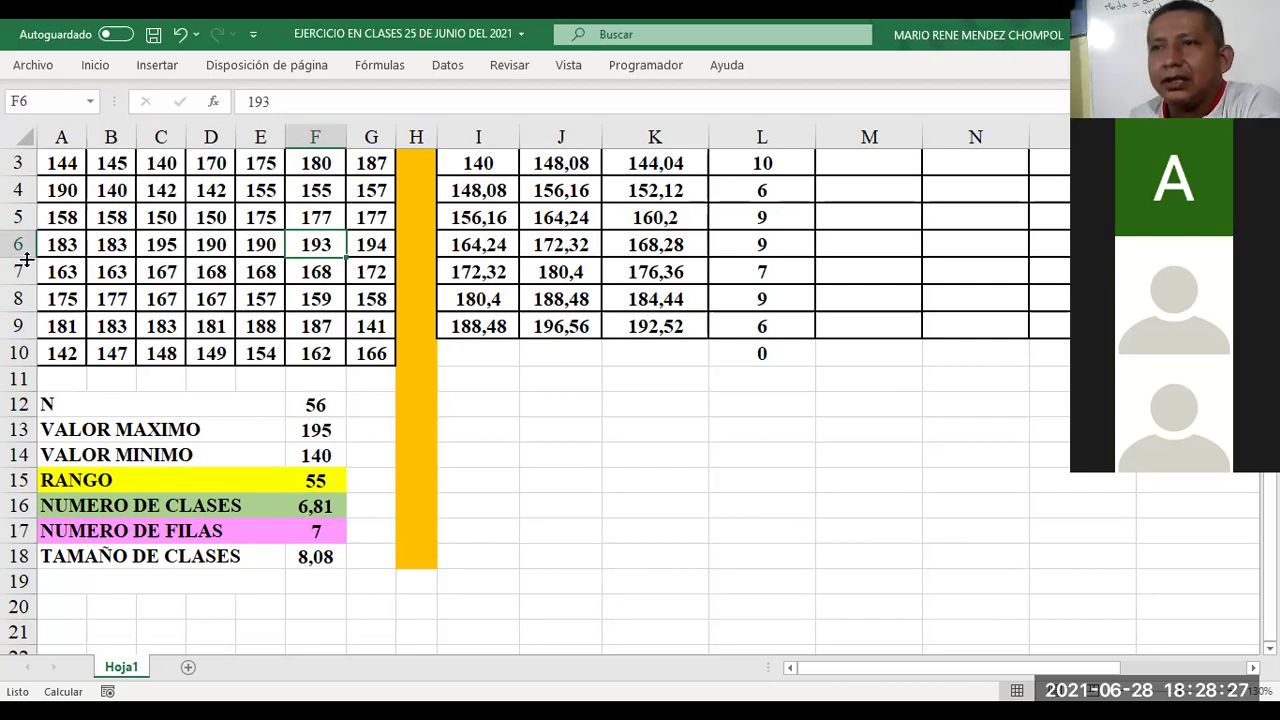
{"action": "key", "text": "Right"}
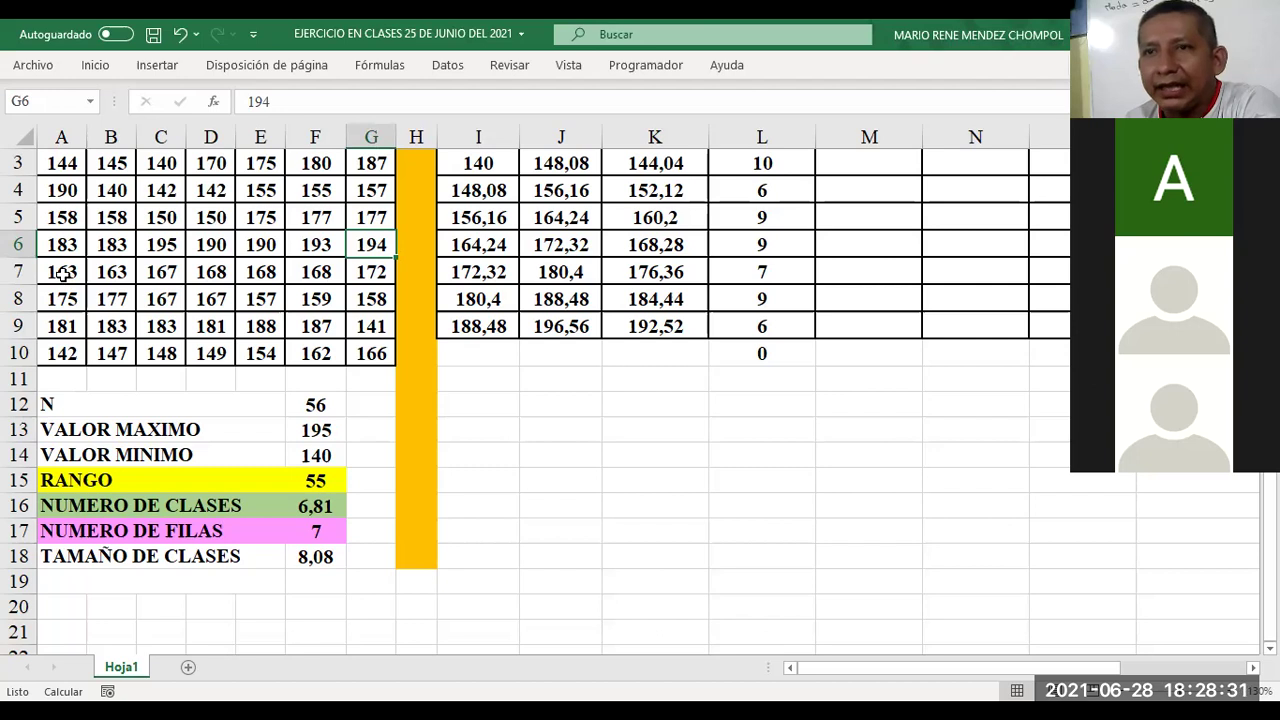
{"action": "left_click", "coordinate": [63, 273]}
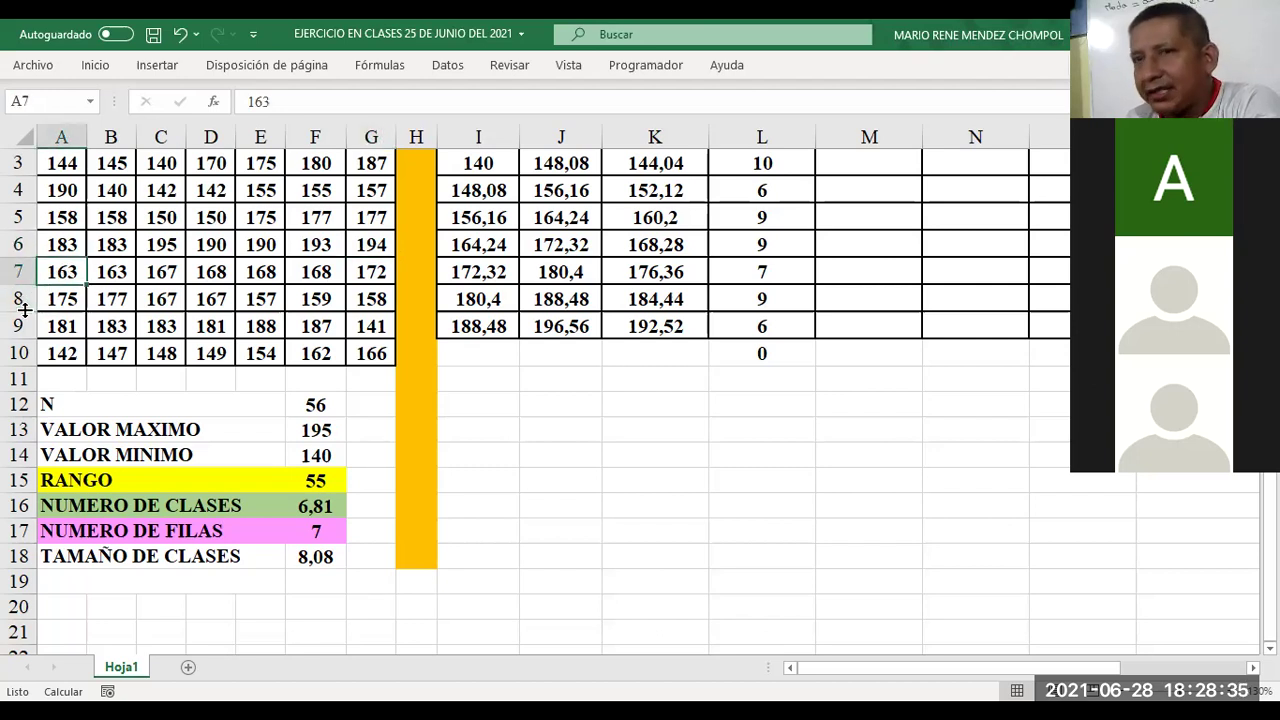
{"action": "key", "text": "Right"}
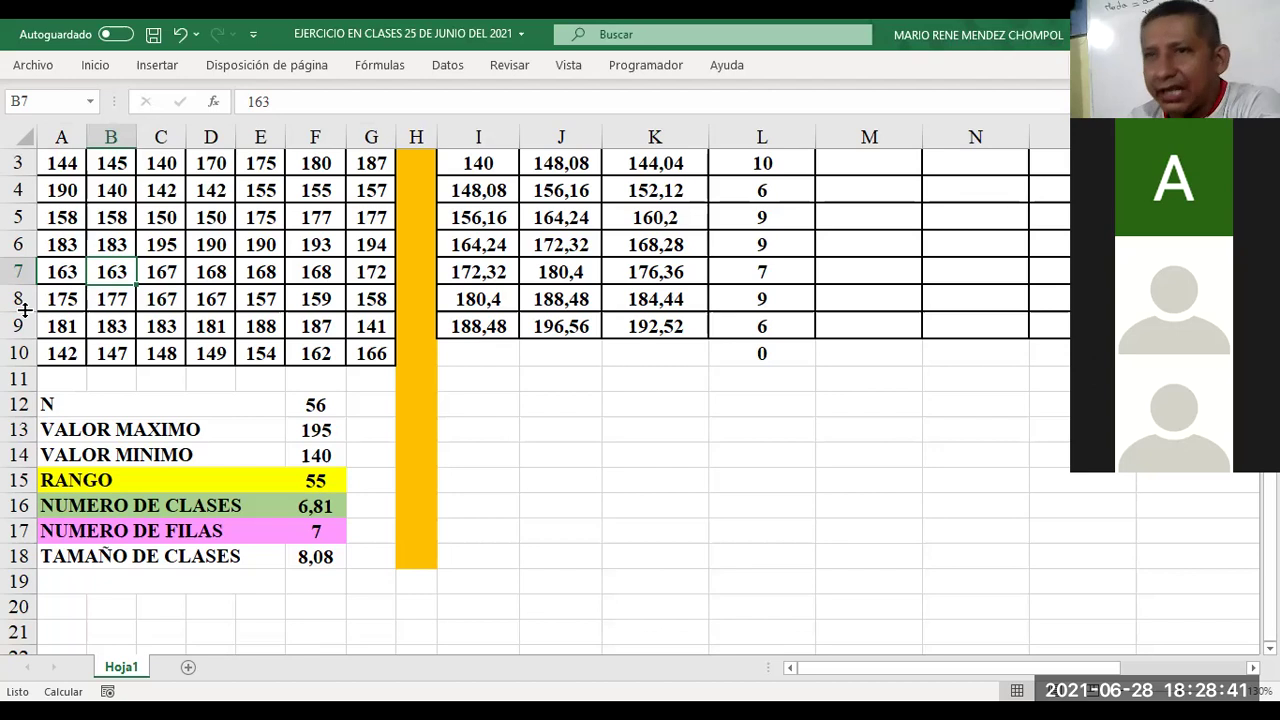
{"action": "key", "text": "Right"}
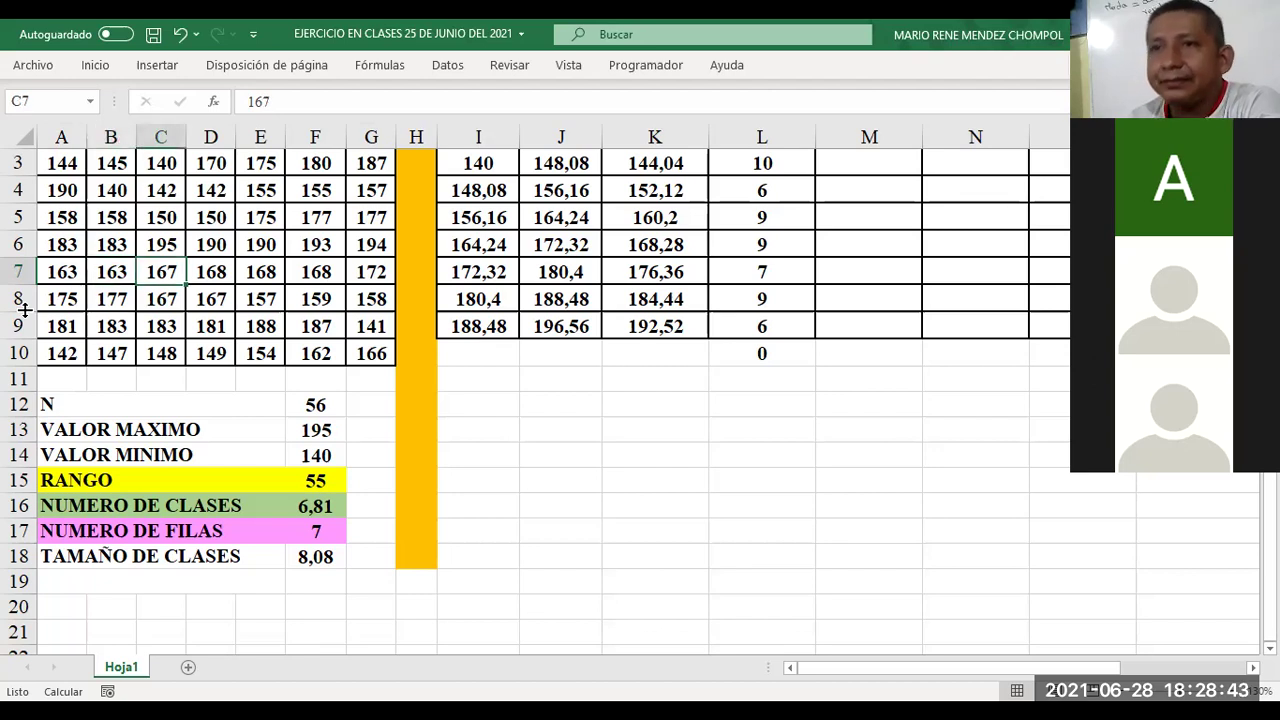
{"action": "key", "text": "Right"}
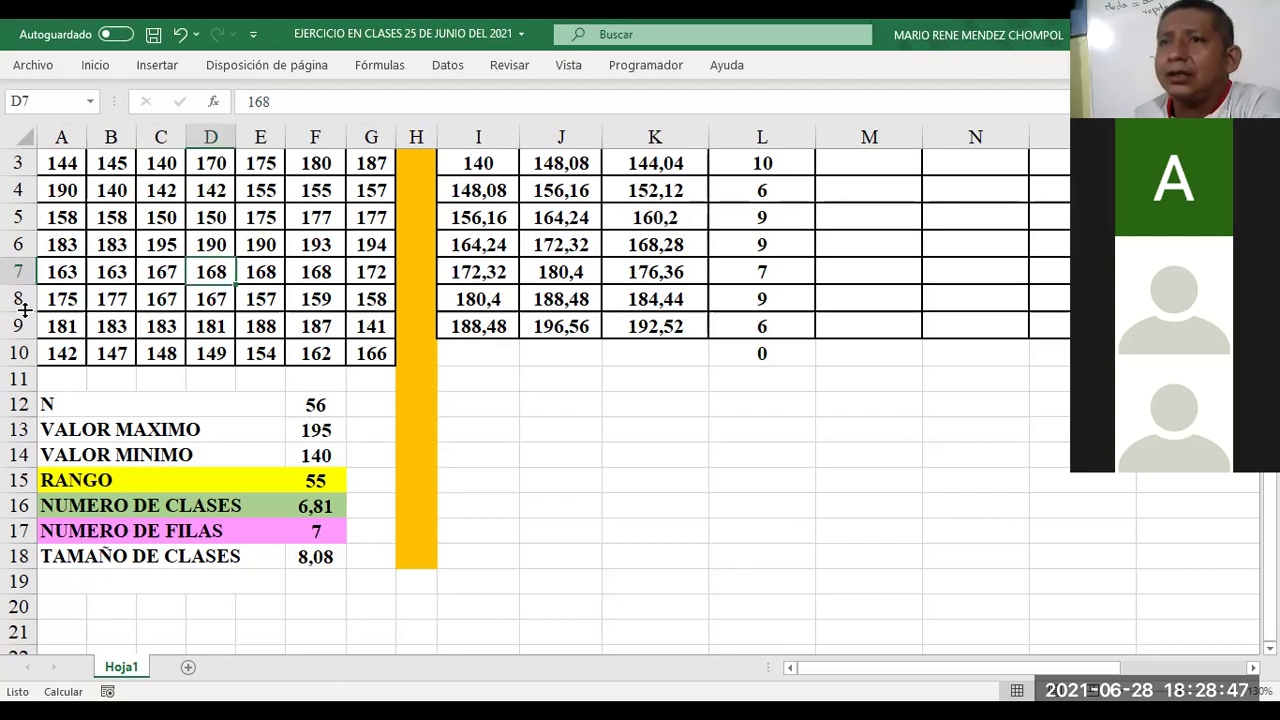
{"action": "key", "text": "Right"}
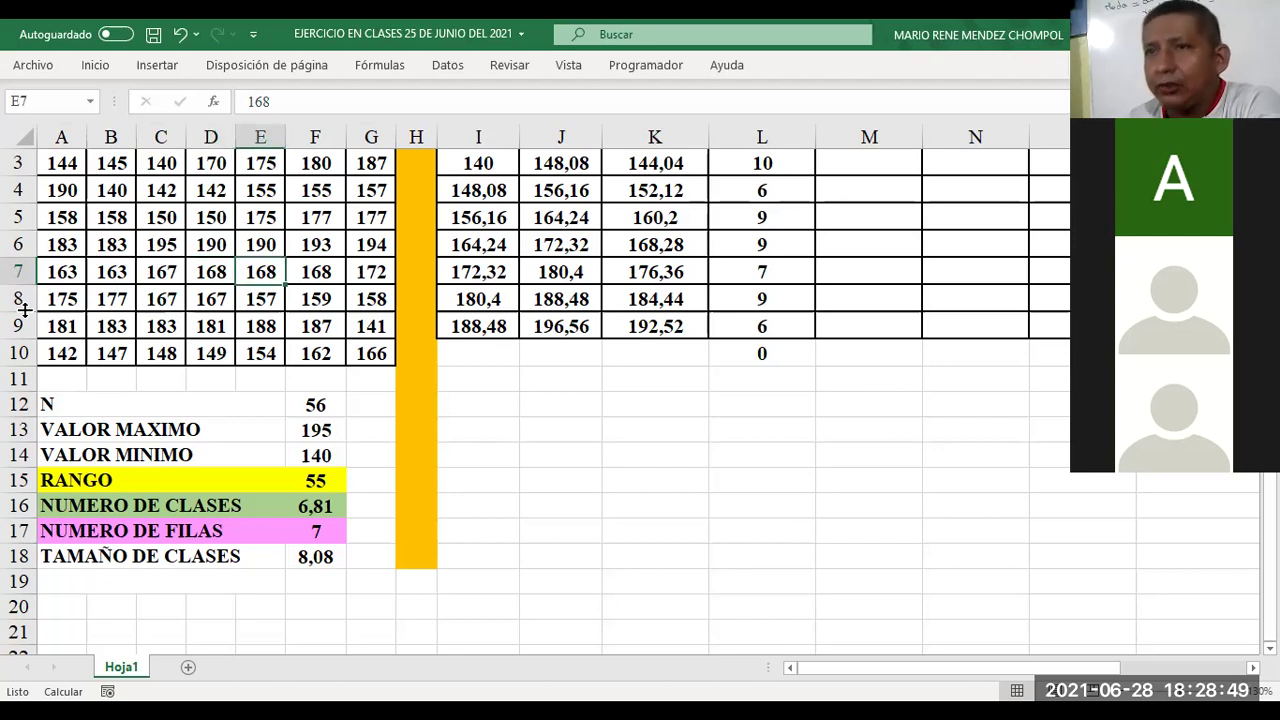
{"action": "key", "text": "Right"}
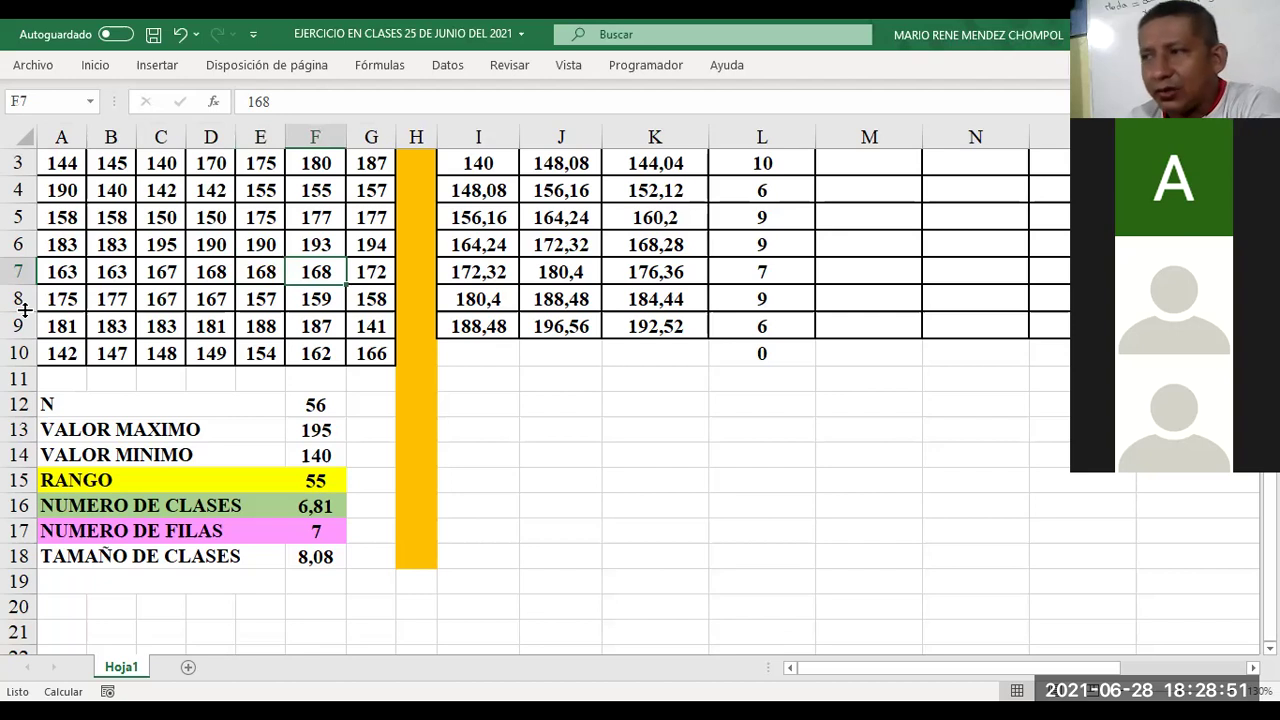
{"action": "key", "text": "Right"}
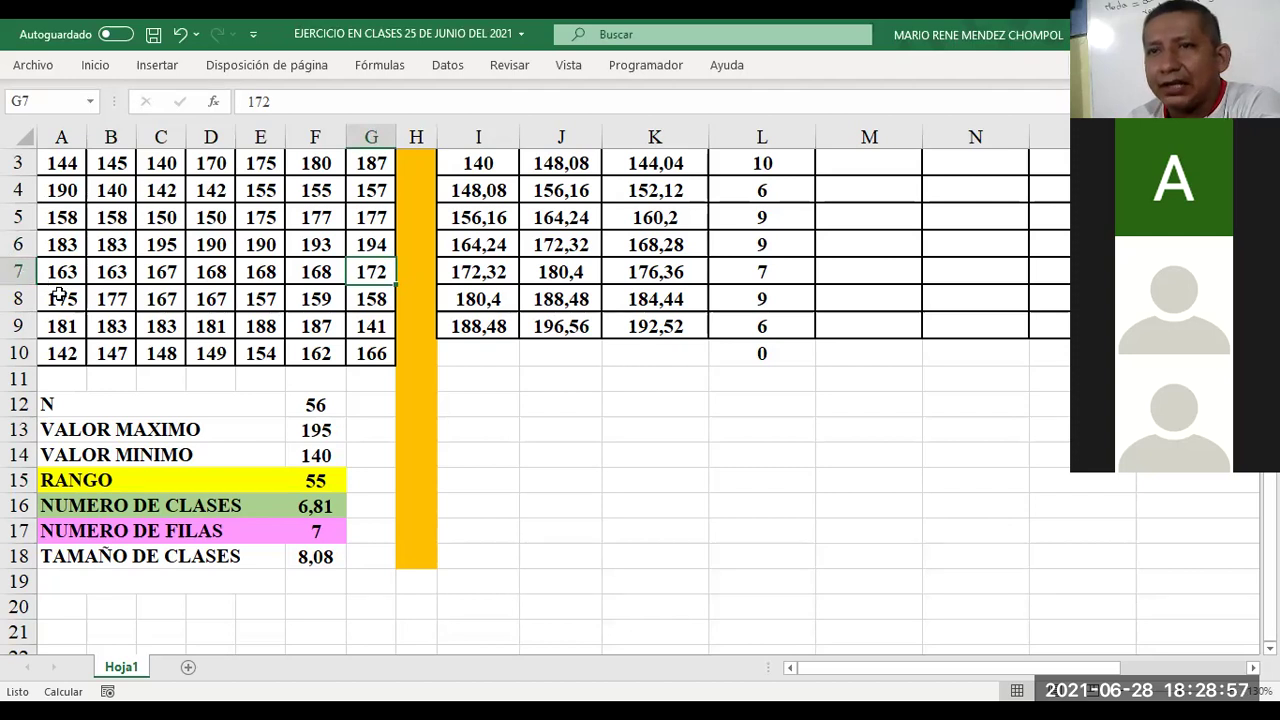
{"action": "left_click", "coordinate": [60, 298]}
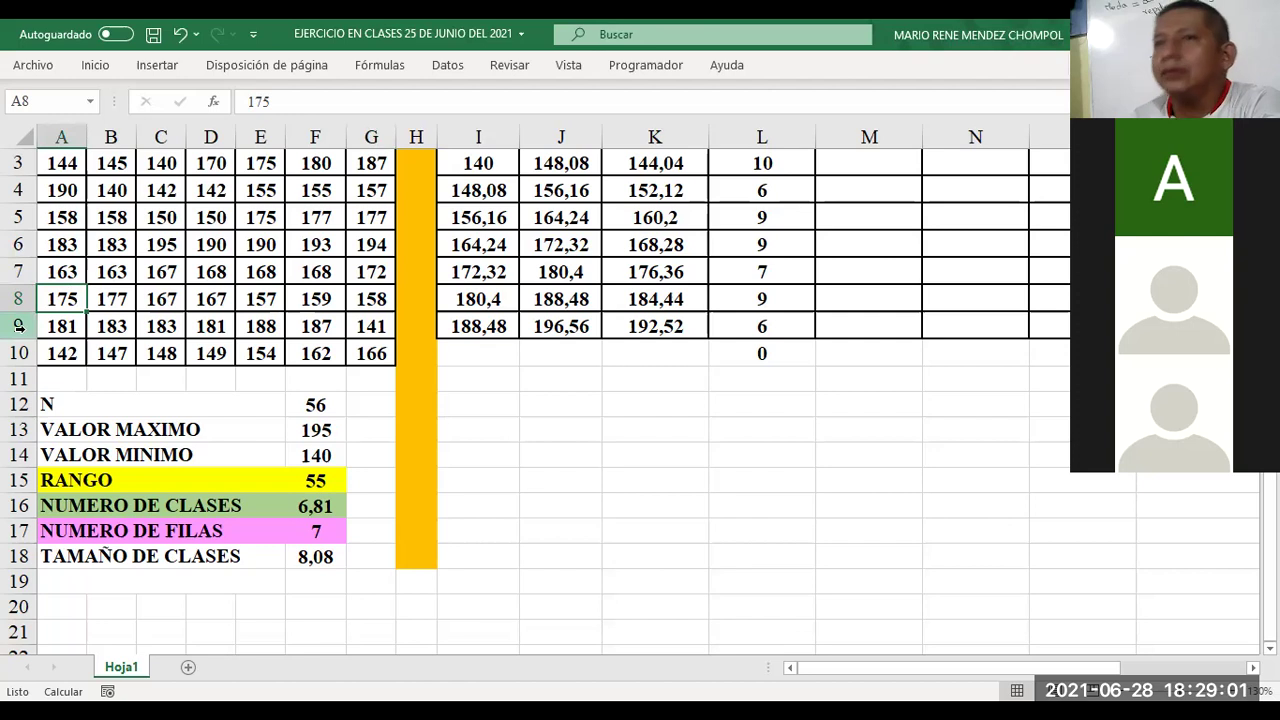
{"action": "key", "text": "Right"}
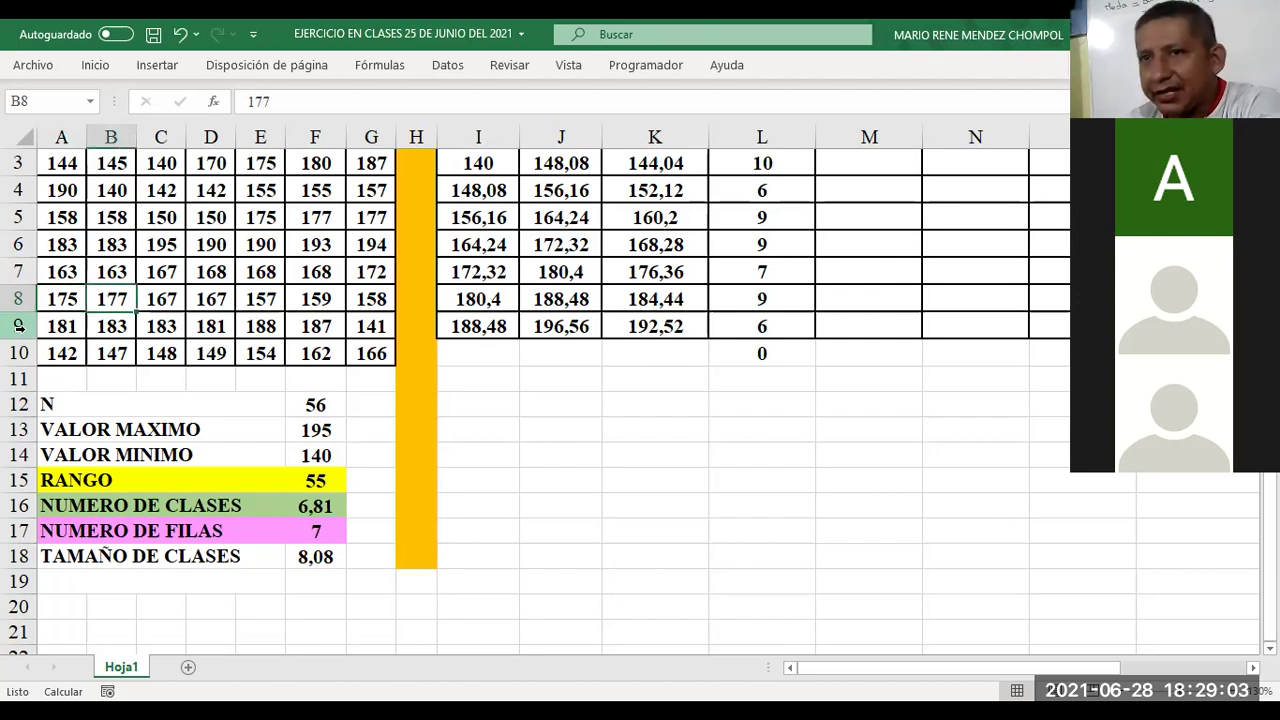
{"action": "key", "text": "Right"}
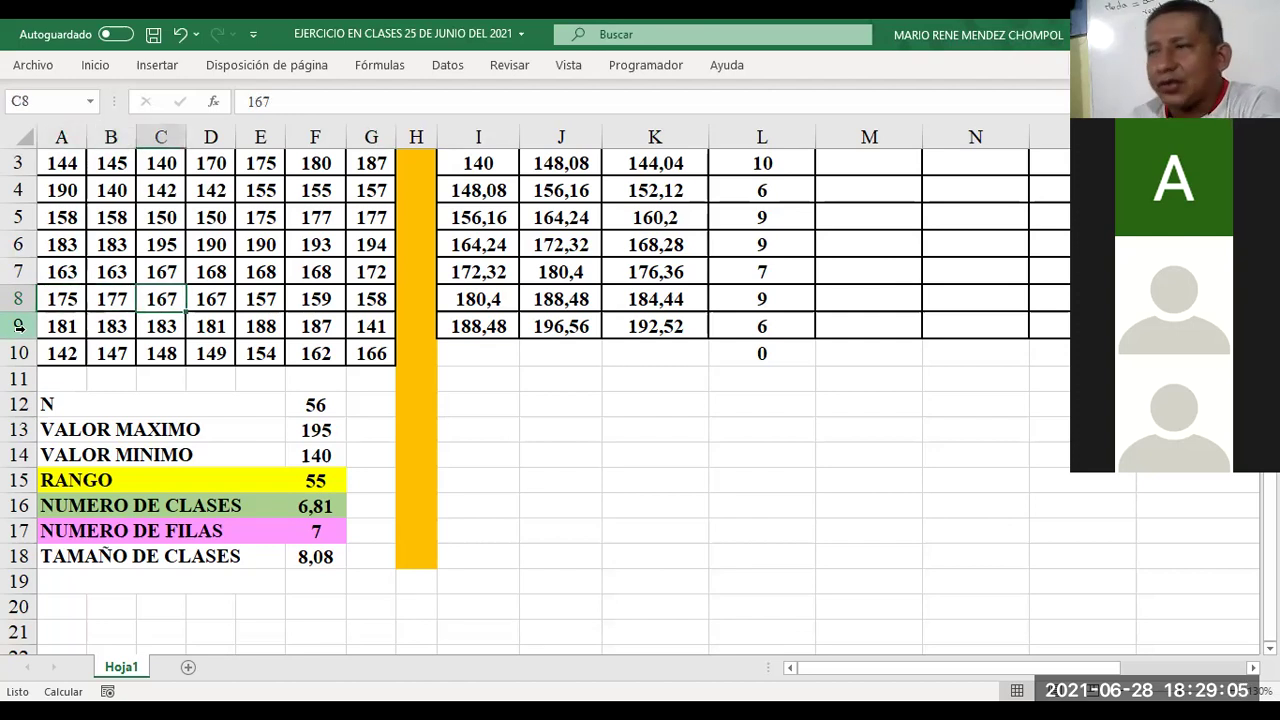
{"action": "key", "text": "Right"}
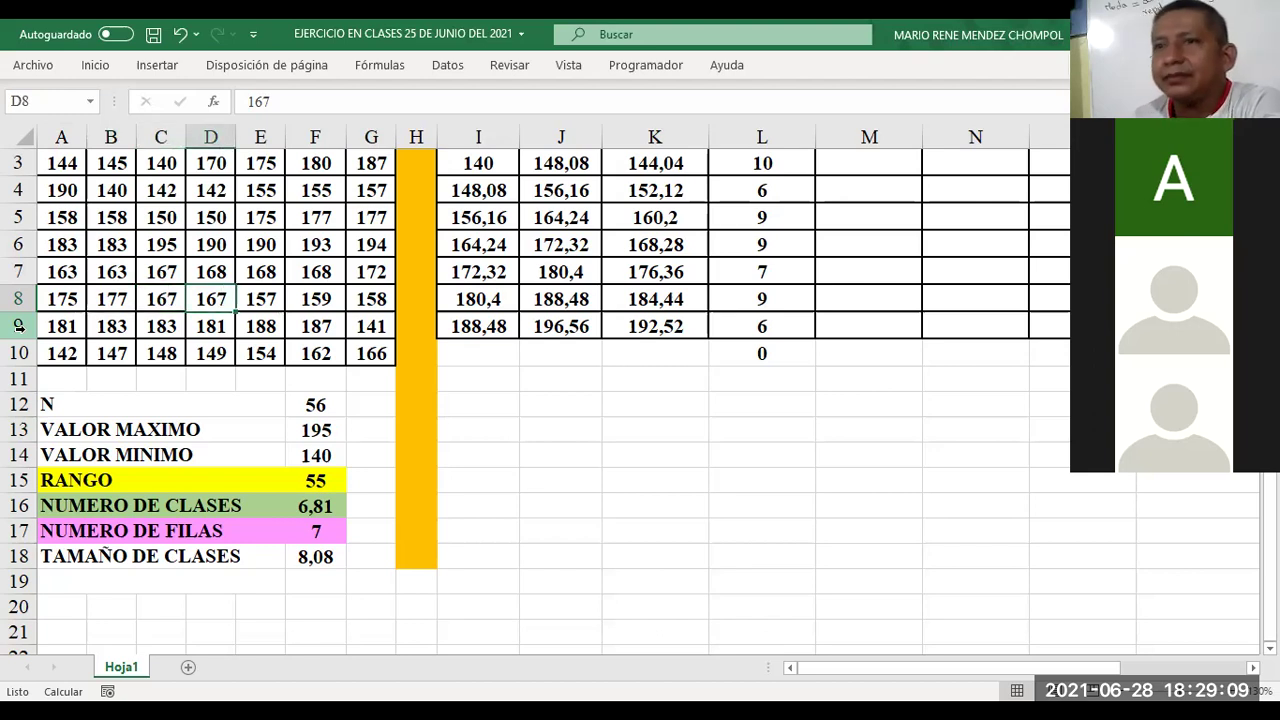
{"action": "key", "text": "Right"}
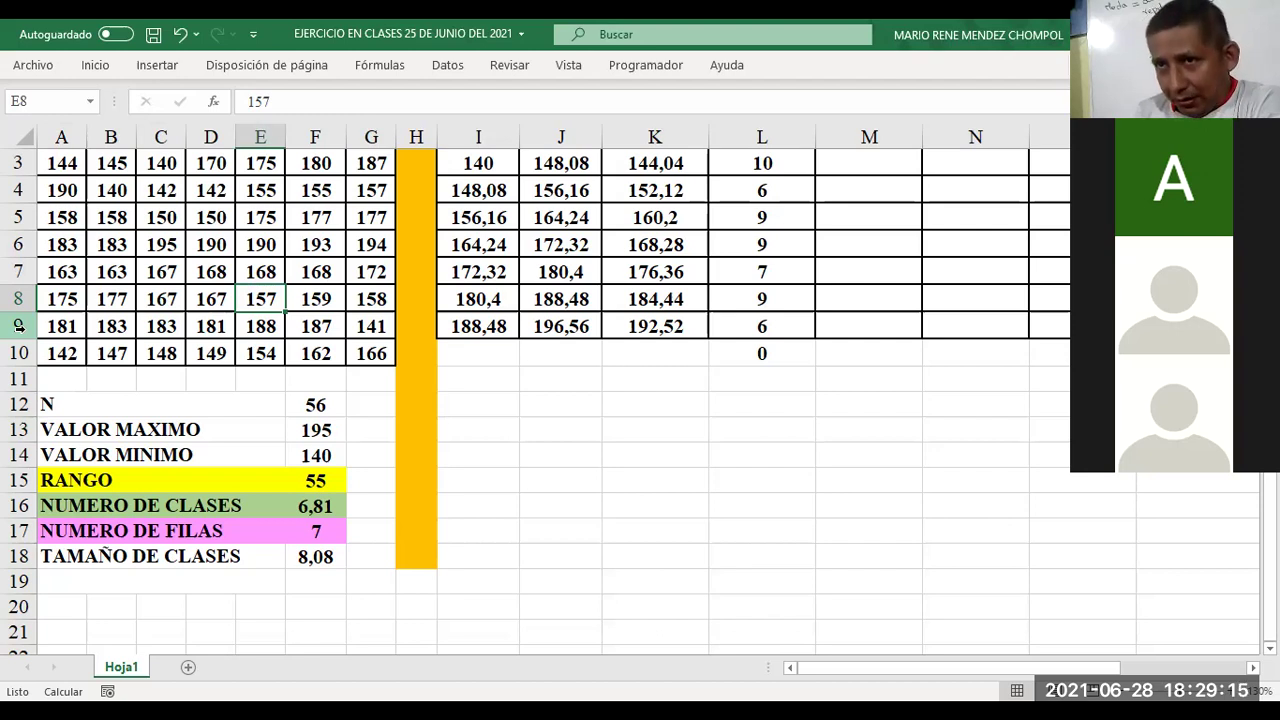
{"action": "key", "text": "Right"}
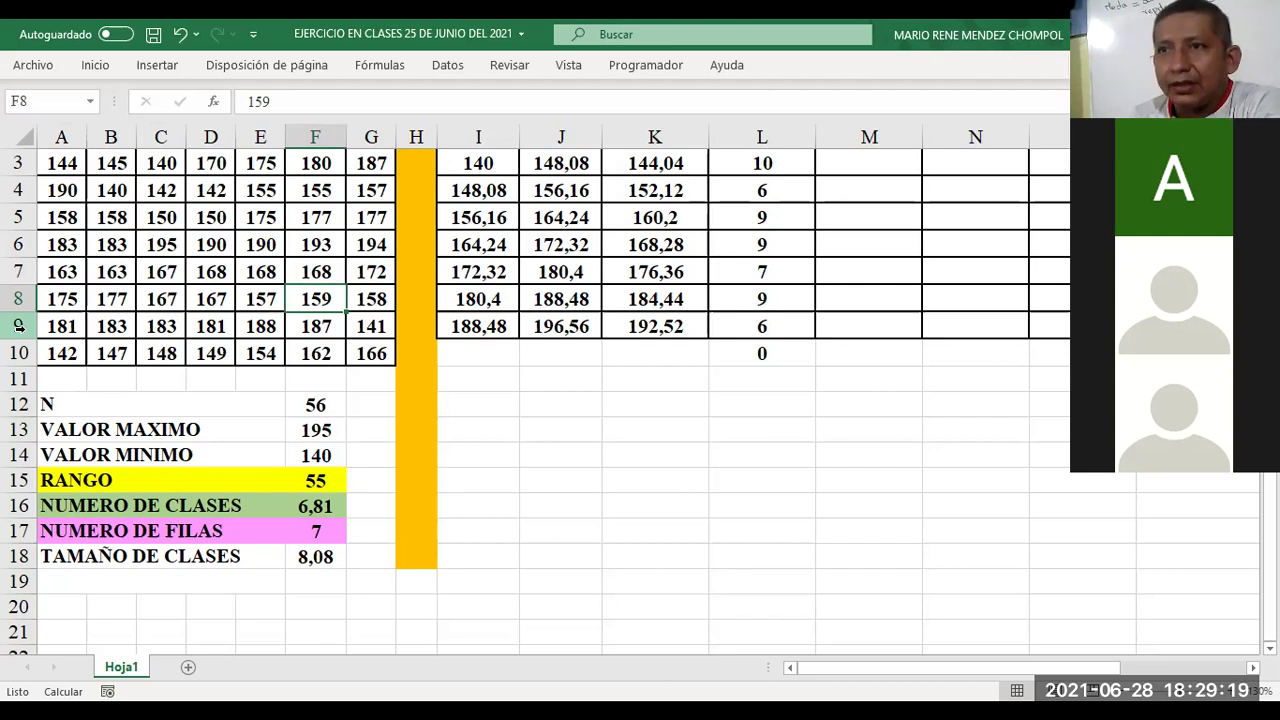
{"action": "key", "text": "Right"}
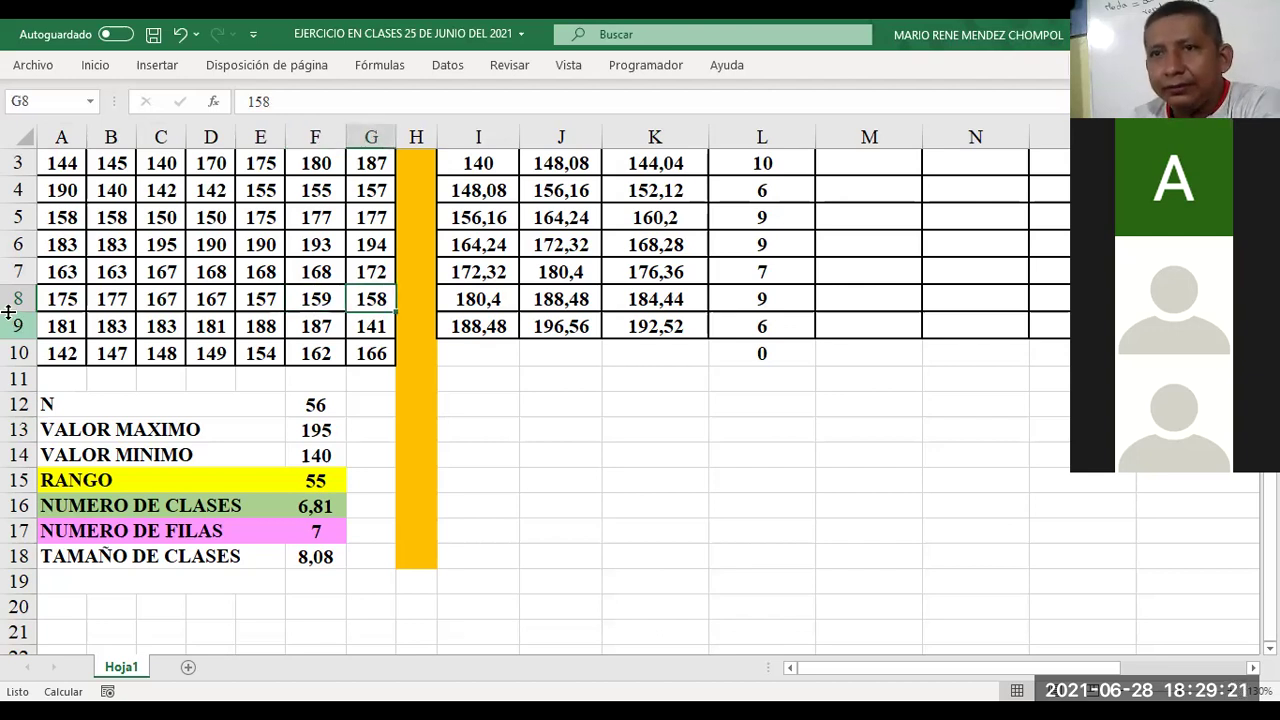
{"action": "left_click", "coordinate": [60, 326]}
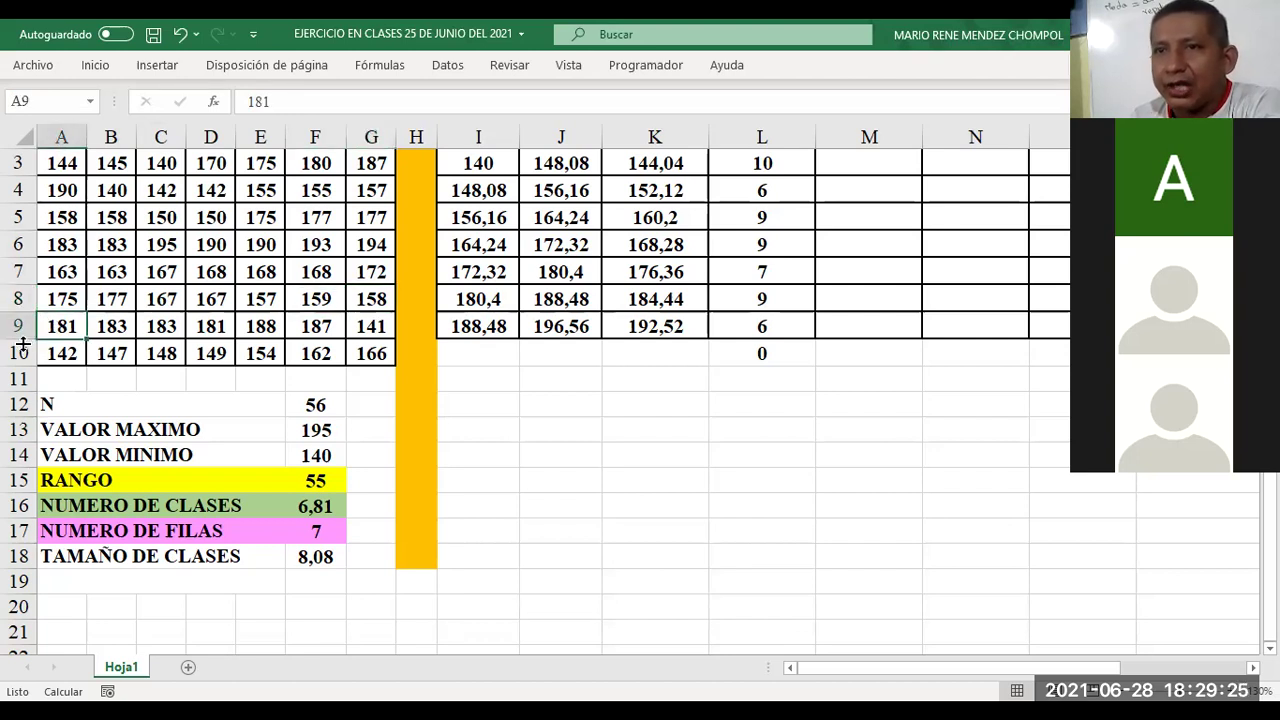
{"action": "key", "text": "Right"}
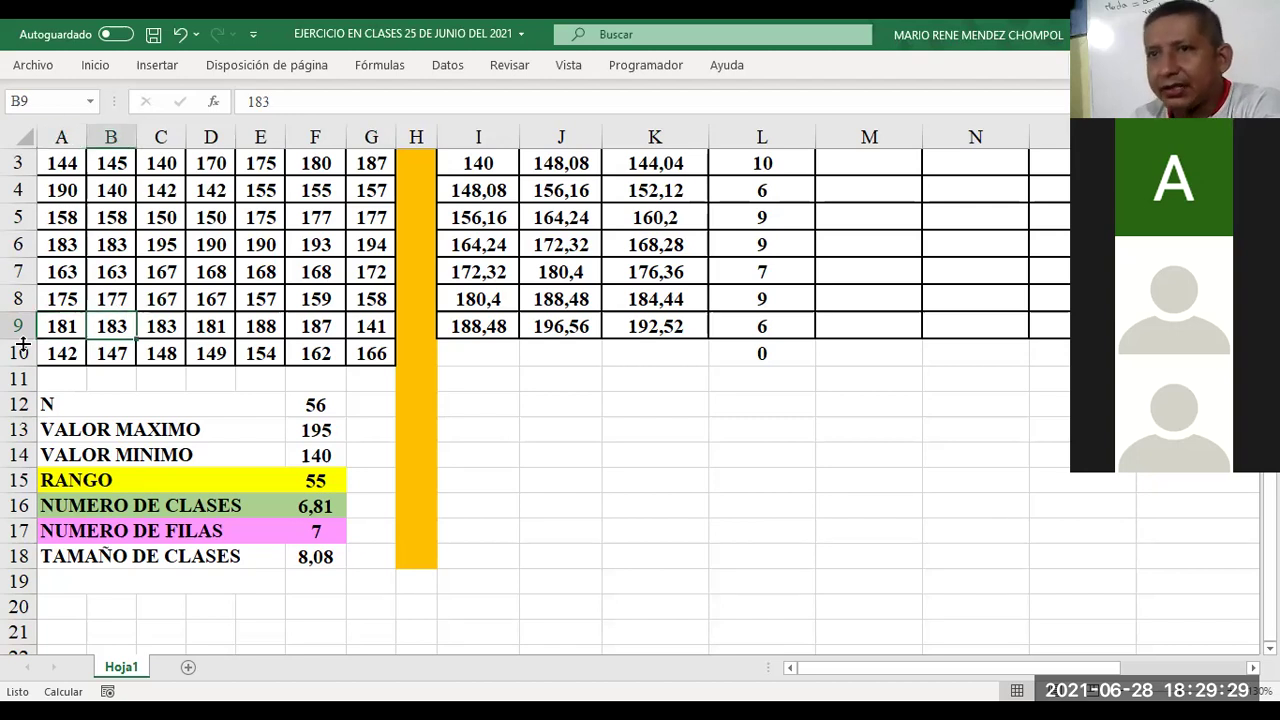
{"action": "key", "text": "Right"}
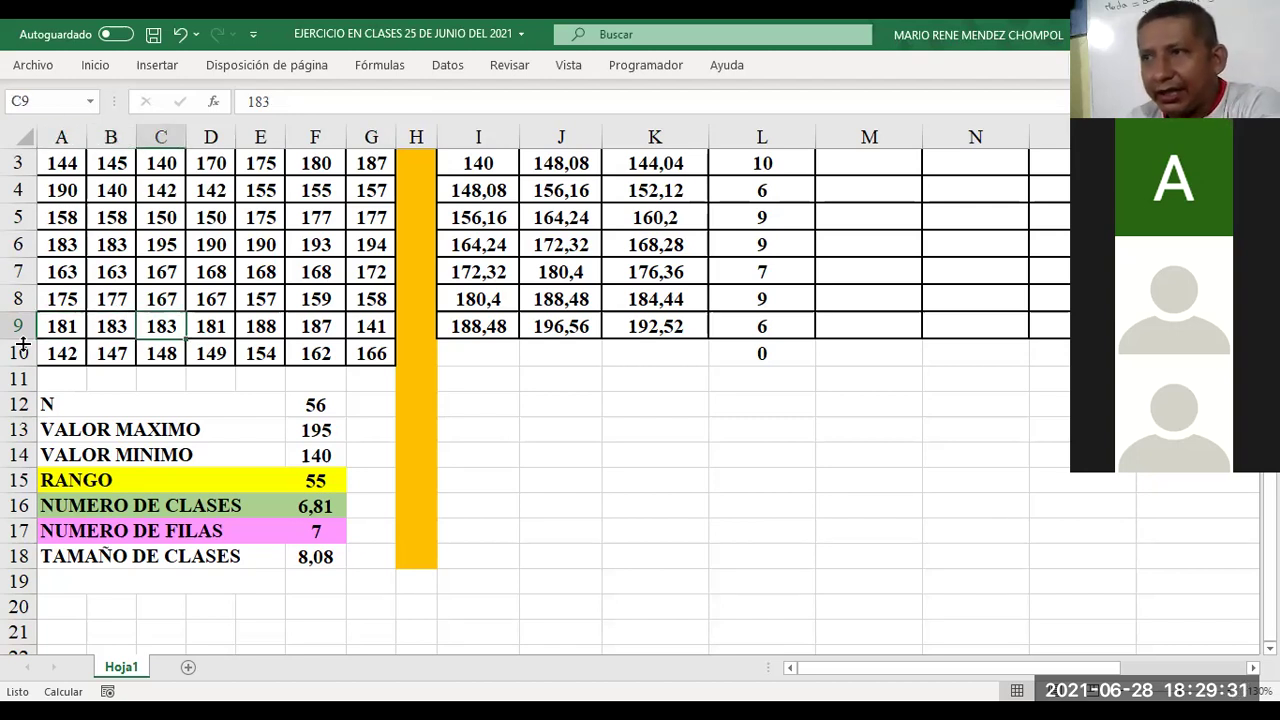
{"action": "key", "text": "Right"}
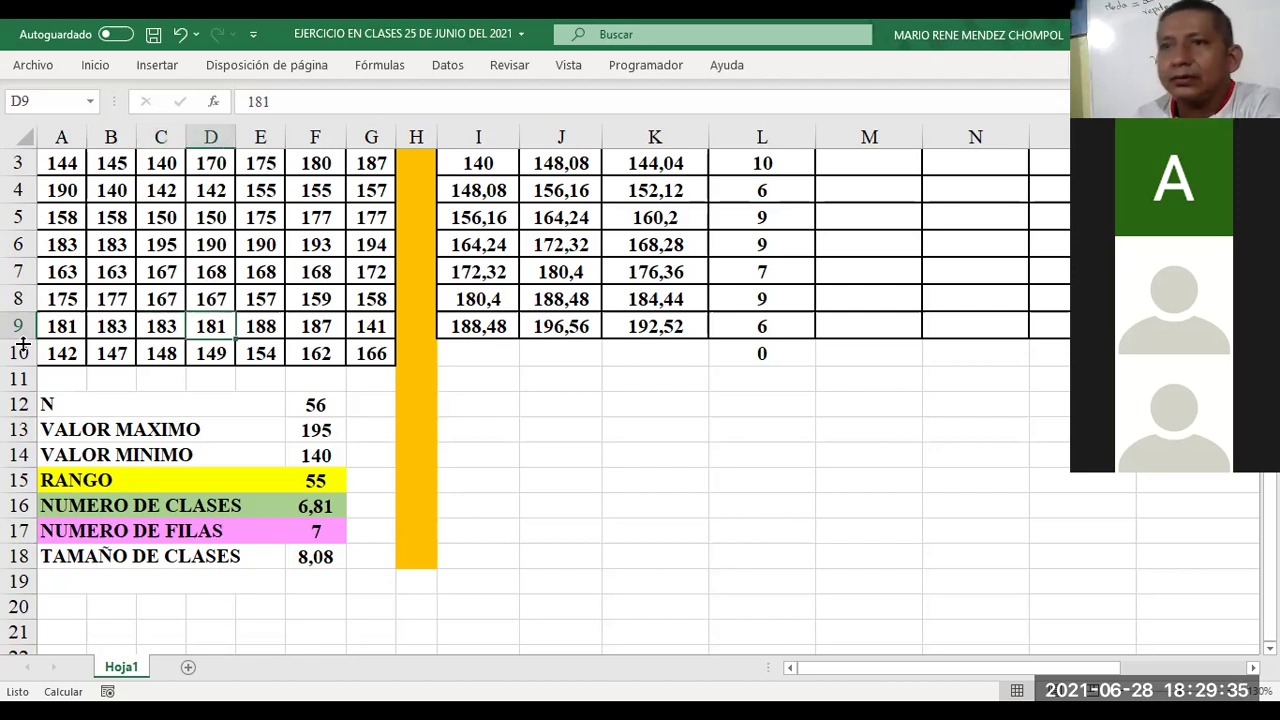
{"action": "key", "text": "Right"}
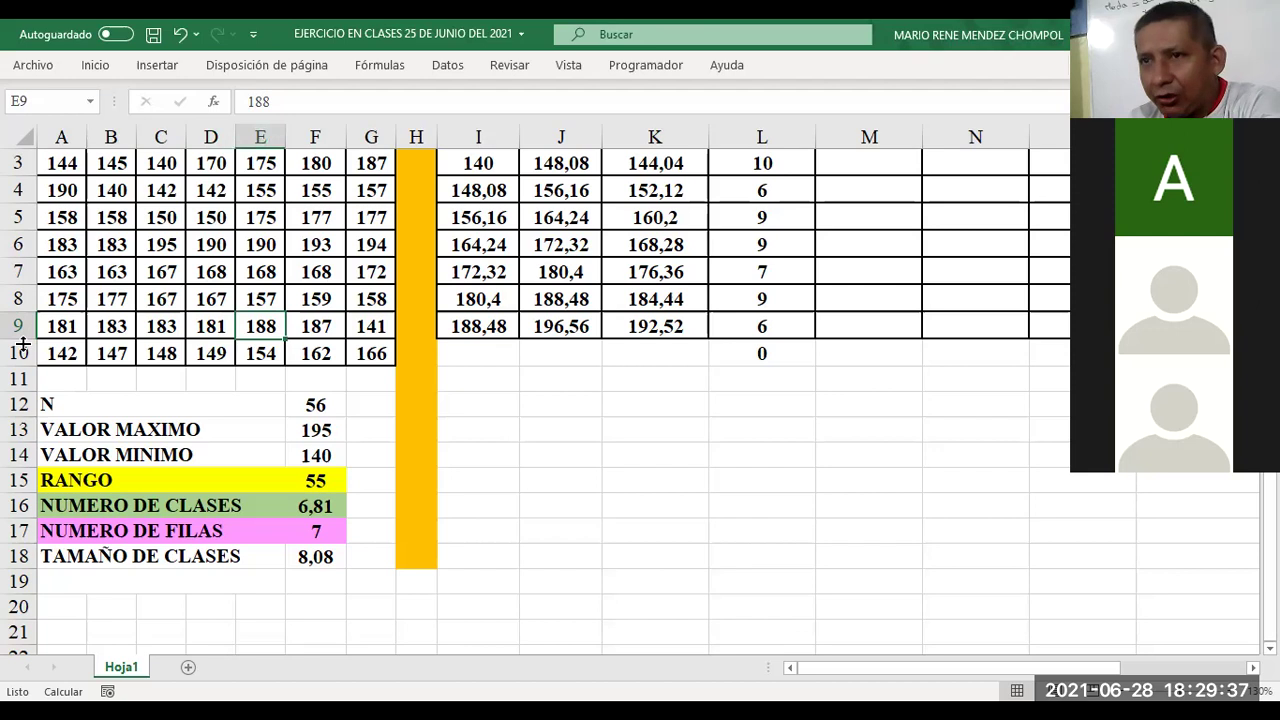
{"action": "key", "text": "Right"}
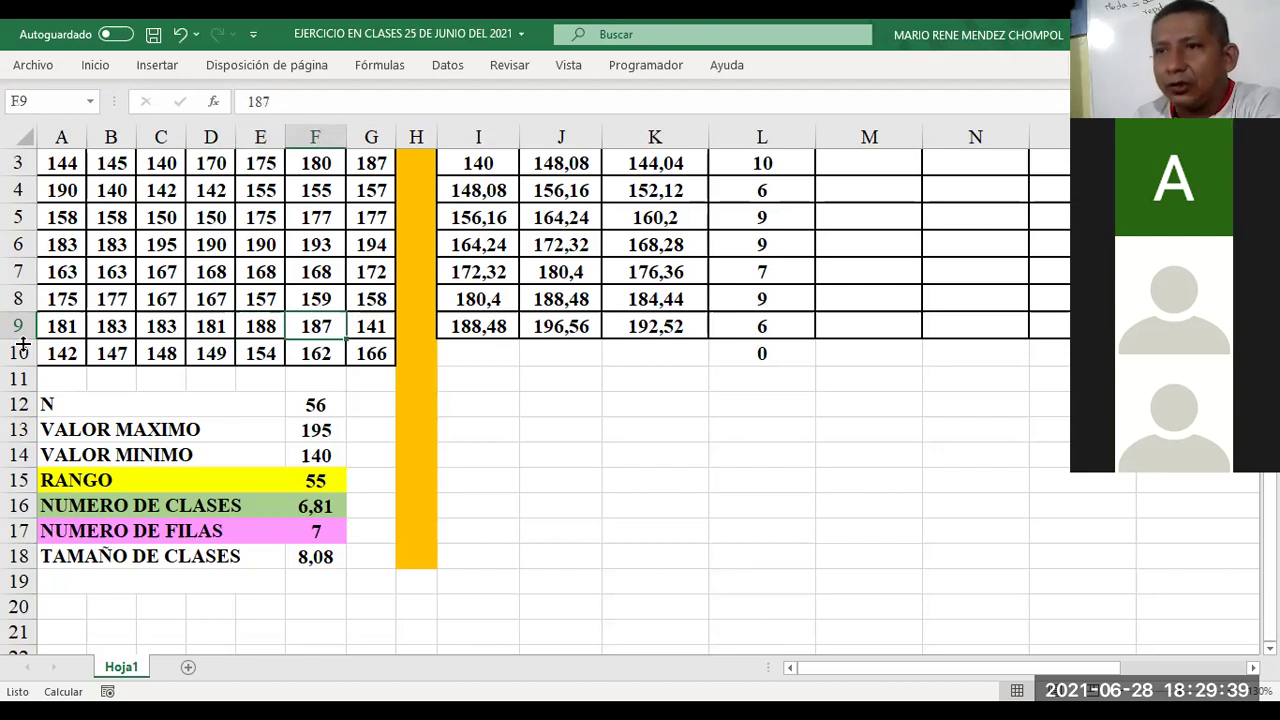
{"action": "key", "text": "Right"}
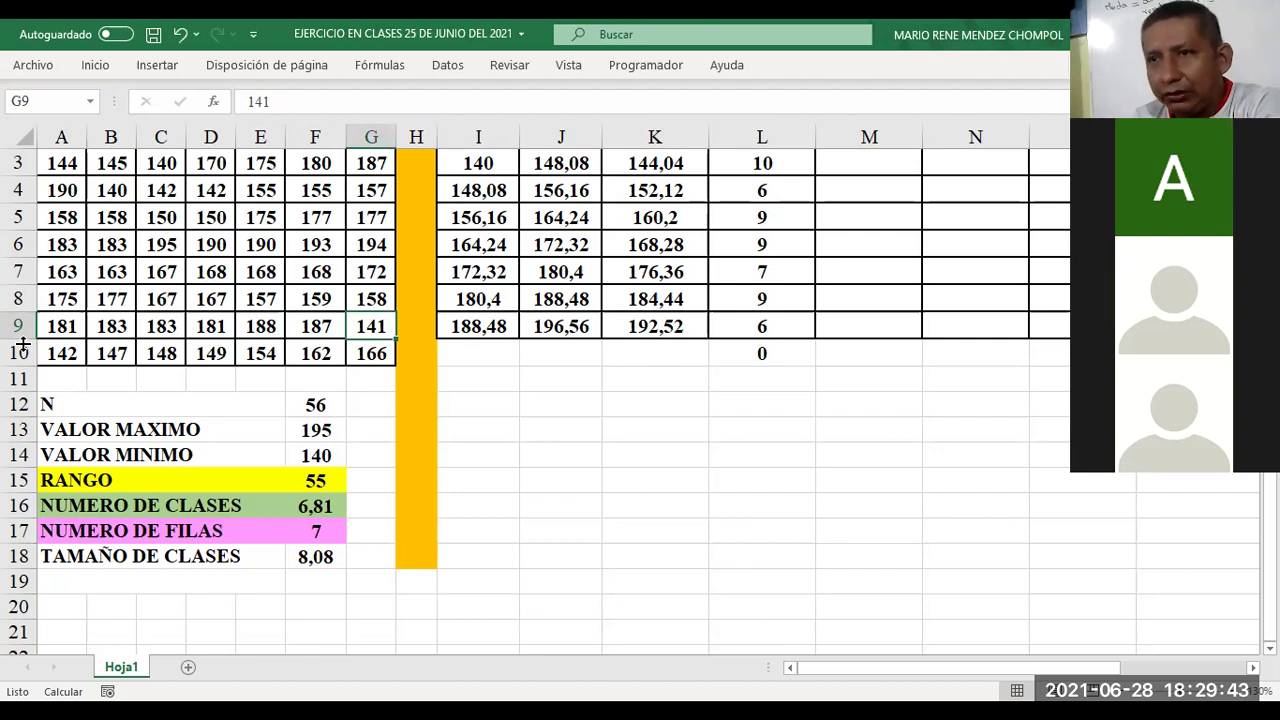
{"action": "left_click", "coordinate": [62, 351]}
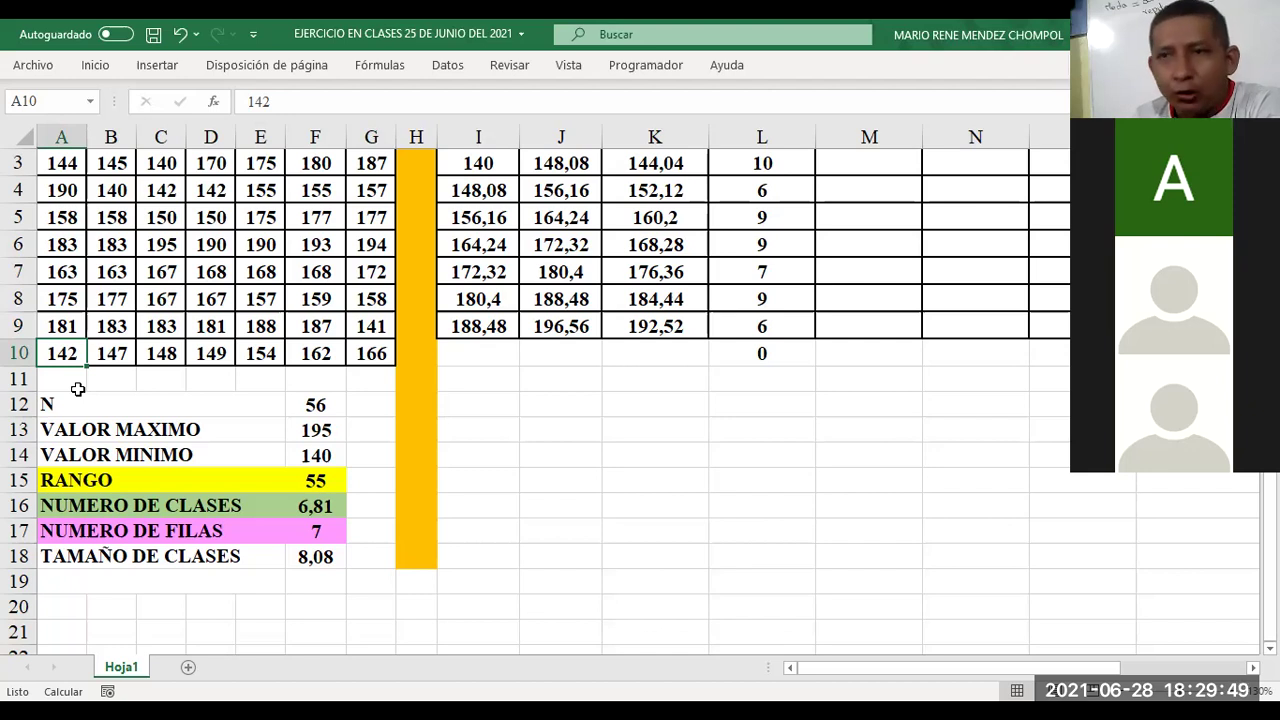
{"action": "key", "text": "Right"}
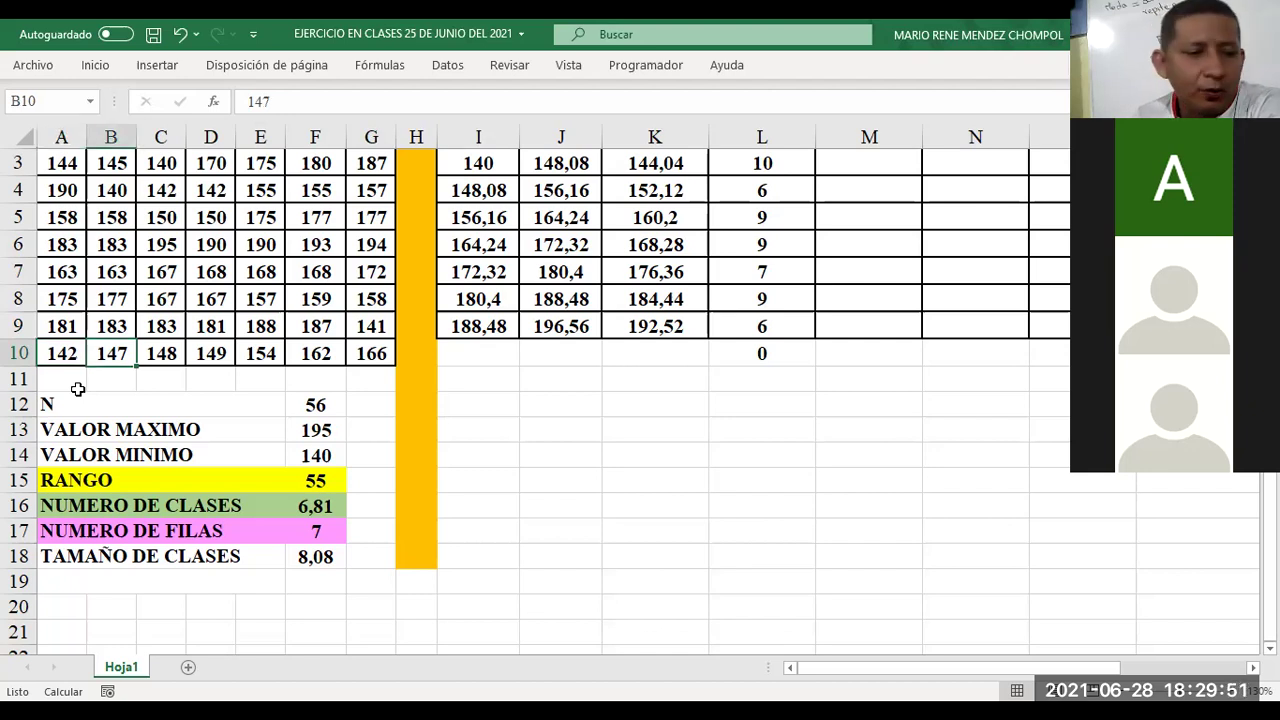
{"action": "key", "text": "Right"}
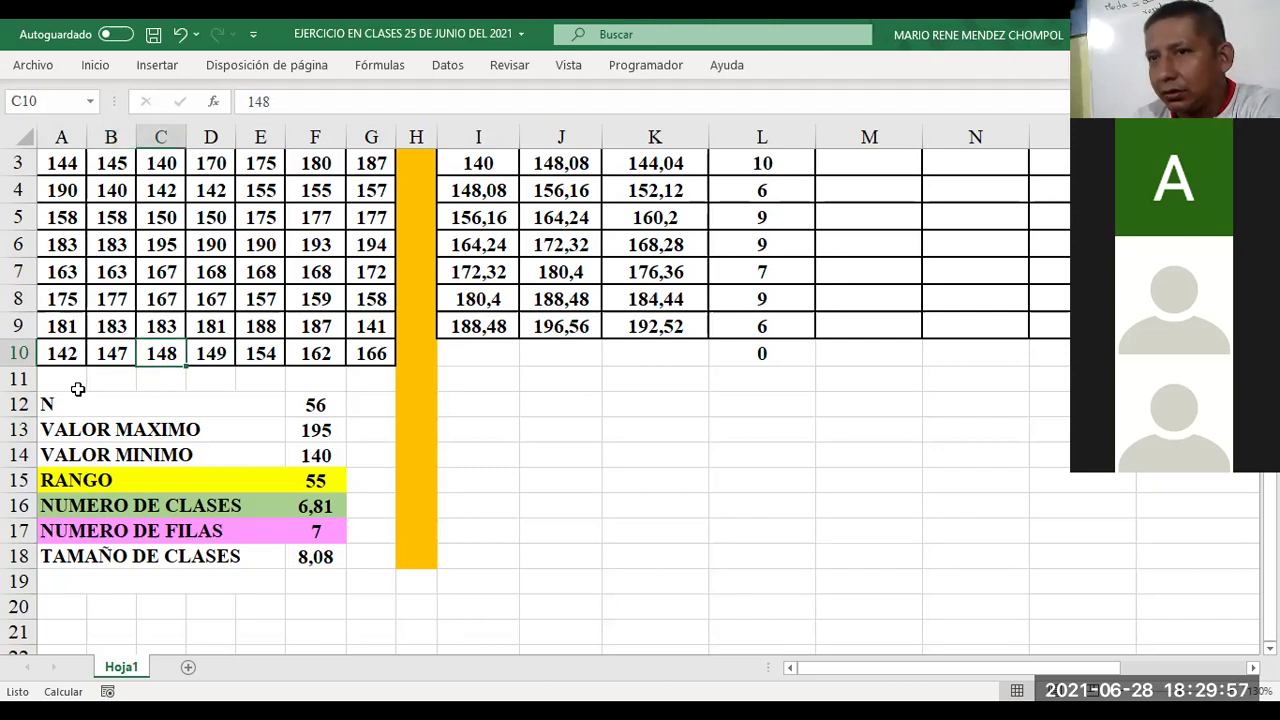
{"action": "key", "text": "Right"}
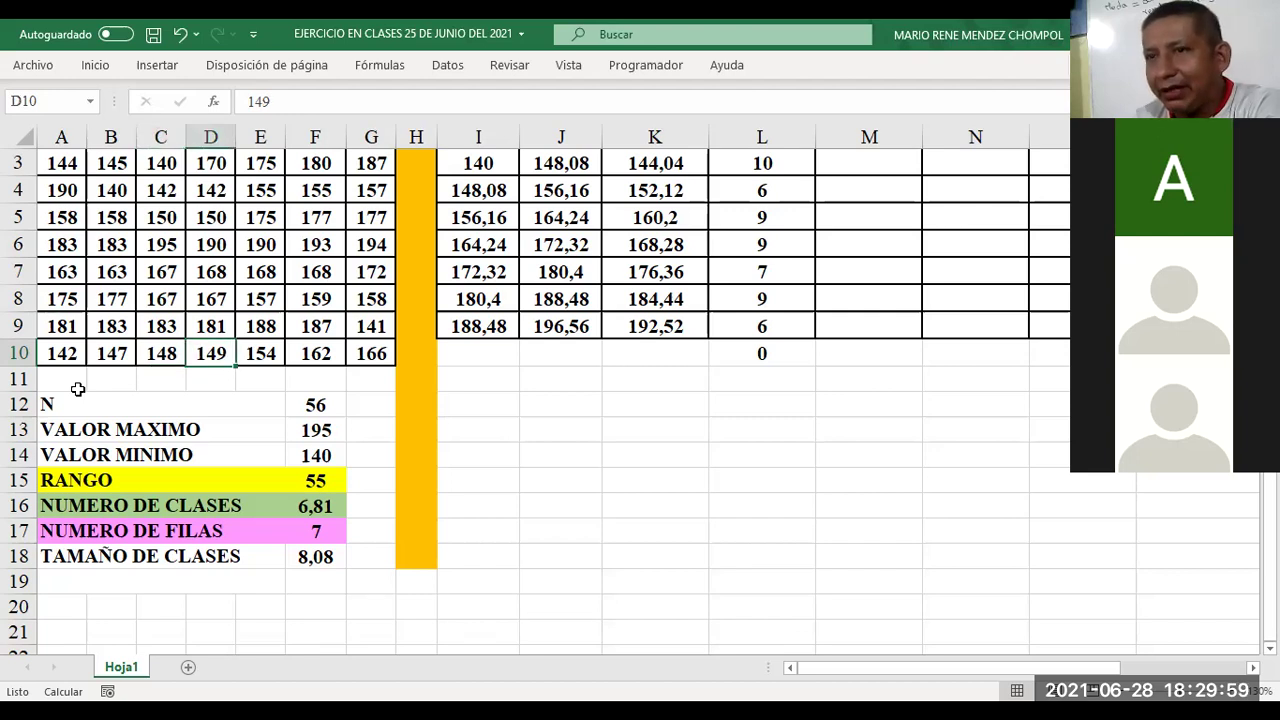
{"action": "key", "text": "Right"}
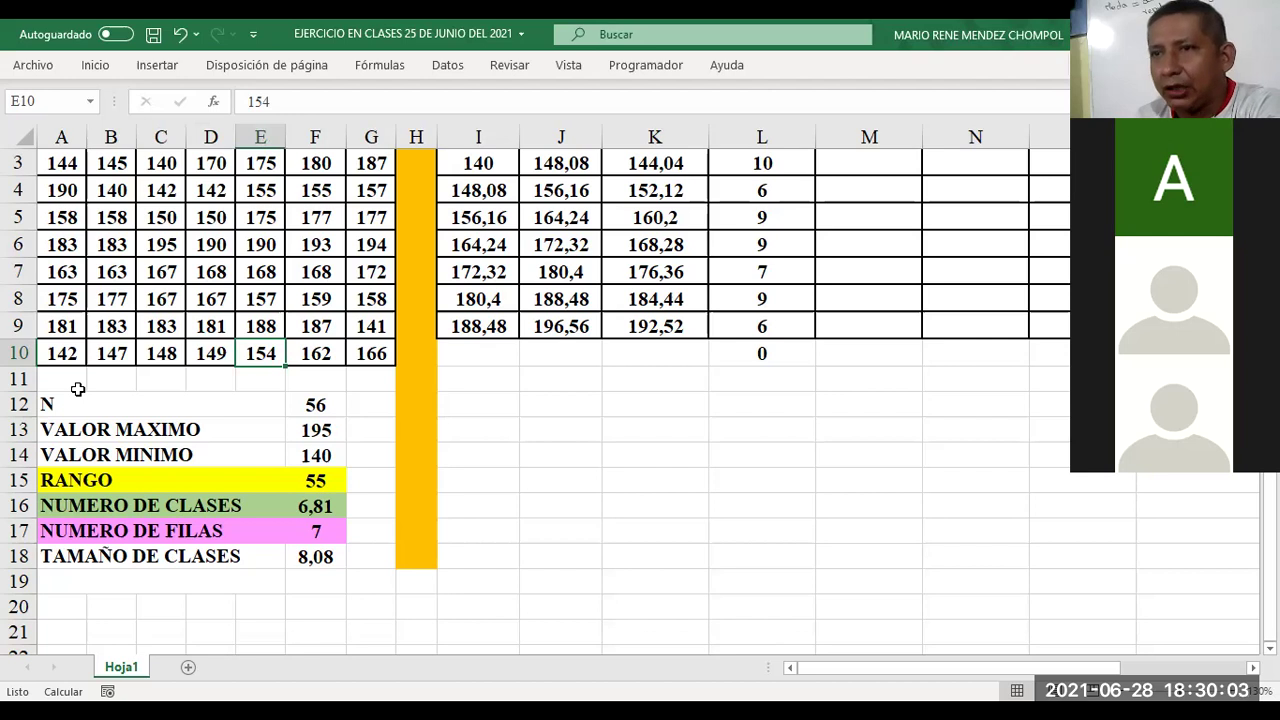
{"action": "key", "text": "Right"}
{"action": "key", "text": "Right"}
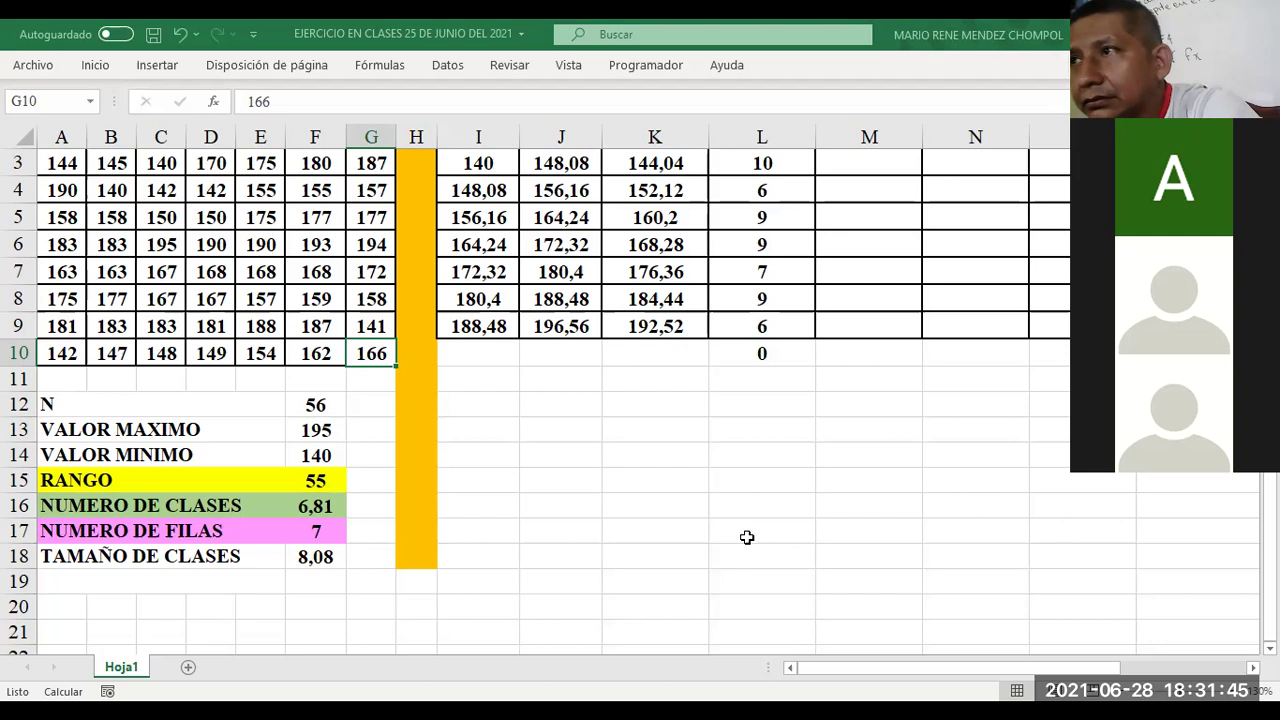
{"action": "left_click", "coordinate": [747, 537]}
{"action": "key", "text": "Up"}
{"action": "key", "text": "Up"}
{"action": "key", "text": "Up"}
{"action": "key", "text": "Up"}
{"action": "key", "text": "Up"}
{"action": "key", "text": "Up"}
{"action": "key", "text": "Up"}
{"action": "key", "text": "Up"}
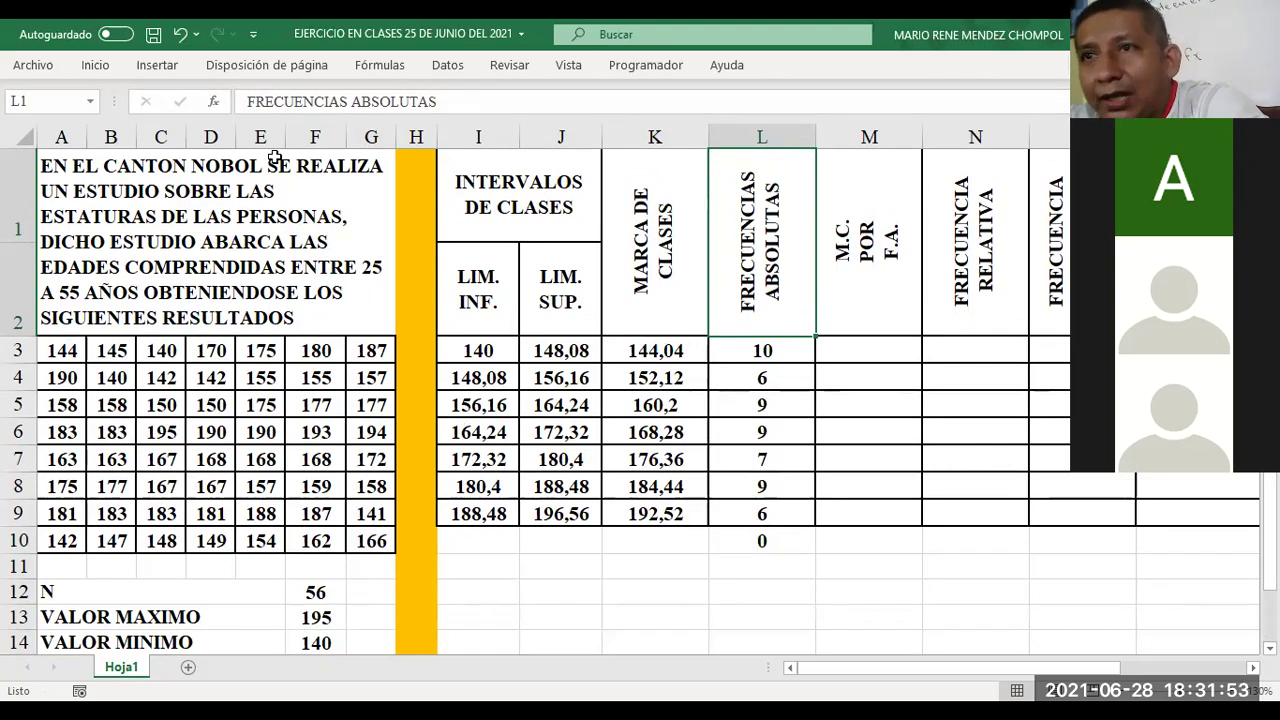
{"action": "left_click", "coordinate": [214, 103]}
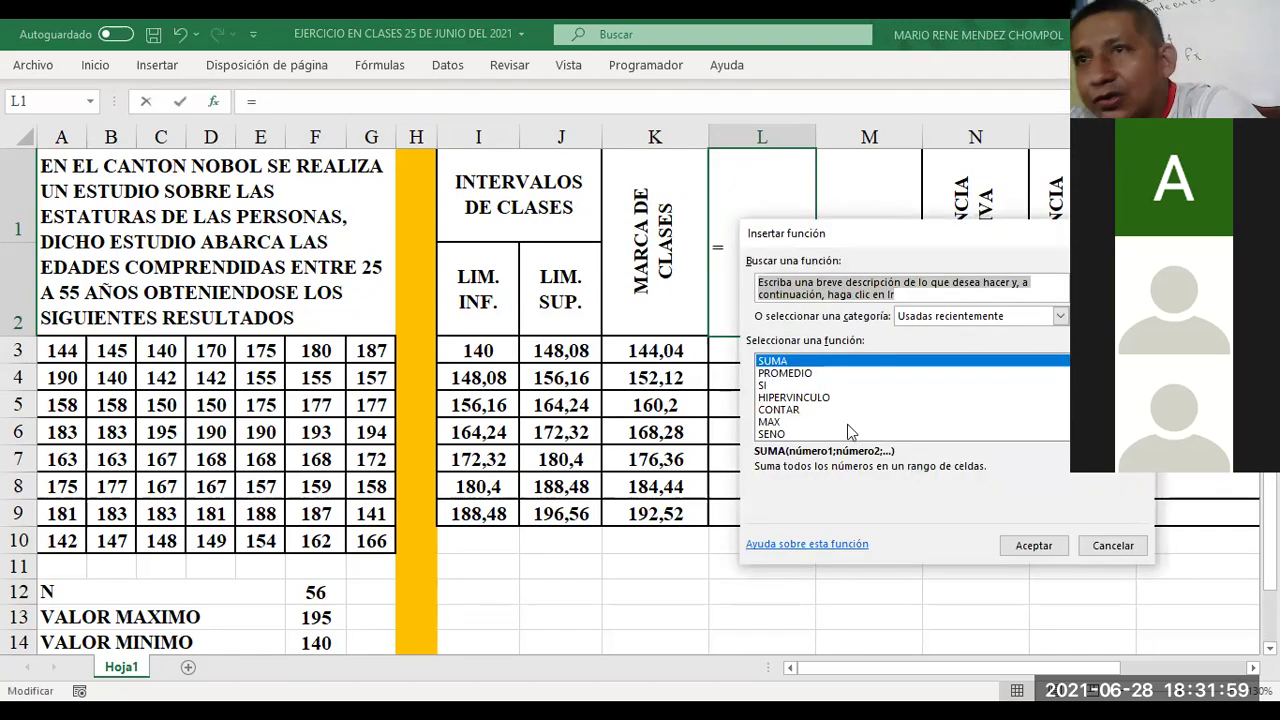
{"action": "left_click", "coordinate": [1014, 545]}
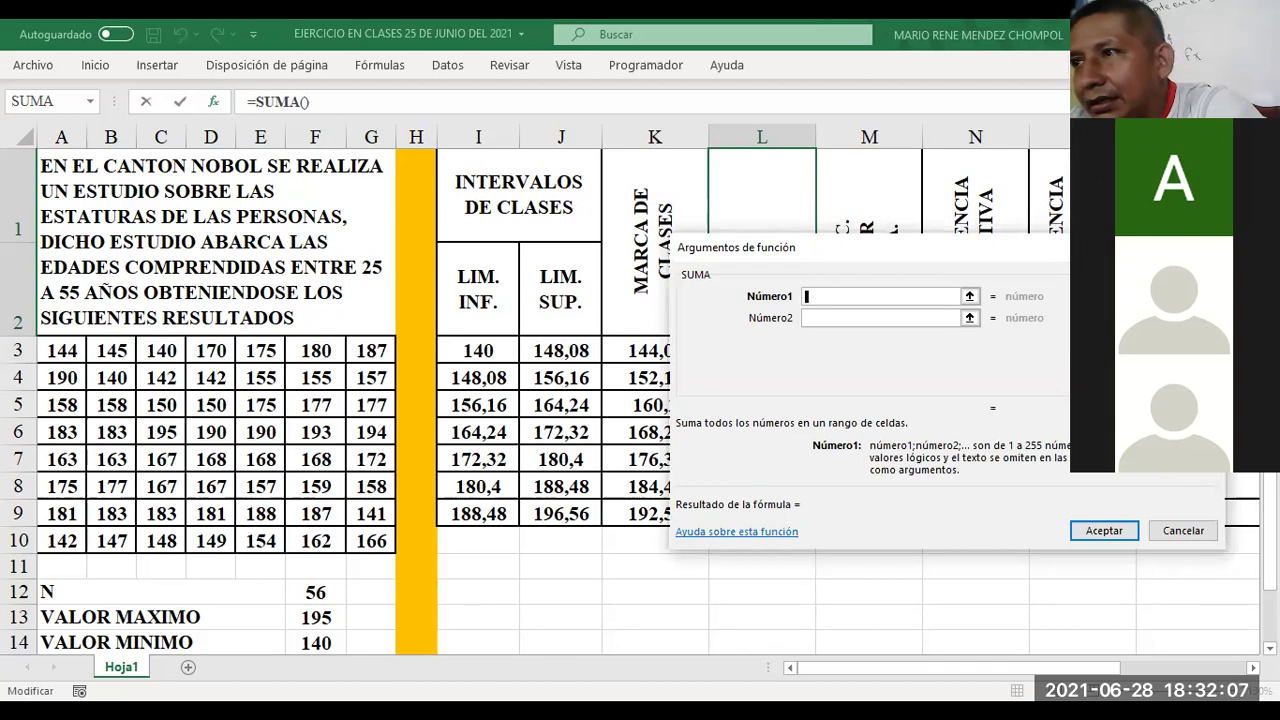
{"action": "key", "text": "Escape"}
{"action": "left_click", "coordinate": [759, 345]}
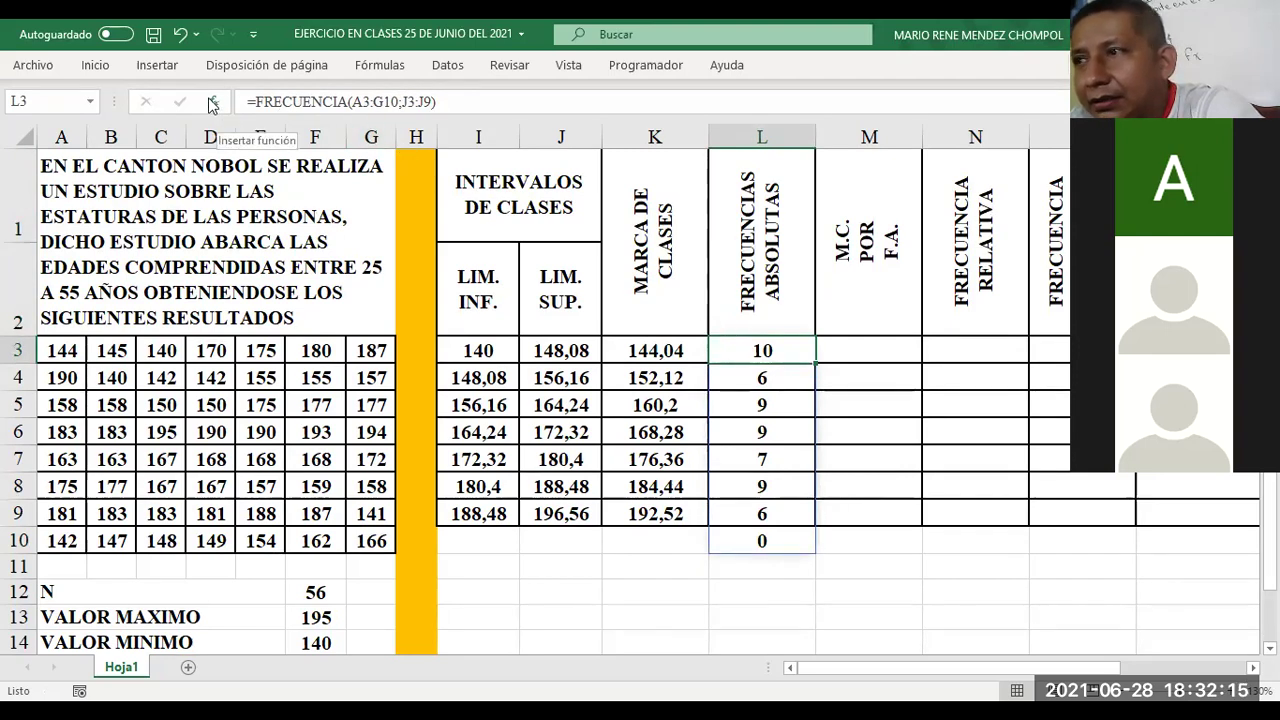
{"action": "left_click", "coordinate": [211, 103]}
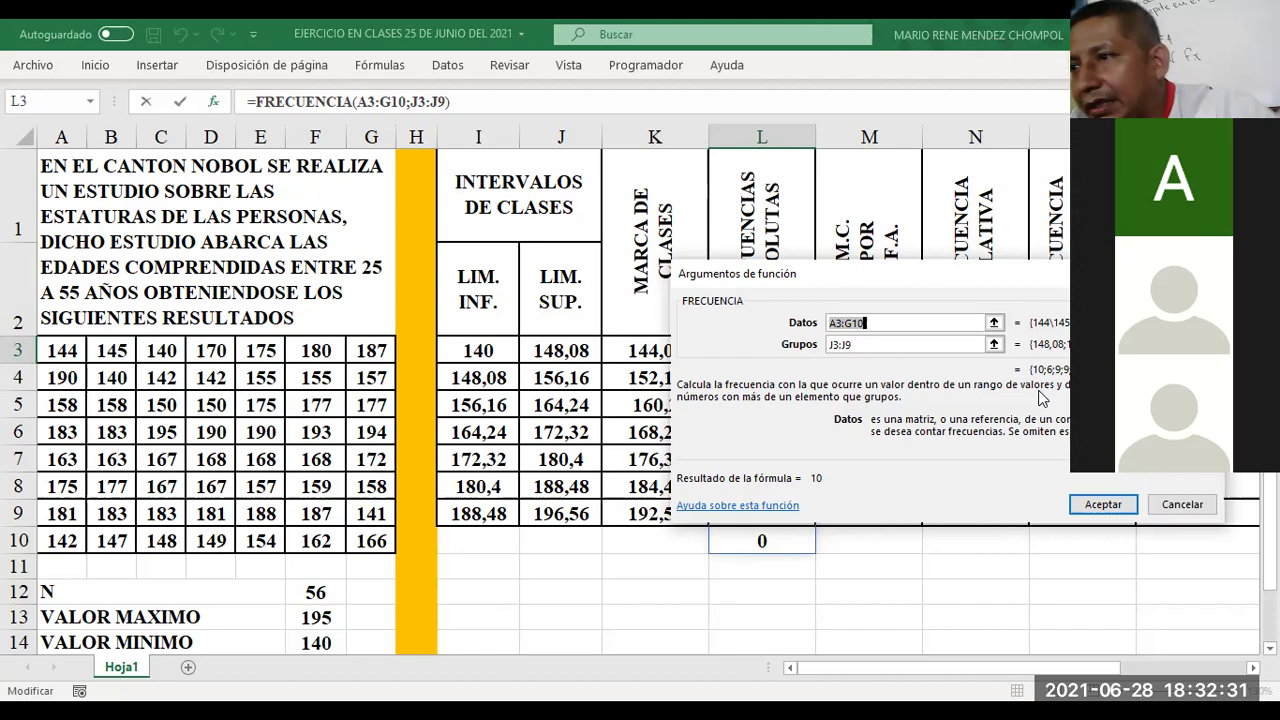
{"action": "key", "text": "ctrl+shift+Return"}
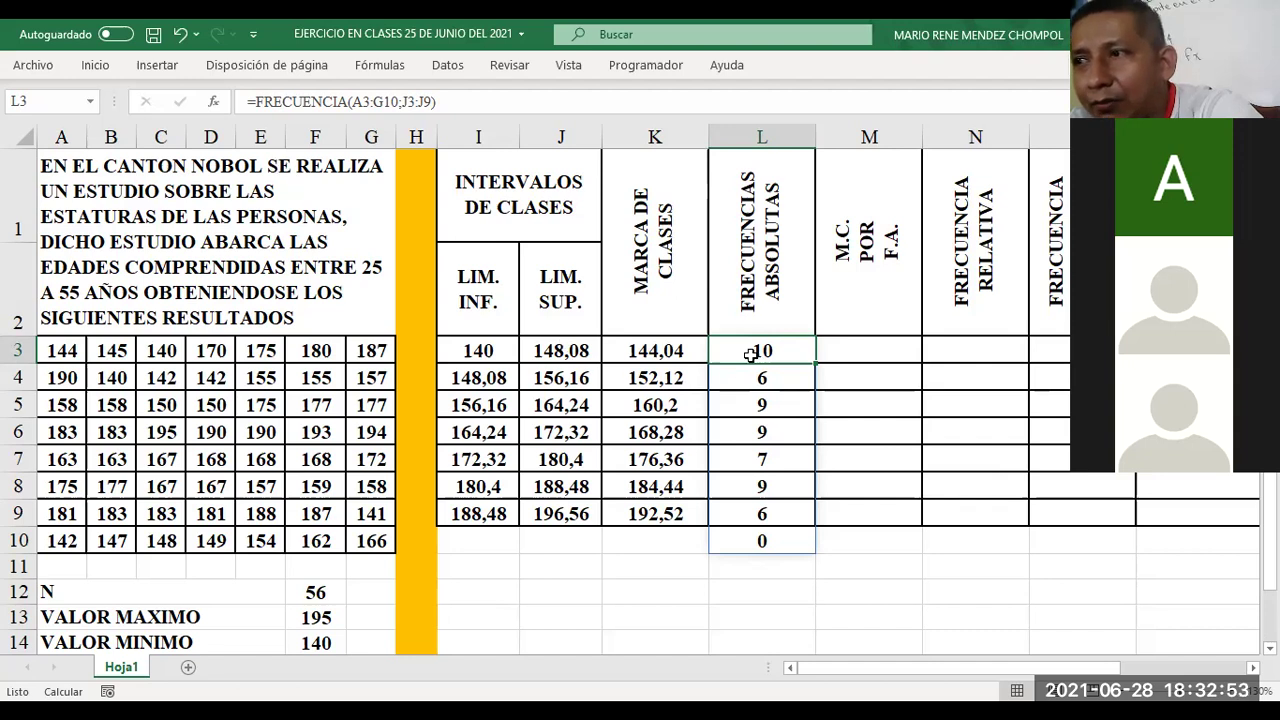
{"action": "left_click", "coordinate": [212, 103]}
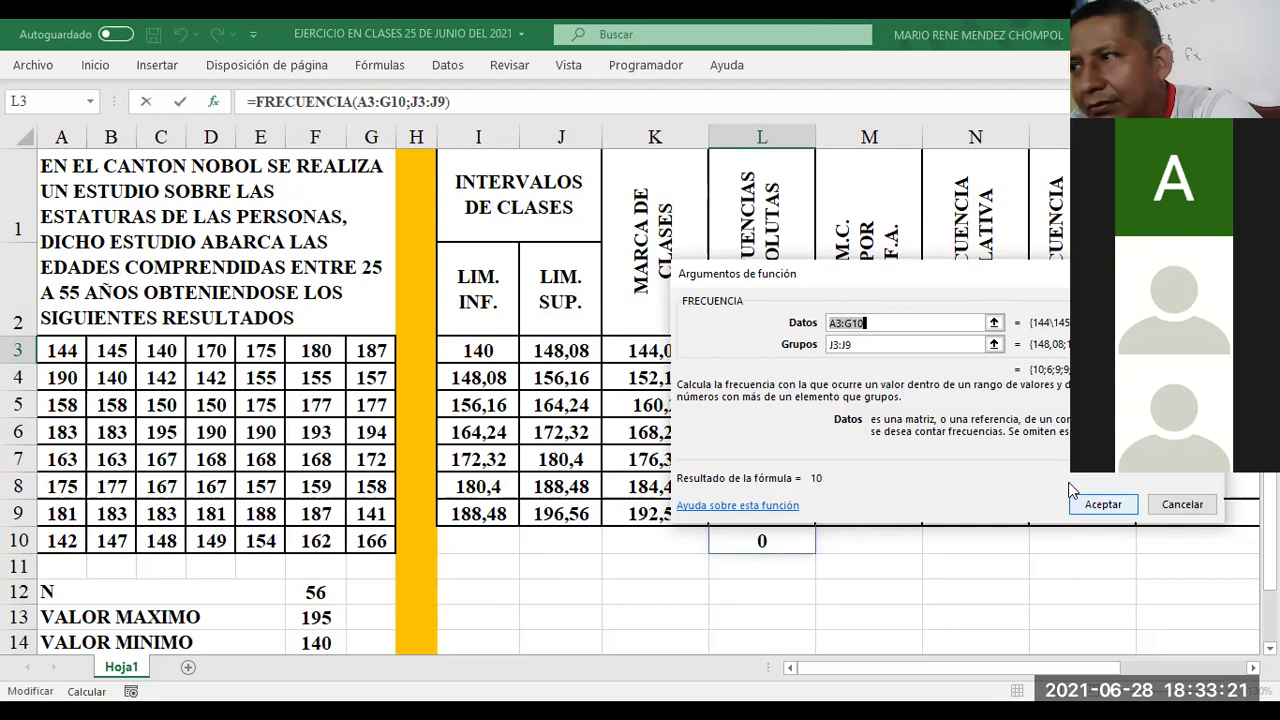
{"action": "left_click", "coordinate": [1070, 484]}
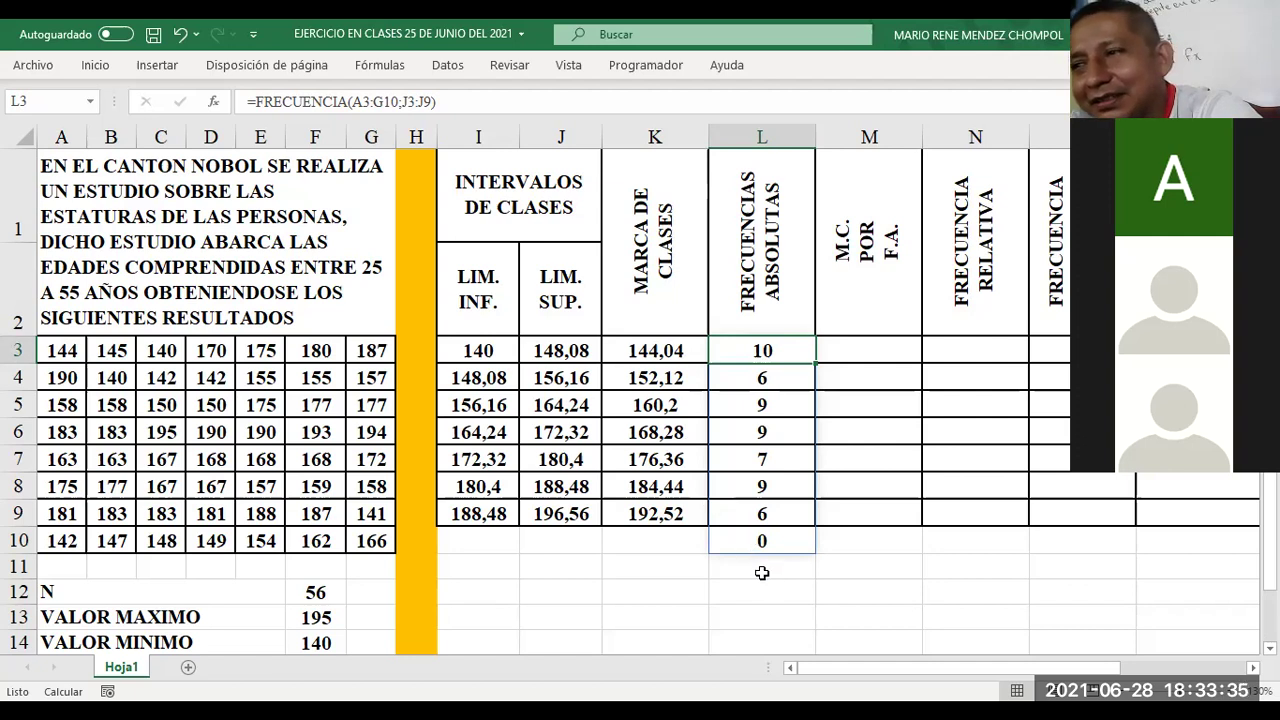
Step: Enter =SUMA(L3:L9) in L11 to total the absolute frequencies as 56
{"action": "left_click", "coordinate": [761, 572]}
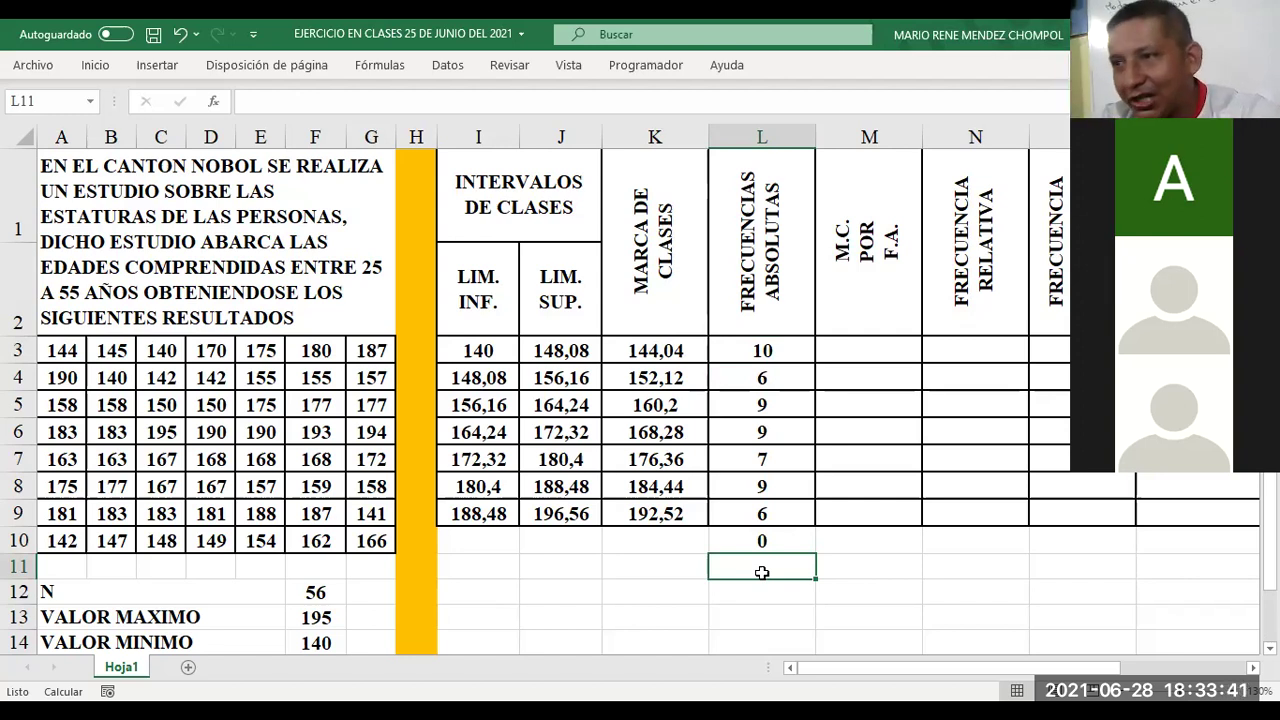
{"action": "type", "text": "="}
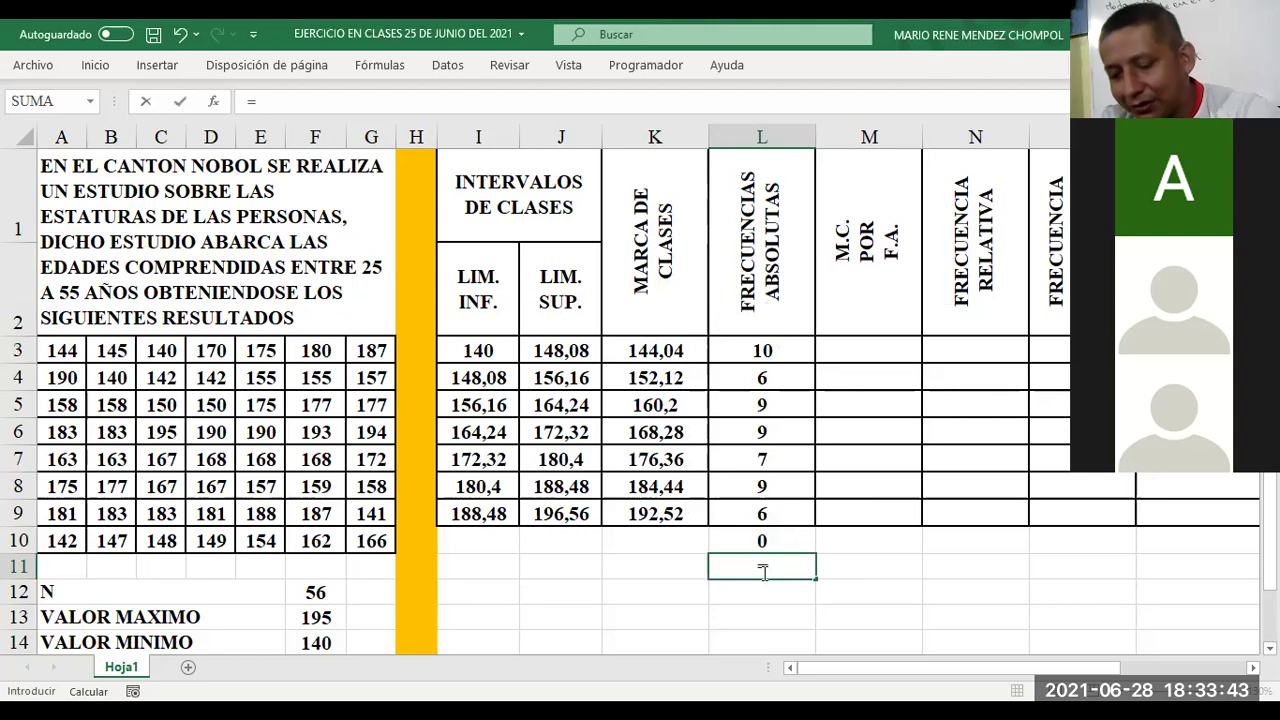
{"action": "type", "text": "SU"}
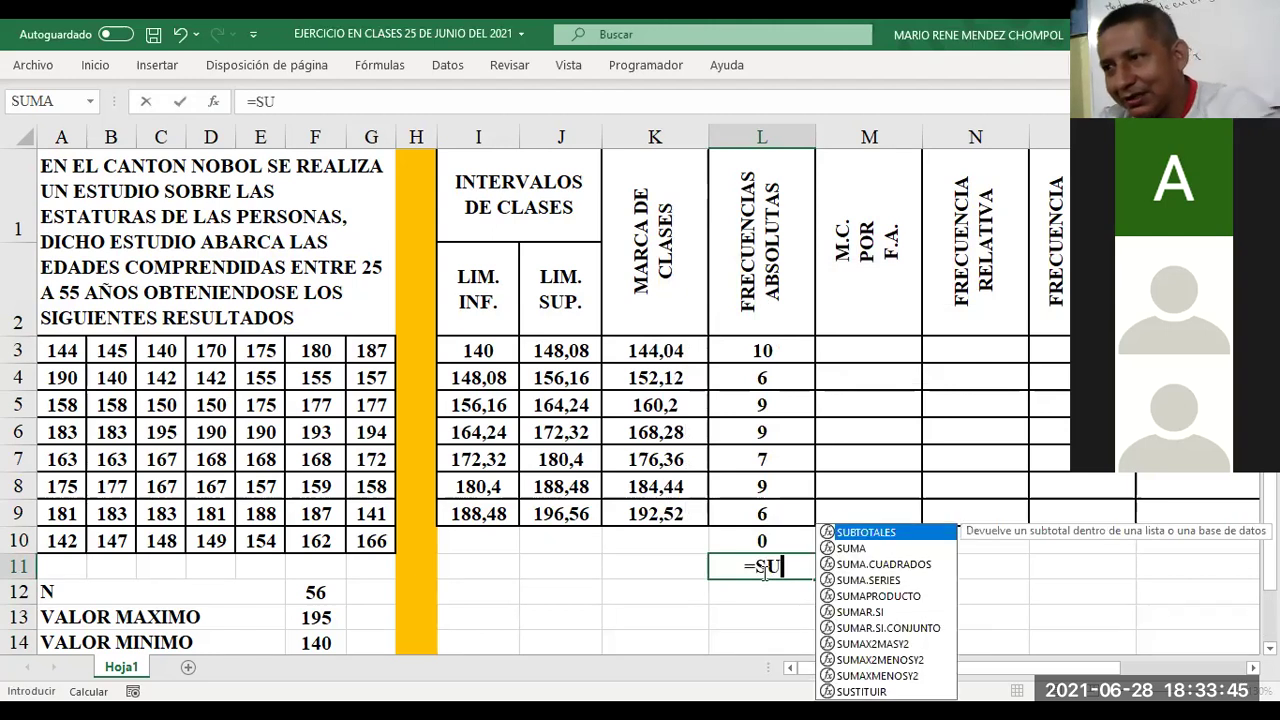
{"action": "left_click", "coordinate": [860, 551]}
{"action": "double_click", "coordinate": [857, 548]}
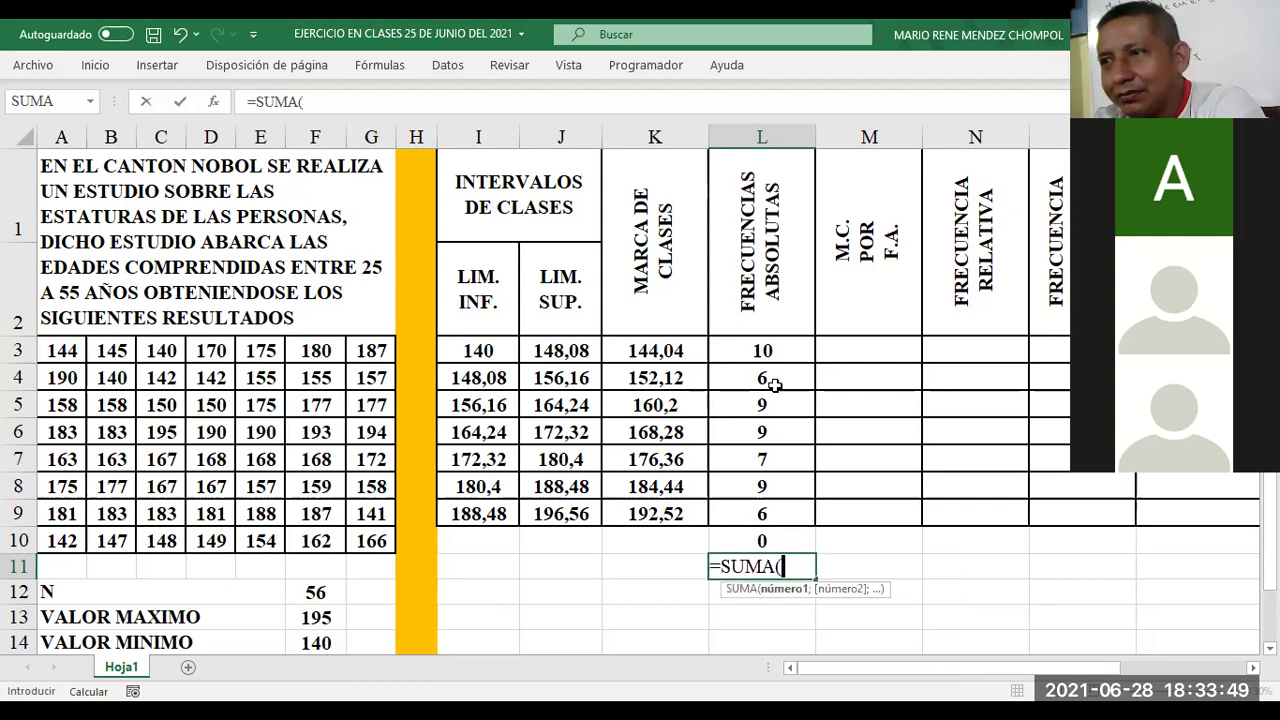
{"action": "left_click", "coordinate": [747, 350]}
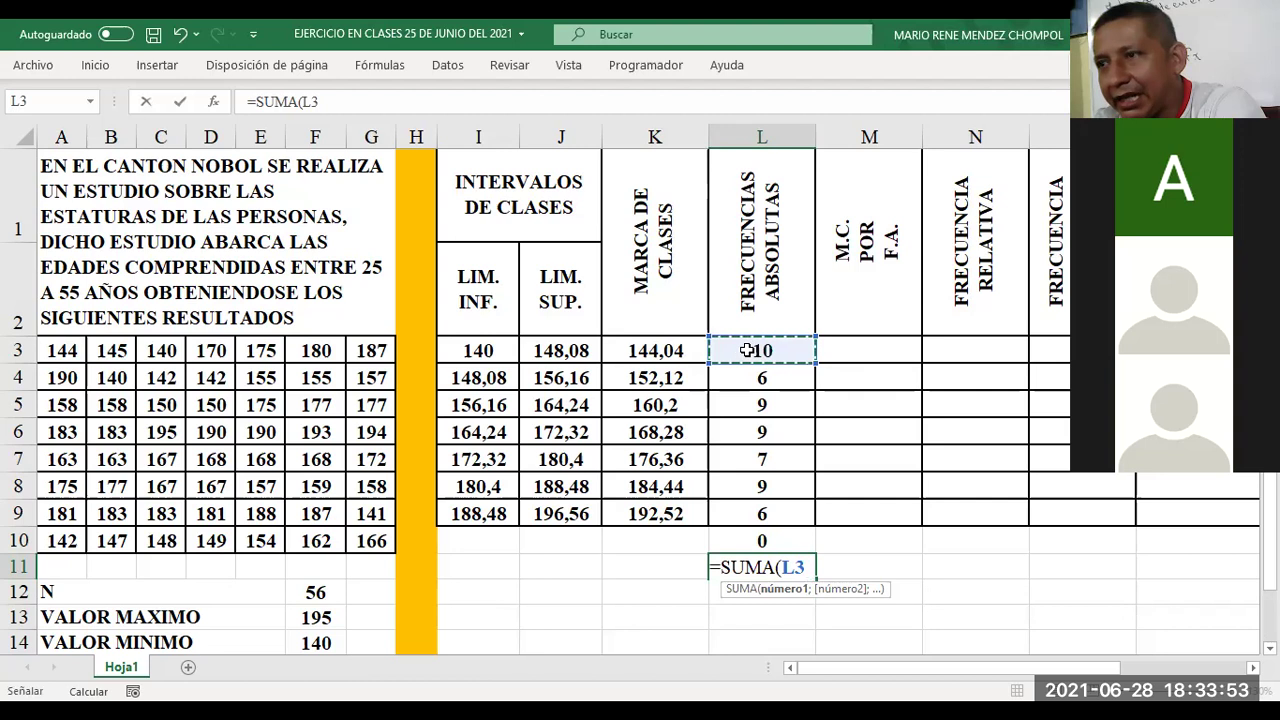
{"action": "type", "text": ":"}
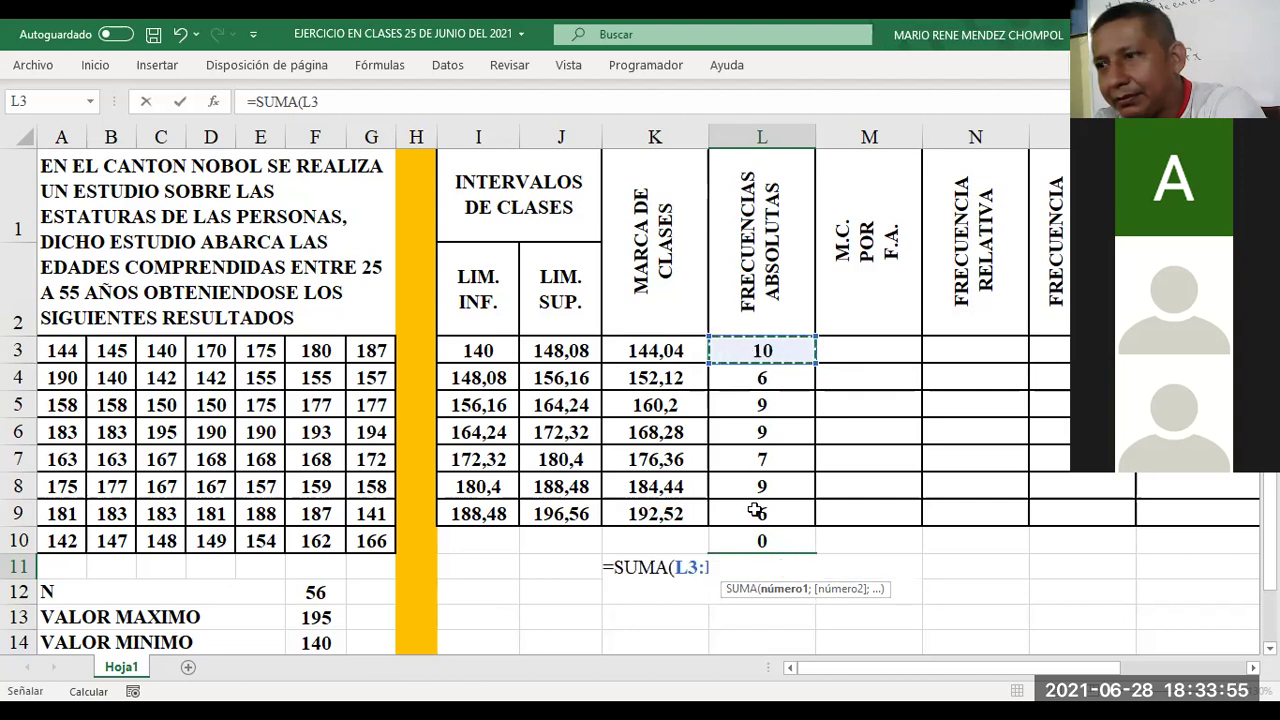
{"action": "left_click", "coordinate": [755, 510]}
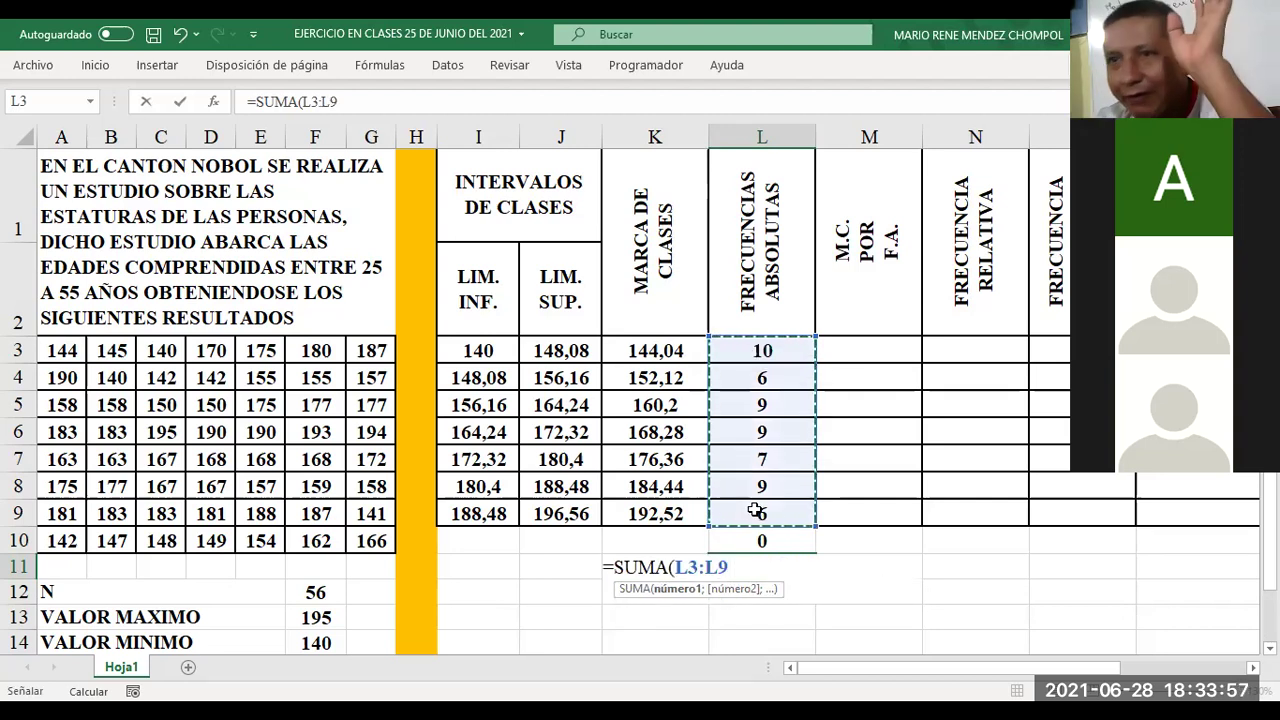
{"action": "key", "text": "Return"}
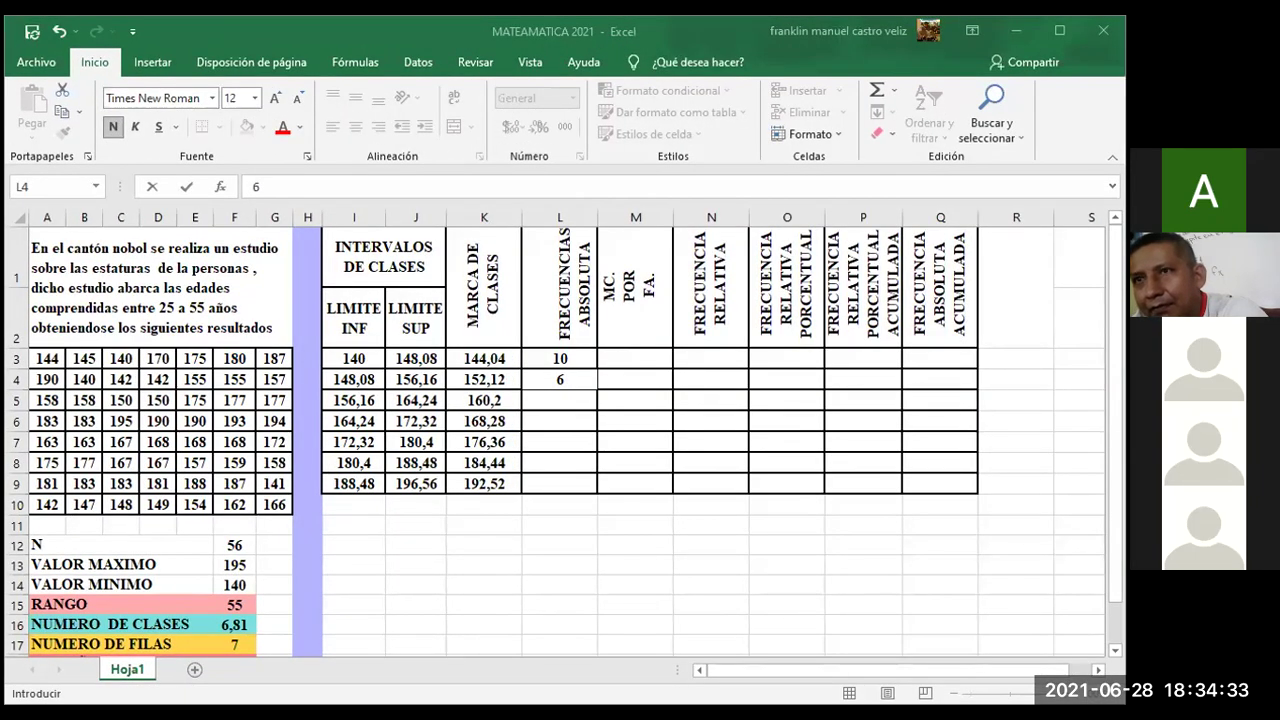
Step: Commit 6 in L4 and display the FRECUENCIA arguments behind L3's formula
{"action": "key", "text": "Return"}
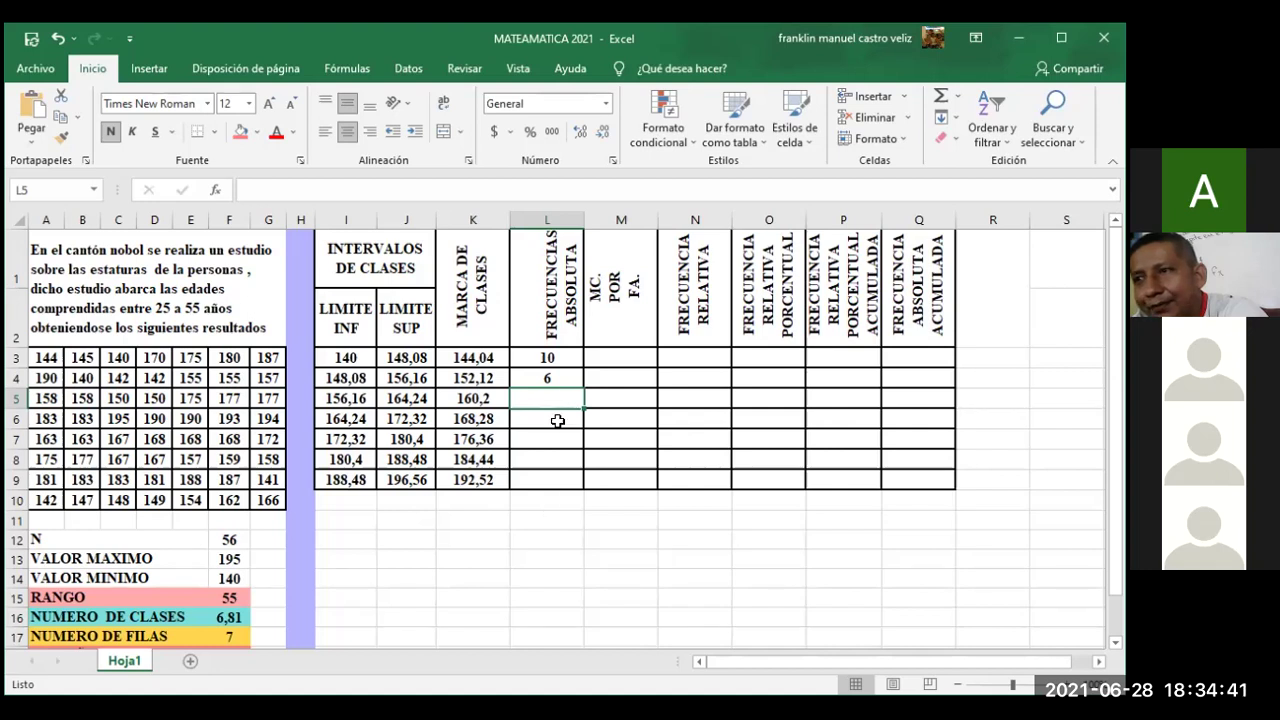
{"action": "left_click", "coordinate": [553, 482]}
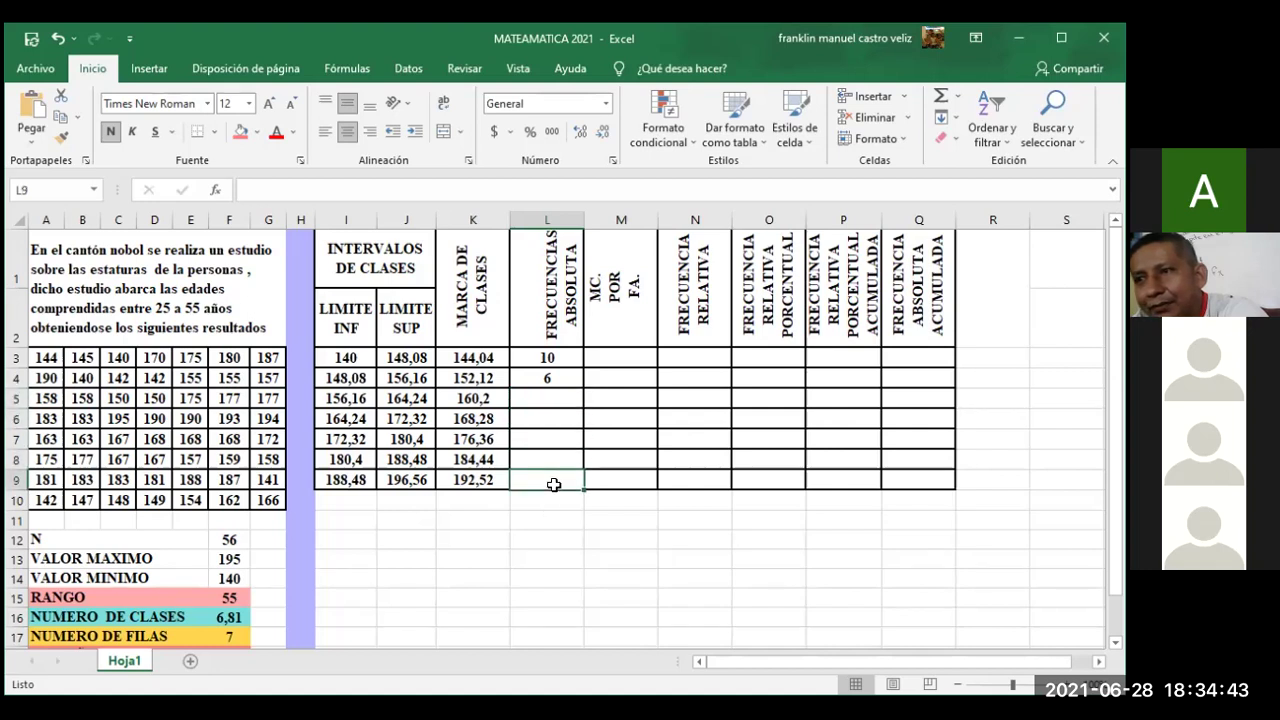
{"action": "left_click", "coordinate": [545, 398]}
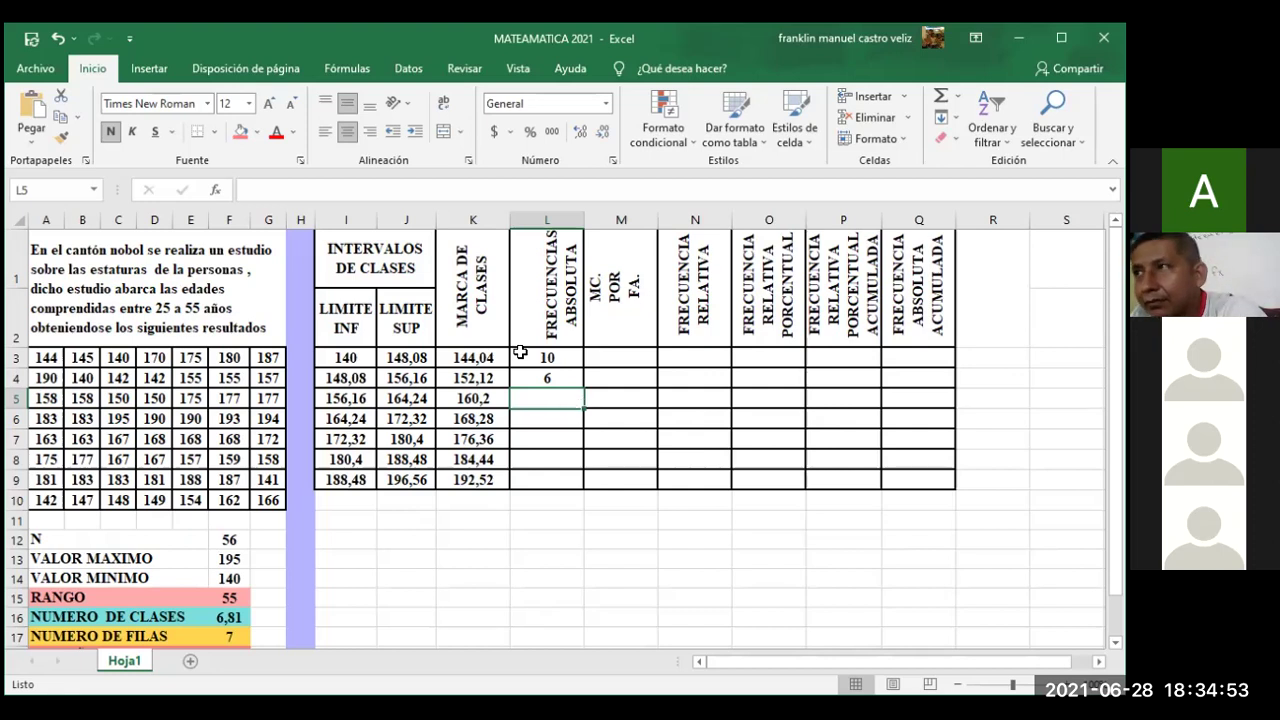
{"action": "left_click", "coordinate": [219, 191]}
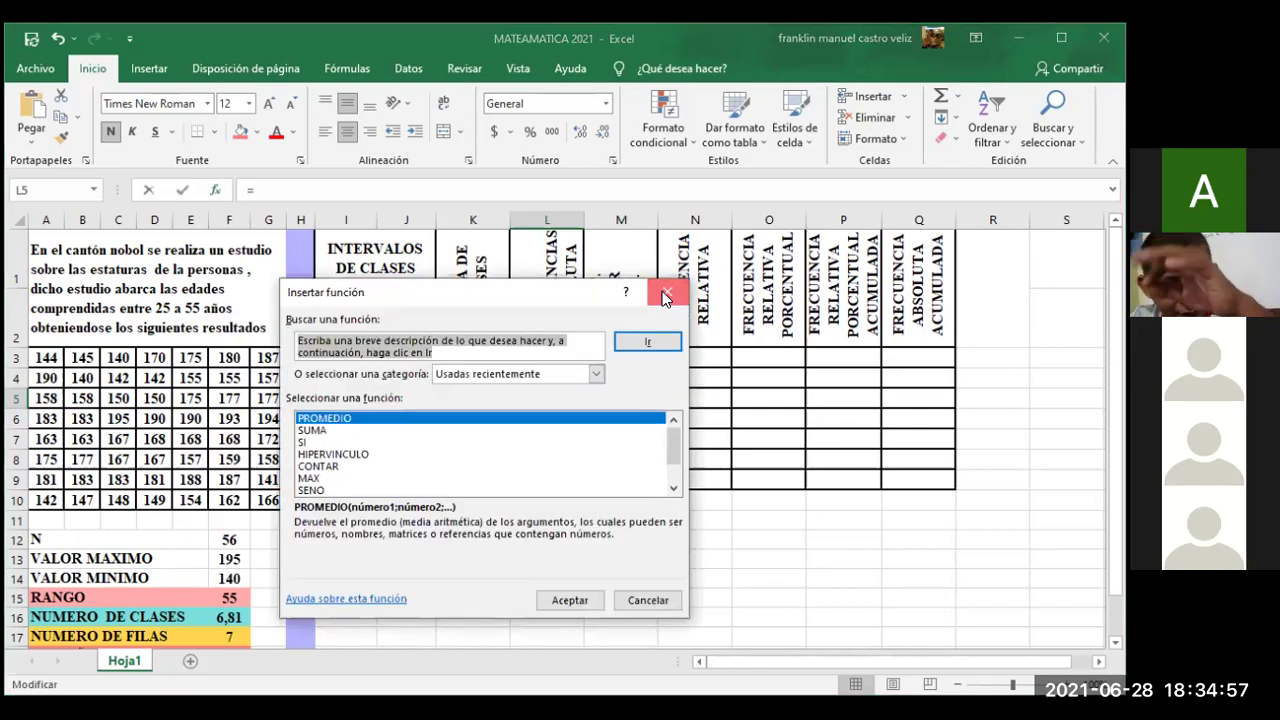
{"action": "left_click", "coordinate": [667, 294]}
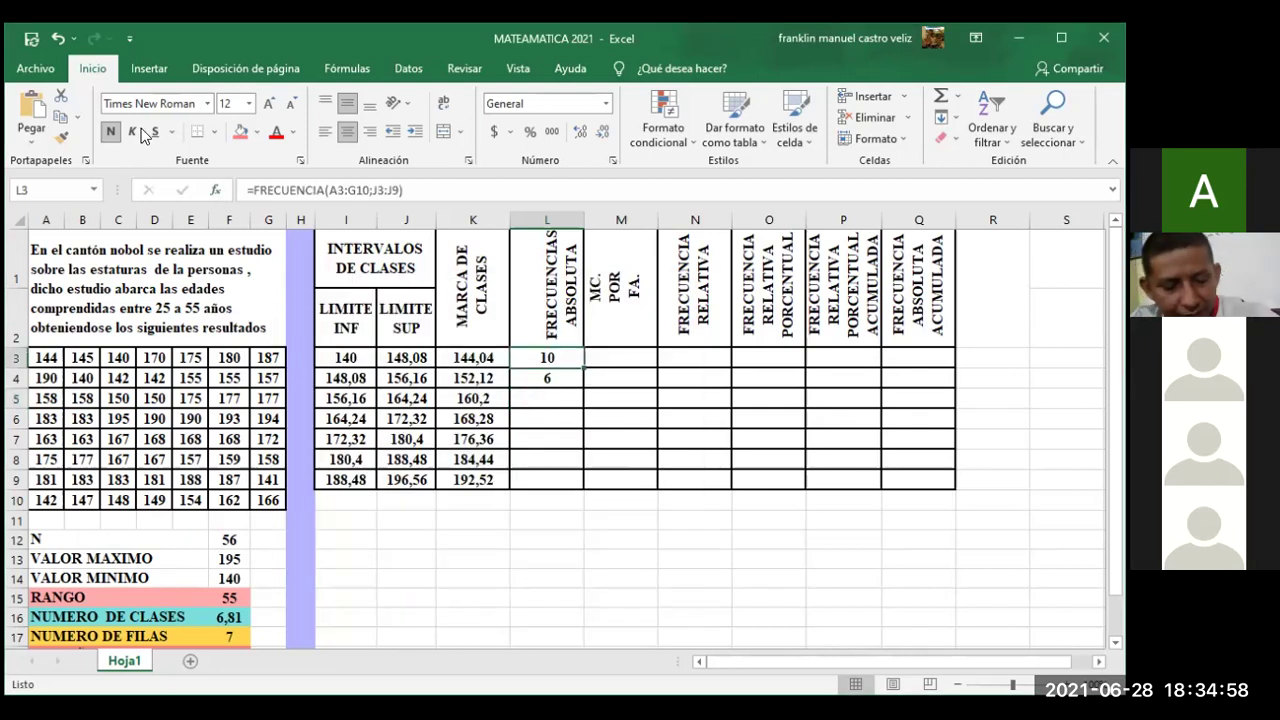
{"action": "left_click", "coordinate": [214, 186]}
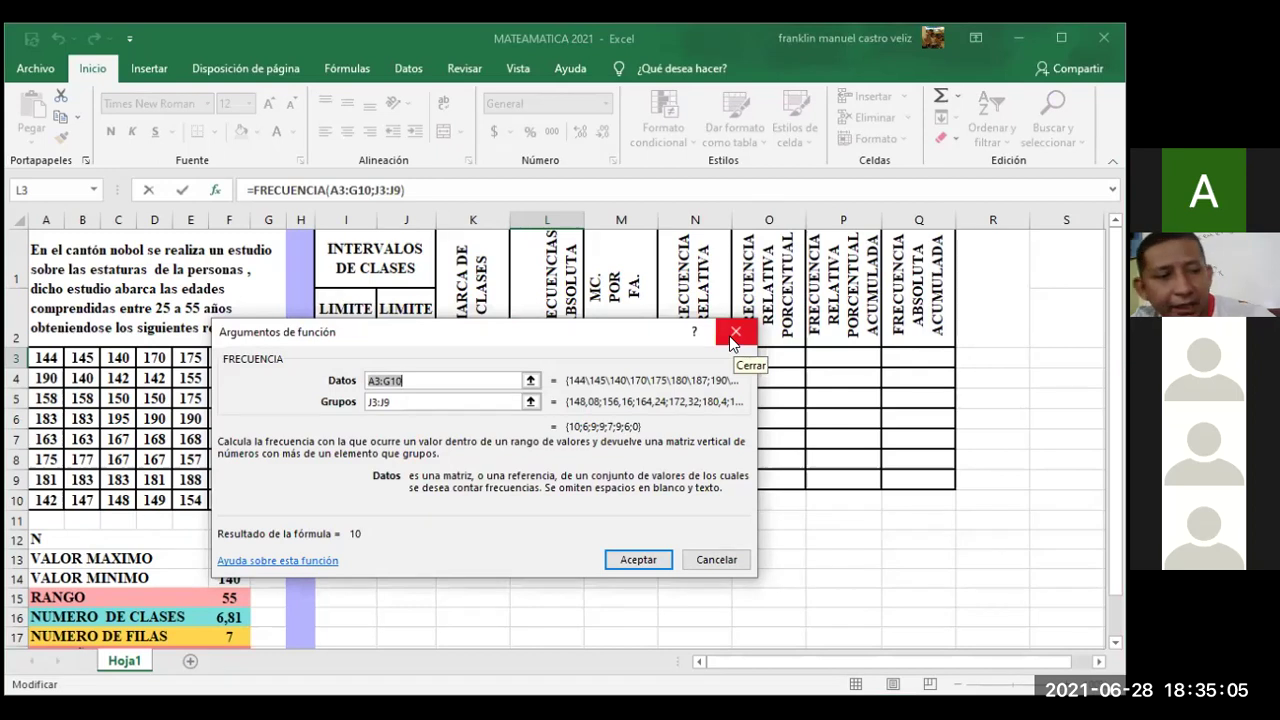
Step: Close the arguments dialog and type the frequencies 9, 9, 7, 9, 6 into L5:L9
{"action": "key", "text": "Return"}
{"action": "left_click", "coordinate": [536, 401]}
{"action": "type", "text": "9"}
{"action": "key", "text": "Return"}
{"action": "type", "text": "9"}
{"action": "key", "text": "Return"}
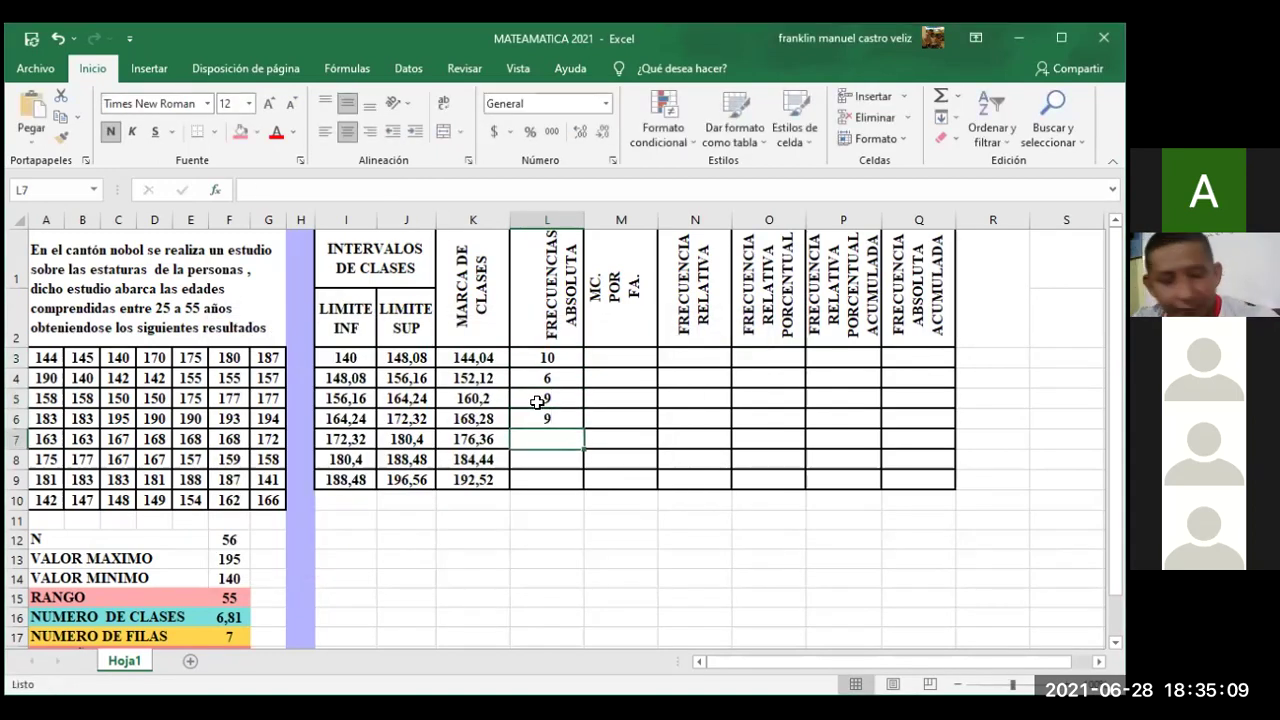
{"action": "type", "text": "7"}
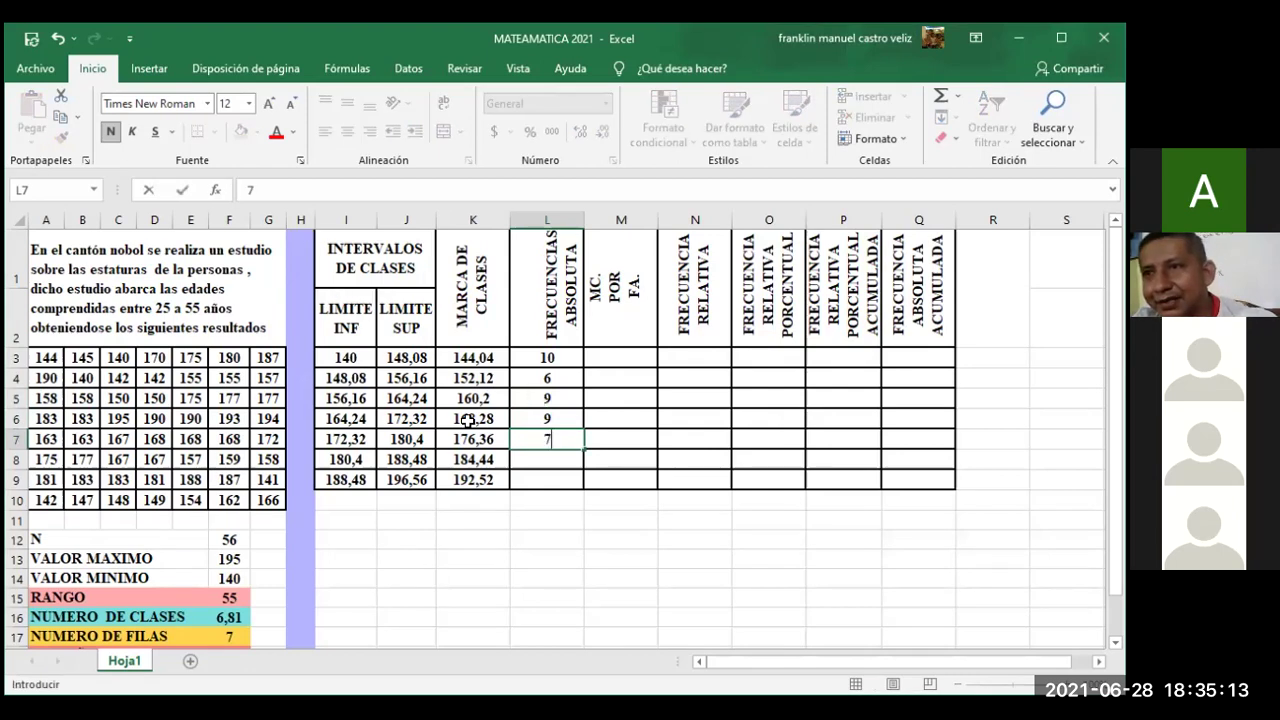
{"action": "key", "text": "Return"}
{"action": "type", "text": "9"}
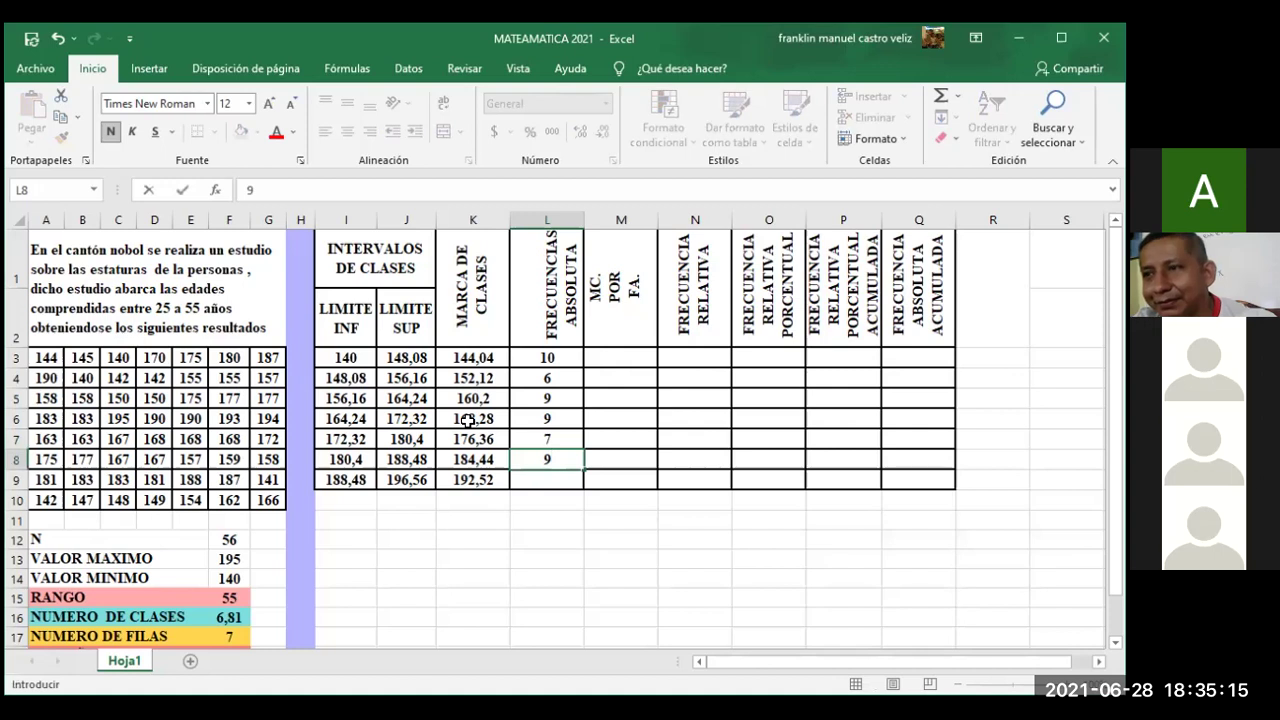
{"action": "key", "text": "Return"}
{"action": "type", "text": "6"}
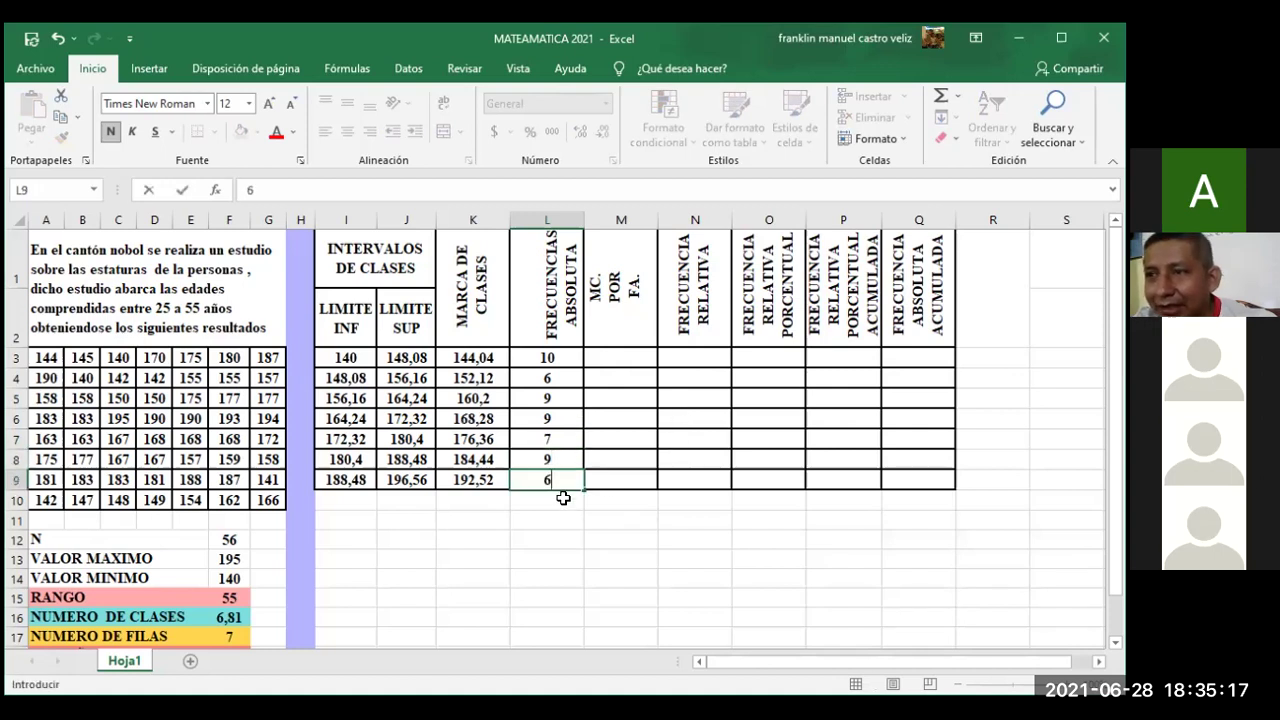
{"action": "key", "text": "Return"}
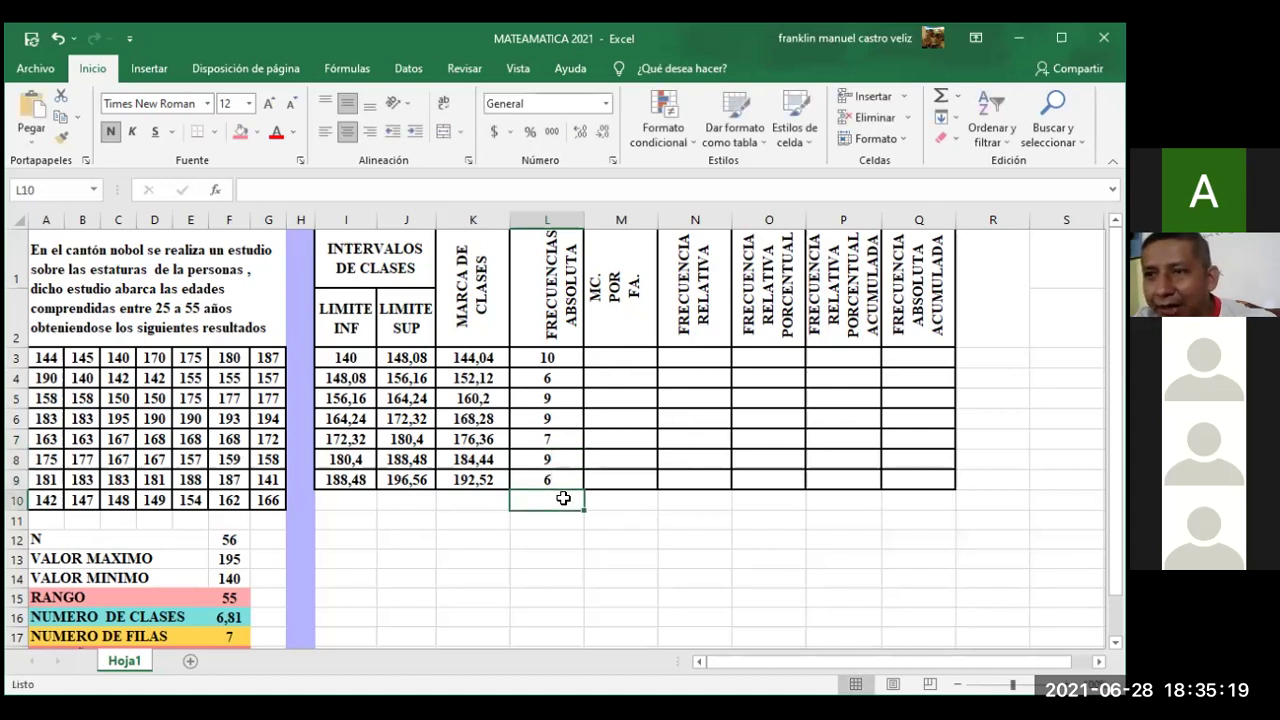
Step: Total L3:L9 with =SUMA in L10, giving 56
{"action": "type", "text": "="}
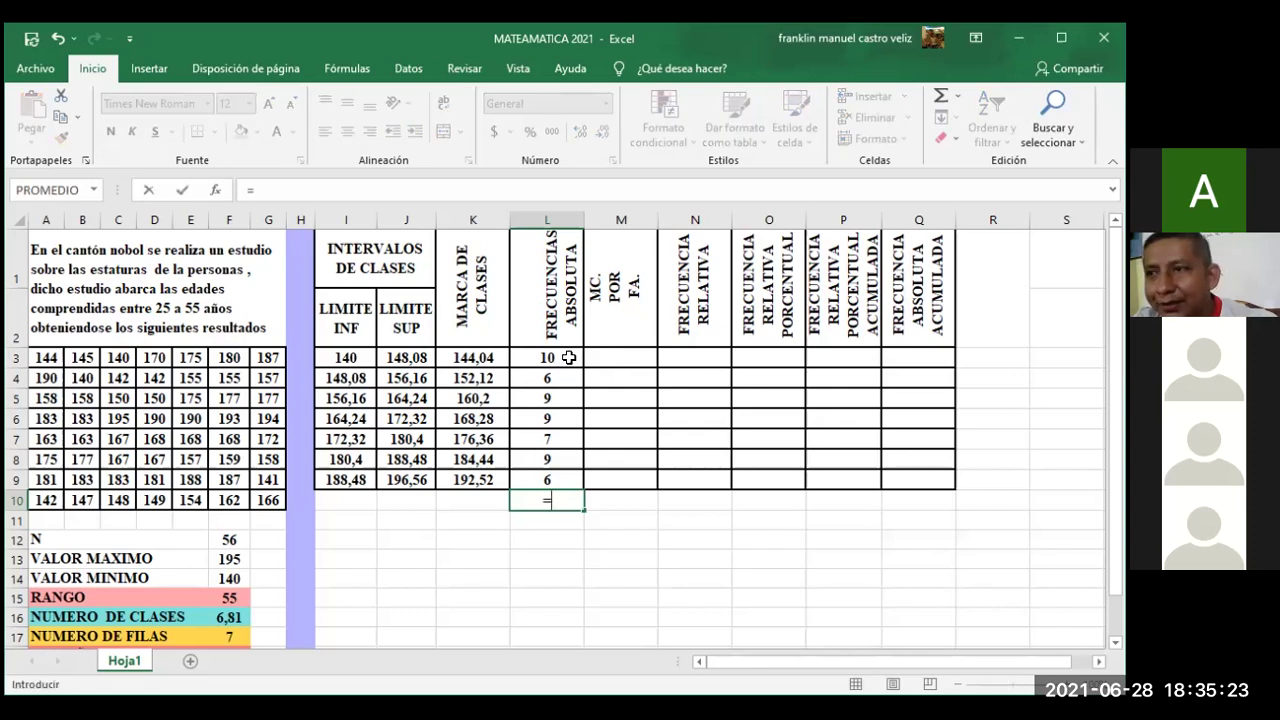
{"action": "type", "text": "+"}
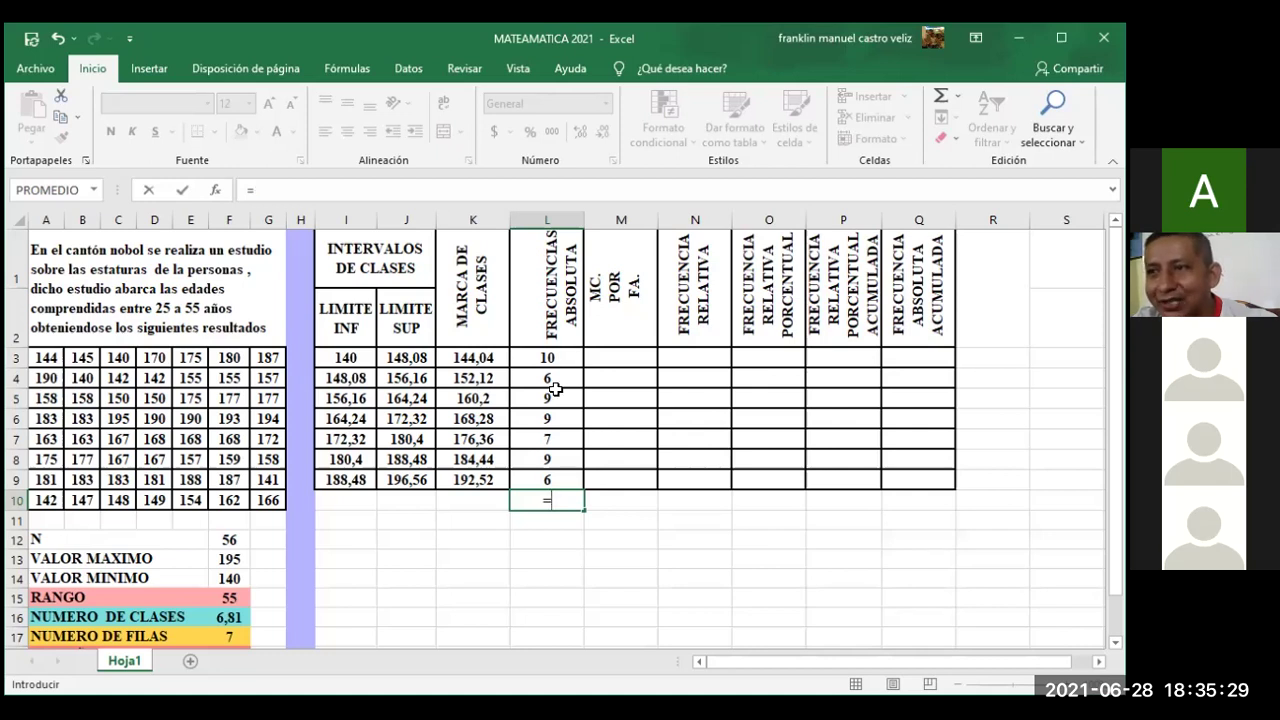
{"action": "type", "text": "SUMA"}
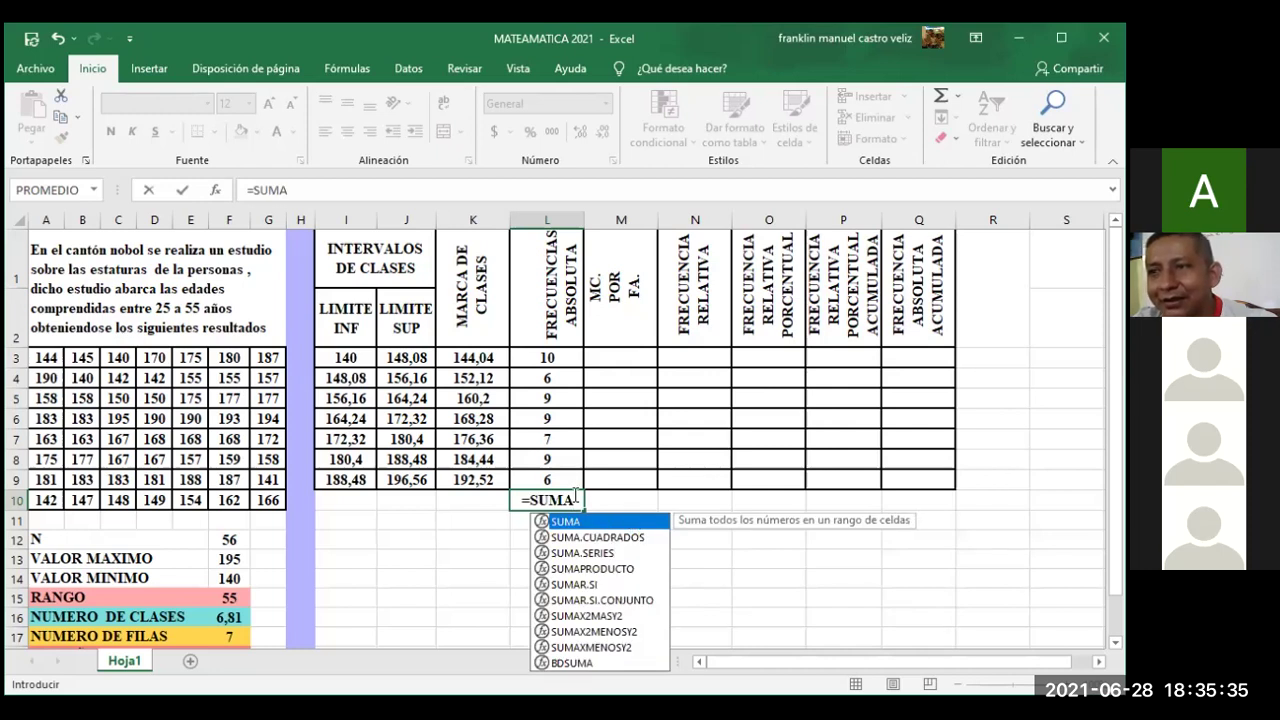
{"action": "type", "text": "("}
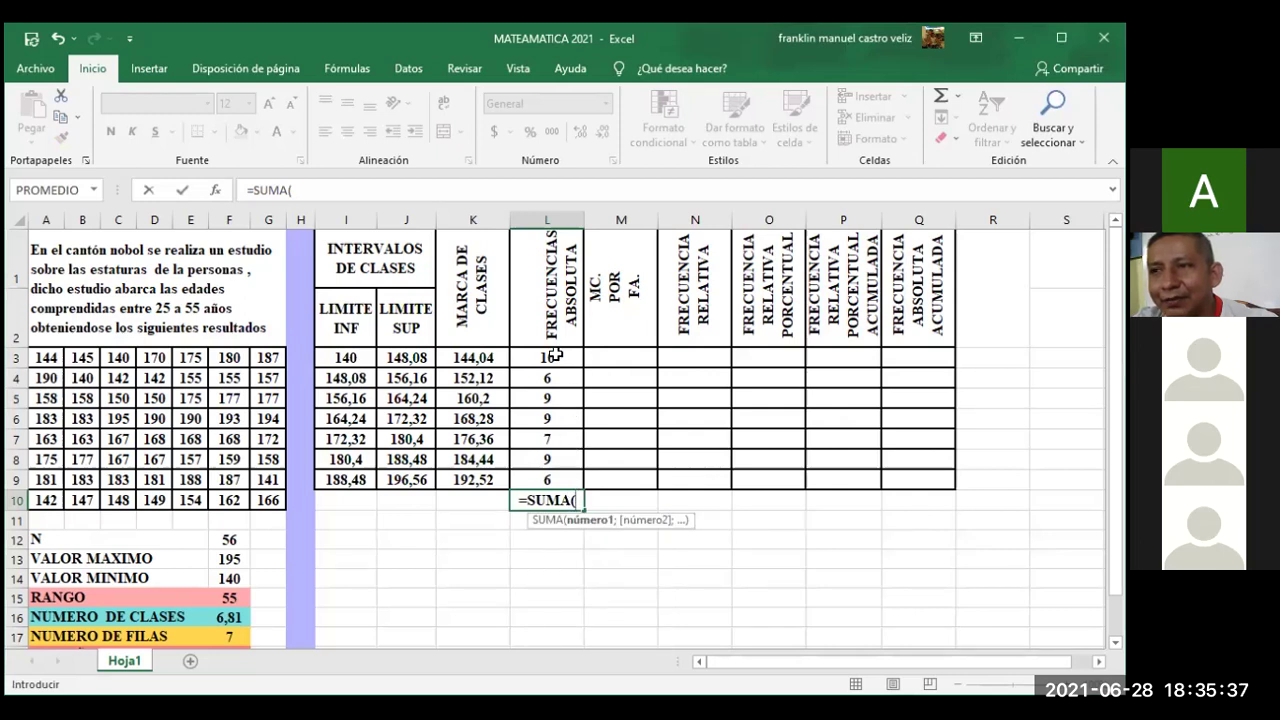
{"action": "left_click", "coordinate": [570, 346]}
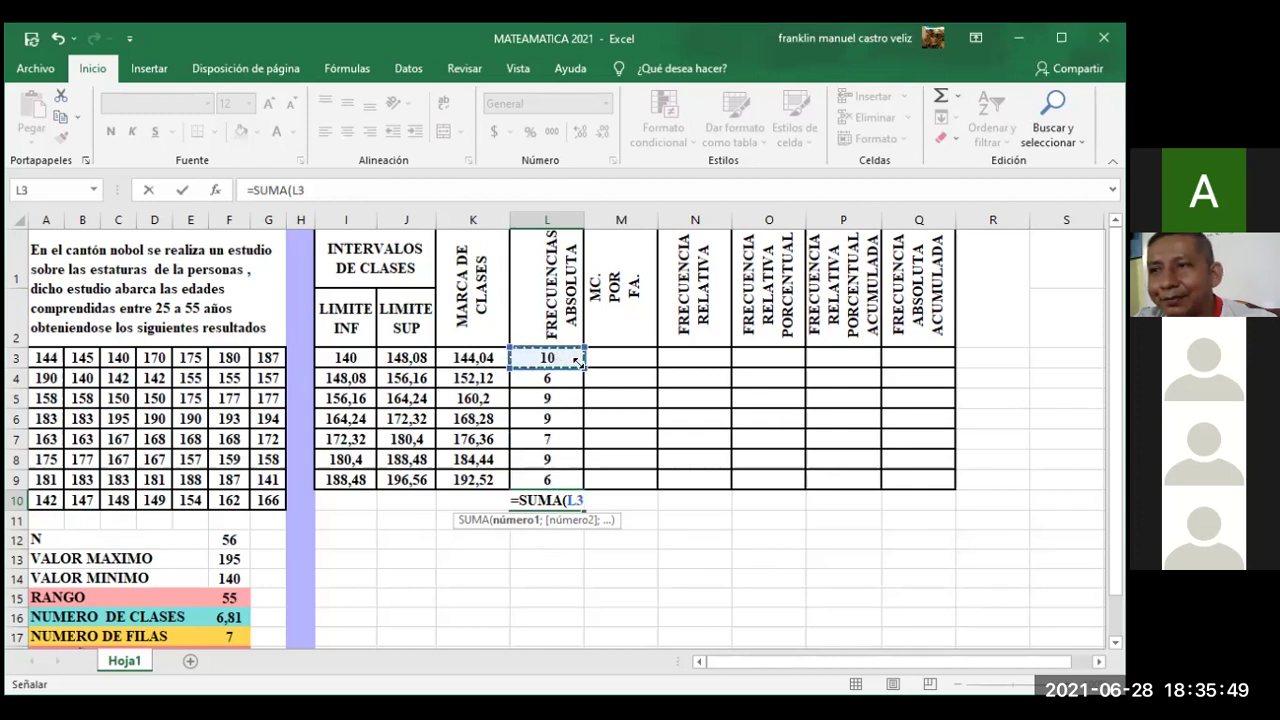
{"action": "left_click_drag", "start_coordinate": [577, 362], "coordinate": [578, 481]}
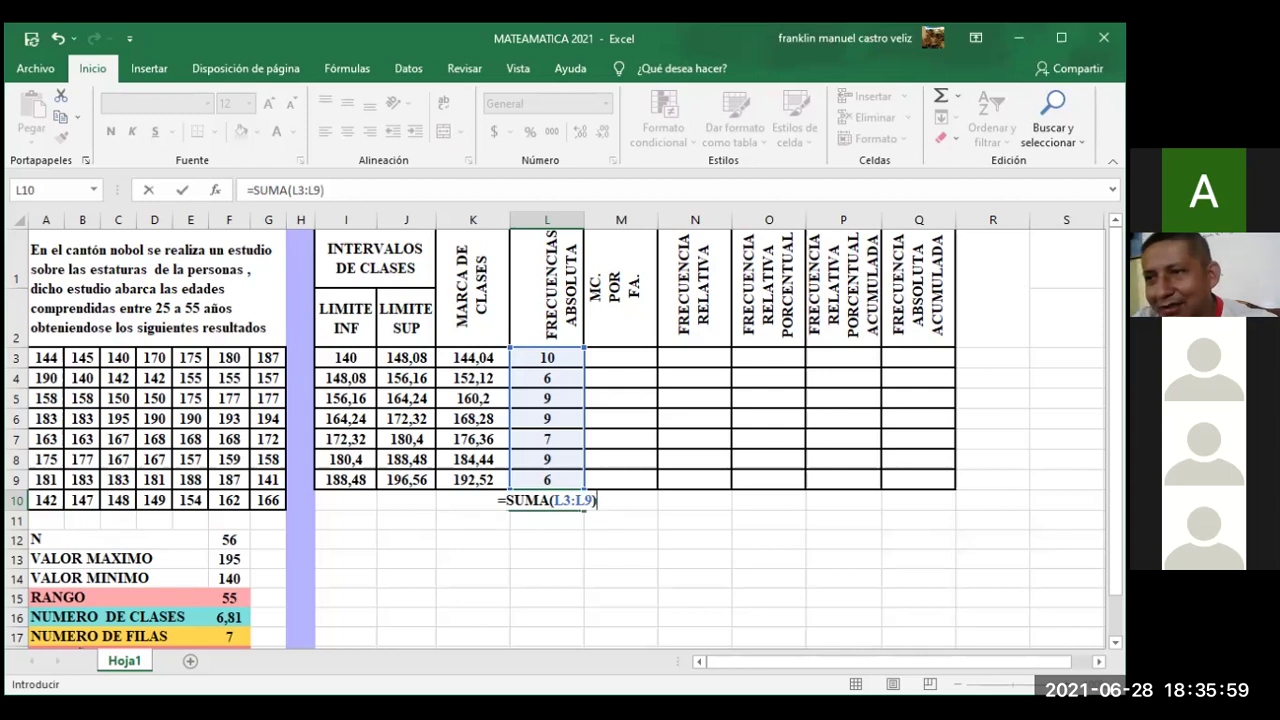
{"action": "key", "text": "Return"}
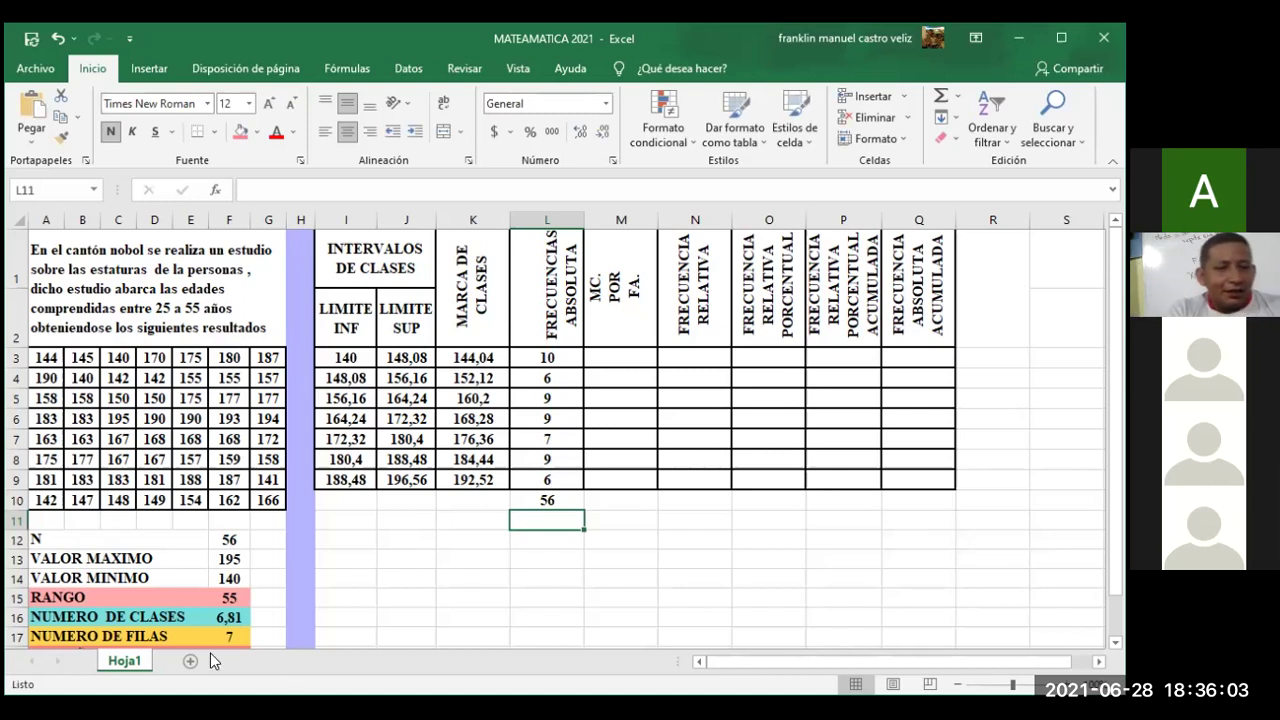
{"action": "scroll", "coordinate": [492, 488], "scroll_direction": "down", "scroll_amount": 1}
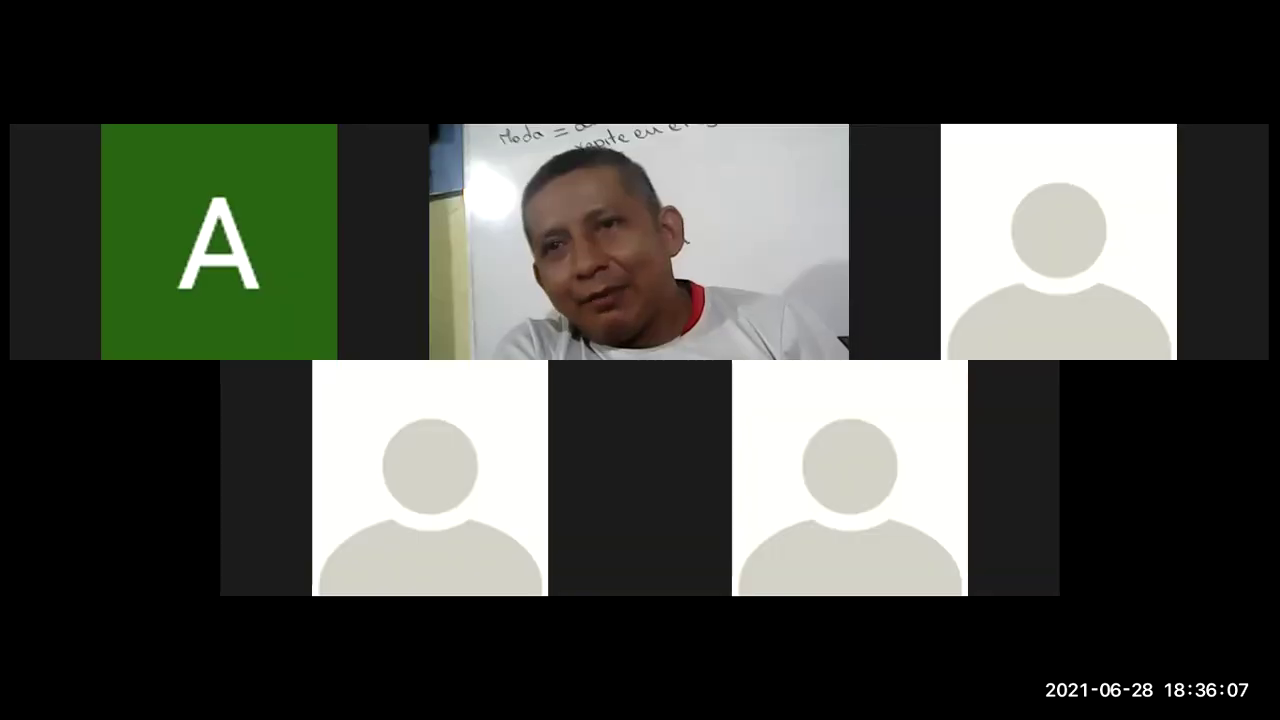